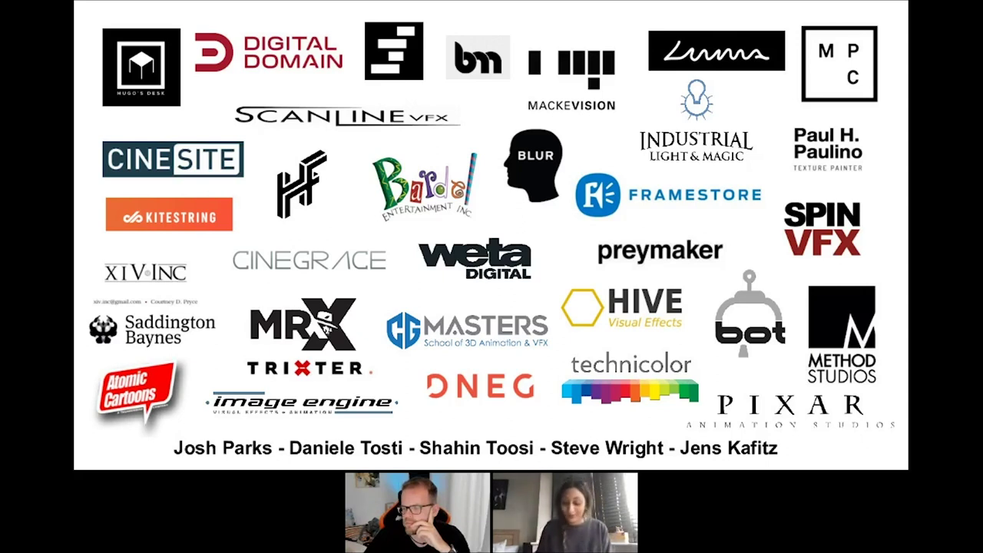
{"action": "key", "text": "Right"}
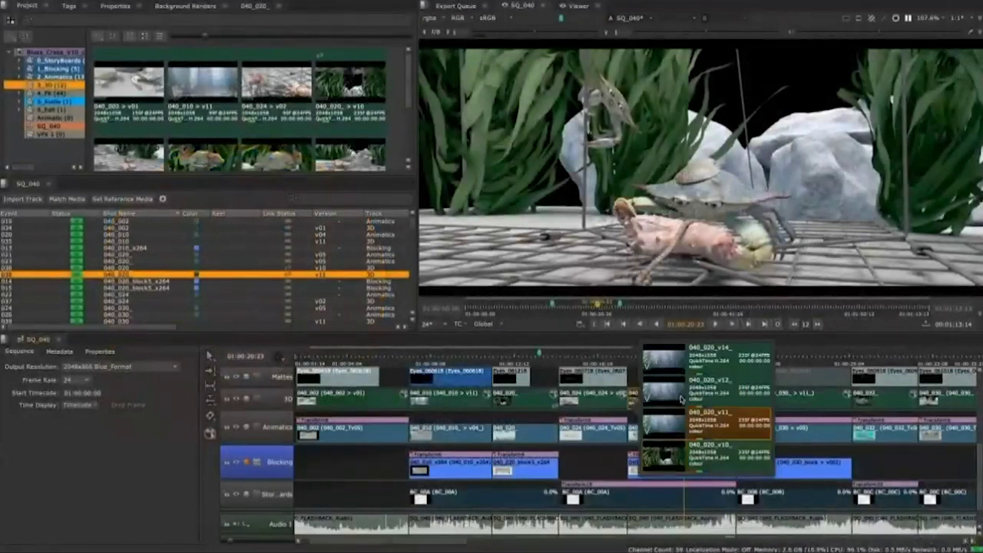
Compare the available versions of the 040_020 clip on the timeline and pick v11.
{"action": "key", "text": "Up"}
{"action": "key", "text": "Up"}
{"action": "left_click", "coordinate": [675, 424]}
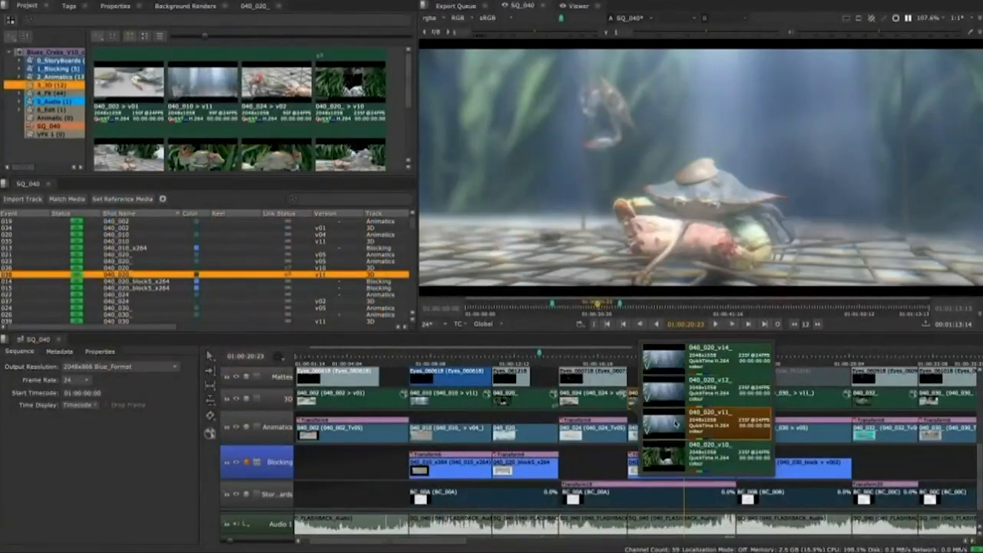
{"action": "left_click", "coordinate": [676, 423]}
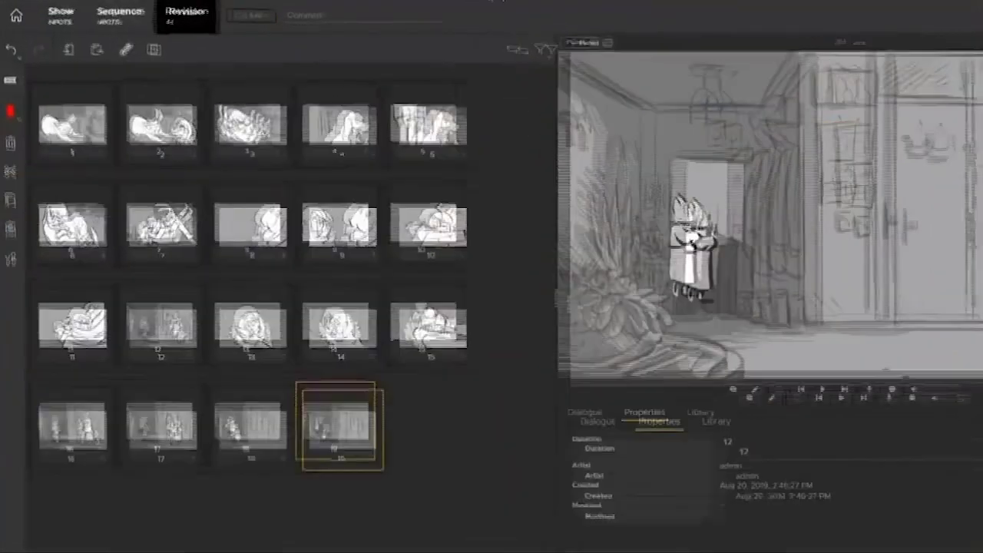
{"action": "type", "text": "ming th"}
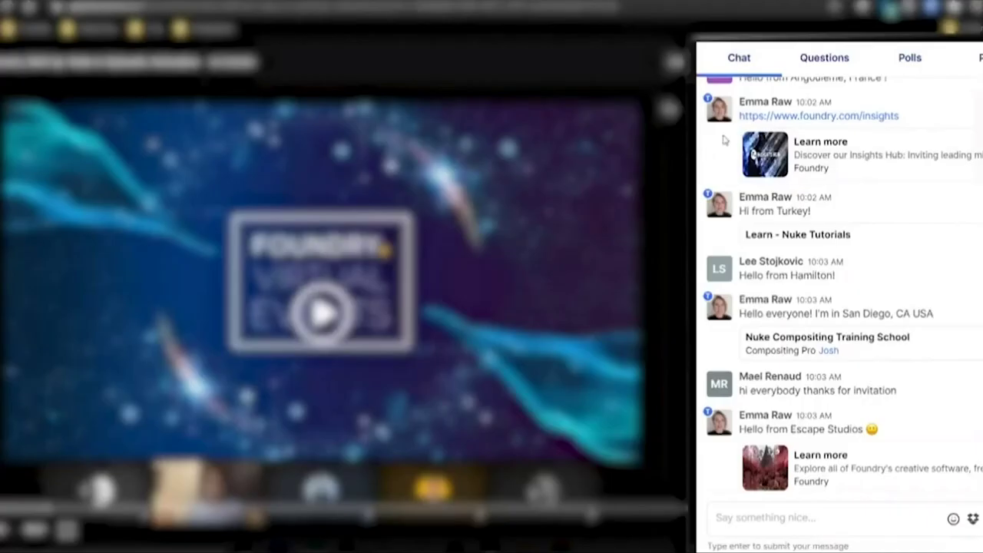
{"action": "left_click", "coordinate": [835, 60]}
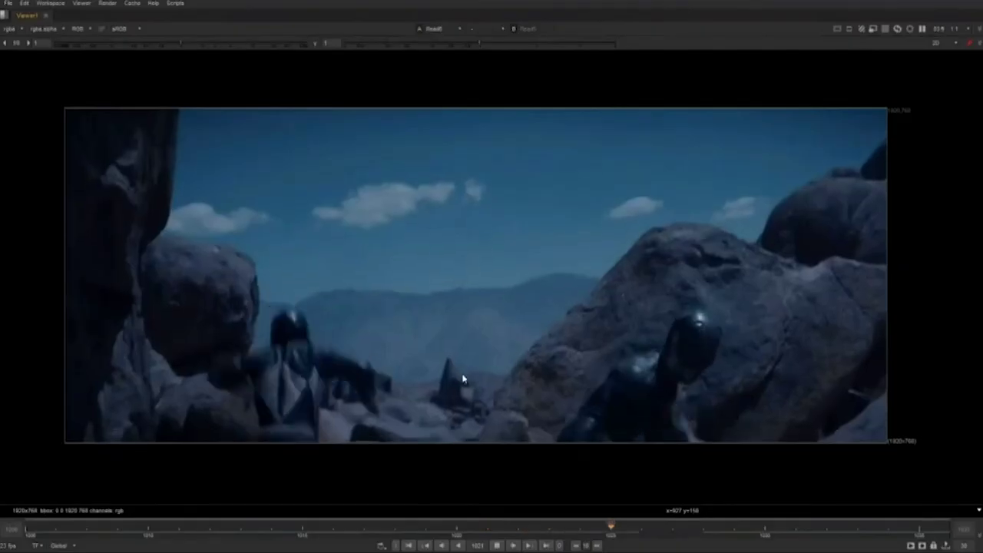
Stop playback of the desert rocks shot and scrub back to its start.
{"action": "left_click", "coordinate": [498, 546]}
{"action": "left_click_drag", "start_coordinate": [683, 524], "coordinate": [2, 519]}
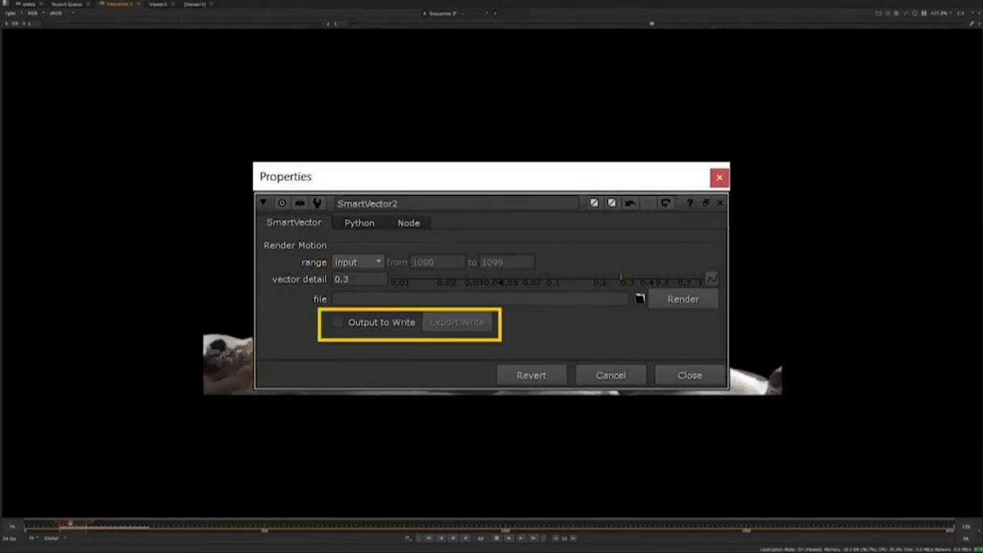
Restore the full editing layout and play the ballet sequence with a closer view of the dancer's dress.
{"action": "key", "text": "space"}
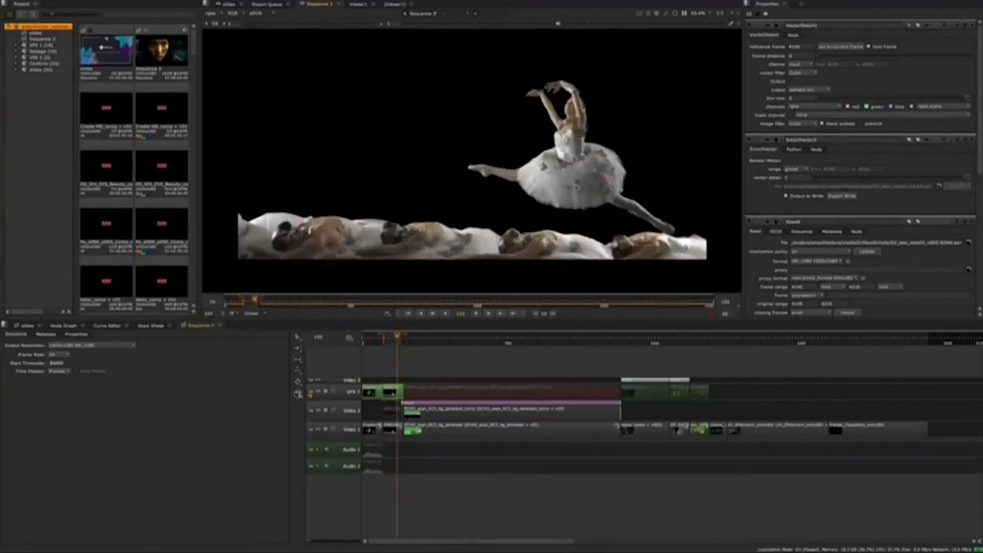
{"action": "scroll", "coordinate": [640, 171], "scroll_direction": "up", "scroll_amount": 4}
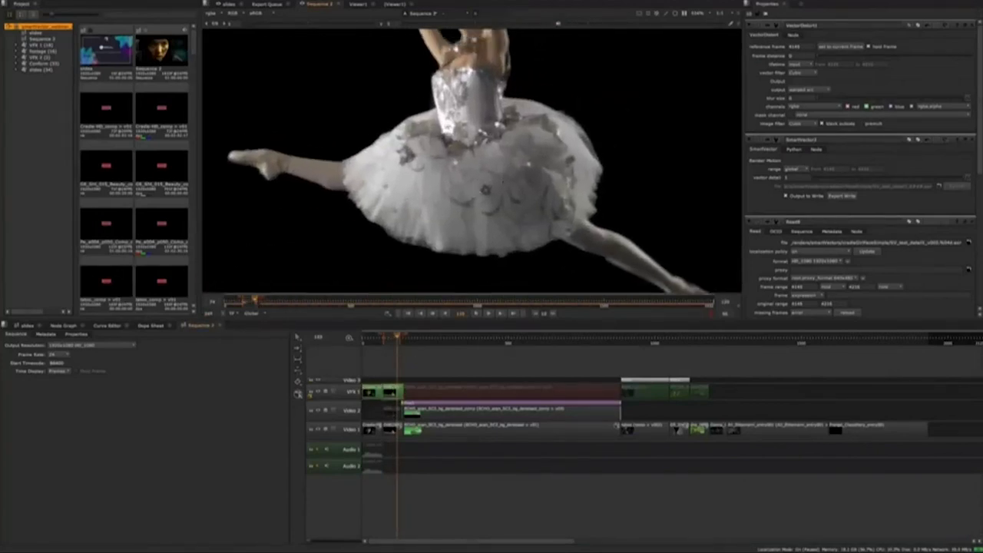
{"action": "left_click", "coordinate": [476, 314]}
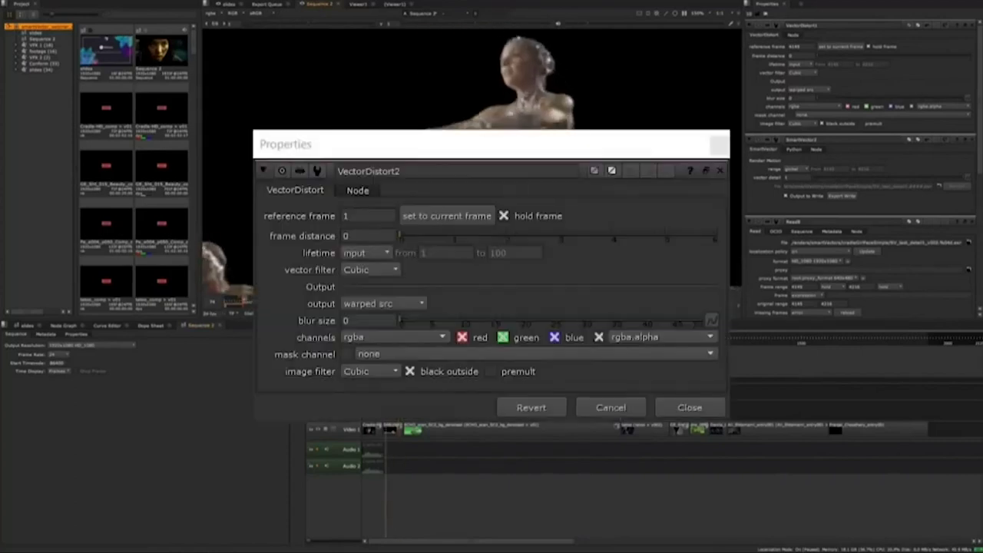
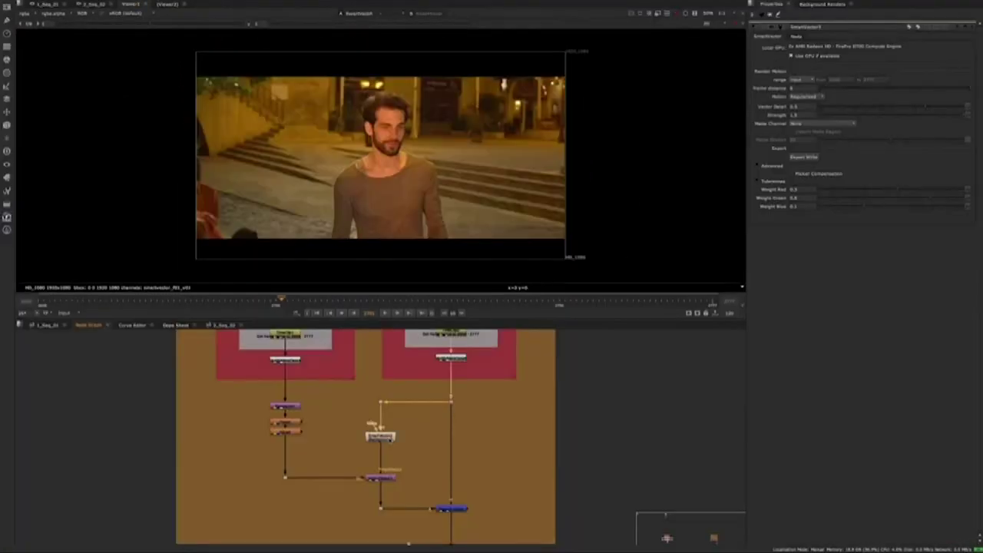
{"action": "left_click", "coordinate": [41, 17]}
{"action": "left_click", "coordinate": [45, 50]}
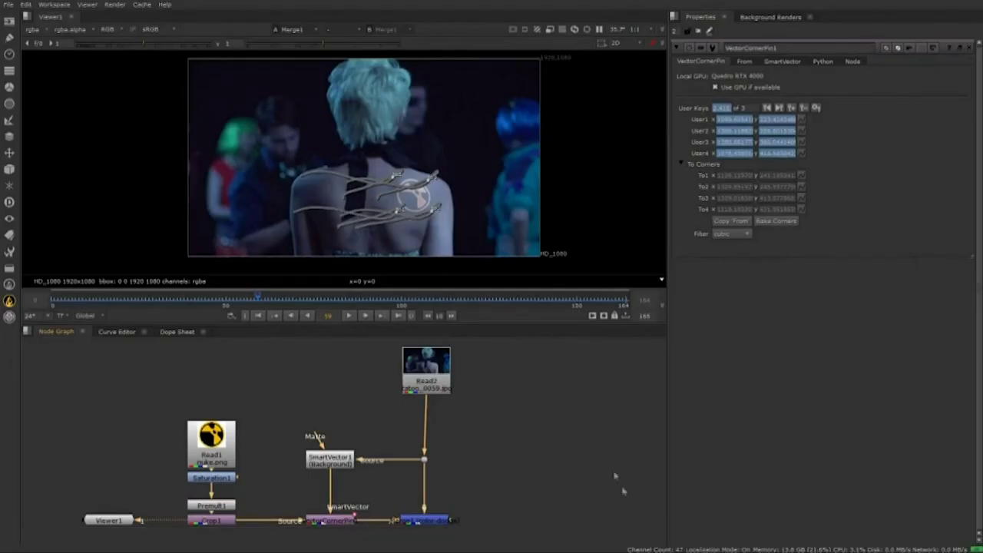
Play the VectorCornerPin composite to review the logo on the back, closing the node's properties.
{"action": "left_click", "coordinate": [348, 317]}
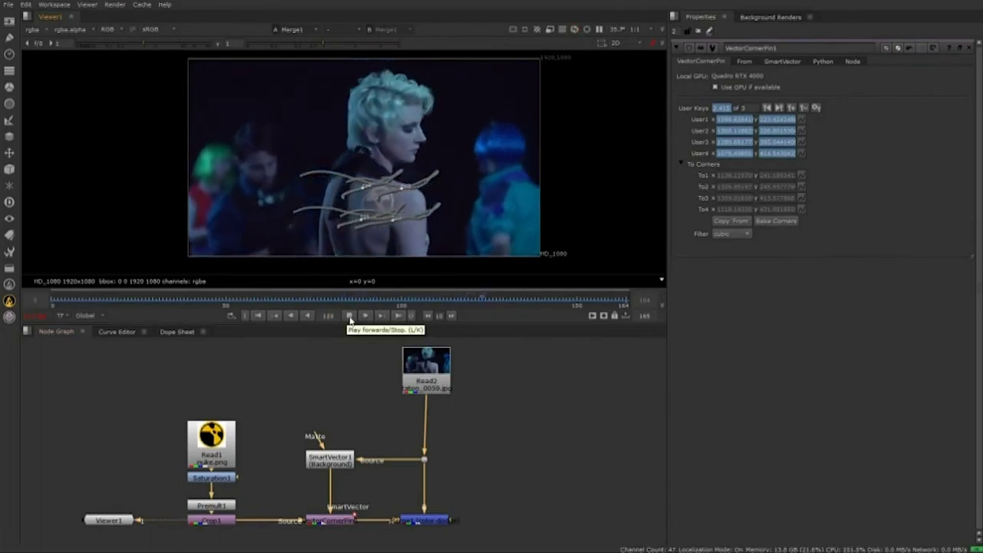
{"action": "left_click", "coordinate": [969, 48]}
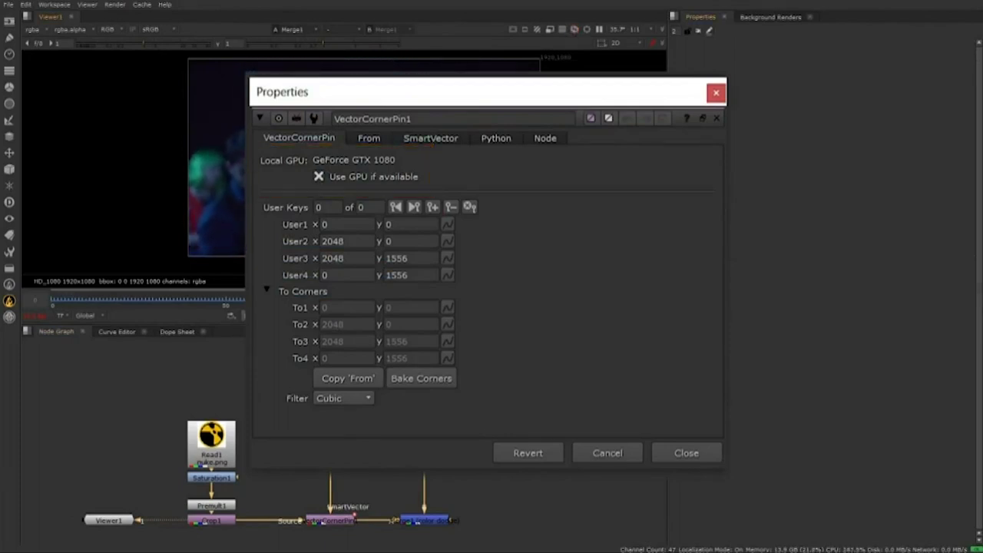
{"action": "left_click", "coordinate": [351, 318]}
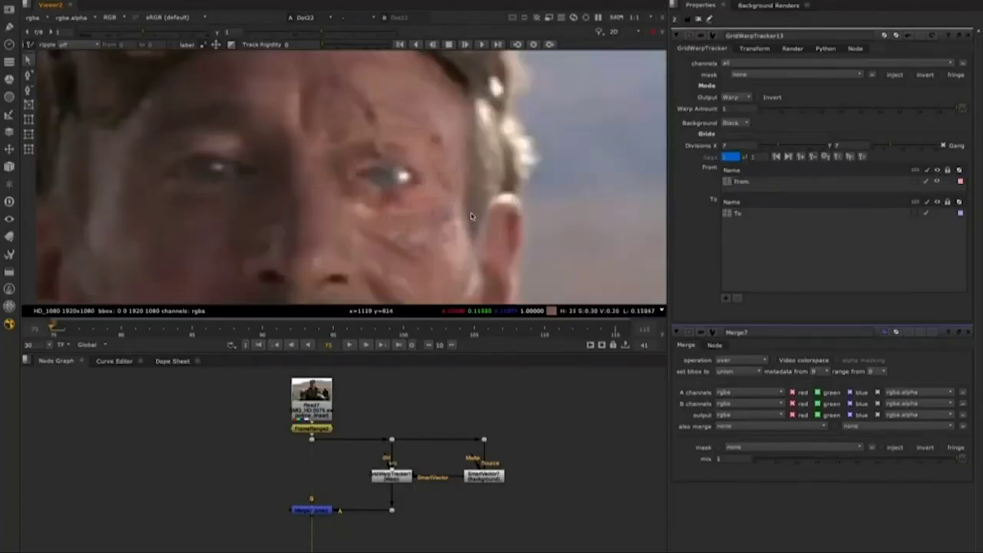
Track the GridWarpTracker's From grid forward to the end of the shot and return to frame 87.
{"action": "left_click", "coordinate": [484, 45]}
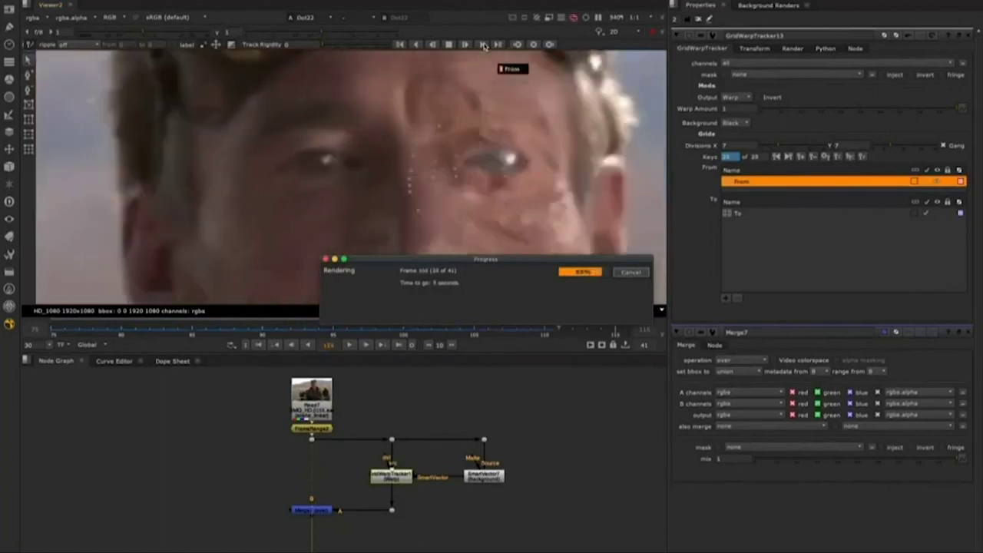
{"action": "left_click_drag", "start_coordinate": [559, 324], "coordinate": [221, 326]}
Show the To grid and copy all tracked keys from the From grid onto it, checking the result in playback.
{"action": "left_click", "coordinate": [938, 214]}
{"action": "right_click", "coordinate": [754, 181]}
{"action": "left_click", "coordinate": [783, 232]}
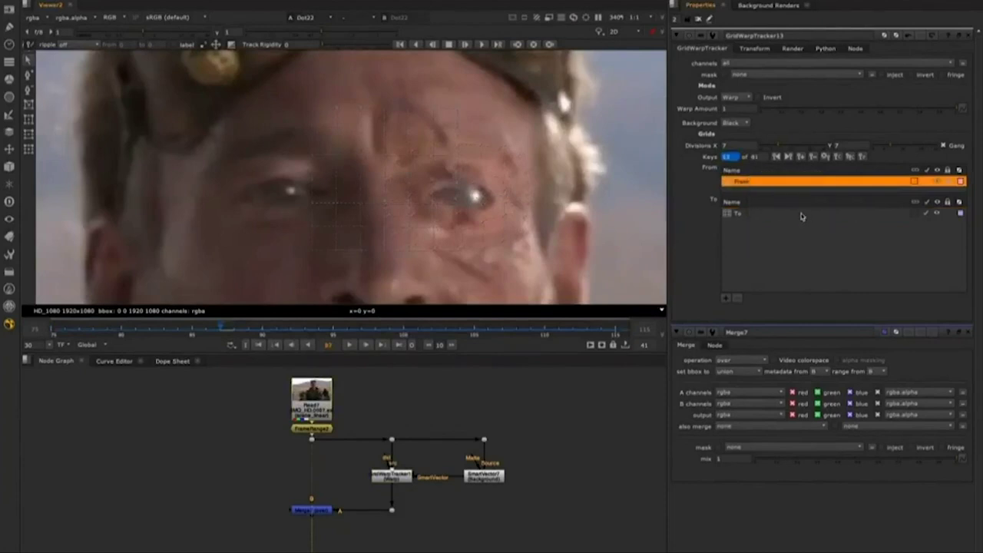
{"action": "left_click", "coordinate": [804, 213]}
{"action": "right_click", "coordinate": [803, 213]}
{"action": "left_click", "coordinate": [814, 286]}
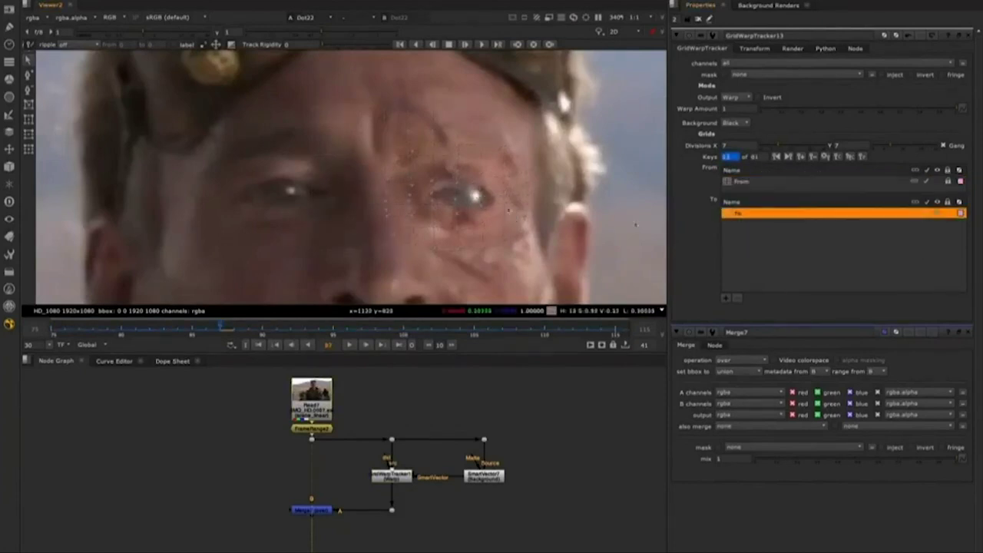
{"action": "key", "text": "l"}
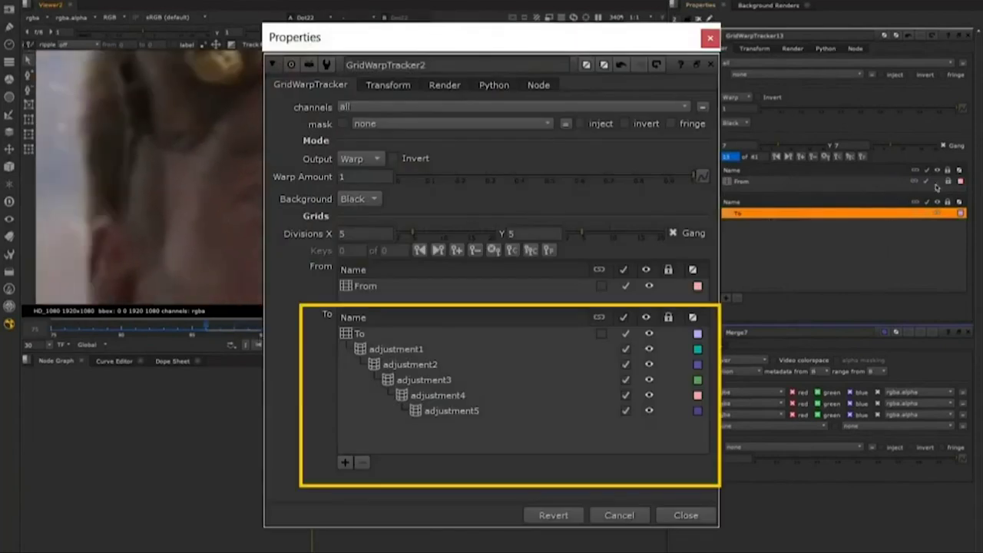
Add a child adjustment grid under the To grid and hide the From and To grids.
{"action": "right_click", "coordinate": [774, 213]}
{"action": "left_click", "coordinate": [789, 221]}
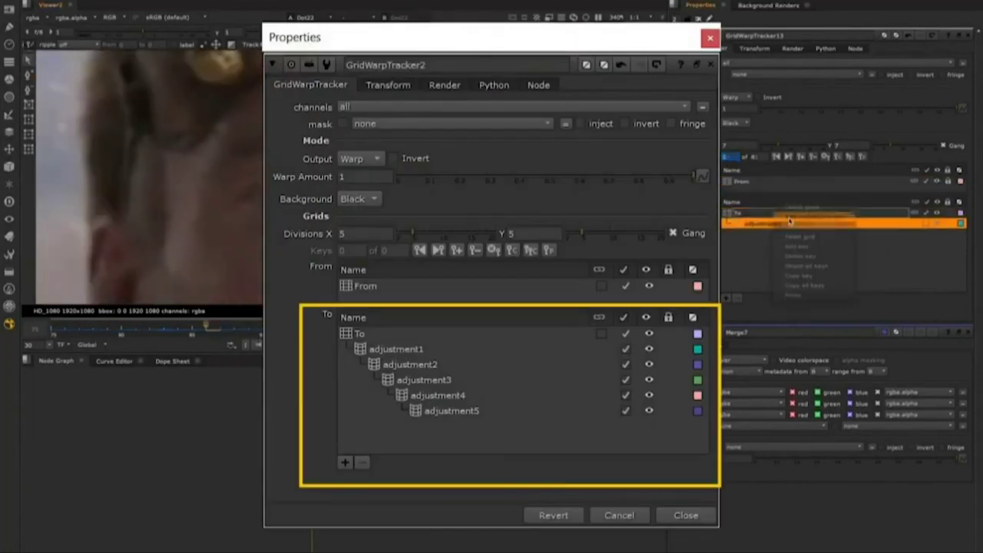
{"action": "left_click", "coordinate": [938, 214]}
{"action": "left_click", "coordinate": [937, 183]}
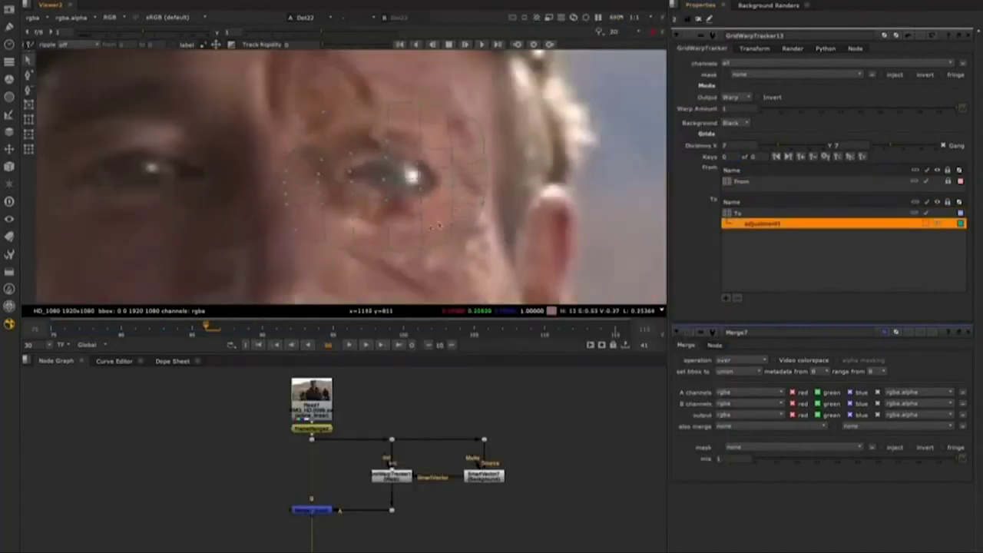
Select the adjustment grid's points around the scarred eye and shift the pupil area slightly upward.
{"action": "mouse_move", "coordinate": [441, 225]}
{"action": "left_mouse_down"}
{"action": "mouse_move", "coordinate": [303, 189]}
{"action": "mouse_move", "coordinate": [301, 154]}
{"action": "mouse_move", "coordinate": [361, 124]}
{"action": "mouse_move", "coordinate": [459, 136]}
{"action": "mouse_move", "coordinate": [475, 172]}
{"action": "mouse_move", "coordinate": [458, 219]}
{"action": "left_mouse_up"}
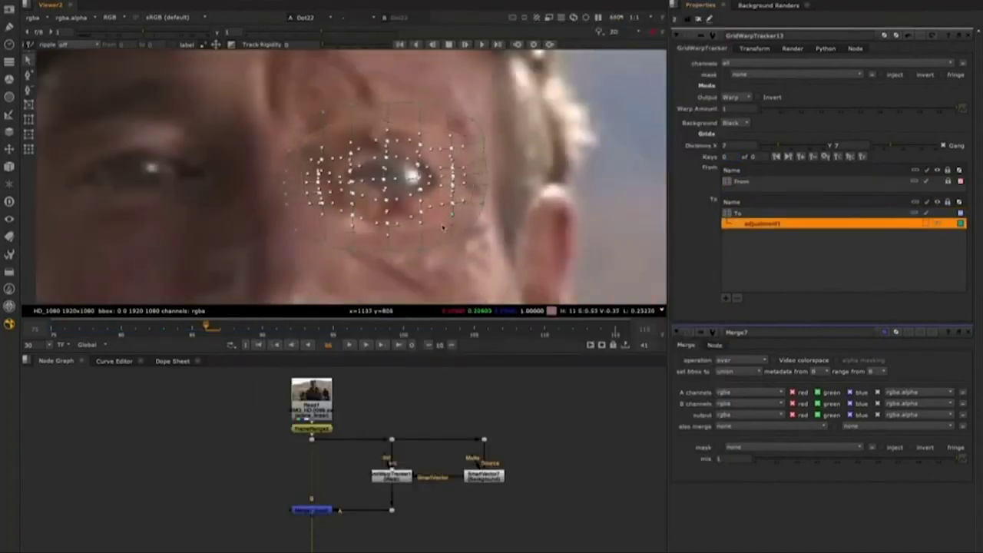
{"action": "left_click_drag", "start_coordinate": [390, 194], "coordinate": [385, 175]}
{"action": "right_click", "coordinate": [386, 175]}
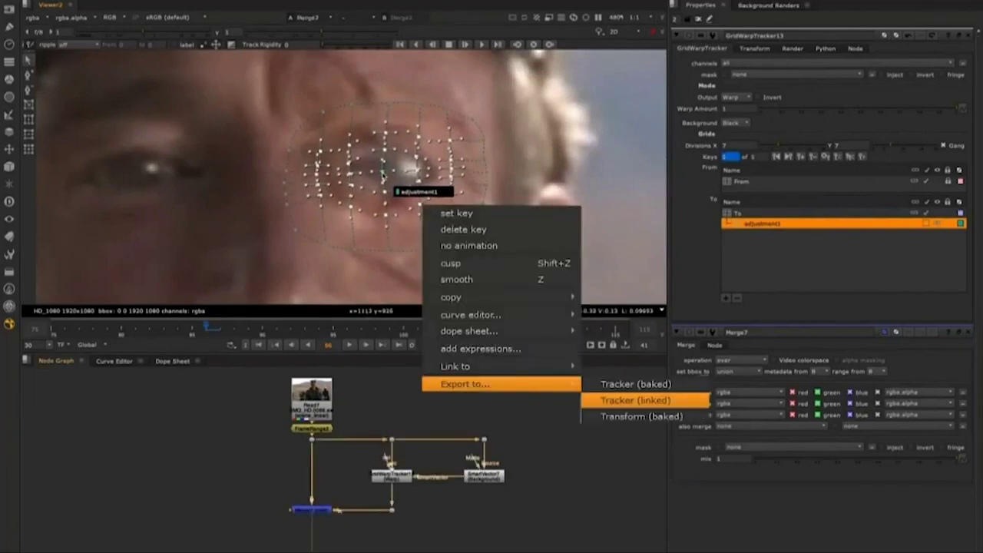
{"action": "key", "text": "Escape"}
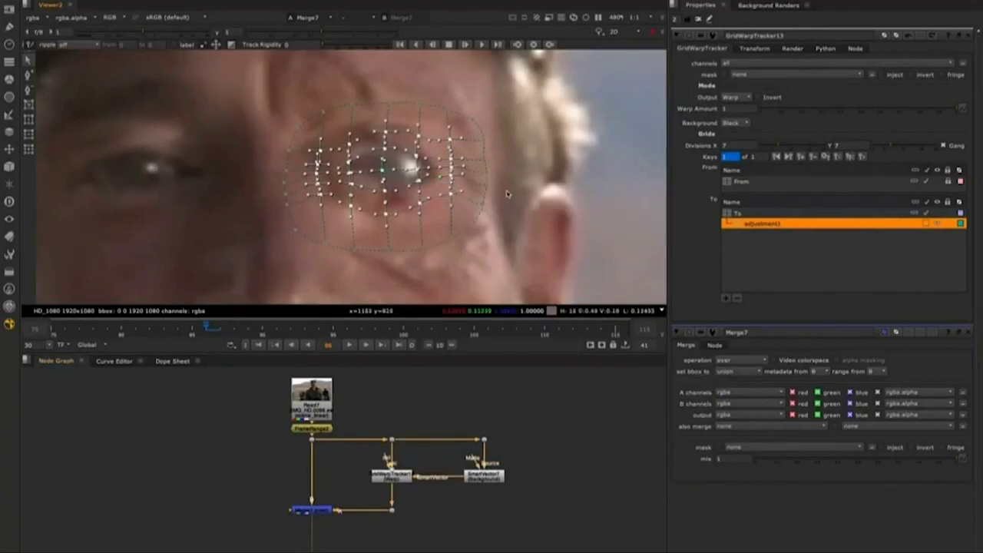
{"action": "left_click", "coordinate": [531, 223]}
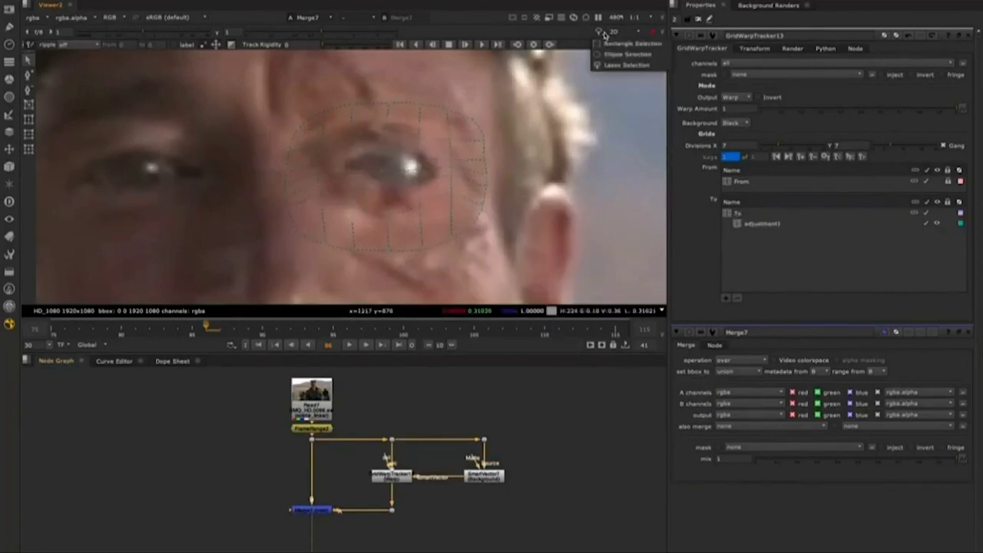
{"action": "left_click", "coordinate": [384, 175]}
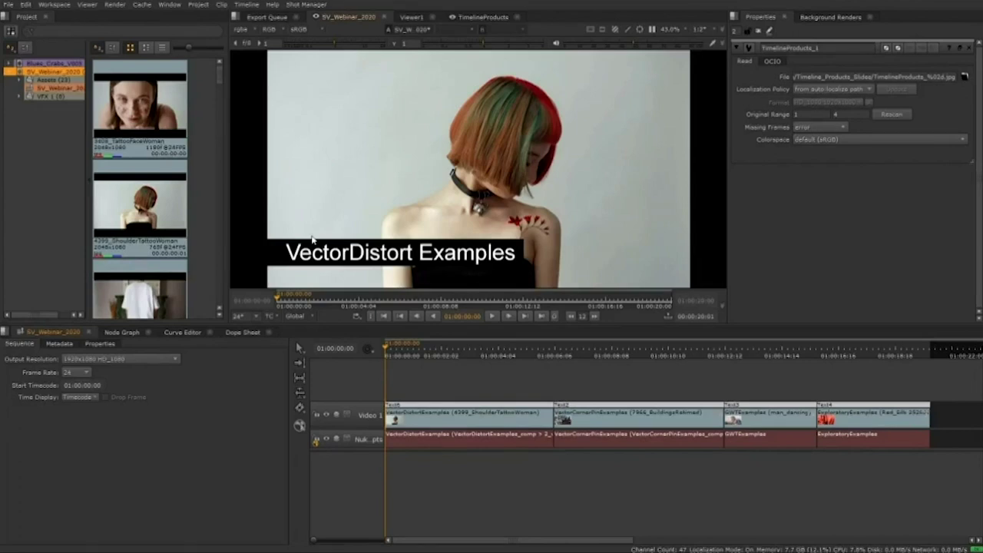
Bring up the node graph and switch to the Compositing workspace.
{"action": "left_click", "coordinate": [122, 332]}
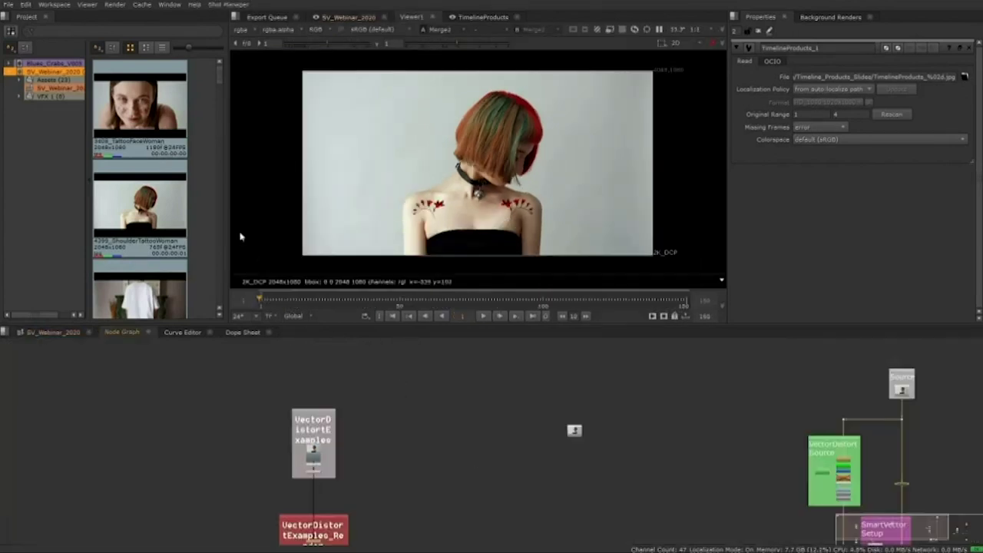
{"action": "left_click", "coordinate": [49, 5]}
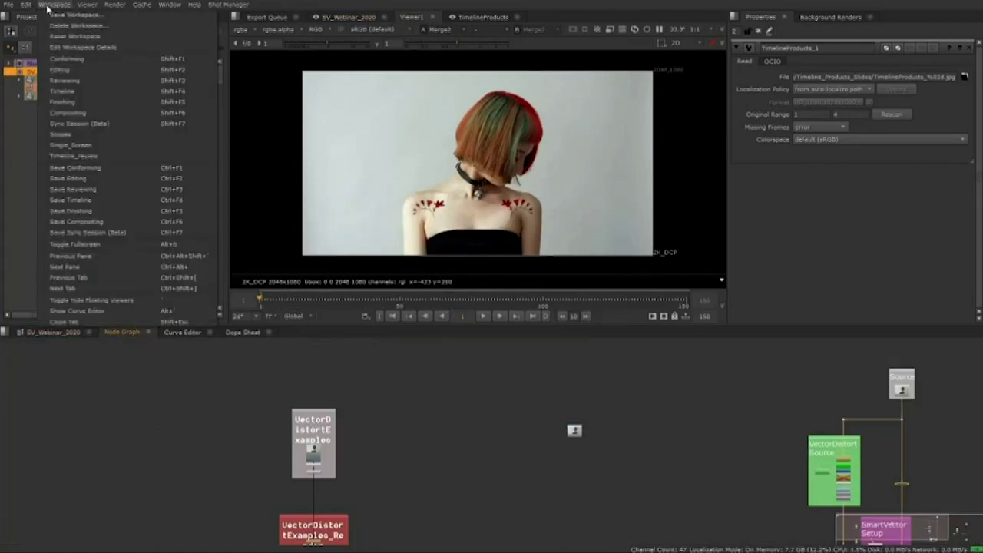
{"action": "left_click", "coordinate": [85, 115]}
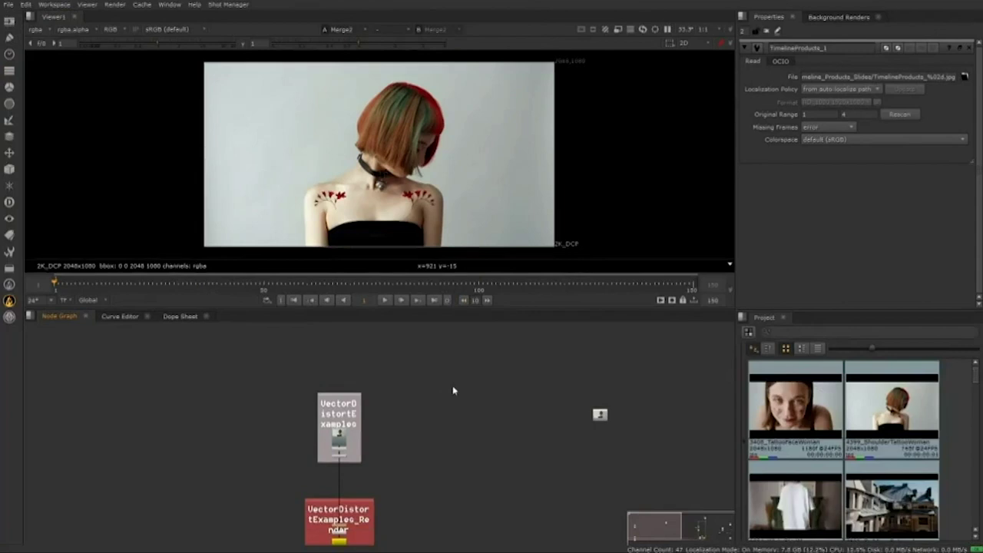
Locate the standalone shoulder-tattoo node beside the VectorDistortExamples group and show its output in the viewer.
{"action": "left_click_drag", "start_coordinate": [453, 391], "coordinate": [333, 386]}
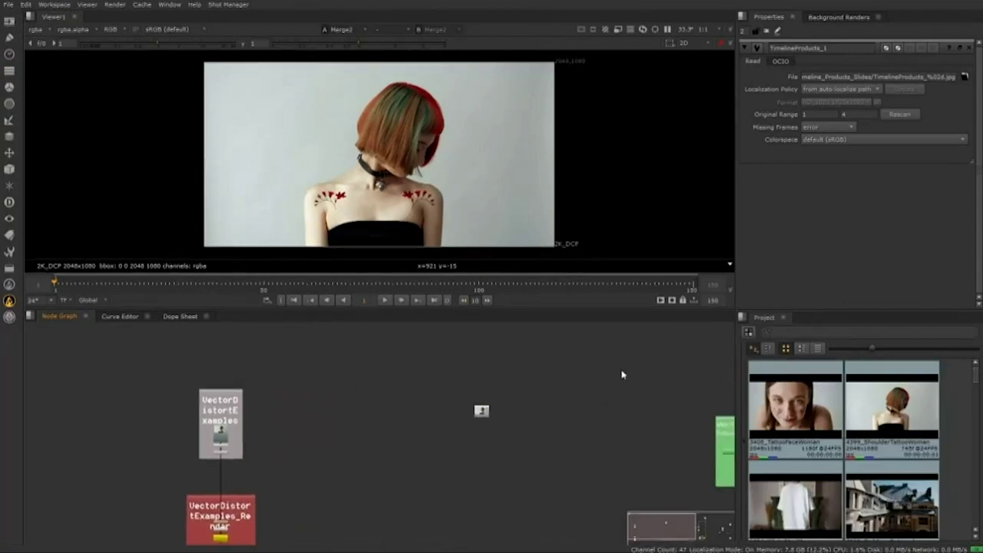
{"action": "scroll", "coordinate": [603, 391], "scroll_direction": "up", "scroll_amount": 1}
{"action": "left_click_drag", "start_coordinate": [586, 392], "coordinate": [559, 378]}
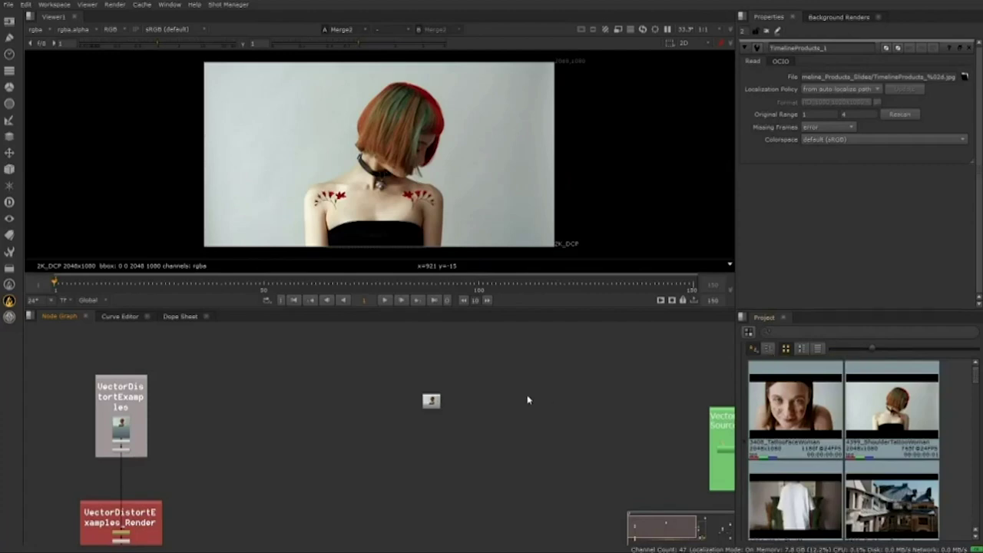
{"action": "scroll", "coordinate": [536, 395], "scroll_direction": "up", "scroll_amount": 2}
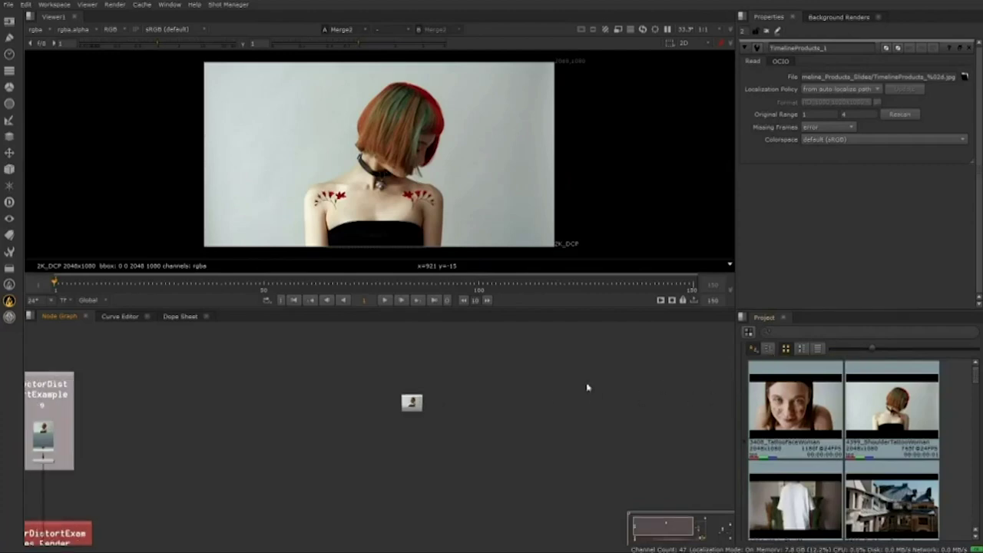
{"action": "scroll", "coordinate": [585, 402], "scroll_direction": "up", "scroll_amount": 2}
{"action": "left_click_drag", "start_coordinate": [437, 420], "coordinate": [437, 372]}
{"action": "scroll", "coordinate": [561, 393], "scroll_direction": "up", "scroll_amount": 1}
{"action": "key", "text": "1"}
{"action": "key", "text": "1"}
Play the shoulder-tattoo footage, stop at frame 139 and examine the tattoo up close.
{"action": "left_click", "coordinate": [393, 302]}
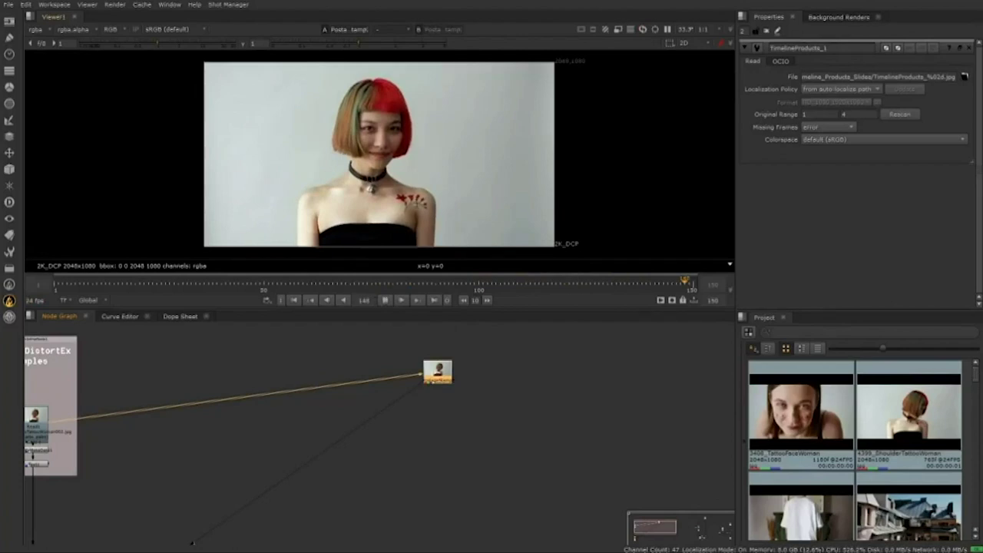
{"action": "left_click", "coordinate": [405, 301]}
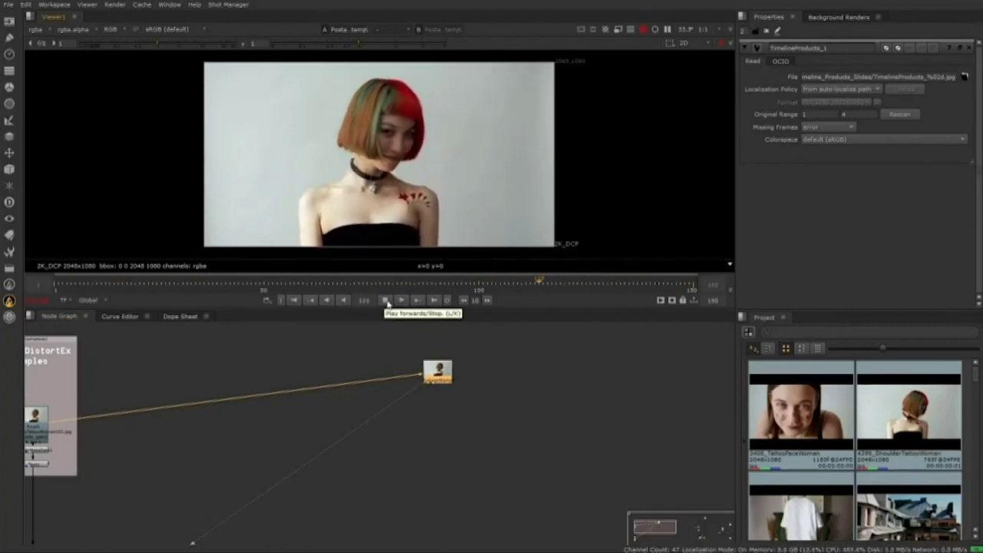
{"action": "left_click", "coordinate": [387, 301]}
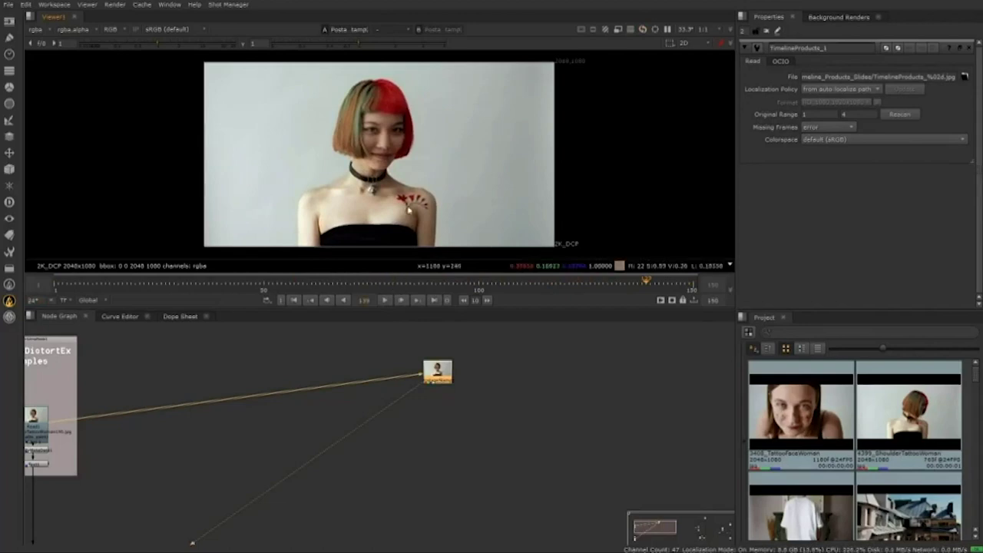
{"action": "scroll", "coordinate": [452, 196], "scroll_direction": "up", "scroll_amount": 4}
{"action": "key", "text": "f"}
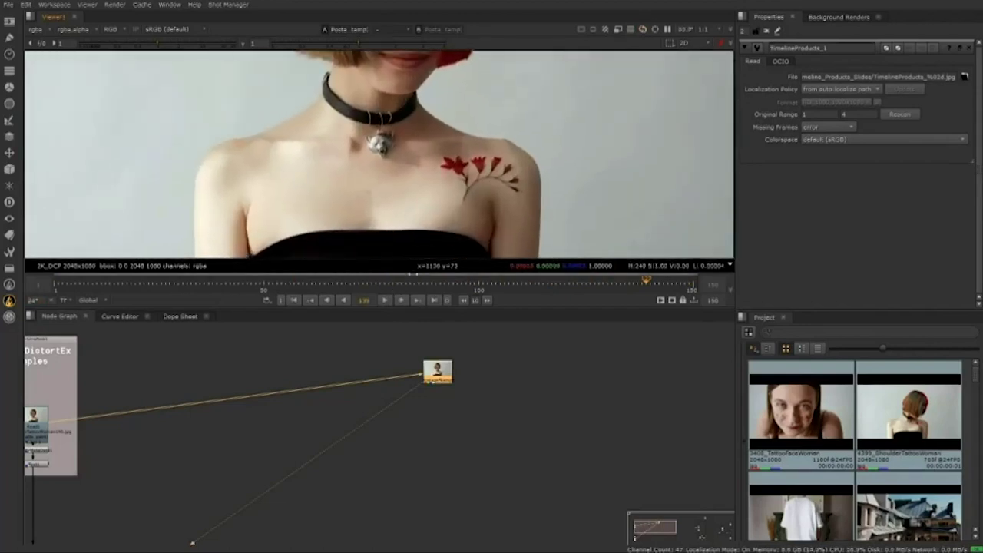
Review the shoulder-tattoo footage in stages and go to its last frame, 150.
{"action": "left_click", "coordinate": [386, 301]}
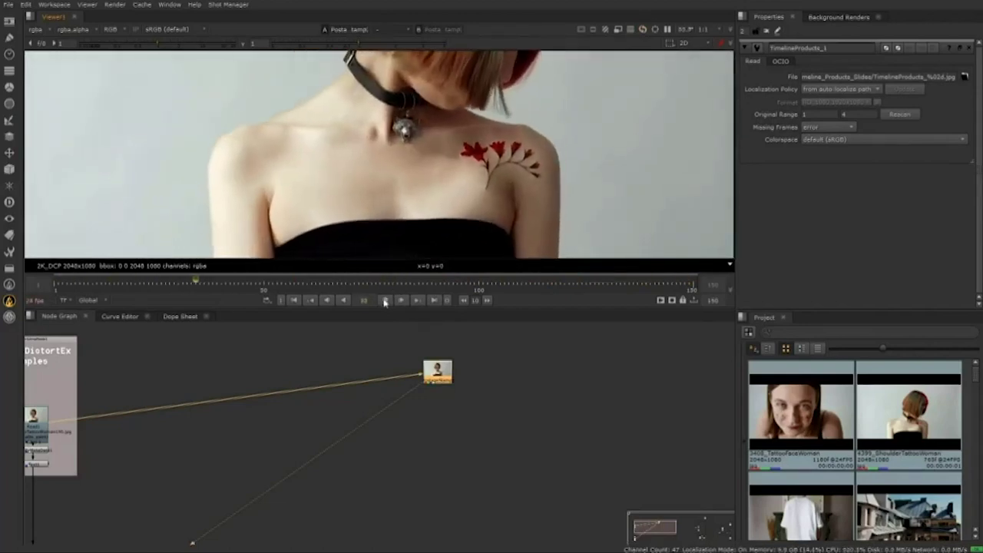
{"action": "left_click", "coordinate": [386, 301]}
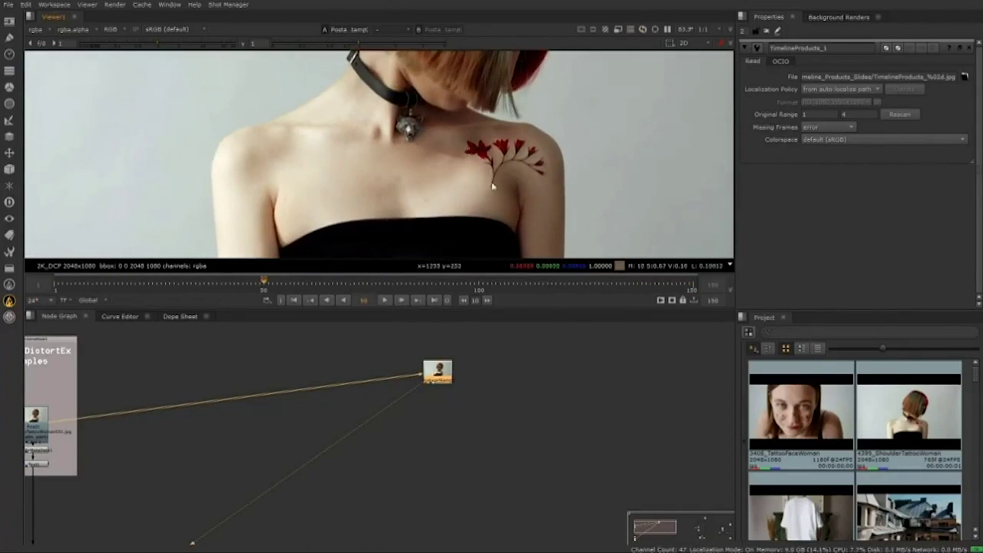
{"action": "left_click", "coordinate": [386, 302]}
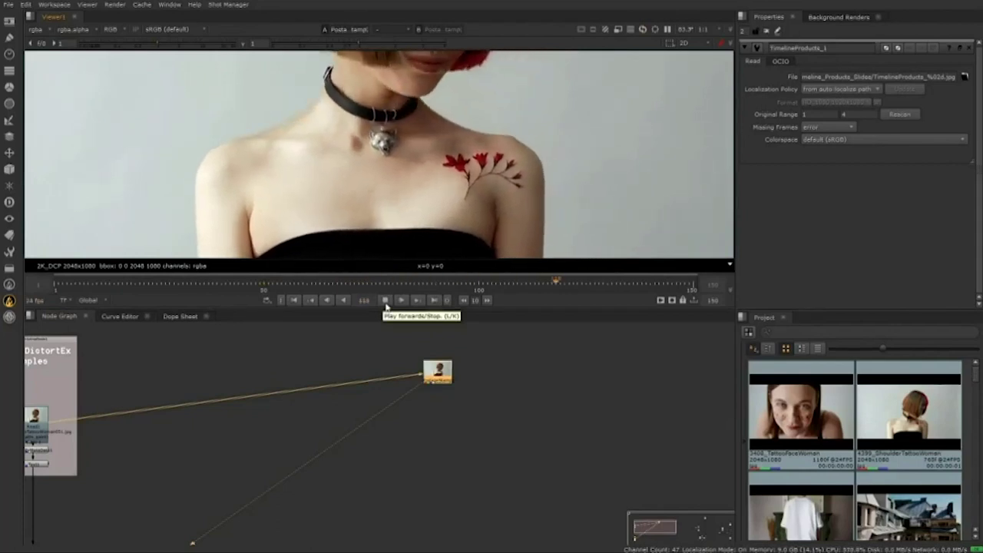
{"action": "left_click", "coordinate": [385, 303]}
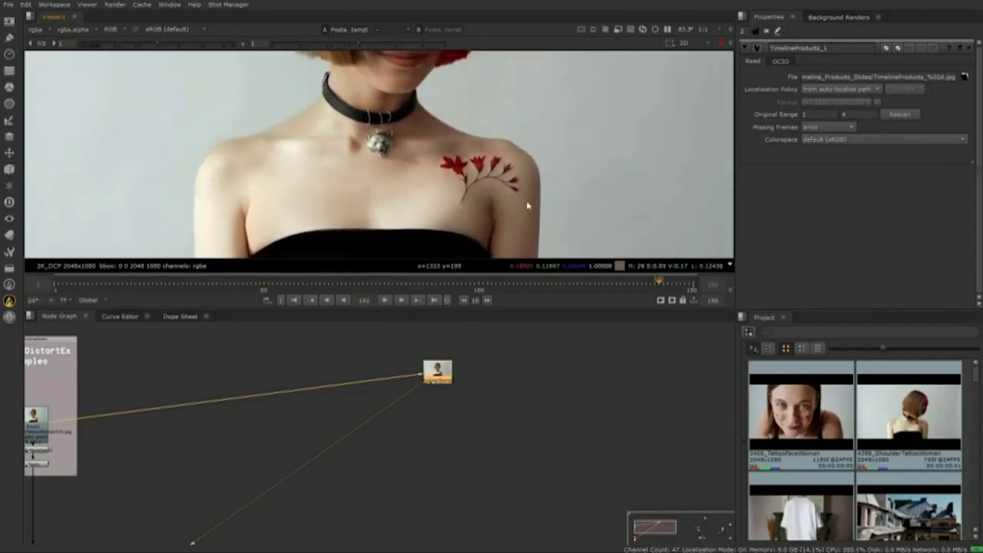
{"action": "left_click", "coordinate": [435, 301]}
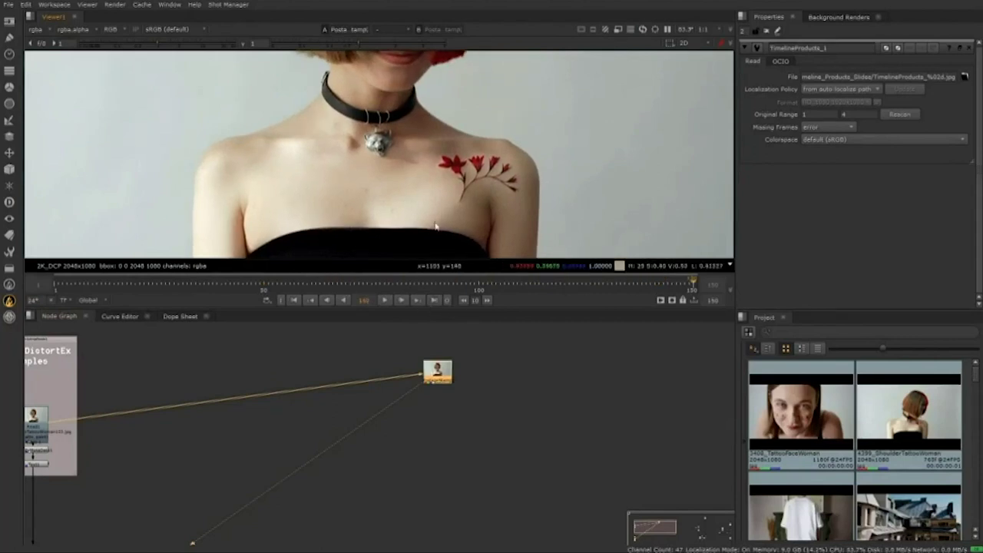
Add an unconnected SmartVector node in the empty area beside the shoulder-tattoo PostageStamp.
{"action": "left_click", "coordinate": [518, 374]}
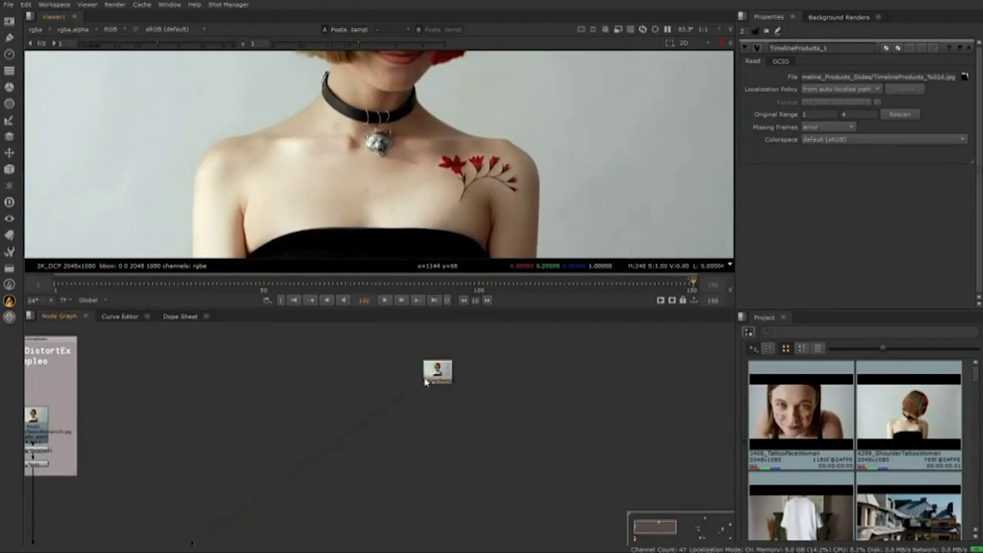
{"action": "left_click", "coordinate": [437, 374]}
{"action": "left_click", "coordinate": [458, 424]}
{"action": "key", "text": "Tab"}
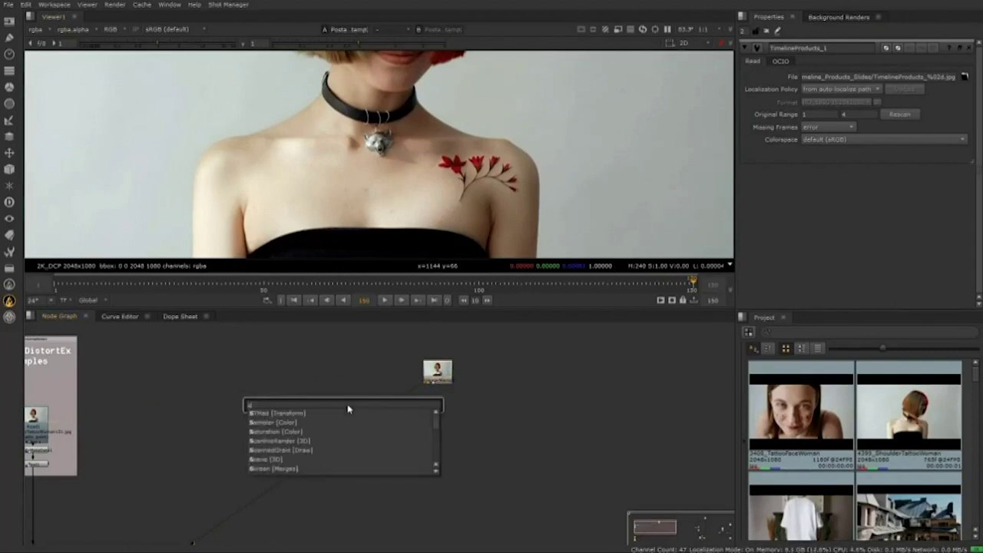
{"action": "type", "text": "smart"}
{"action": "left_click", "coordinate": [293, 415]}
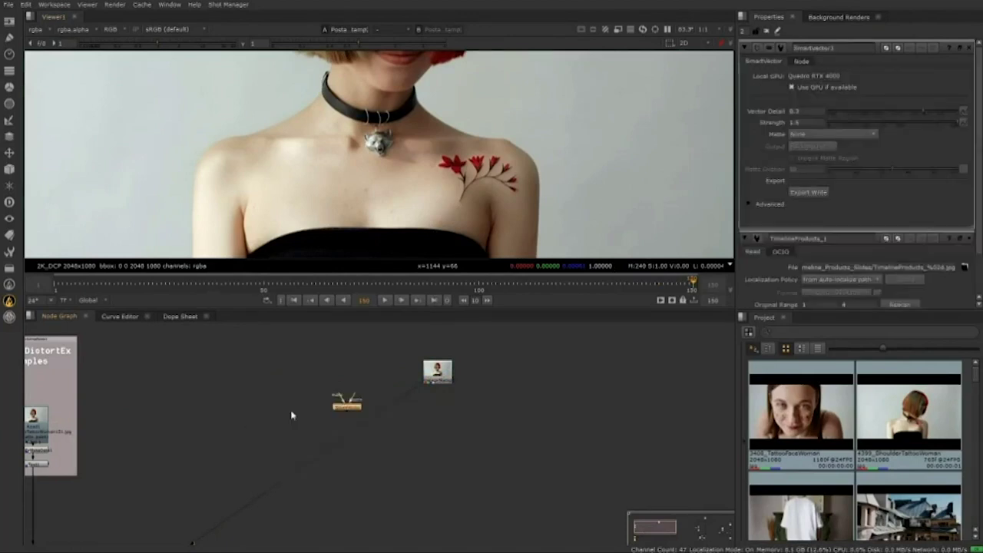
Connect the SmartVector's Source input to PostageStamp2 and align the node level with it.
{"action": "scroll", "coordinate": [301, 459], "scroll_direction": "up", "scroll_amount": 2}
{"action": "scroll", "coordinate": [302, 460], "scroll_direction": "up", "scroll_amount": 2}
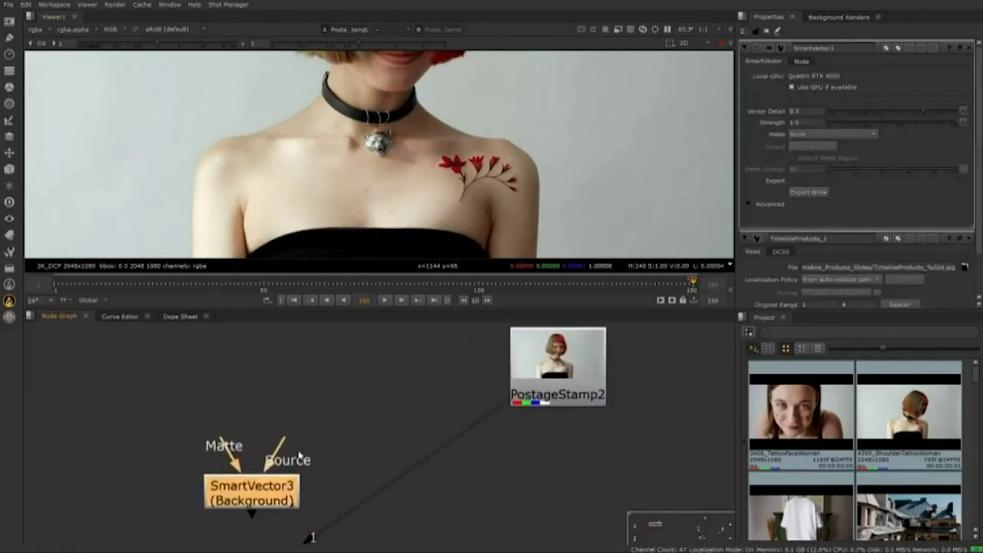
{"action": "scroll", "coordinate": [304, 457], "scroll_direction": "down", "scroll_amount": 1}
{"action": "left_click_drag", "start_coordinate": [313, 434], "coordinate": [478, 407]}
{"action": "left_click_drag", "start_coordinate": [305, 463], "coordinate": [306, 397]}
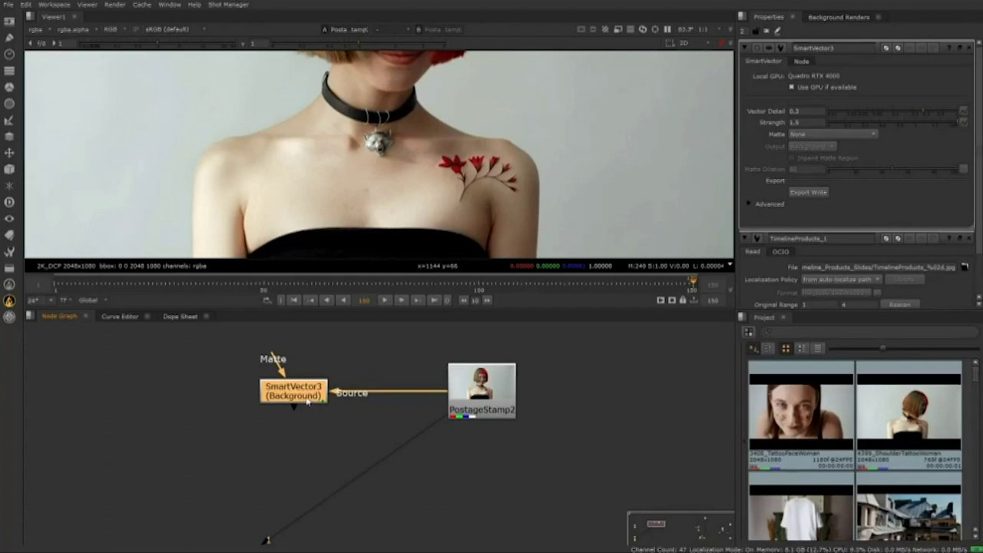
Add a VectorDistort below the SmartVector, fed through its SmartVector input, with its Source input left unconnected.
{"action": "key", "text": "Tab"}
{"action": "type", "text": "v"}
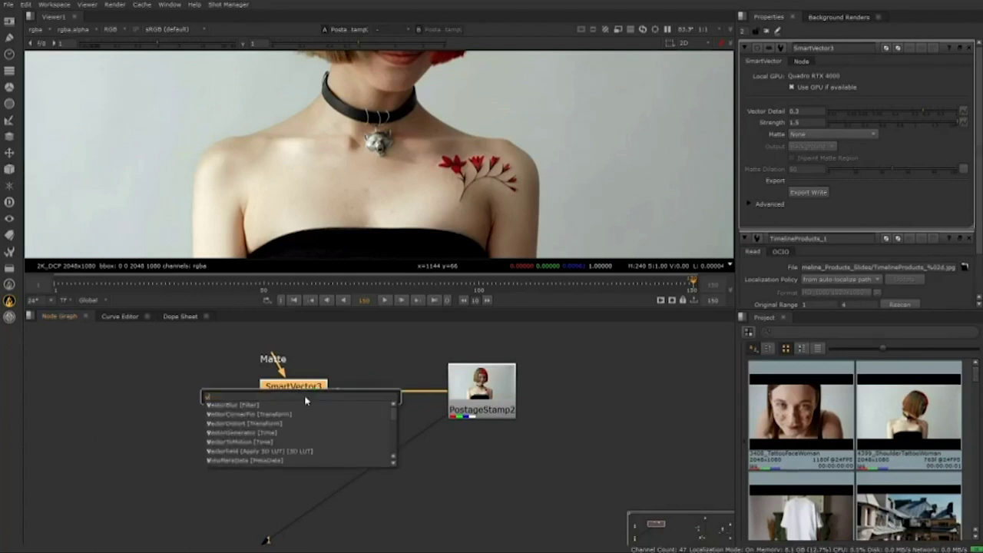
{"action": "type", "text": "ect"}
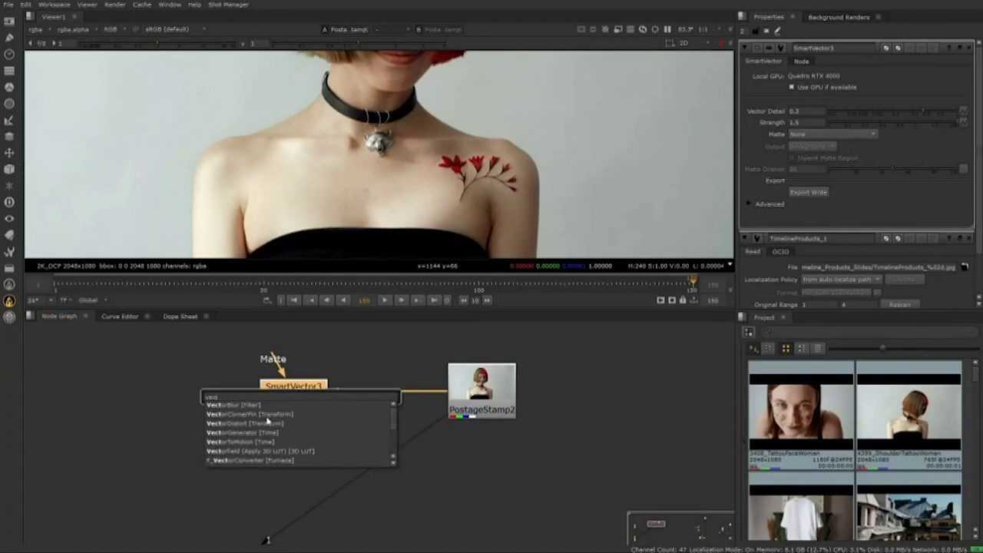
{"action": "left_click", "coordinate": [264, 425]}
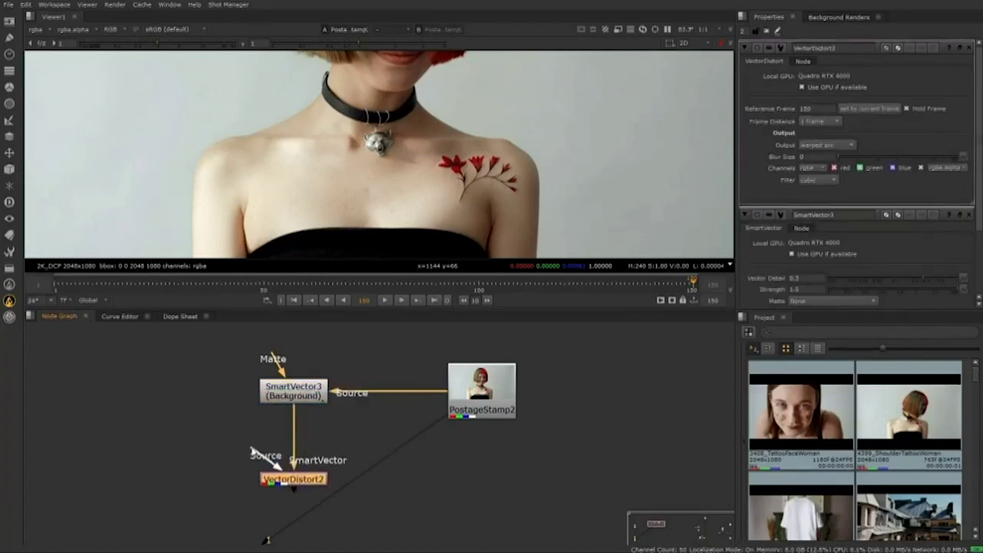
{"action": "left_click_drag", "start_coordinate": [258, 454], "coordinate": [482, 403]}
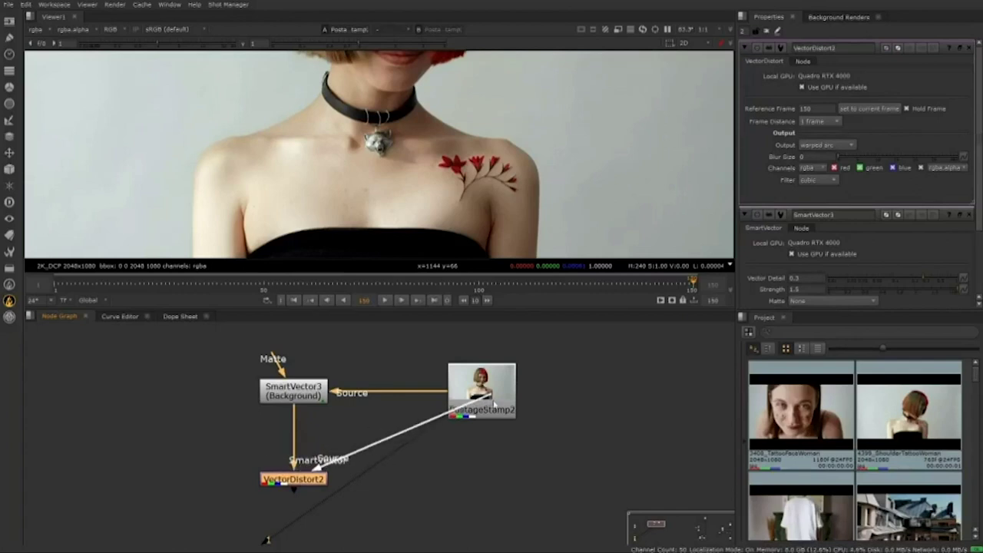
{"action": "left_click_drag", "start_coordinate": [413, 426], "coordinate": [203, 480]}
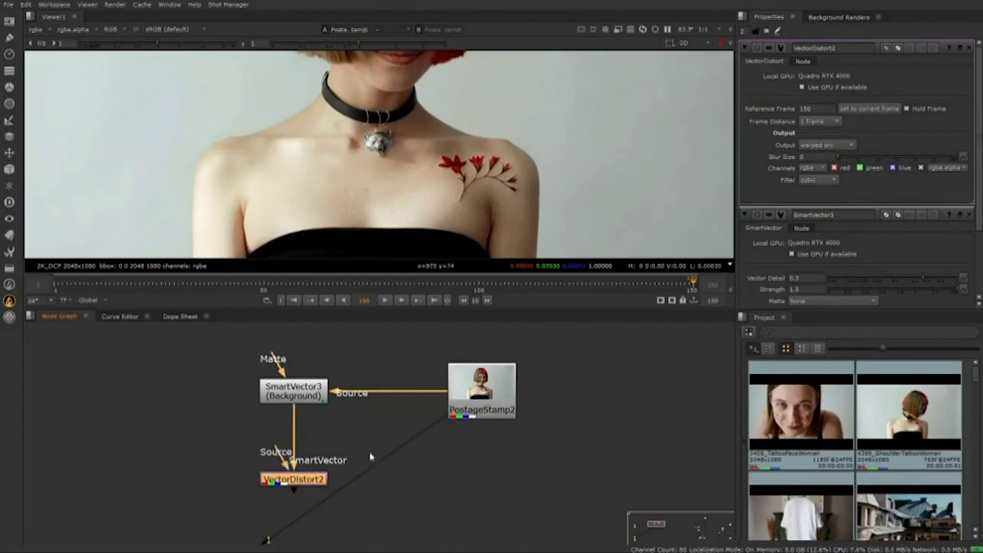
{"action": "left_click_drag", "start_coordinate": [296, 485], "coordinate": [296, 494]}
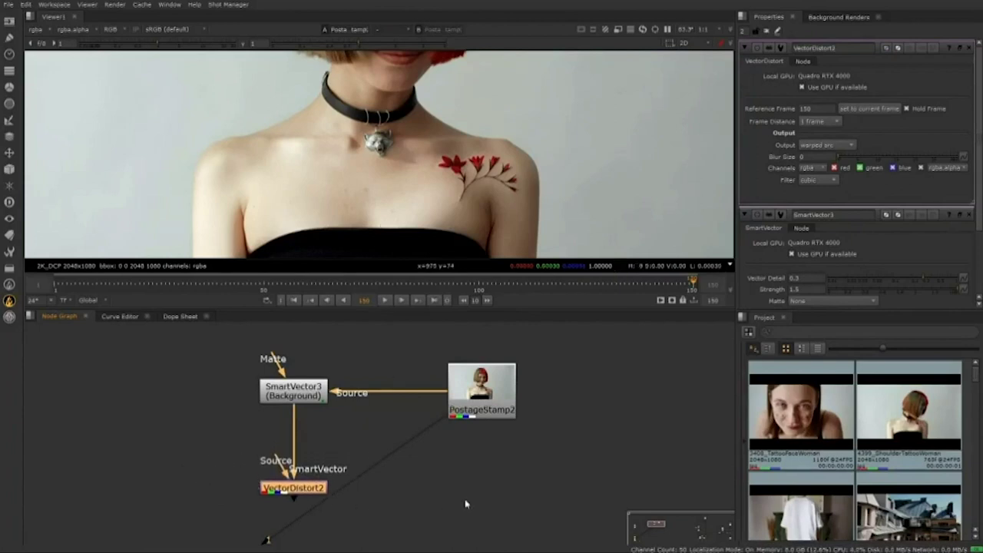
Add a Merge (over) below PostageStamp2 with VectorDistort in A and PostageStamp2 in B, and view its output.
{"action": "key", "text": "m"}
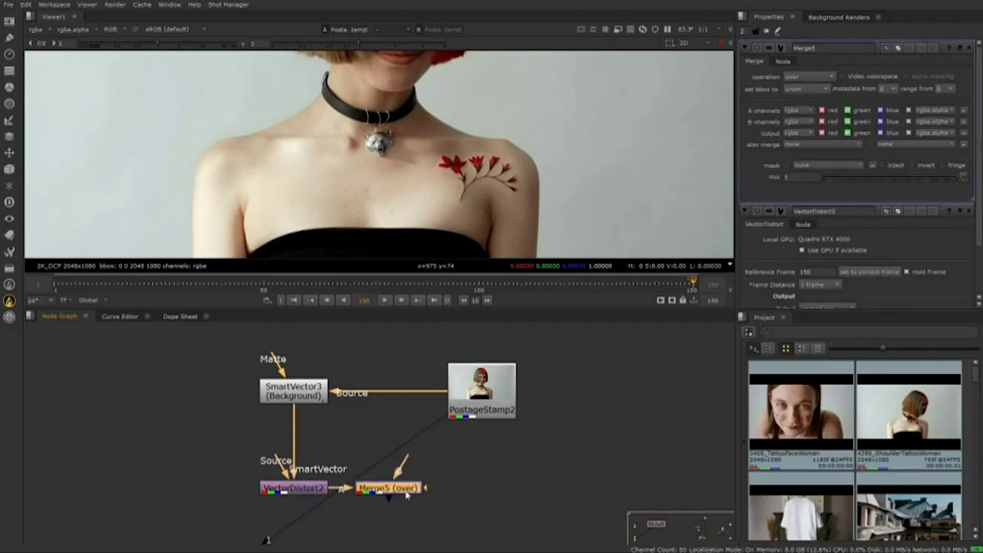
{"action": "left_click_drag", "start_coordinate": [407, 496], "coordinate": [494, 415]}
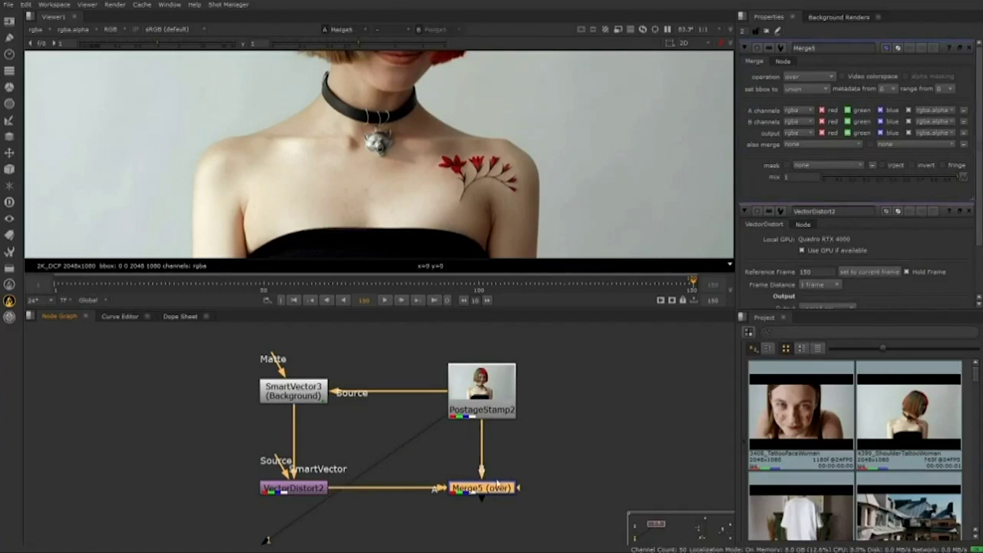
{"action": "key", "text": "1"}
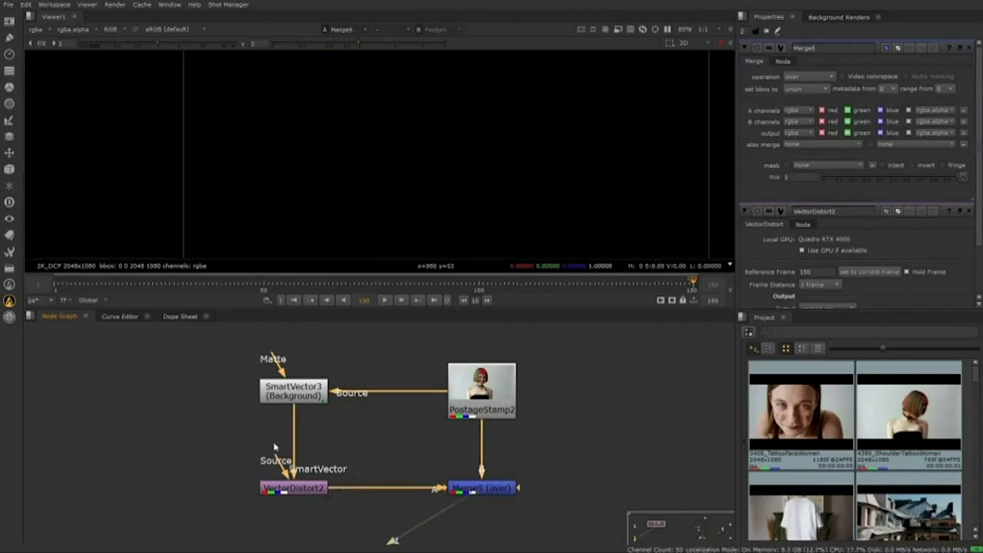
Show the PostageStamp2 footage in the viewer and frame the shoulder tattoo up close.
{"action": "left_click", "coordinate": [497, 402]}
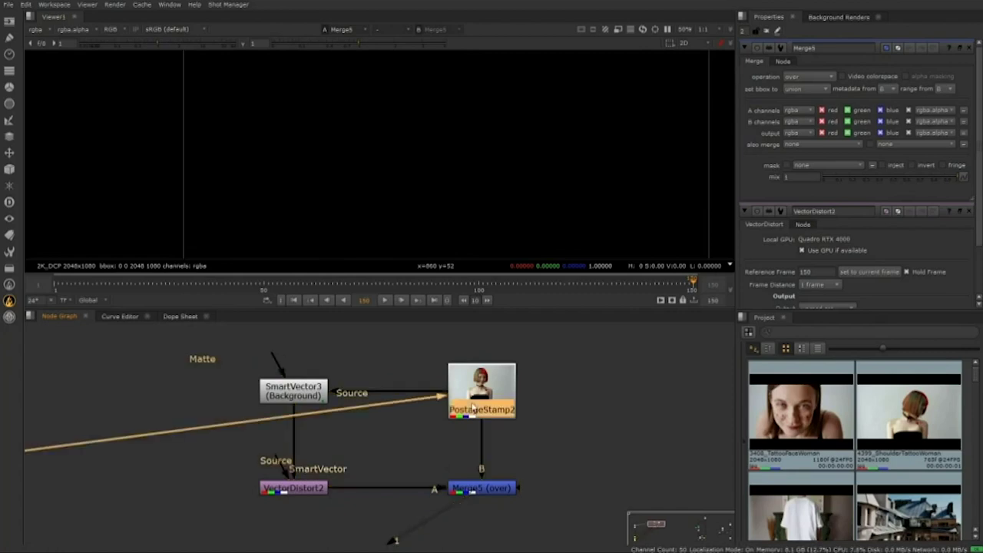
{"action": "key", "text": "1"}
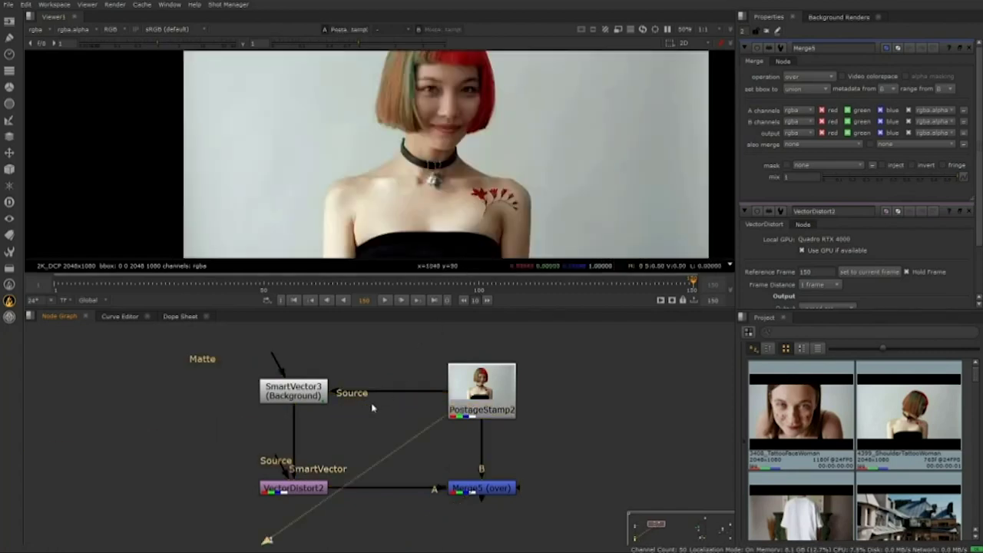
{"action": "left_click_drag", "start_coordinate": [367, 414], "coordinate": [418, 432]}
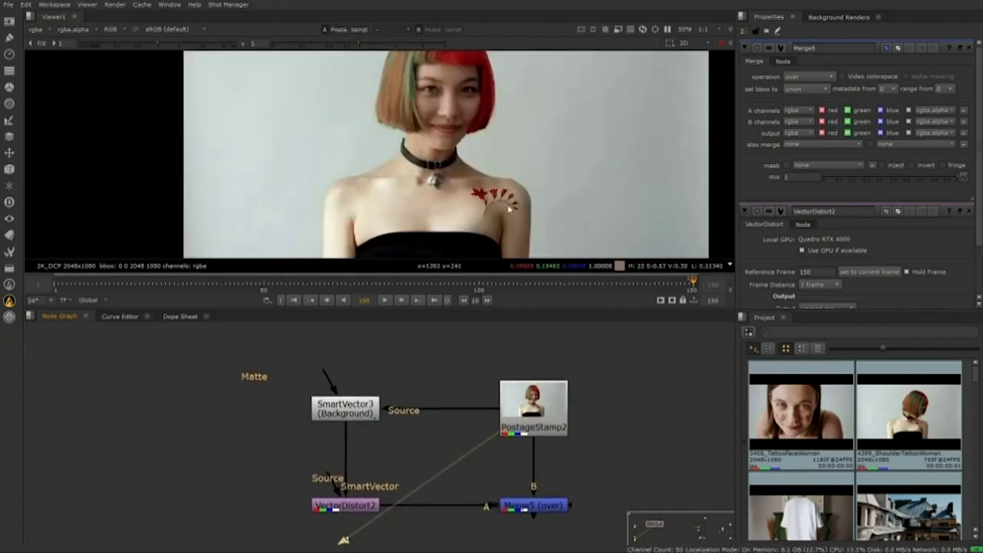
{"action": "scroll", "coordinate": [474, 192], "scroll_direction": "up", "scroll_amount": 5}
{"action": "left_click_drag", "start_coordinate": [452, 146], "coordinate": [446, 145]}
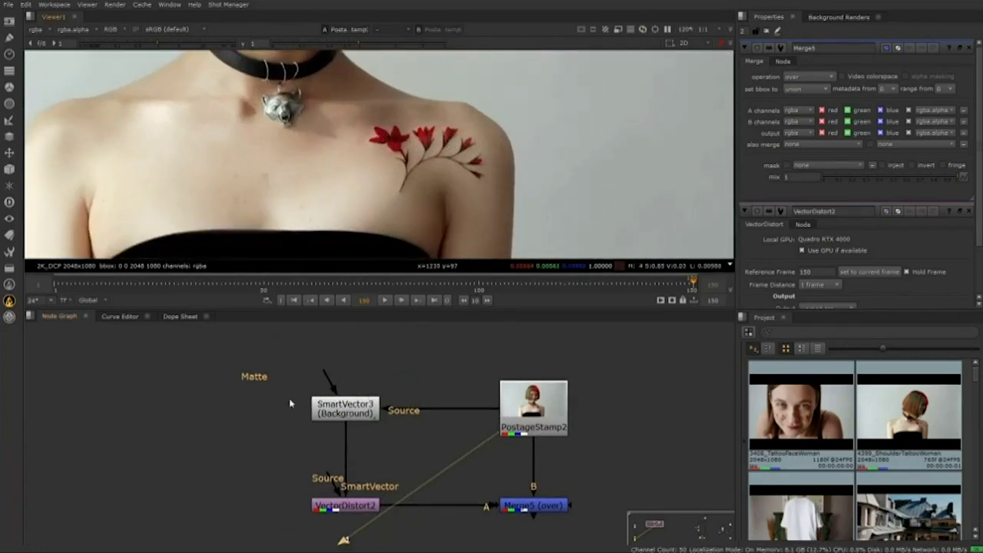
Move the SmartVector closer to the VectorDistort and insert a Dot directly above it on its Source connection.
{"action": "left_click_drag", "start_coordinate": [371, 412], "coordinate": [369, 464]}
{"action": "key", "text": "ctrl"}
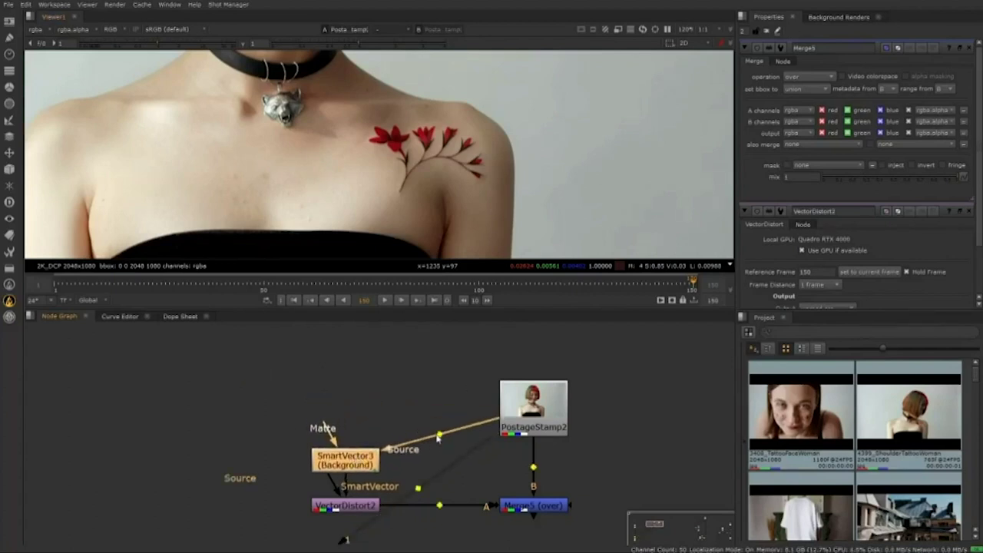
{"action": "left_click_drag", "start_coordinate": [438, 436], "coordinate": [349, 416]}
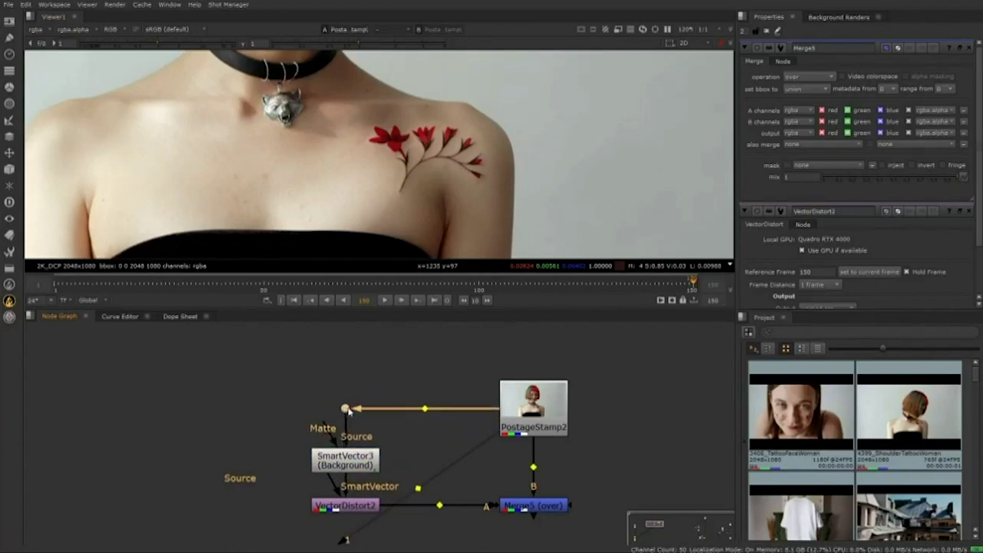
{"action": "left_click_drag", "start_coordinate": [397, 446], "coordinate": [436, 419]}
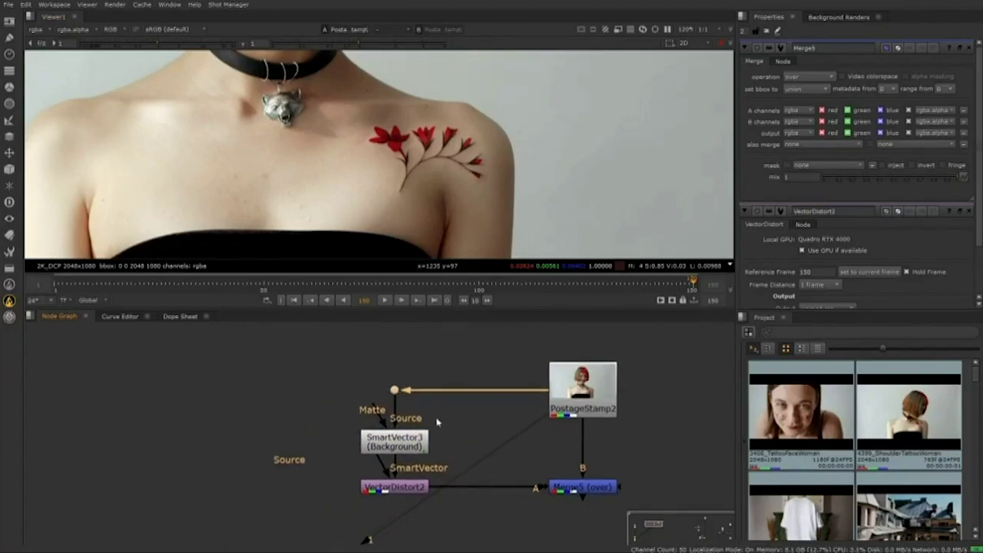
Add a Keyer fed from the Dot, align it level with the Dot, and view its alpha channel.
{"action": "left_click", "coordinate": [274, 416]}
{"action": "key", "text": "Tab"}
{"action": "type", "text": "keyer"}
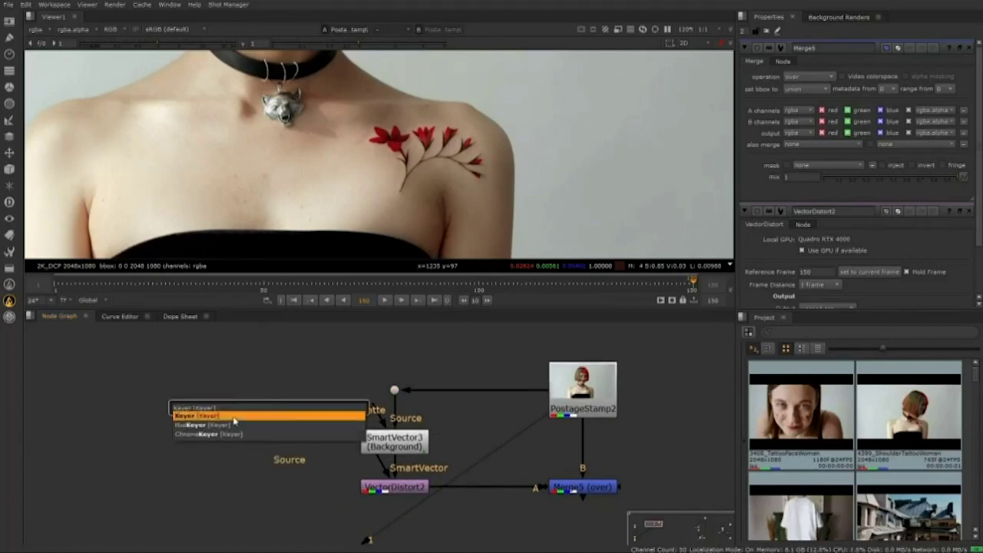
{"action": "left_click", "coordinate": [235, 418]}
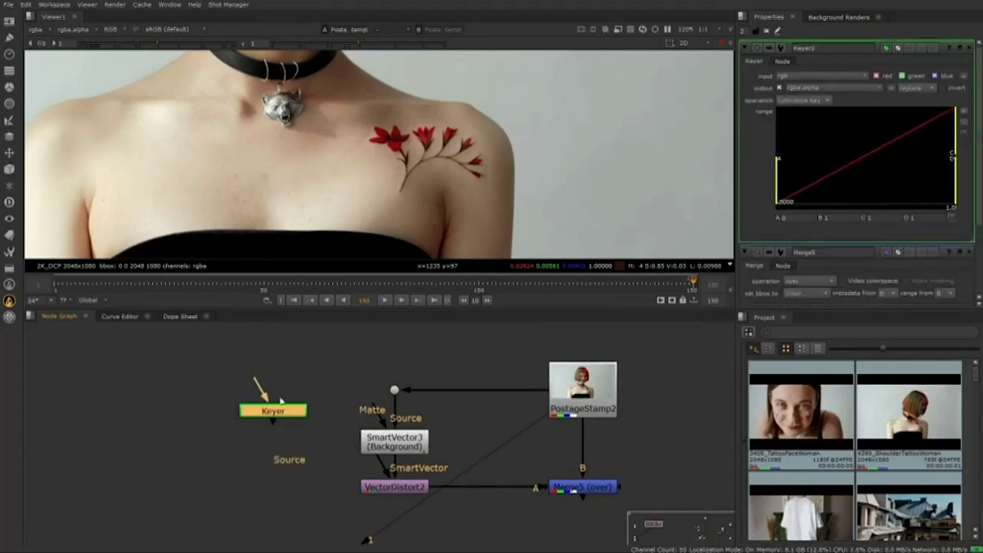
{"action": "left_click_drag", "start_coordinate": [262, 391], "coordinate": [394, 390]}
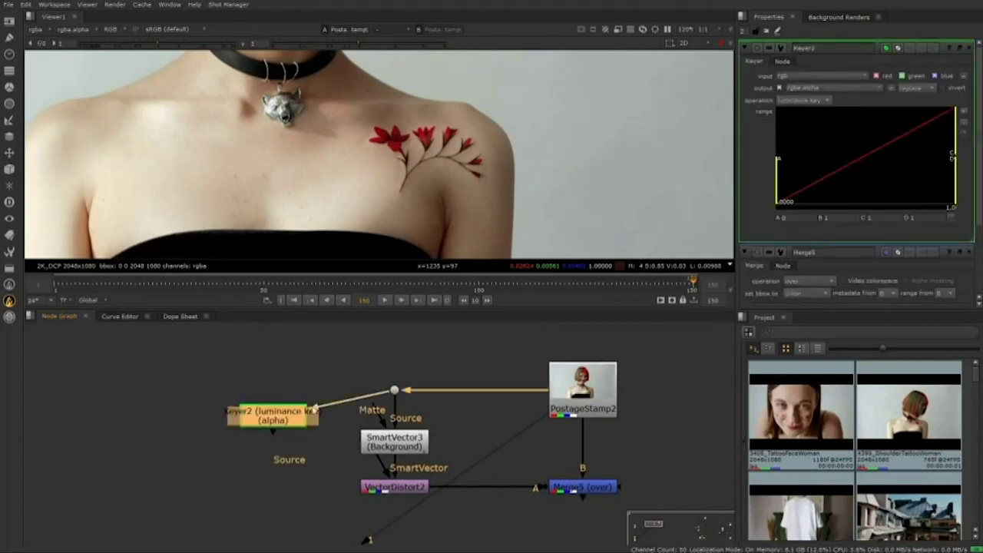
{"action": "left_click_drag", "start_coordinate": [276, 418], "coordinate": [245, 390]}
{"action": "key", "text": "1"}
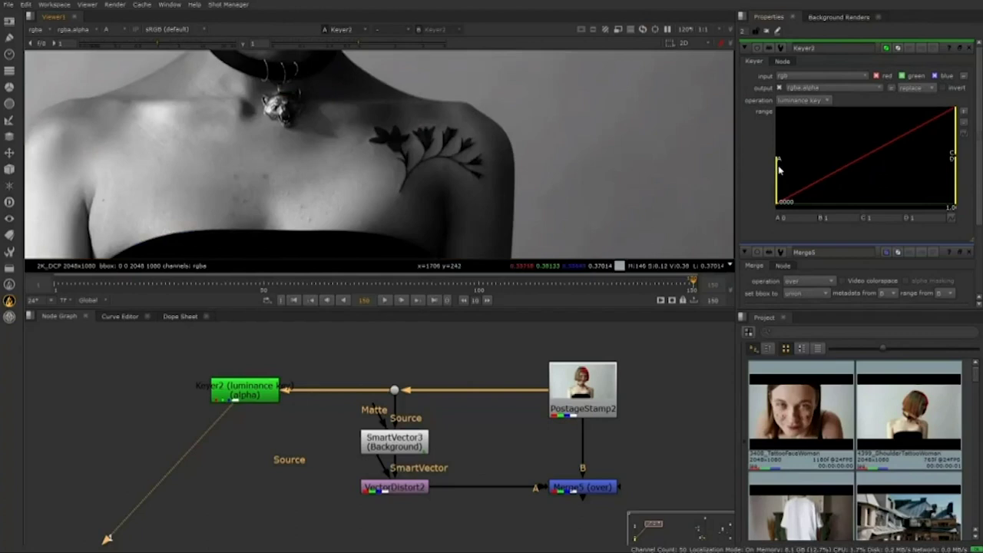
Set the Keyer's luminance range to about 0.132 for A and 0.138 for B to isolate the tattoo.
{"action": "left_click_drag", "start_coordinate": [779, 169], "coordinate": [825, 169]}
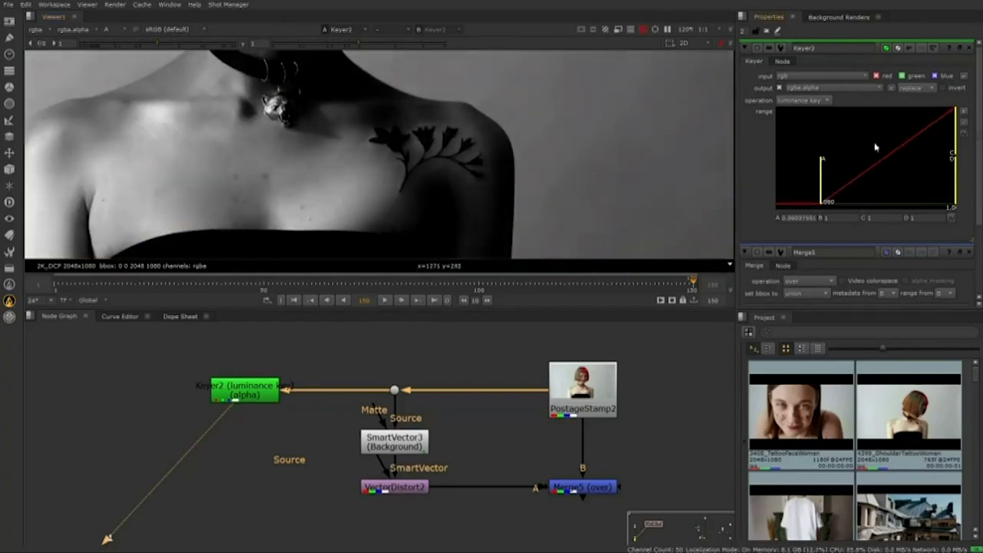
{"action": "left_click_drag", "start_coordinate": [954, 137], "coordinate": [844, 147]}
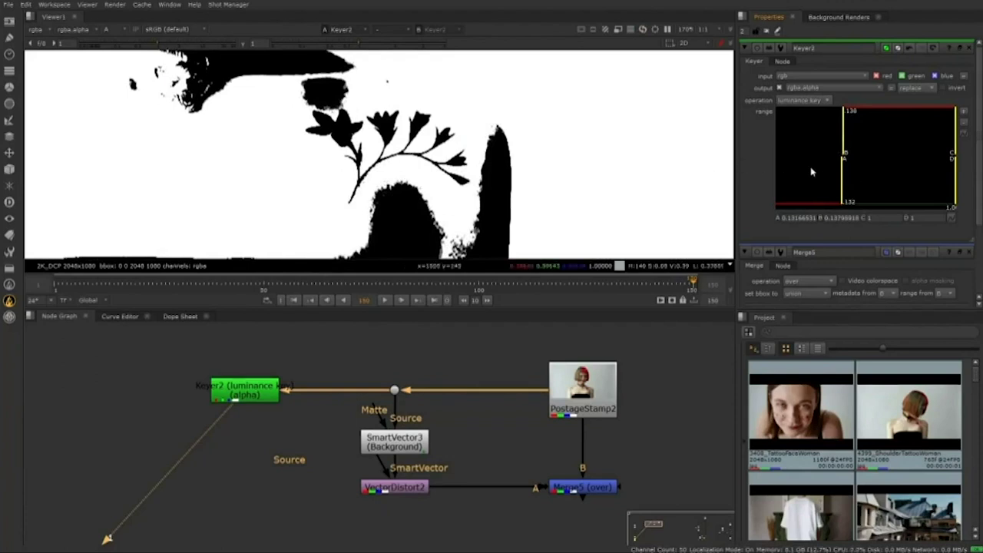
{"action": "scroll", "coordinate": [303, 80], "scroll_direction": "up", "scroll_amount": 1}
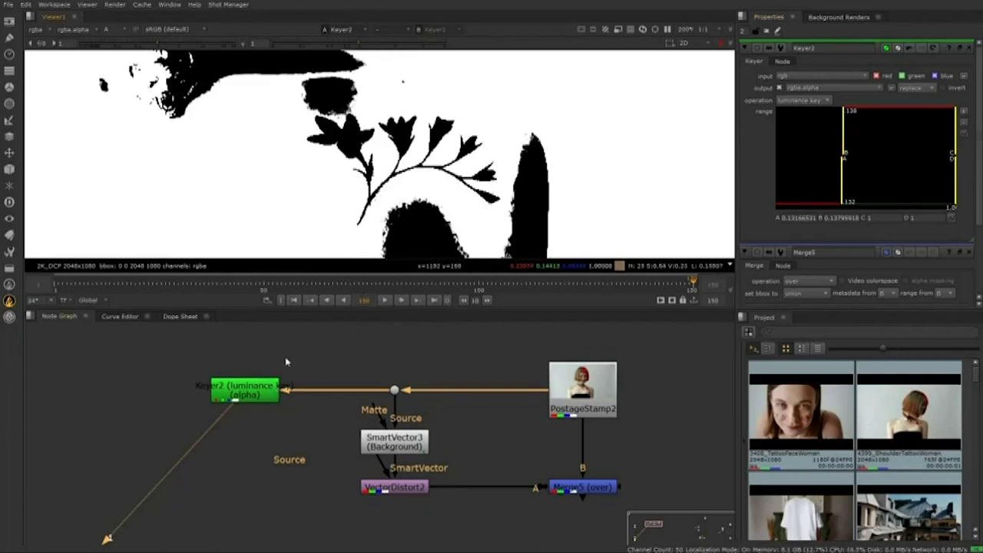
Add a Roto below the Keyer and draw a closed Bezier shape loosely around the shoulder tattoo.
{"action": "left_click", "coordinate": [258, 395]}
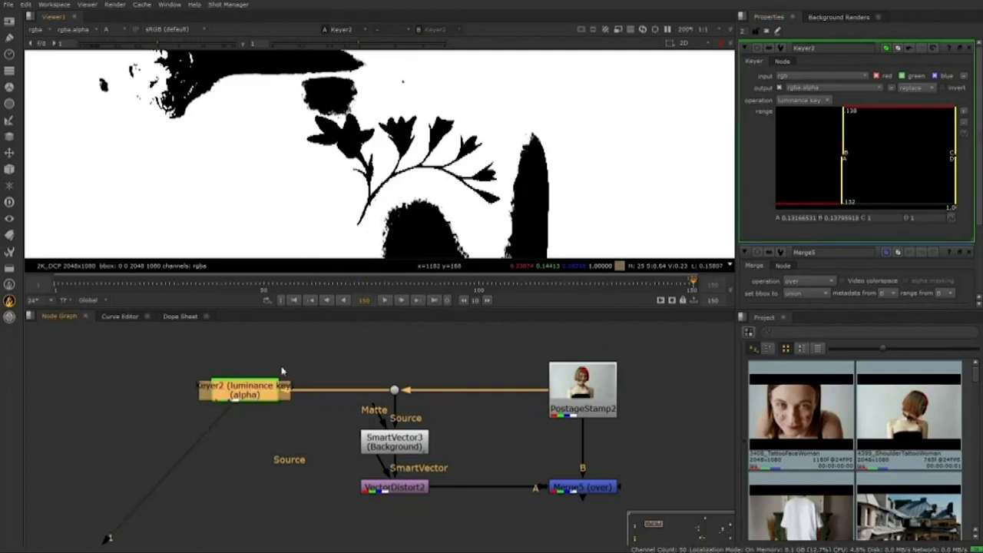
{"action": "key", "text": "o"}
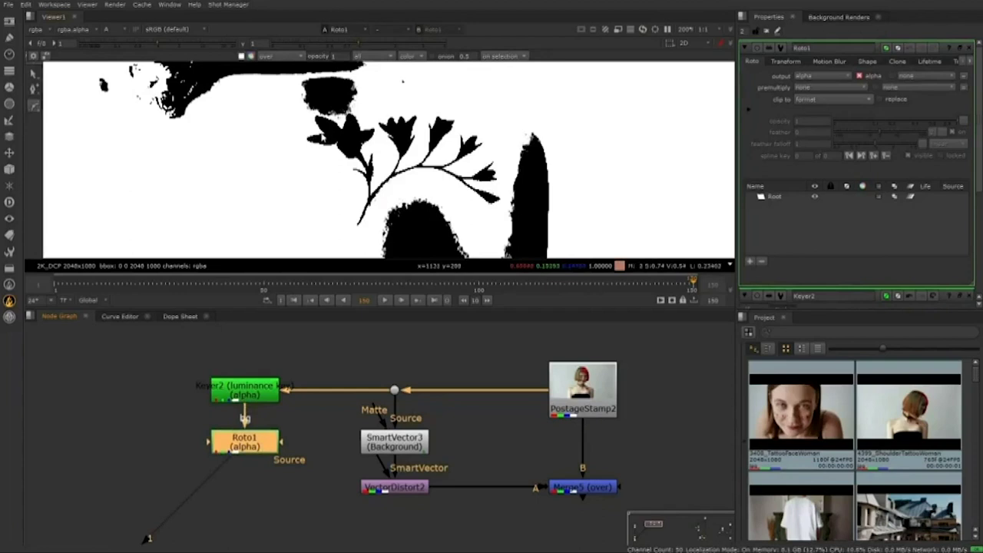
{"action": "mouse_move", "coordinate": [323, 133]}
{"action": "left_mouse_down"}
{"action": "mouse_move", "coordinate": [423, 119]}
{"action": "mouse_move", "coordinate": [502, 204]}
{"action": "mouse_move", "coordinate": [401, 184]}
{"action": "mouse_move", "coordinate": [341, 230]}
{"action": "mouse_move", "coordinate": [308, 153]}
{"action": "mouse_move", "coordinate": [321, 132]}
{"action": "left_mouse_up"}
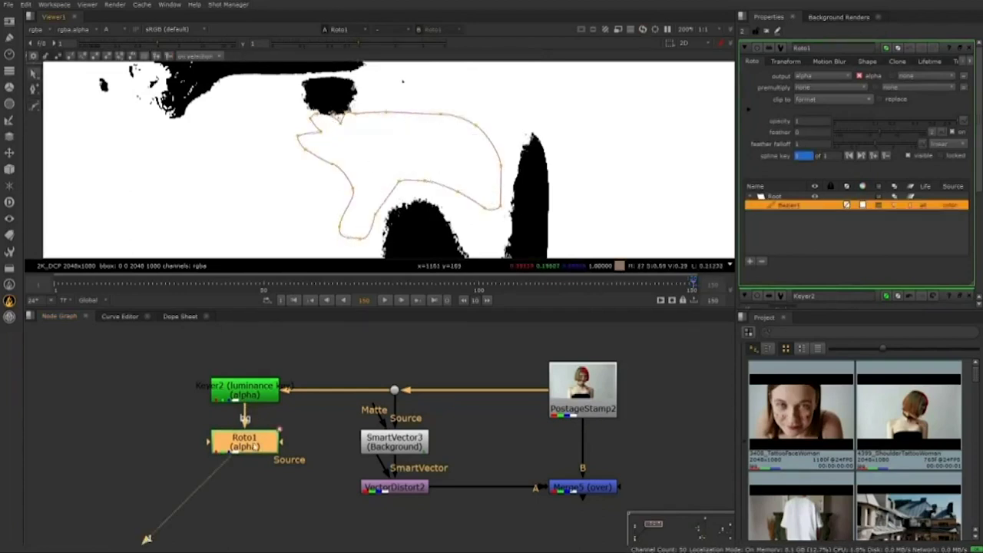
Detach the Roto, place it beside the Keyer, and merge it as input A over the Keyer as input B.
{"action": "left_click_drag", "start_coordinate": [254, 445], "coordinate": [171, 439]}
{"action": "left_click_drag", "start_coordinate": [211, 412], "coordinate": [153, 384]}
{"action": "left_click_drag", "start_coordinate": [169, 437], "coordinate": [150, 437]}
{"action": "key", "text": "m"}
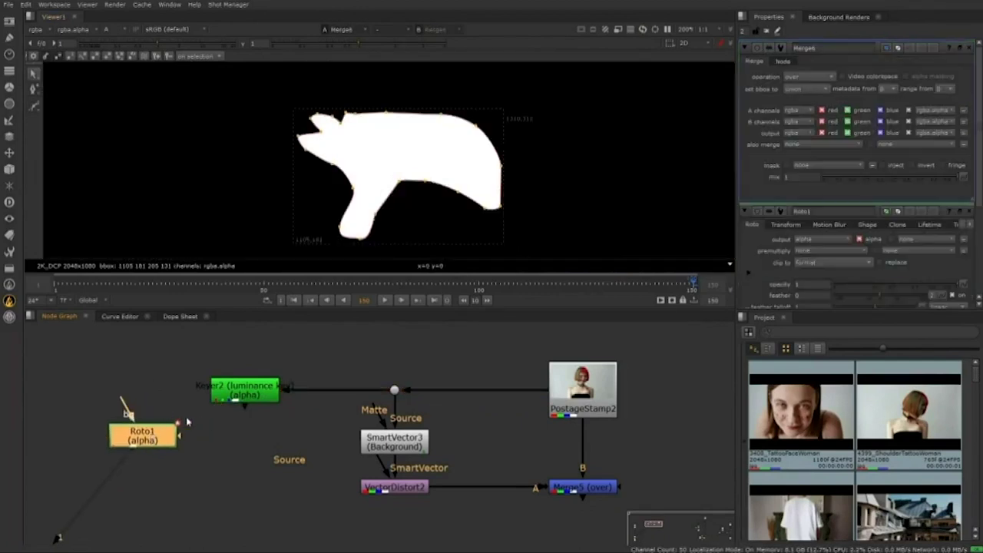
{"action": "left_click_drag", "start_coordinate": [256, 410], "coordinate": [251, 404]}
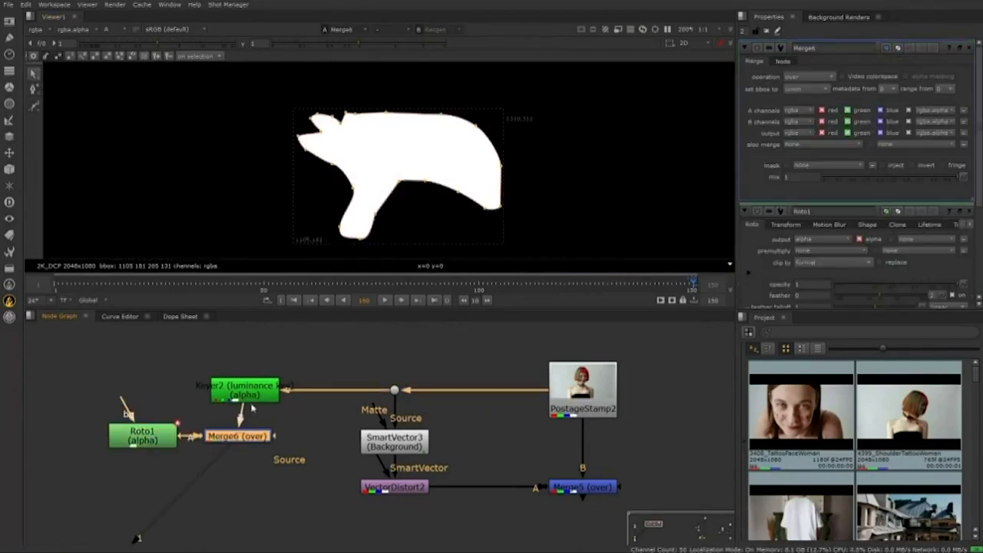
{"action": "left_click_drag", "start_coordinate": [253, 438], "coordinate": [259, 441]}
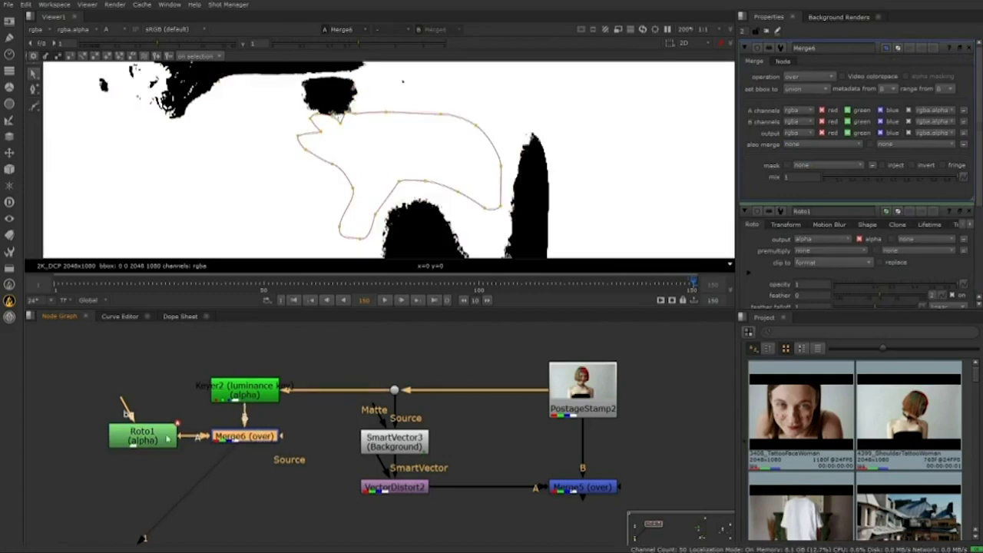
Set the new Merge's operation to mask and invert the Keyer's output so only the tattoo stays in the matte.
{"action": "left_click", "coordinate": [813, 79]}
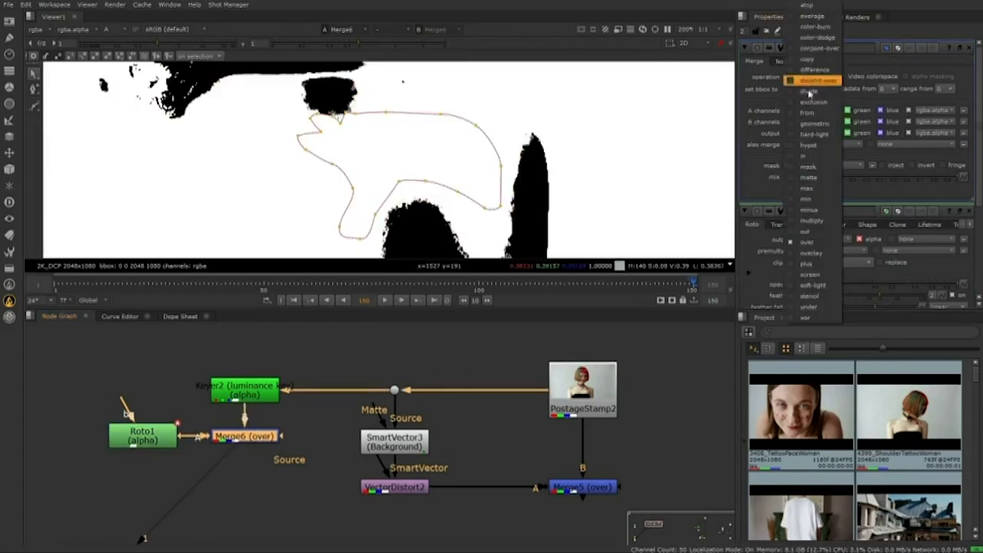
{"action": "left_click", "coordinate": [810, 167]}
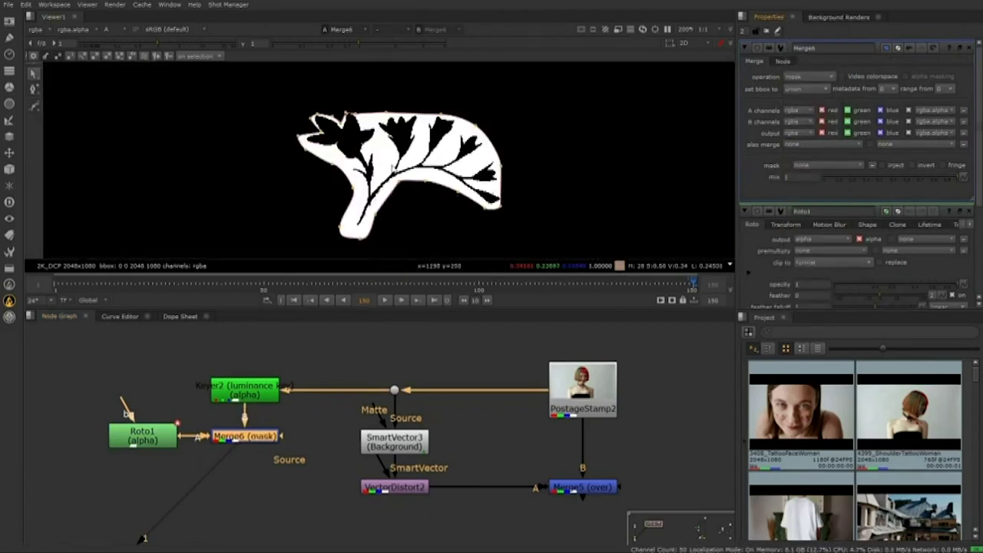
{"action": "double_click", "coordinate": [247, 392]}
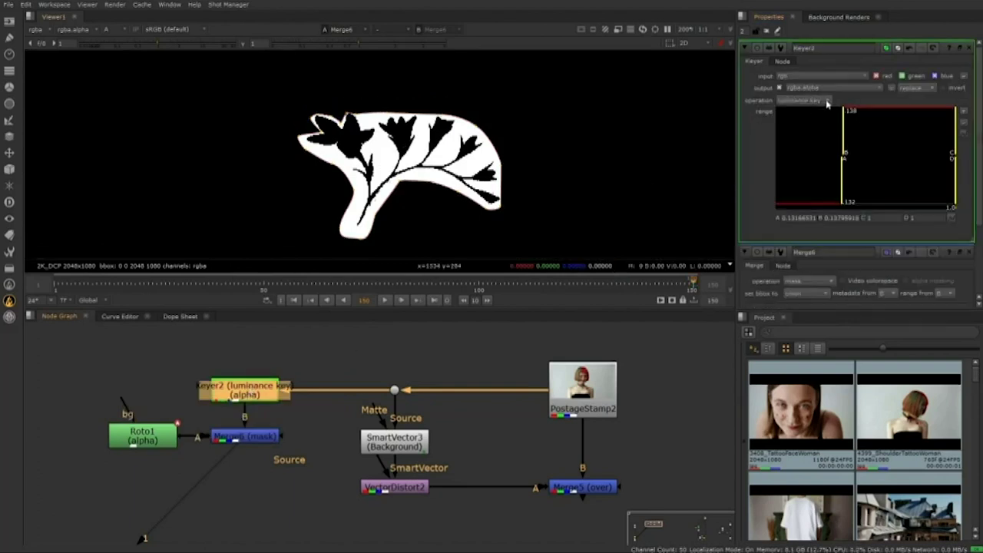
{"action": "left_click", "coordinate": [941, 88]}
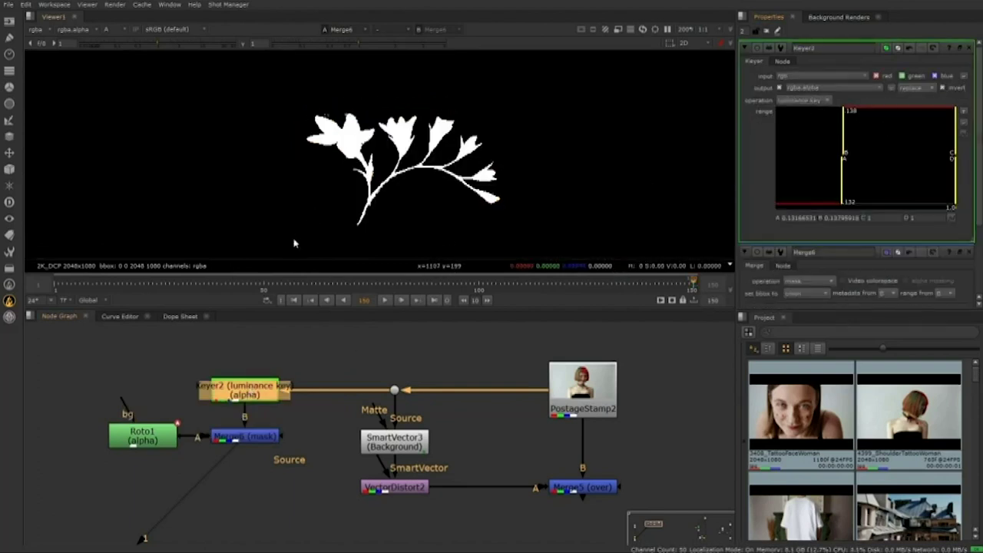
Add a Premult below the mask Merge and view the isolated tattoo in RGB.
{"action": "left_click", "coordinate": [279, 437]}
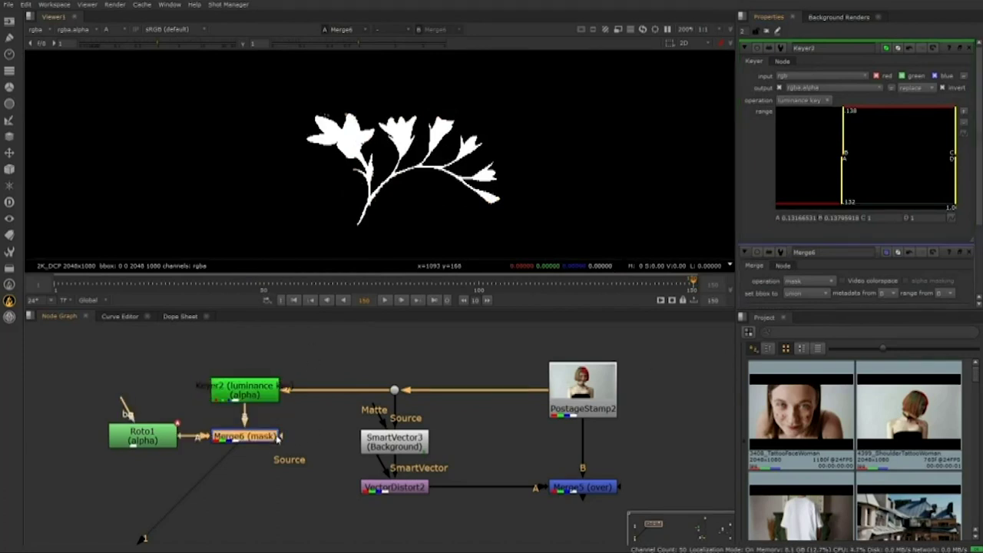
{"action": "key", "text": "Tab"}
{"action": "type", "text": "premul"}
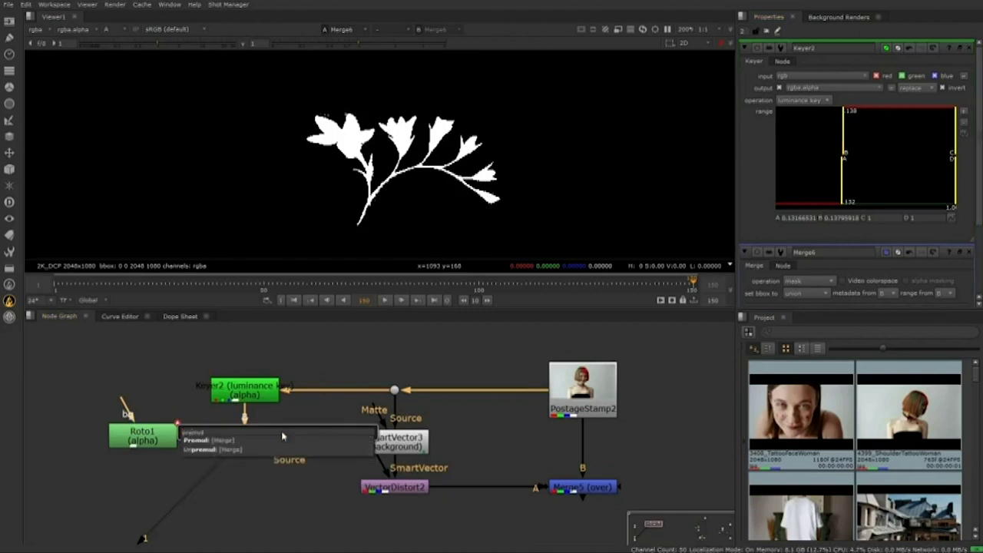
{"action": "left_click", "coordinate": [228, 441]}
{"action": "left_click_drag", "start_coordinate": [264, 463], "coordinate": [261, 479]}
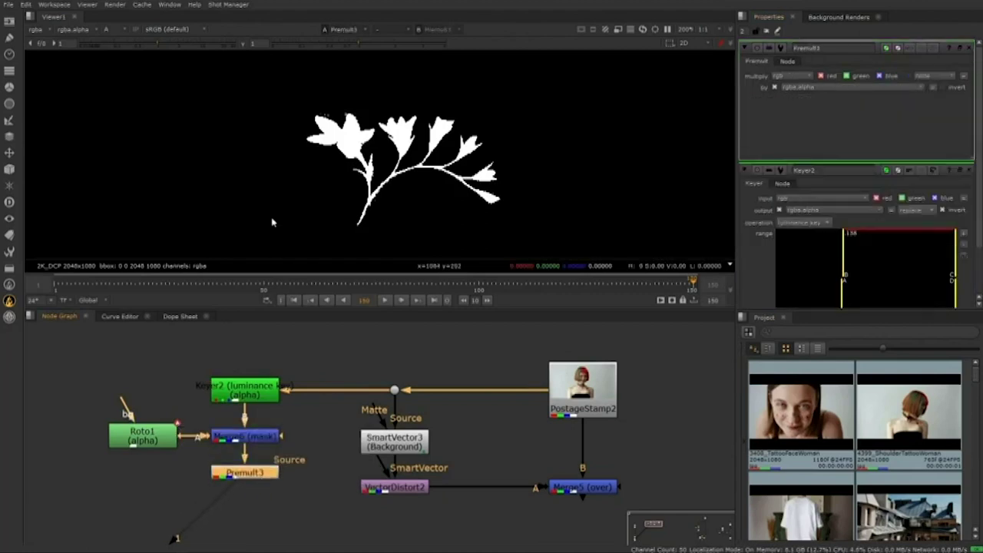
{"action": "key", "text": "a"}
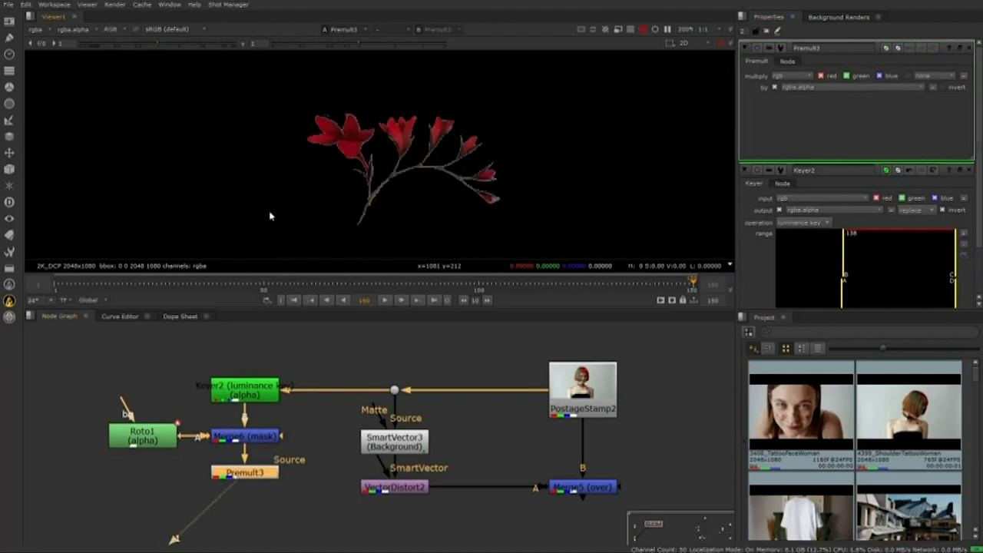
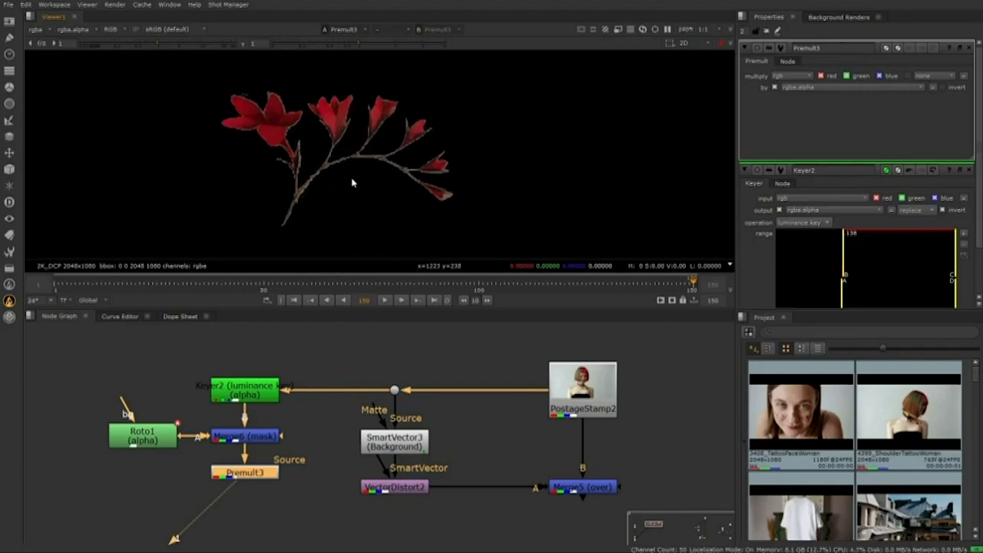
{"action": "left_click_drag", "start_coordinate": [365, 169], "coordinate": [388, 176]}
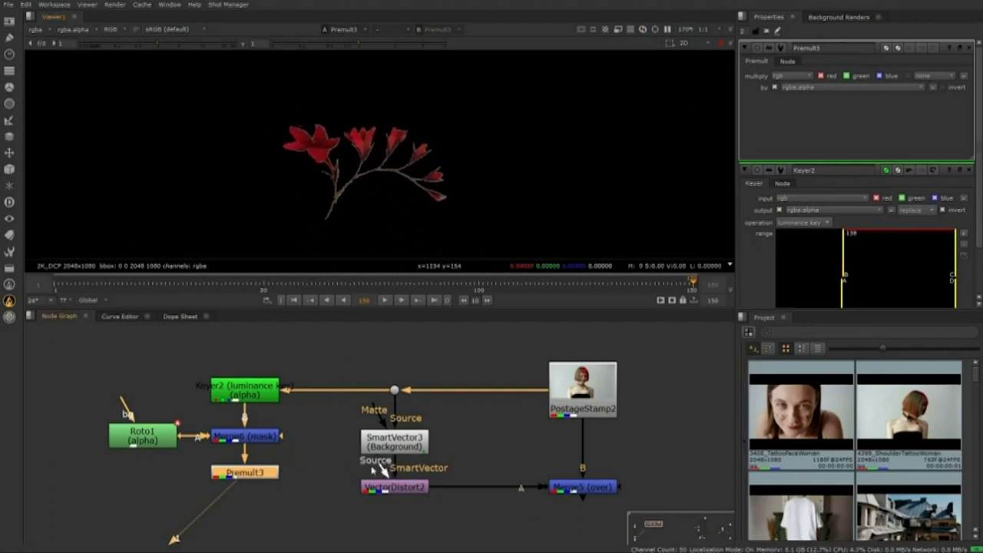
Connect the VectorDistort's Source input to the Premult and show the final over Merge in the viewer.
{"action": "left_click_drag", "start_coordinate": [384, 468], "coordinate": [279, 491]}
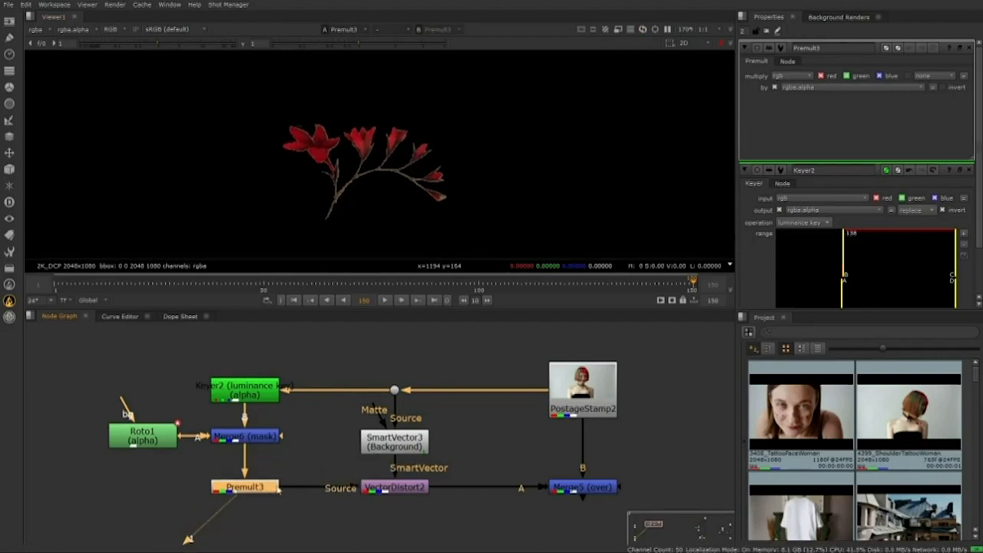
{"action": "left_click", "coordinate": [580, 490]}
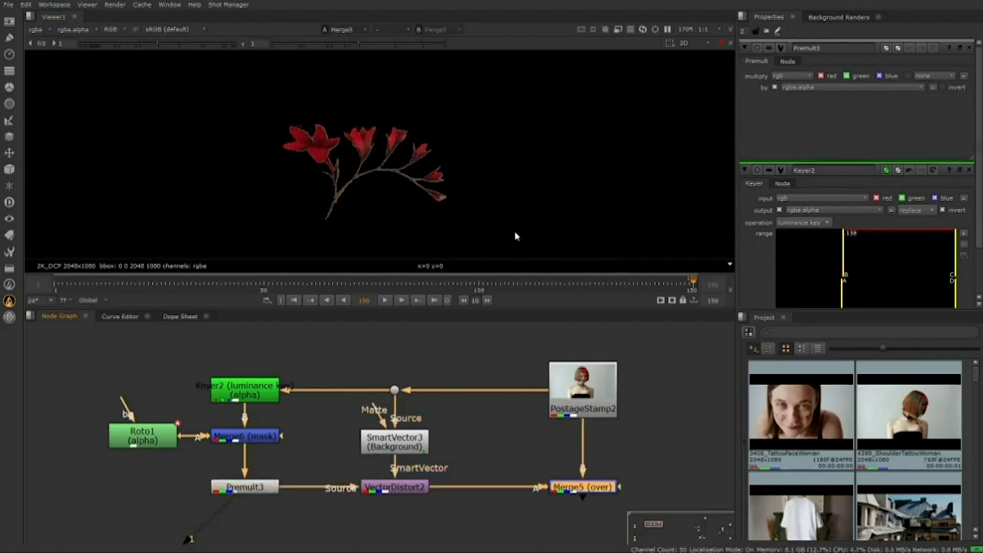
{"action": "key", "text": "1"}
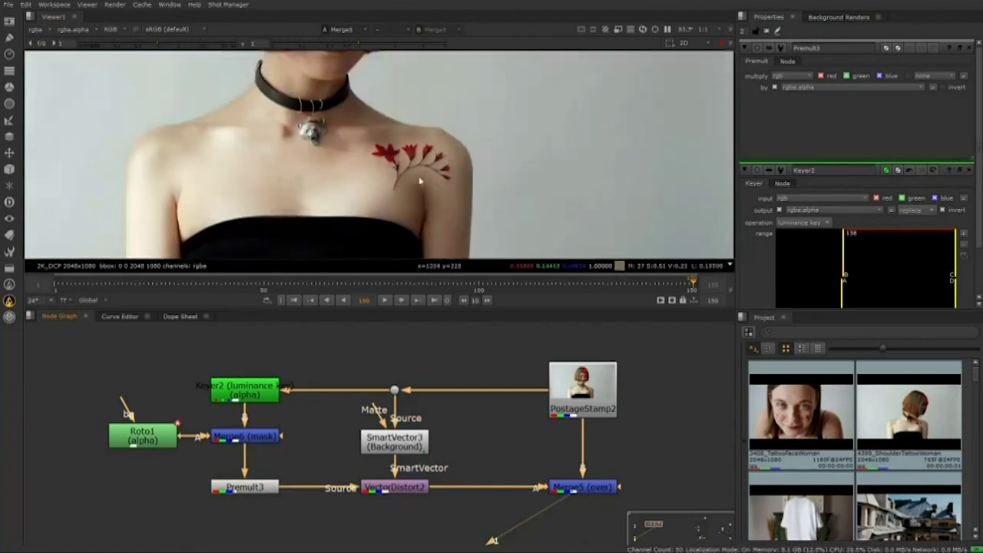
{"action": "left_click_drag", "start_coordinate": [421, 182], "coordinate": [502, 177]}
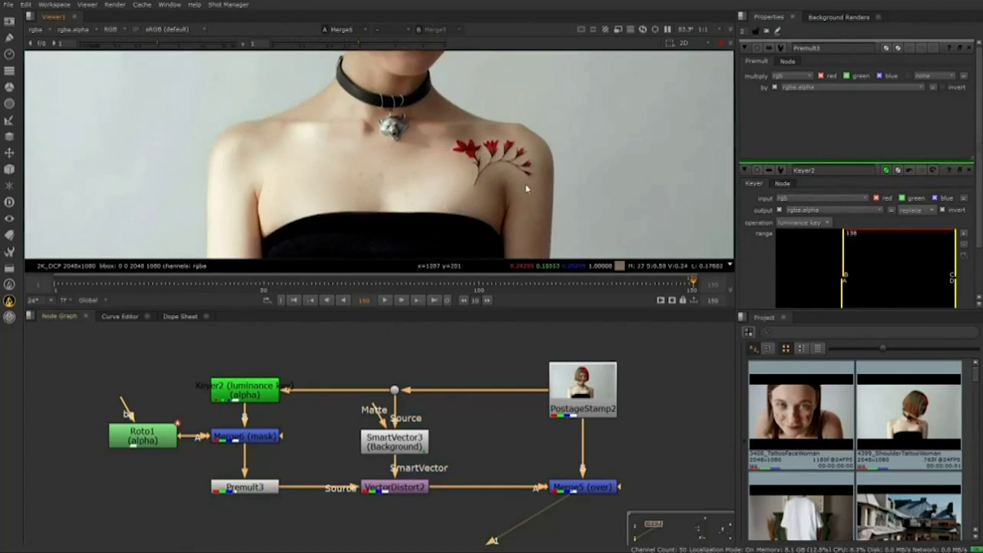
Add a Mirror after the Premult and enable its horizontal flop.
{"action": "left_click", "coordinate": [246, 490]}
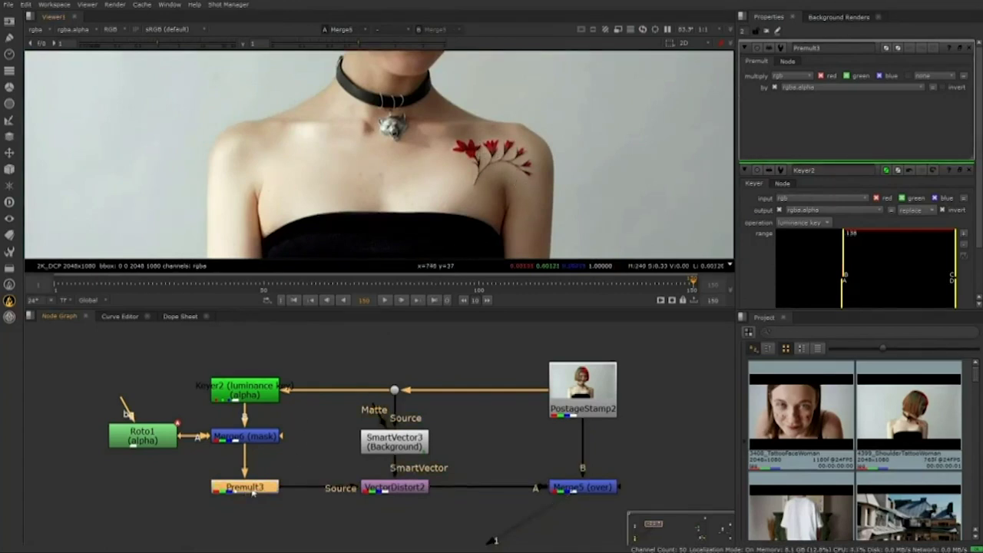
{"action": "key", "text": "Tab"}
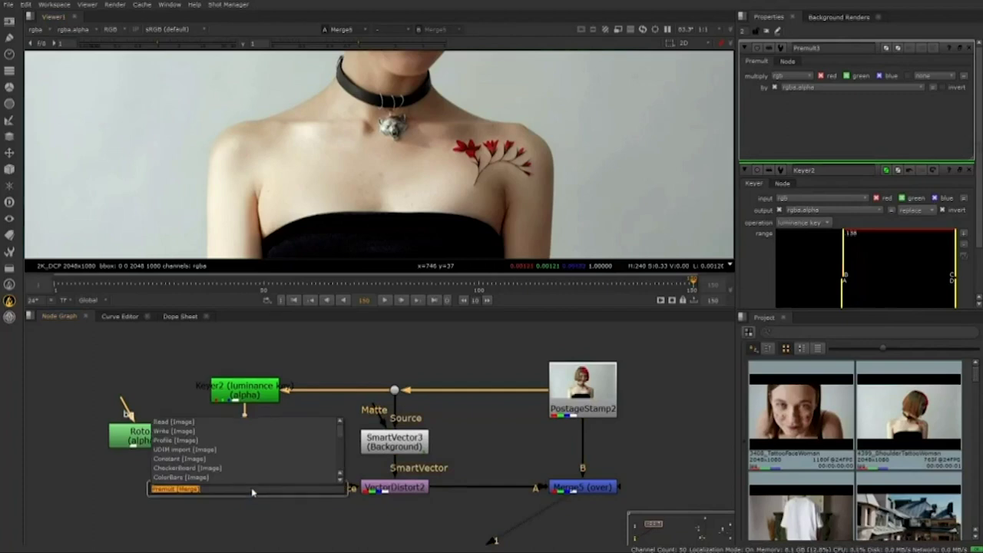
{"action": "type", "text": "mirror"}
{"action": "key", "text": "Return"}
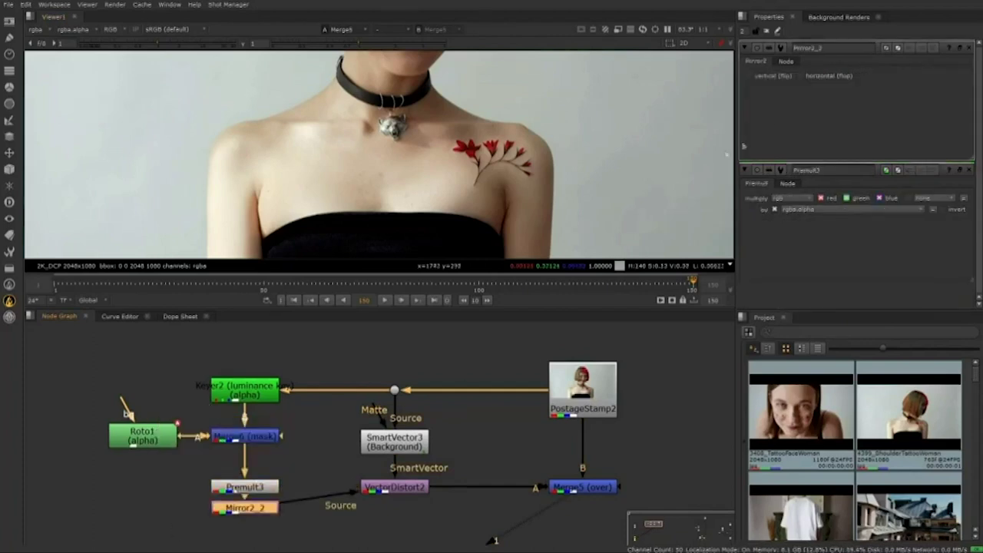
{"action": "left_click", "coordinate": [799, 76]}
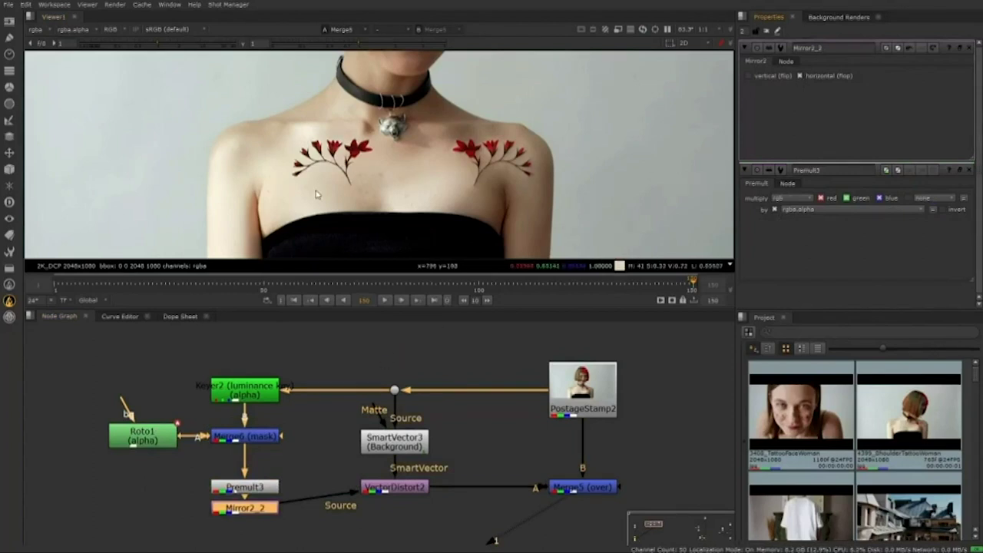
Add a Transform below the Mirror and move its pivot to the mirrored tattoo's stem, at about x 867, y 227.
{"action": "left_click_drag", "start_coordinate": [282, 519], "coordinate": [292, 479]}
{"action": "key", "text": "t"}
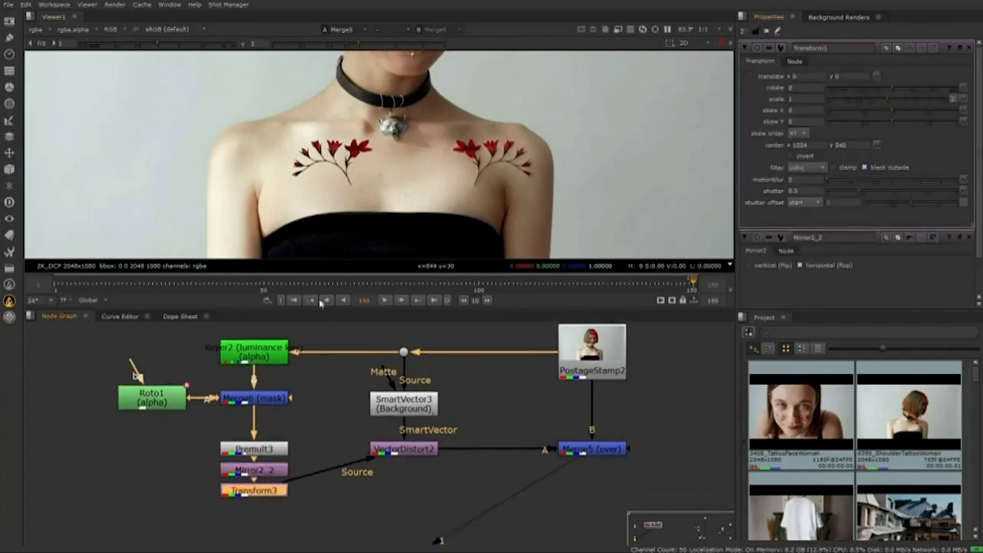
{"action": "left_click_drag", "start_coordinate": [437, 98], "coordinate": [454, 148]}
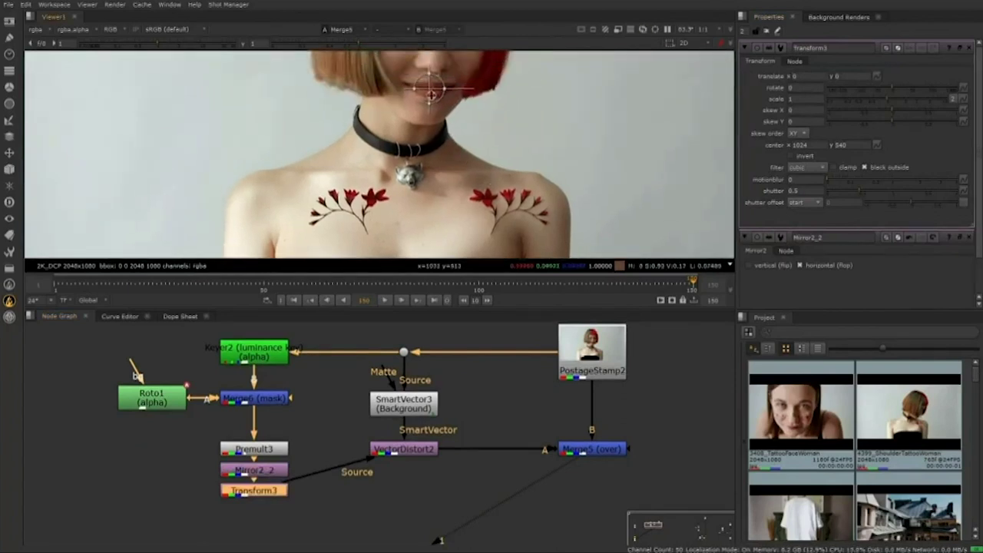
{"action": "left_click_drag", "start_coordinate": [430, 88], "coordinate": [365, 222]}
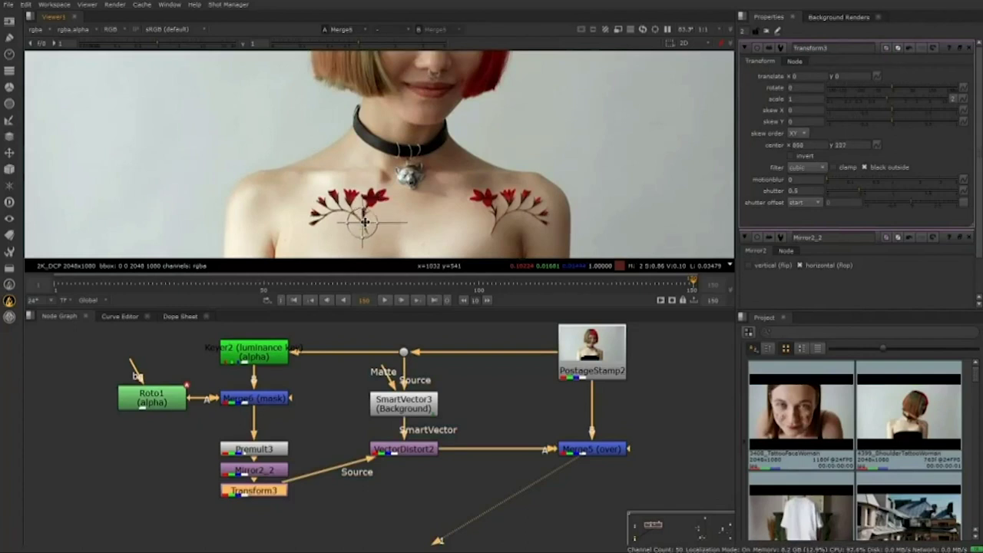
{"action": "scroll", "coordinate": [366, 222], "scroll_direction": "up", "scroll_amount": 3}
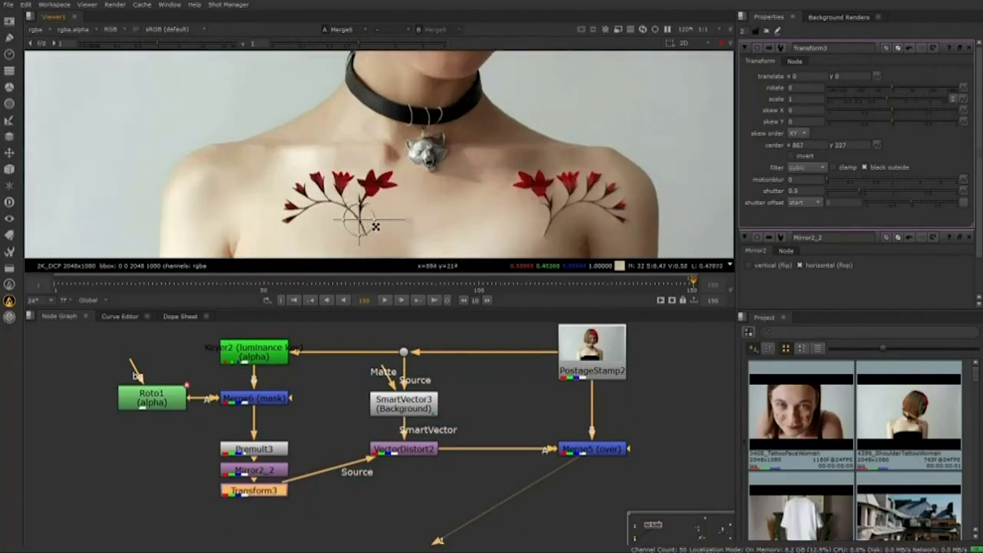
Move the mirrored tattoo outward onto the bare shoulder, translating it by about -146 in x and 1 in y.
{"action": "left_click_drag", "start_coordinate": [358, 192], "coordinate": [267, 190]}
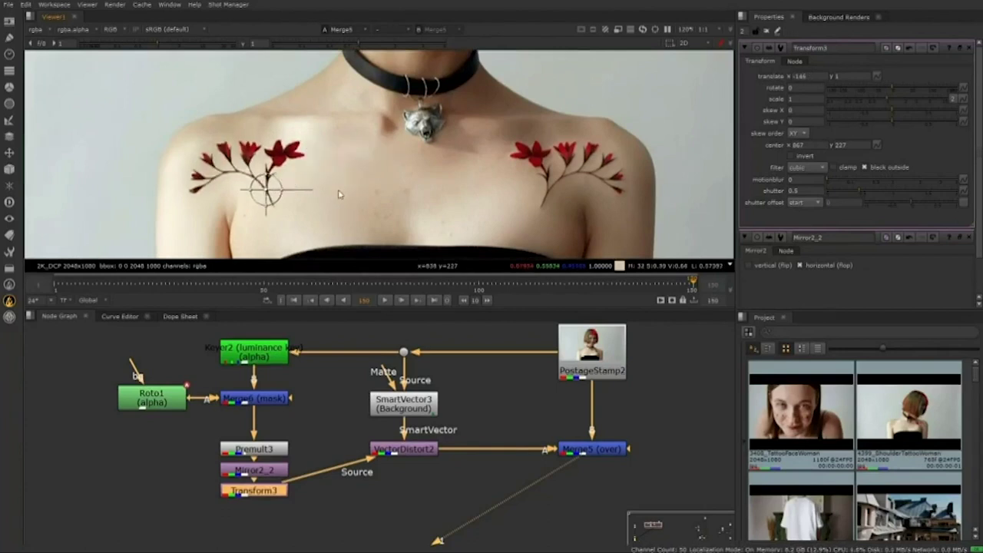
{"action": "scroll", "coordinate": [431, 195], "scroll_direction": "down", "scroll_amount": 2}
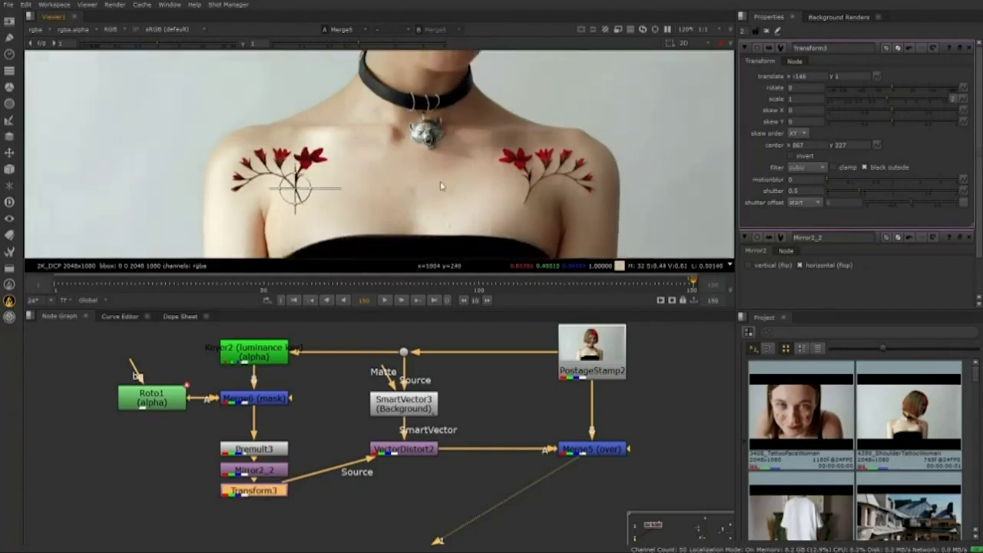
{"action": "scroll", "coordinate": [431, 184], "scroll_direction": "up", "scroll_amount": 3}
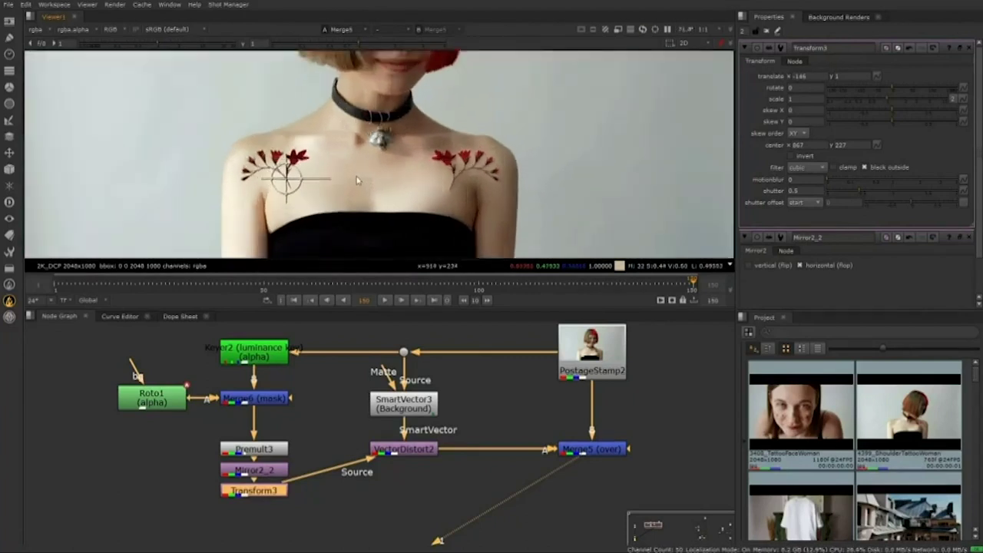
{"action": "scroll", "coordinate": [355, 173], "scroll_direction": "up", "scroll_amount": 1}
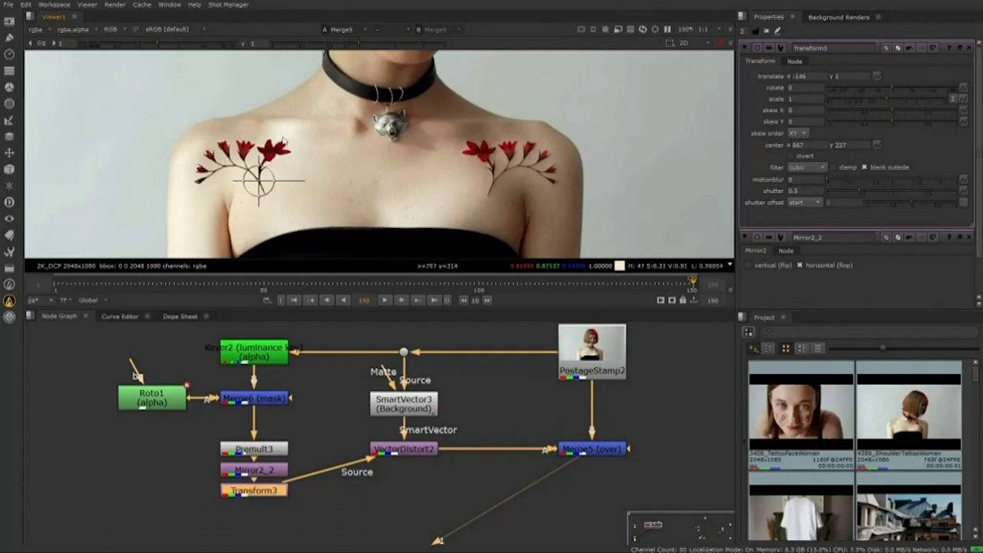
Add a Grade after the Transform and raise its gamma to 1.5 to lighten the mirrored tattoo.
{"action": "left_click_drag", "start_coordinate": [328, 196], "coordinate": [291, 192]}
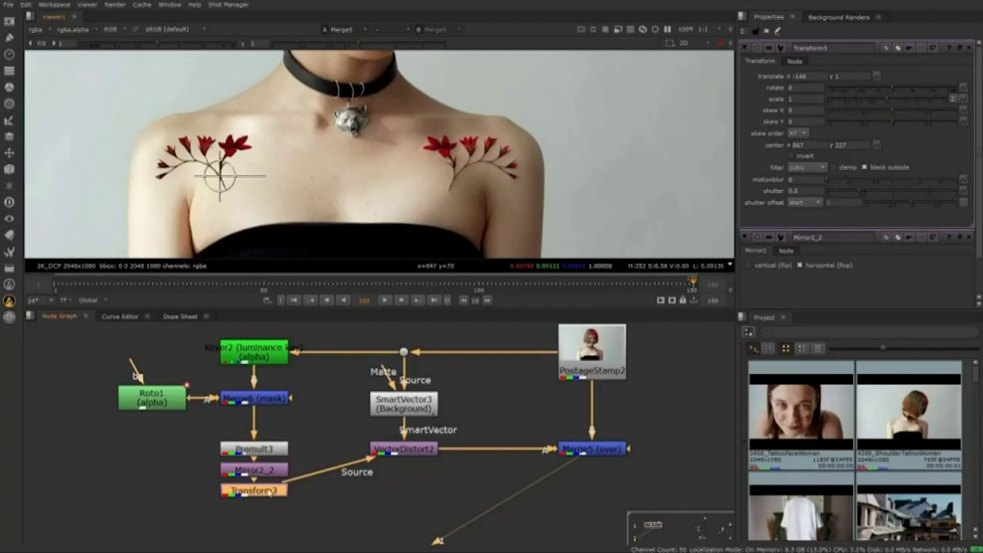
{"action": "key", "text": "g"}
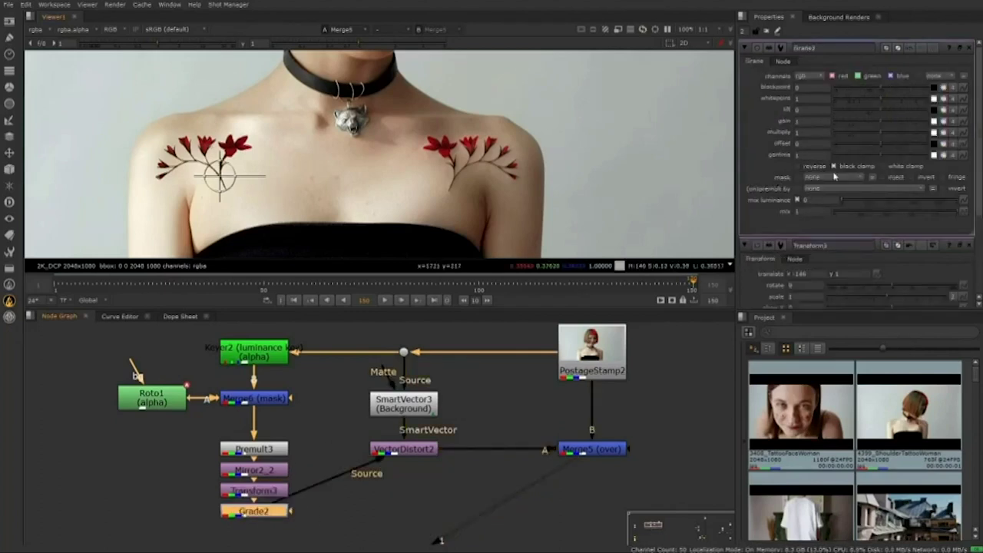
{"action": "mouse_move", "coordinate": [898, 157]}
{"action": "left_mouse_down"}
{"action": "mouse_move", "coordinate": [907, 159]}
{"action": "mouse_move", "coordinate": [892, 162]}
{"action": "left_mouse_up"}
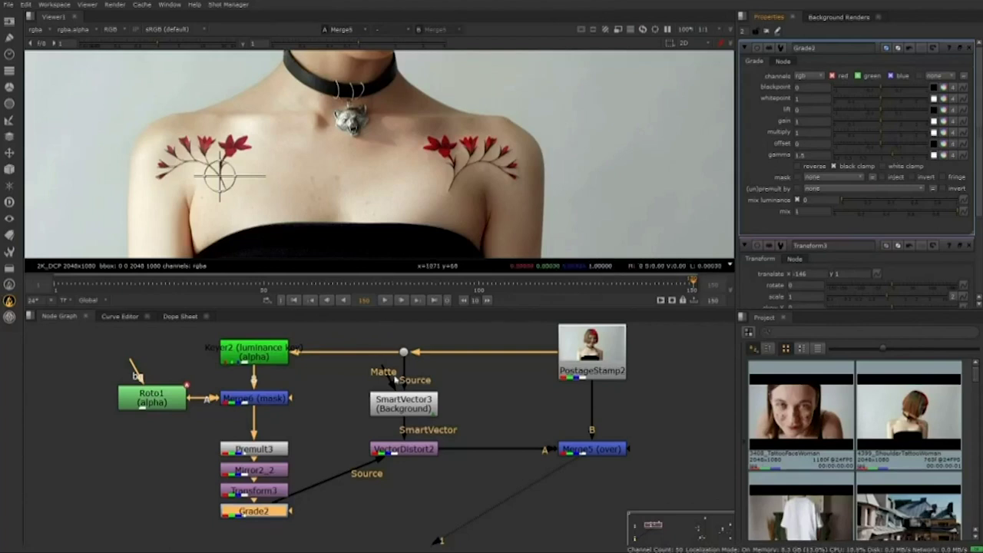
Line up the VectorDistort and final Merge nodes in a row with the Grade, and close all open node properties.
{"action": "scroll", "coordinate": [382, 181], "scroll_direction": "down", "scroll_amount": 5}
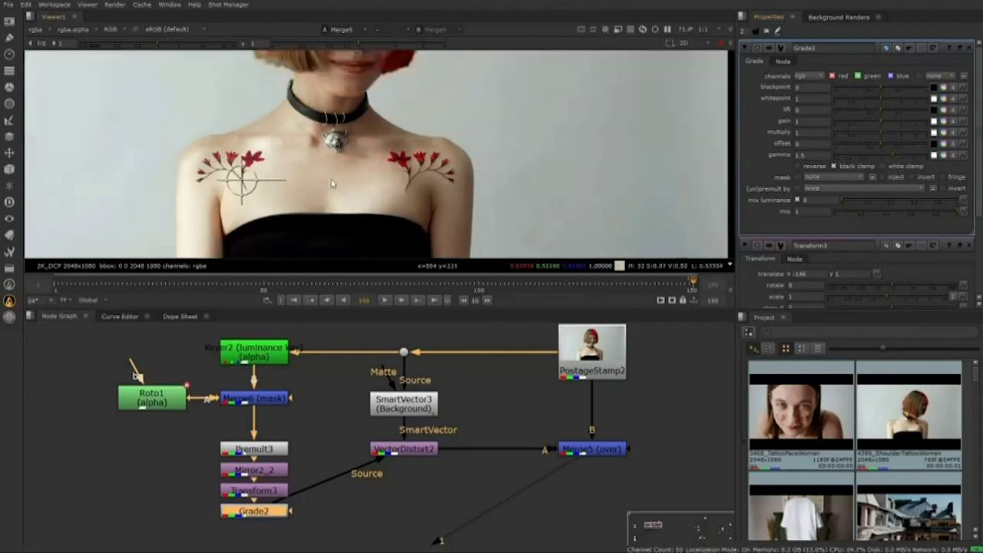
{"action": "scroll", "coordinate": [382, 182], "scroll_direction": "up", "scroll_amount": 5}
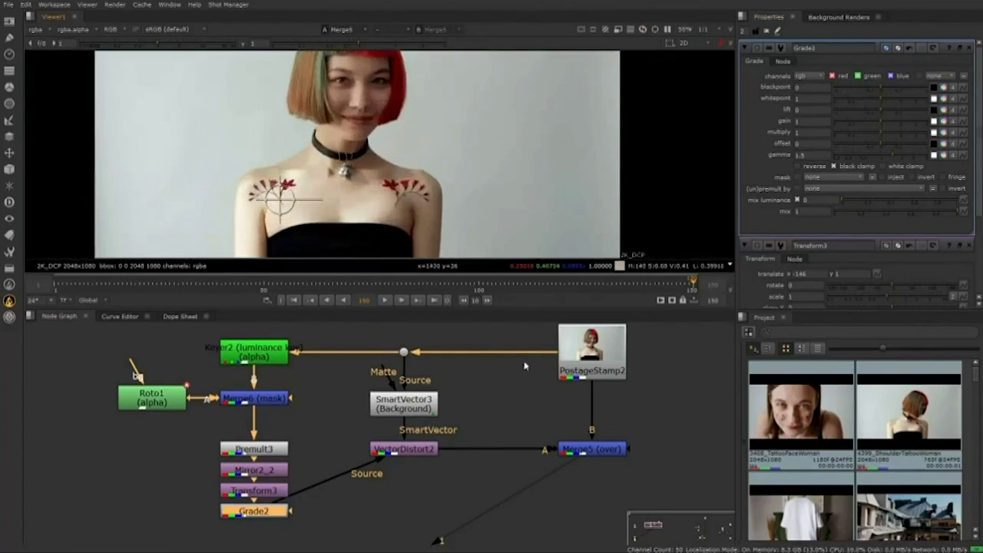
{"action": "left_click_drag", "start_coordinate": [413, 459], "coordinate": [405, 521]}
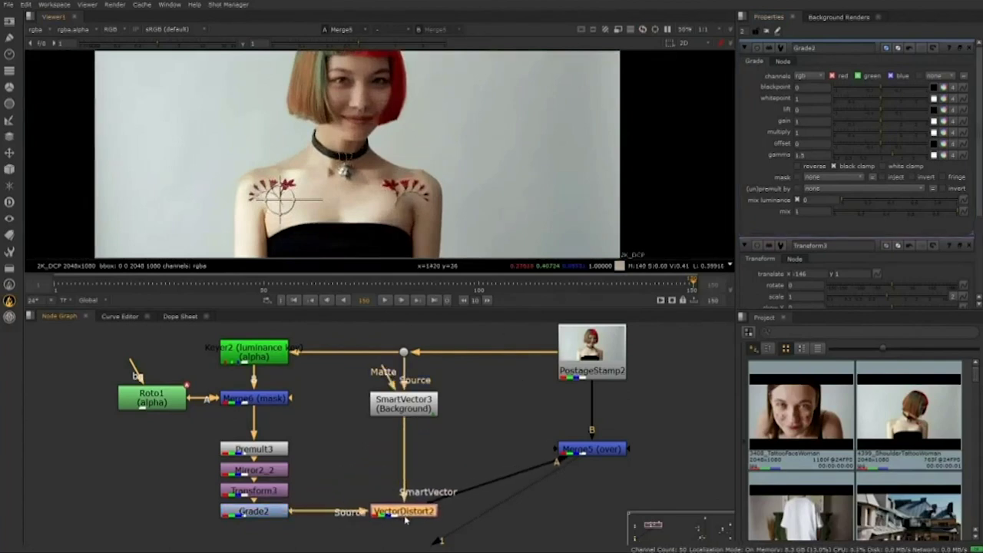
{"action": "left_click_drag", "start_coordinate": [603, 456], "coordinate": [602, 515]}
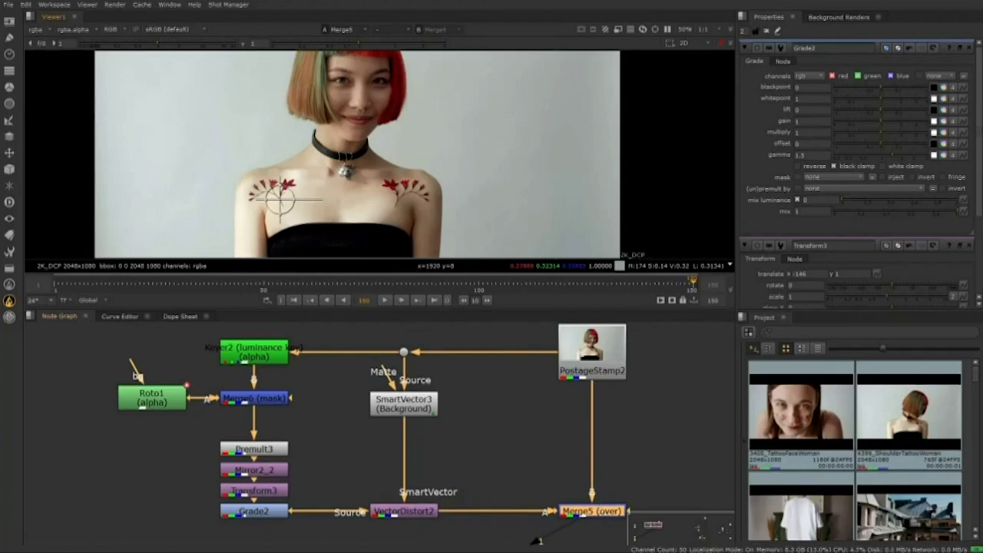
{"action": "left_click", "coordinate": [766, 33]}
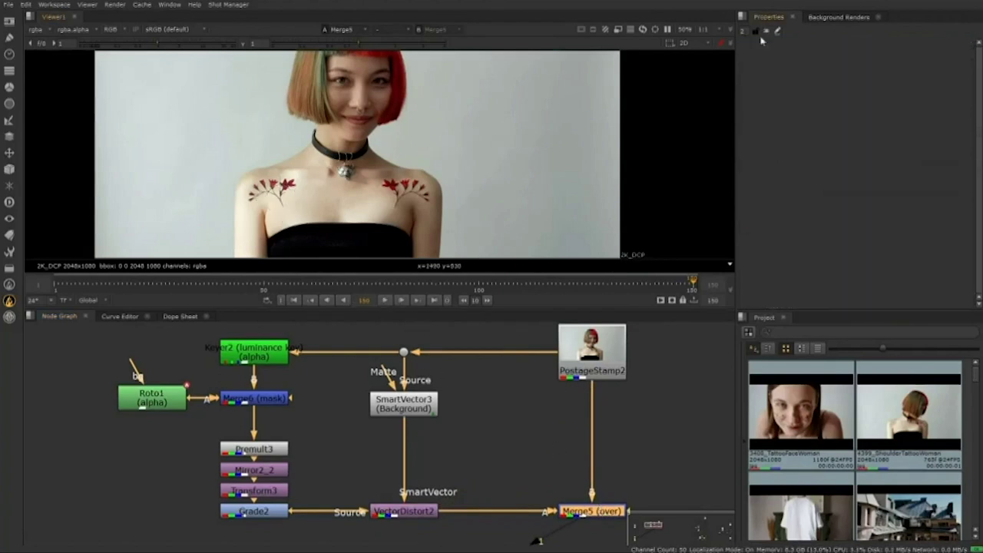
Play back the composite to review the tracked tattoo, centring SmartVector between its connections and opening VectorDistort's properties meanwhile.
{"action": "left_click", "coordinate": [386, 301]}
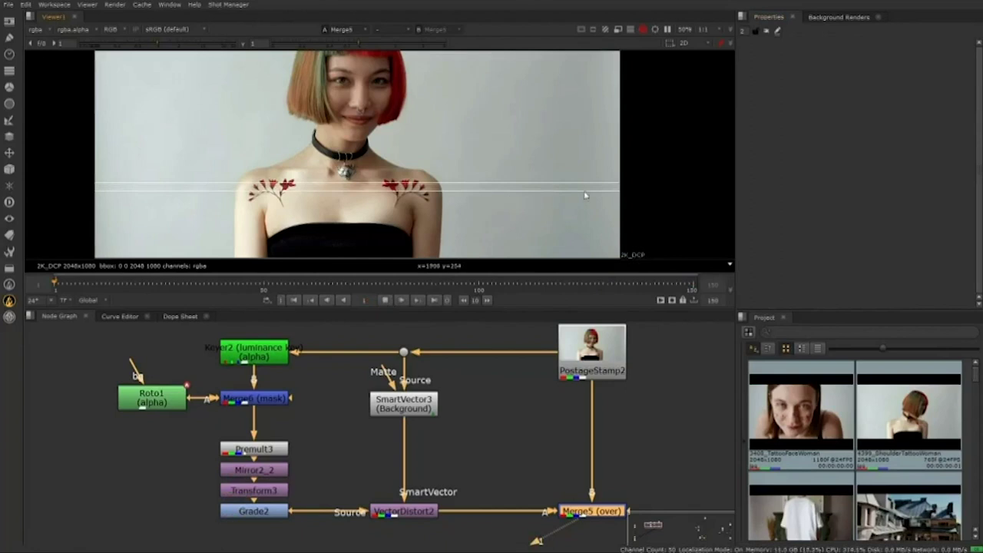
{"action": "left_click_drag", "start_coordinate": [421, 409], "coordinate": [421, 432]}
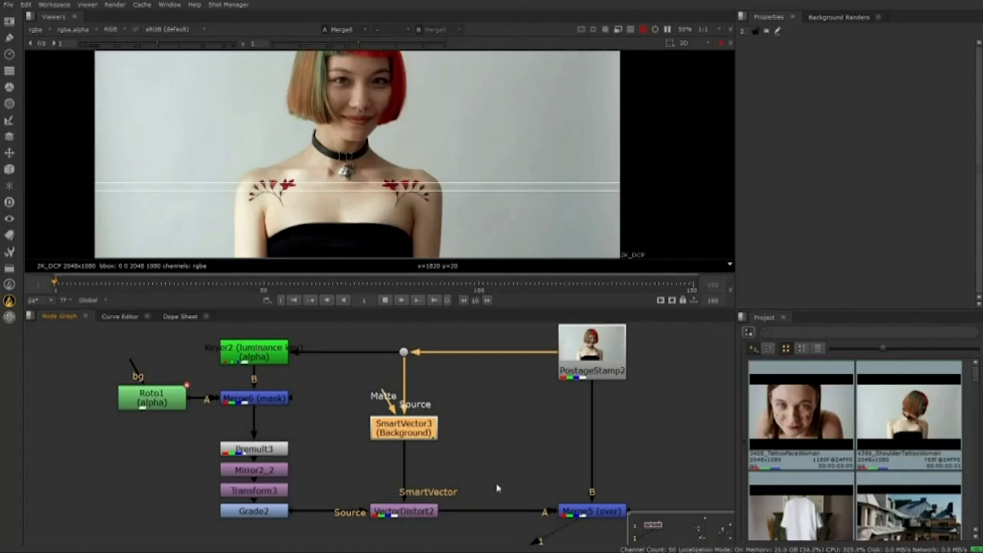
{"action": "left_click", "coordinate": [410, 515]}
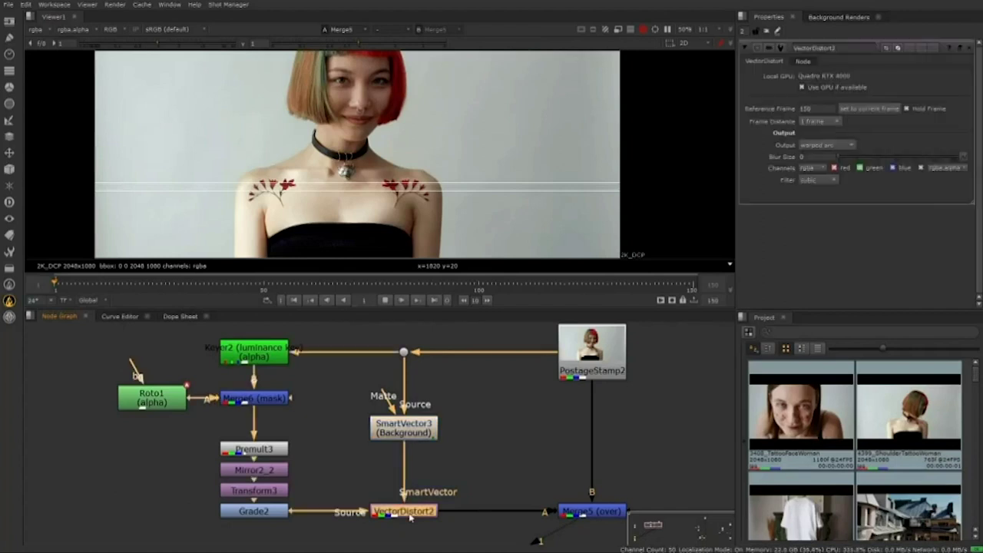
{"action": "key", "text": "l"}
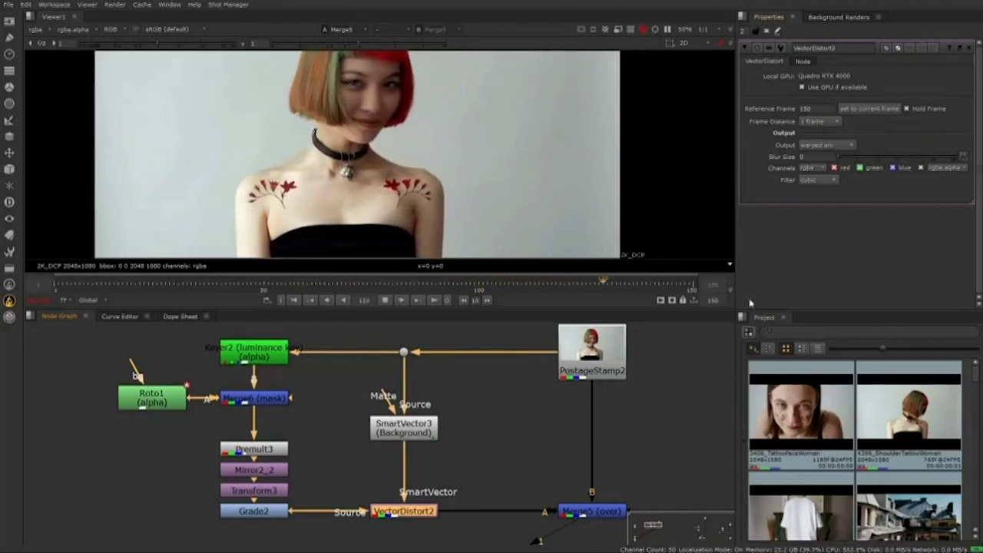
{"action": "left_click", "coordinate": [387, 300]}
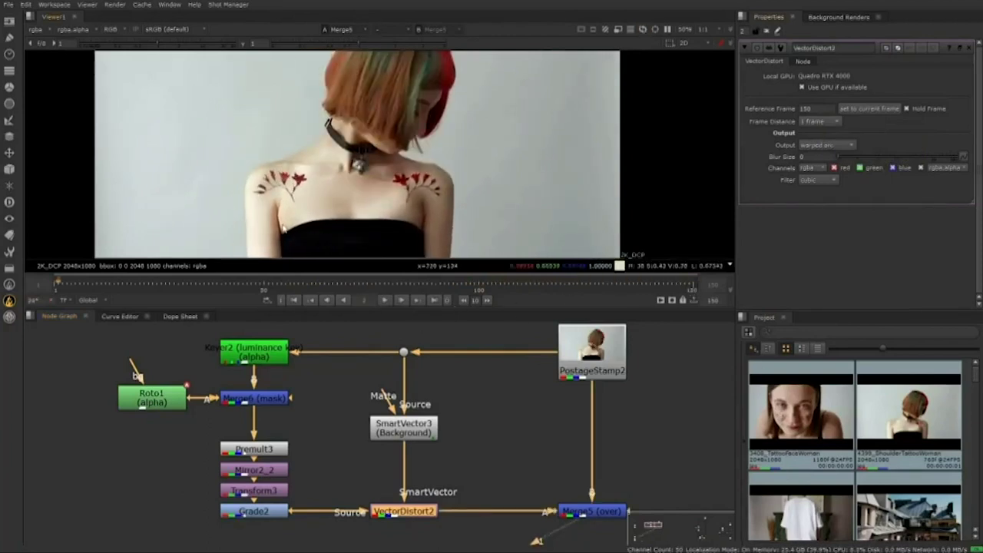
Compare the mirrored tattoo up close on the last frame and the first frame.
{"action": "scroll", "coordinate": [272, 224], "scroll_direction": "up", "scroll_amount": 3}
{"action": "scroll", "coordinate": [346, 180], "scroll_direction": "up", "scroll_amount": 2}
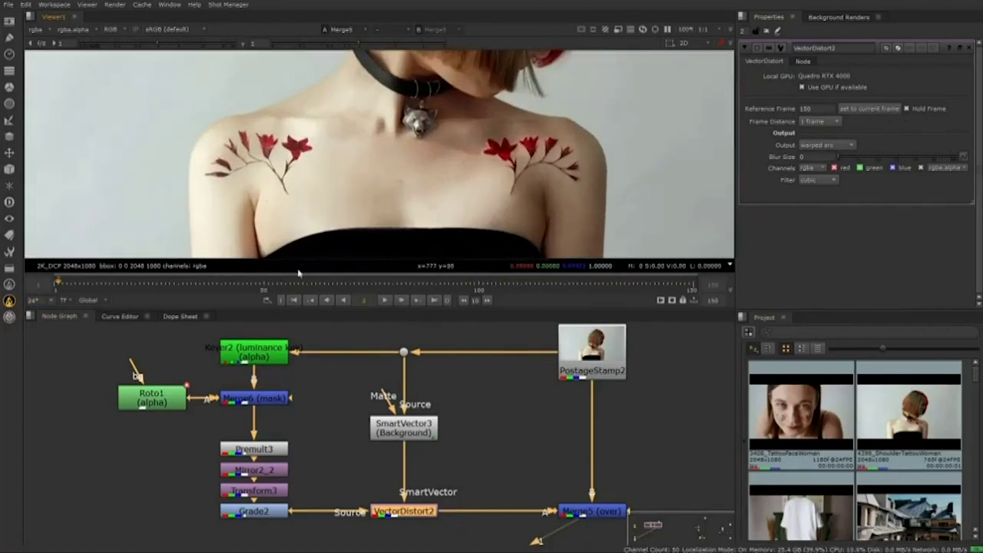
{"action": "left_click", "coordinate": [434, 302]}
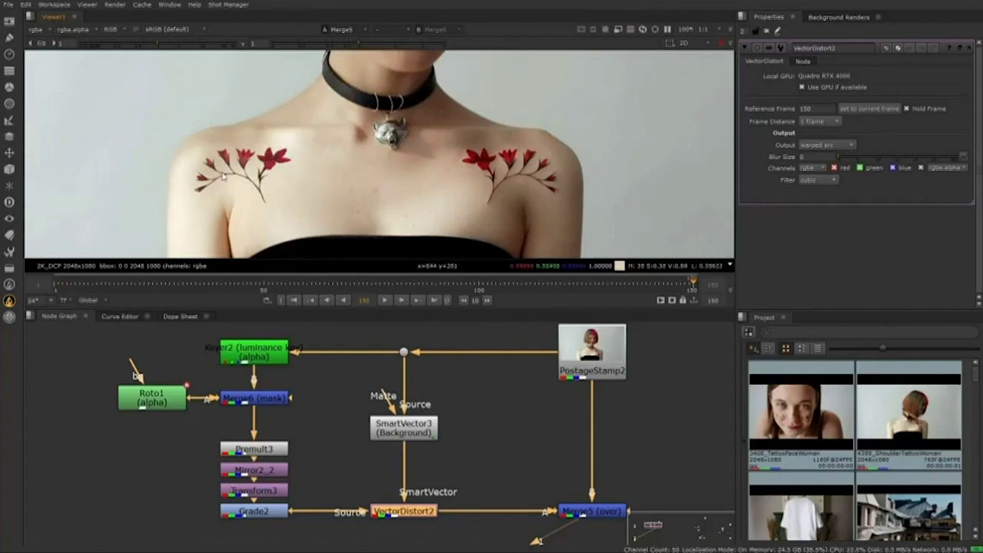
{"action": "left_click", "coordinate": [294, 301]}
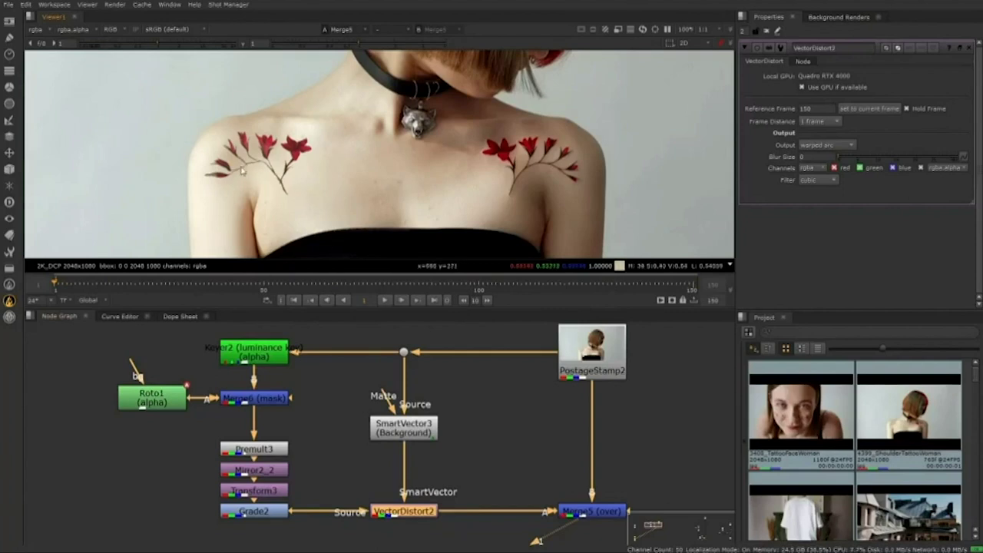
Open SmartVector, view its output and display the smartvector_f01_v01 layer across the whole frame.
{"action": "scroll", "coordinate": [442, 424], "scroll_direction": "down", "scroll_amount": 3}
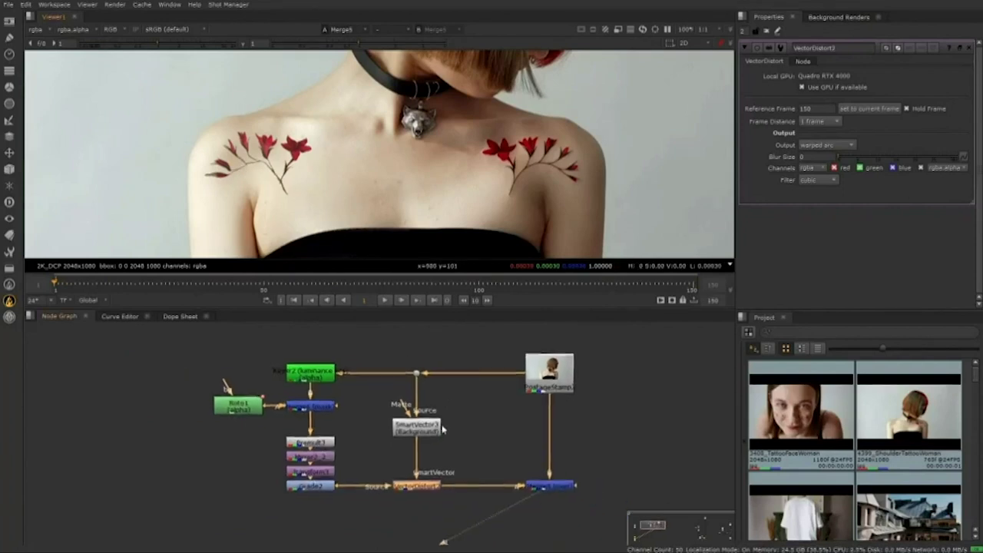
{"action": "left_click", "coordinate": [417, 445]}
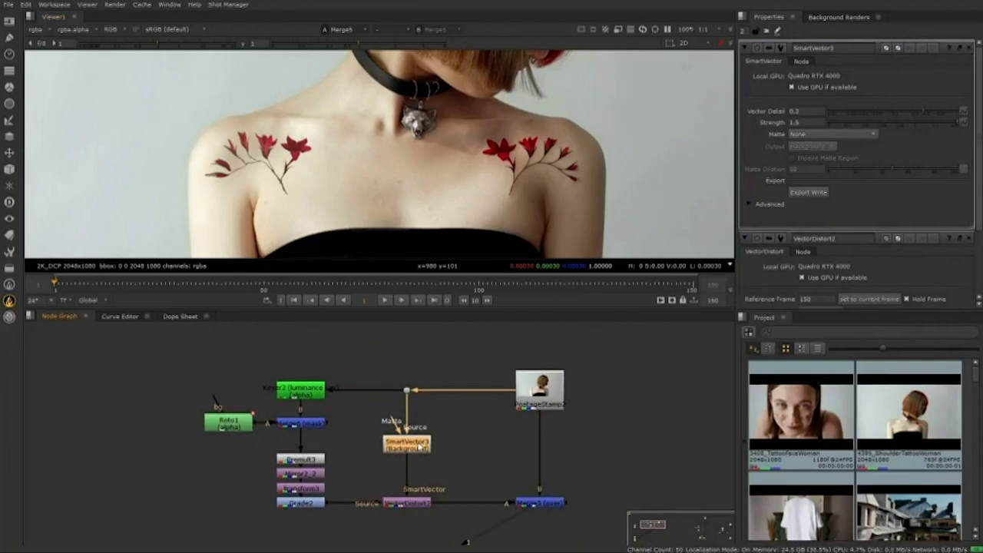
{"action": "key", "text": "1"}
{"action": "left_click", "coordinate": [40, 29]}
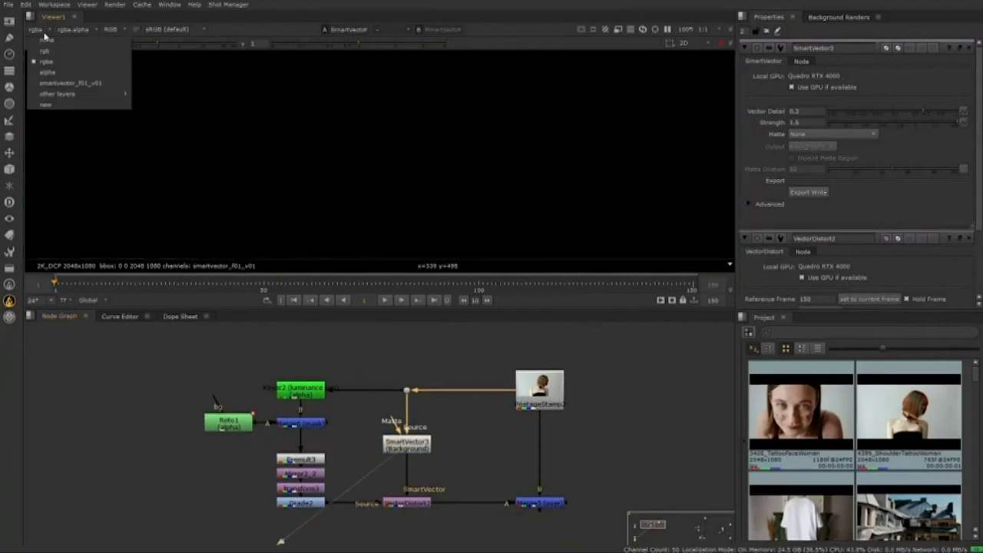
{"action": "left_click", "coordinate": [73, 81]}
{"action": "scroll", "coordinate": [404, 159], "scroll_direction": "down", "scroll_amount": 8}
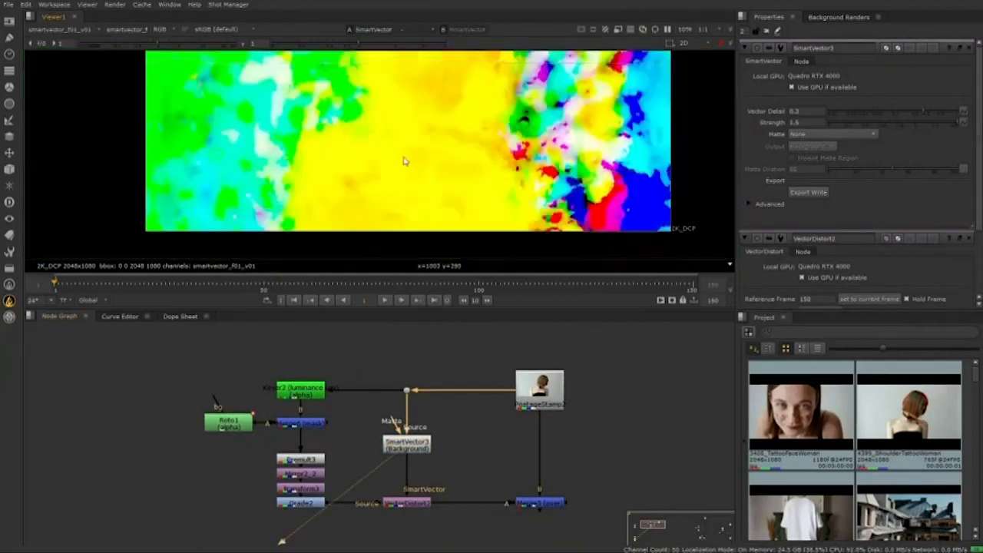
{"action": "scroll", "coordinate": [403, 160], "scroll_direction": "up", "scroll_amount": 3}
{"action": "left_click_drag", "start_coordinate": [387, 161], "coordinate": [370, 218]}
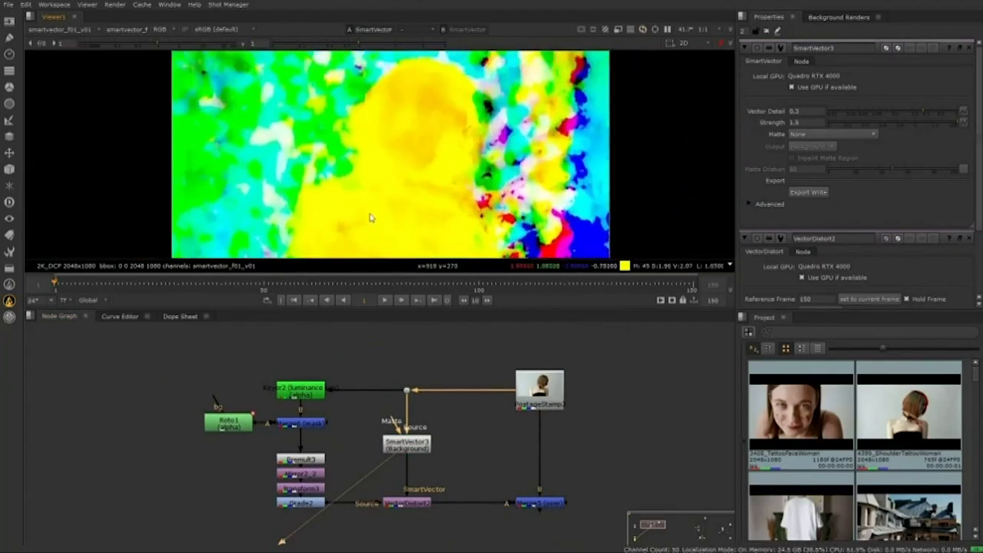
Play part of the motion-vector output, stop, and return to frame 1.
{"action": "left_click", "coordinate": [385, 300]}
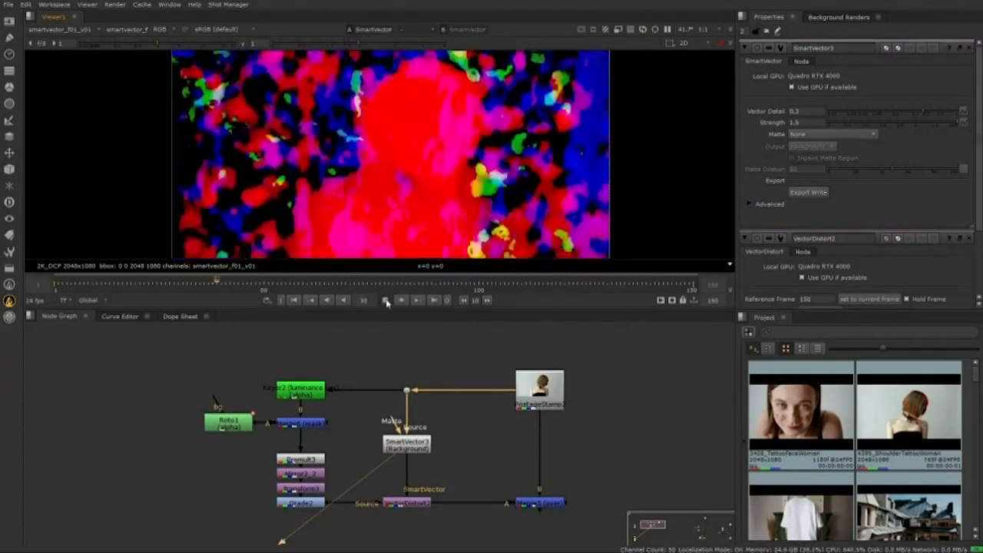
{"action": "left_click", "coordinate": [389, 301]}
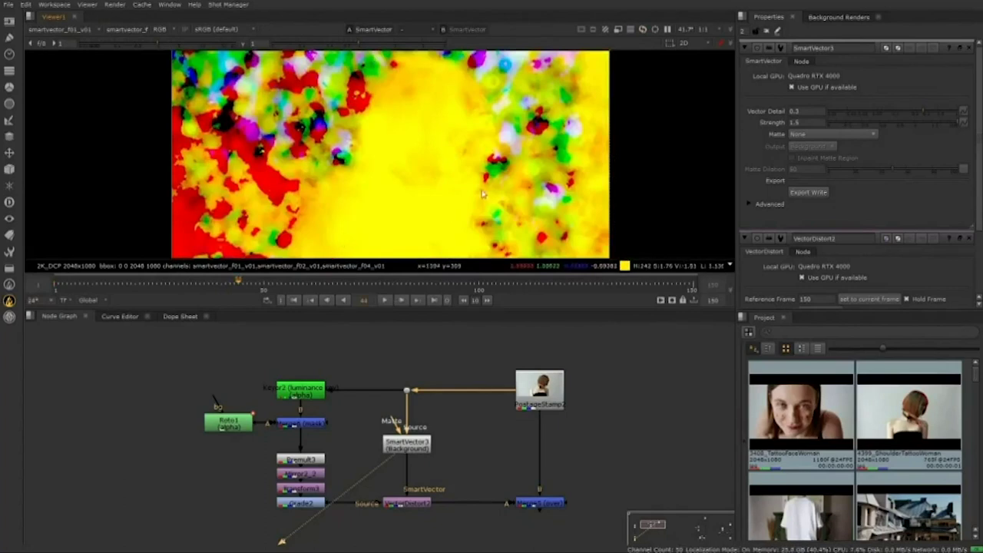
{"action": "left_click", "coordinate": [296, 301]}
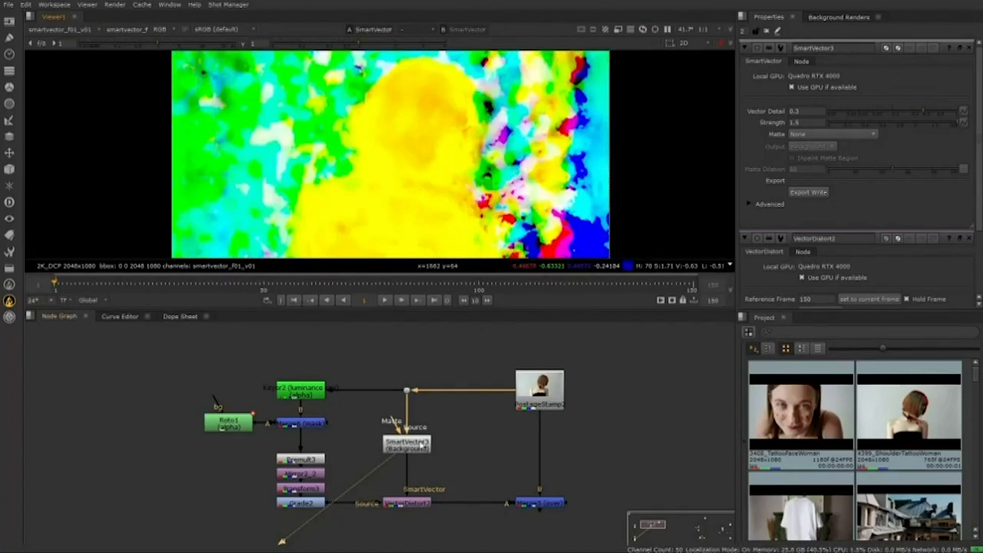
Try a Vector Detail of 1 on SmartVector, and set it back to 0.3.
{"action": "left_click", "coordinate": [421, 445]}
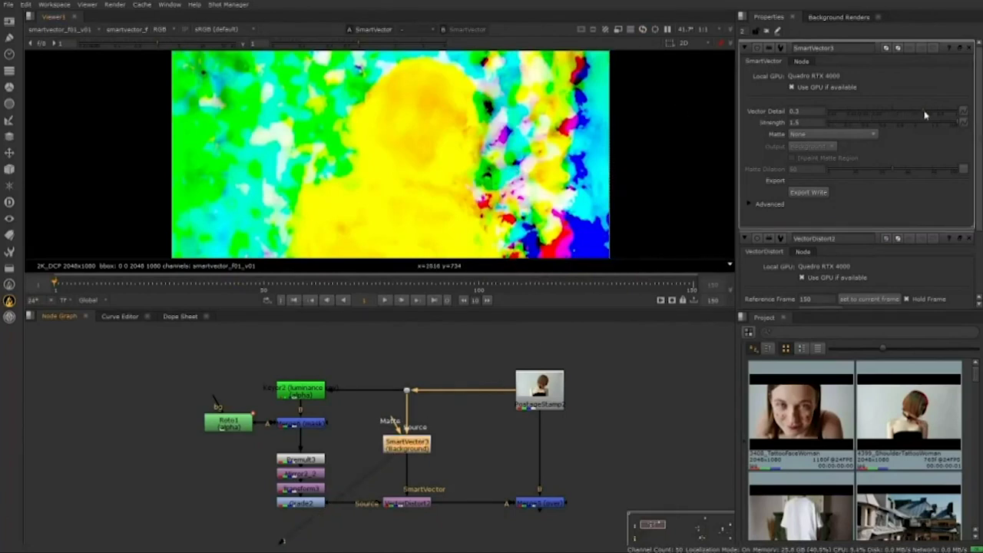
{"action": "left_click_drag", "start_coordinate": [926, 115], "coordinate": [964, 114]}
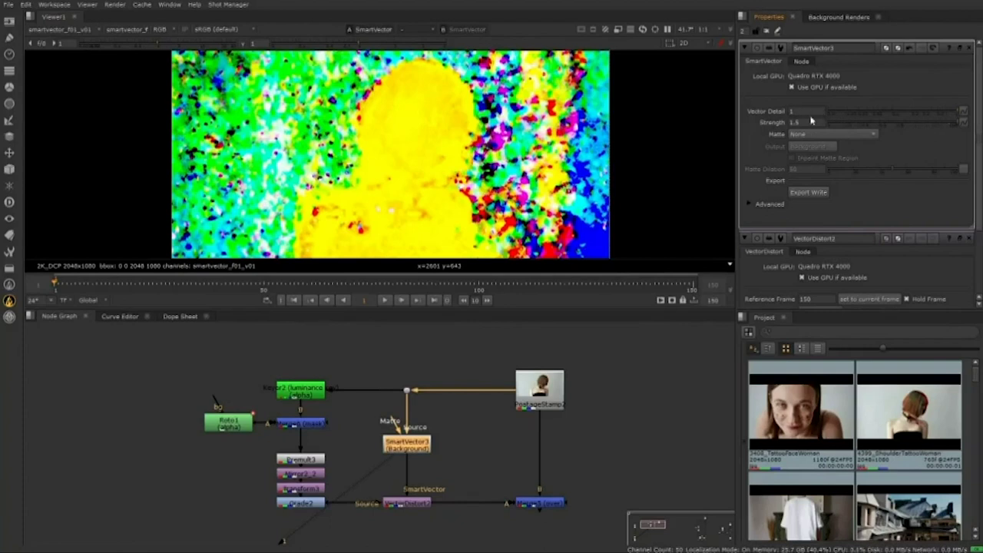
{"action": "left_click", "coordinate": [812, 113]}
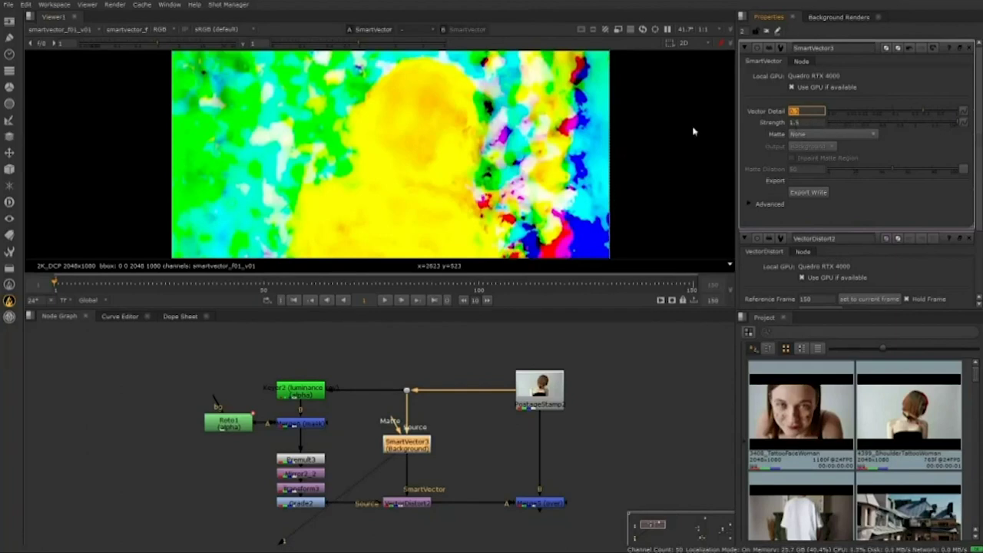
Try a SmartVector Strength of 0.02, and restore it to 1.5.
{"action": "left_click_drag", "start_coordinate": [955, 124], "coordinate": [828, 129]}
{"action": "left_click", "coordinate": [833, 129]}
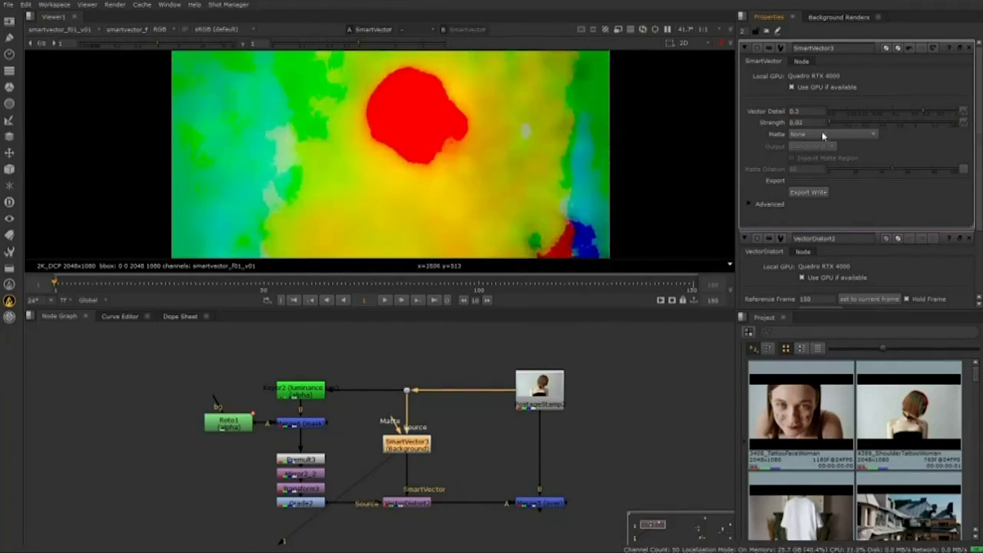
{"action": "left_click_drag", "start_coordinate": [832, 122], "coordinate": [972, 131]}
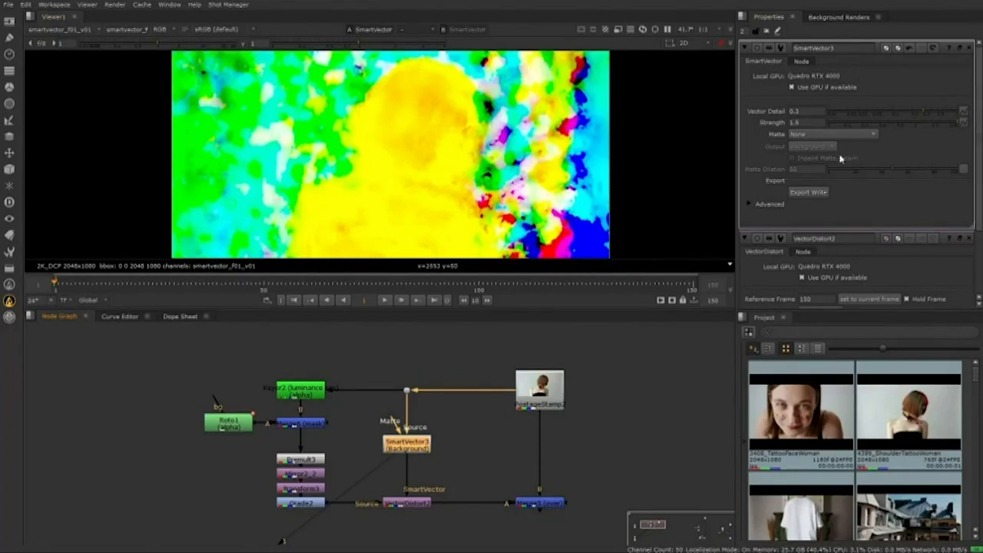
Examine SmartVector's advanced flicker compensation option and its tolerance weights.
{"action": "left_click", "coordinate": [757, 205]}
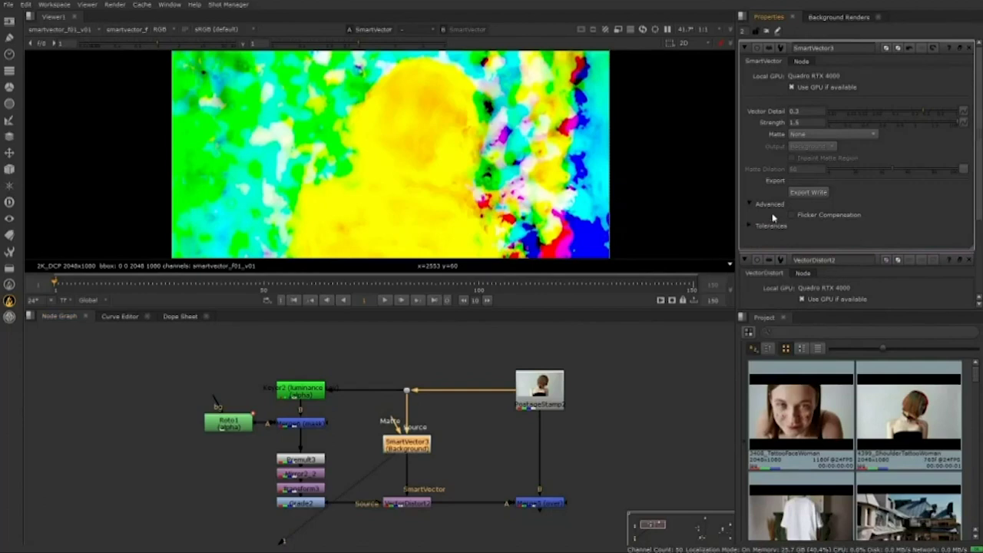
{"action": "left_click", "coordinate": [750, 226]}
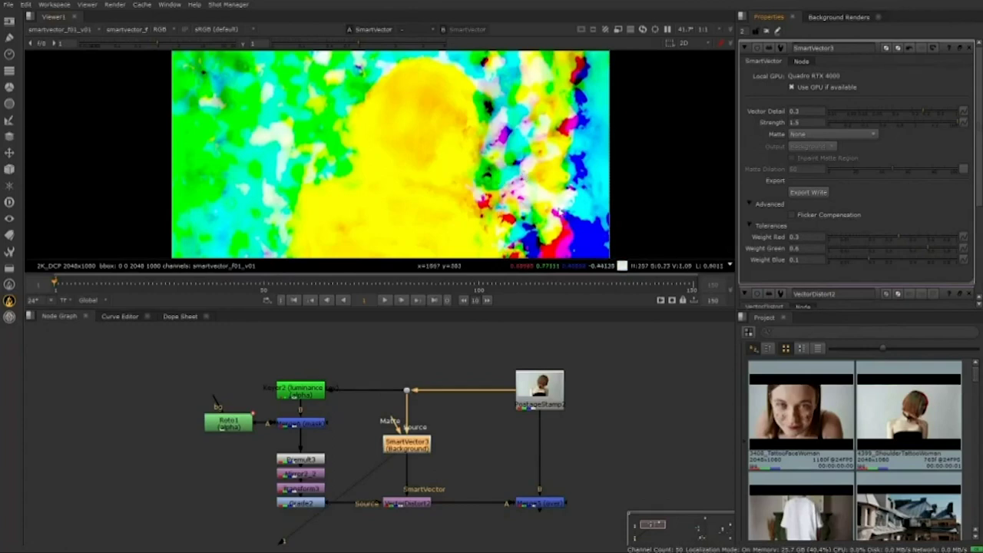
{"action": "left_click", "coordinate": [752, 226]}
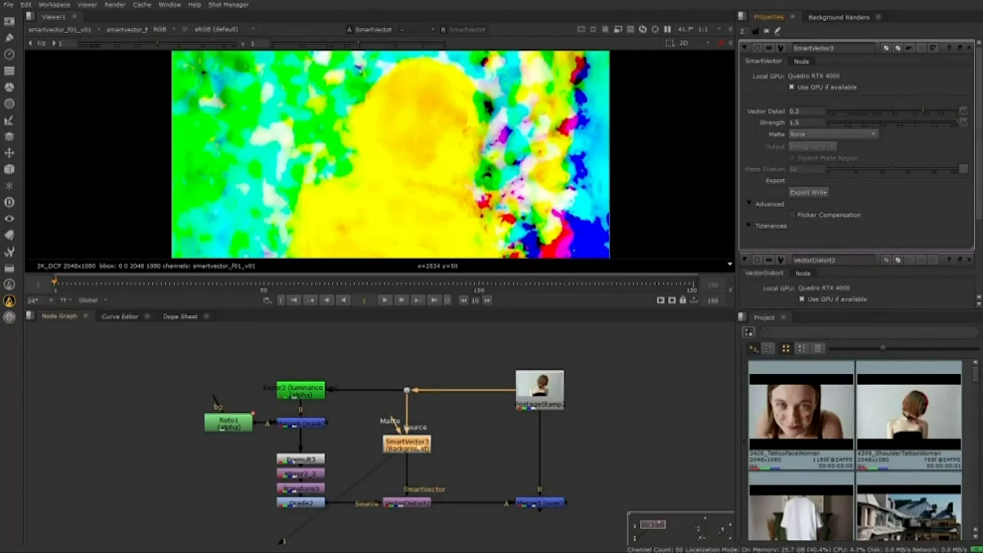
Switch the viewer back to the rgba channels and show the final Merge's output.
{"action": "left_click", "coordinate": [38, 35]}
{"action": "left_click", "coordinate": [50, 63]}
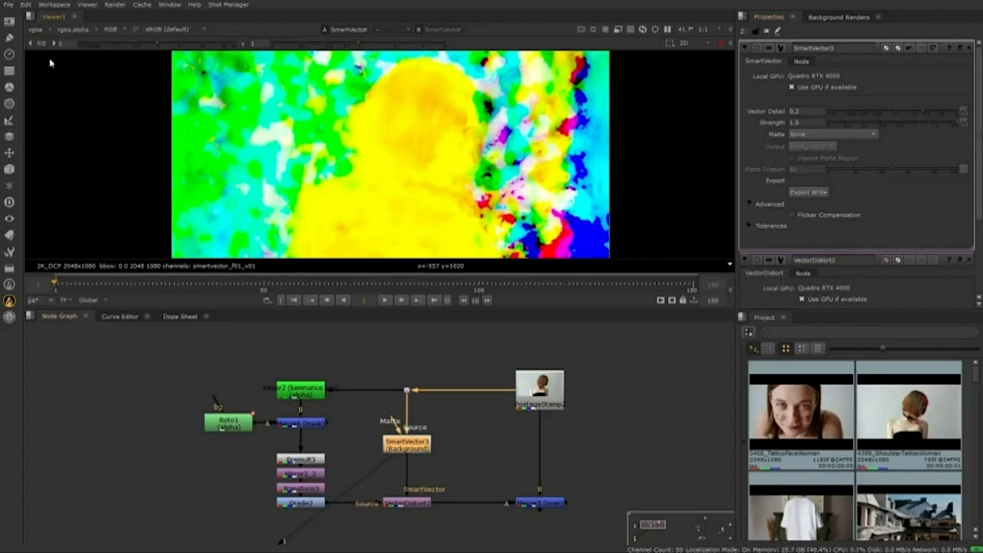
{"action": "left_click", "coordinate": [540, 505]}
{"action": "key", "text": "1"}
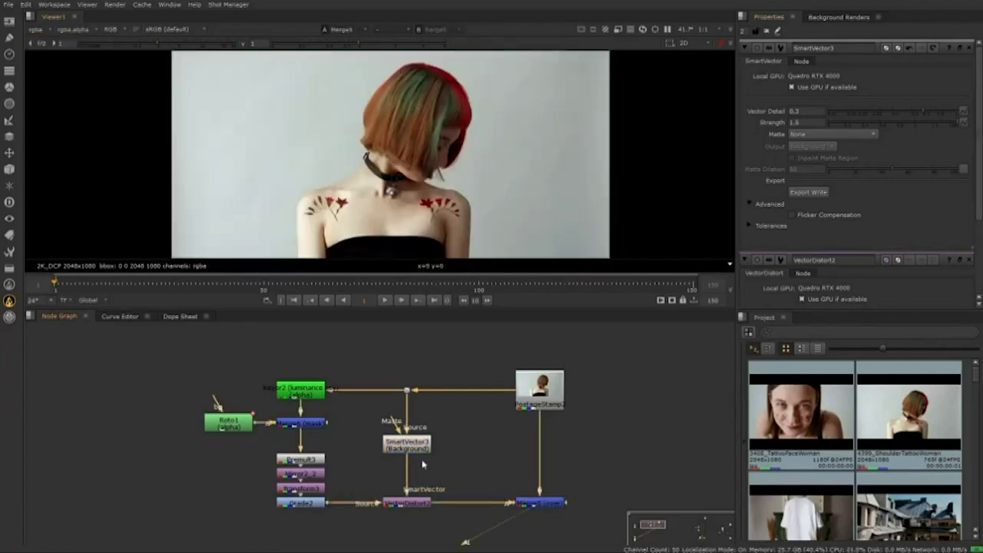
Examine the mirrored tattoo up close and raise VectorDistort's Blur Size to about 11.4 to smooth its distortion.
{"action": "left_click", "coordinate": [411, 505]}
{"action": "scroll", "coordinate": [333, 210], "scroll_direction": "up", "scroll_amount": 4}
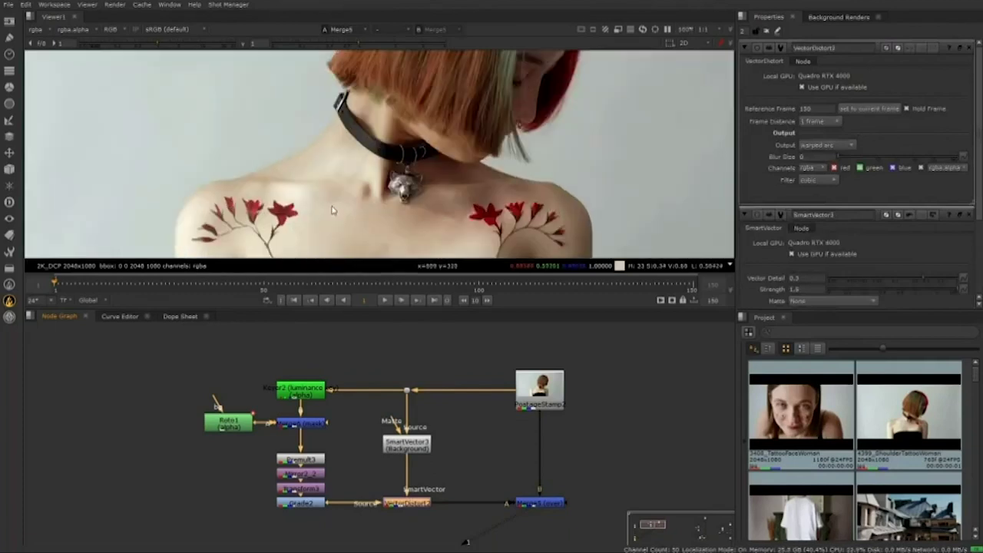
{"action": "left_click_drag", "start_coordinate": [332, 209], "coordinate": [406, 131]}
{"action": "scroll", "coordinate": [382, 135], "scroll_direction": "up", "scroll_amount": 3}
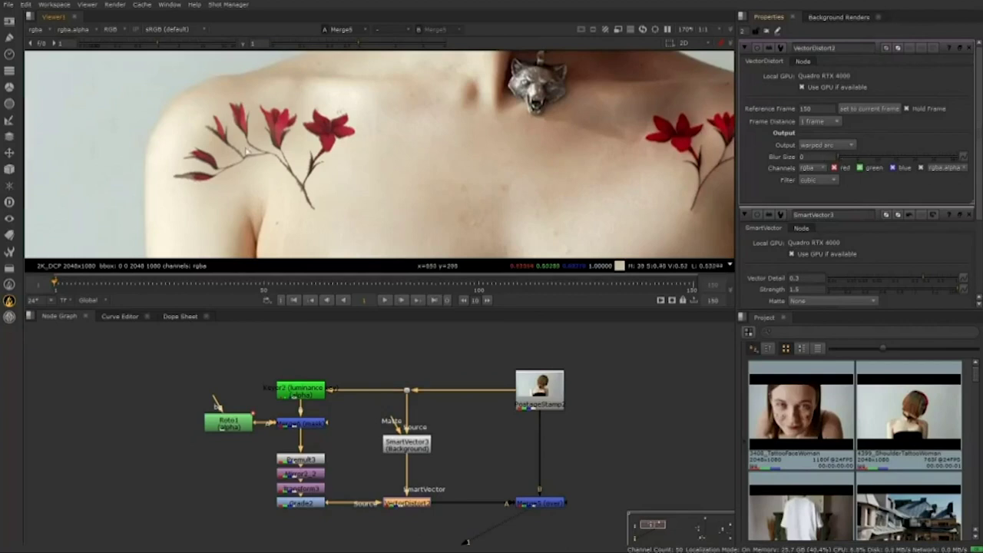
{"action": "left_click_drag", "start_coordinate": [847, 157], "coordinate": [881, 158]}
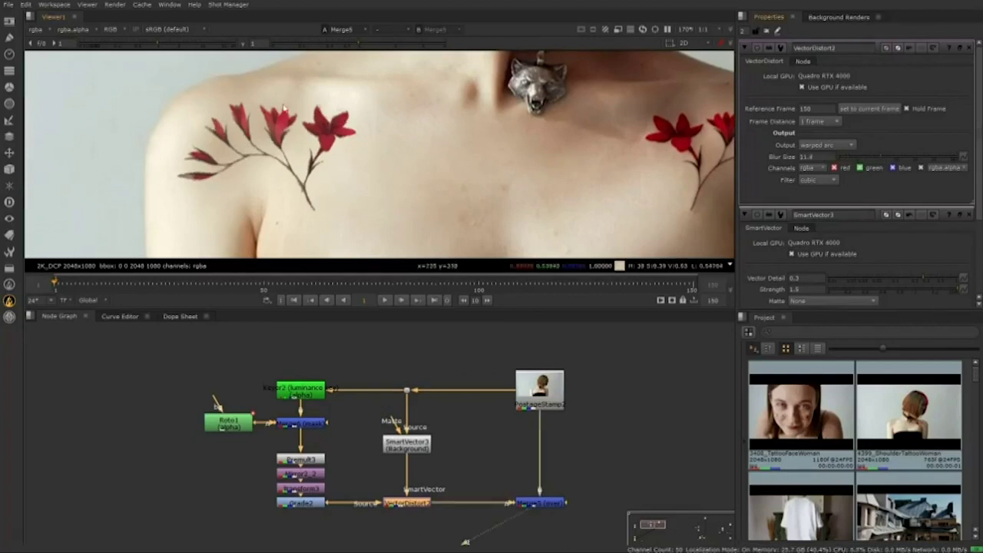
{"action": "scroll", "coordinate": [491, 188], "scroll_direction": "down", "scroll_amount": 2}
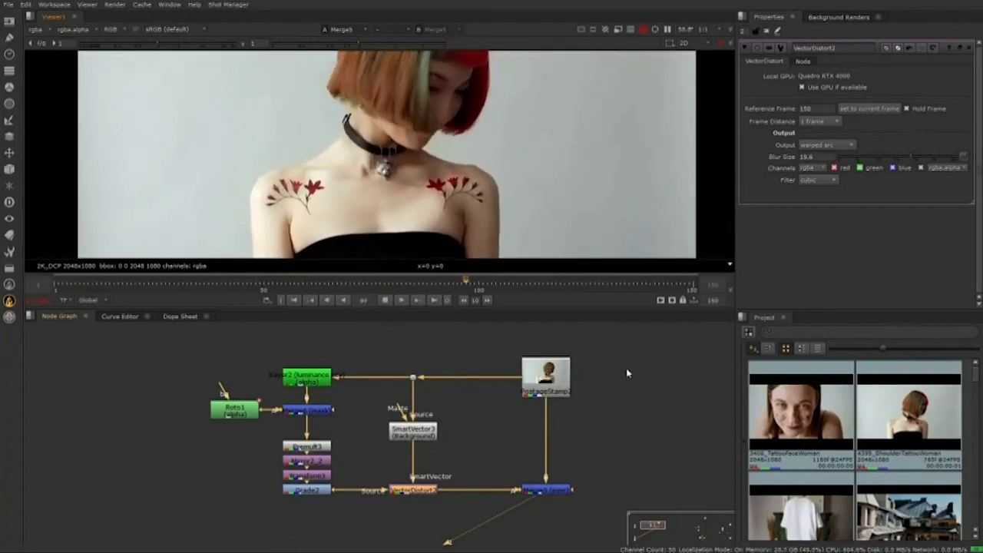
Review the playback of the mirrored shoulder tattoo and stop it.
{"action": "scroll", "coordinate": [626, 368], "scroll_direction": "down", "scroll_amount": 3}
{"action": "left_click_drag", "start_coordinate": [619, 382], "coordinate": [574, 373]}
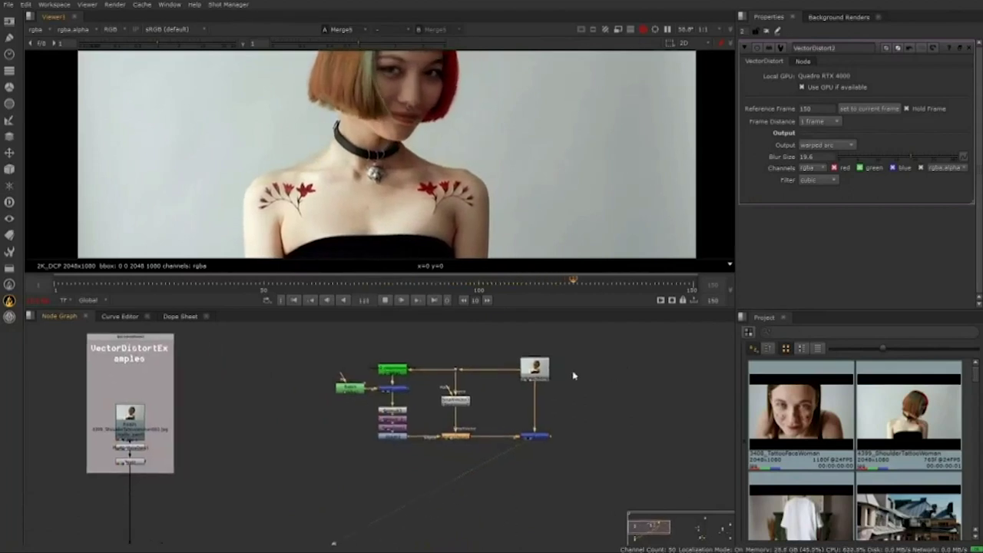
{"action": "scroll", "coordinate": [571, 376], "scroll_direction": "up", "scroll_amount": 3}
{"action": "left_click", "coordinate": [384, 300]}
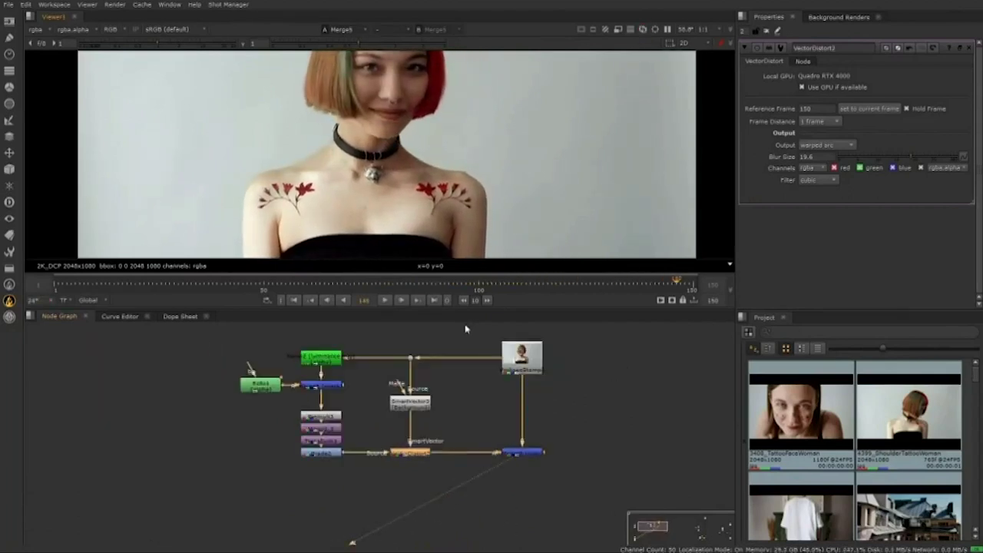
Bring the 3408_TattooFaceWoman clip into an empty area of the node graph and view it.
{"action": "left_click_drag", "start_coordinate": [489, 443], "coordinate": [469, 355]}
{"action": "left_click_drag", "start_coordinate": [503, 404], "coordinate": [501, 399]}
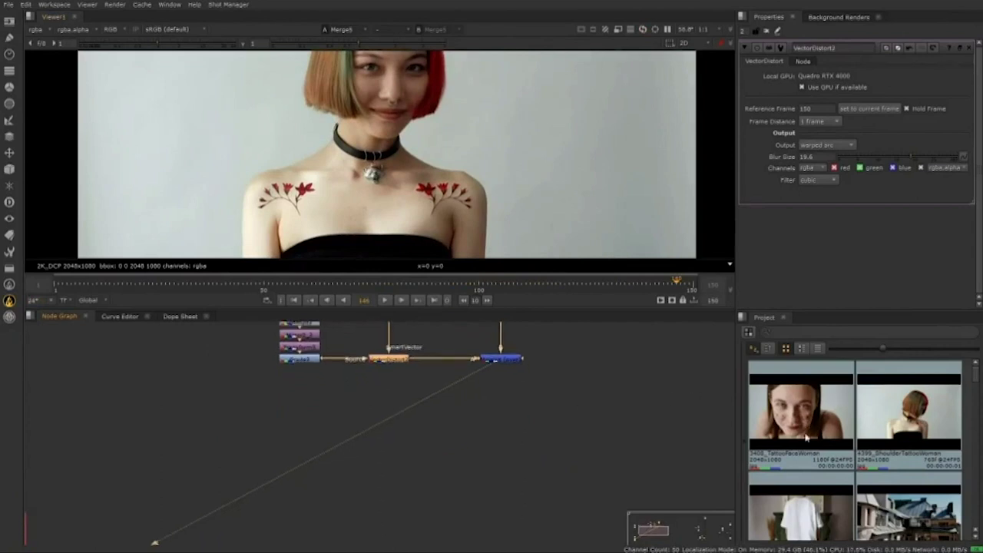
{"action": "left_click_drag", "start_coordinate": [821, 426], "coordinate": [400, 362]}
{"action": "scroll", "coordinate": [505, 425], "scroll_direction": "down", "scroll_amount": 1}
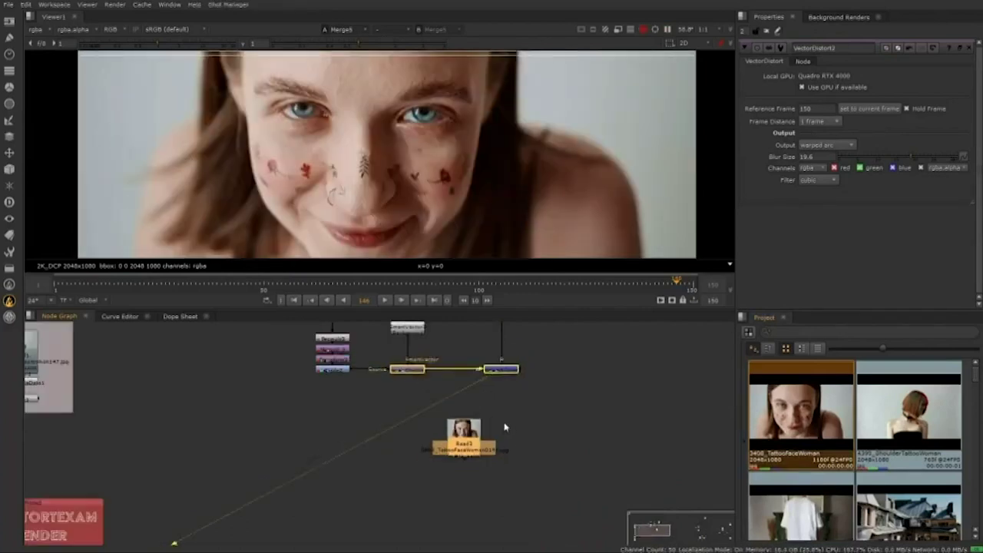
{"action": "left_click_drag", "start_coordinate": [505, 426], "coordinate": [481, 412]}
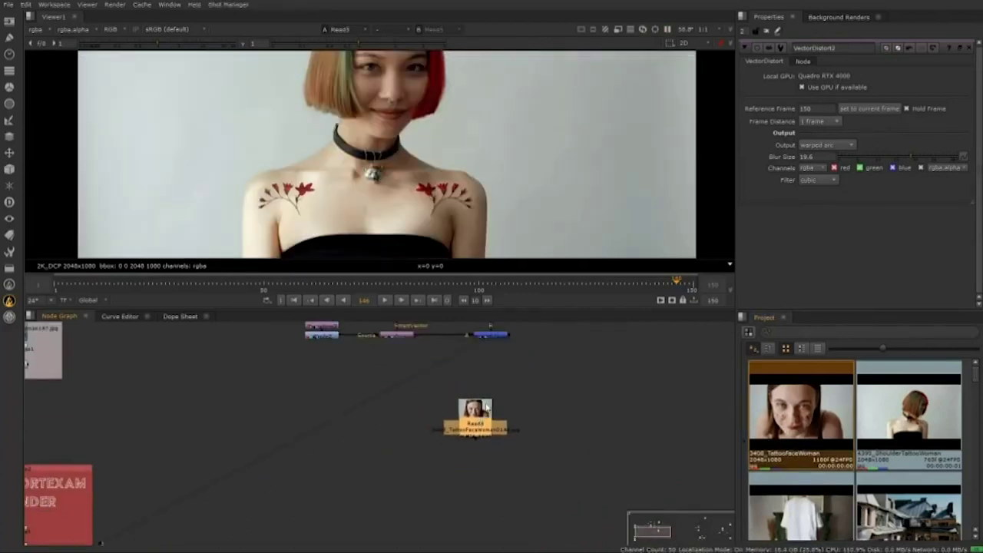
{"action": "key", "text": "1"}
Play back the face clip to examine how its tattoos move, and return to the first frame.
{"action": "left_click", "coordinate": [384, 300]}
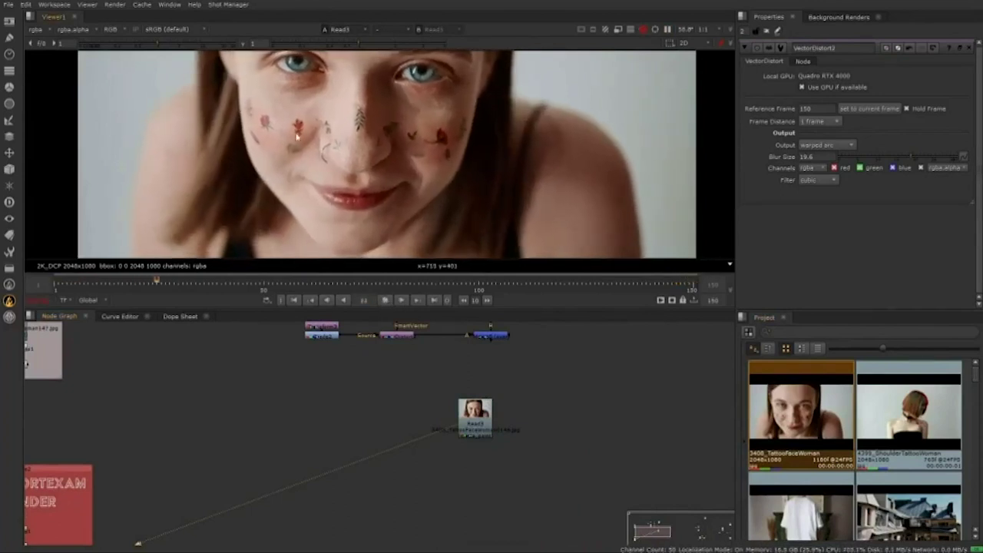
{"action": "left_click_drag", "start_coordinate": [474, 411], "coordinate": [493, 419]}
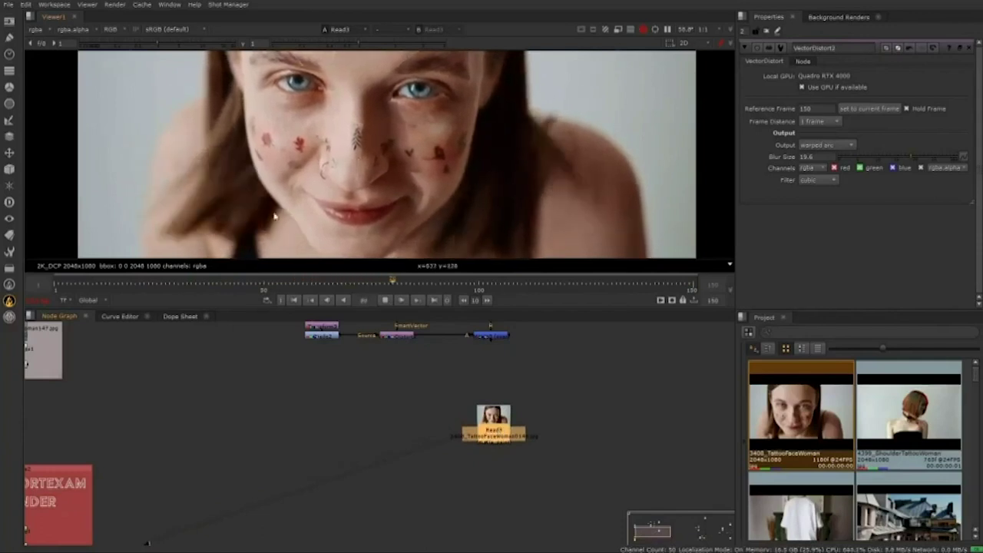
{"action": "left_click", "coordinate": [386, 302]}
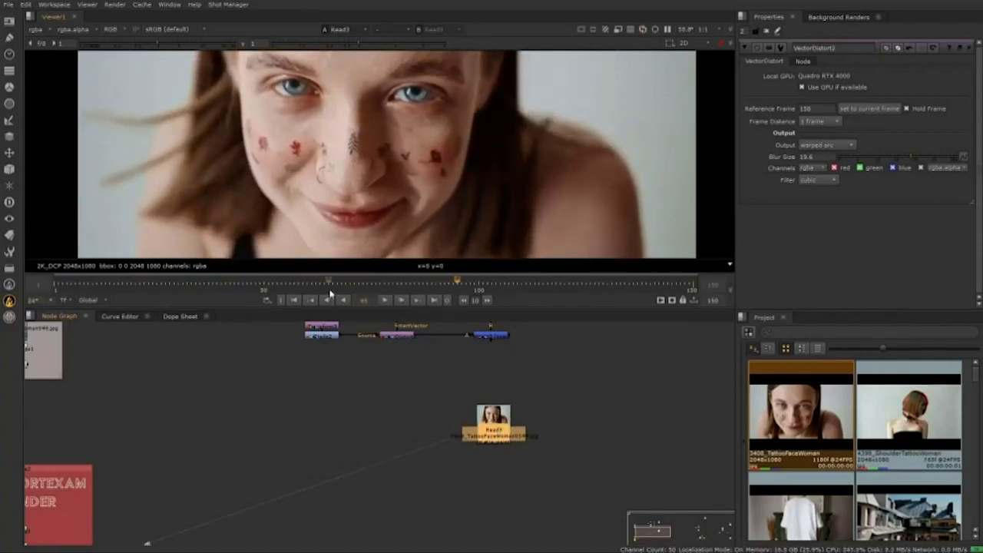
{"action": "left_click", "coordinate": [386, 301]}
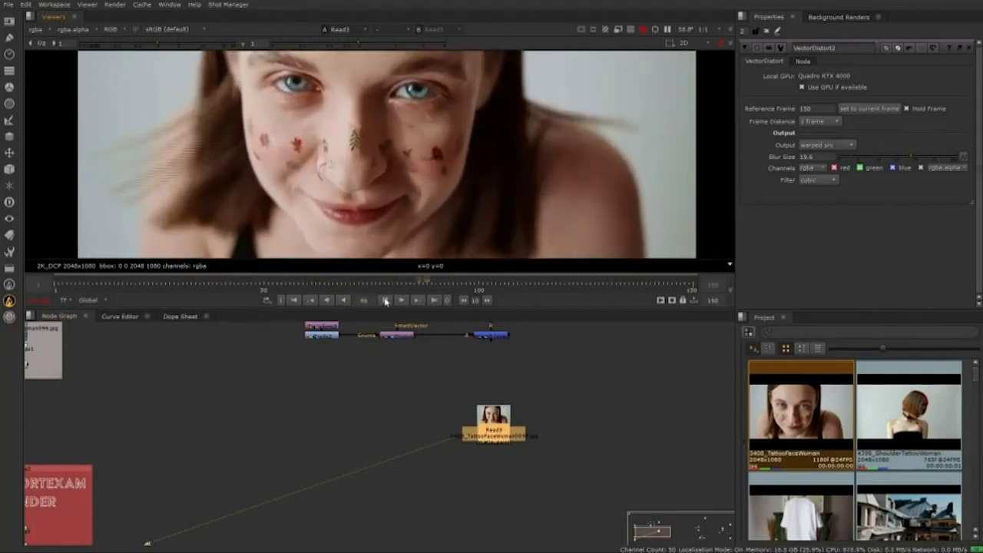
{"action": "left_click", "coordinate": [386, 302]}
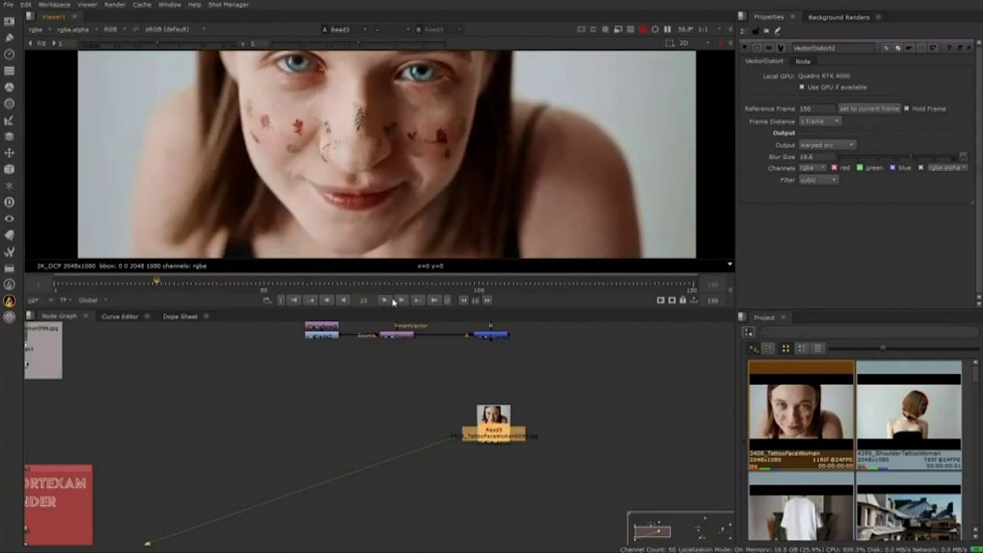
{"action": "left_click", "coordinate": [292, 301]}
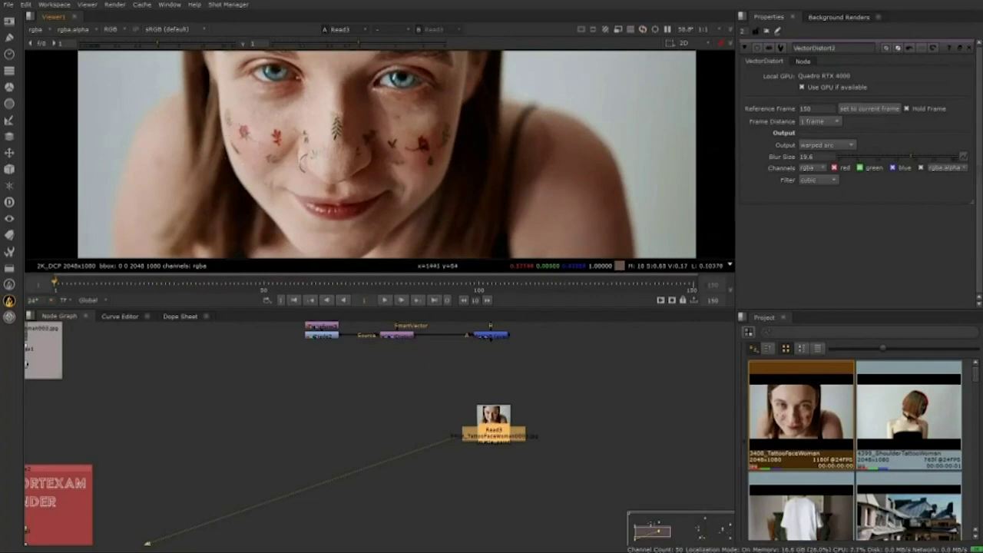
Insert the saved smart vector node setup from the Demo toolsets beside the face clip's Read node.
{"action": "left_click", "coordinate": [360, 422]}
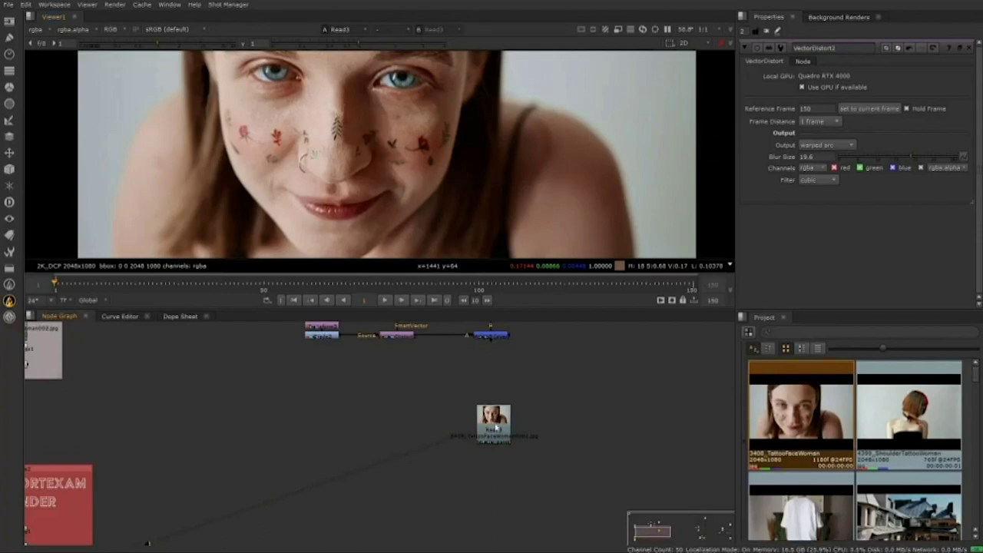
{"action": "left_click_drag", "start_coordinate": [524, 431], "coordinate": [505, 411]}
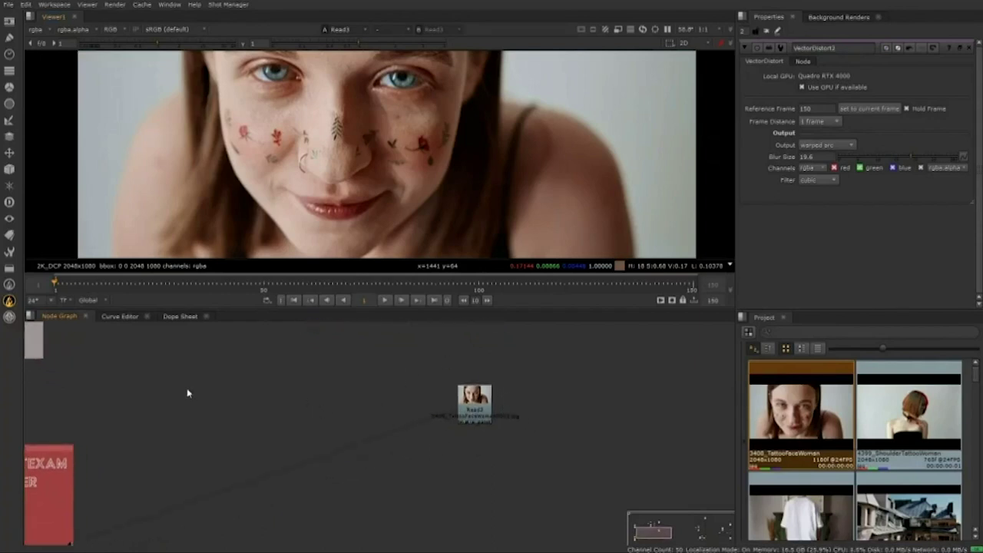
{"action": "left_click", "coordinate": [10, 257]}
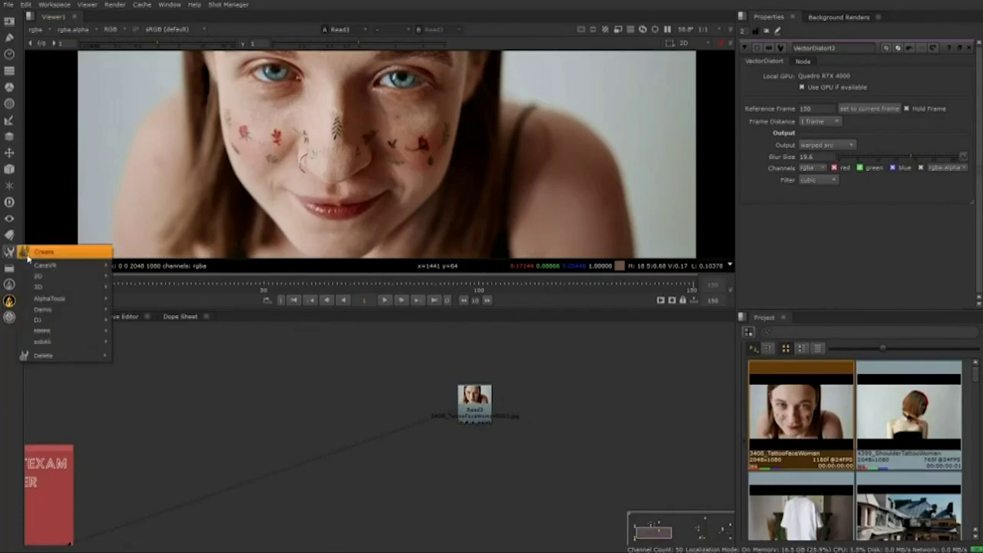
{"action": "mouse_move", "coordinate": [61, 304]}
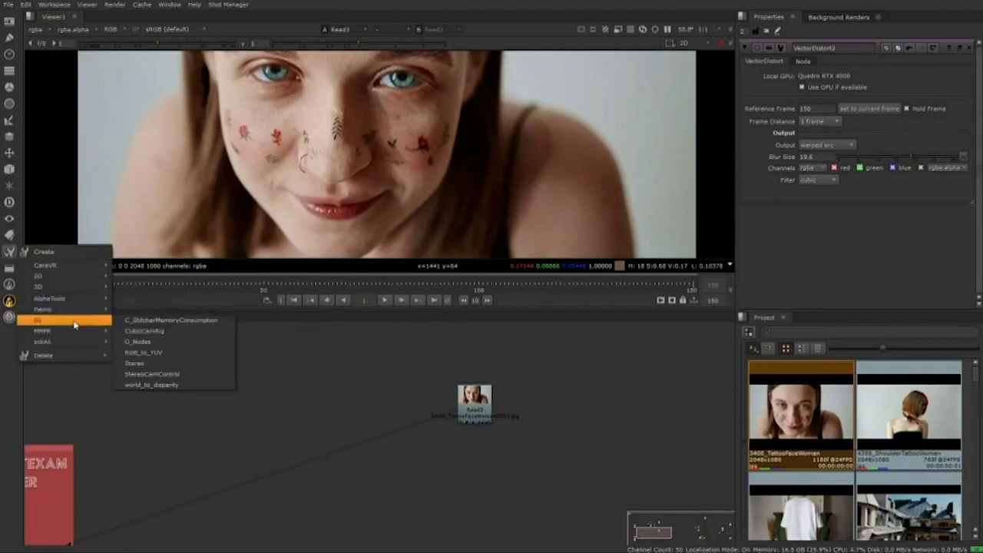
{"action": "left_click", "coordinate": [146, 310]}
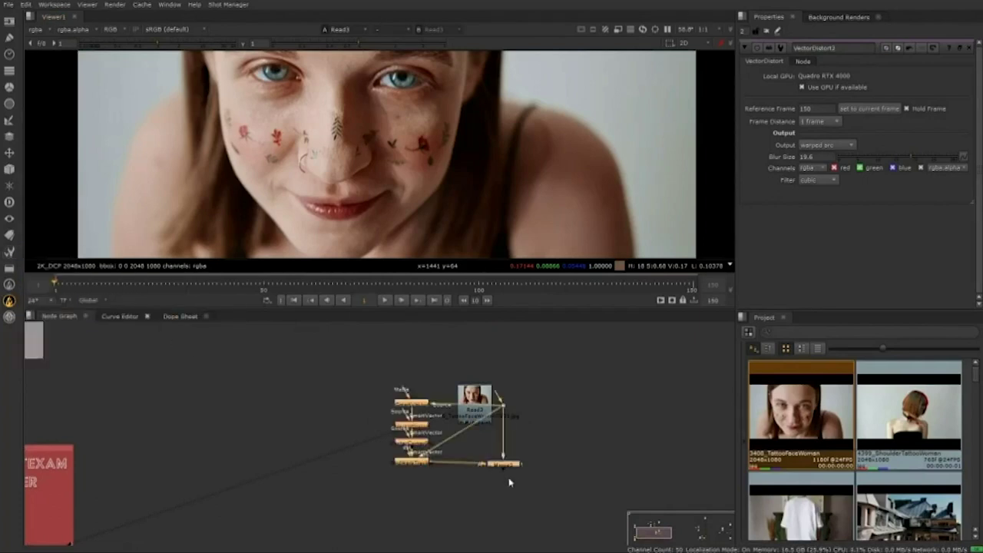
Connect the toolset's Dot to the face clip's Read node and align the nodes beneath it.
{"action": "left_click_drag", "start_coordinate": [511, 469], "coordinate": [461, 515]}
{"action": "key", "text": "f"}
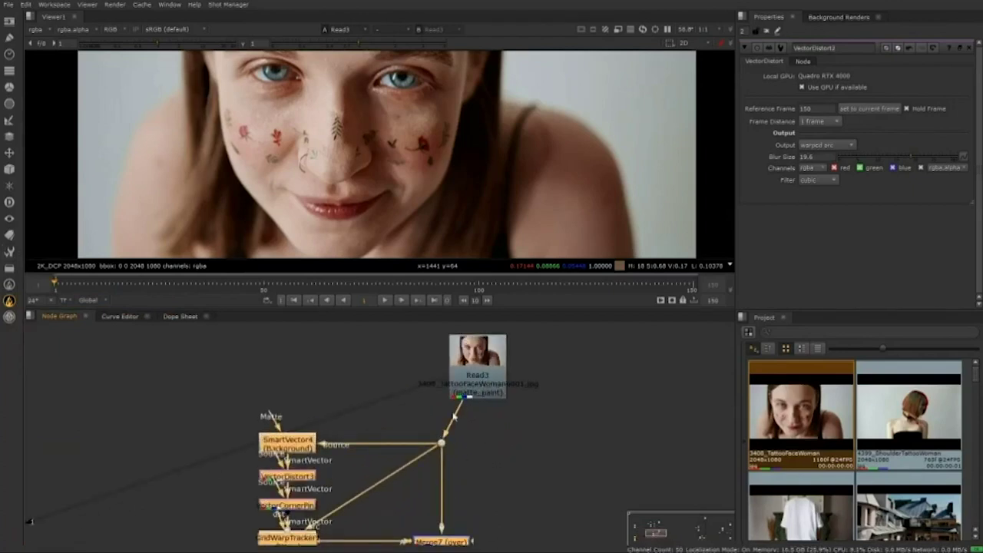
{"action": "left_click_drag", "start_coordinate": [461, 483], "coordinate": [441, 443]}
{"action": "left_click_drag", "start_coordinate": [441, 443], "coordinate": [451, 450]}
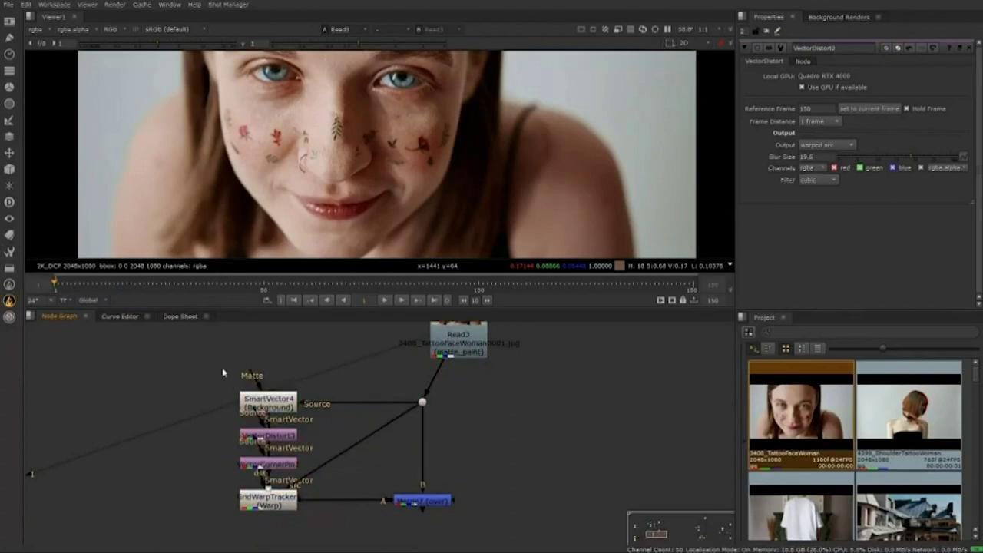
{"action": "left_click_drag", "start_coordinate": [223, 373], "coordinate": [478, 519]}
{"action": "left_click", "coordinate": [369, 466]}
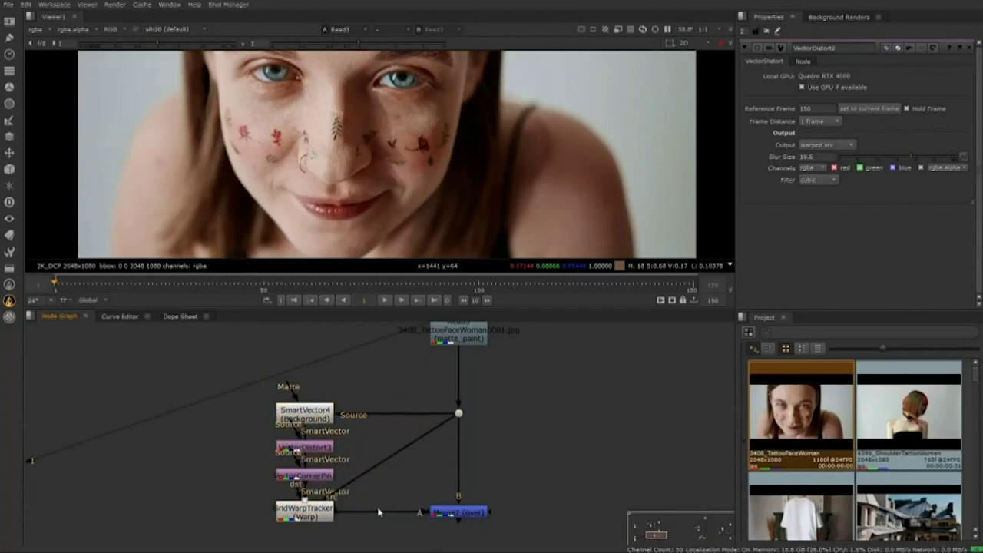
Connect the Merge's A input to VectorDistort3, delete the VectorCornerPin and GridWarpTracker nodes, and line VectorDistort3 up with the Merge.
{"action": "left_click_drag", "start_coordinate": [349, 513], "coordinate": [322, 451]}
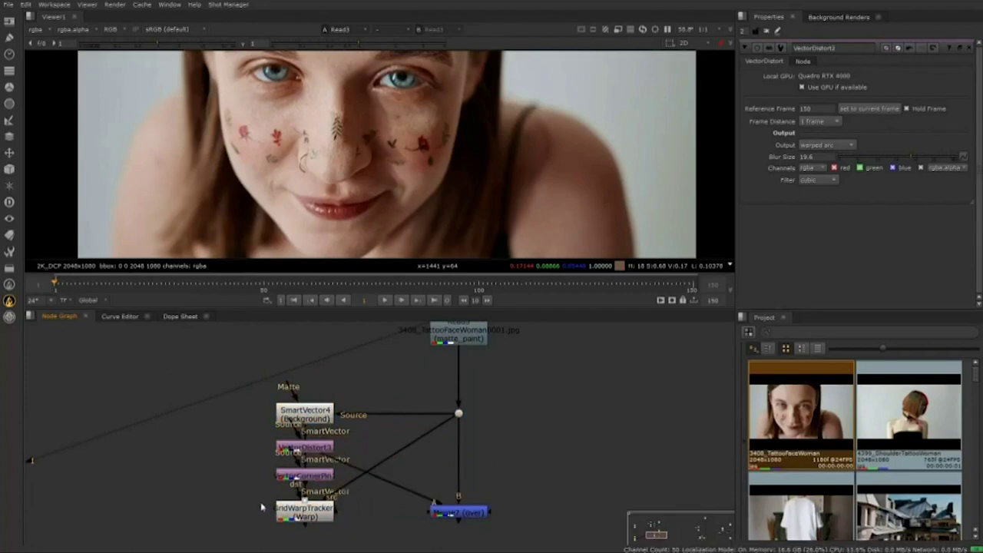
{"action": "left_click_drag", "start_coordinate": [352, 522], "coordinate": [247, 466]}
{"action": "left_click_drag", "start_coordinate": [353, 522], "coordinate": [244, 461]}
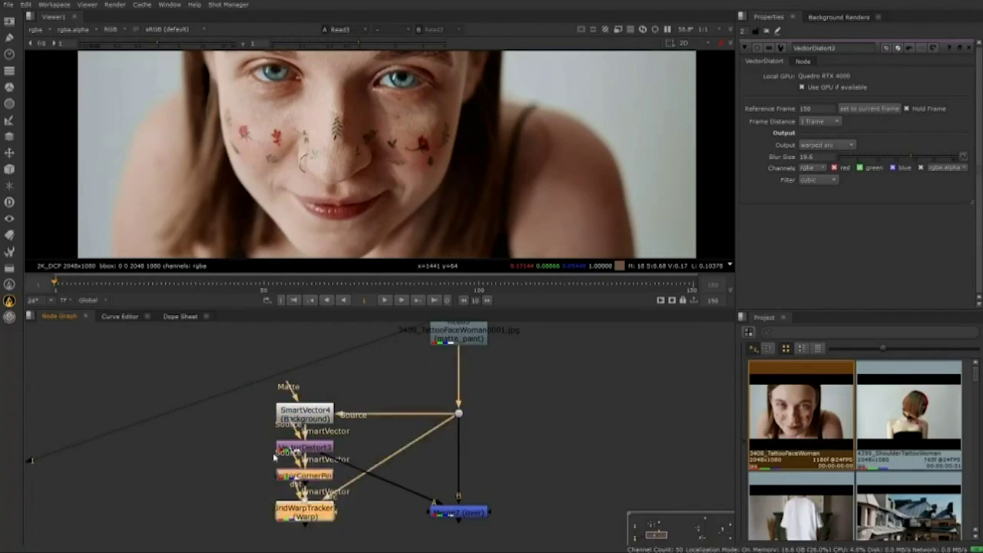
{"action": "key", "text": "Delete"}
{"action": "left_click_drag", "start_coordinate": [302, 447], "coordinate": [304, 513]}
{"action": "left_click", "coordinate": [373, 466]}
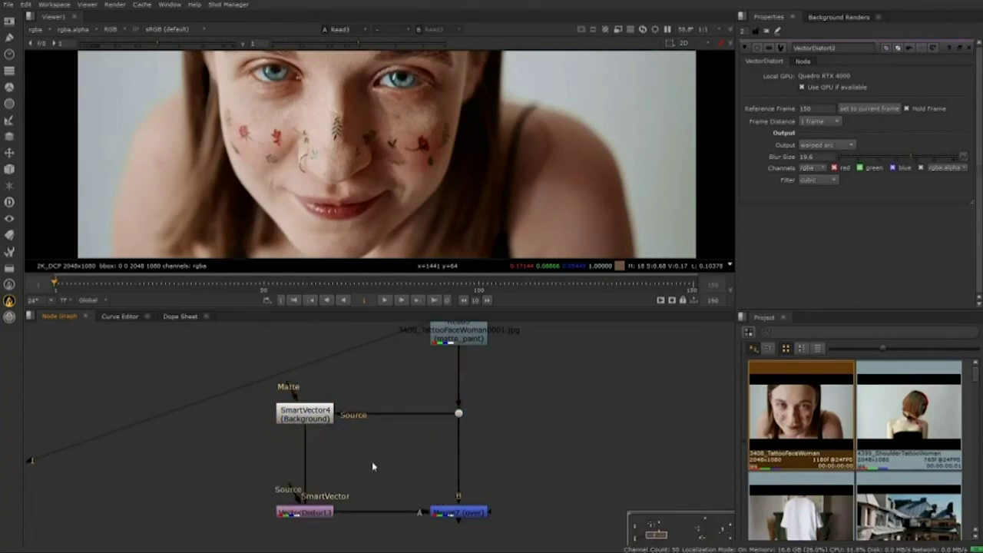
Add an Inpaint node beside the SmartVector branch for removing the face tattoos.
{"action": "scroll", "coordinate": [363, 400], "scroll_direction": "down", "scroll_amount": 1}
{"action": "left_click_drag", "start_coordinate": [331, 402], "coordinate": [403, 443]}
{"action": "scroll", "coordinate": [275, 127], "scroll_direction": "up", "scroll_amount": 3}
{"action": "scroll", "coordinate": [370, 173], "scroll_direction": "down", "scroll_amount": 1}
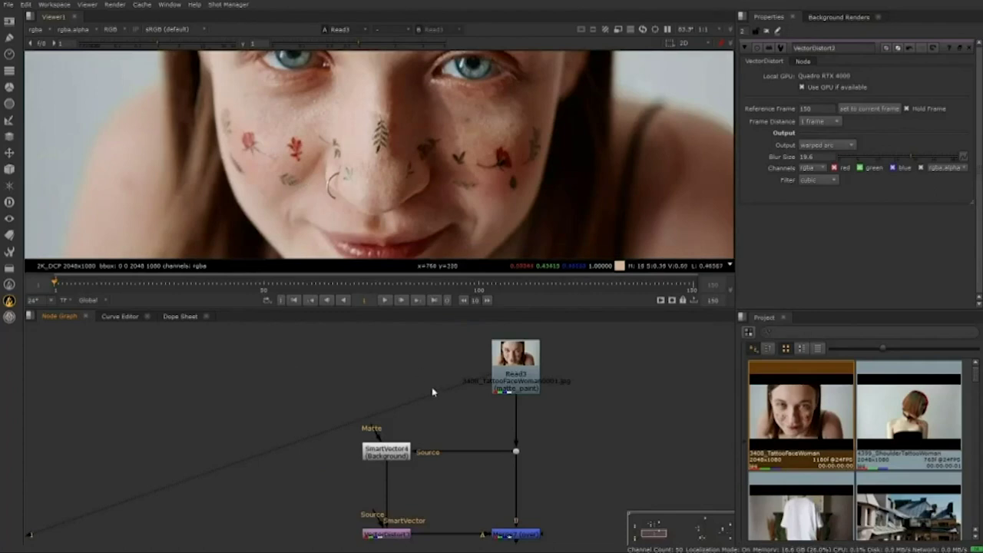
{"action": "left_click_drag", "start_coordinate": [418, 432], "coordinate": [480, 404]}
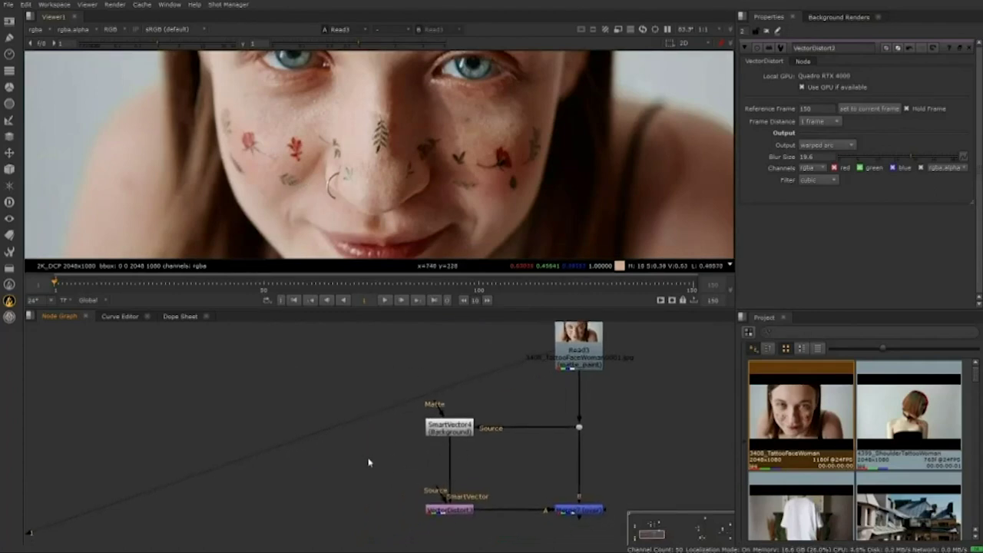
{"action": "left_click_drag", "start_coordinate": [369, 462], "coordinate": [372, 477]}
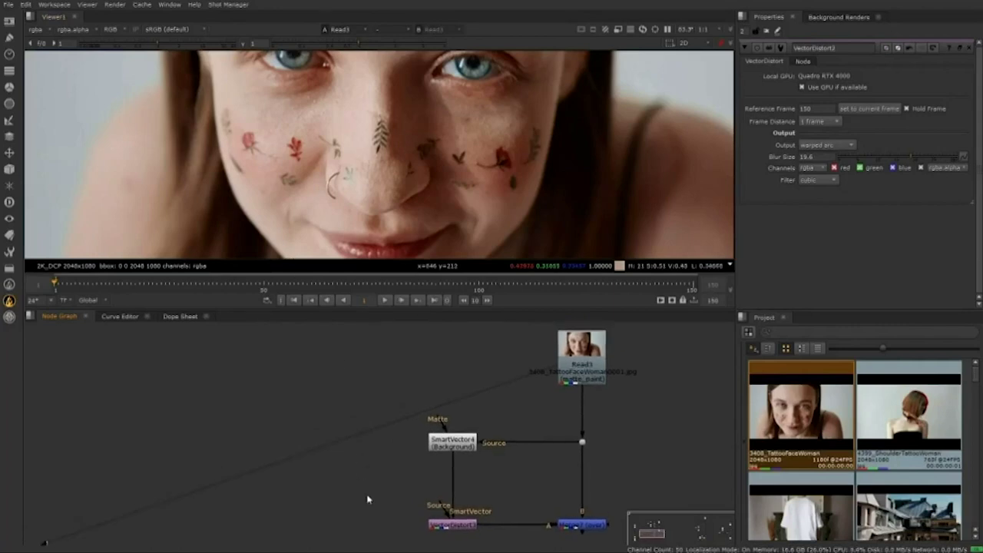
{"action": "key", "text": "Tab"}
{"action": "type", "text": "inpaint"}
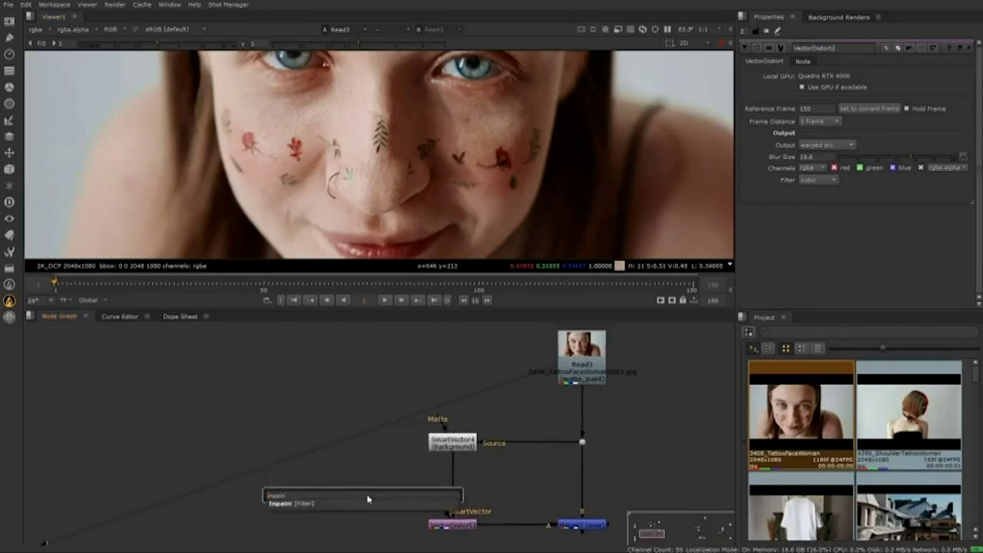
{"action": "key", "text": "Return"}
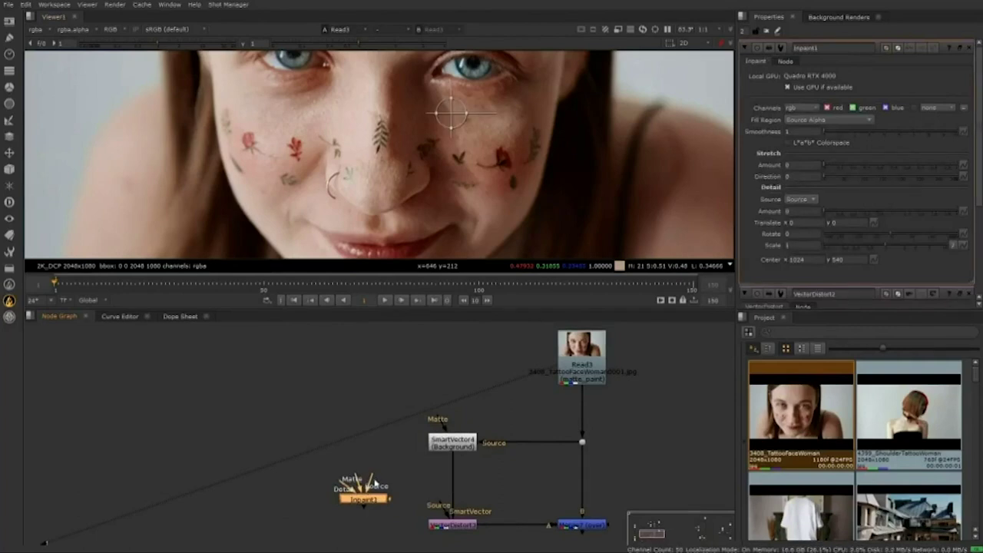
Connect Inpaint's Source to the face clip's Dot and feed SmartVector4's Source from a new Dot on that connection.
{"action": "left_click_drag", "start_coordinate": [373, 484], "coordinate": [585, 447]}
{"action": "left_click_drag", "start_coordinate": [472, 445], "coordinate": [471, 484]}
{"action": "left_click_drag", "start_coordinate": [371, 500], "coordinate": [372, 443]}
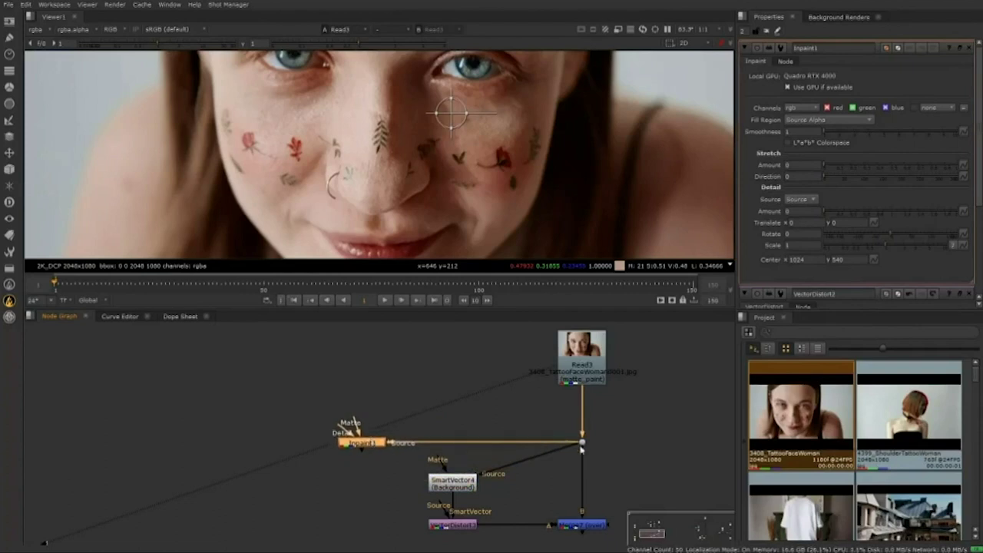
{"action": "left_click", "coordinate": [485, 442], "text": "ctrl"}
{"action": "left_click_drag", "start_coordinate": [556, 452], "coordinate": [452, 447]}
{"action": "left_click_drag", "start_coordinate": [381, 458], "coordinate": [414, 459]}
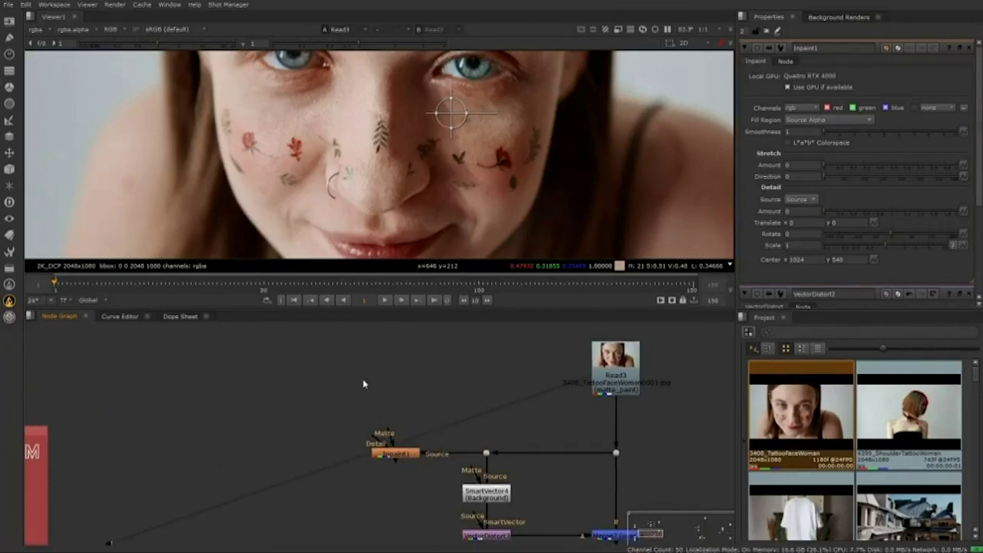
Add a RotoPaint node above Inpaint, connect it to the Matte input, and view Inpaint's output.
{"action": "key", "text": "p"}
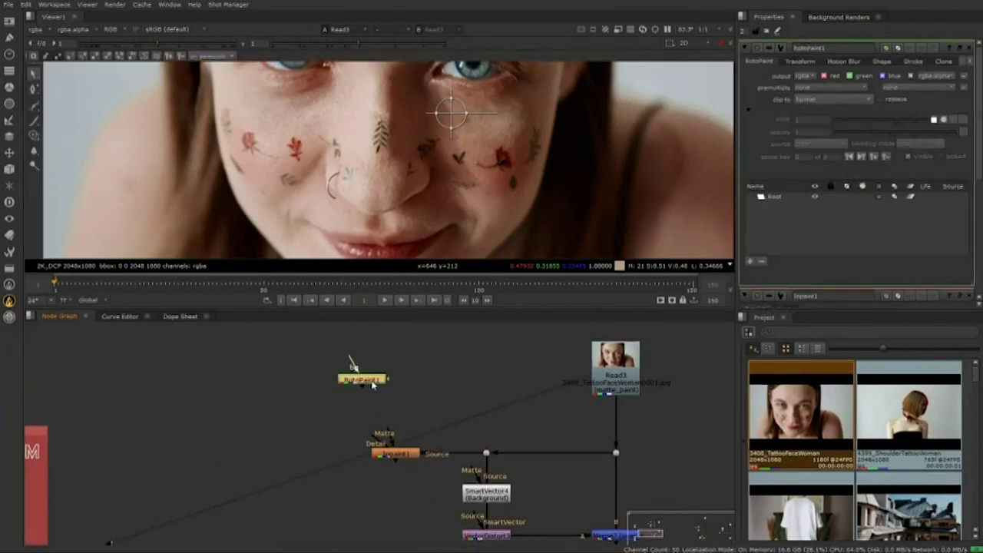
{"action": "left_click_drag", "start_coordinate": [374, 385], "coordinate": [407, 411]}
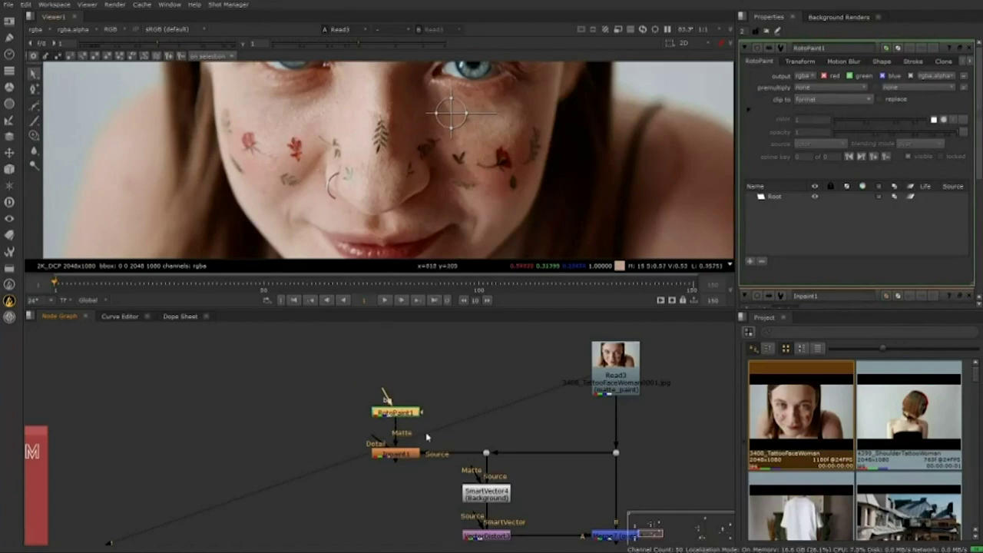
{"action": "left_click", "coordinate": [405, 455]}
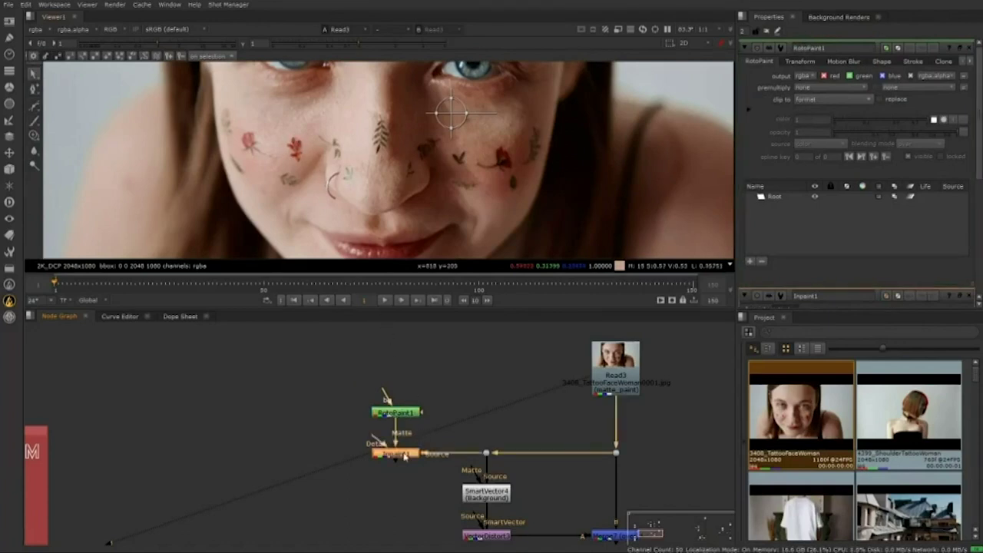
{"action": "key", "text": "1"}
Set Inpaint's Fill Region to Matte Alpha.
{"action": "scroll", "coordinate": [537, 421], "scroll_direction": "down", "scroll_amount": 2}
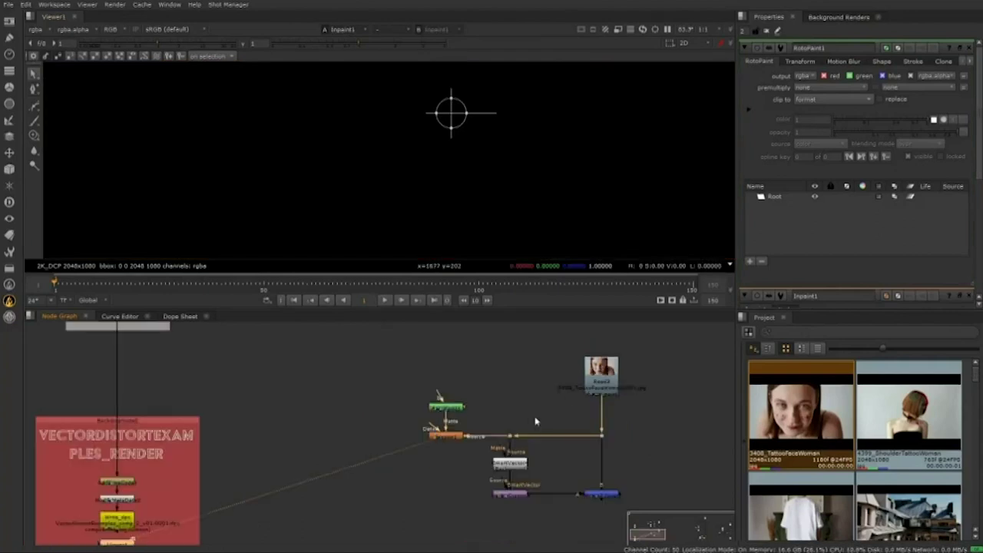
{"action": "double_click", "coordinate": [453, 436]}
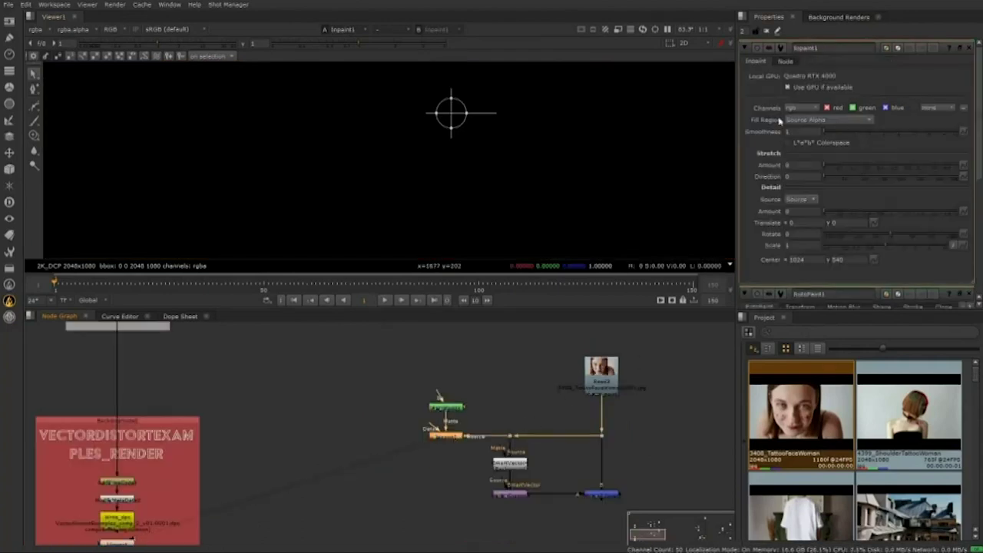
{"action": "left_click", "coordinate": [804, 121]}
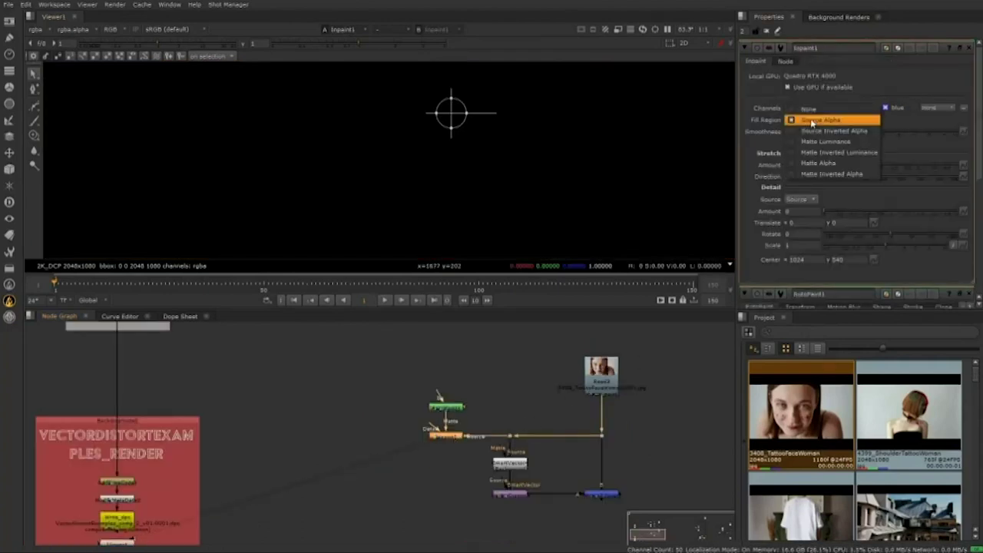
{"action": "left_click", "coordinate": [826, 163]}
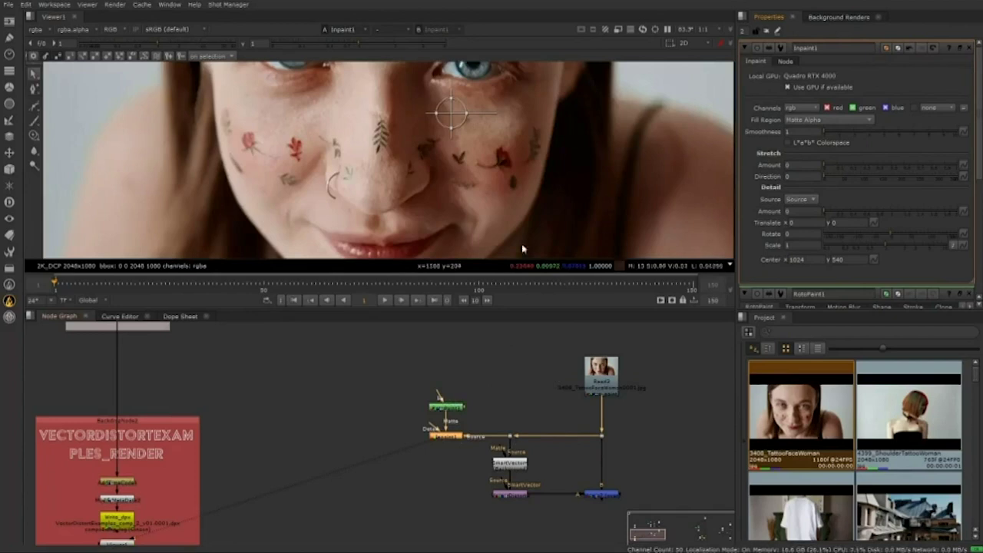
Paint RotoPaint1 brush strokes of size 51 over the tattoos on the woman's right cheek and beside her pierced nostril.
{"action": "scroll", "coordinate": [273, 183], "scroll_direction": "up", "scroll_amount": 1}
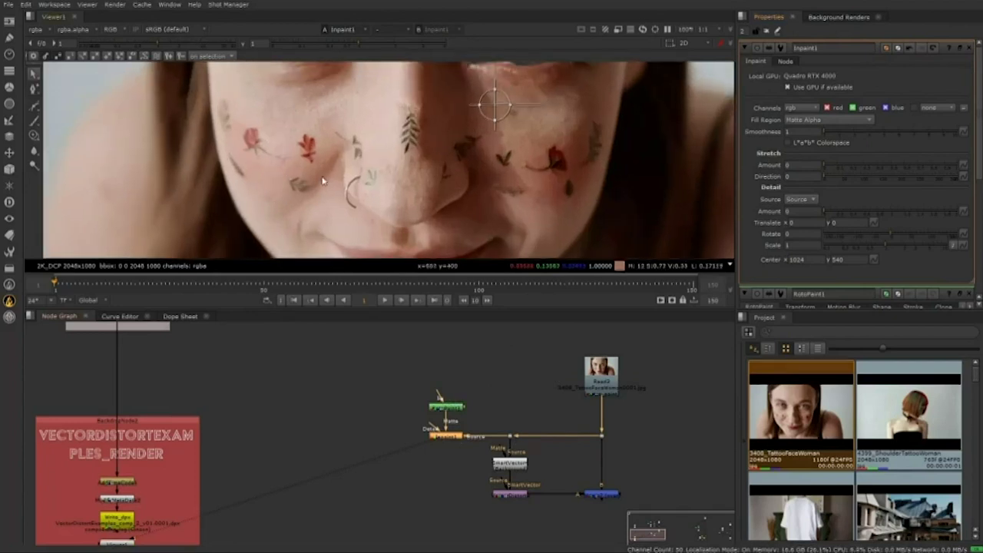
{"action": "left_click", "coordinate": [33, 121]}
{"action": "mouse_move", "coordinate": [305, 148]}
{"action": "left_mouse_down"}
{"action": "mouse_move", "coordinate": [317, 153]}
{"action": "mouse_move", "coordinate": [307, 144]}
{"action": "left_mouse_up"}
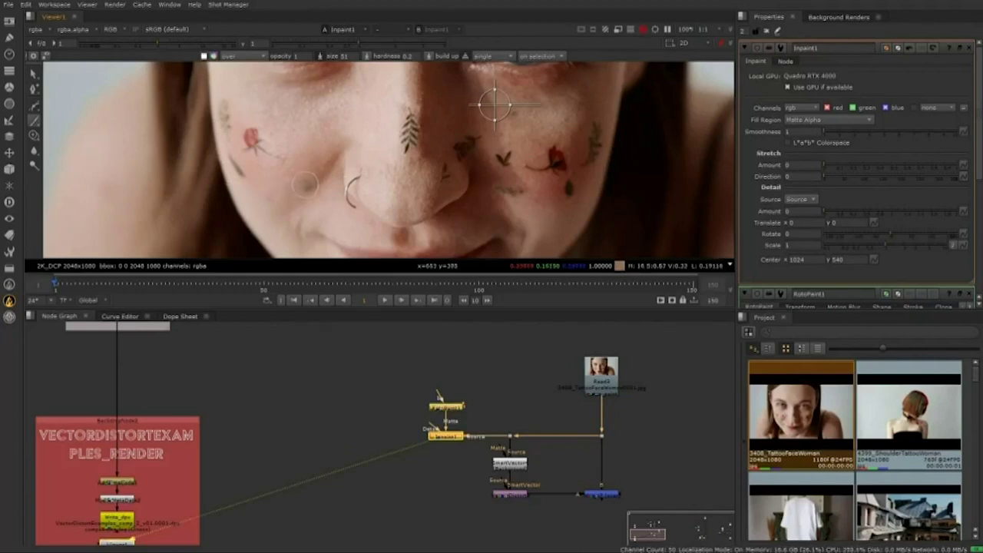
{"action": "left_click_drag", "start_coordinate": [275, 158], "coordinate": [344, 160]}
{"action": "left_click_drag", "start_coordinate": [346, 158], "coordinate": [323, 124]}
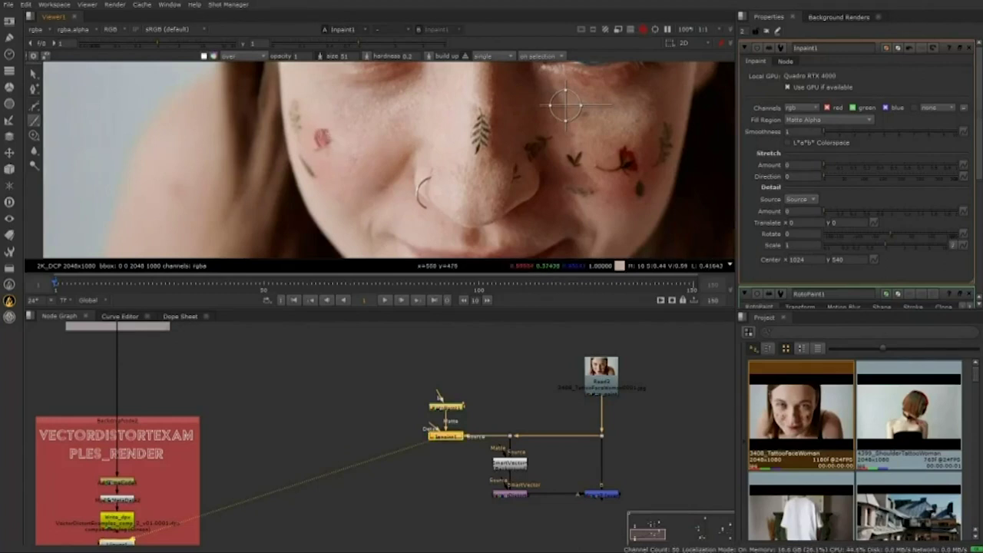
{"action": "left_click_drag", "start_coordinate": [326, 132], "coordinate": [325, 138]}
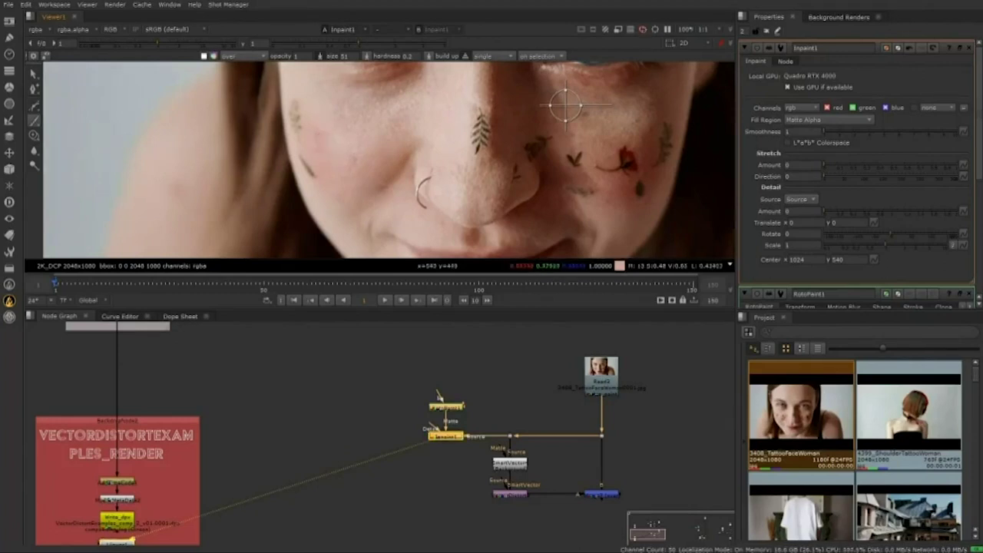
{"action": "left_click_drag", "start_coordinate": [294, 104], "coordinate": [296, 127]}
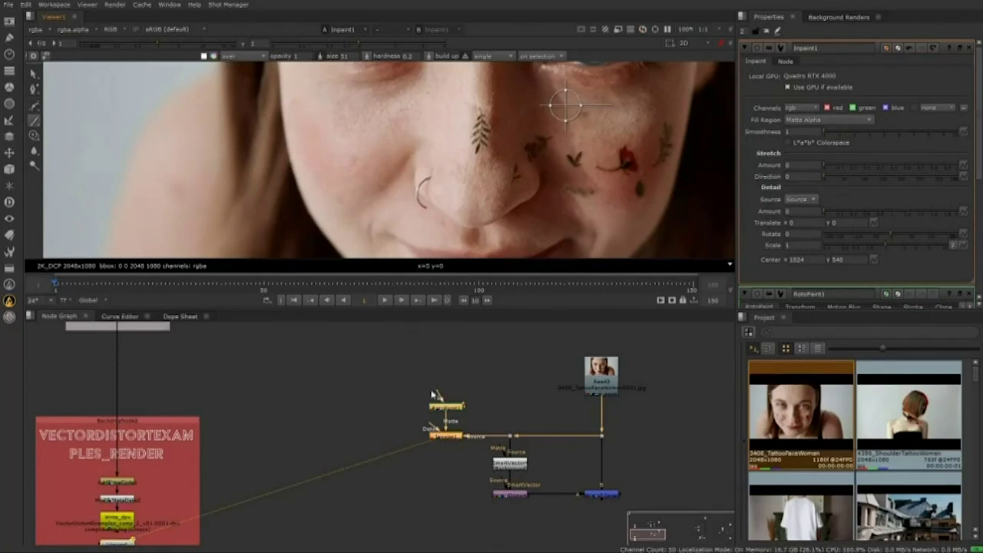
Connect VectorDistort3's Source input to Inpaint through a new Dot aligned below Inpaint and beside VectorDistort3.
{"action": "scroll", "coordinate": [461, 442], "scroll_direction": "up", "scroll_amount": 5}
{"action": "left_click_drag", "start_coordinate": [391, 393], "coordinate": [303, 416]}
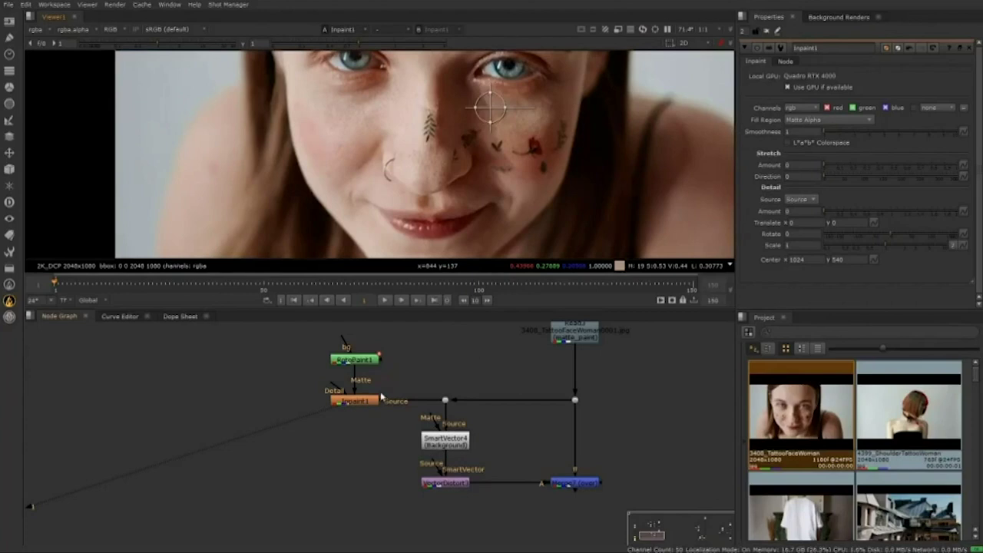
{"action": "left_click_drag", "start_coordinate": [434, 465], "coordinate": [356, 405]}
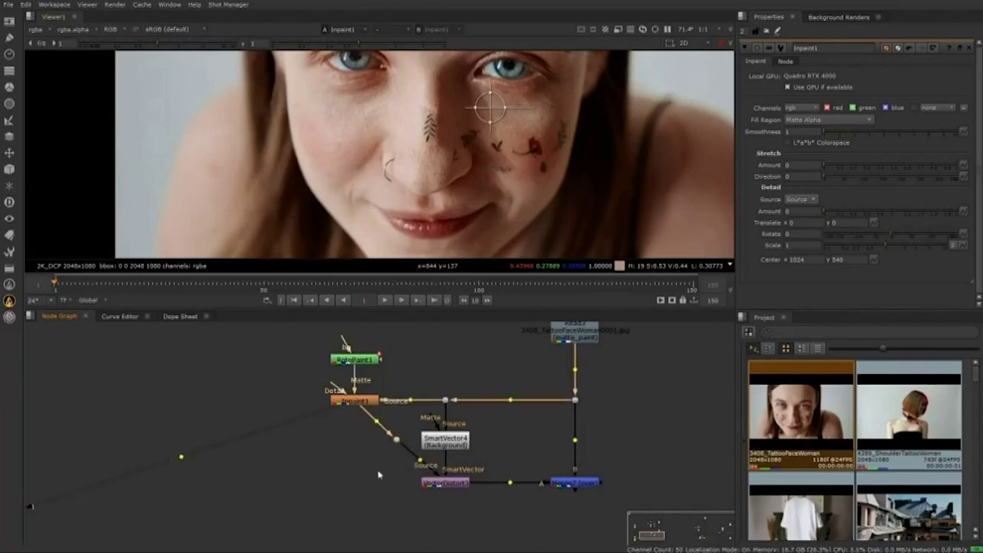
{"action": "left_click_drag", "start_coordinate": [363, 488], "coordinate": [356, 488]}
View the Merge's output and compare it with Inpaint's output.
{"action": "left_click", "coordinate": [590, 487]}
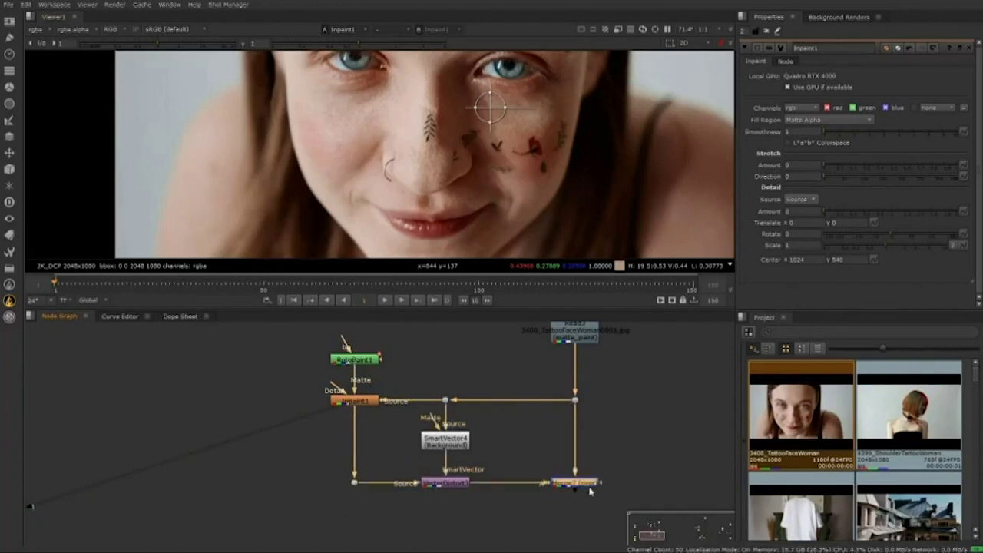
{"action": "key", "text": "1"}
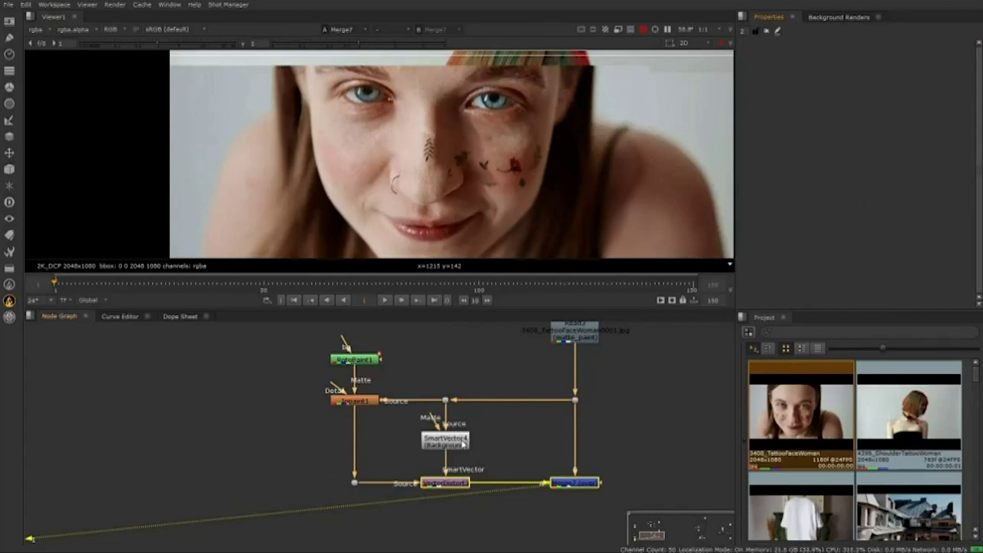
{"action": "left_click", "coordinate": [518, 438]}
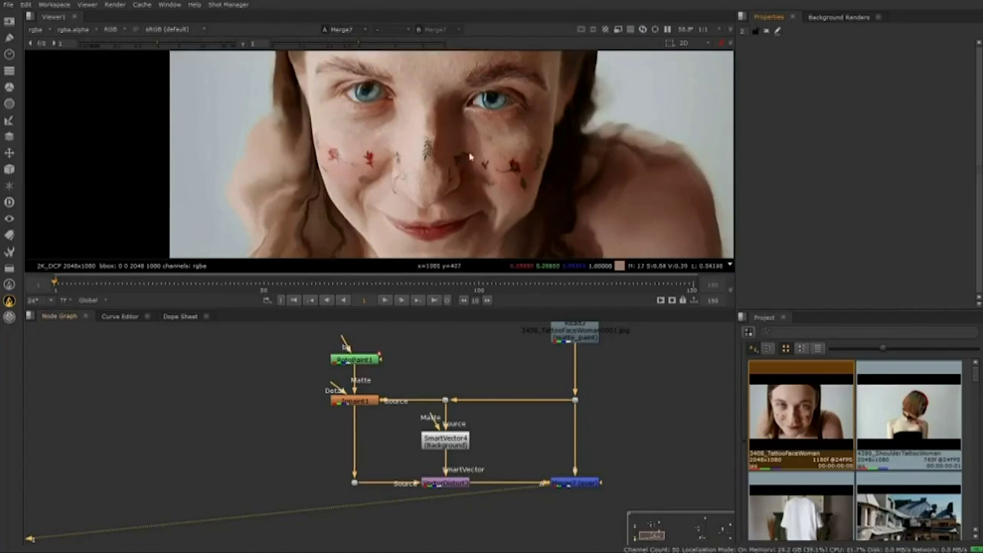
{"action": "left_click", "coordinate": [360, 404]}
{"action": "key", "text": "1"}
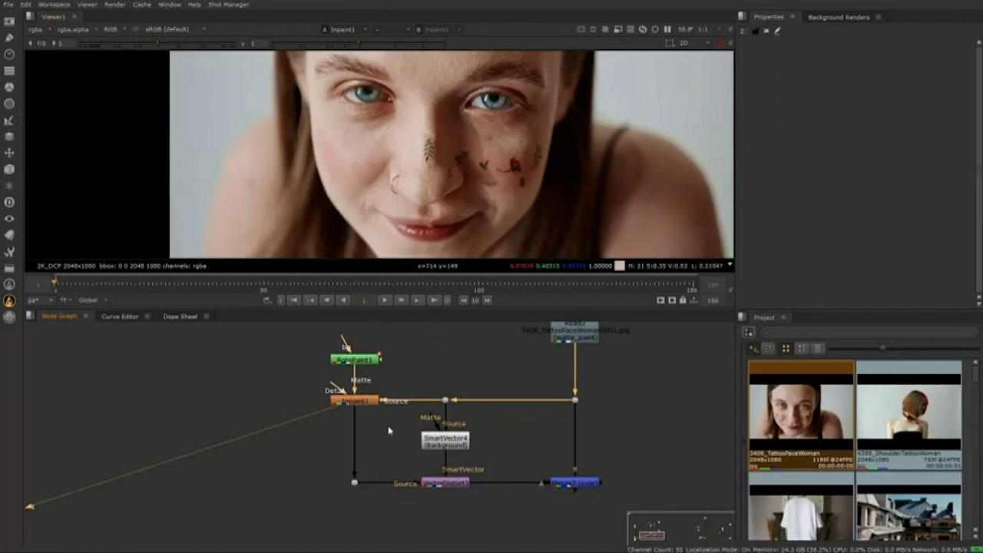
Move Inpaint aside and reconnect the Dot feeding VectorDistort3's Source from Inpaint to RotoPaint1.
{"action": "left_click_drag", "start_coordinate": [365, 408], "coordinate": [308, 401]}
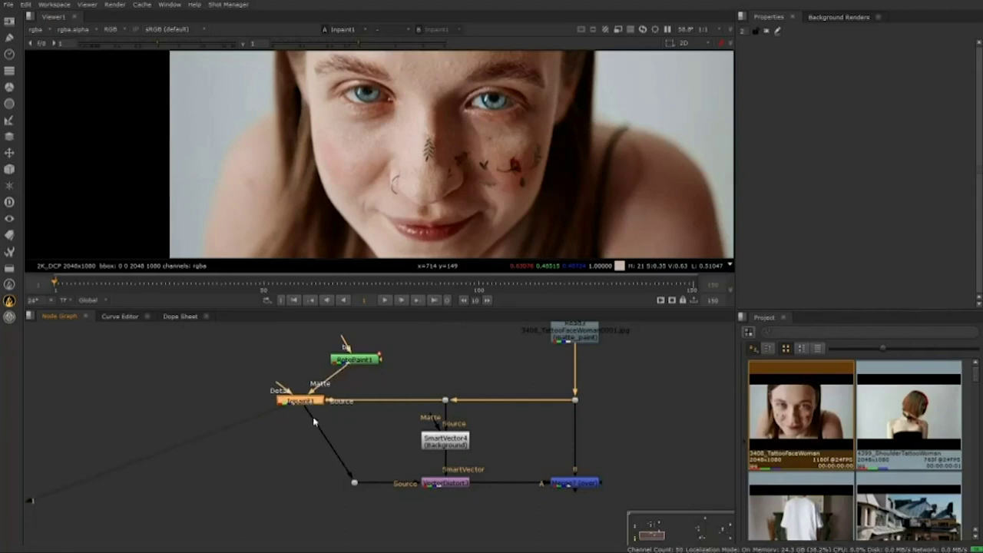
{"action": "left_click_drag", "start_coordinate": [313, 416], "coordinate": [357, 364]}
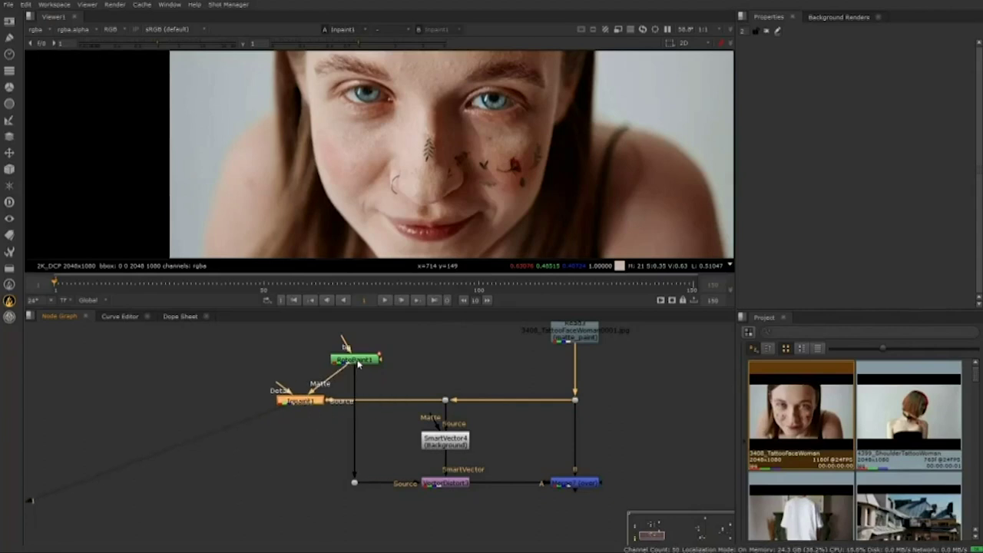
{"action": "left_click", "coordinate": [357, 364]}
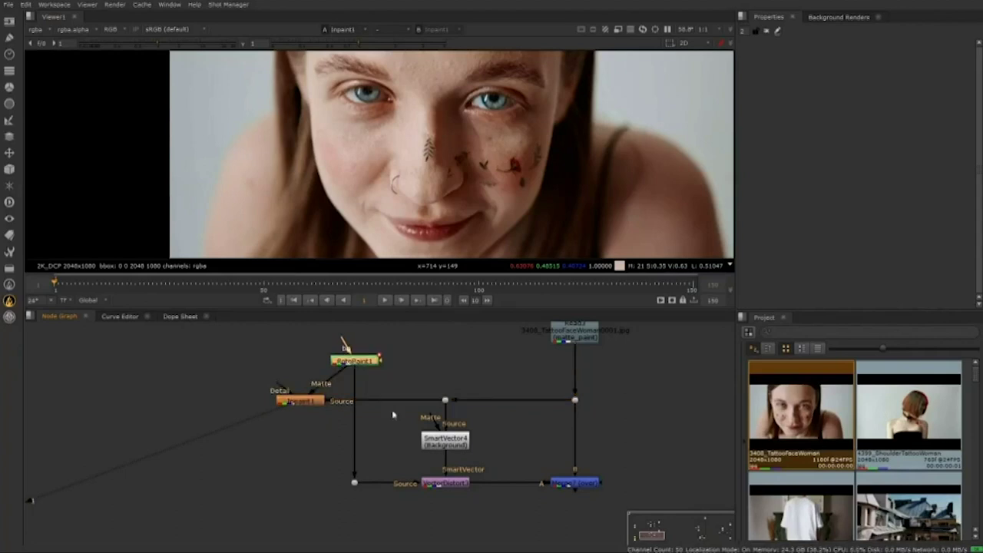
Inspect the outputs of the Merge, RotoPaint1 and VectorDistort3 in turn, checking the painted matte in the alpha channel.
{"action": "left_click", "coordinate": [571, 486]}
{"action": "key", "text": "1"}
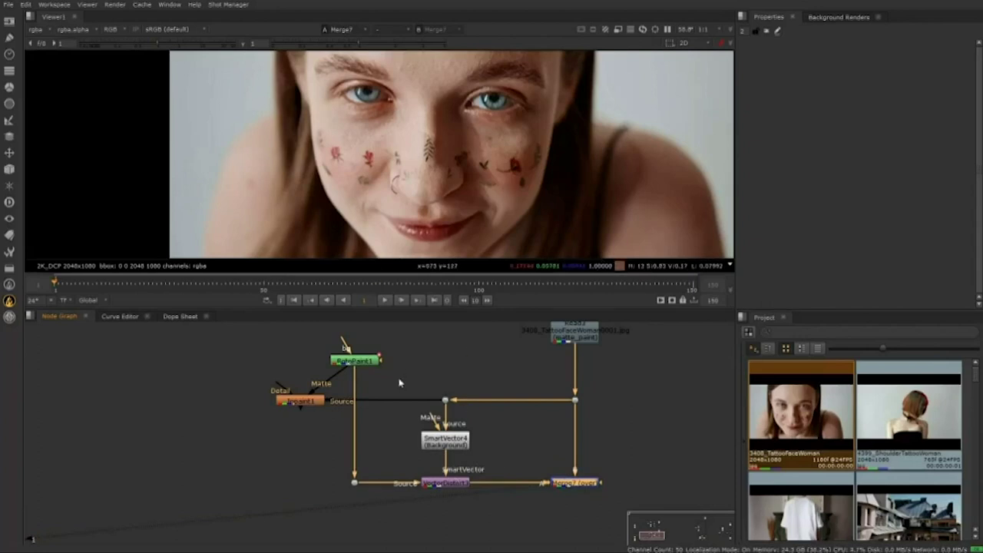
{"action": "left_click", "coordinate": [368, 361]}
{"action": "key", "text": "1"}
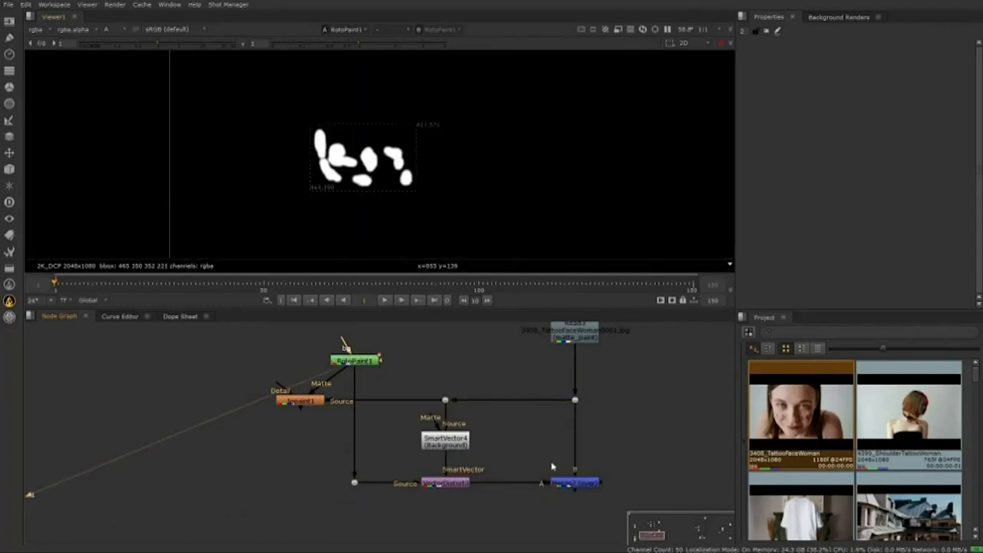
{"action": "left_click", "coordinate": [453, 483]}
{"action": "key", "text": "1"}
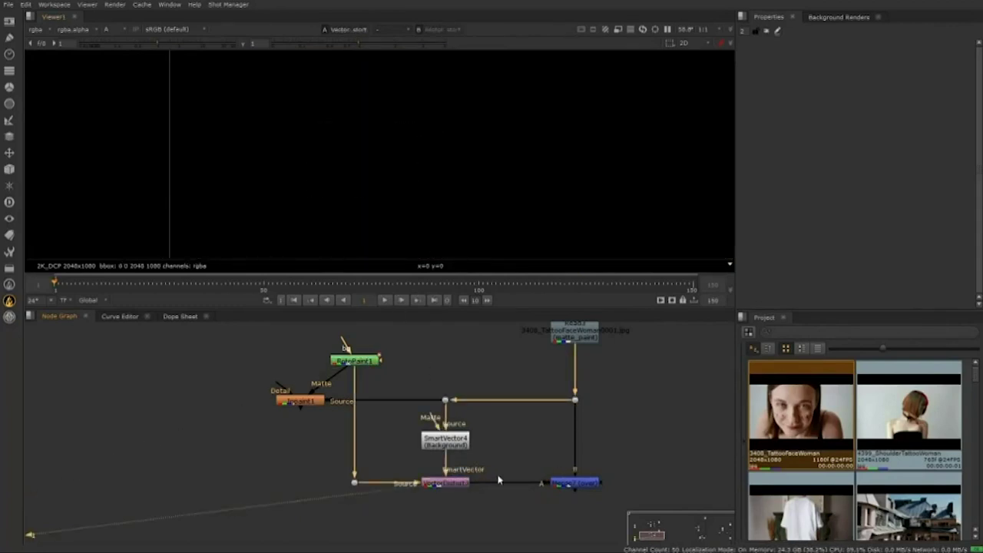
{"action": "scroll", "coordinate": [518, 225], "scroll_direction": "down", "scroll_amount": 5}
{"action": "left_click_drag", "start_coordinate": [555, 228], "coordinate": [455, 193]}
{"action": "scroll", "coordinate": [442, 216], "scroll_direction": "up", "scroll_amount": 3}
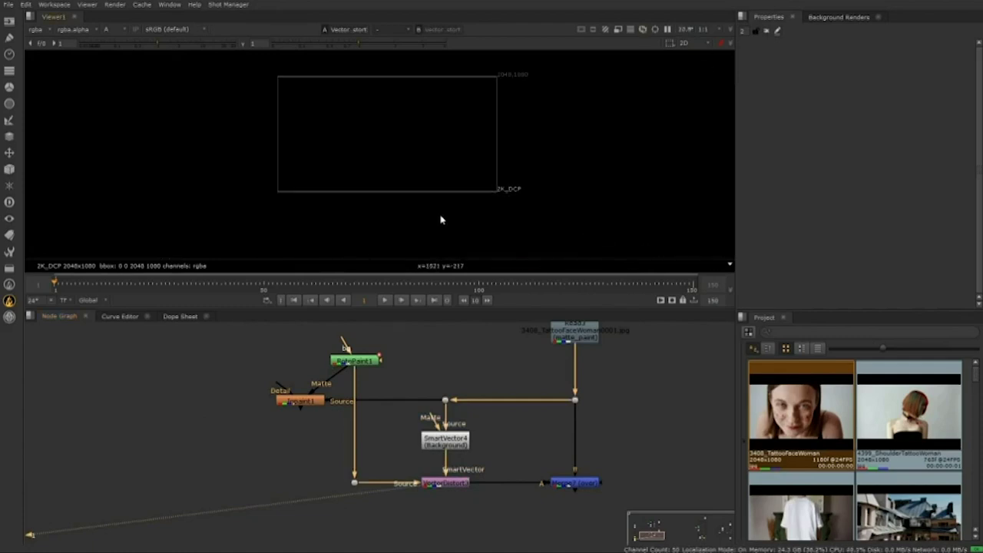
{"action": "scroll", "coordinate": [389, 205], "scroll_direction": "up", "scroll_amount": 1}
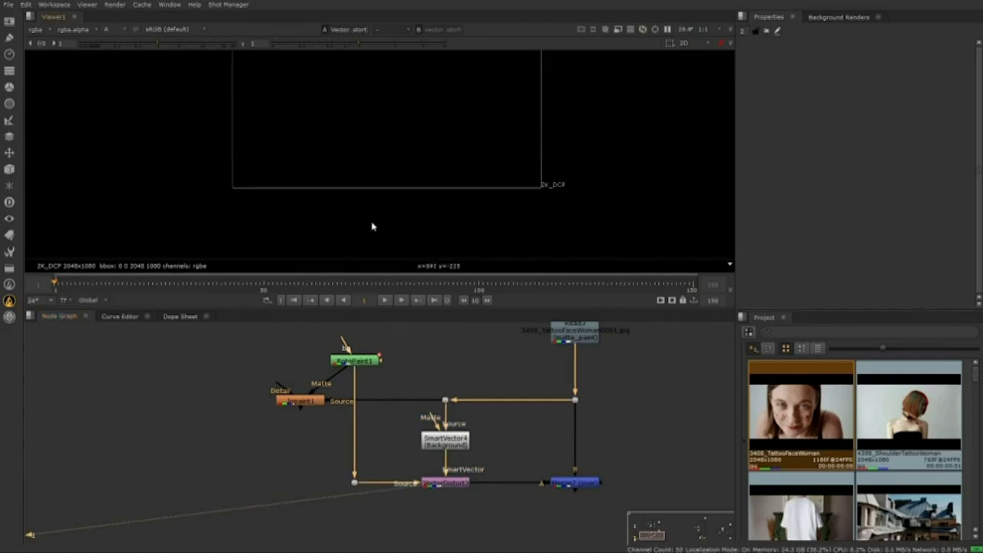
Set VectorDistort3's reference frame to the current frame, 1.
{"action": "double_click", "coordinate": [451, 484]}
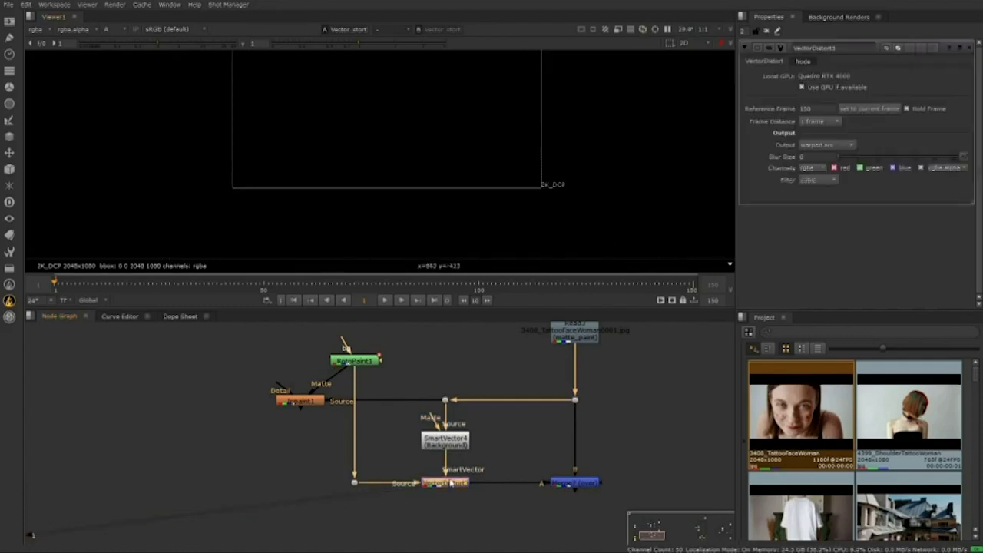
{"action": "left_click", "coordinate": [869, 108]}
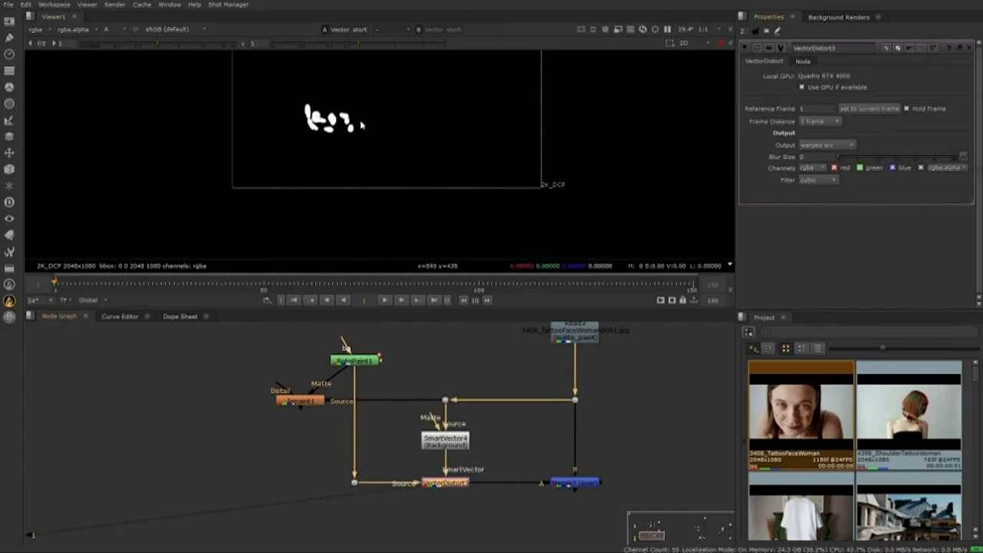
{"action": "scroll", "coordinate": [332, 135], "scroll_direction": "up", "scroll_amount": 3}
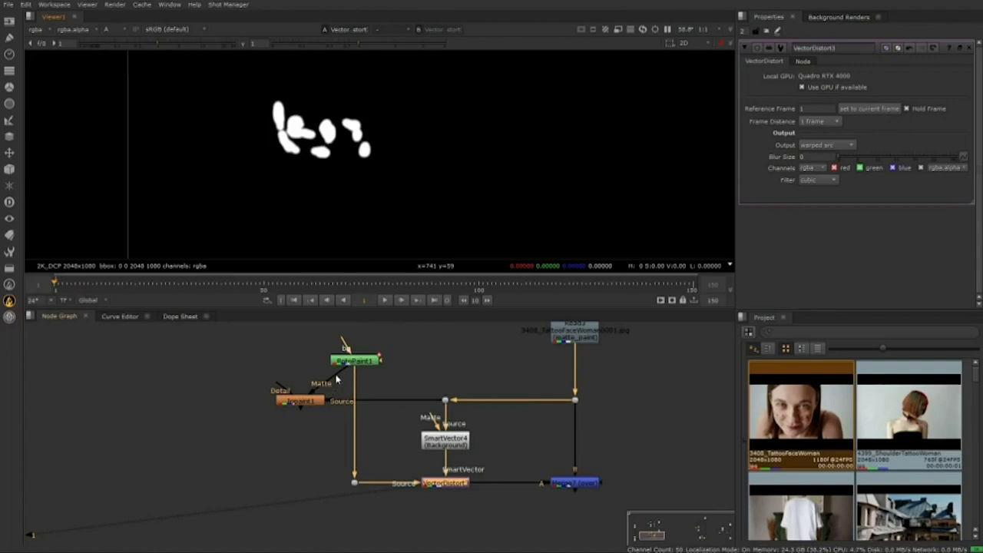
Place Inpaint below VectorDistort3 with its Matte input fed by VectorDistort3 and its Source by a new Dot on the face clip's connection.
{"action": "left_click_drag", "start_coordinate": [296, 400], "coordinate": [459, 477]}
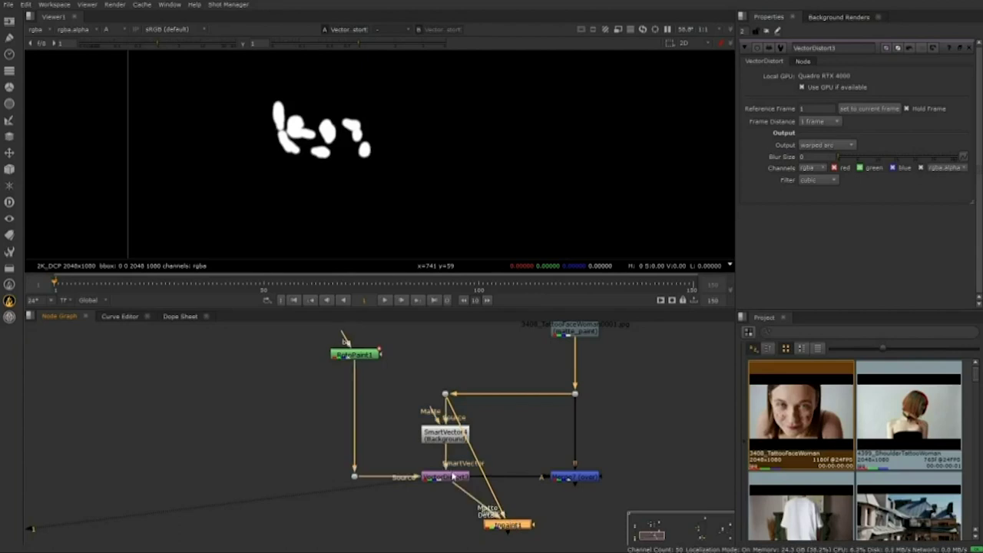
{"action": "key", "text": "ctrl"}
{"action": "left_click", "coordinate": [512, 394], "text": "ctrl"}
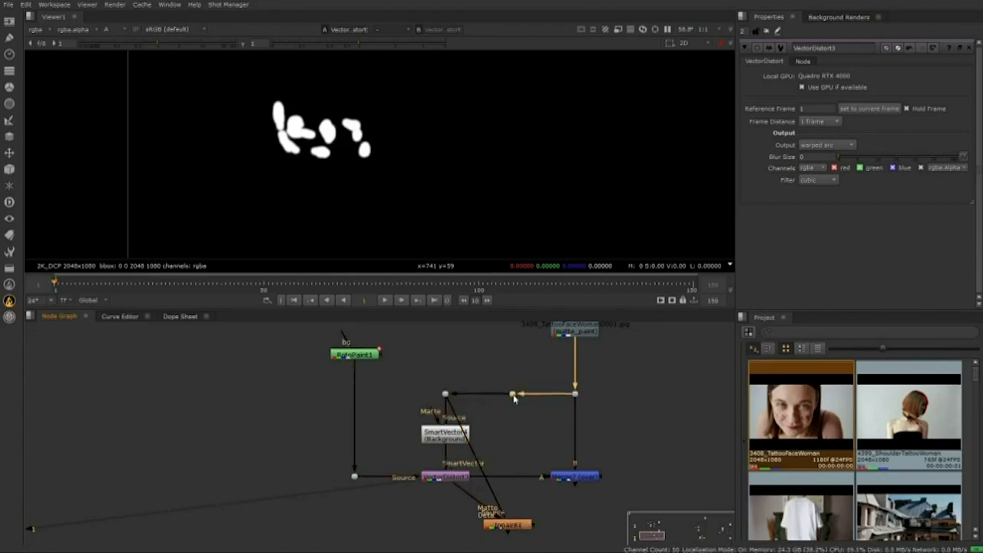
{"action": "left_click_drag", "start_coordinate": [457, 416], "coordinate": [512, 394]}
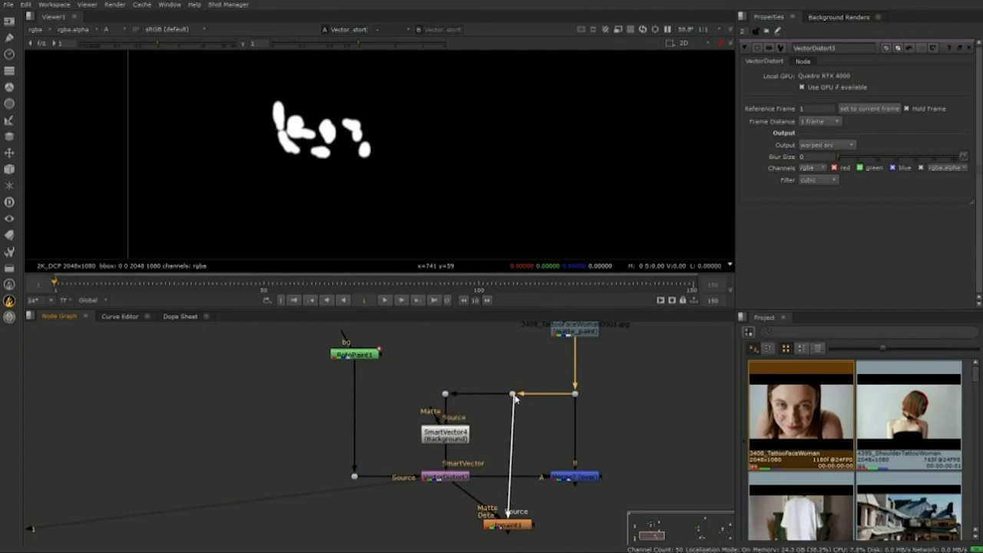
{"action": "left_click_drag", "start_coordinate": [519, 527], "coordinate": [524, 505]}
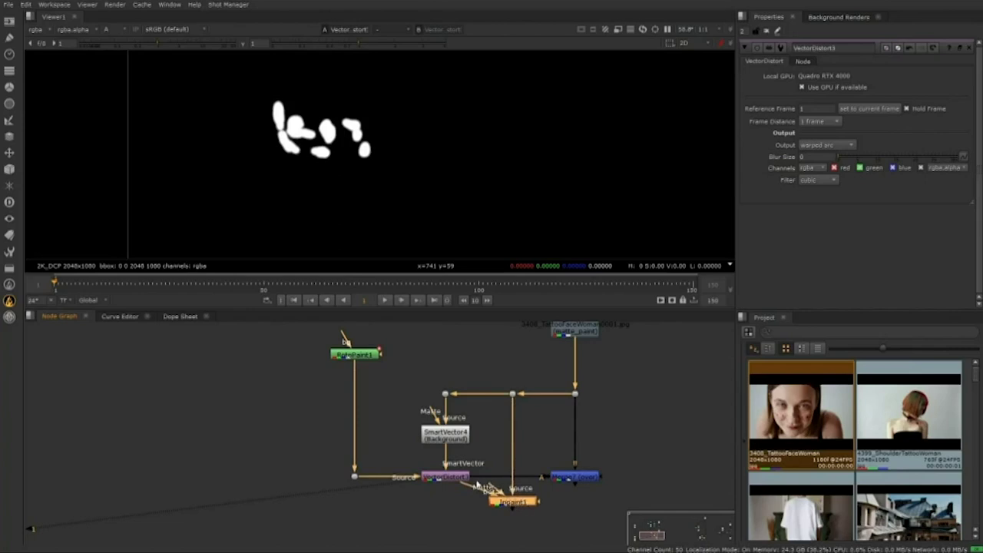
Disconnect the Merge's A input from VectorDistort3 and view Inpaint's output in RGB.
{"action": "left_click_drag", "start_coordinate": [542, 476], "coordinate": [541, 455]}
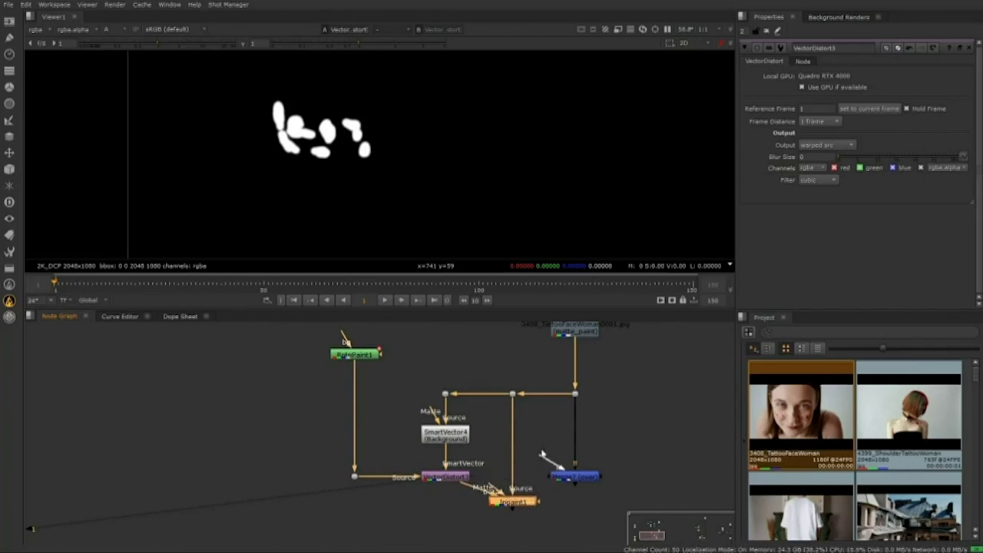
{"action": "key", "text": "1"}
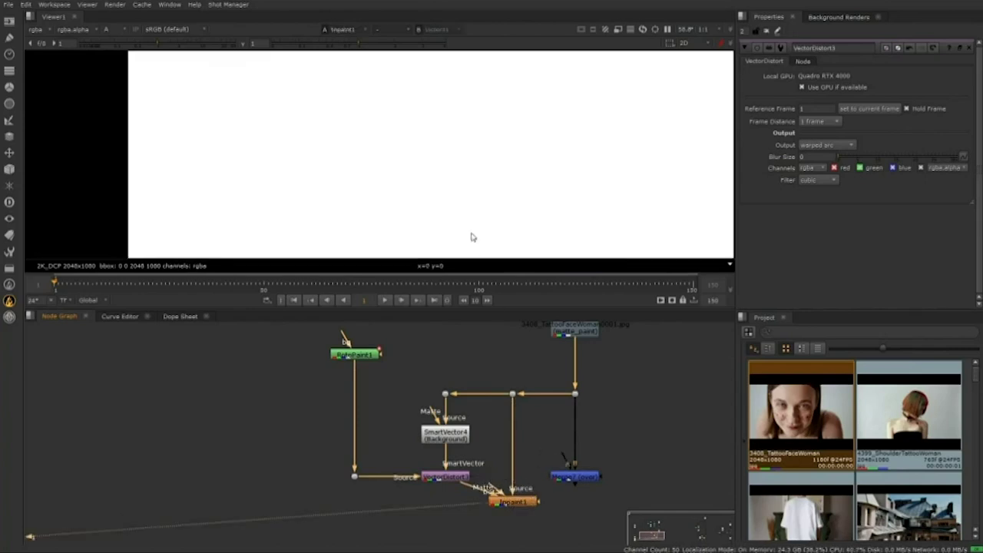
{"action": "key", "text": "a"}
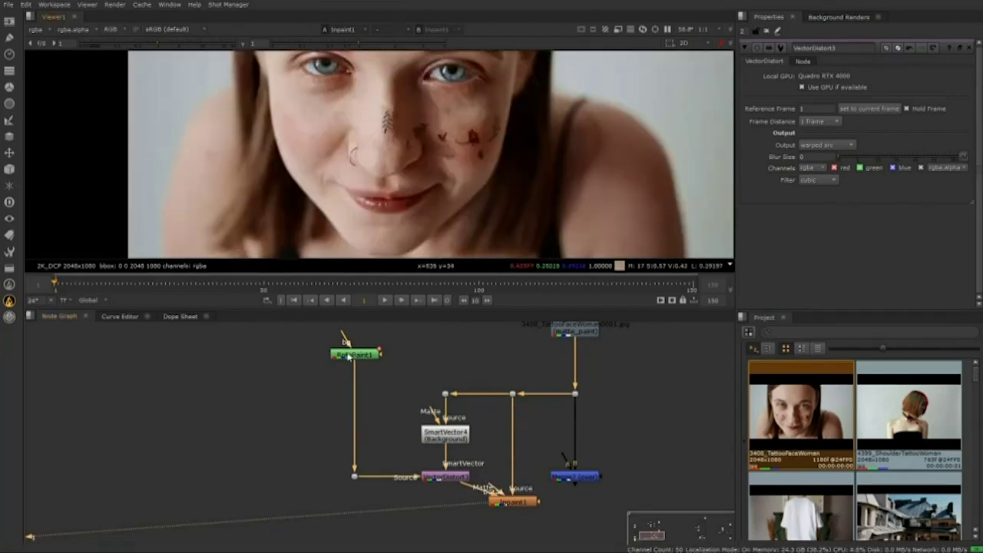
Insert a FrameHold below RotoPaint1, set its first frame to 1 and space the nodes apart.
{"action": "left_click_drag", "start_coordinate": [349, 356], "coordinate": [355, 396]}
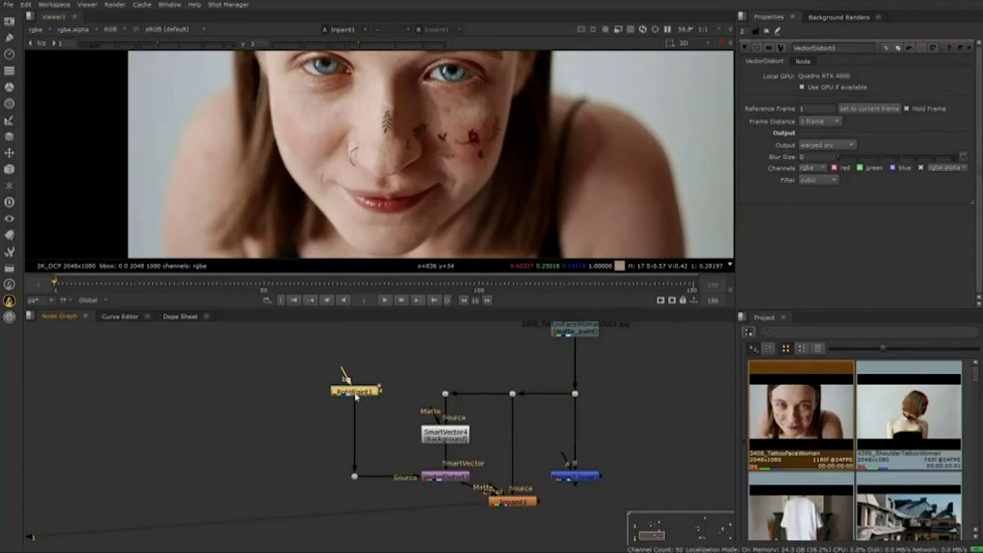
{"action": "key", "text": "Tab"}
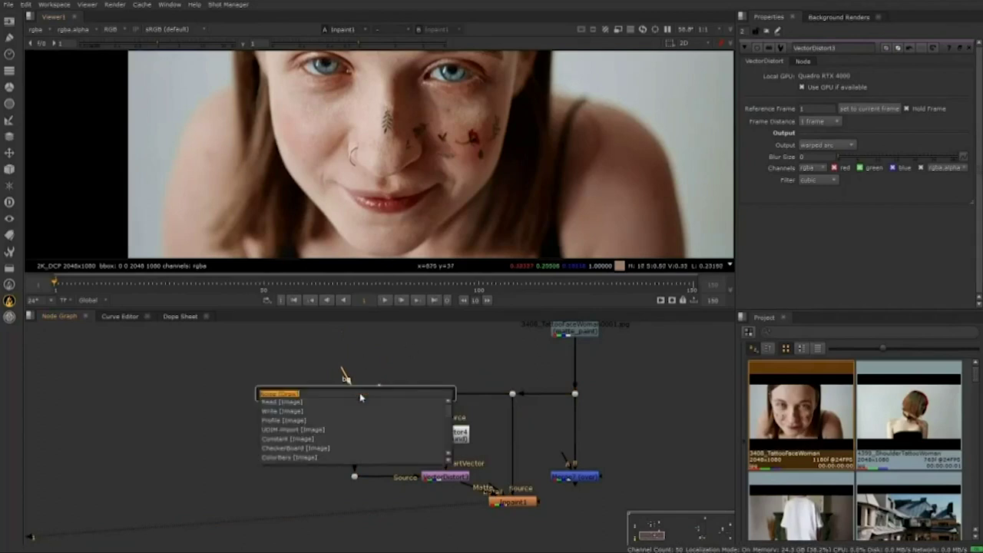
{"action": "type", "text": "fra"}
{"action": "left_click", "coordinate": [308, 411]}
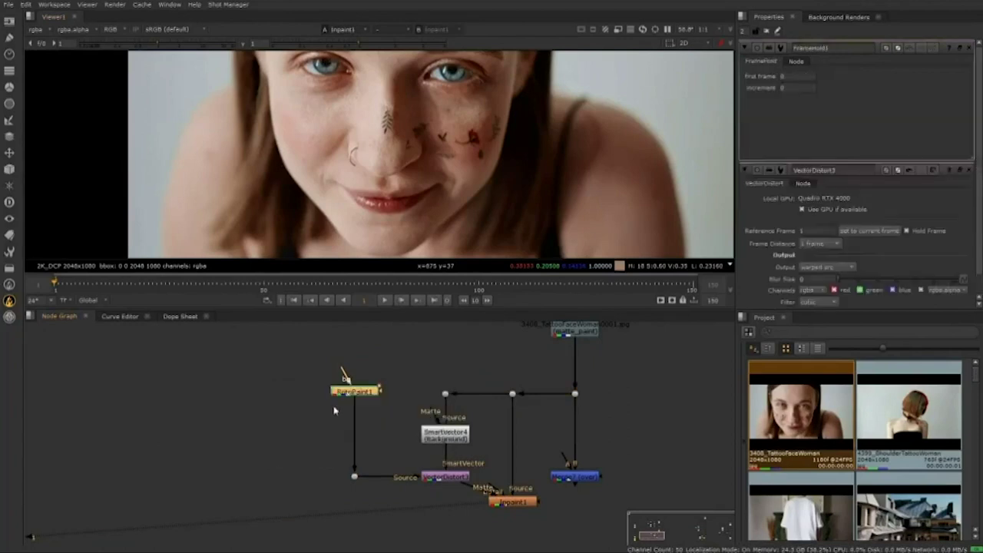
{"action": "left_click", "coordinate": [795, 76]}
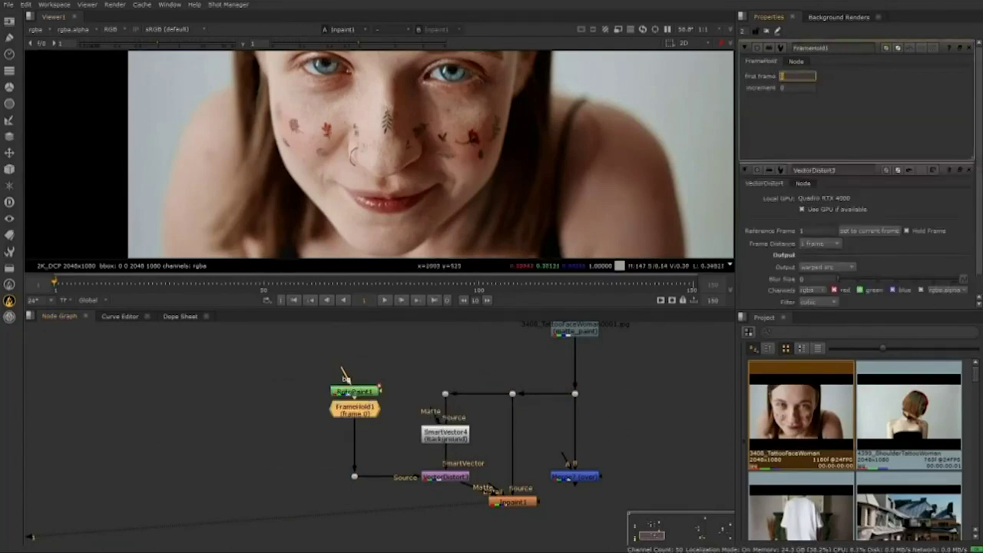
{"action": "type", "text": "11"}
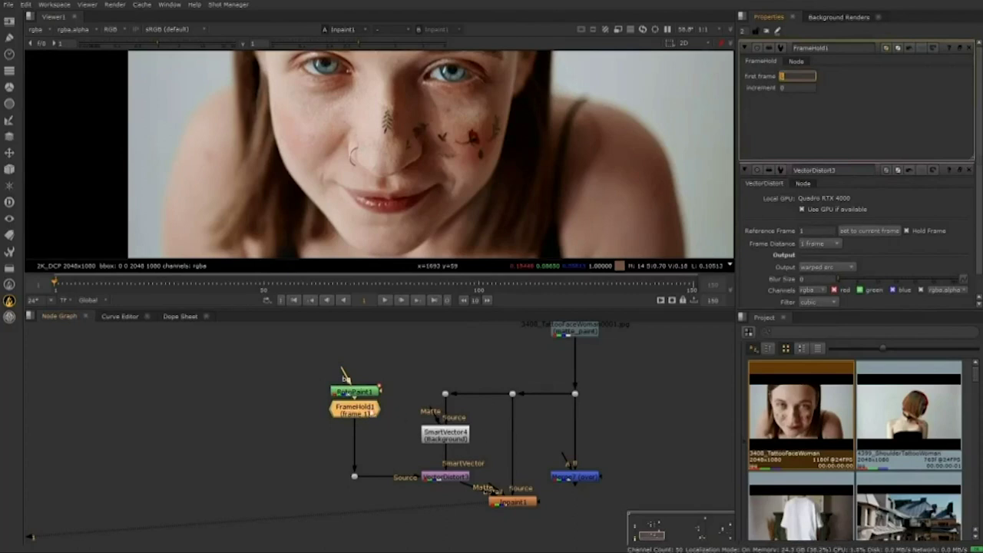
{"action": "left_click_drag", "start_coordinate": [369, 412], "coordinate": [367, 431]}
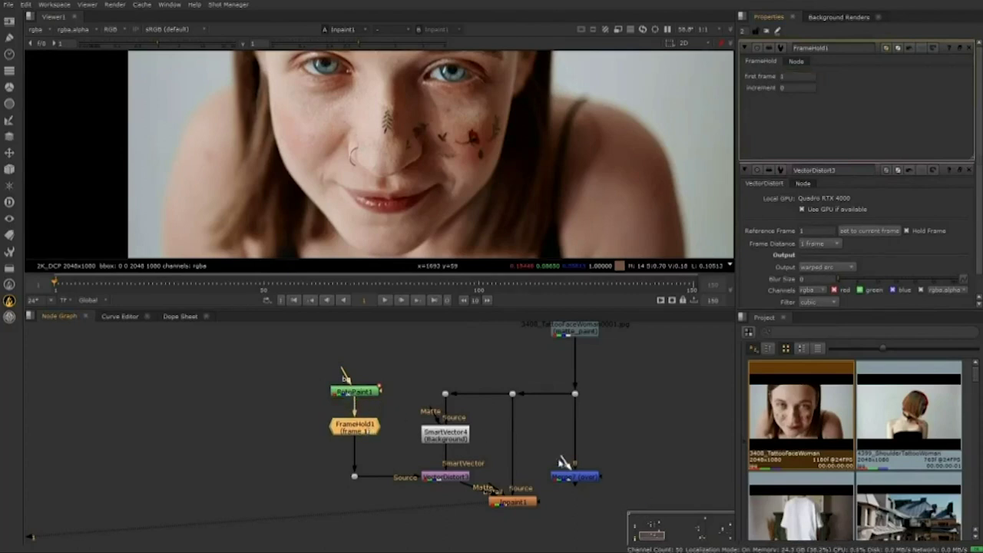
Align Inpaint level with VectorDistort3 and view Inpaint's output.
{"action": "left_click_drag", "start_coordinate": [521, 504], "coordinate": [520, 480]}
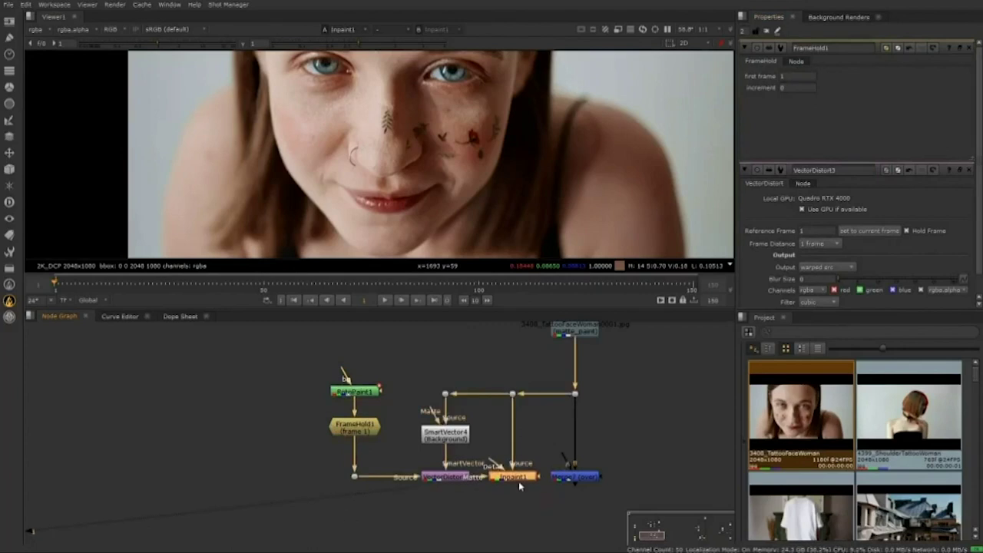
{"action": "key", "text": "1"}
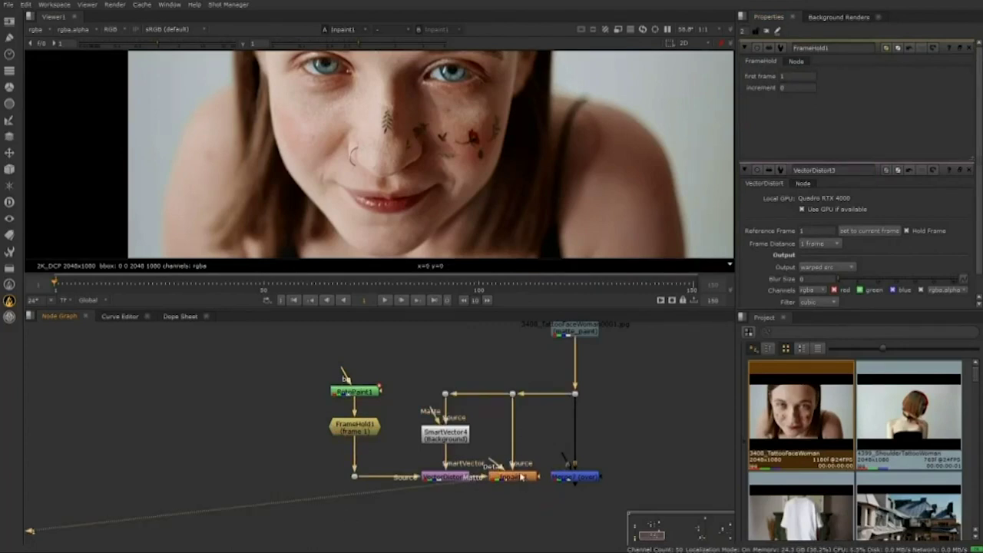
{"action": "left_click", "coordinate": [522, 477]}
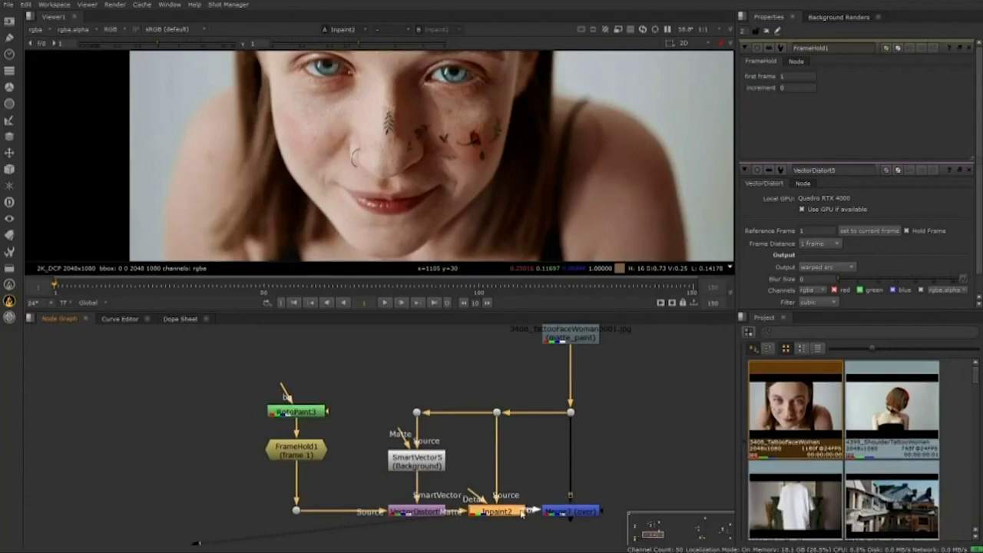
Disconnect Inpaint's output from the Merge's A input and delete the Merge node.
{"action": "left_click_drag", "start_coordinate": [523, 514], "coordinate": [556, 466]}
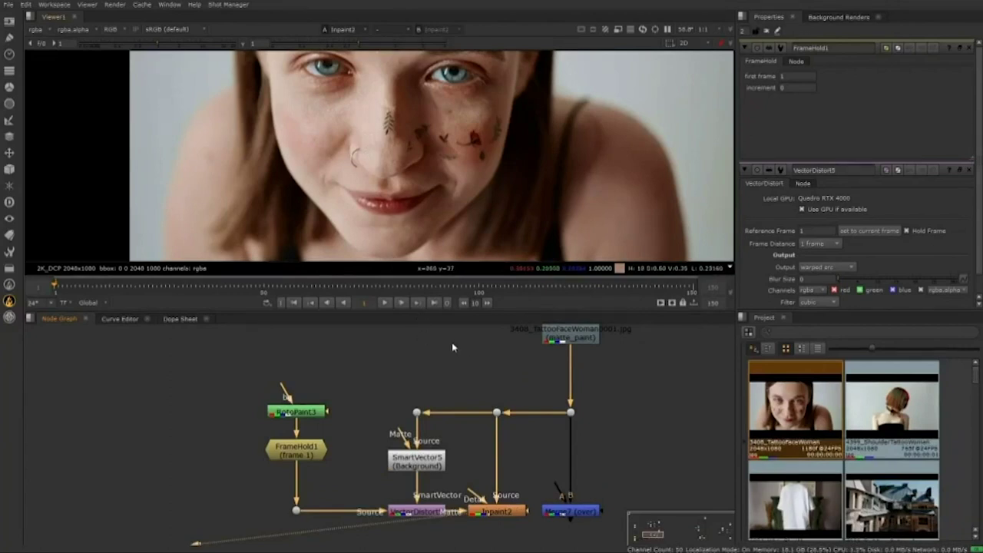
{"action": "left_click", "coordinate": [584, 513]}
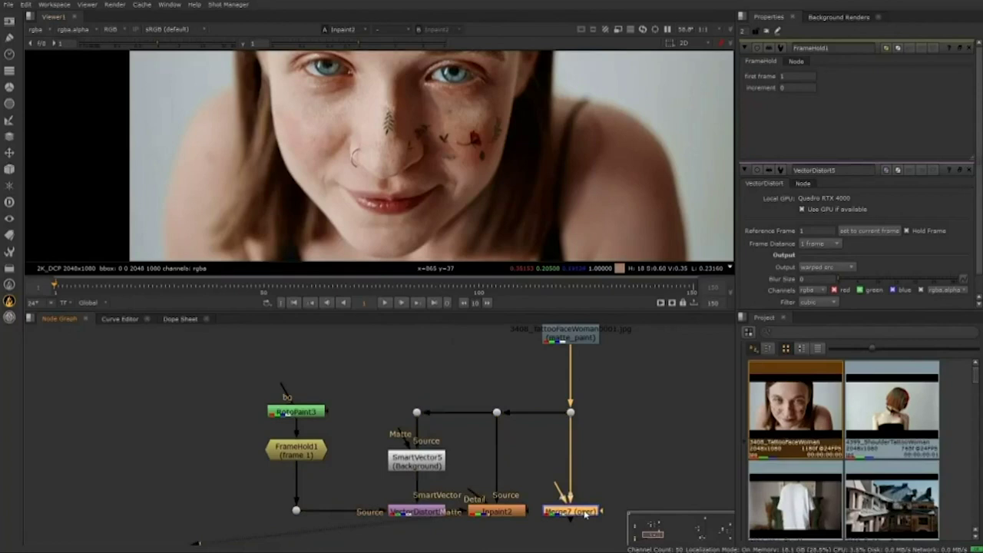
{"action": "key", "text": "Delete"}
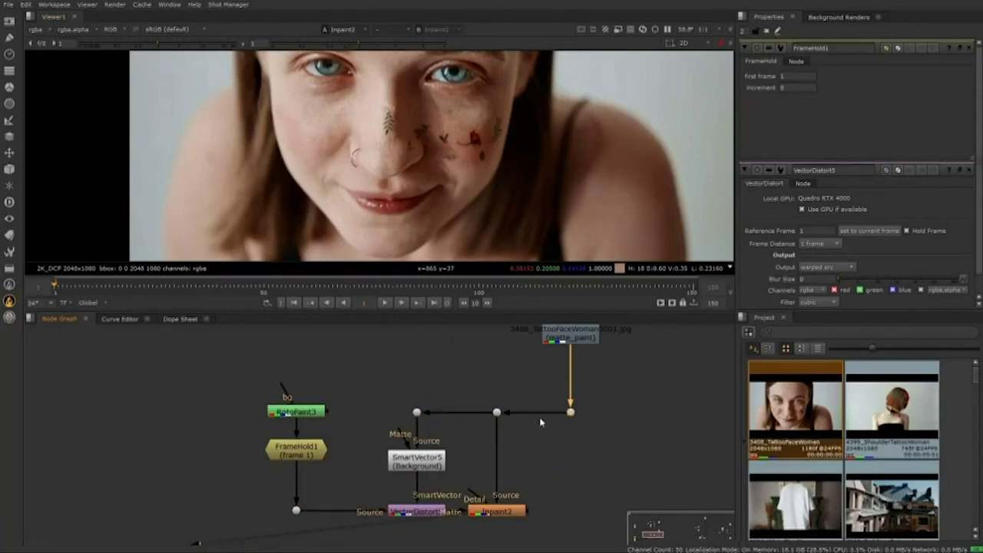
Remove the leftover Dot and place the face clip's Read3 directly above the Dot that feeds Inpaint's Source.
{"action": "scroll", "coordinate": [517, 418], "scroll_direction": "down", "scroll_amount": 3}
{"action": "left_click_drag", "start_coordinate": [529, 336], "coordinate": [518, 419]}
{"action": "left_click", "coordinate": [510, 440]}
{"action": "left_click_drag", "start_coordinate": [465, 334], "coordinate": [571, 463]}
{"action": "left_click_drag", "start_coordinate": [524, 374], "coordinate": [546, 419]}
{"action": "left_click", "coordinate": [567, 404]}
{"action": "scroll", "coordinate": [538, 415], "scroll_direction": "up", "scroll_amount": 3}
{"action": "left_click_drag", "start_coordinate": [536, 471], "coordinate": [532, 455]}
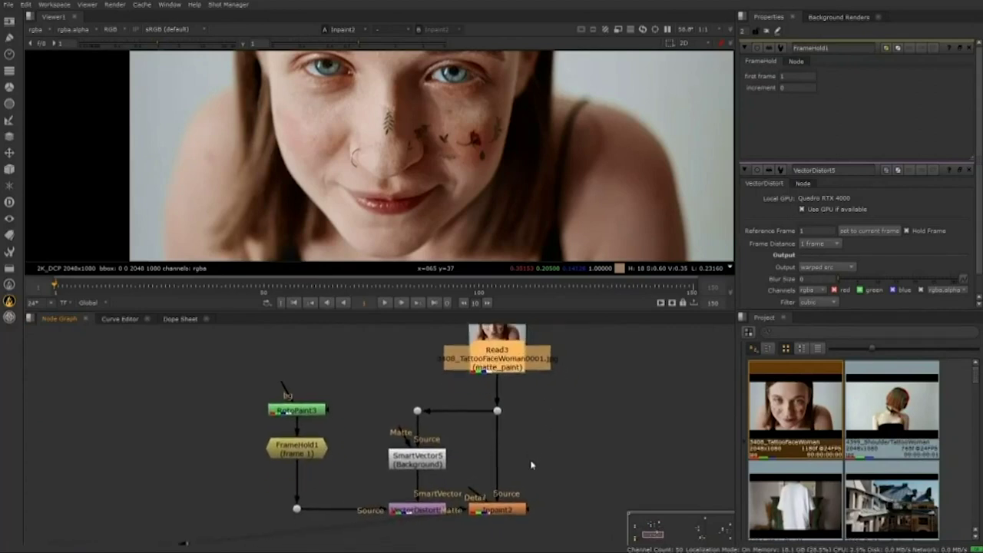
Play the Inpaint result through the clip to check the tattoo removal, stop playback and return to the first frame.
{"action": "left_click", "coordinate": [509, 514]}
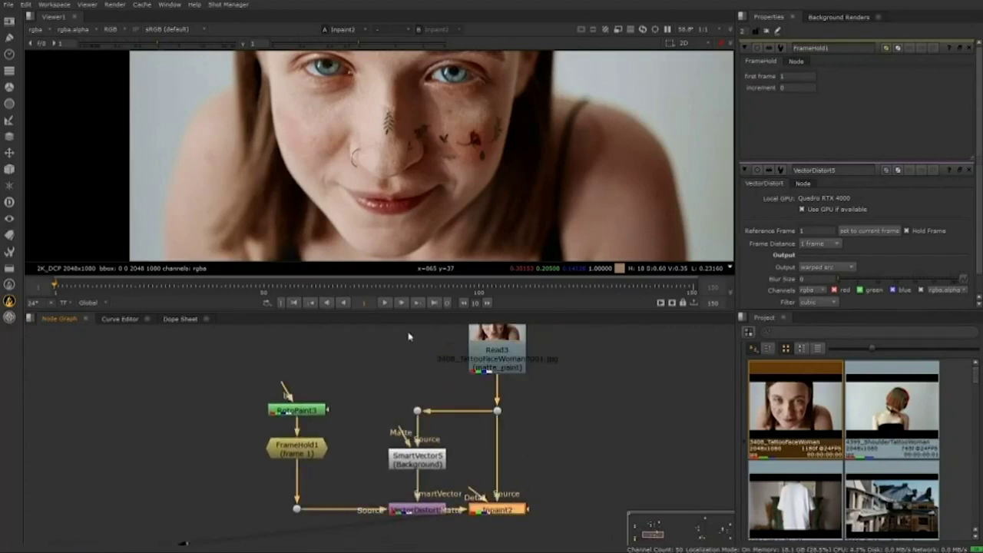
{"action": "left_click", "coordinate": [386, 306]}
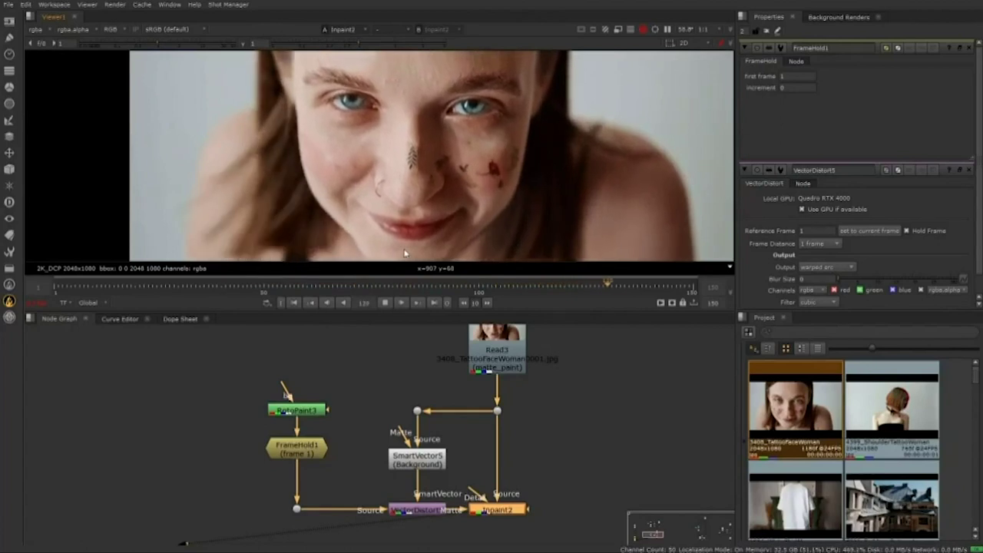
{"action": "left_click", "coordinate": [385, 302]}
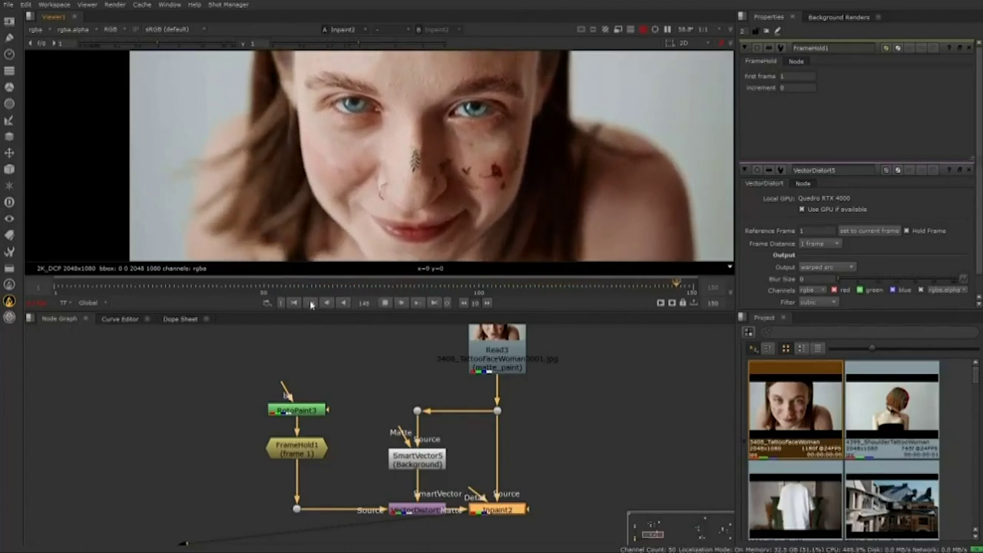
{"action": "left_click", "coordinate": [293, 303]}
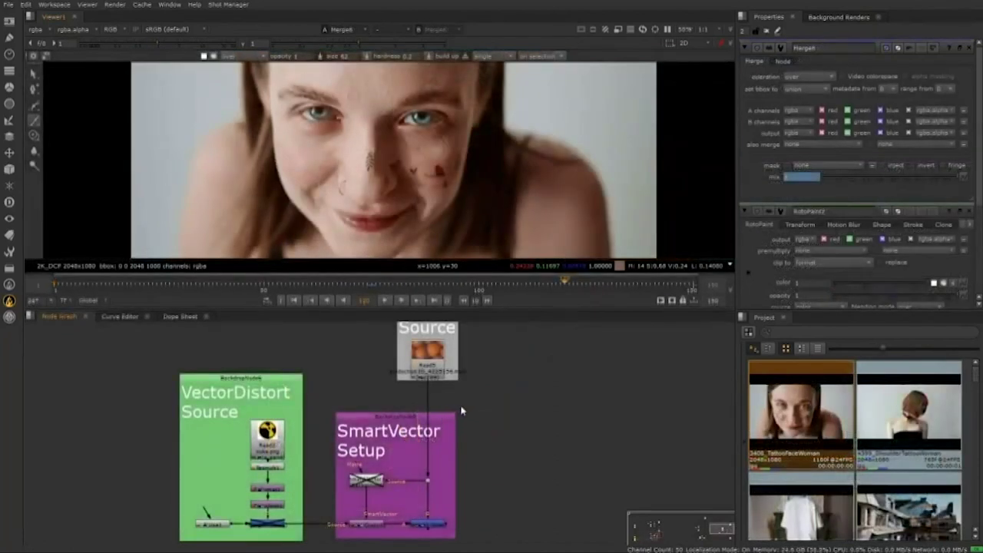
View the oranges clip from Read5 and play it with the whole frame in view.
{"action": "left_click_drag", "start_coordinate": [528, 394], "coordinate": [563, 387]}
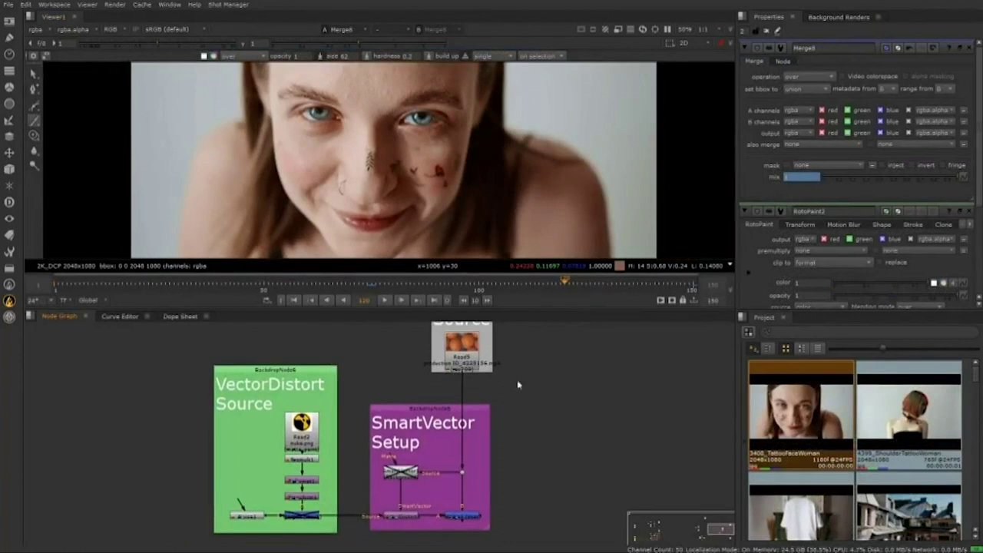
{"action": "left_click", "coordinate": [467, 364]}
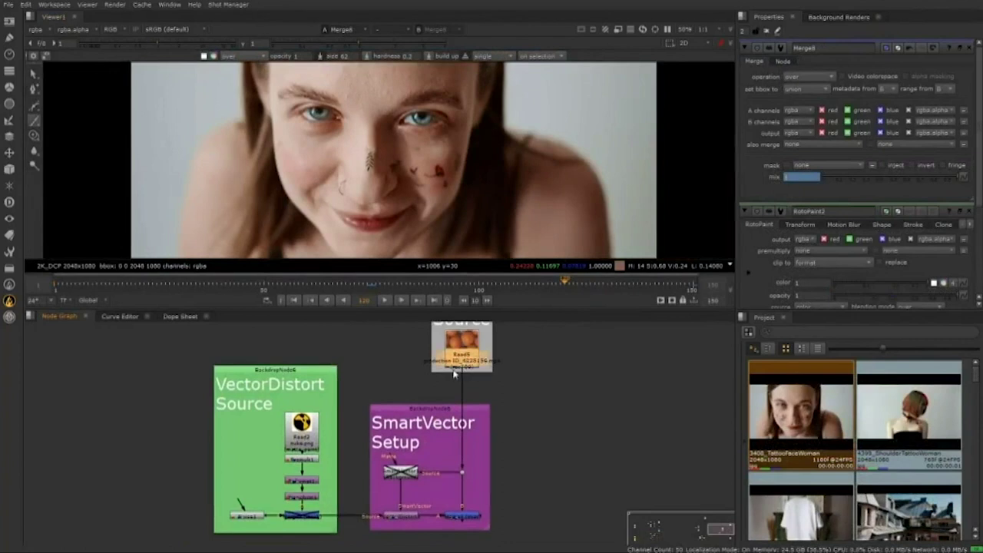
{"action": "key", "text": "1"}
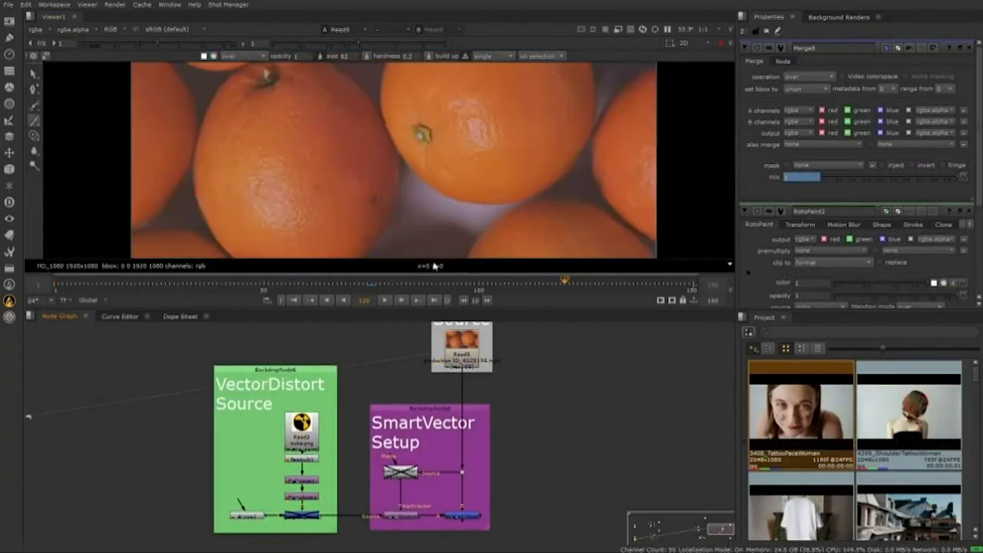
{"action": "left_click", "coordinate": [391, 302]}
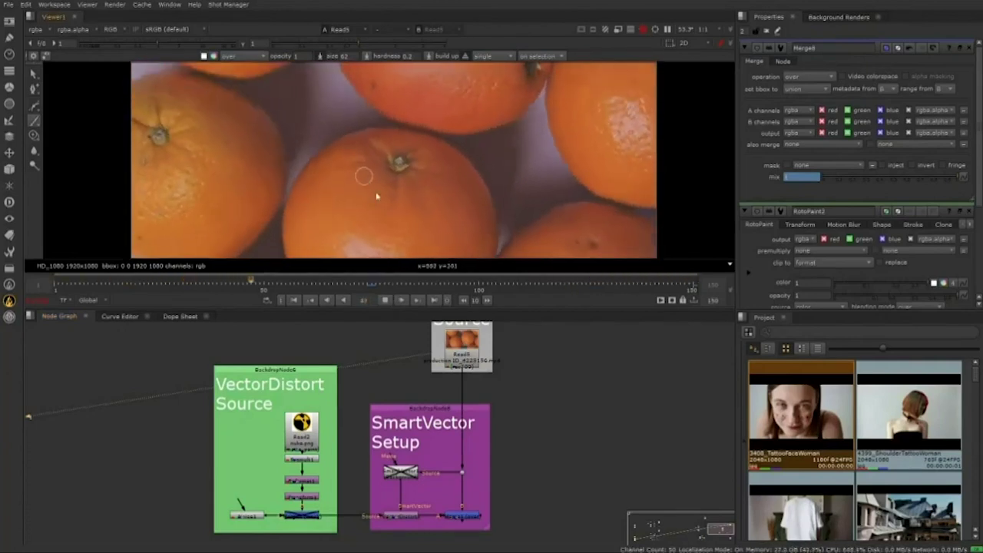
{"action": "scroll", "coordinate": [399, 183], "scroll_direction": "down", "scroll_amount": 2}
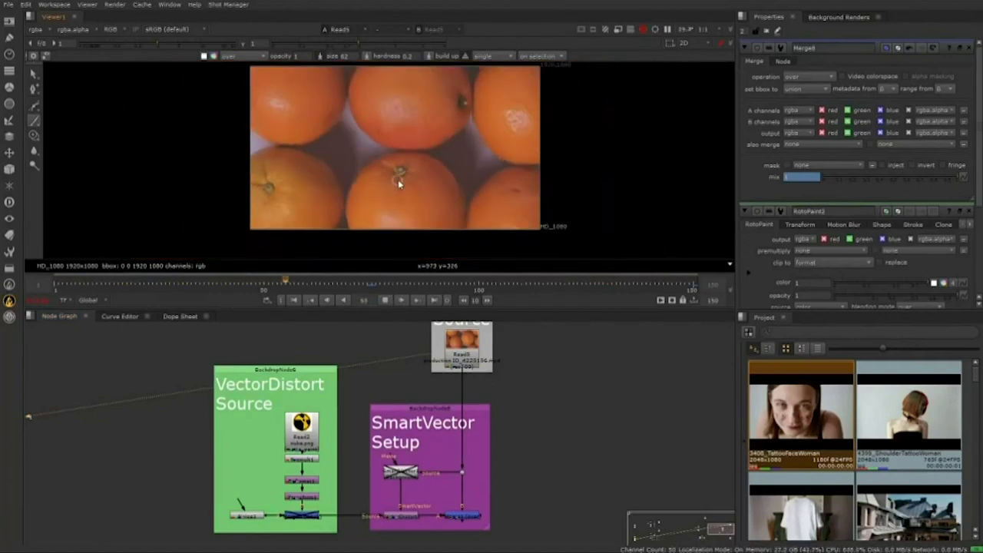
{"action": "left_click", "coordinate": [386, 301]}
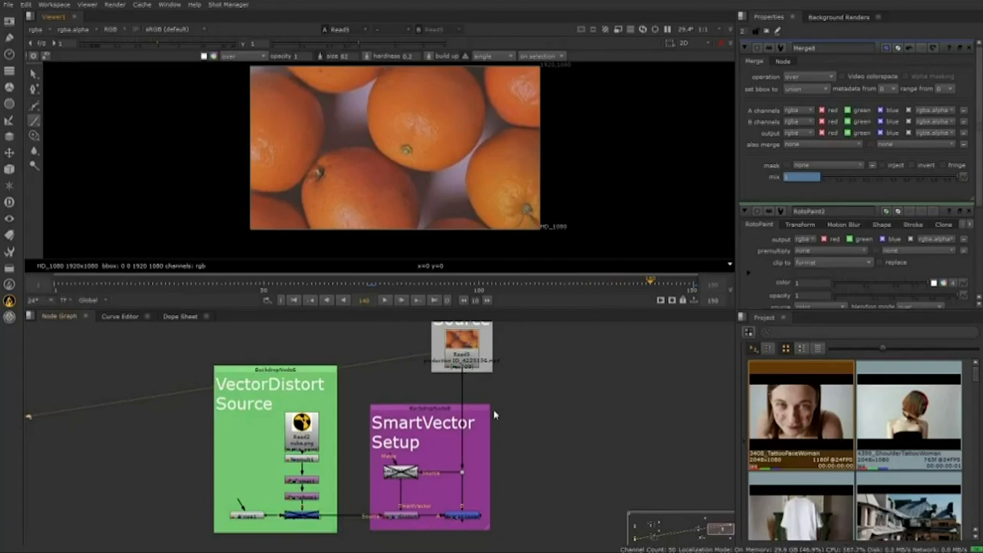
Enable the disabled SmartVector1 node in the SmartVector Setup backdrop.
{"action": "left_click", "coordinate": [402, 473]}
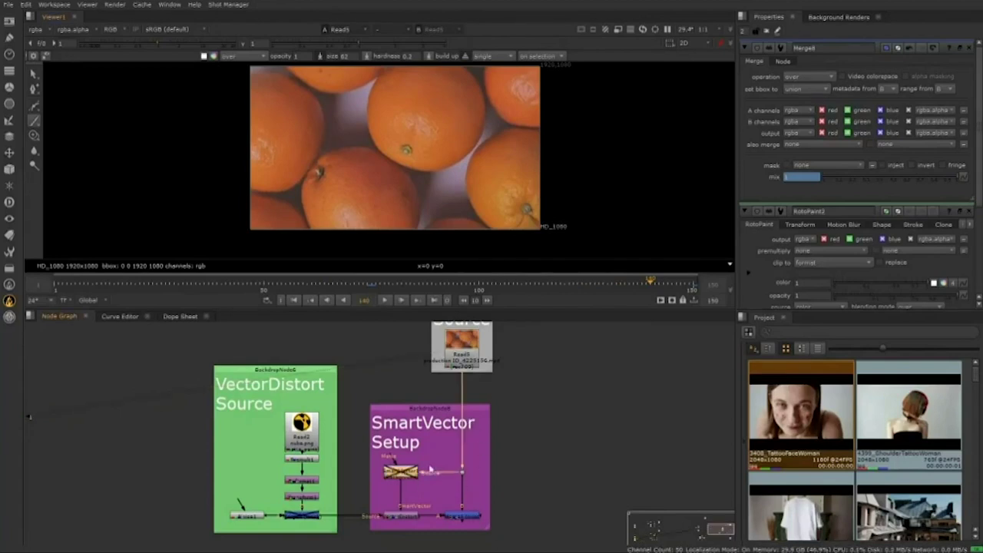
{"action": "key", "text": "d"}
{"action": "scroll", "coordinate": [416, 477], "scroll_direction": "up", "scroll_amount": 3}
{"action": "scroll", "coordinate": [415, 479], "scroll_direction": "down", "scroll_amount": 2}
{"action": "left_click_drag", "start_coordinate": [413, 524], "coordinate": [406, 486]}
{"action": "scroll", "coordinate": [479, 487], "scroll_direction": "up", "scroll_amount": 2}
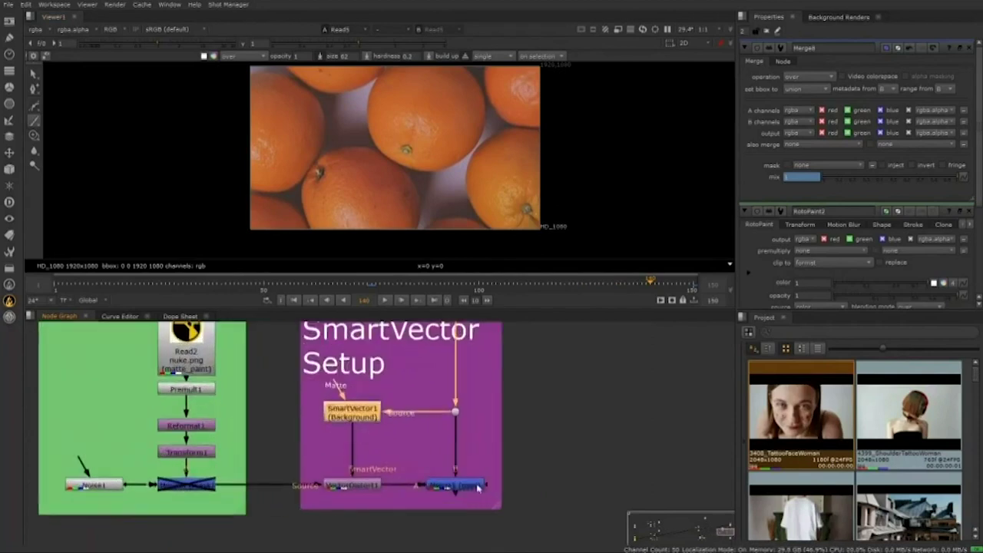
{"action": "scroll", "coordinate": [475, 466], "scroll_direction": "down", "scroll_amount": 2}
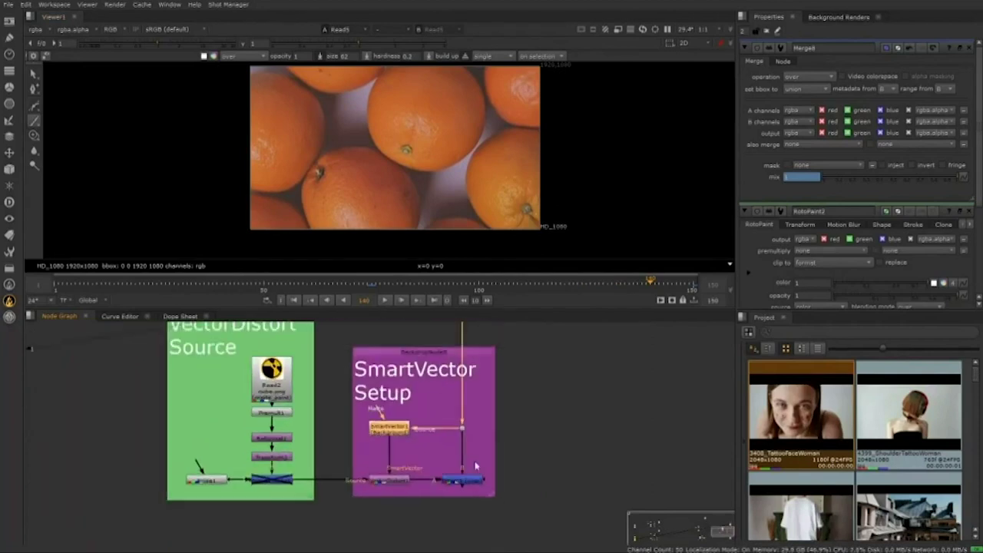
{"action": "left_click_drag", "start_coordinate": [475, 467], "coordinate": [532, 490]}
{"action": "left_click_drag", "start_coordinate": [346, 401], "coordinate": [351, 411]}
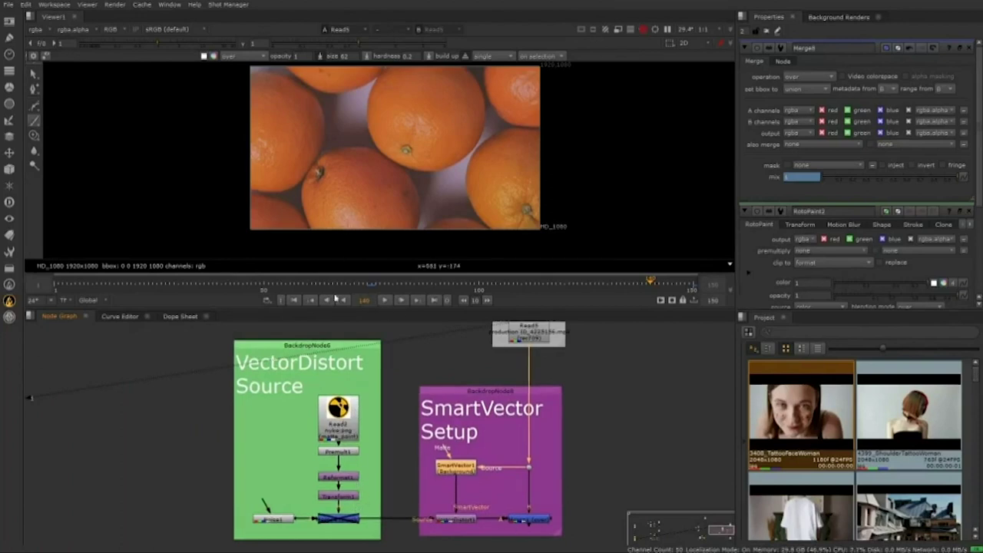
View Merge1 from the first frame and play the clip to check how the Nuke logo follows the orange.
{"action": "left_click", "coordinate": [294, 300]}
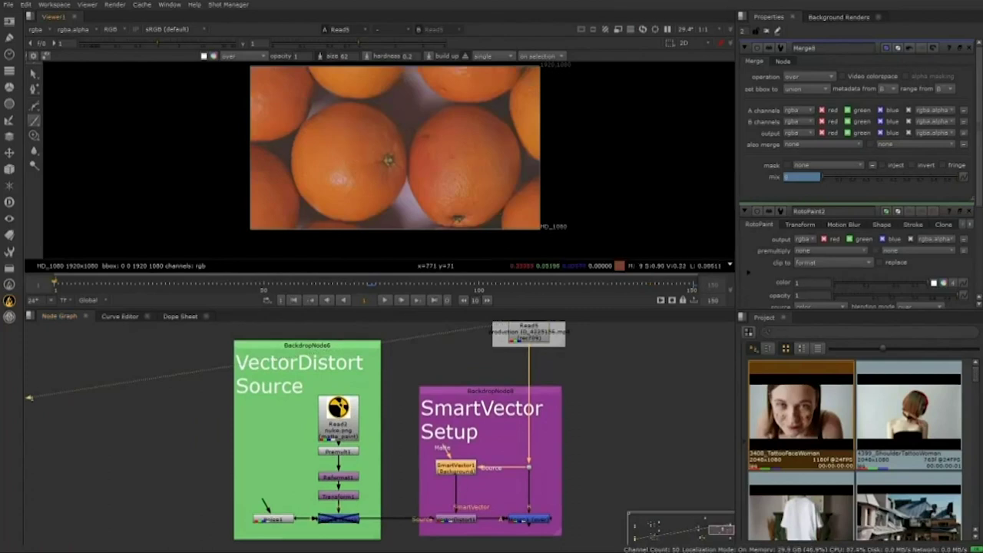
{"action": "left_click", "coordinate": [535, 523]}
{"action": "key", "text": "1"}
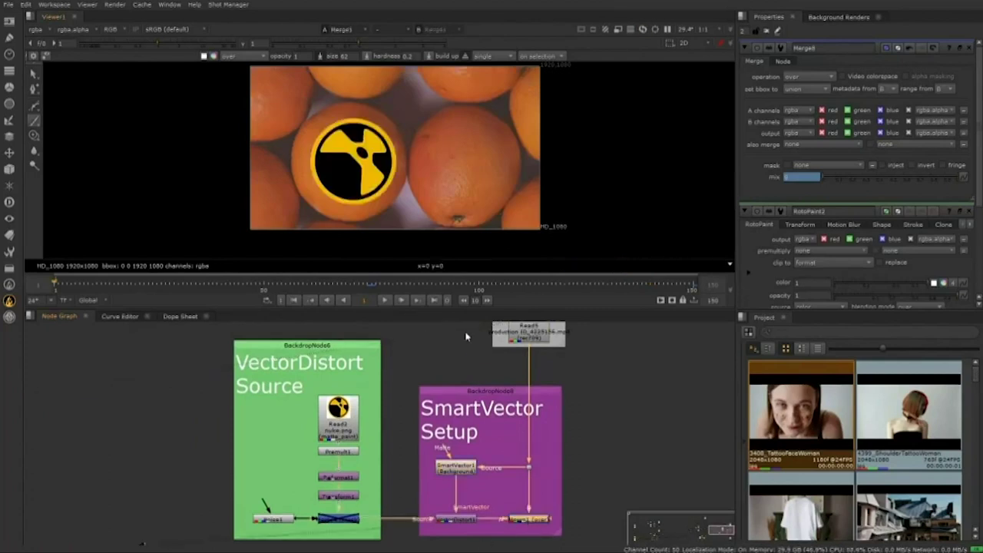
{"action": "left_click", "coordinate": [388, 301]}
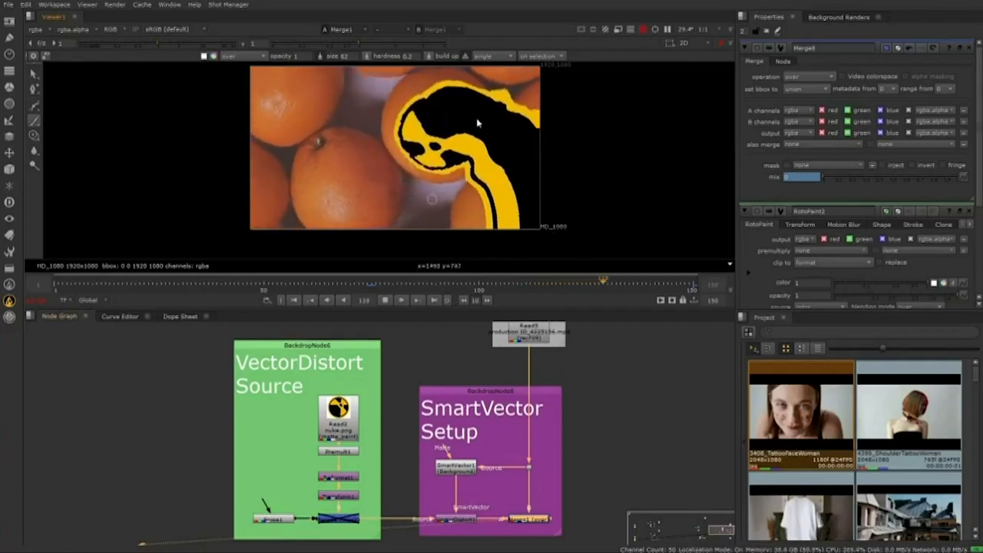
{"action": "left_click", "coordinate": [385, 301]}
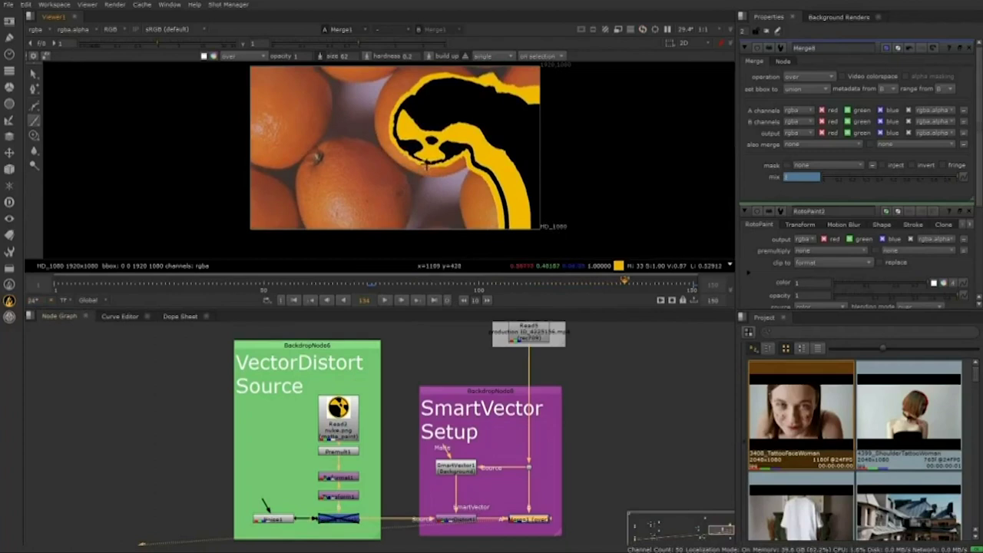
{"action": "scroll", "coordinate": [449, 161], "scroll_direction": "down", "scroll_amount": 2}
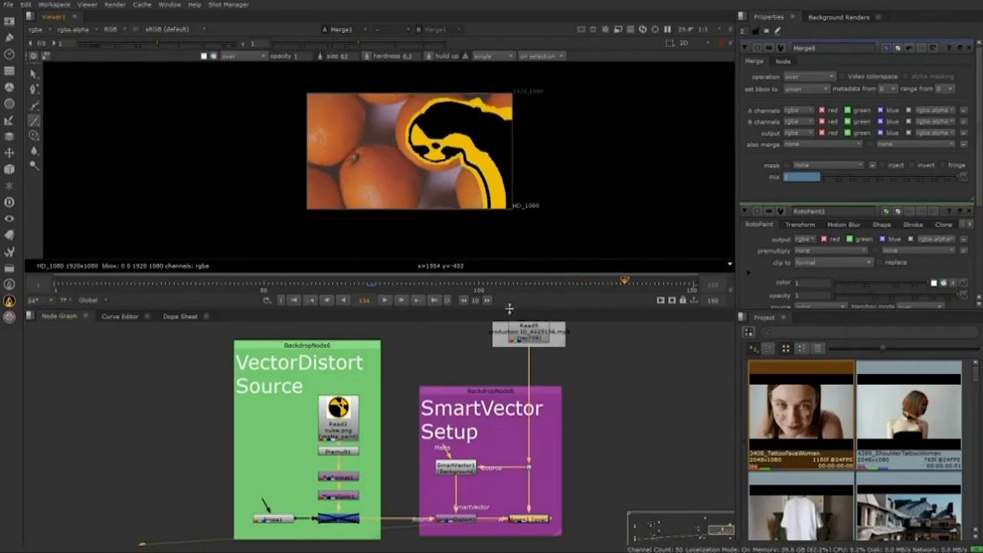
View the MultiVectorDistort group's output from the first frame and play the clip to check how the logo holds on the orange.
{"action": "left_click_drag", "start_coordinate": [566, 398], "coordinate": [450, 351]}
{"action": "scroll", "coordinate": [419, 411], "scroll_direction": "down", "scroll_amount": 3}
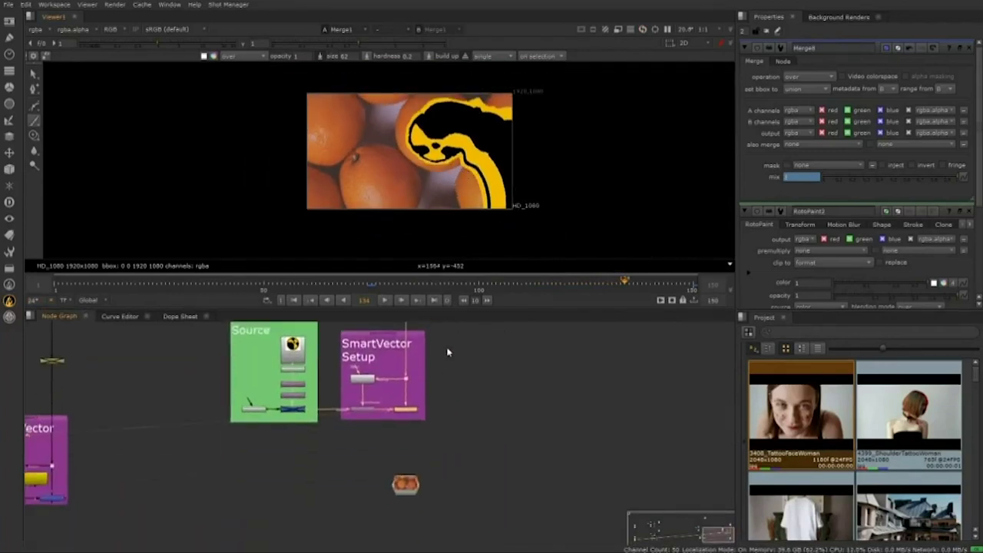
{"action": "scroll", "coordinate": [448, 450], "scroll_direction": "up", "scroll_amount": 2}
{"action": "left_click", "coordinate": [394, 506]}
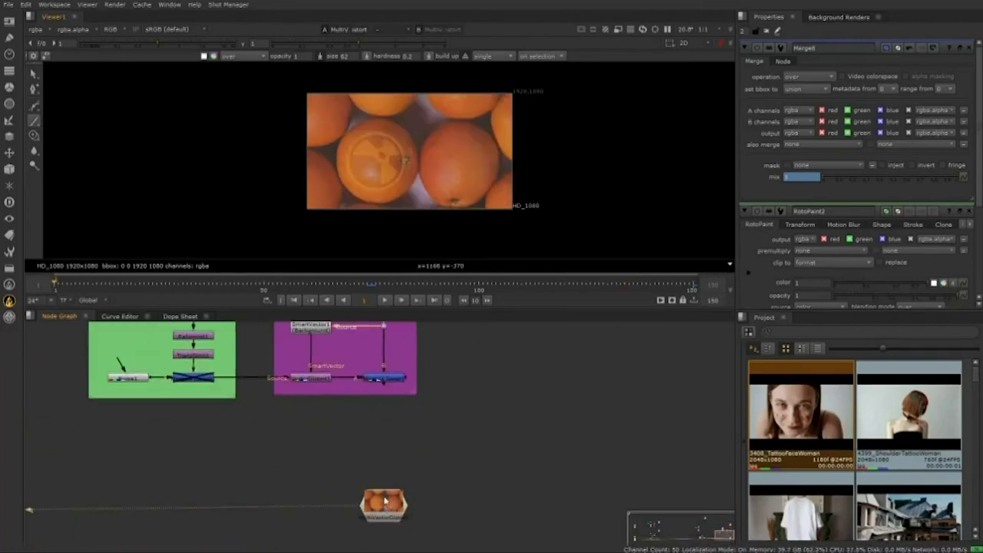
{"action": "scroll", "coordinate": [432, 178], "scroll_direction": "up", "scroll_amount": 4}
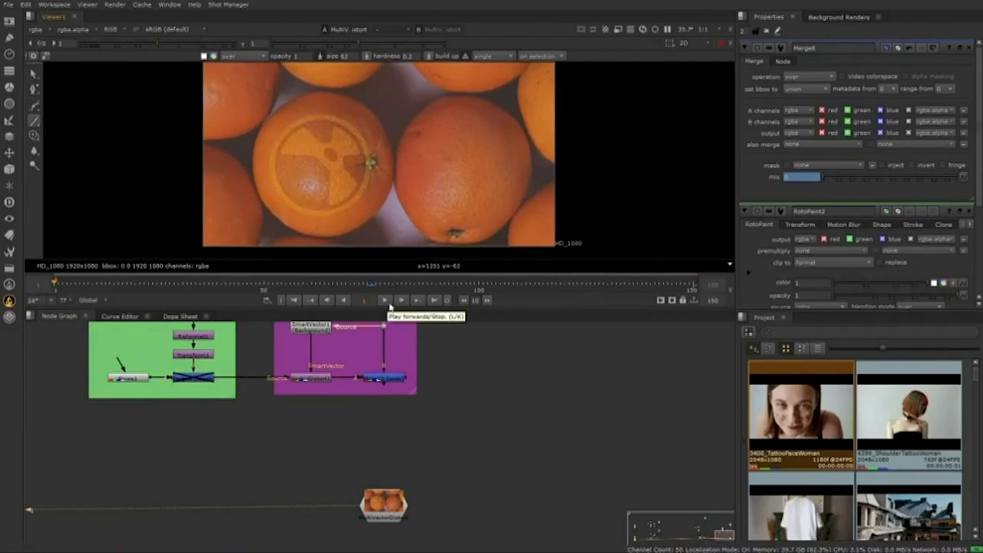
{"action": "left_click", "coordinate": [390, 305]}
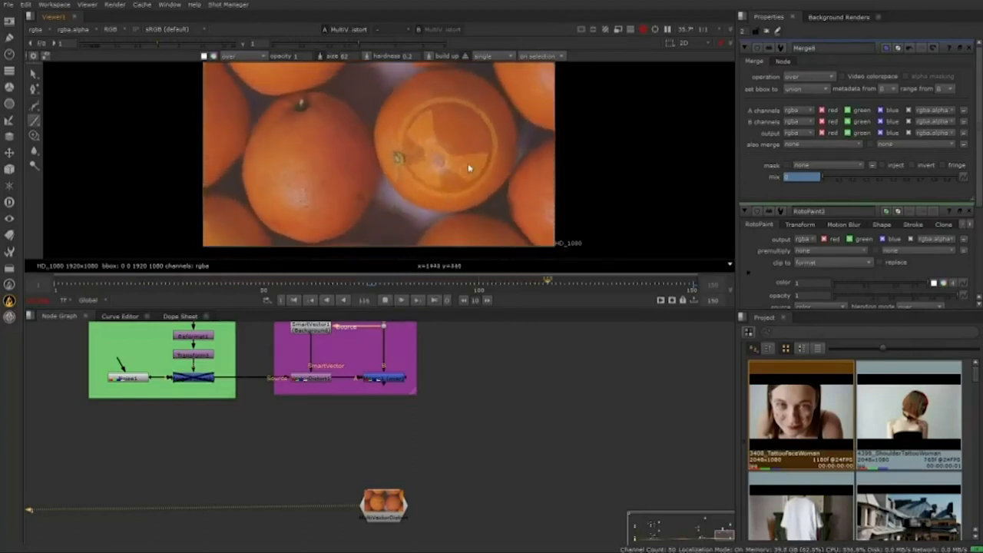
{"action": "scroll", "coordinate": [468, 163], "scroll_direction": "down", "scroll_amount": 2}
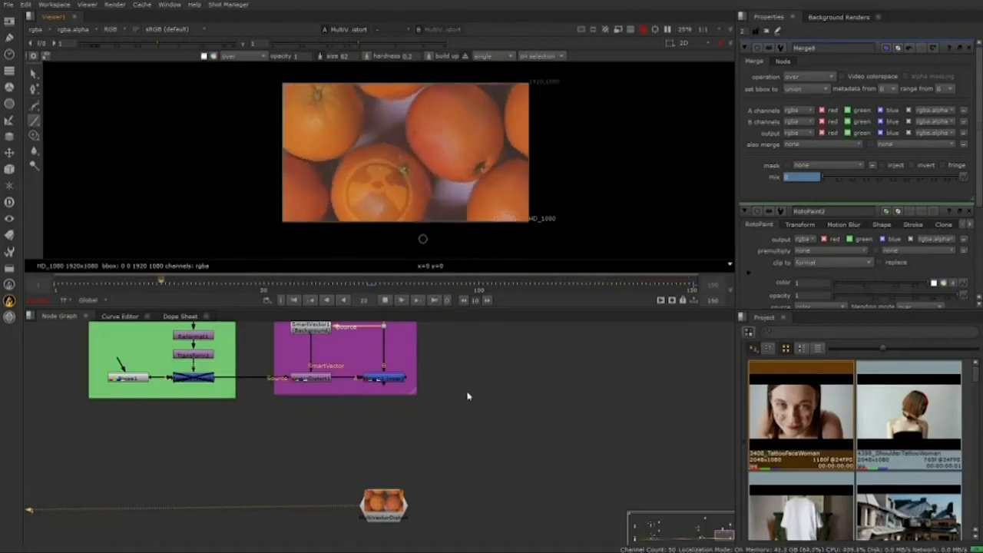
Open the MultiVectorDistort group's internal node graph, examine its chain of Transform, VectorDistort and Merge nodes, and return to the main node graph.
{"action": "left_click_drag", "start_coordinate": [384, 483], "coordinate": [384, 457]}
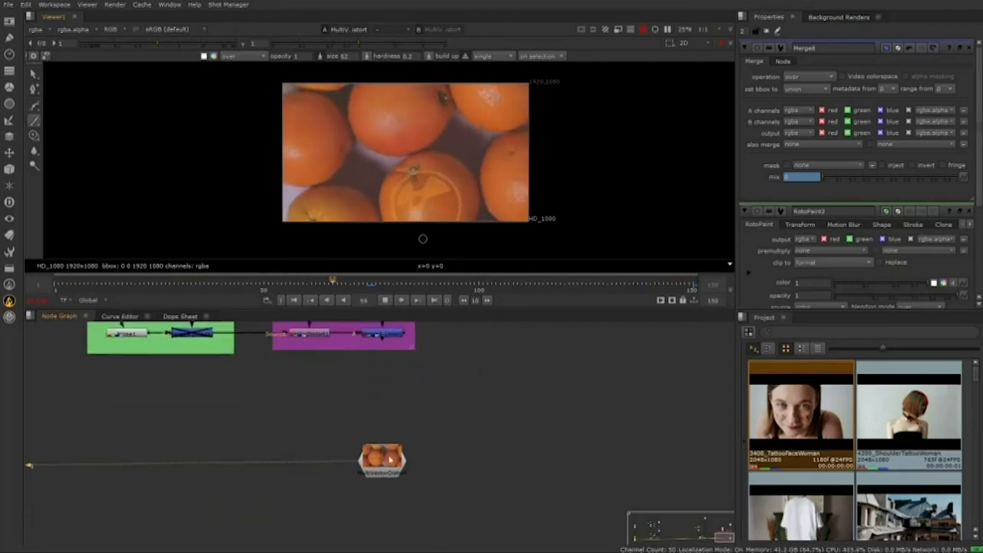
{"action": "left_click", "coordinate": [384, 460]}
{"action": "key", "text": "ctrl+Return"}
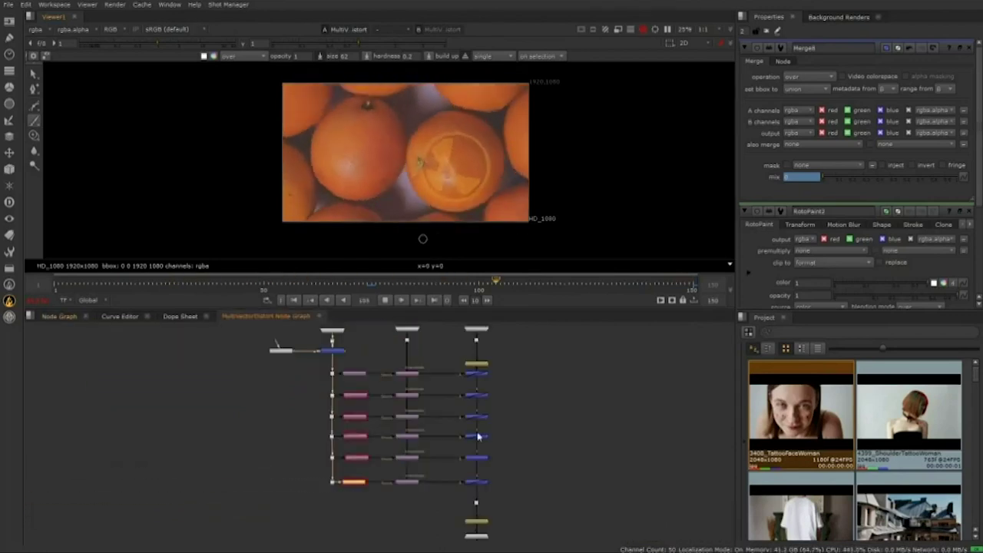
{"action": "scroll", "coordinate": [473, 419], "scroll_direction": "up", "scroll_amount": 3}
{"action": "scroll", "coordinate": [421, 420], "scroll_direction": "up", "scroll_amount": 1}
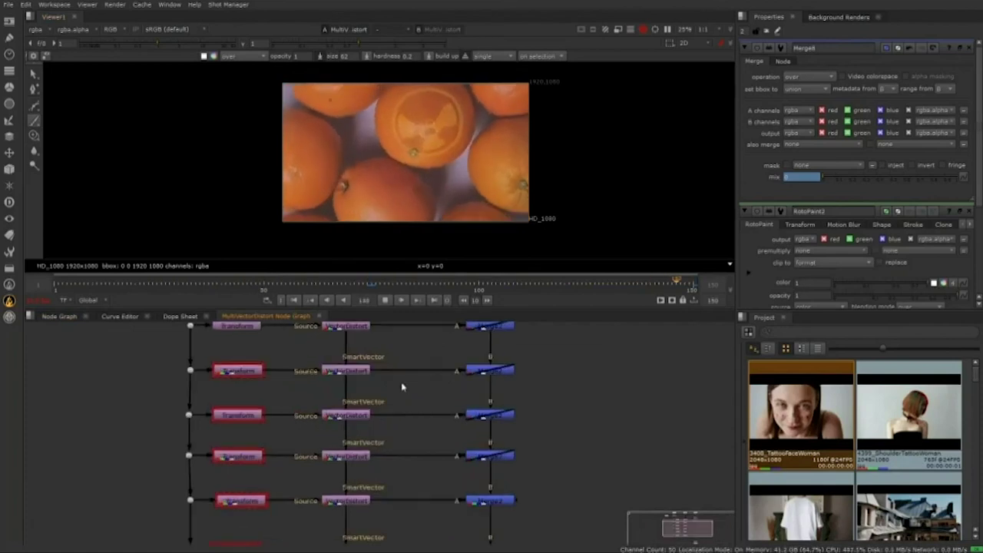
{"action": "scroll", "coordinate": [402, 388], "scroll_direction": "down", "scroll_amount": 1}
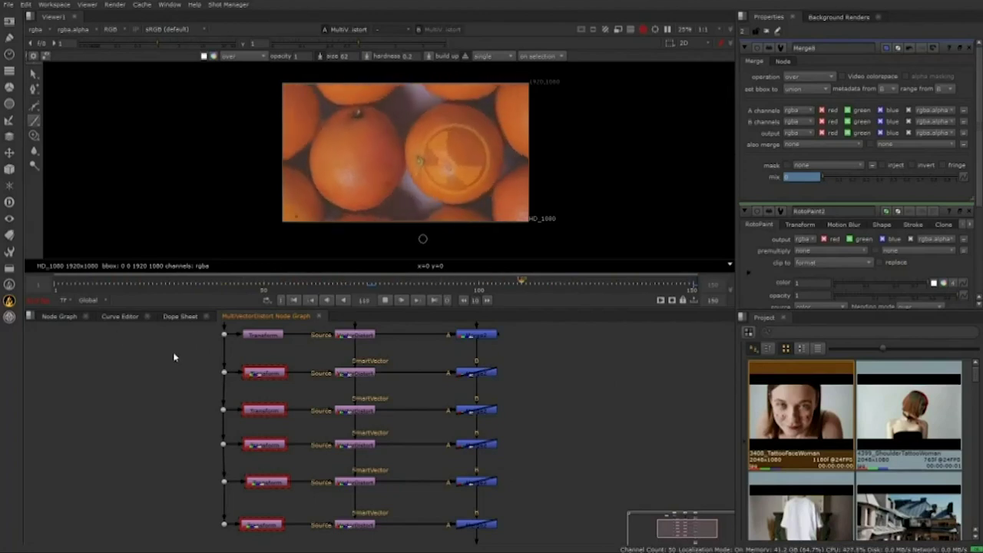
{"action": "scroll", "coordinate": [539, 377], "scroll_direction": "down", "scroll_amount": 2}
{"action": "left_click_drag", "start_coordinate": [279, 380], "coordinate": [244, 412]}
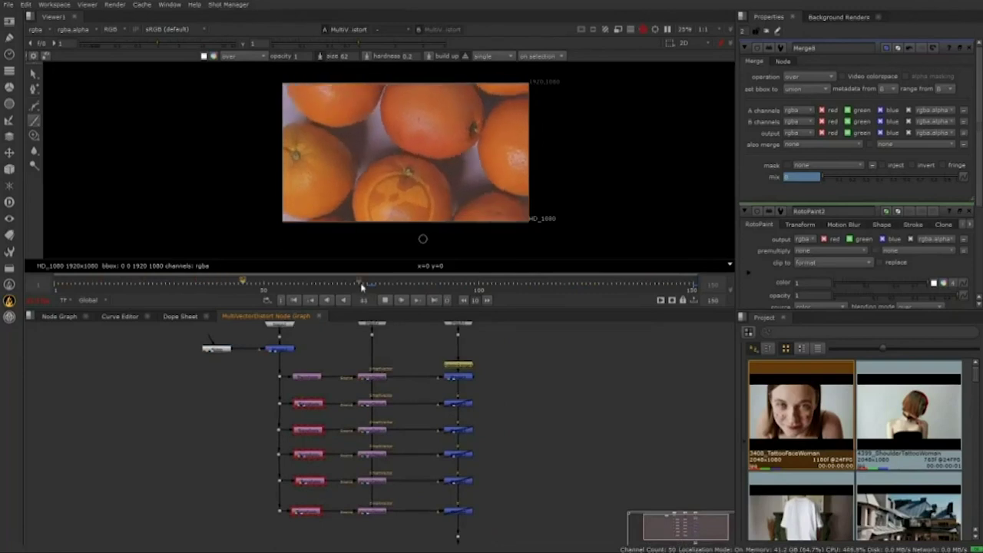
{"action": "left_click", "coordinate": [319, 316]}
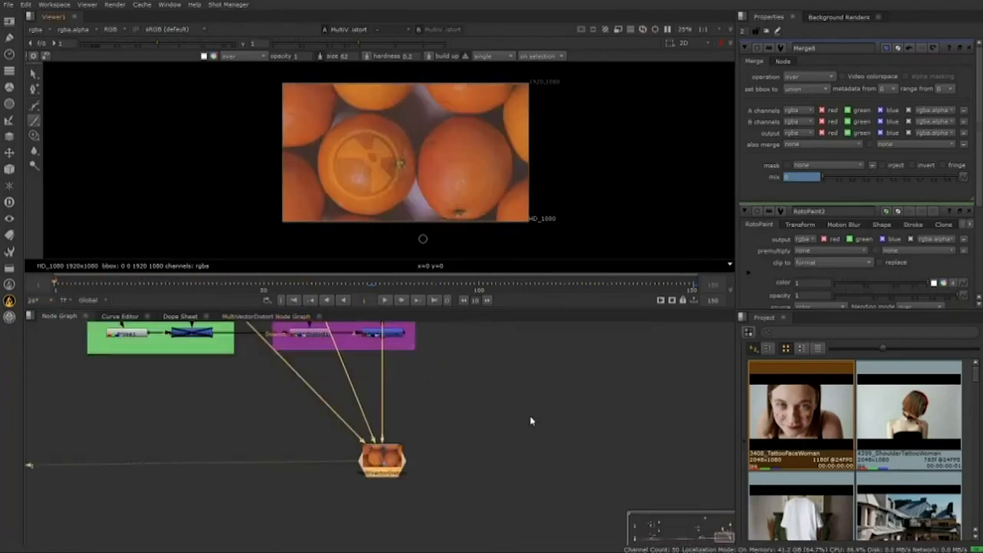
Switch to the Compositing workspace and open the VectorCornerPinExamples comp from the SV_Webinar_2020 timeline.
{"action": "scroll", "coordinate": [444, 417], "scroll_direction": "up", "scroll_amount": 5}
{"action": "left_click_drag", "start_coordinate": [355, 411], "coordinate": [455, 477]}
{"action": "left_click_drag", "start_coordinate": [174, 358], "coordinate": [339, 387]}
{"action": "scroll", "coordinate": [318, 407], "scroll_direction": "up", "scroll_amount": 4}
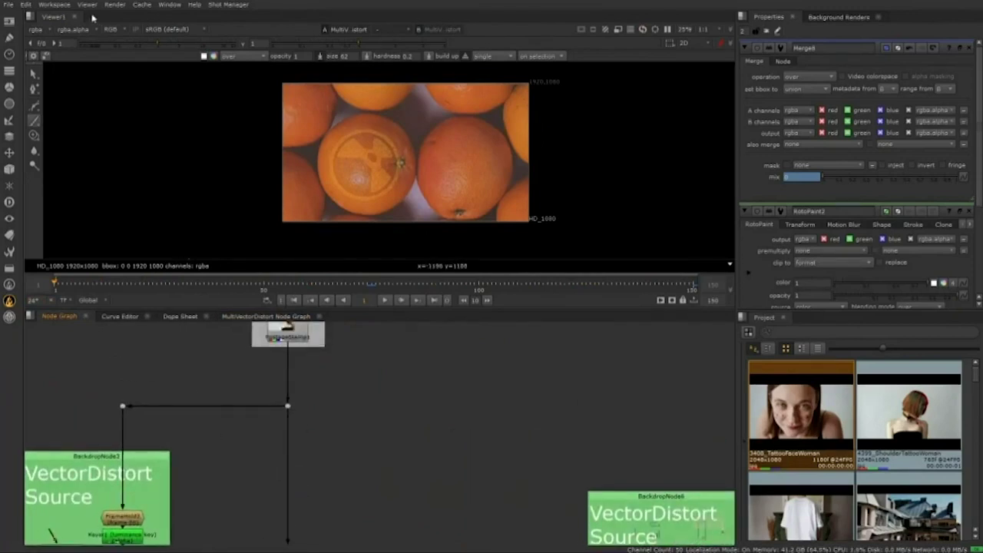
{"action": "left_click", "coordinate": [54, 5]}
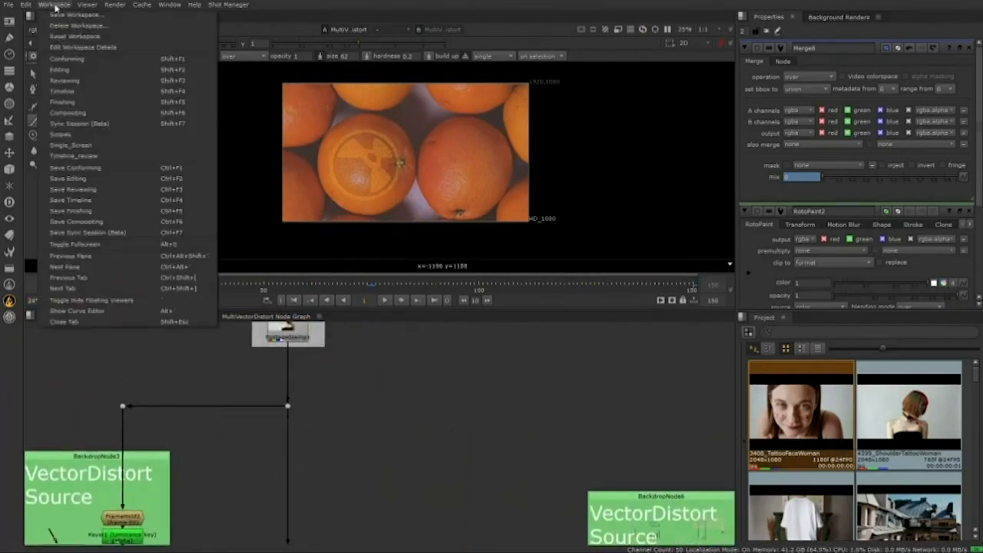
{"action": "left_click", "coordinate": [97, 112]}
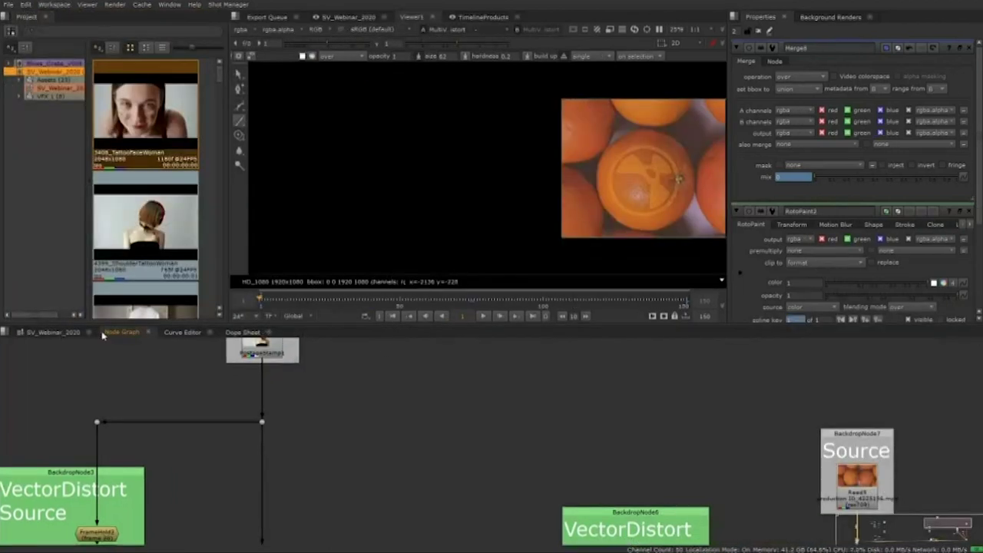
{"action": "left_click", "coordinate": [68, 333]}
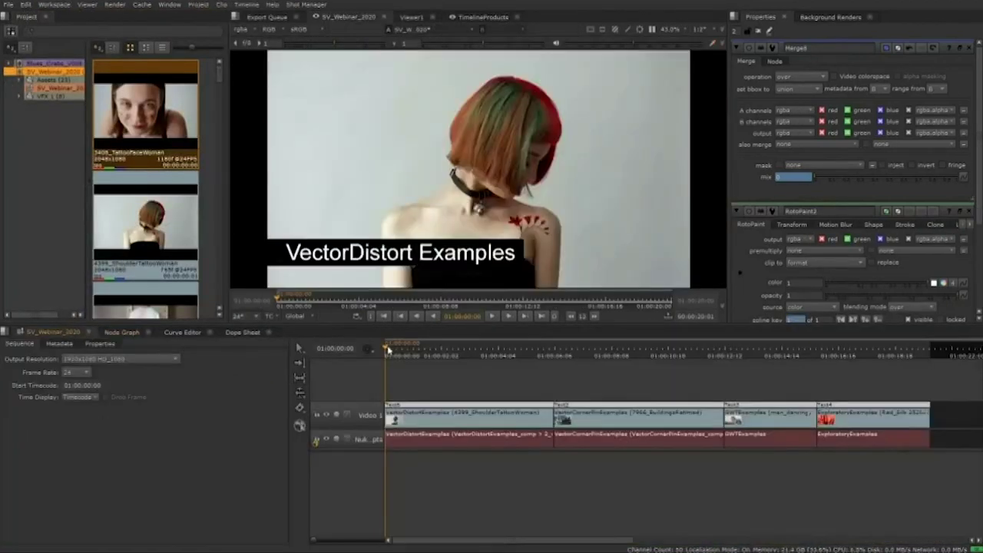
{"action": "left_click_drag", "start_coordinate": [390, 347], "coordinate": [654, 358]}
{"action": "double_click", "coordinate": [624, 436]}
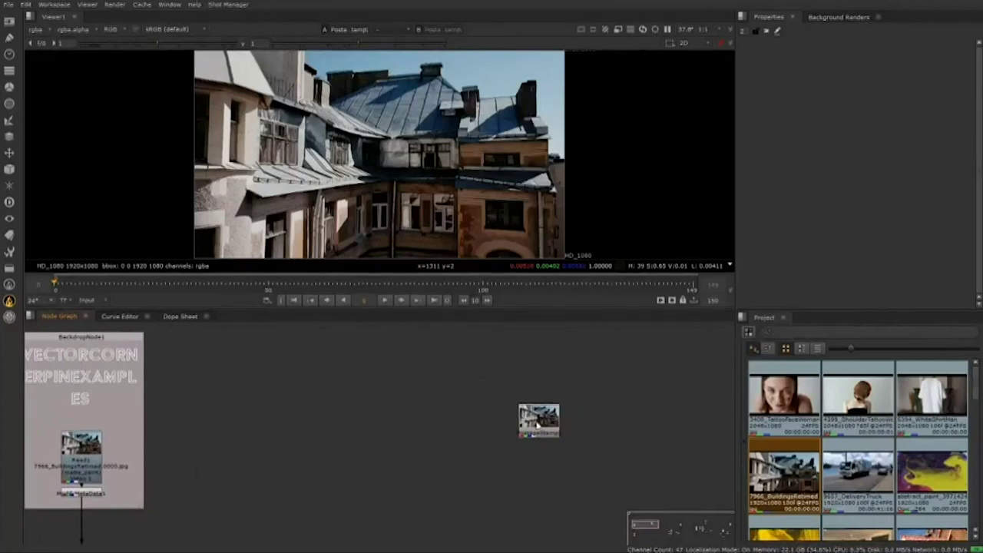
View the buildings clip full screen, play it through, and go to frame 130, where the blank wall faces the camera.
{"action": "left_click", "coordinate": [537, 425]}
{"action": "key", "text": "1"}
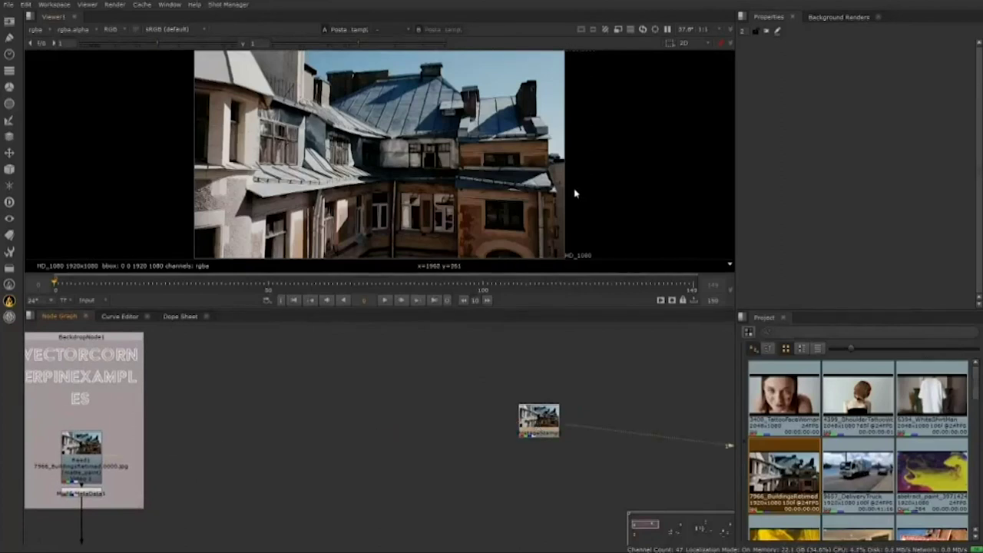
{"action": "key", "text": "space"}
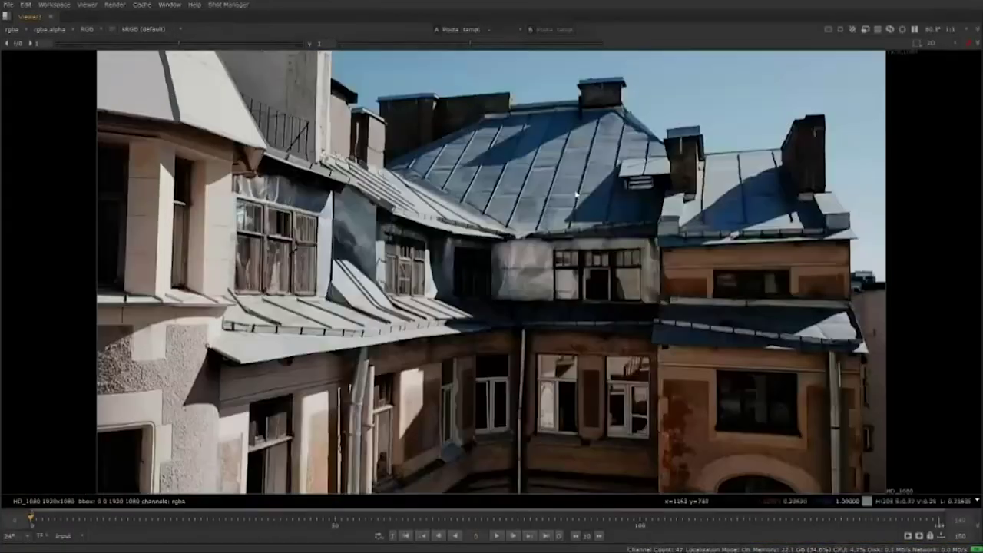
{"action": "left_click", "coordinate": [497, 536]}
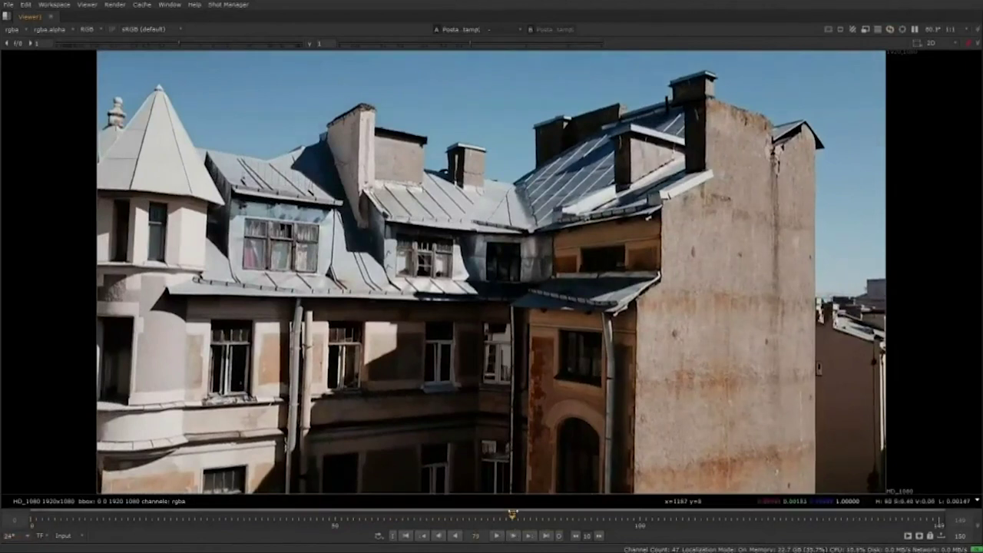
{"action": "left_click_drag", "start_coordinate": [513, 517], "coordinate": [824, 538]}
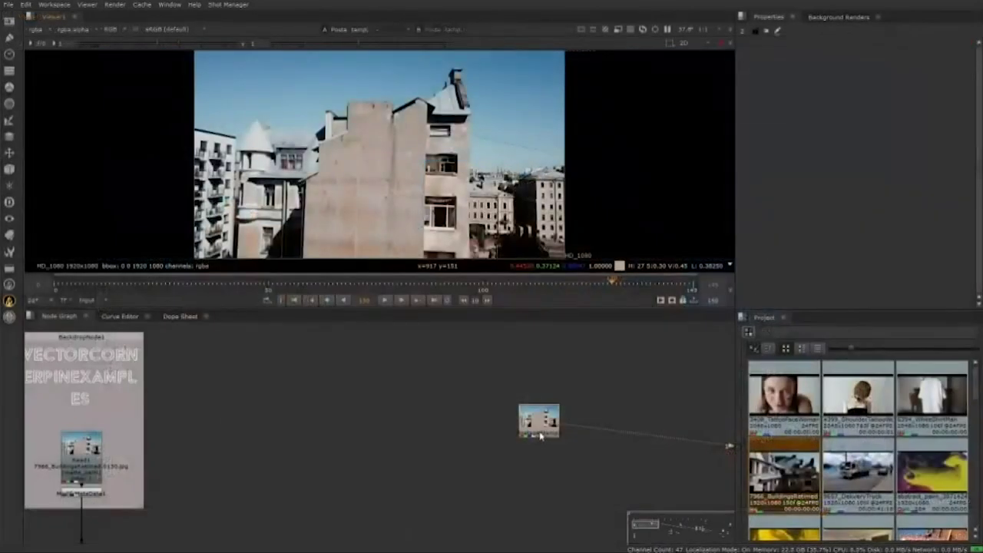
Add a SmartVector node with its Source connected to the buildings postage stamp and place it beside the clip.
{"action": "left_click_drag", "start_coordinate": [540, 433], "coordinate": [531, 412]}
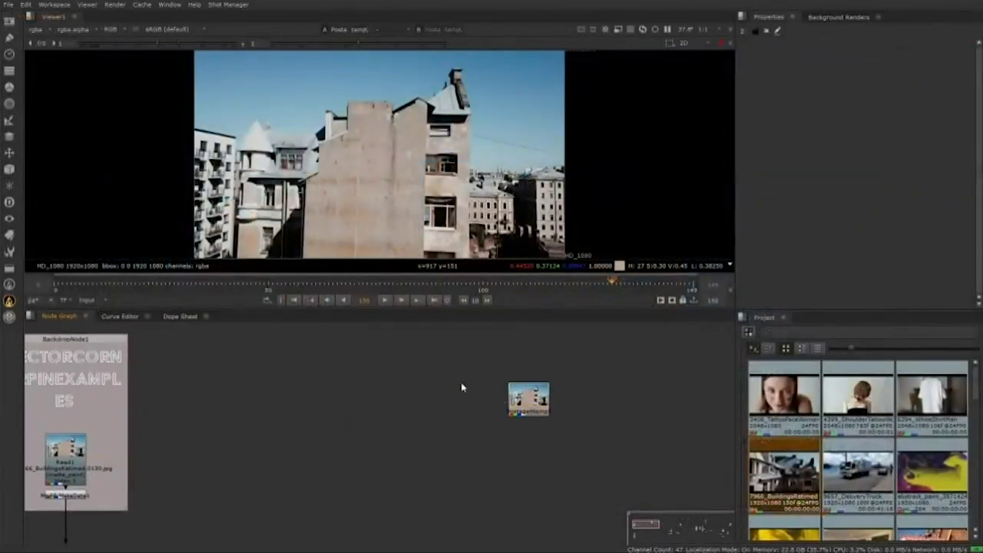
{"action": "key", "text": "Tab"}
{"action": "type", "text": "smartv"}
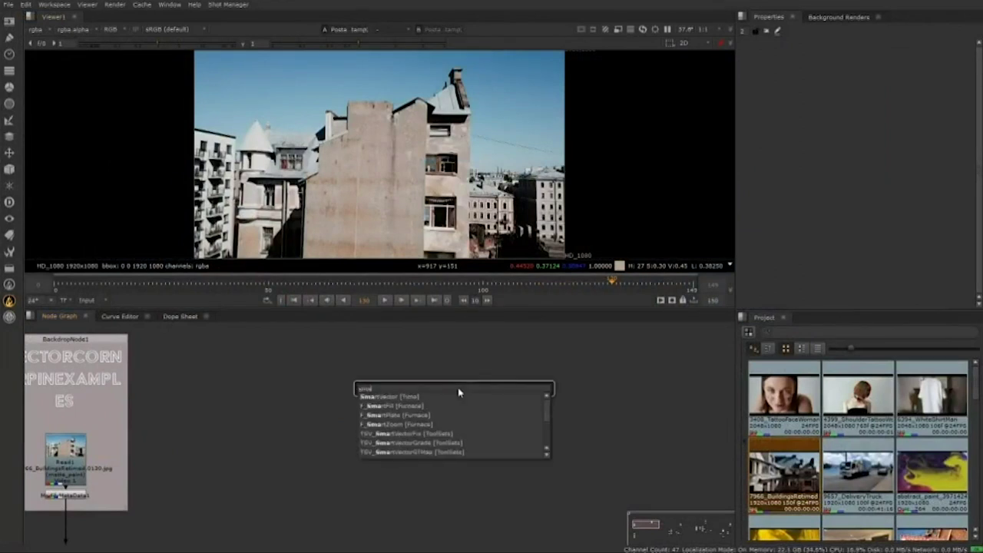
{"action": "key", "text": "Return"}
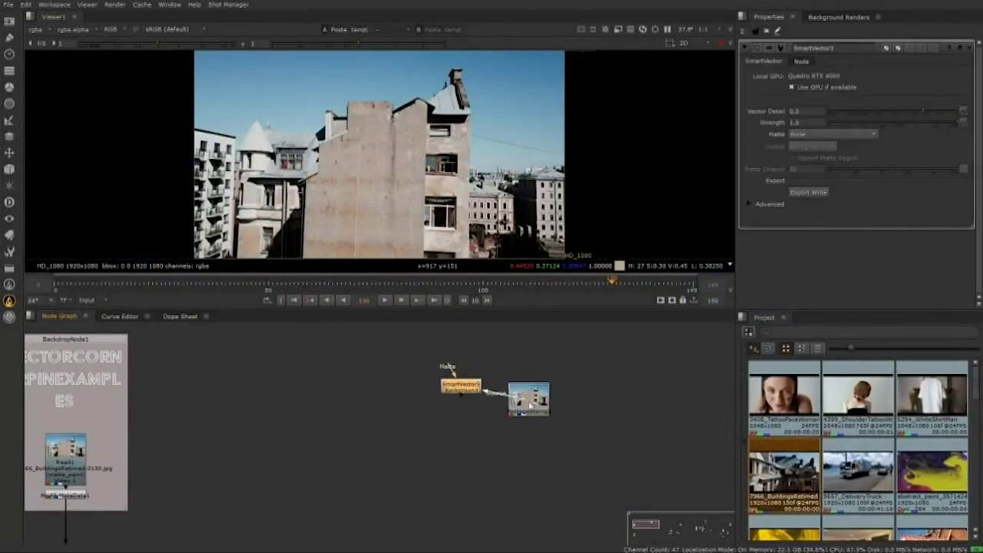
{"action": "left_click_drag", "start_coordinate": [467, 388], "coordinate": [431, 408]}
Add a VectorCornerPin fed by the SmartVector node and merge it over the buildings clip.
{"action": "key", "text": "Tab"}
{"action": "type", "text": "vec"}
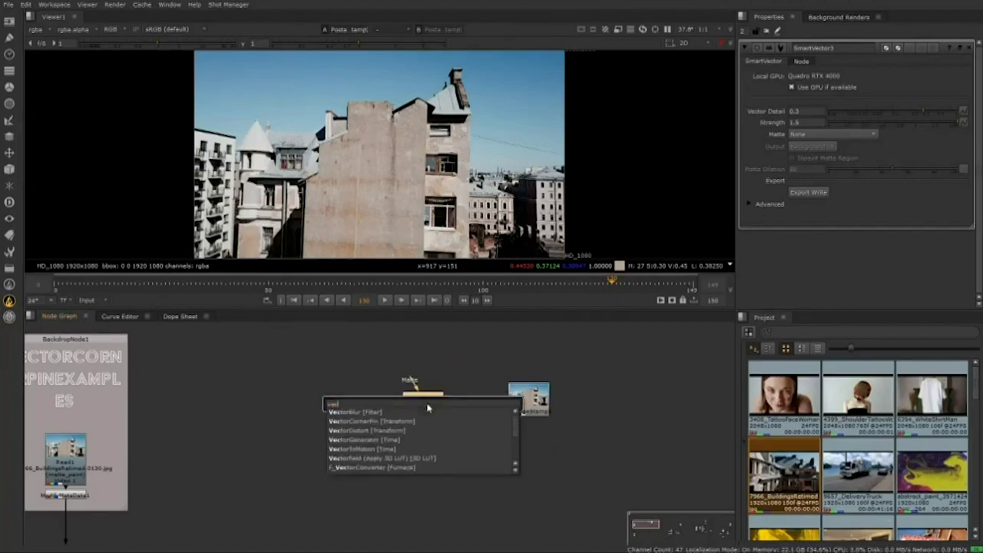
{"action": "left_click", "coordinate": [381, 421]}
{"action": "left_click_drag", "start_coordinate": [431, 451], "coordinate": [432, 457]}
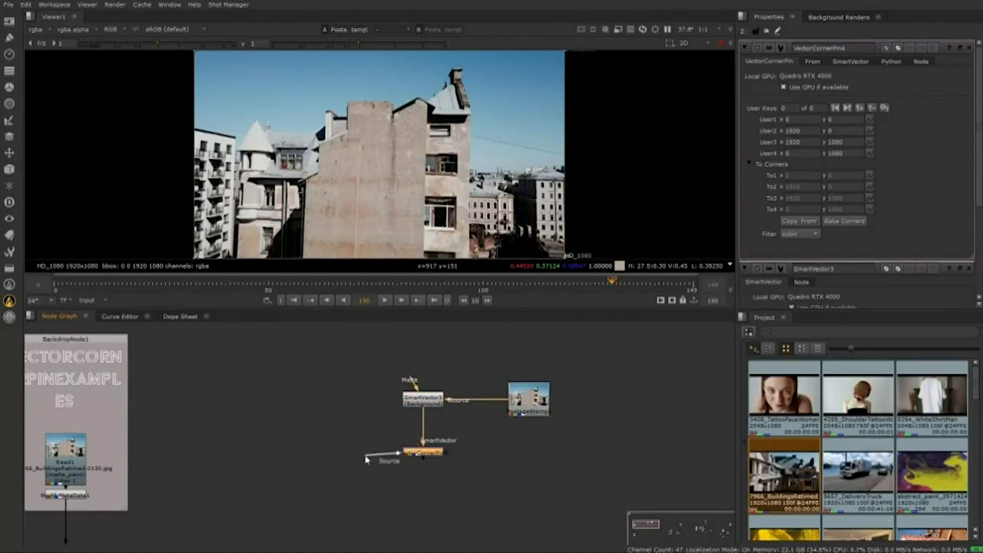
{"action": "left_click_drag", "start_coordinate": [366, 460], "coordinate": [430, 455]}
{"action": "key", "text": "m"}
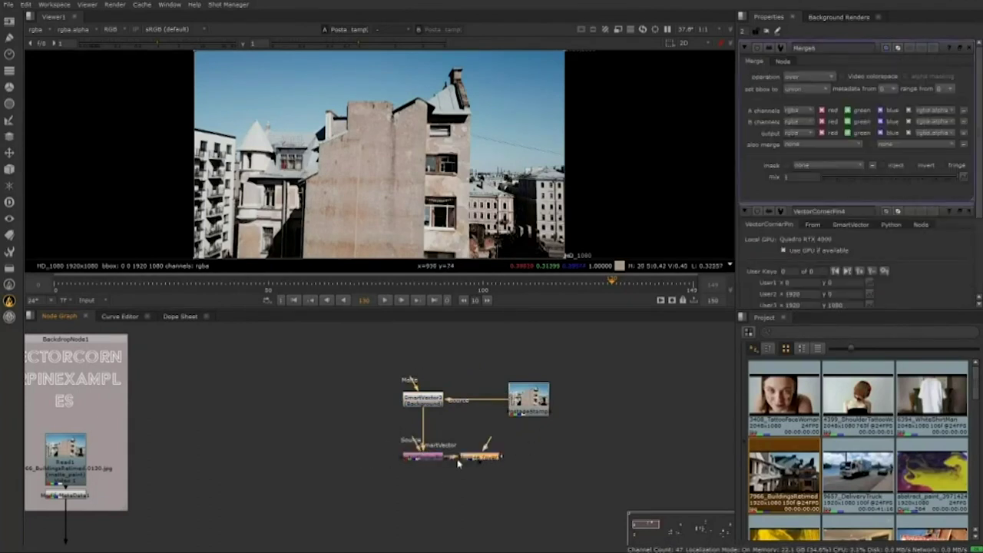
{"action": "left_click_drag", "start_coordinate": [459, 463], "coordinate": [524, 460]}
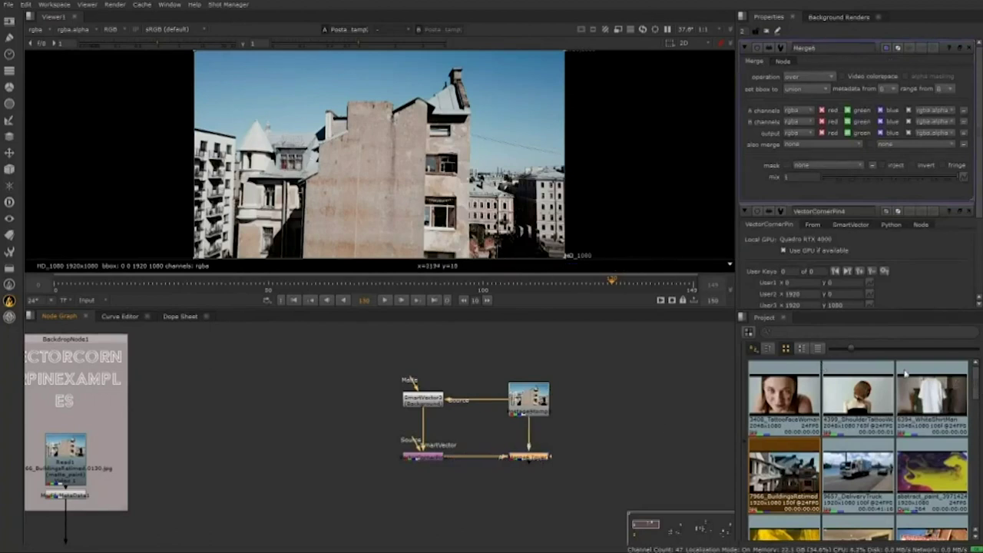
Bring the monaLisa image from the project into the node graph, connect it to the VectorCornerPin's Source, and view the whole picture.
{"action": "left_click_drag", "start_coordinate": [974, 393], "coordinate": [876, 431]}
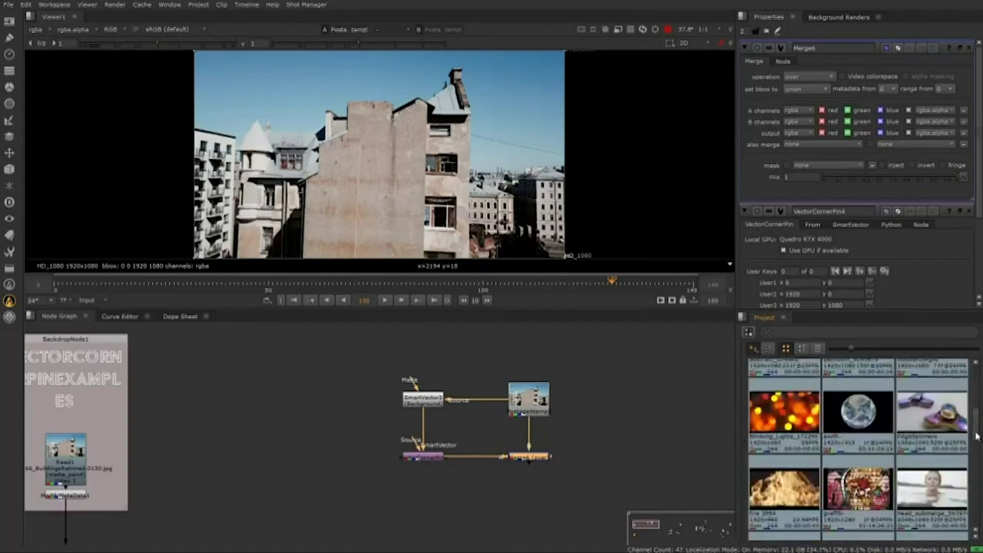
{"action": "left_click_drag", "start_coordinate": [977, 436], "coordinate": [972, 480]}
{"action": "left_click", "coordinate": [771, 416]}
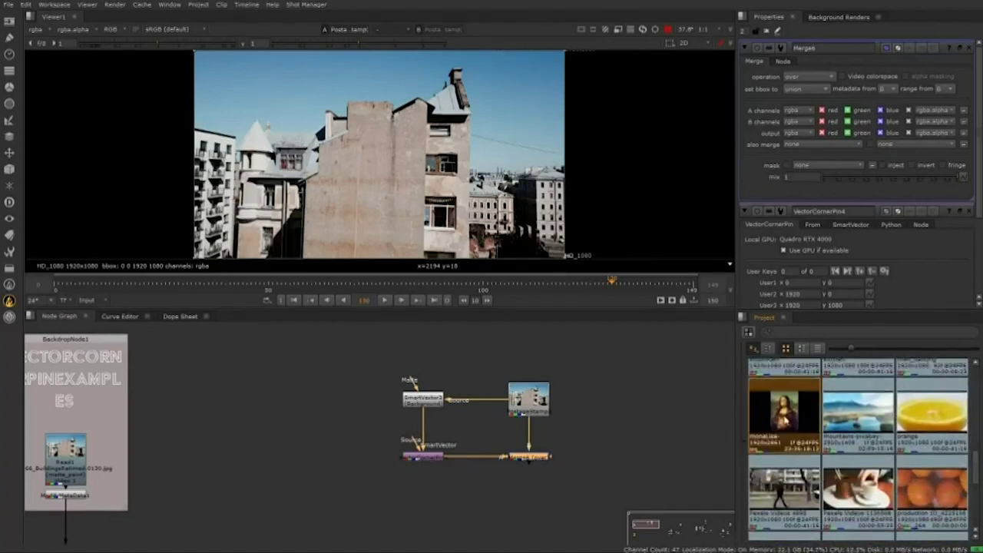
{"action": "left_click_drag", "start_coordinate": [785, 415], "coordinate": [341, 459]}
{"action": "double_click", "coordinate": [340, 458]}
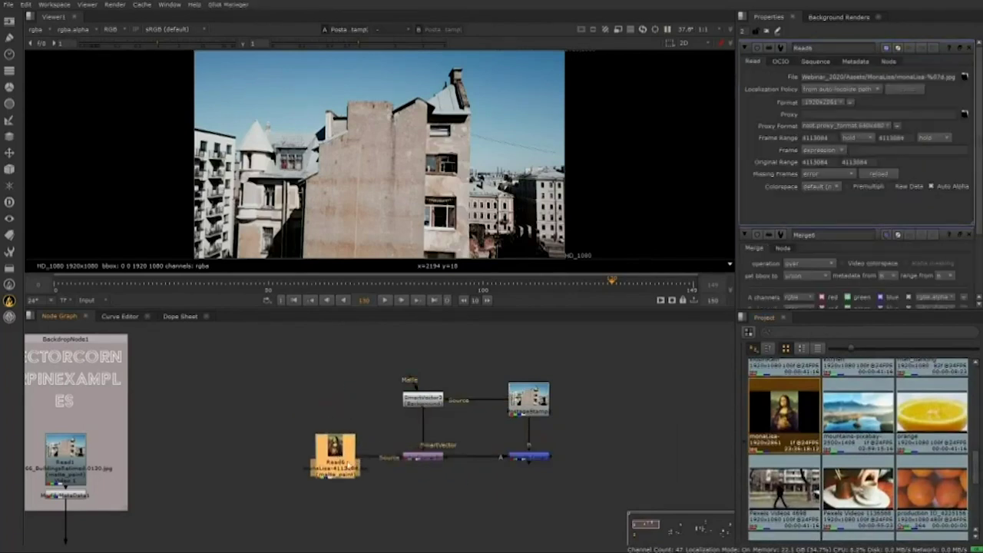
{"action": "key", "text": "1"}
{"action": "left_click", "coordinate": [431, 379]}
{"action": "scroll", "coordinate": [553, 203], "scroll_direction": "down", "scroll_amount": 7}
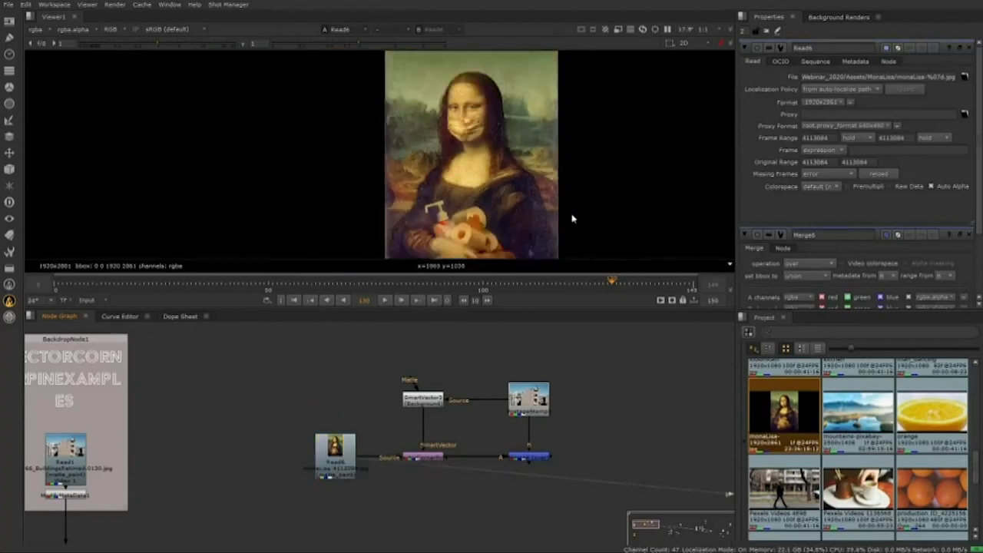
Set the VectorCornerPin's From corners to the 1920 x 2861 input image and copy them to the User corners.
{"action": "double_click", "coordinate": [422, 460]}
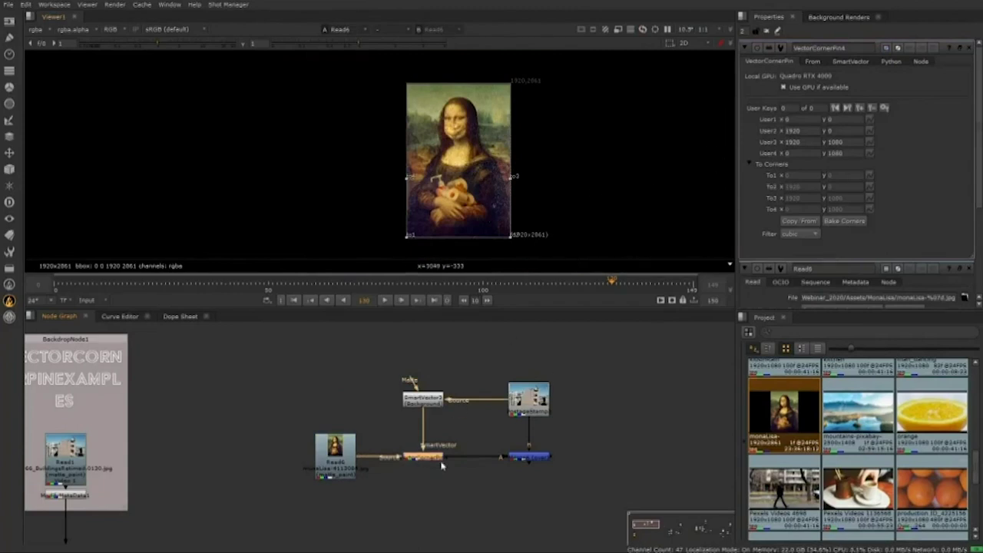
{"action": "left_click", "coordinate": [814, 61]}
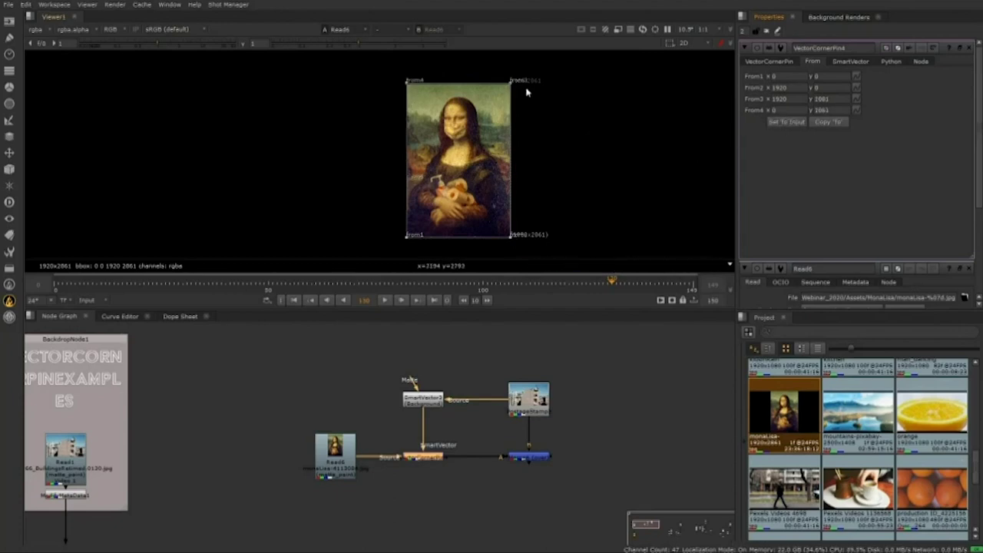
{"action": "left_click", "coordinate": [784, 63]}
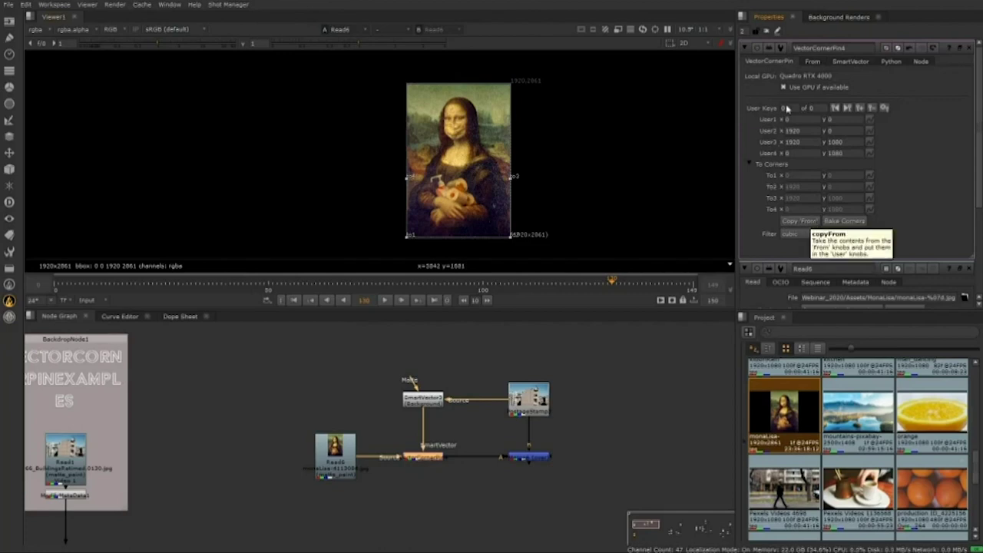
{"action": "left_click", "coordinate": [797, 225]}
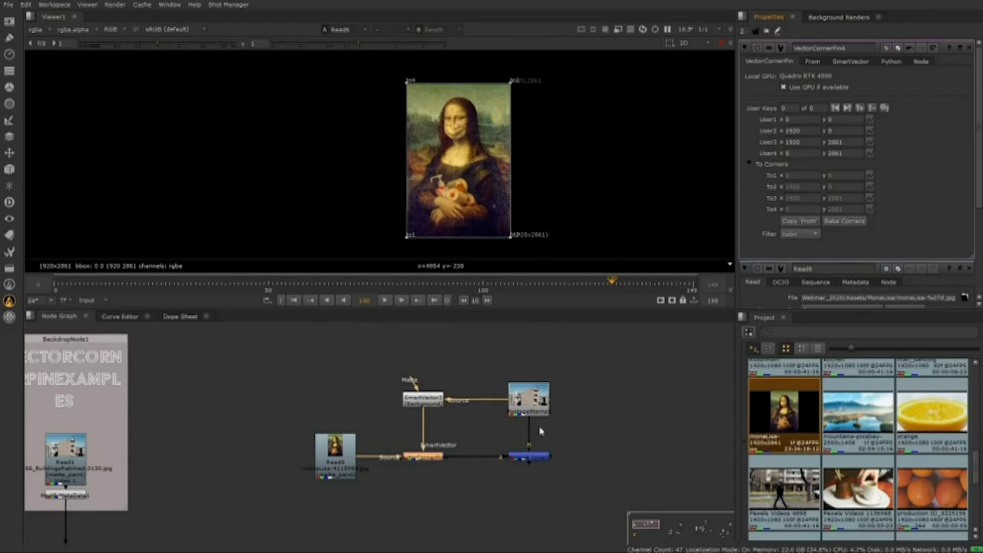
View the merge result, select all four User corners, and scale the Mona Lisa down onto the middle building's wall.
{"action": "left_click", "coordinate": [518, 461]}
{"action": "key", "text": "1"}
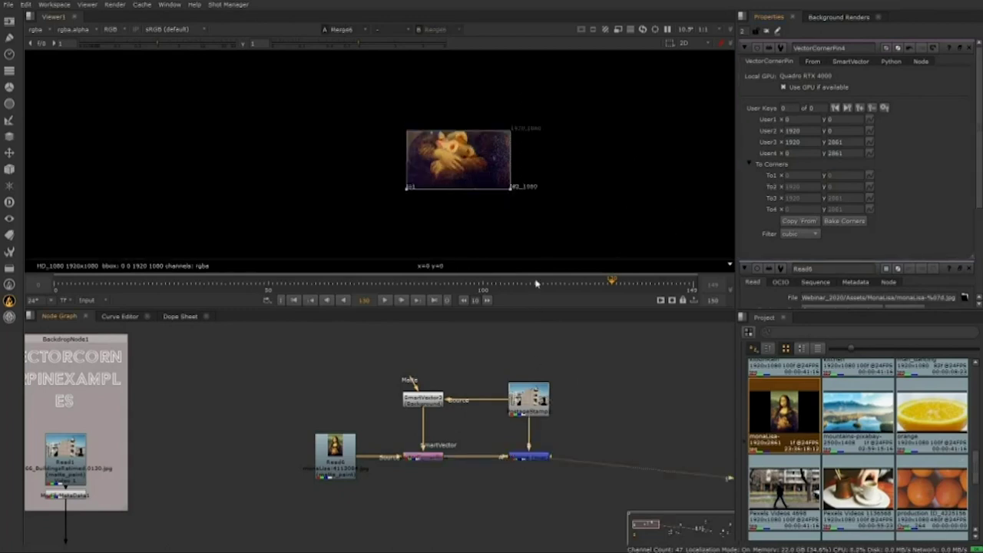
{"action": "scroll", "coordinate": [556, 159], "scroll_direction": "down", "scroll_amount": 2}
{"action": "left_click_drag", "start_coordinate": [534, 176], "coordinate": [458, 201]}
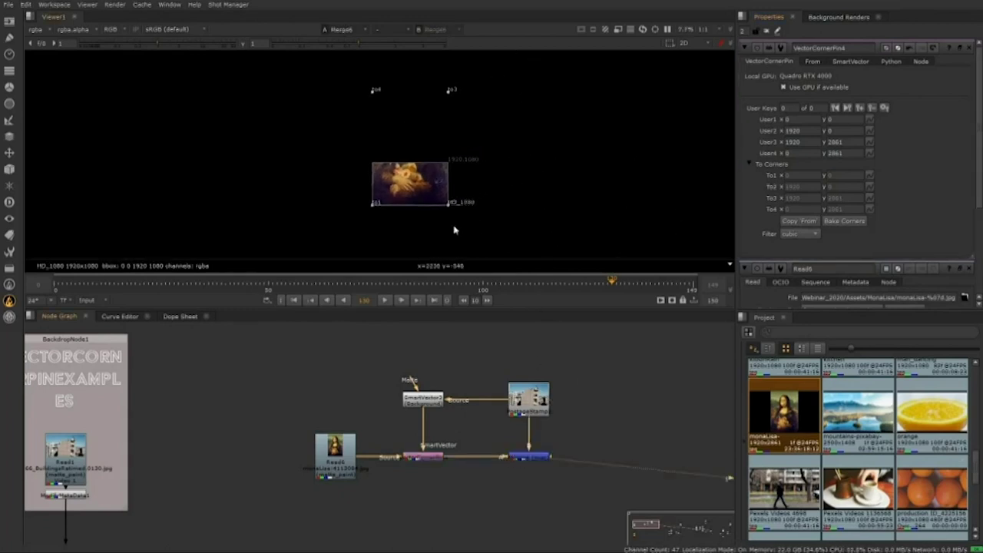
{"action": "left_click_drag", "start_coordinate": [338, 77], "coordinate": [531, 240]}
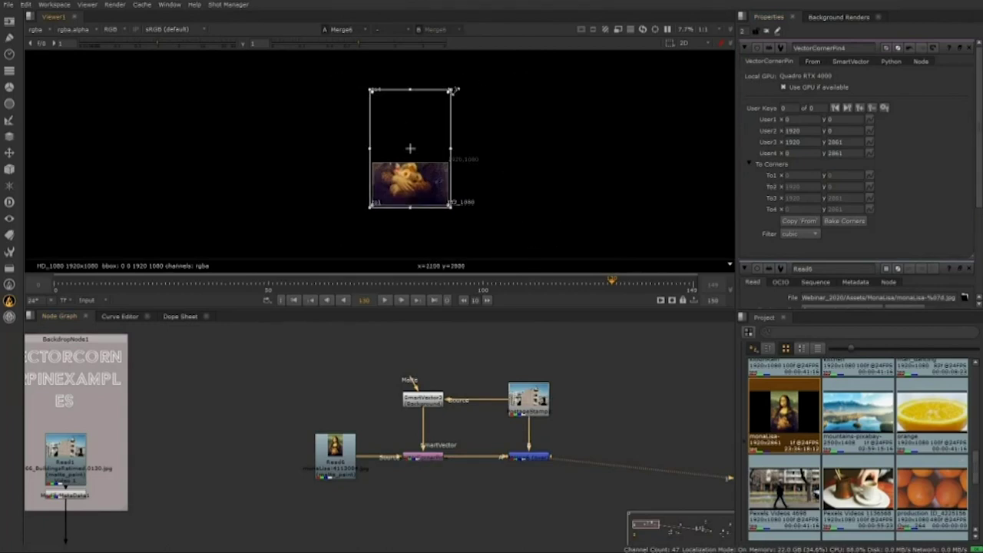
{"action": "left_click_drag", "start_coordinate": [454, 90], "coordinate": [664, 77]}
{"action": "scroll", "coordinate": [453, 181], "scroll_direction": "up", "scroll_amount": 5}
{"action": "scroll", "coordinate": [630, 112], "scroll_direction": "up", "scroll_amount": 1}
{"action": "scroll", "coordinate": [626, 119], "scroll_direction": "down", "scroll_amount": 1}
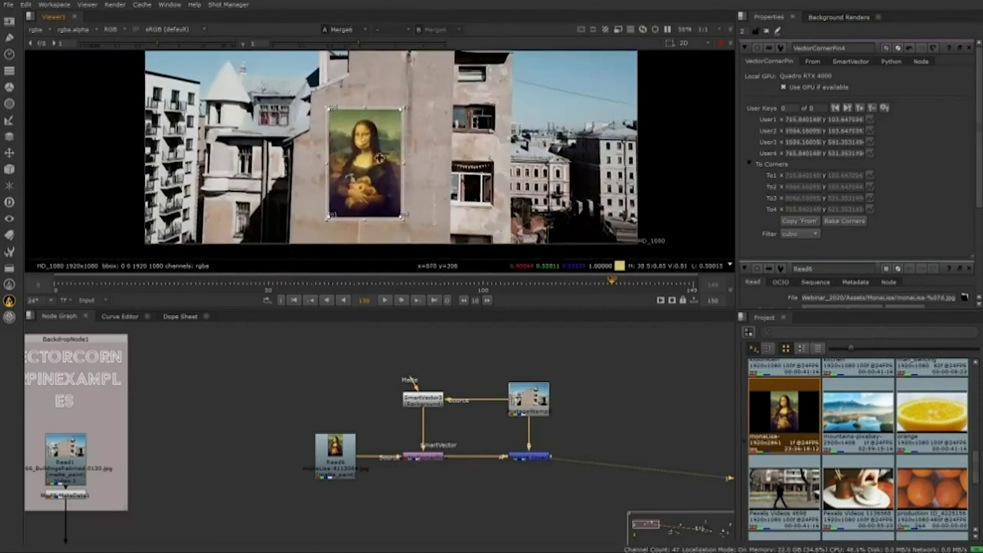
Move the Mona Lisa up to the centre of the wall, then enlarge it slightly from its lower corner.
{"action": "left_click_drag", "start_coordinate": [379, 158], "coordinate": [399, 138]}
{"action": "left_click_drag", "start_coordinate": [430, 200], "coordinate": [455, 213]}
{"action": "scroll", "coordinate": [461, 209], "scroll_direction": "up", "scroll_amount": 1}
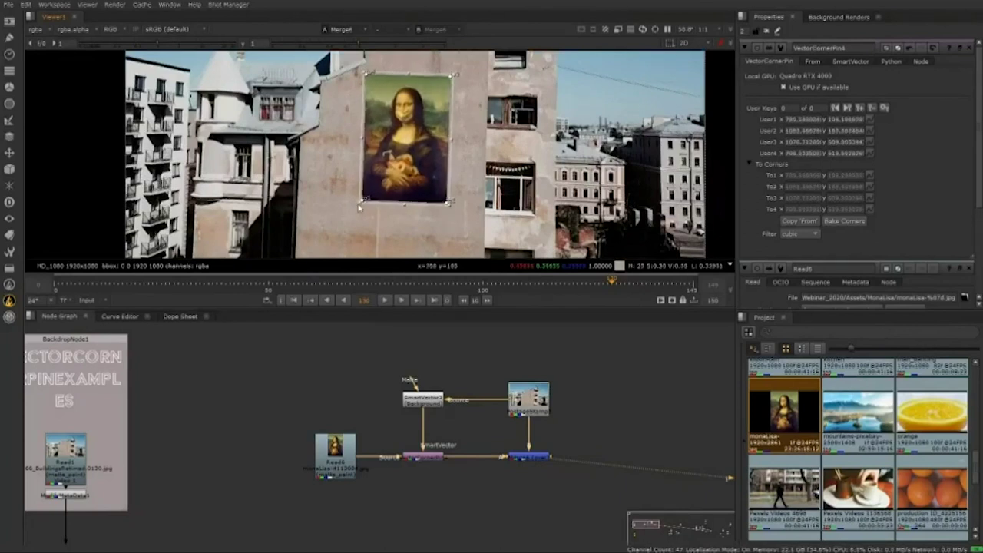
{"action": "left_click_drag", "start_coordinate": [362, 204], "coordinate": [350, 224]}
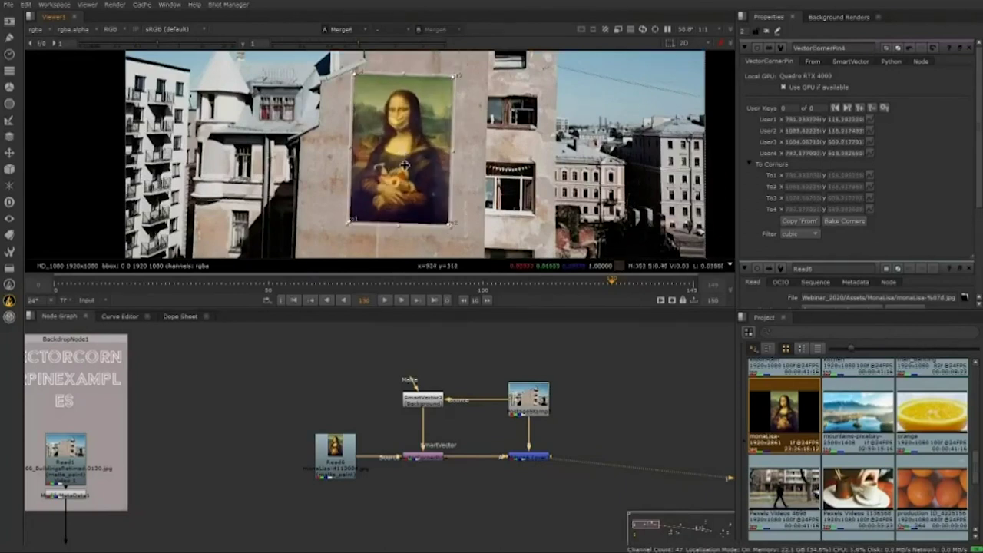
Play the clip enlarged to check whether the Mona Lisa follows the wall, then return to frame 130.
{"action": "scroll", "coordinate": [475, 161], "scroll_direction": "down", "scroll_amount": 2}
{"action": "left_click_drag", "start_coordinate": [494, 174], "coordinate": [437, 187]}
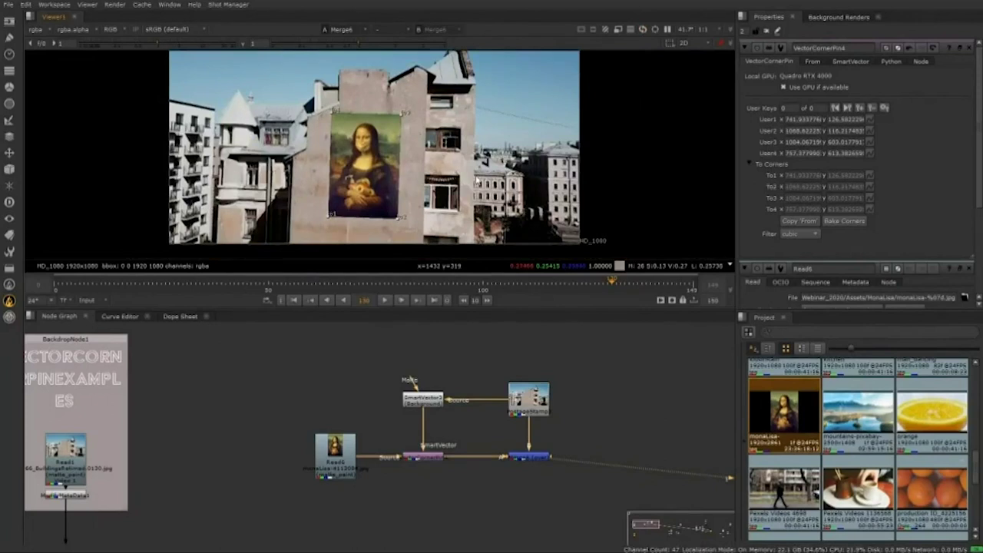
{"action": "key", "text": "space"}
{"action": "scroll", "coordinate": [518, 272], "scroll_direction": "up", "scroll_amount": 4}
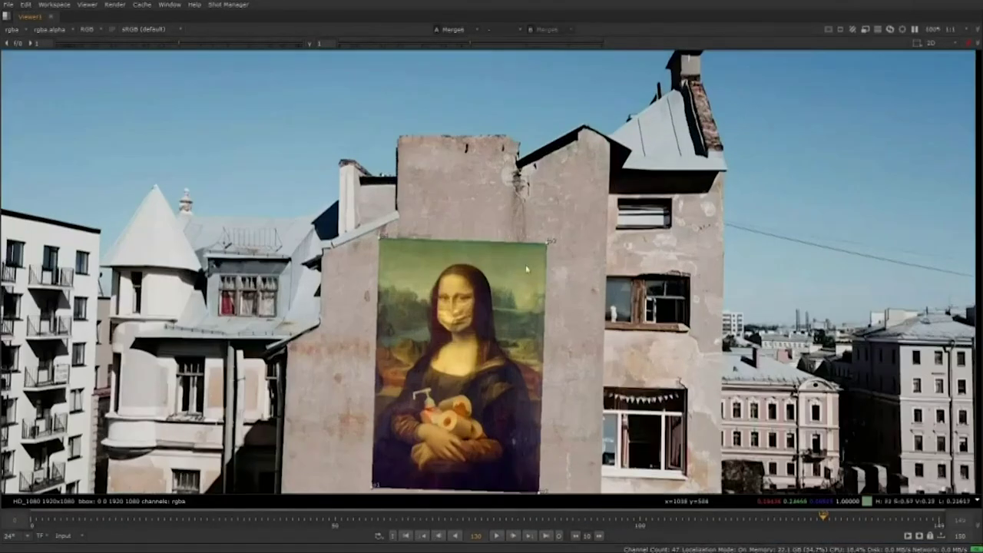
{"action": "scroll", "coordinate": [527, 268], "scroll_direction": "down", "scroll_amount": 2}
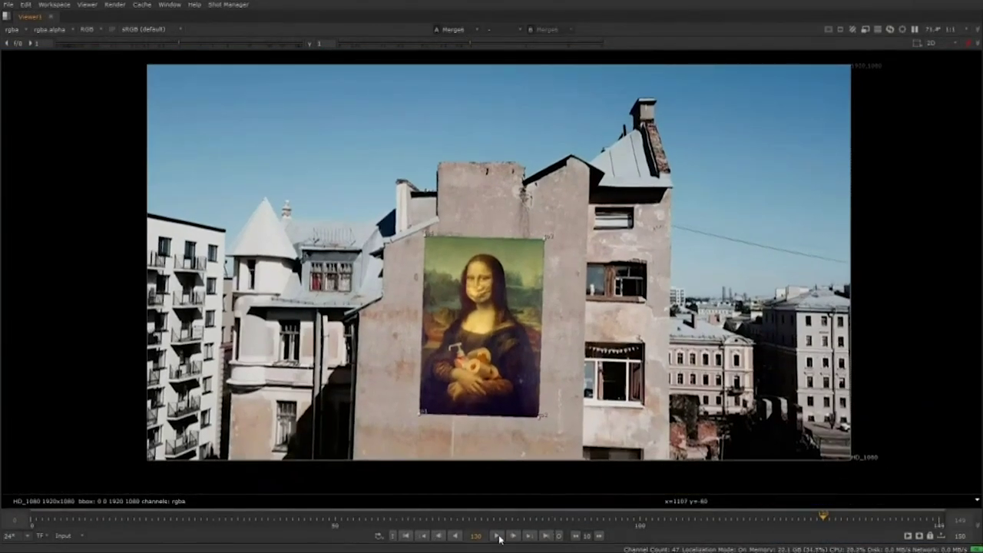
{"action": "left_click", "coordinate": [498, 536]}
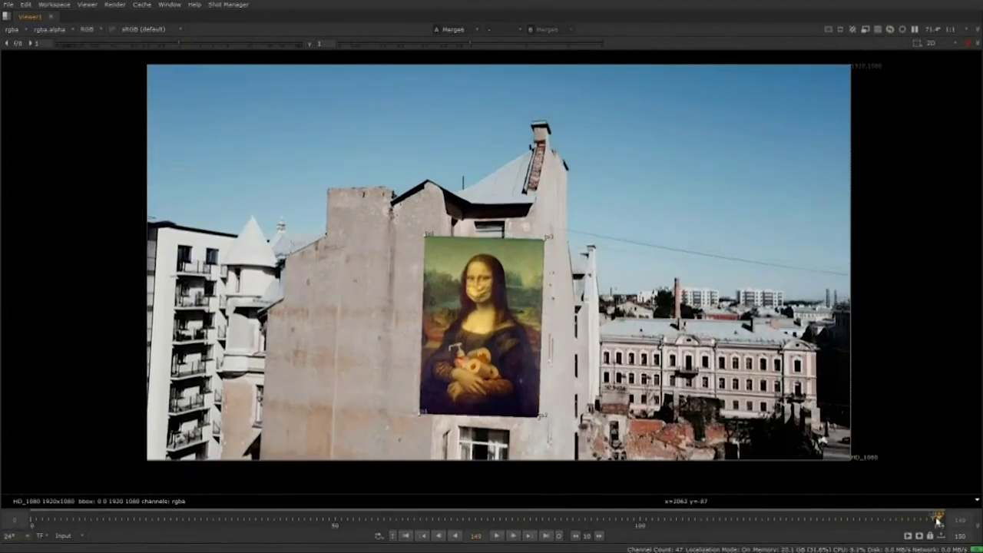
{"action": "left_click_drag", "start_coordinate": [939, 521], "coordinate": [830, 526]}
Add a user key for the VectorCornerPin's corners at frame 130.
{"action": "key", "text": "space"}
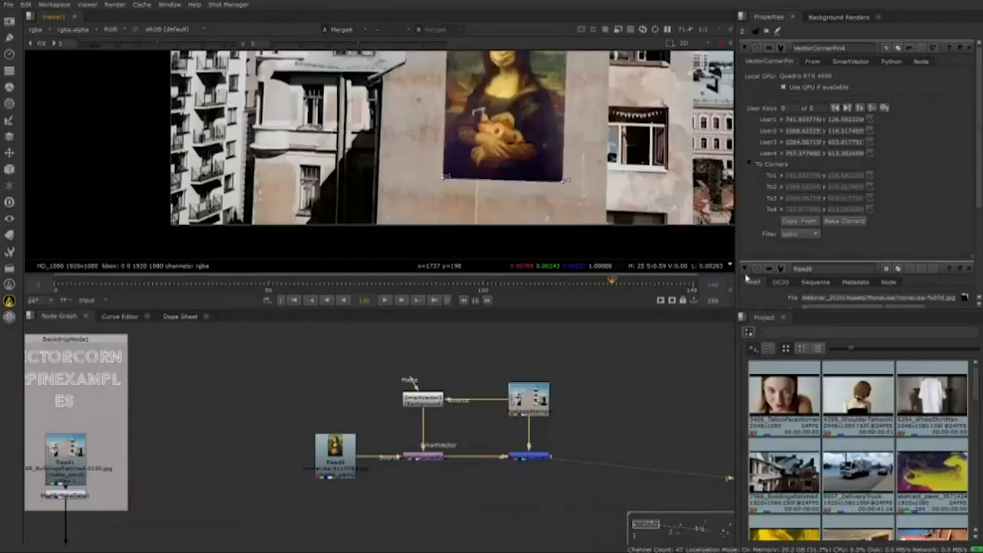
{"action": "key", "text": "f"}
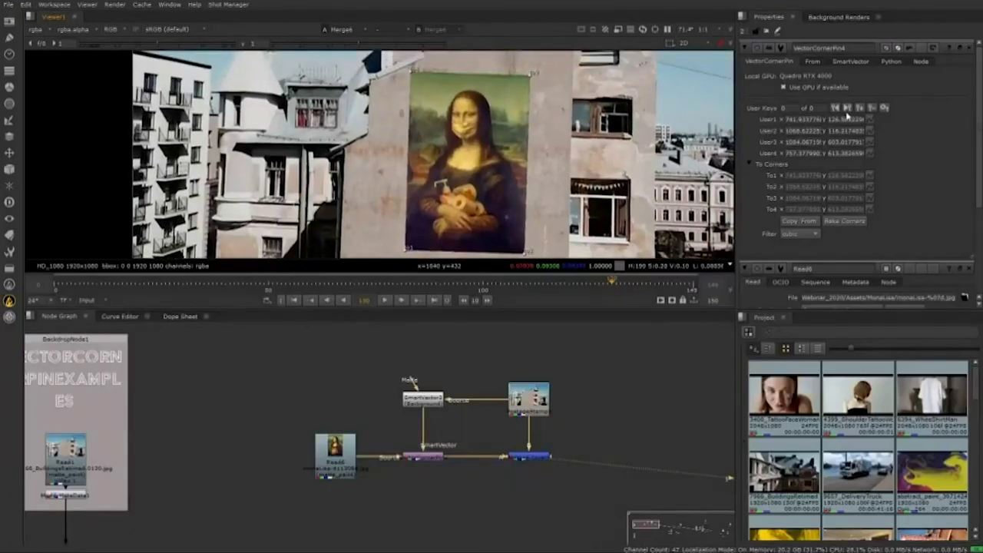
{"action": "left_click", "coordinate": [860, 109]}
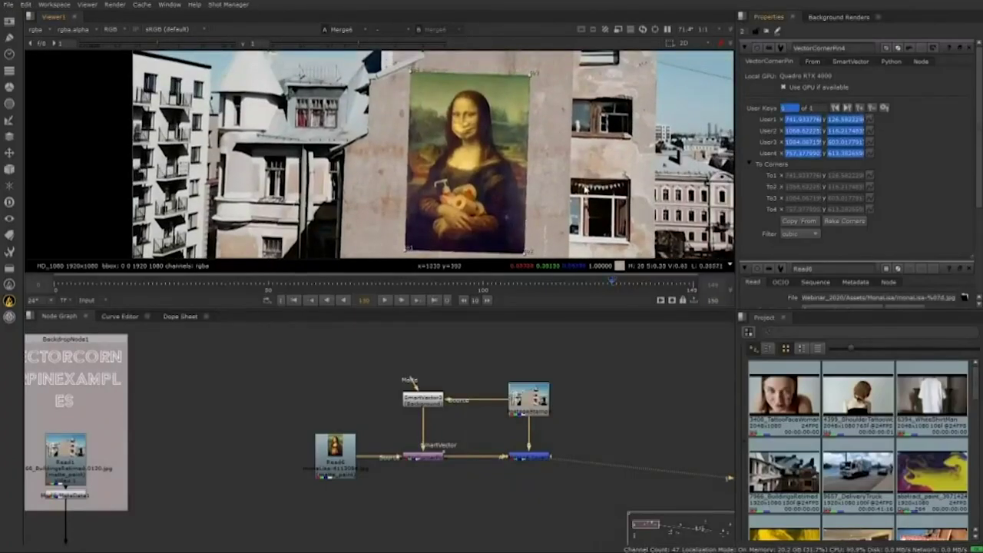
Play the clip enlarged and inspect how the Mona Lisa sticks to the wall around frame 76.
{"action": "key", "text": "space"}
{"action": "left_click_drag", "start_coordinate": [574, 410], "coordinate": [573, 376]}
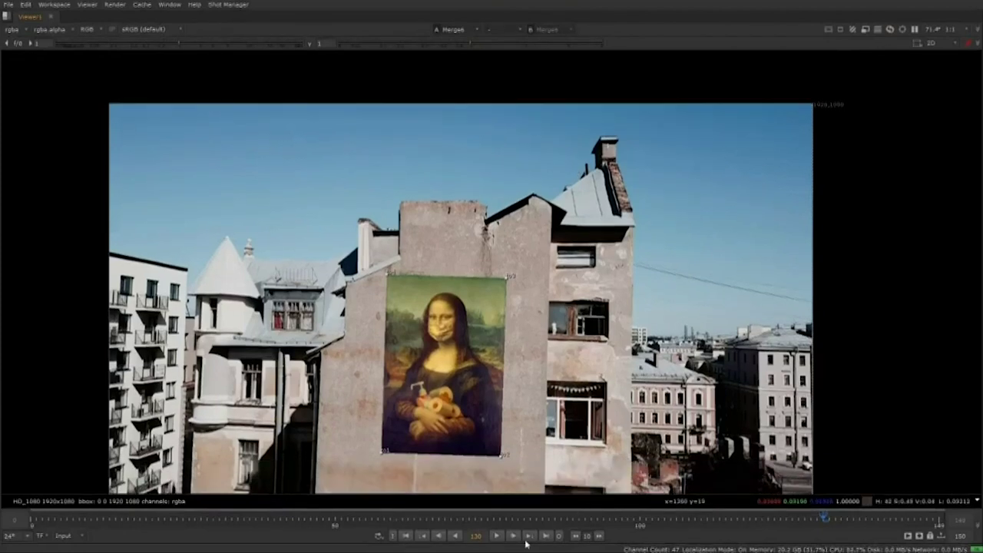
{"action": "left_click", "coordinate": [498, 535]}
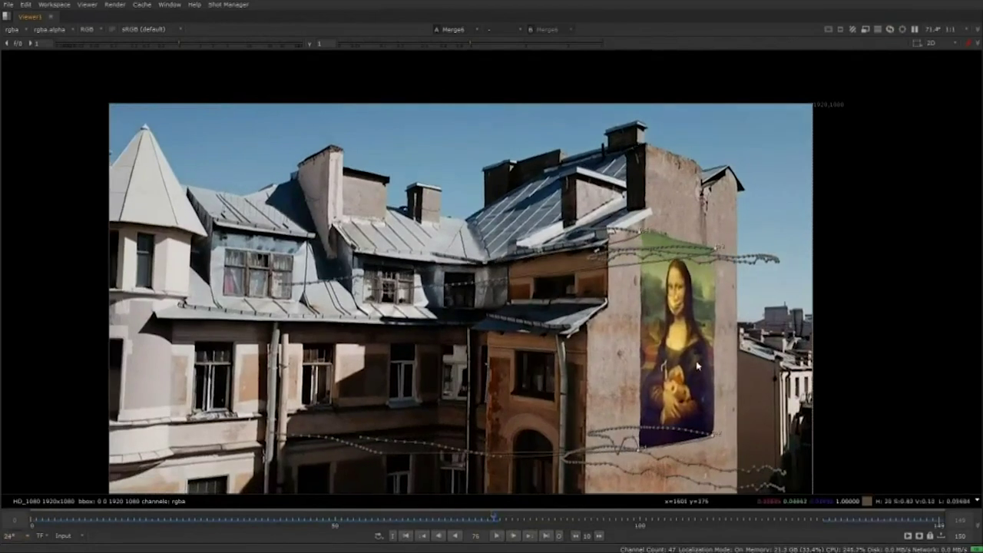
{"action": "left_click_drag", "start_coordinate": [699, 365], "coordinate": [563, 349]}
{"action": "scroll", "coordinate": [563, 342], "scroll_direction": "up", "scroll_amount": 3}
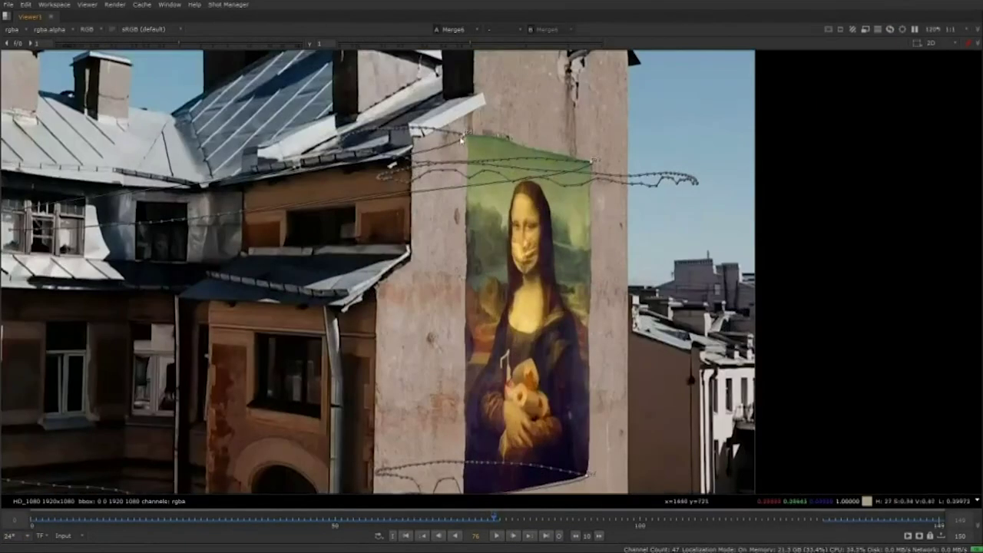
{"action": "scroll", "coordinate": [567, 189], "scroll_direction": "down", "scroll_amount": 3}
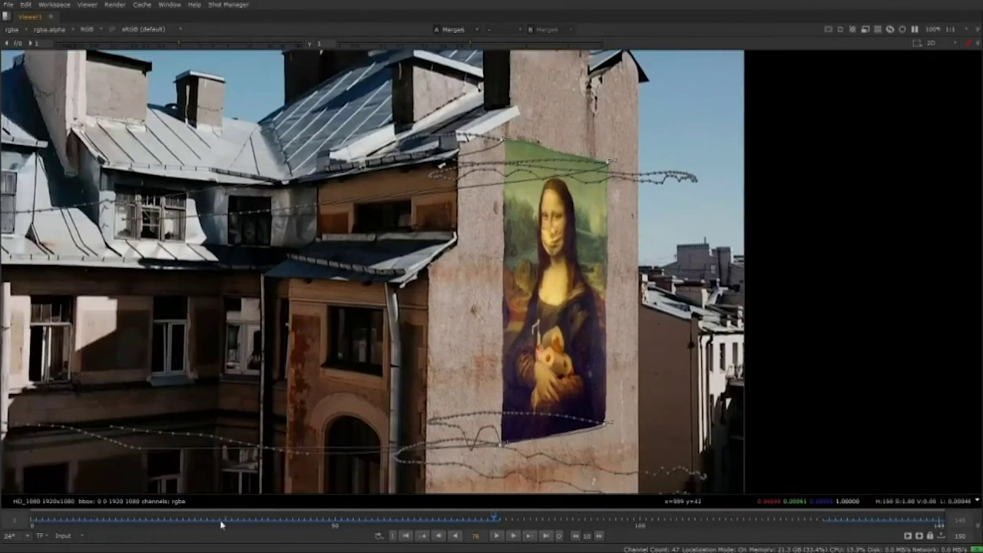
Examine the building's corner around frames 24 to 27 to find where the wall turns into view.
{"action": "left_click", "coordinate": [204, 521]}
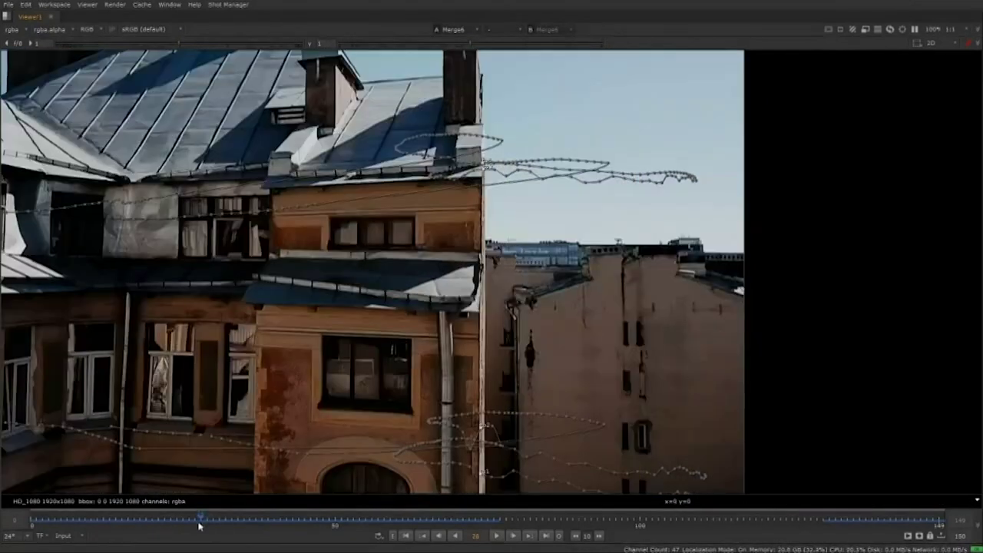
{"action": "left_click_drag", "start_coordinate": [199, 526], "coordinate": [177, 523]}
{"action": "scroll", "coordinate": [528, 237], "scroll_direction": "up", "scroll_amount": 2}
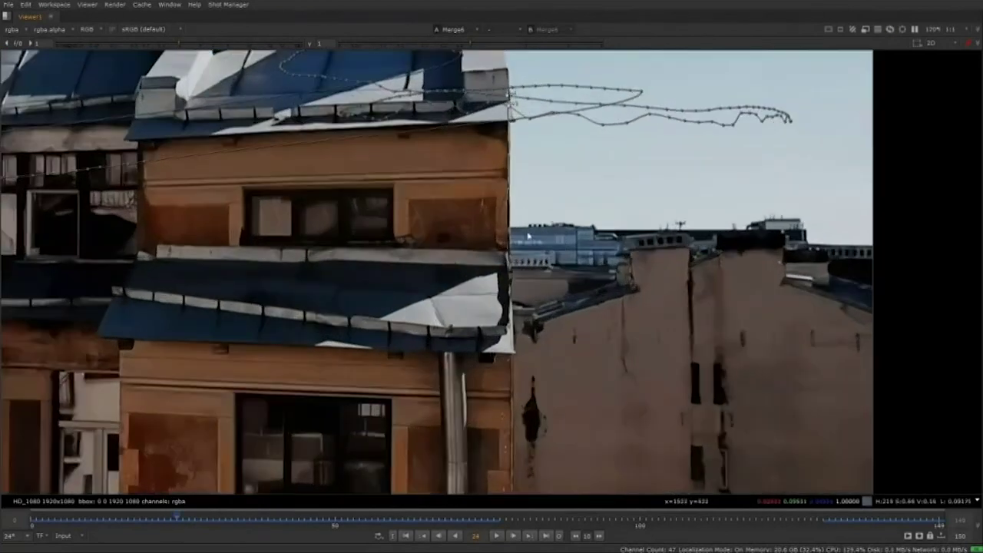
{"action": "scroll", "coordinate": [506, 307], "scroll_direction": "down", "scroll_amount": 2}
{"action": "scroll", "coordinate": [507, 413], "scroll_direction": "up", "scroll_amount": 3}
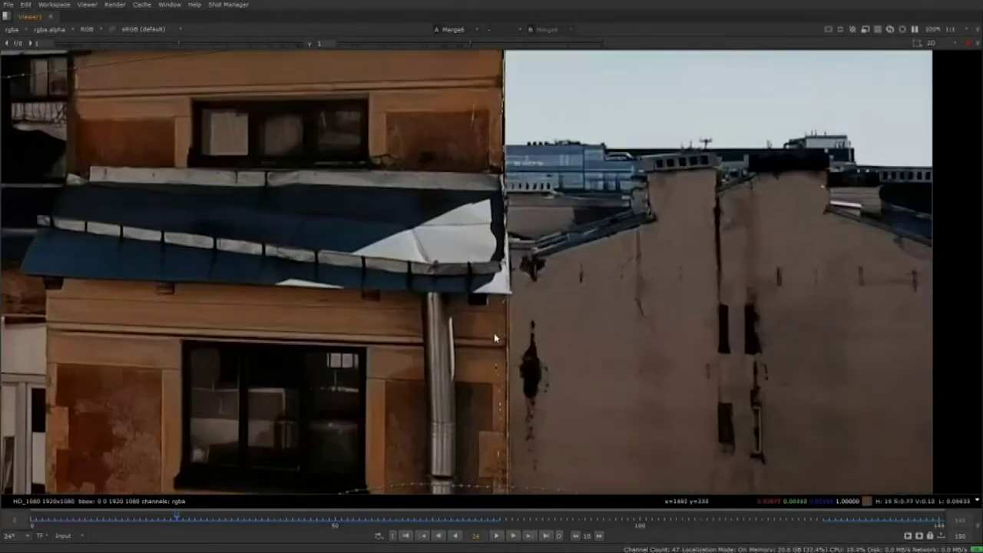
{"action": "scroll", "coordinate": [494, 356], "scroll_direction": "down", "scroll_amount": 3}
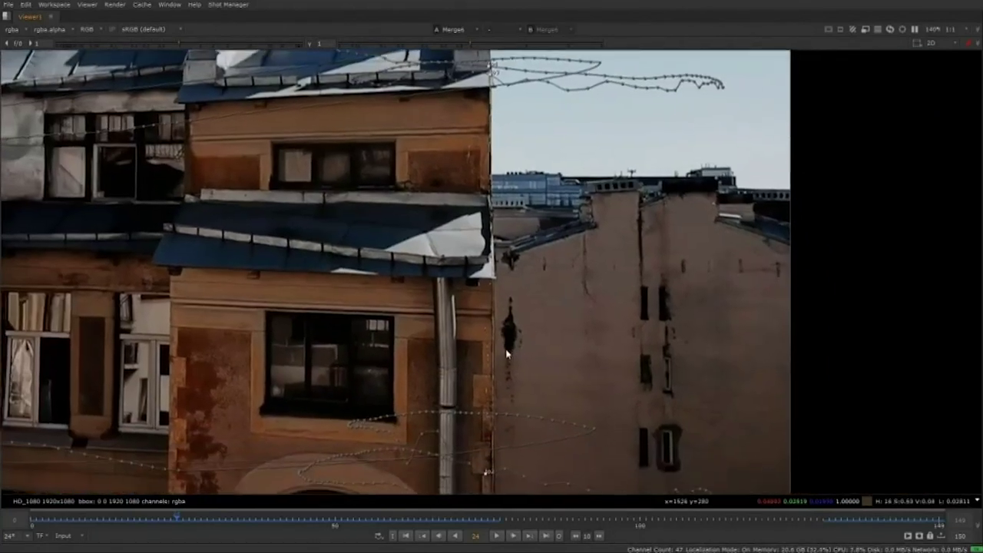
{"action": "left_click_drag", "start_coordinate": [506, 350], "coordinate": [505, 344]}
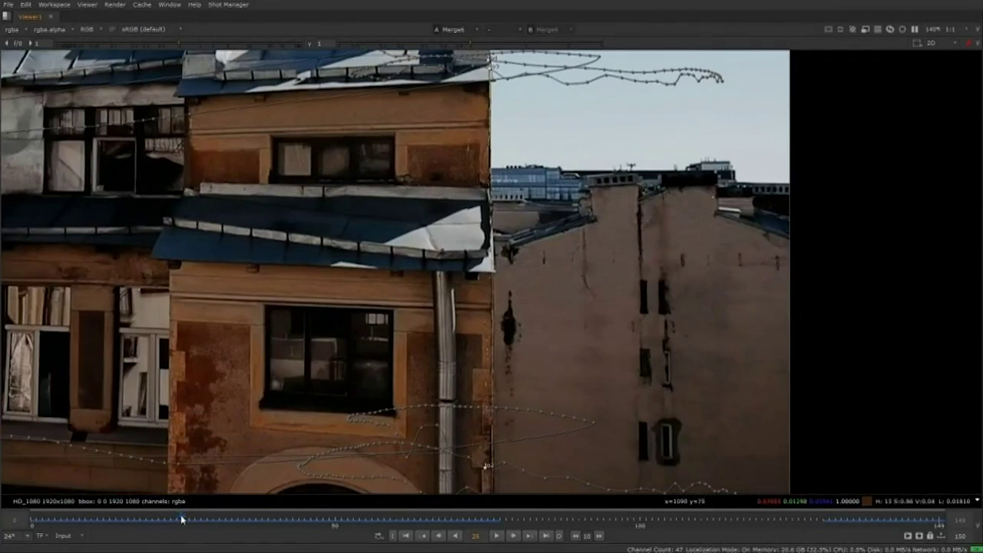
{"action": "left_click_drag", "start_coordinate": [182, 520], "coordinate": [197, 520]}
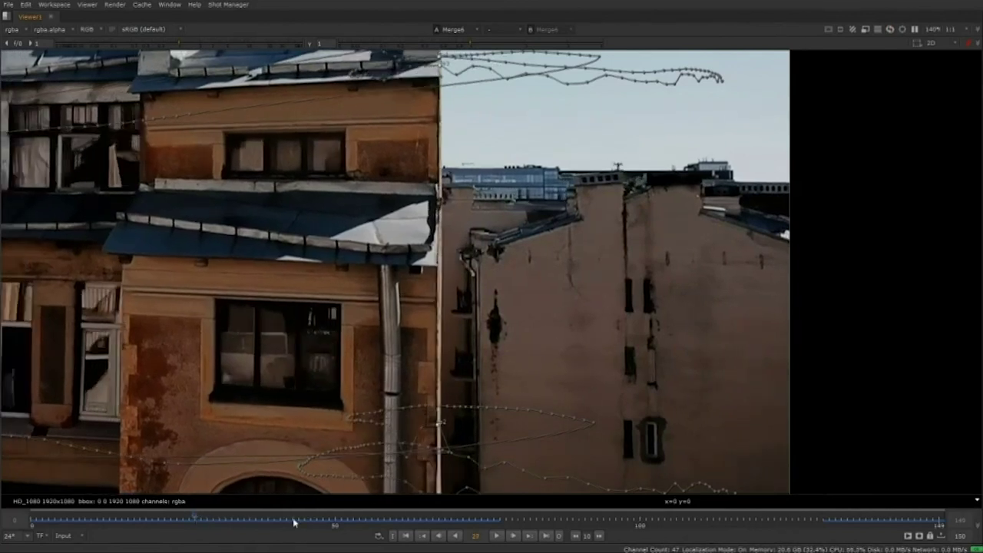
Key the Merge node's mix at 1 on frame 27 and at 0 on frame 26.
{"action": "key", "text": "space"}
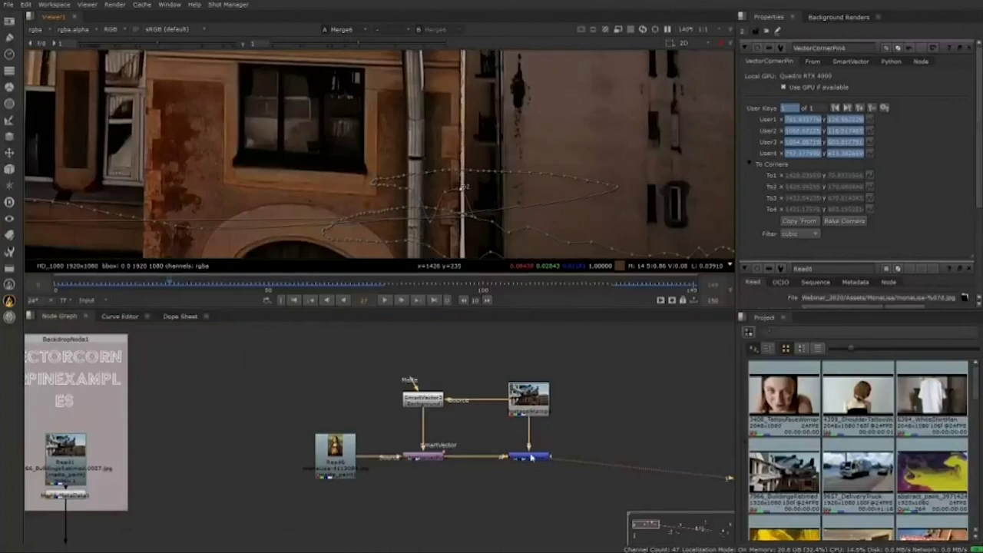
{"action": "double_click", "coordinate": [532, 458]}
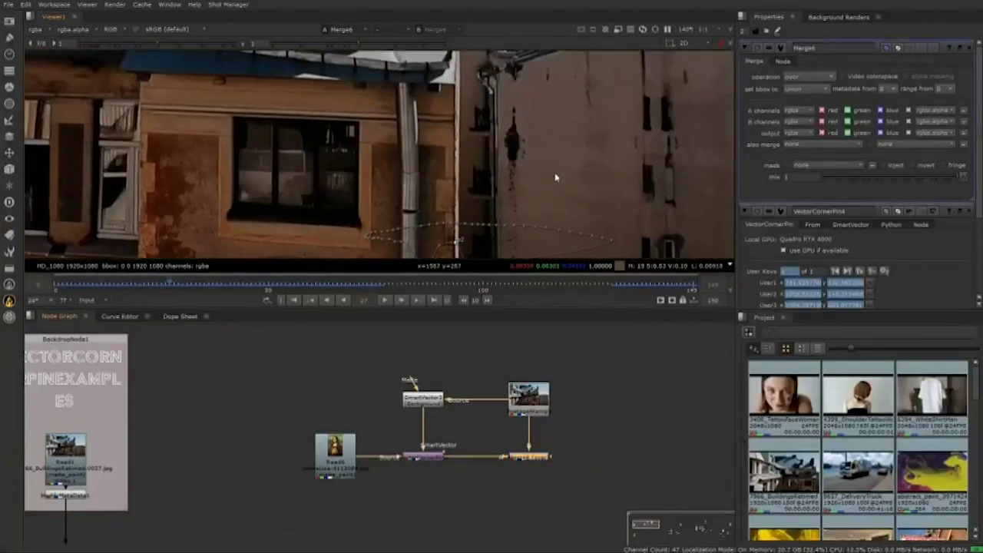
{"action": "left_click", "coordinate": [964, 178]}
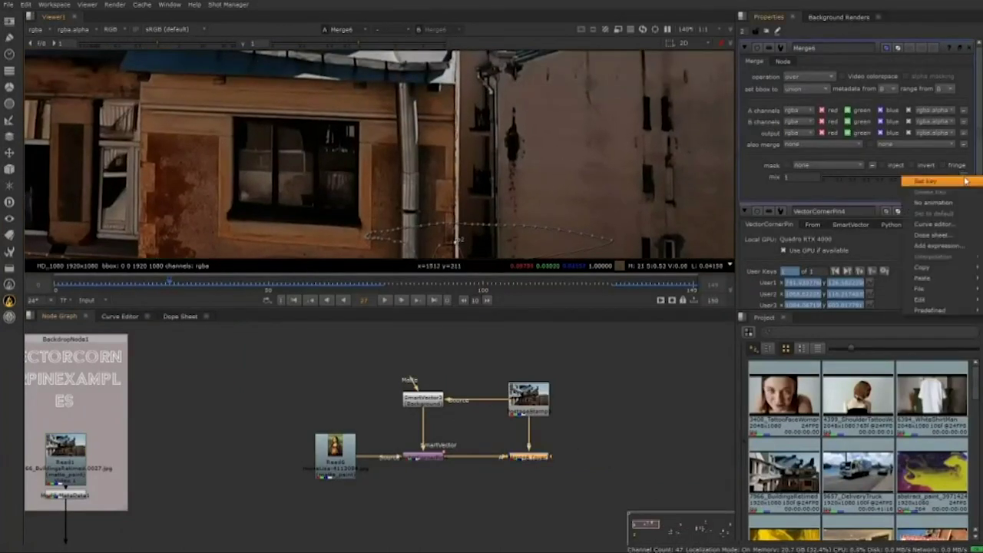
{"action": "left_click", "coordinate": [965, 181]}
{"action": "key", "text": "Left"}
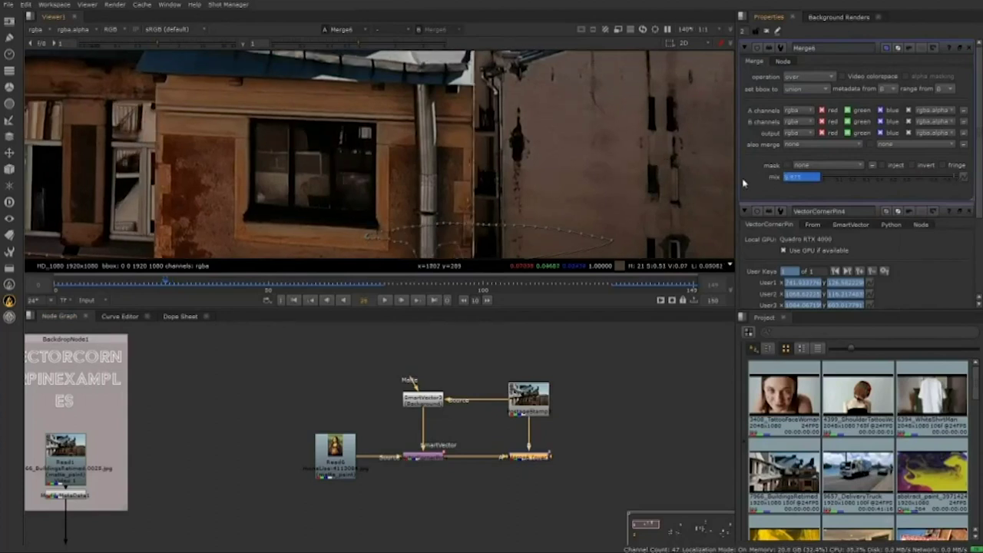
Inspect the wall edge at frame 26, then play up to frame 74 and examine the Mona Lisa up close.
{"action": "scroll", "coordinate": [527, 176], "scroll_direction": "up", "scroll_amount": 5}
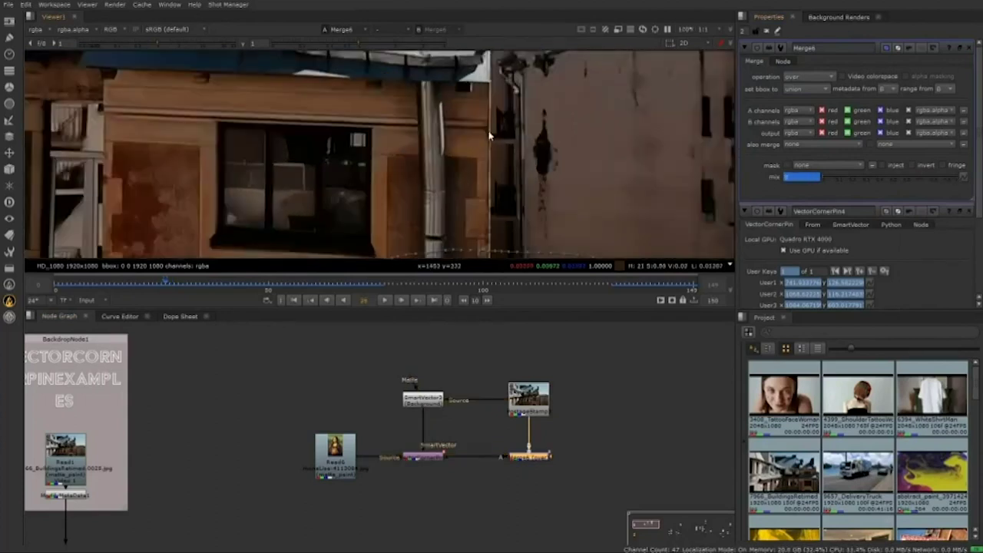
{"action": "scroll", "coordinate": [506, 125], "scroll_direction": "down", "scroll_amount": 6}
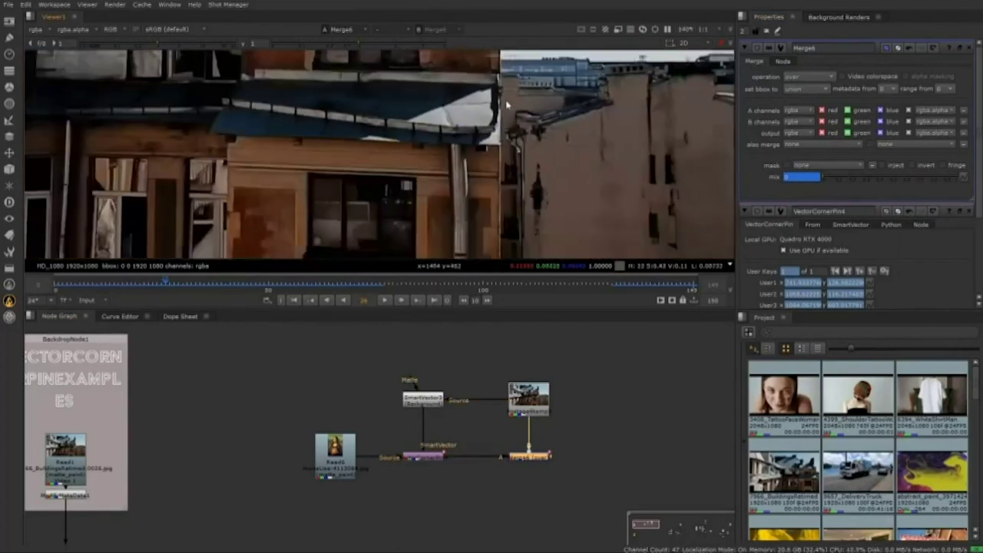
{"action": "scroll", "coordinate": [508, 144], "scroll_direction": "up", "scroll_amount": 1}
{"action": "scroll", "coordinate": [509, 146], "scroll_direction": "down", "scroll_amount": 3}
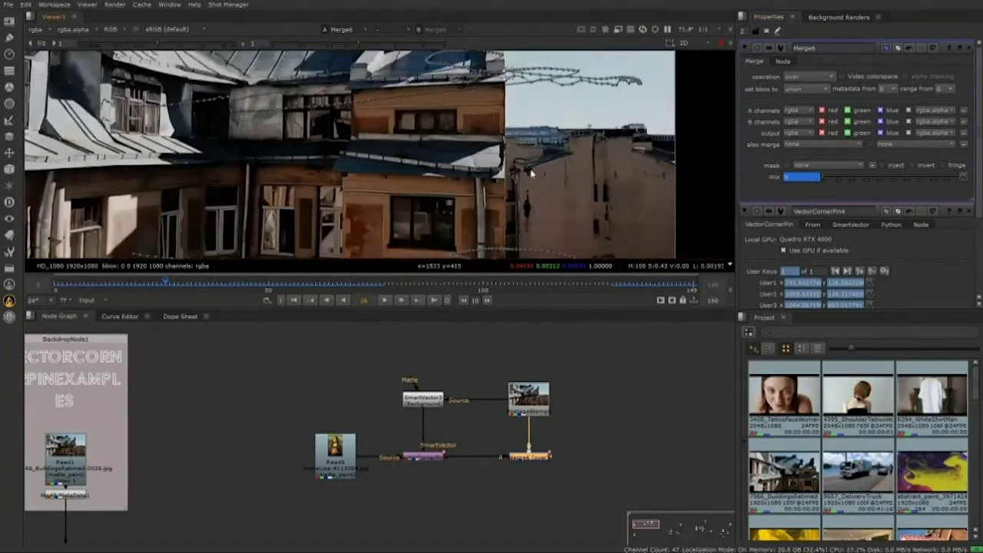
{"action": "left_click_drag", "start_coordinate": [534, 217], "coordinate": [527, 165]}
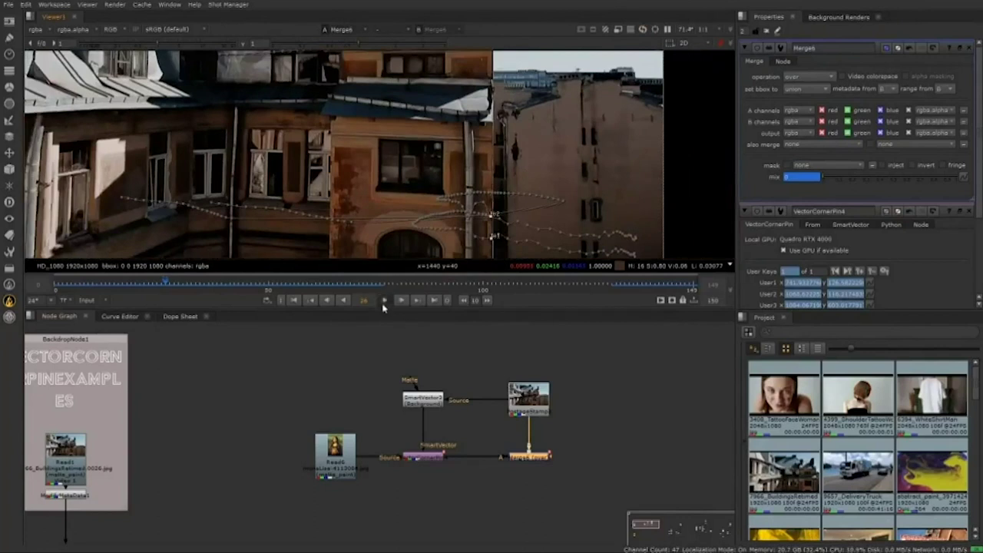
{"action": "left_click", "coordinate": [383, 302]}
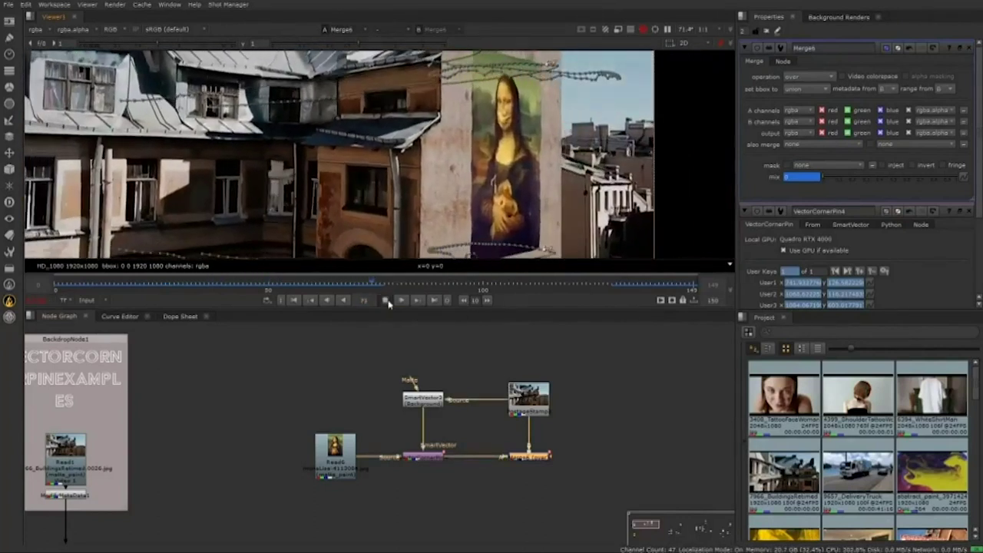
{"action": "left_click", "coordinate": [388, 304]}
{"action": "scroll", "coordinate": [562, 151], "scroll_direction": "up", "scroll_amount": 2}
{"action": "left_click_drag", "start_coordinate": [561, 141], "coordinate": [526, 189]}
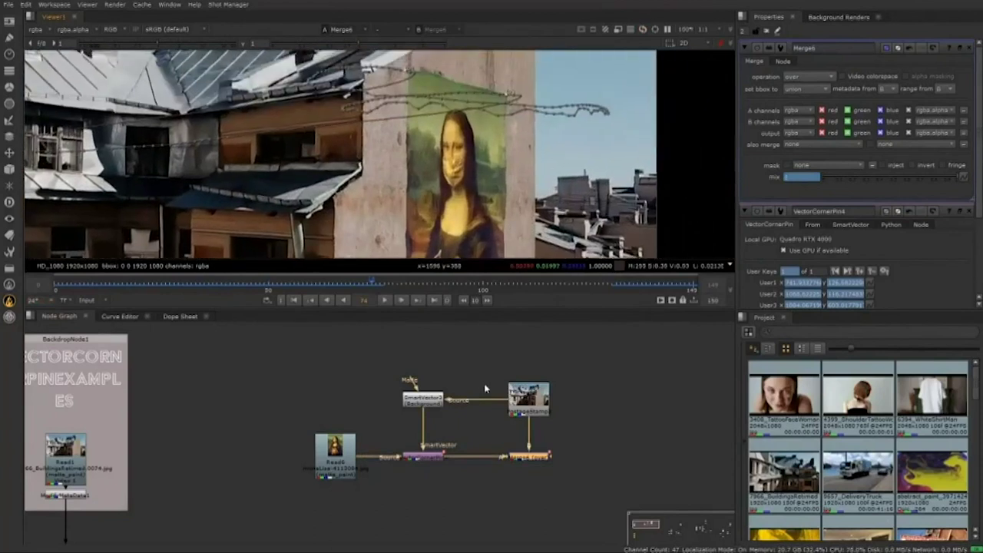
Try several Blur Size values for VectorCornerPin4's smart vectors, compare the Mona Lisa's edges, and return the value to 0.
{"action": "double_click", "coordinate": [428, 458]}
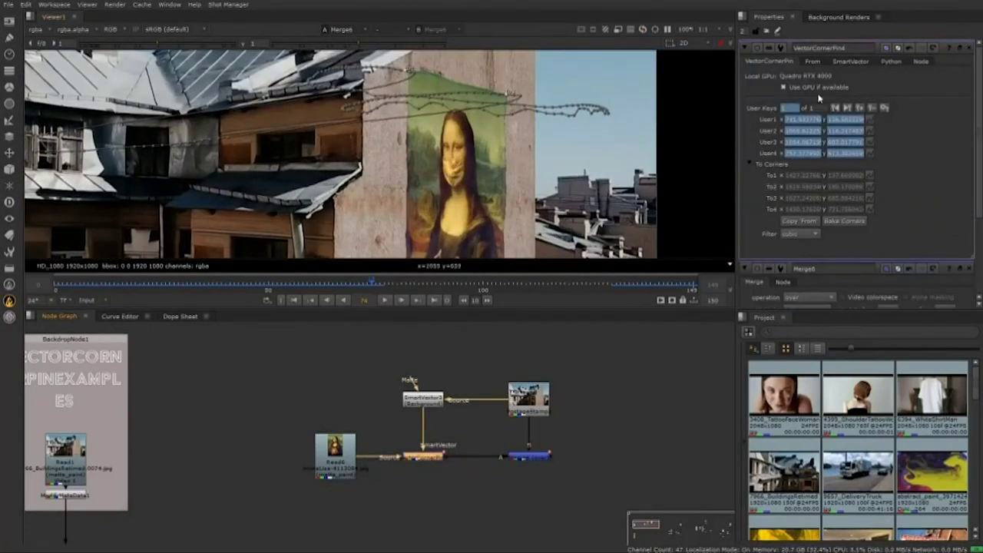
{"action": "left_click", "coordinate": [860, 66]}
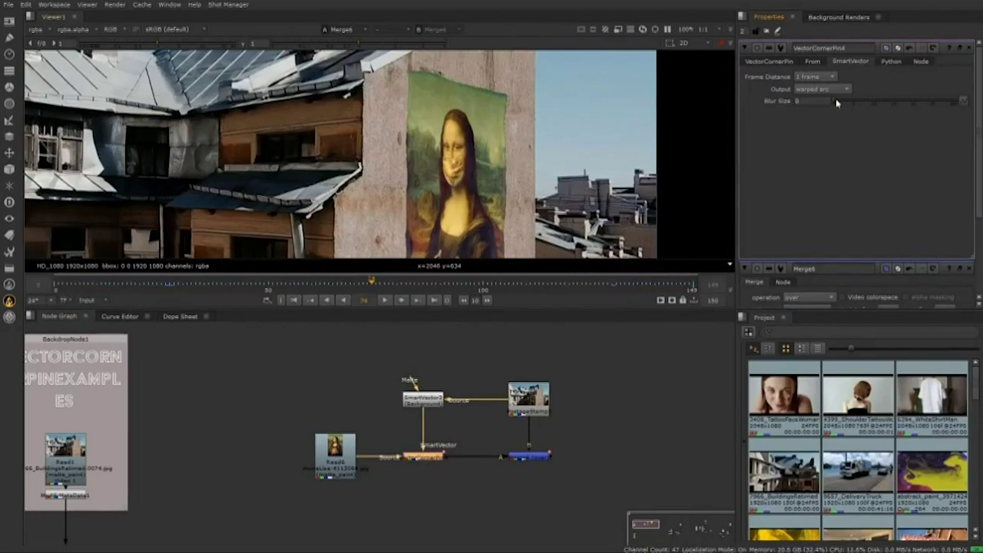
{"action": "left_click_drag", "start_coordinate": [836, 100], "coordinate": [881, 105]}
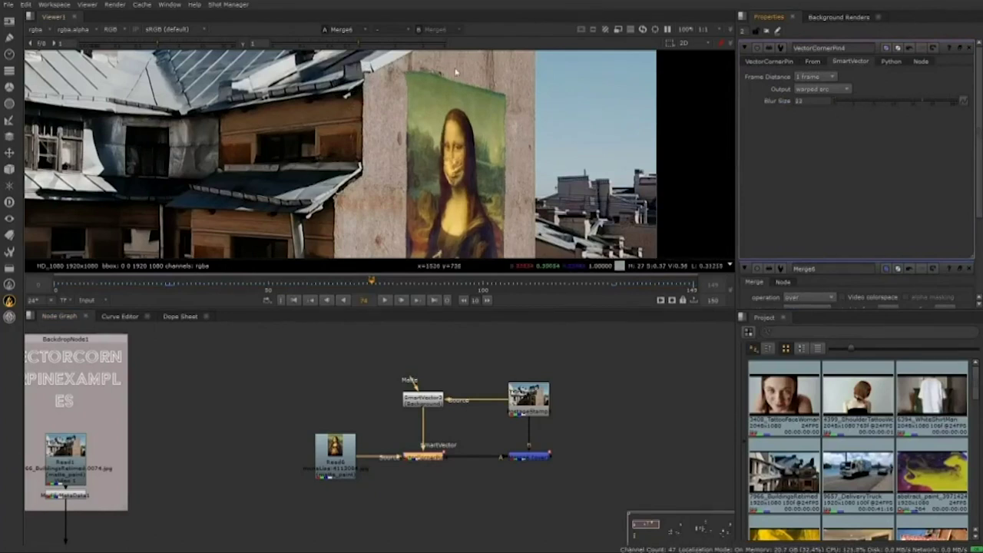
{"action": "scroll", "coordinate": [496, 159], "scroll_direction": "up", "scroll_amount": 2}
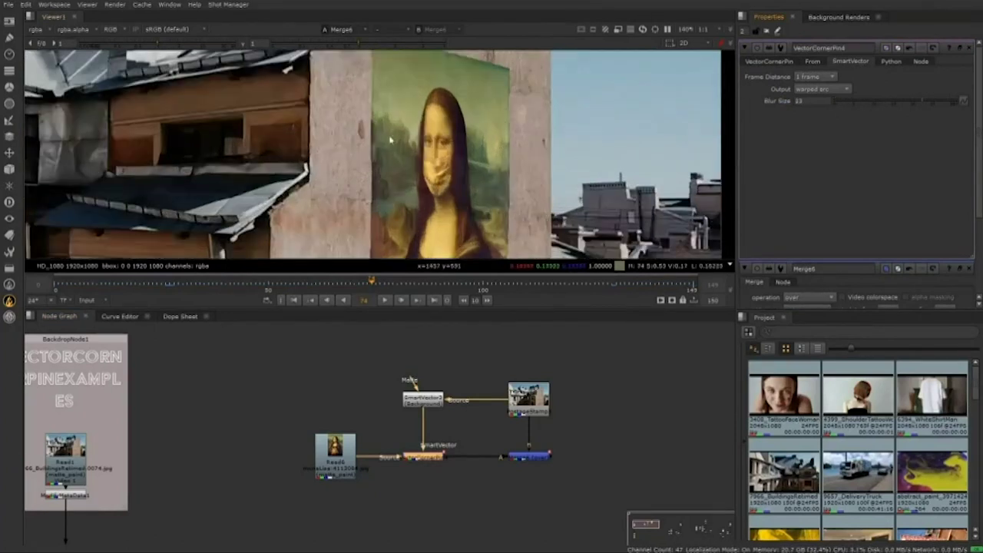
{"action": "scroll", "coordinate": [390, 140], "scroll_direction": "down", "scroll_amount": 1}
{"action": "left_click_drag", "start_coordinate": [375, 82], "coordinate": [372, 144]}
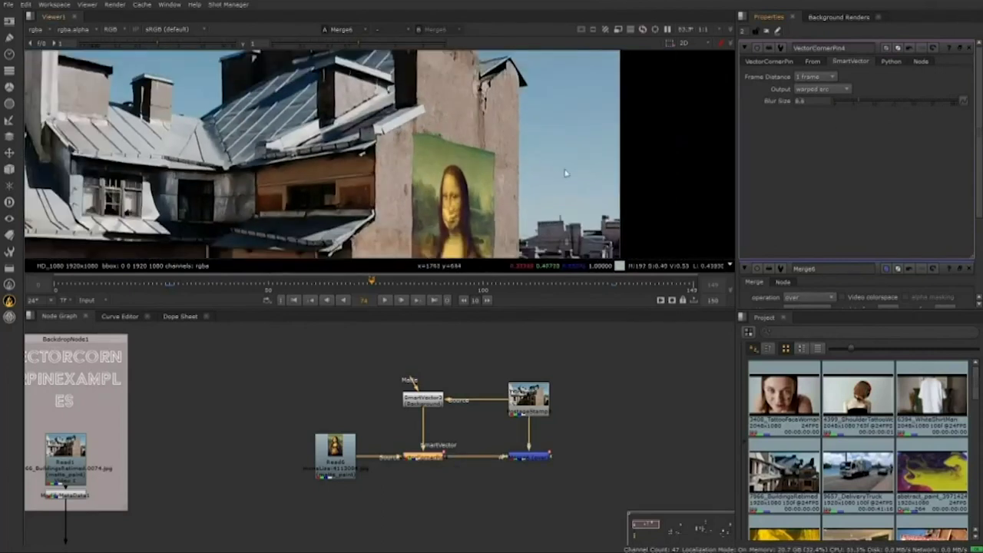
{"action": "left_click_drag", "start_coordinate": [566, 173], "coordinate": [597, 132]}
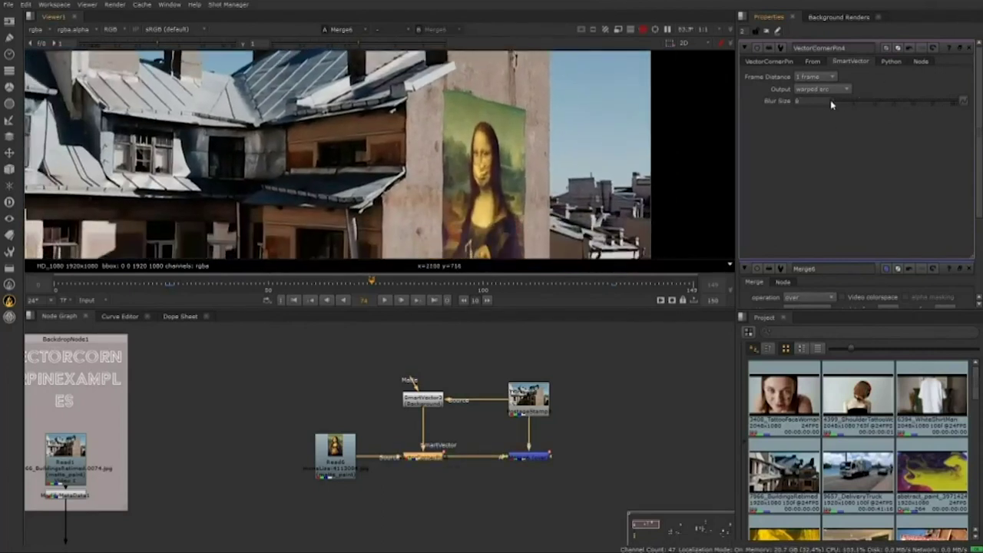
{"action": "scroll", "coordinate": [522, 178], "scroll_direction": "up", "scroll_amount": 2}
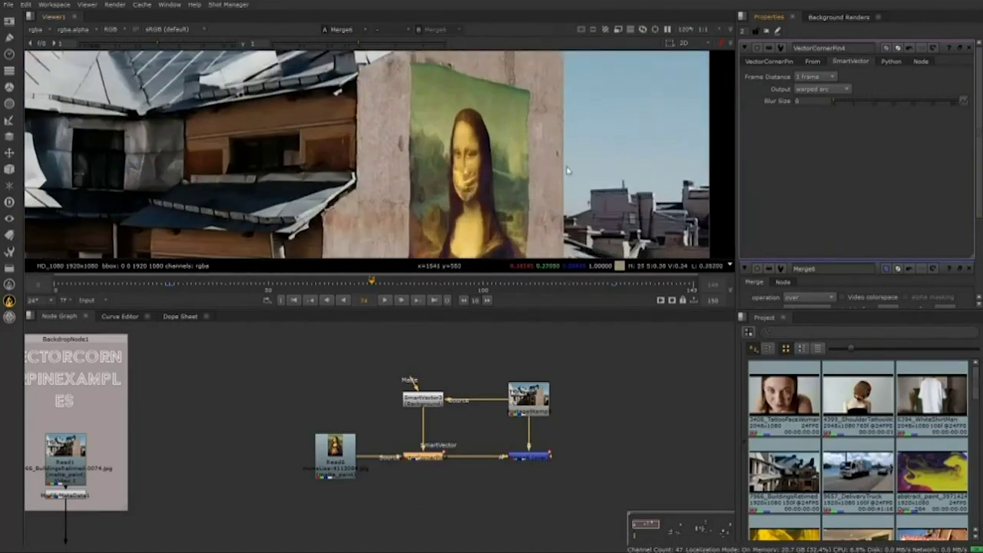
Add a VectorCornerPin4 user key at frame 74 for the Mona Lisa's corners.
{"action": "left_click", "coordinate": [770, 61]}
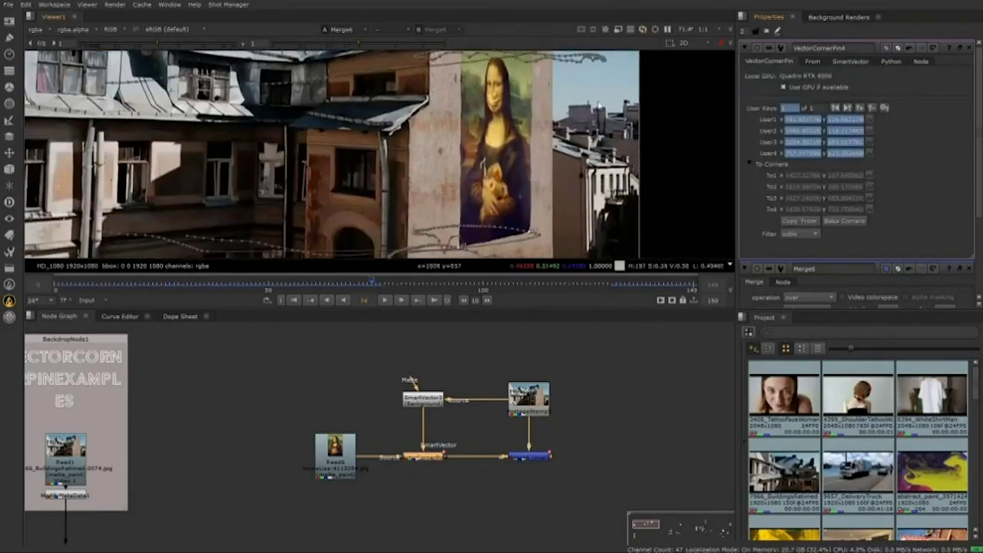
{"action": "left_click_drag", "start_coordinate": [530, 127], "coordinate": [519, 165]}
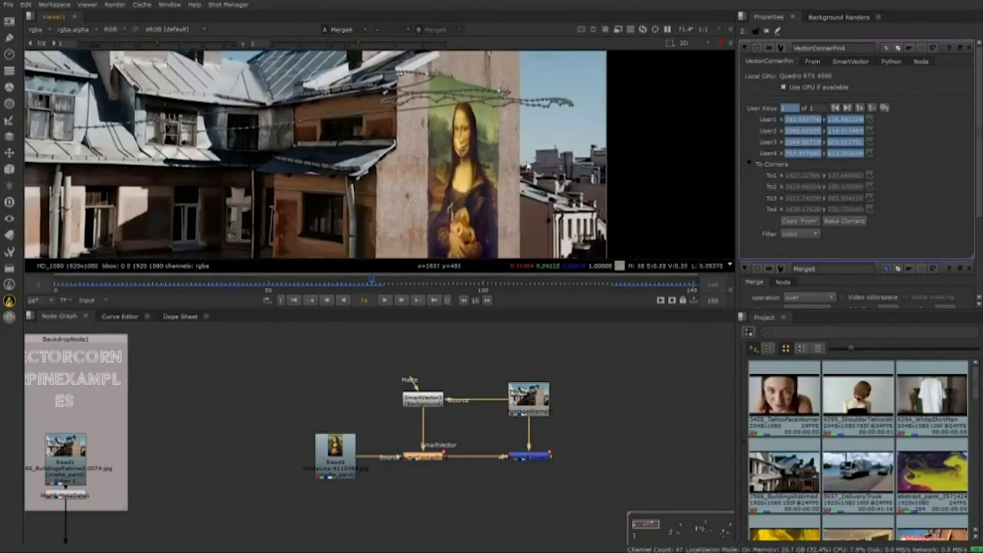
{"action": "left_click", "coordinate": [861, 108]}
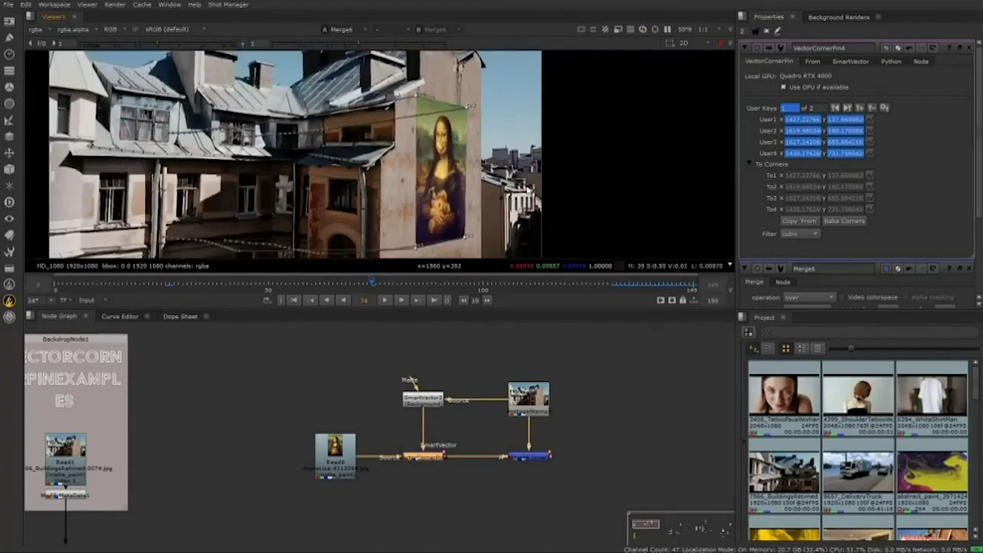
Play the clip enlarged and check how the Mona Lisa follows the wall with the added corner keys.
{"action": "key", "text": "space"}
{"action": "scroll", "coordinate": [541, 408], "scroll_direction": "up", "scroll_amount": 2}
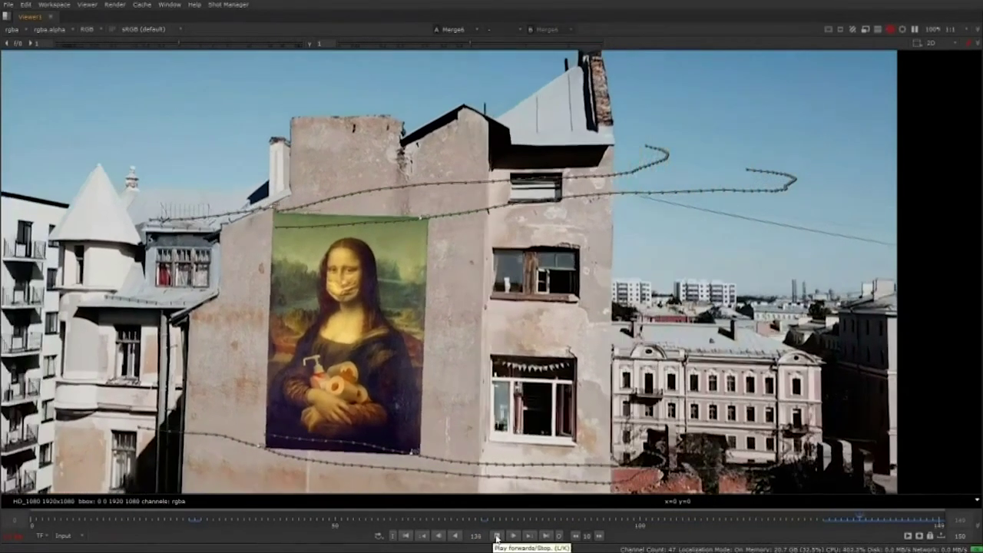
{"action": "left_click", "coordinate": [497, 537]}
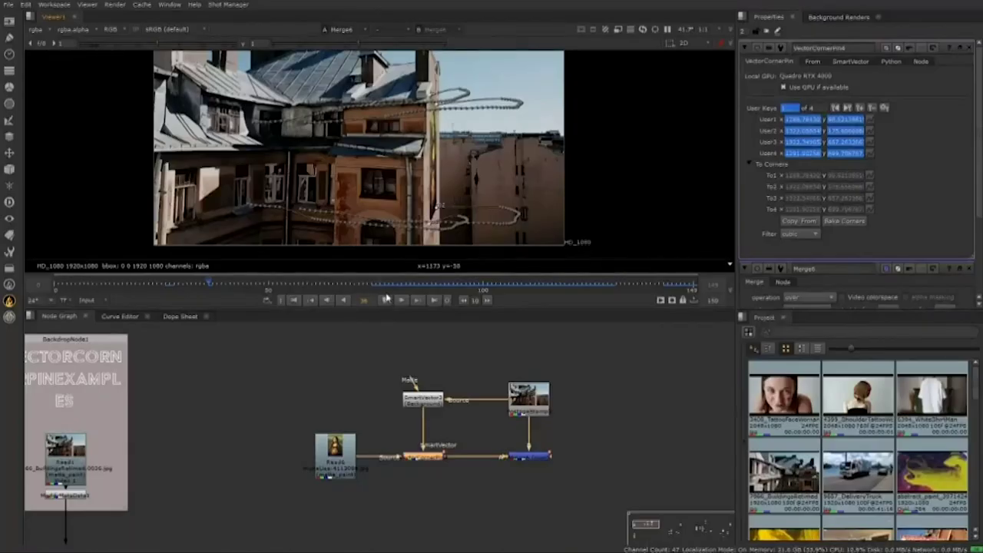
{"action": "left_click", "coordinate": [386, 299]}
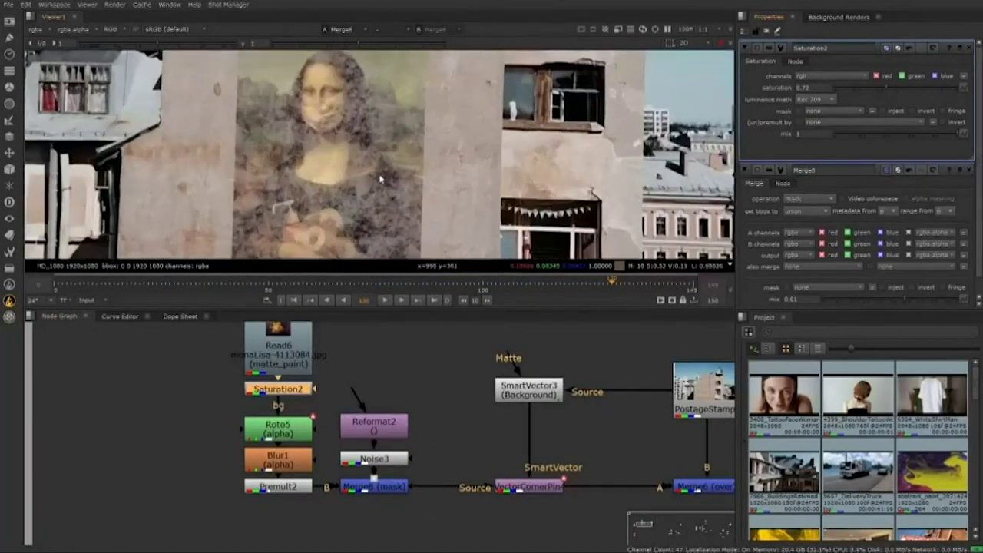
Examine the weathered Mona Lisa on the wall at frame 130 and select the Roto5 node in its source branch.
{"action": "scroll", "coordinate": [382, 181], "scroll_direction": "down", "scroll_amount": 5}
{"action": "left_click_drag", "start_coordinate": [404, 189], "coordinate": [355, 196]}
{"action": "scroll", "coordinate": [355, 195], "scroll_direction": "up", "scroll_amount": 2}
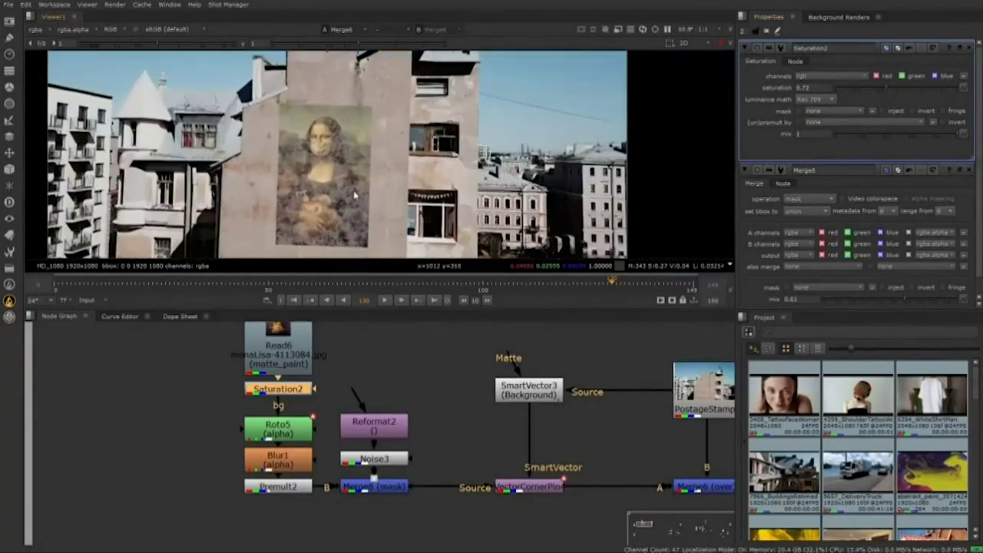
{"action": "left_click_drag", "start_coordinate": [295, 416], "coordinate": [287, 423]}
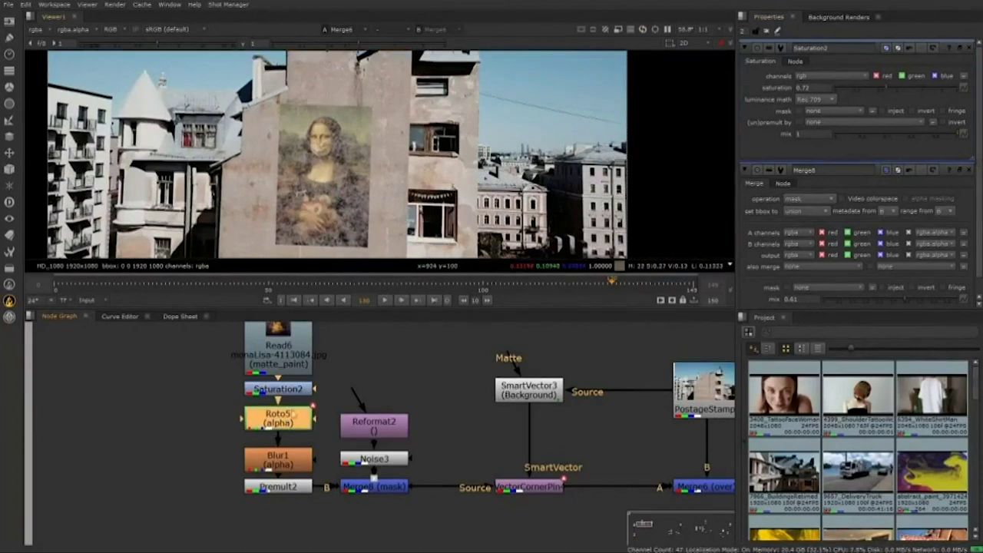
Open the Blur1 node's properties and slightly reduce its alpha blur size to sharpen the painting's worn edges.
{"action": "left_click", "coordinate": [288, 457]}
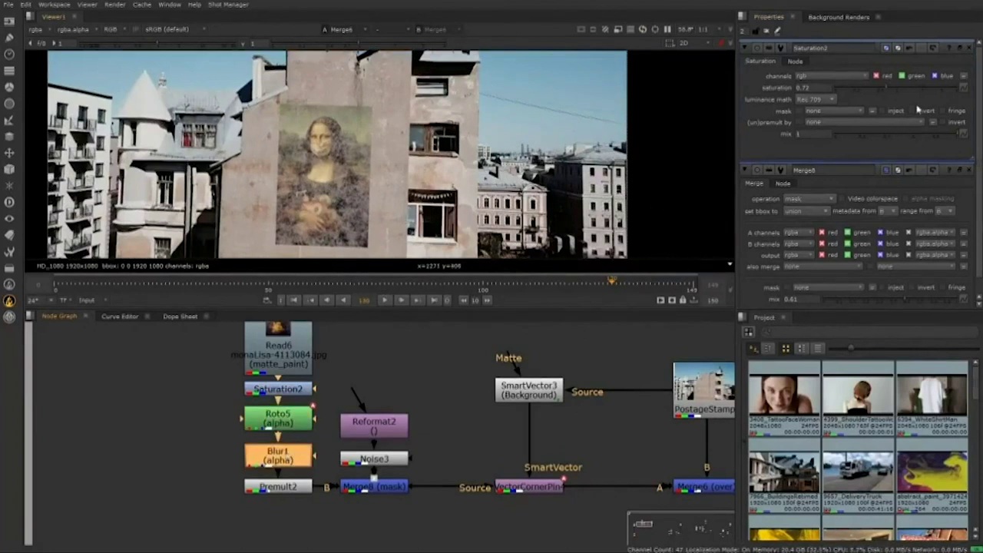
{"action": "scroll", "coordinate": [367, 202], "scroll_direction": "up", "scroll_amount": 3}
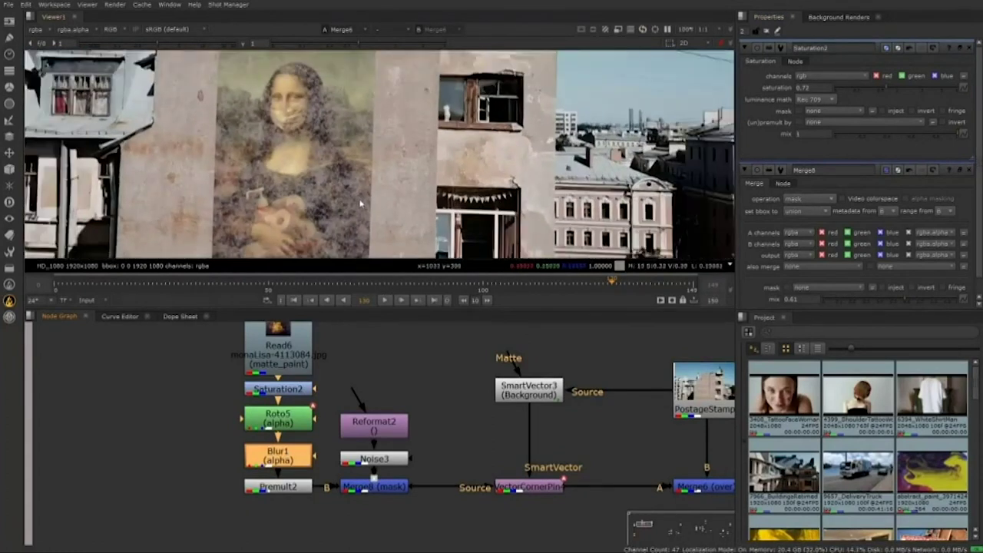
{"action": "scroll", "coordinate": [370, 153], "scroll_direction": "down", "scroll_amount": 3}
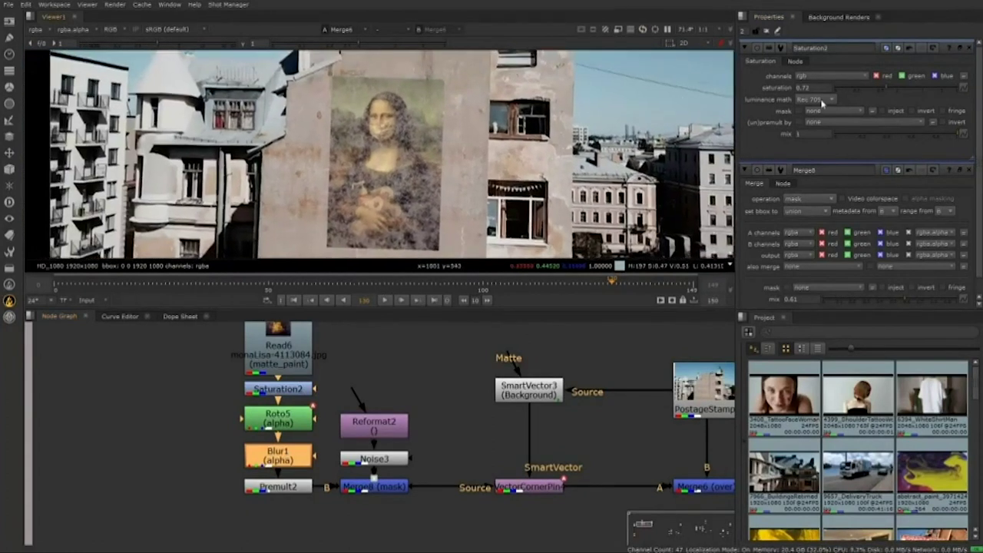
{"action": "key", "text": "Return"}
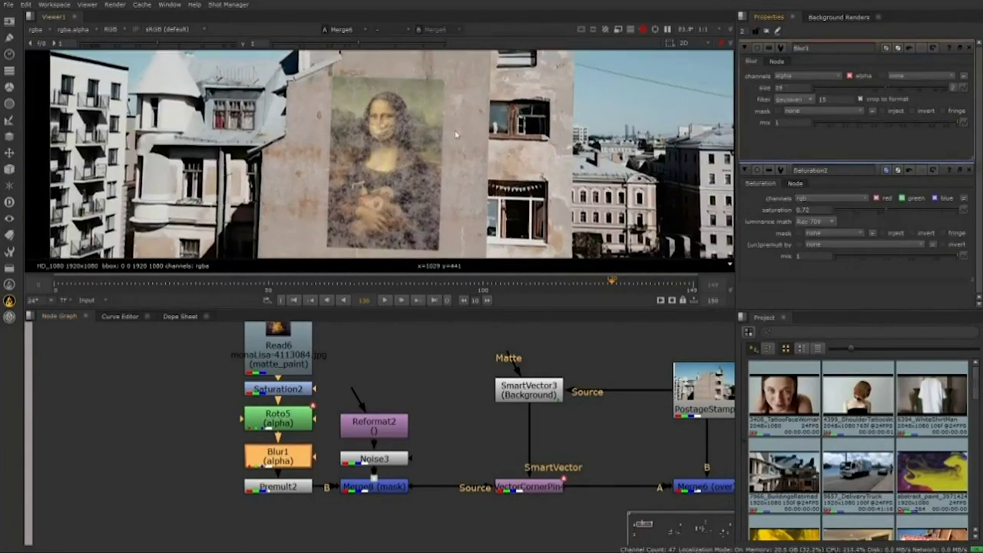
{"action": "scroll", "coordinate": [460, 133], "scroll_direction": "up", "scroll_amount": 3}
{"action": "left_click_drag", "start_coordinate": [885, 88], "coordinate": [881, 89]}
{"action": "scroll", "coordinate": [438, 180], "scroll_direction": "down", "scroll_amount": 5}
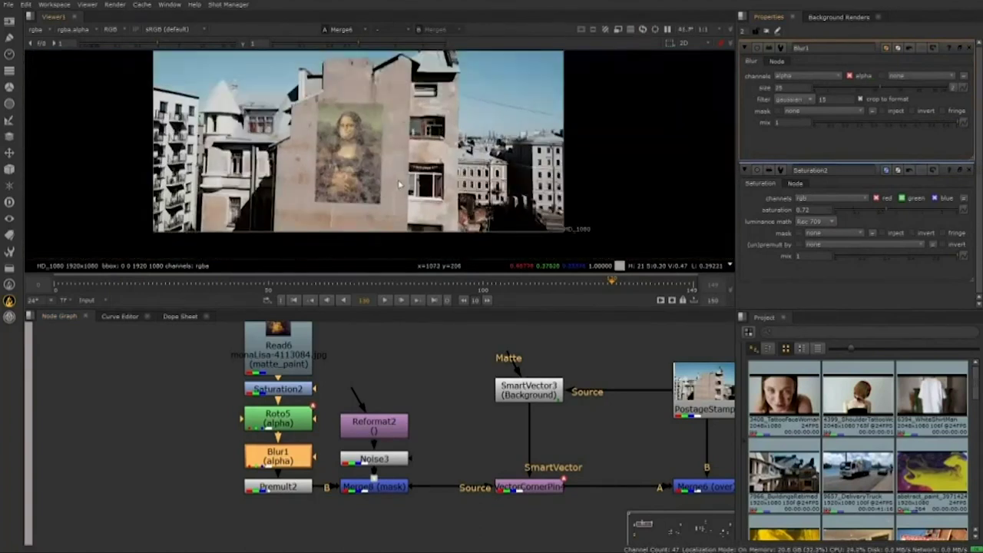
Select the Merge6 node and play the composite enlarged to review the weathered Mona Lisa on the wall.
{"action": "scroll", "coordinate": [419, 194], "scroll_direction": "up", "scroll_amount": 2}
{"action": "left_click", "coordinate": [700, 484]}
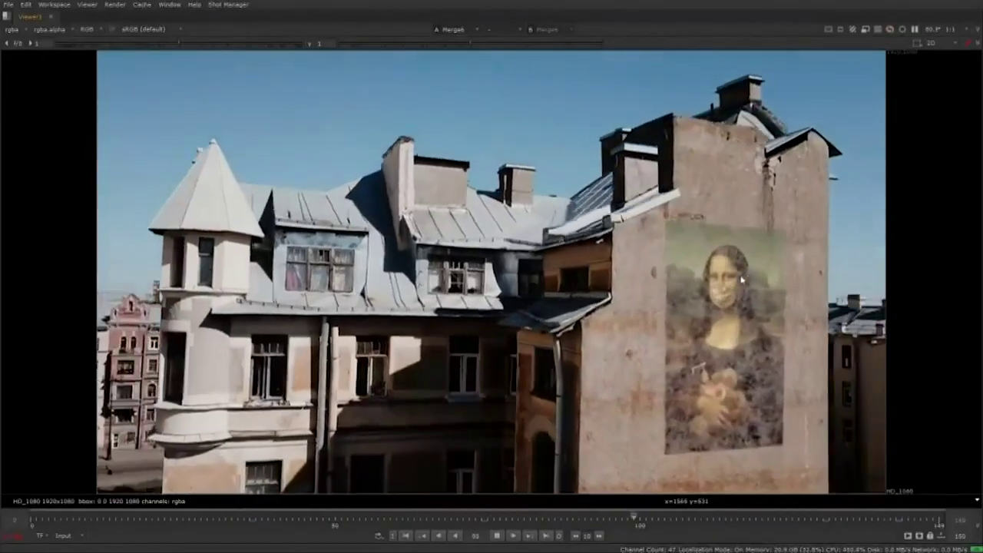
{"action": "key", "text": "space"}
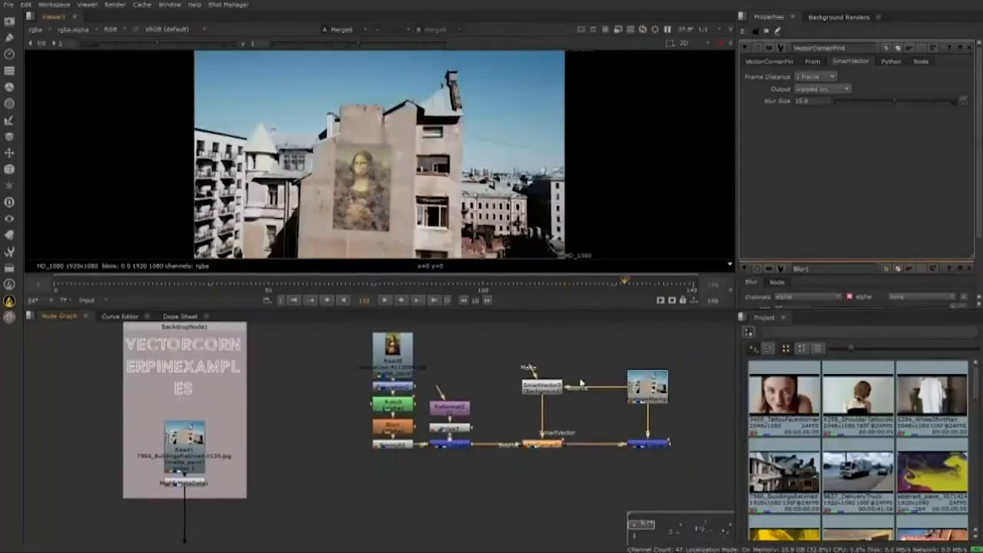
Find the billboard signs setup in the node graph and show its Read5 source in the viewer.
{"action": "left_click_drag", "start_coordinate": [582, 383], "coordinate": [344, 413]}
{"action": "scroll", "coordinate": [617, 381], "scroll_direction": "down", "scroll_amount": 2}
{"action": "scroll", "coordinate": [524, 349], "scroll_direction": "down", "scroll_amount": 3}
{"action": "left_click_drag", "start_coordinate": [656, 428], "coordinate": [399, 393]}
{"action": "scroll", "coordinate": [442, 386], "scroll_direction": "down", "scroll_amount": 2}
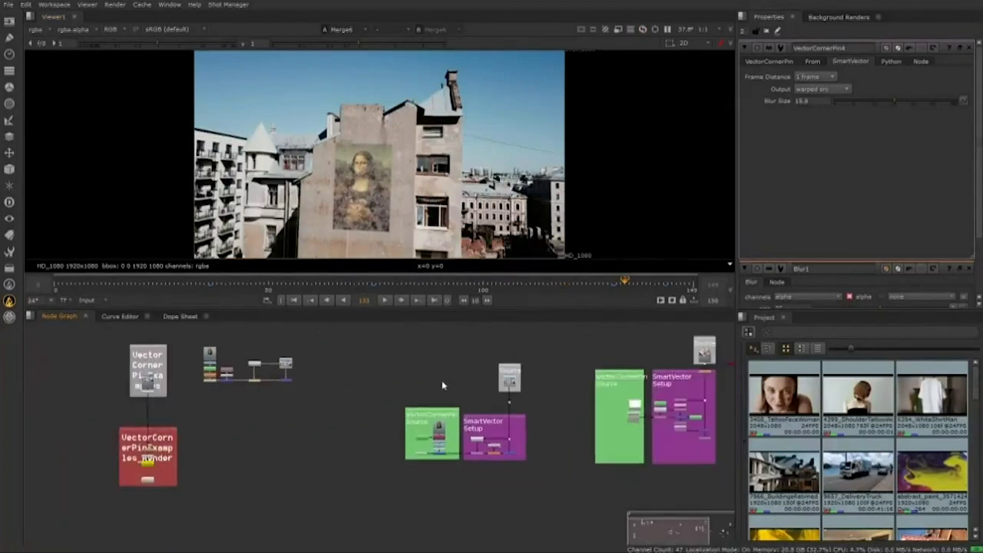
{"action": "left_click_drag", "start_coordinate": [606, 379], "coordinate": [509, 380]}
{"action": "scroll", "coordinate": [509, 381], "scroll_direction": "up", "scroll_amount": 5}
{"action": "scroll", "coordinate": [464, 377], "scroll_direction": "up", "scroll_amount": 1}
{"action": "left_click_drag", "start_coordinate": [601, 359], "coordinate": [472, 382]}
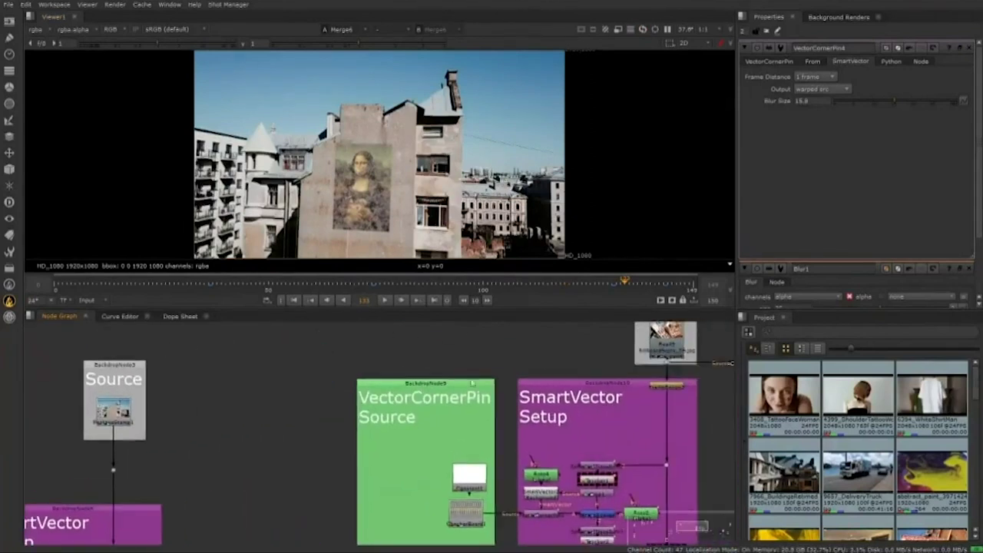
{"action": "scroll", "coordinate": [564, 376], "scroll_direction": "down", "scroll_amount": 2}
{"action": "left_click_drag", "start_coordinate": [608, 366], "coordinate": [526, 398]}
{"action": "scroll", "coordinate": [526, 398], "scroll_direction": "up", "scroll_amount": 2}
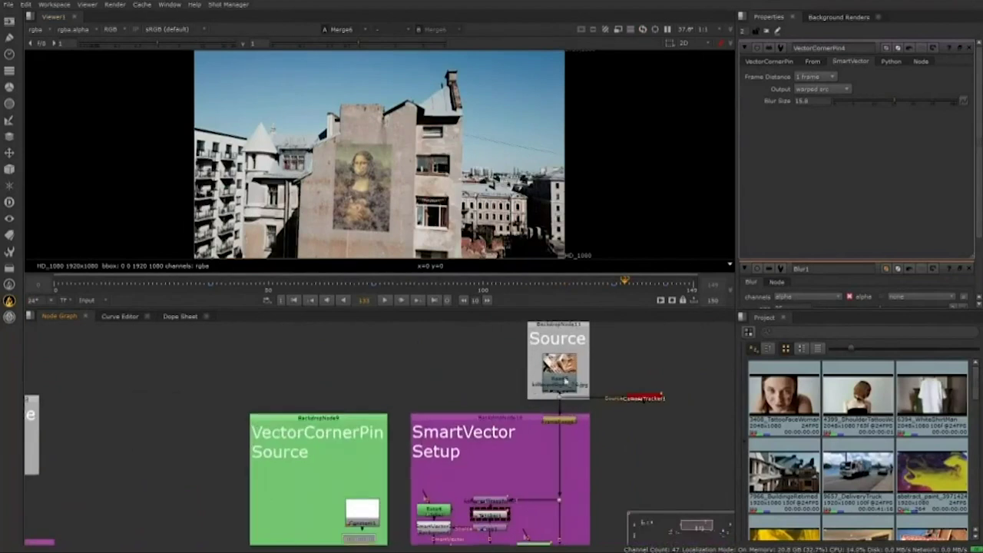
{"action": "left_click", "coordinate": [561, 375]}
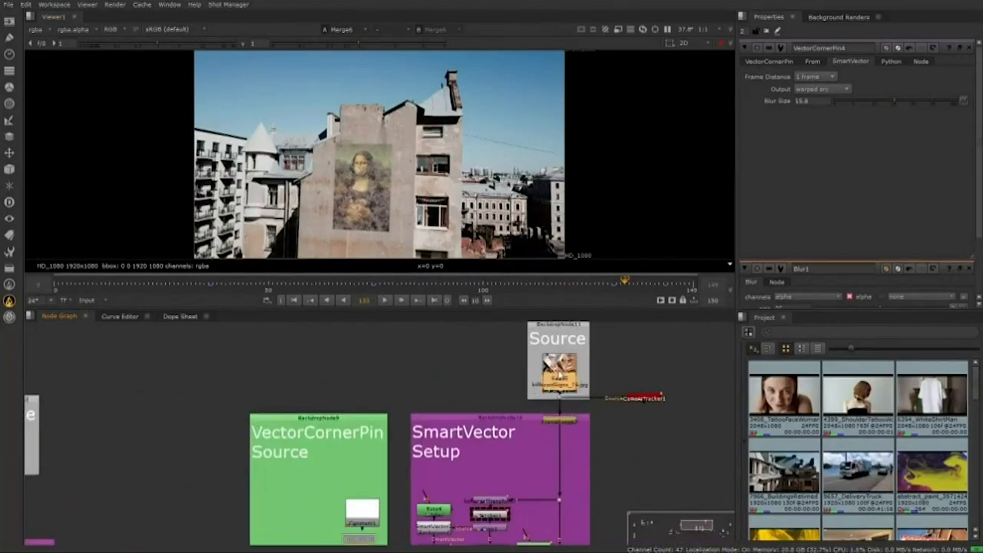
{"action": "key", "text": "1"}
Play the billboard signs clip enlarged from frame 0 and study how the signs rotate and change perspective.
{"action": "key", "text": "space"}
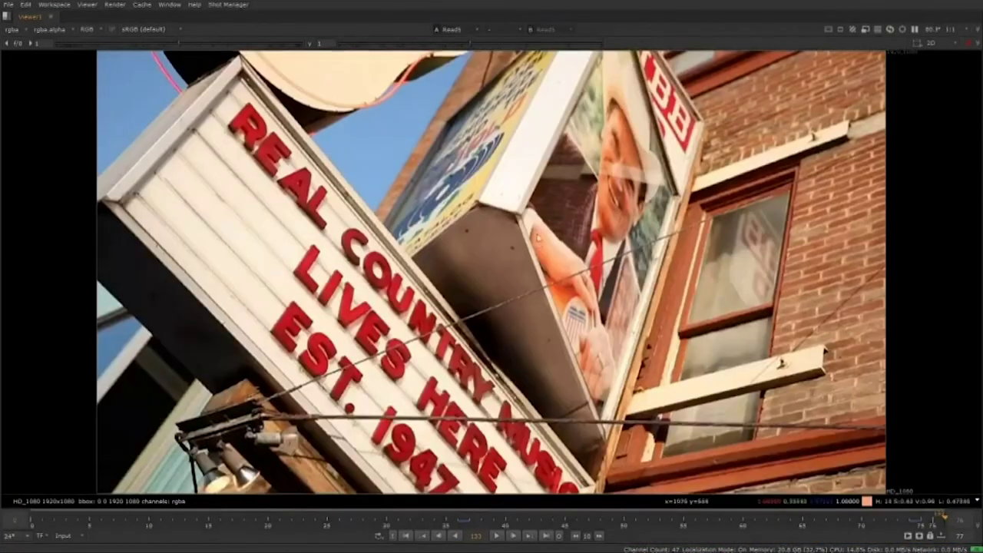
{"action": "scroll", "coordinate": [742, 274], "scroll_direction": "down", "scroll_amount": 1}
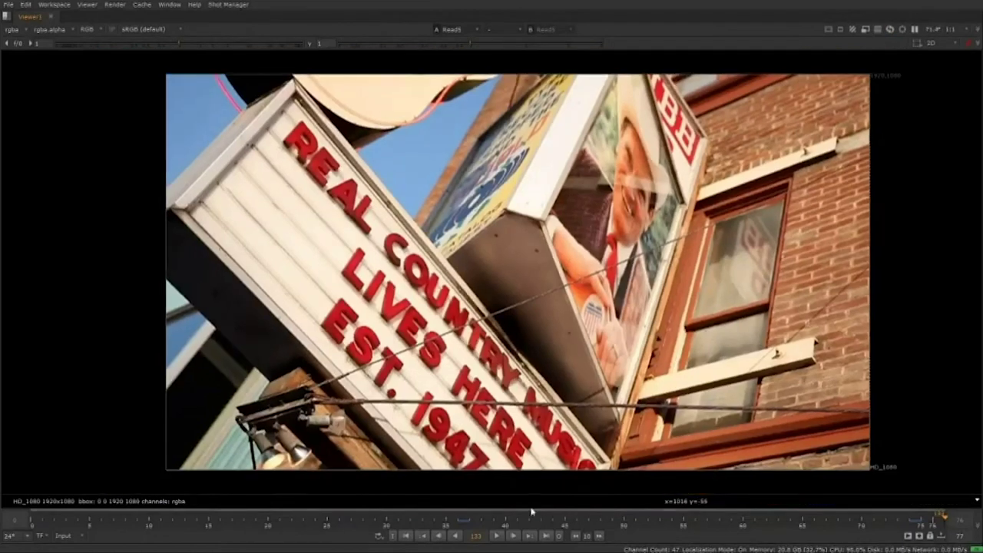
{"action": "left_click", "coordinate": [419, 537]}
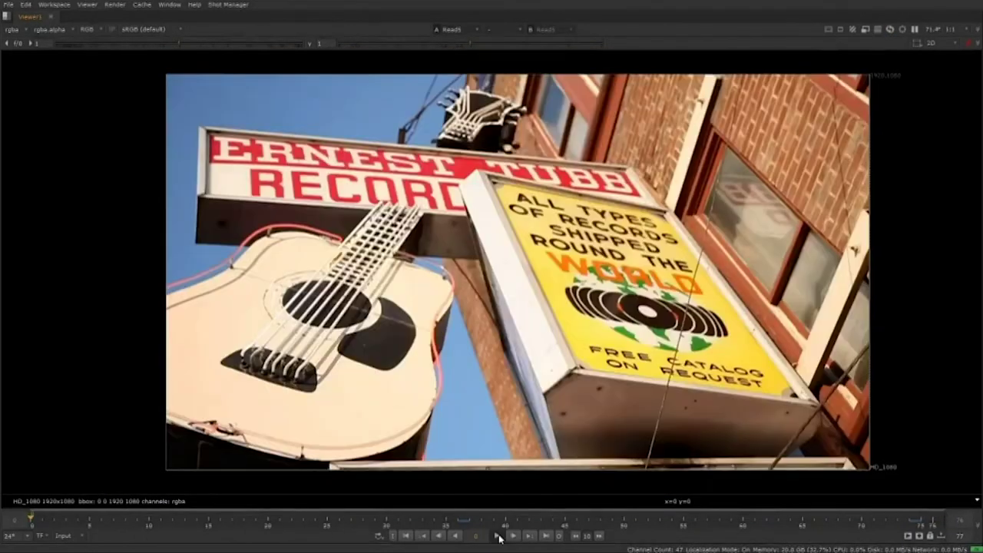
{"action": "left_click", "coordinate": [499, 537]}
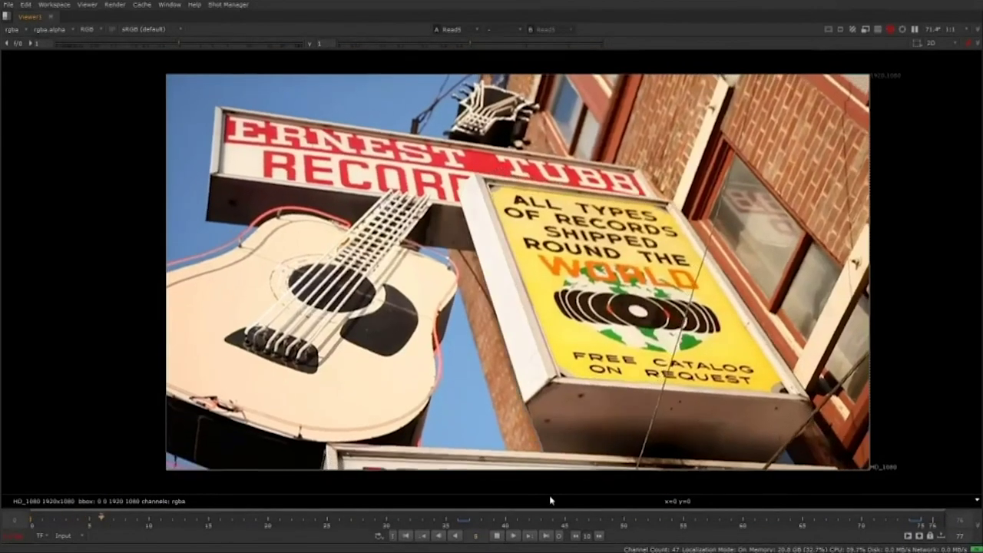
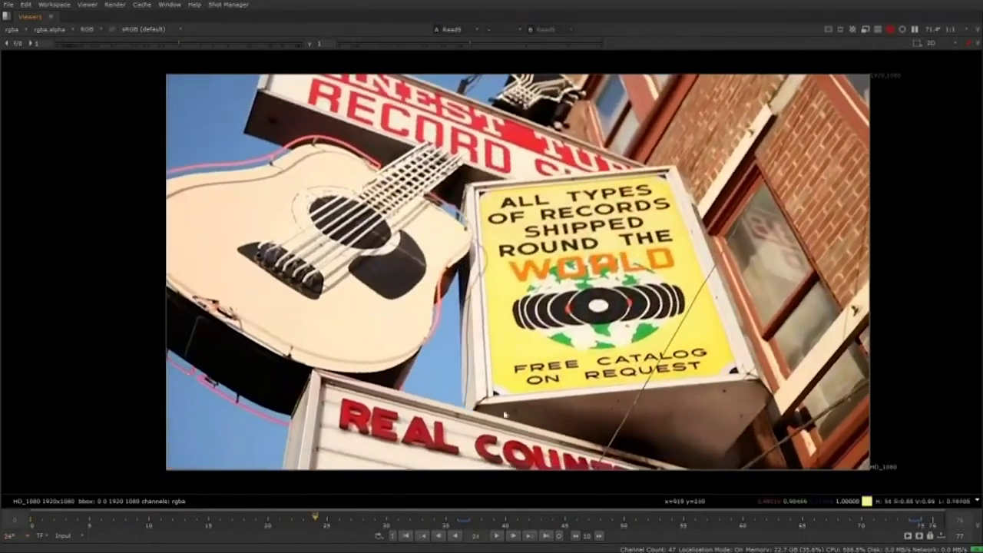
{"action": "left_click", "coordinate": [497, 536]}
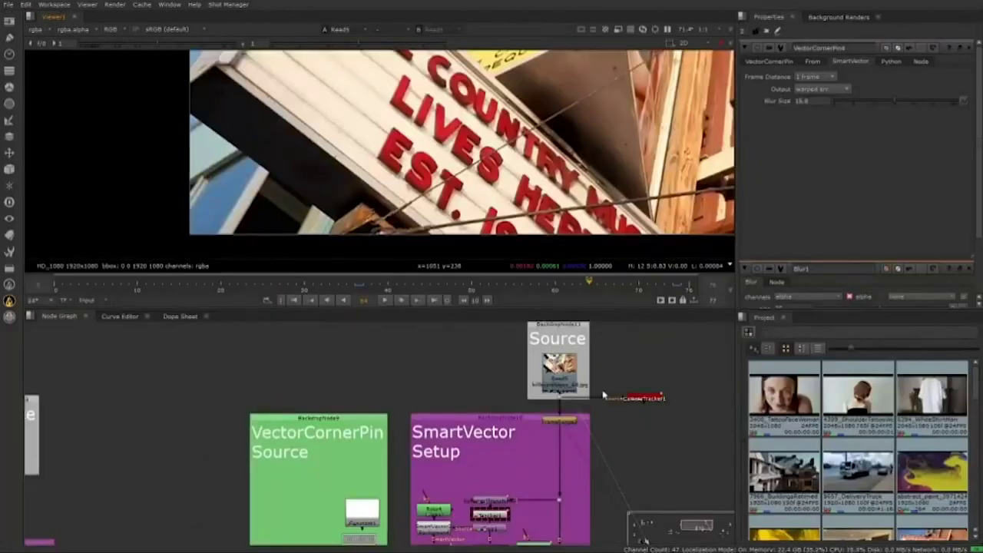
Send the CameraTracker1 node beside the billboard source to the viewer and open its properties.
{"action": "scroll", "coordinate": [545, 182], "scroll_direction": "down", "scroll_amount": 3}
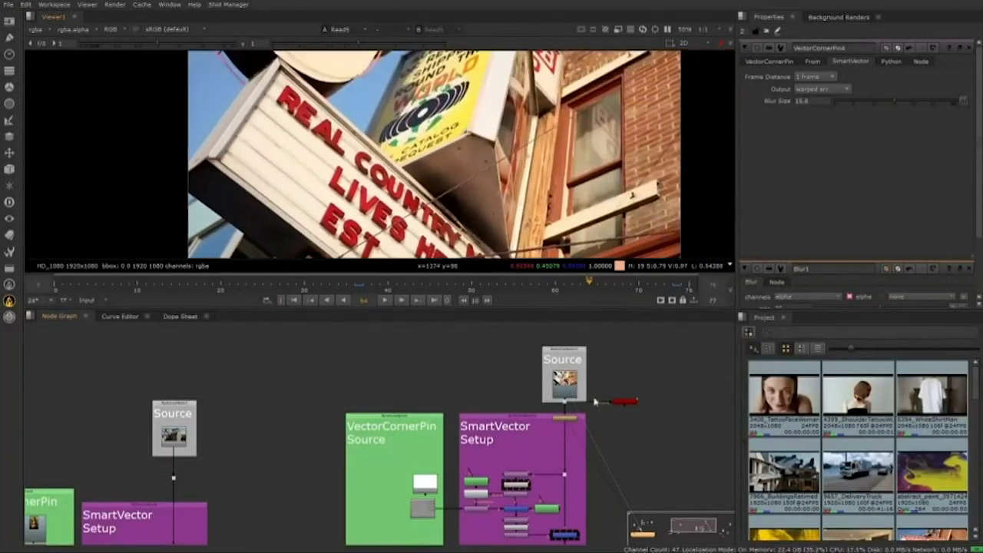
{"action": "scroll", "coordinate": [614, 414], "scroll_direction": "up", "scroll_amount": 3}
{"action": "scroll", "coordinate": [614, 415], "scroll_direction": "up", "scroll_amount": 2}
{"action": "left_click", "coordinate": [637, 394]}
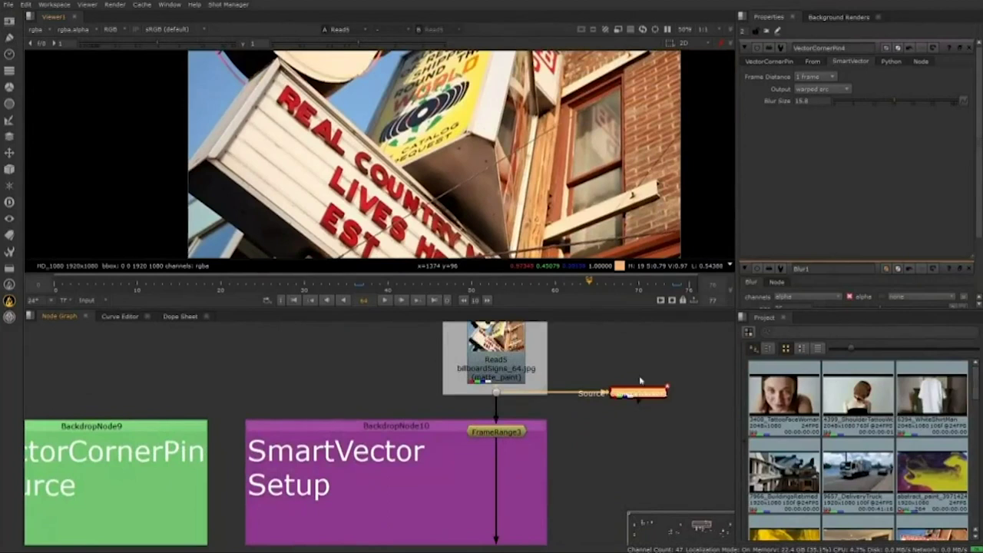
{"action": "key", "text": "1"}
{"action": "double_click", "coordinate": [651, 393]}
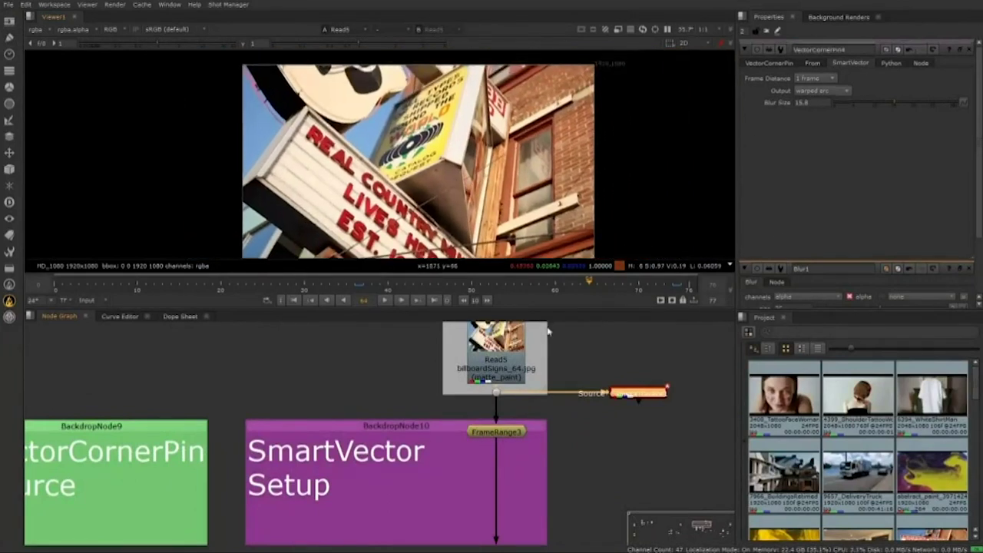
Show the SmartVector setup's first SphericalTransform output in the viewer and close the CameraTracker1 properties.
{"action": "left_click", "coordinate": [616, 351]}
{"action": "scroll", "coordinate": [578, 425], "scroll_direction": "down", "scroll_amount": 5}
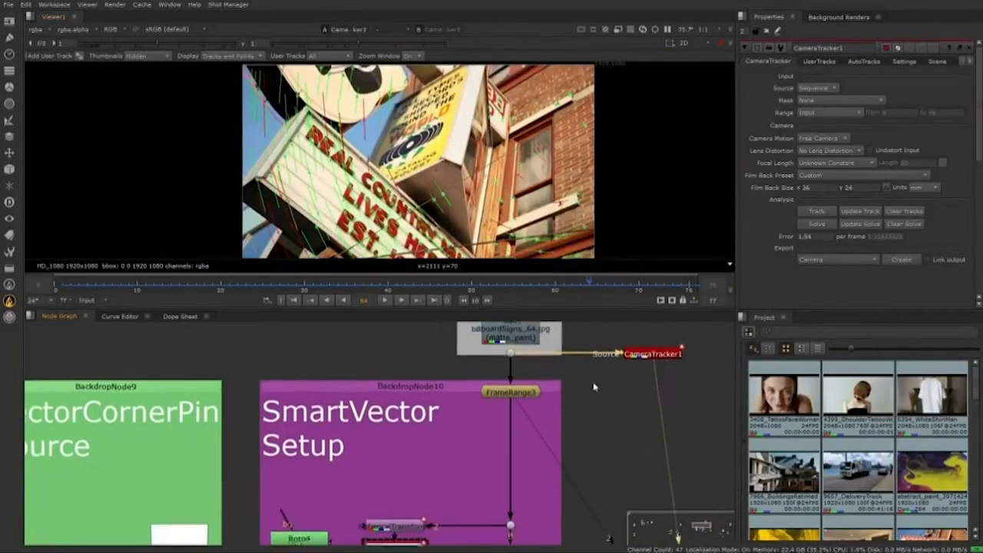
{"action": "scroll", "coordinate": [475, 448], "scroll_direction": "up", "scroll_amount": 2}
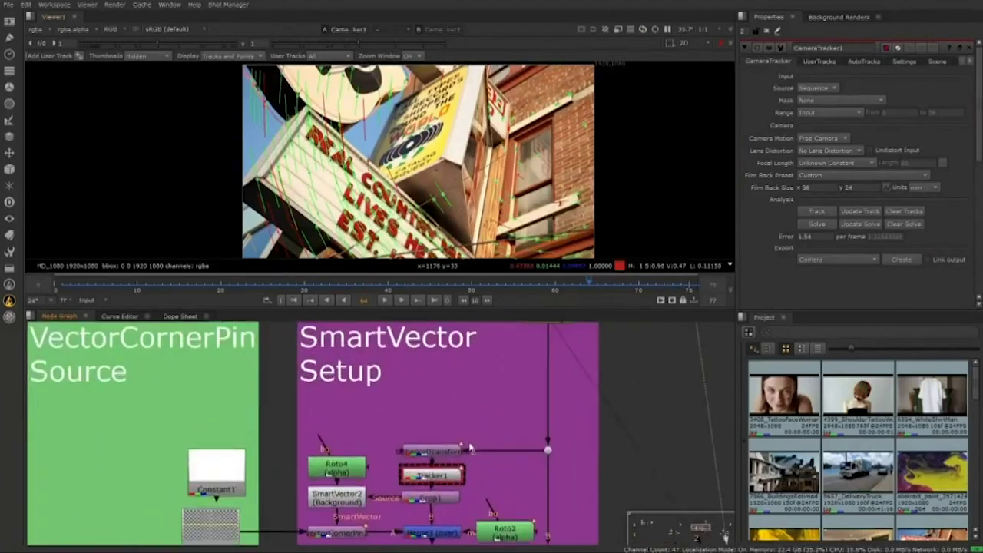
{"action": "key", "text": "1"}
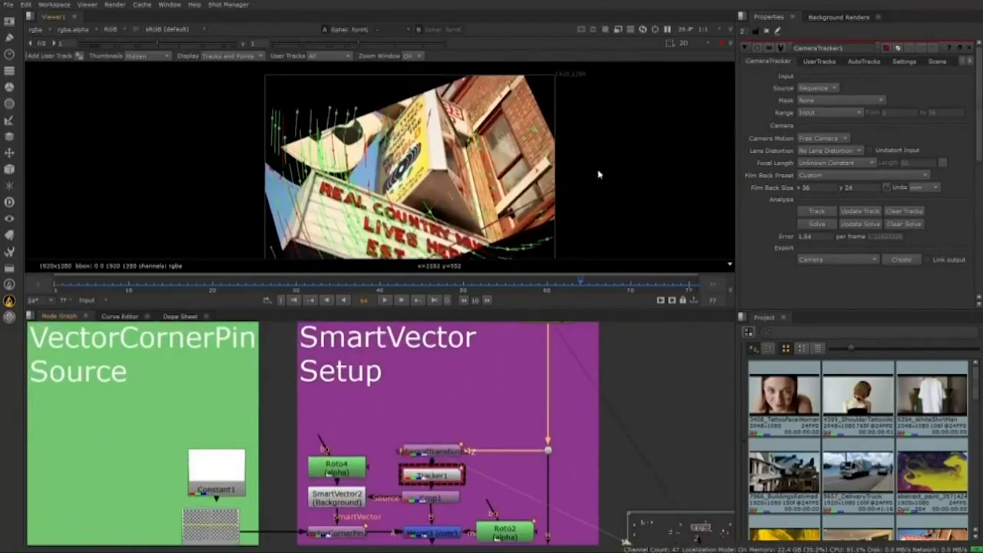
{"action": "left_click_drag", "start_coordinate": [590, 173], "coordinate": [595, 161]}
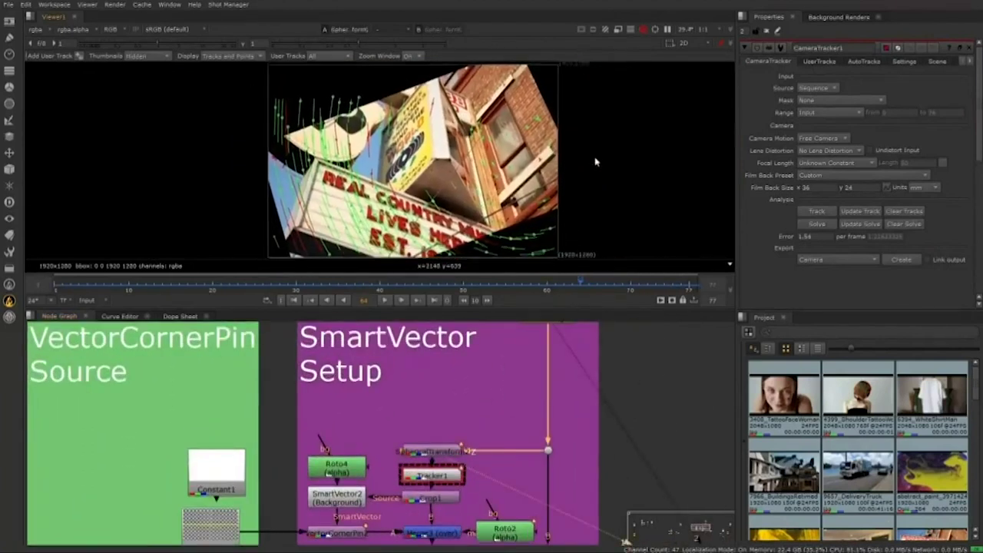
{"action": "left_click", "coordinate": [969, 48]}
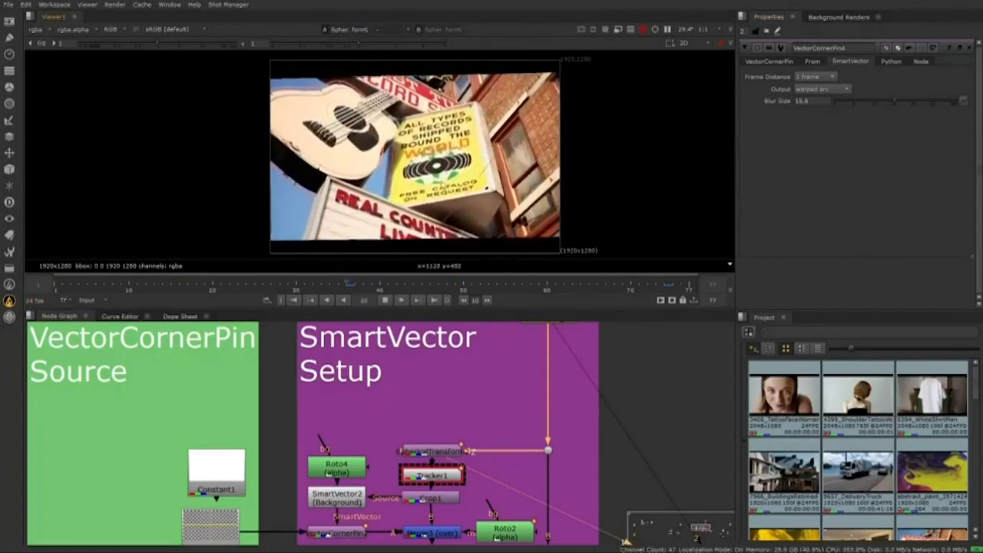
Show the Tracker1 output in the viewer, review its playback, and stop it.
{"action": "key", "text": "1"}
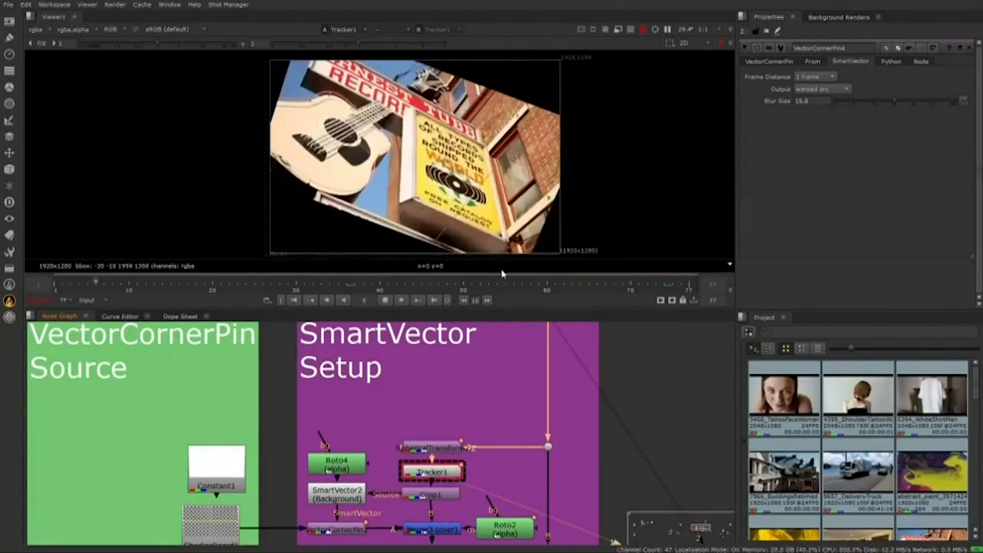
{"action": "left_click", "coordinate": [385, 300]}
{"action": "left_click_drag", "start_coordinate": [469, 361], "coordinate": [474, 347]}
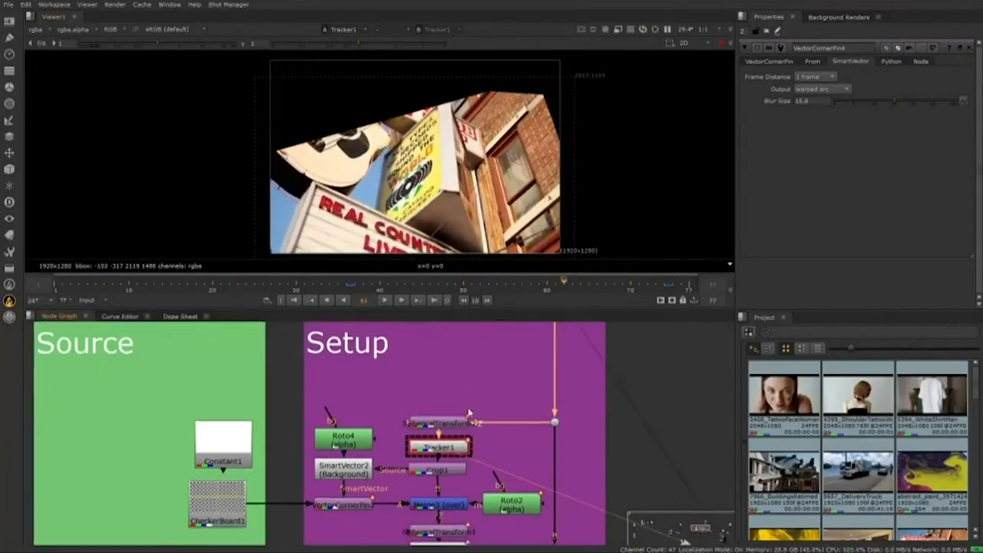
{"action": "left_click_drag", "start_coordinate": [469, 413], "coordinate": [470, 388]}
Open the Roto4 properties and examine how the VectorCornerPin and CheckerBoard1 source feed the SmartVector setup.
{"action": "double_click", "coordinate": [352, 414]}
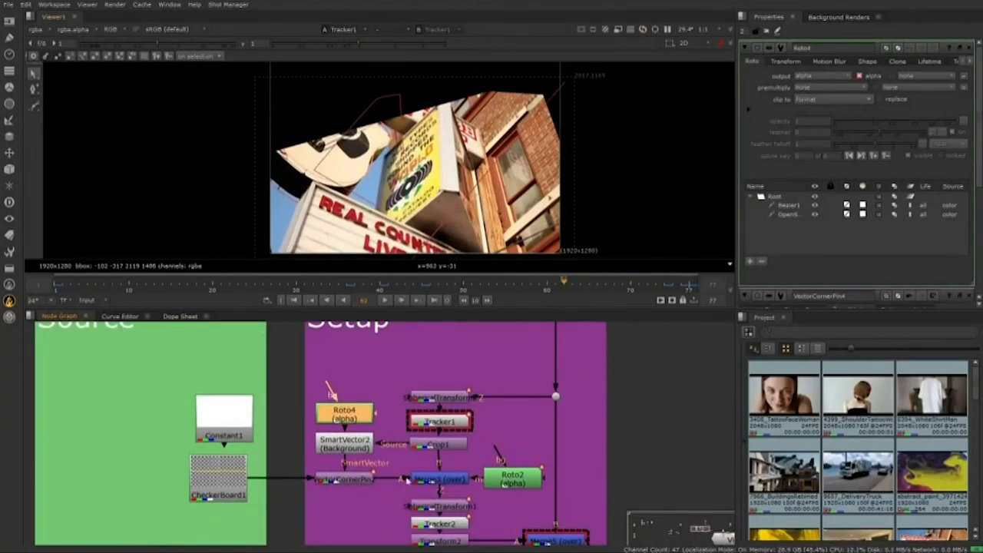
{"action": "left_click", "coordinate": [355, 482]}
{"action": "left_click", "coordinate": [222, 485]}
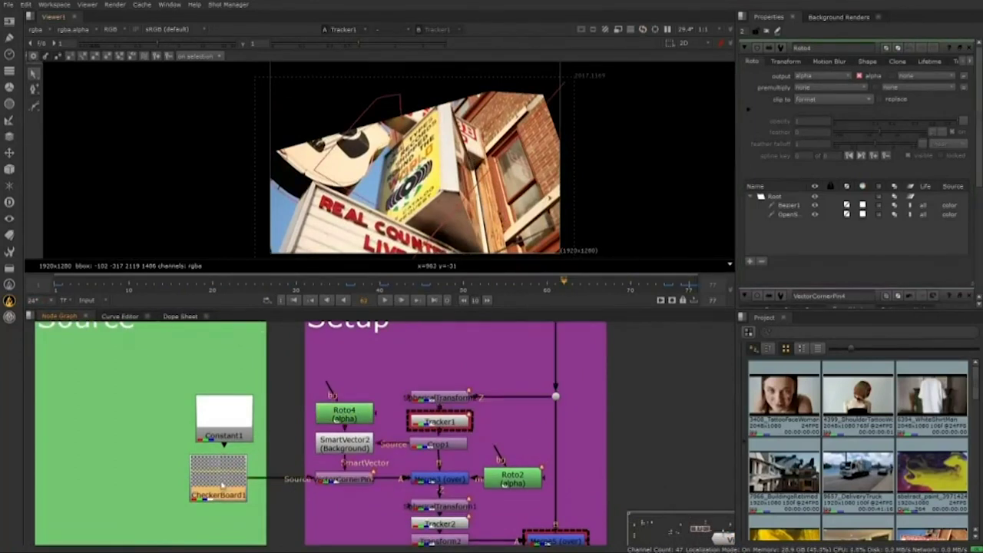
{"action": "left_click_drag", "start_coordinate": [400, 496], "coordinate": [361, 445]}
Show Merge3 in the viewer, close all node properties, and play the checkerboard merge over the stabilised sign.
{"action": "left_click", "coordinate": [384, 430]}
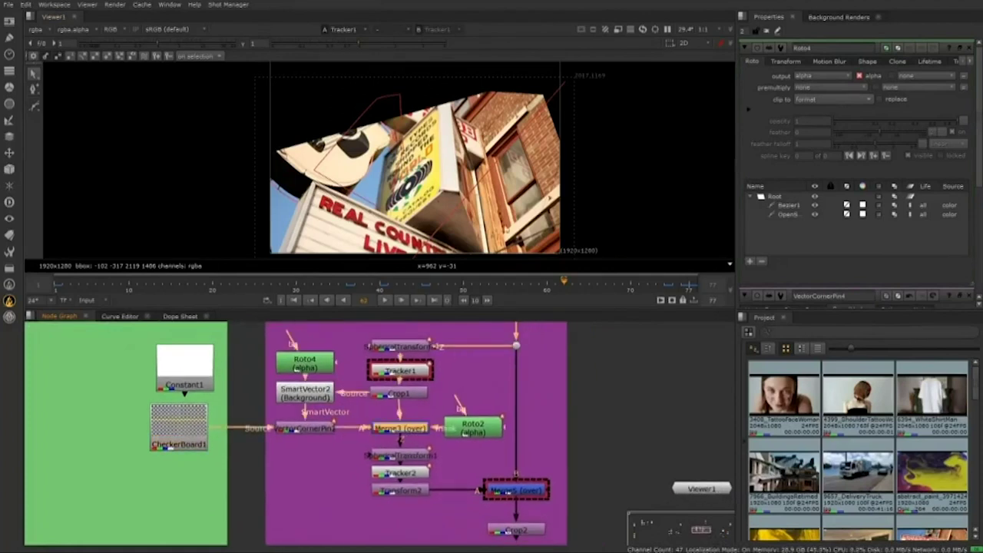
{"action": "key", "text": "1"}
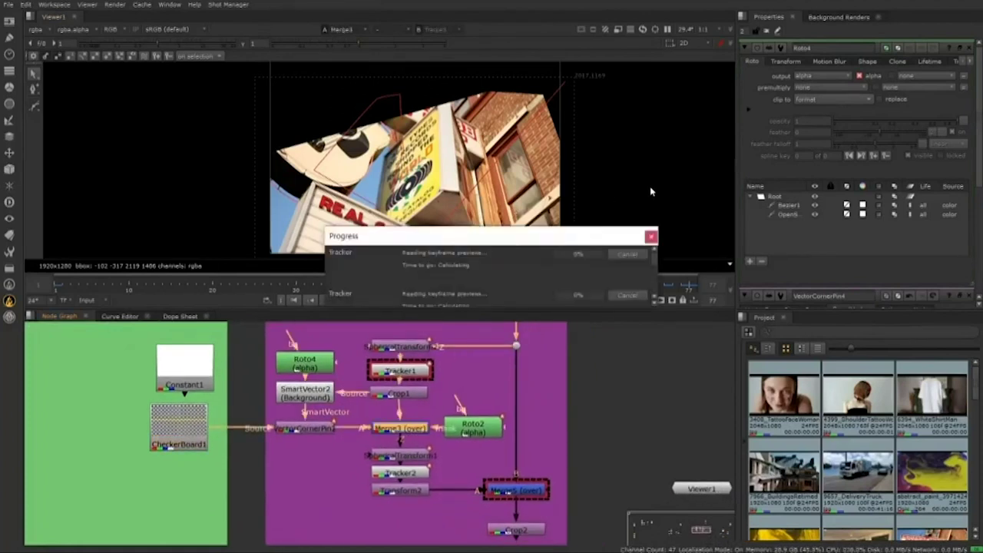
{"action": "left_click", "coordinate": [384, 304]}
{"action": "key", "text": "ctrl+shift+a"}
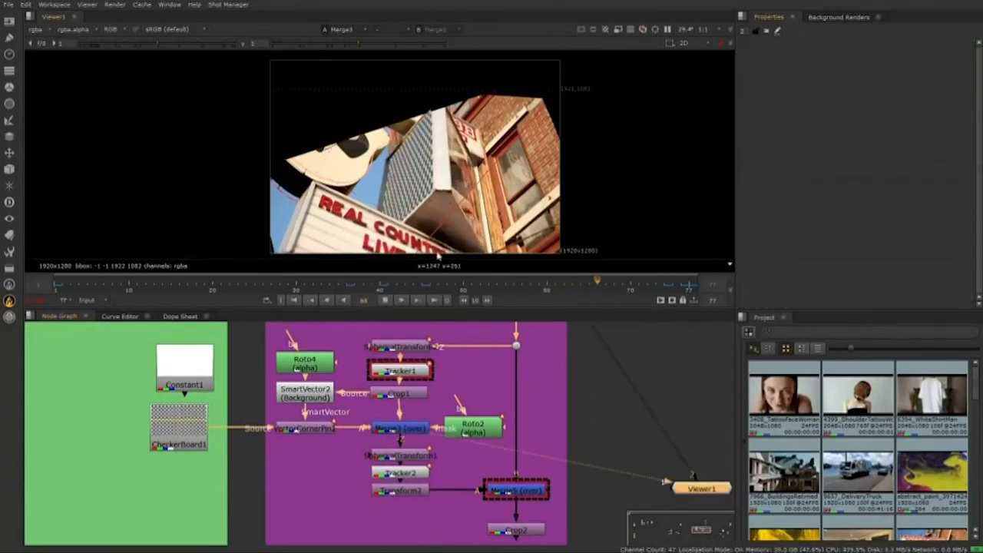
{"action": "left_click", "coordinate": [388, 302]}
{"action": "scroll", "coordinate": [504, 201], "scroll_direction": "down", "scroll_amount": 2}
{"action": "mouse_move", "coordinate": [501, 202]}
{"action": "left_mouse_down"}
{"action": "mouse_move", "coordinate": [464, 176]}
{"action": "mouse_move", "coordinate": [484, 196]}
{"action": "left_mouse_up"}
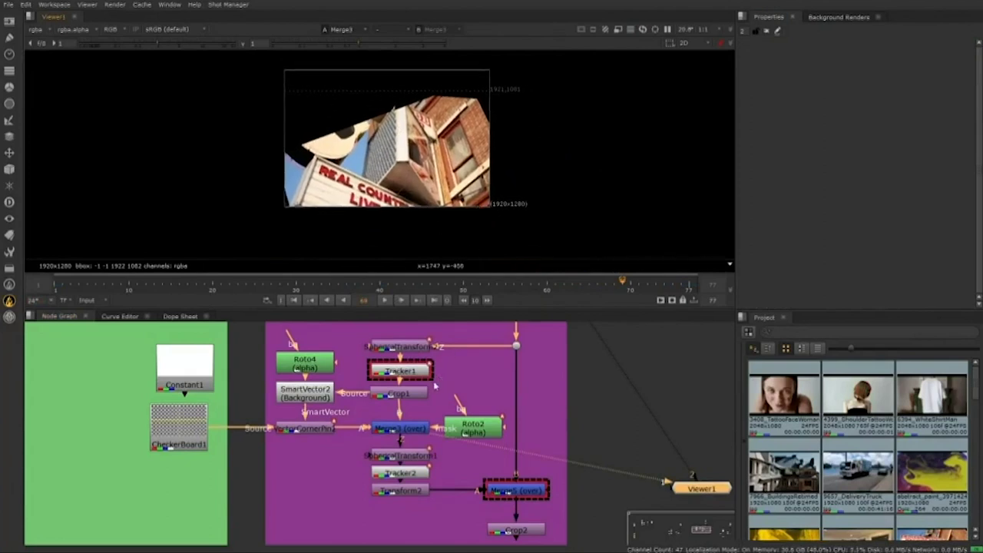
Trace the return to the original plate by viewing SphericalTransform1, Tracker2 and the final Merge5 and Crop2 output.
{"action": "left_click", "coordinate": [396, 457]}
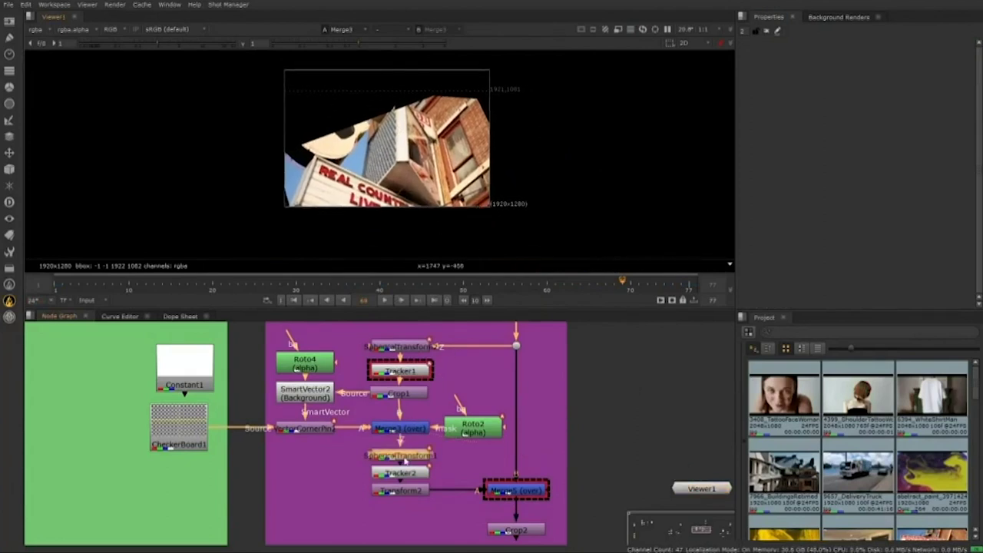
{"action": "key", "text": "1"}
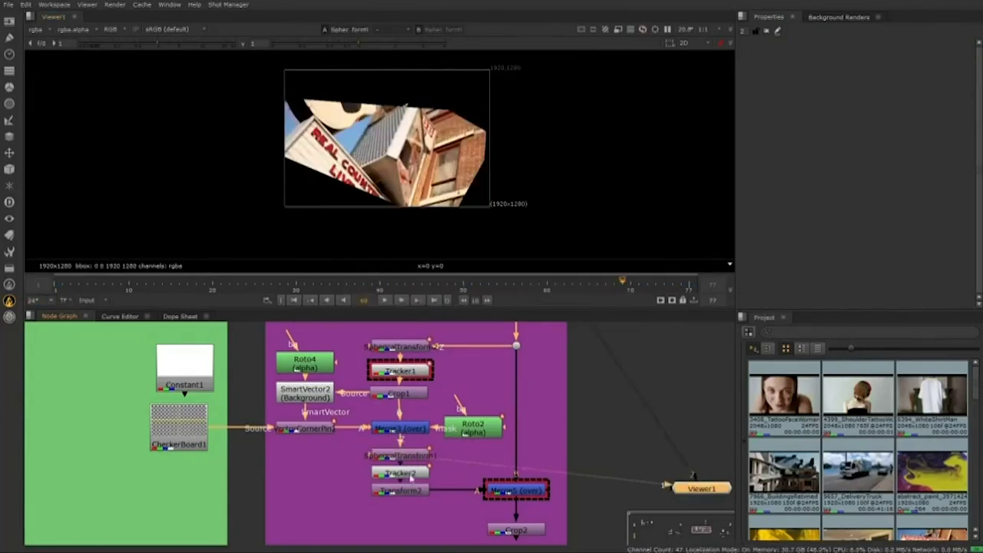
{"action": "left_click", "coordinate": [410, 473]}
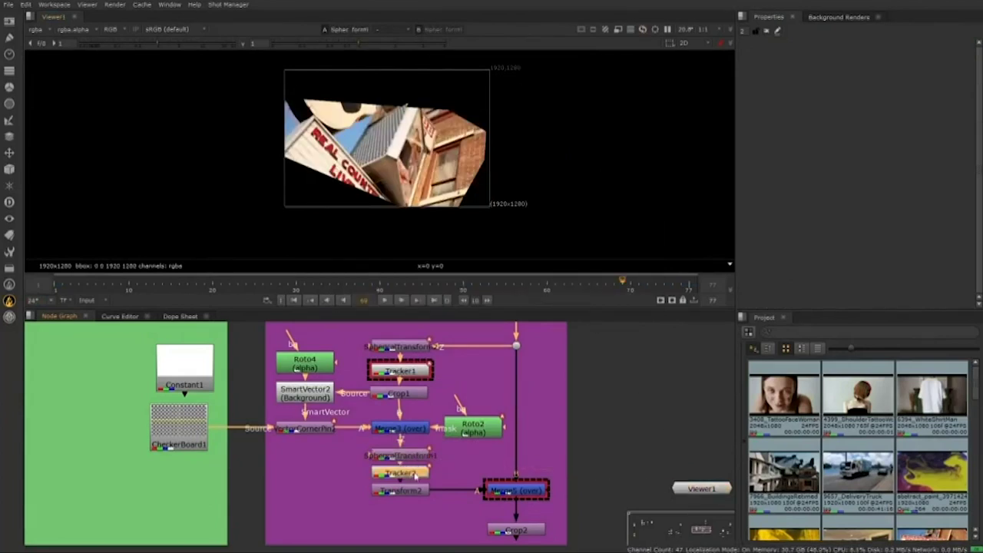
{"action": "key", "text": "1"}
{"action": "left_click", "coordinate": [528, 495]}
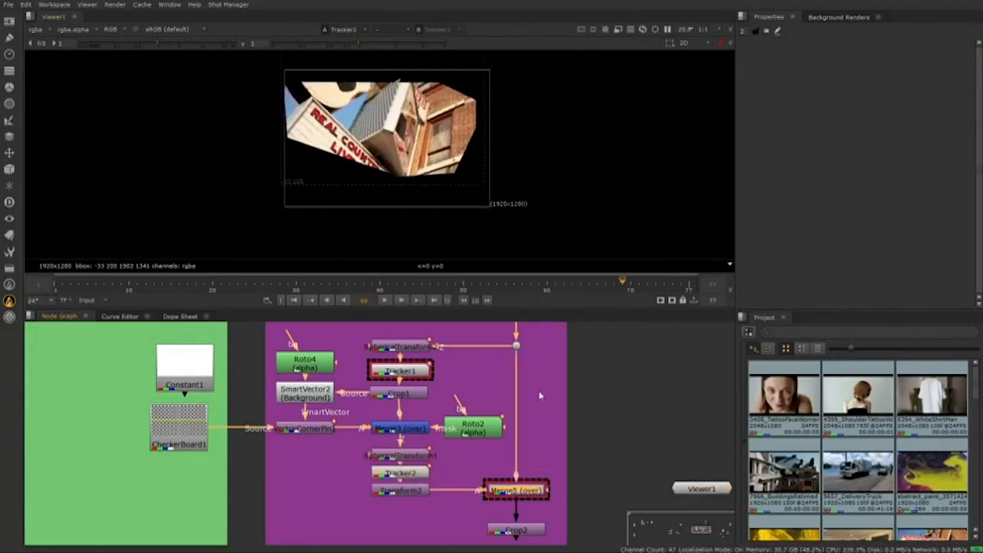
{"action": "key", "text": "1"}
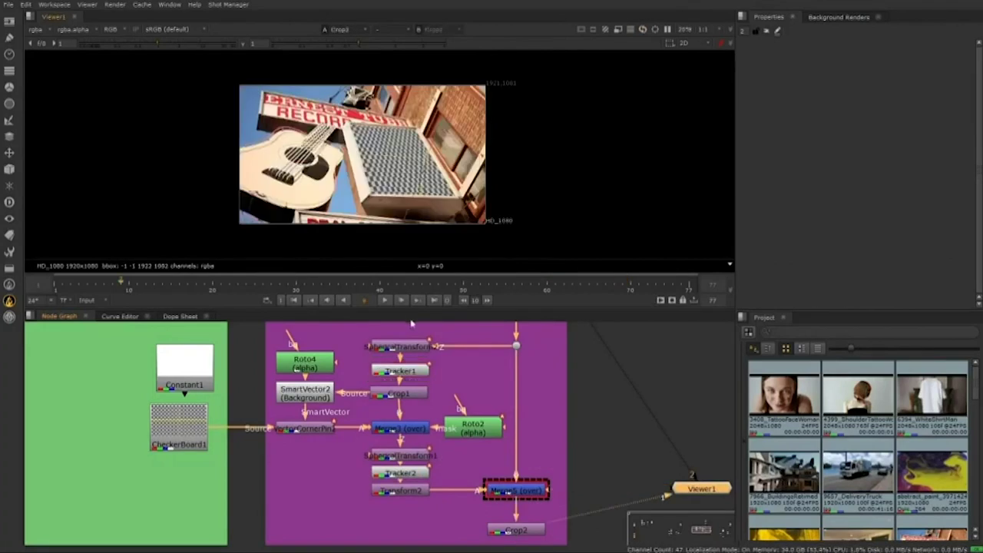
Open the Roto2 properties and examine the mask's shapes and place in the SmartVector setup.
{"action": "double_click", "coordinate": [480, 433]}
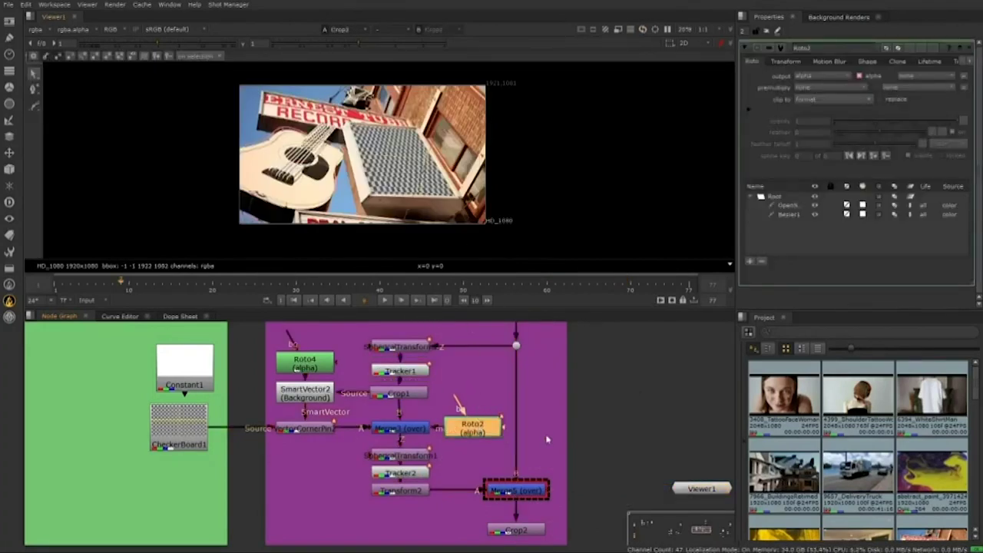
{"action": "scroll", "coordinate": [547, 439], "scroll_direction": "down", "scroll_amount": 3}
{"action": "scroll", "coordinate": [494, 424], "scroll_direction": "down", "scroll_amount": 3}
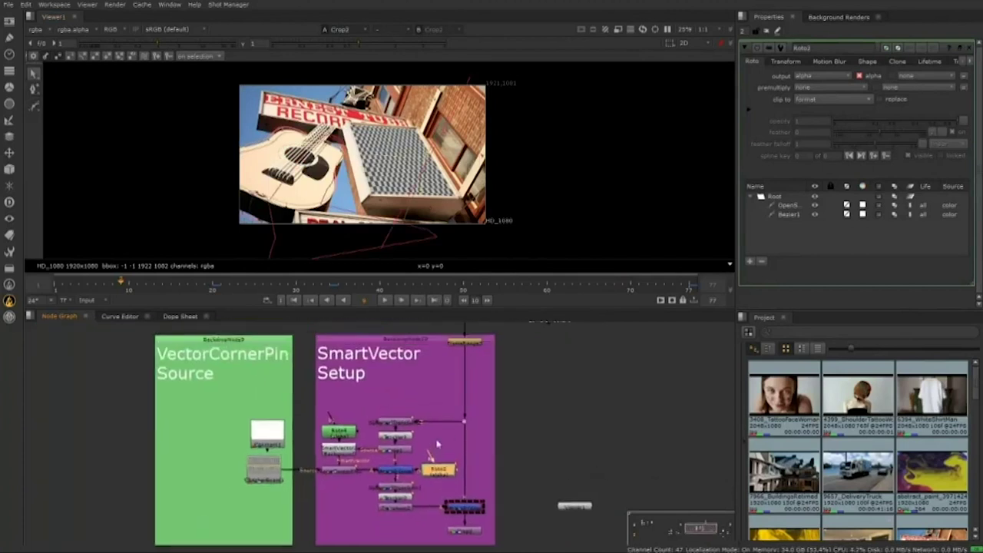
{"action": "scroll", "coordinate": [410, 446], "scroll_direction": "up", "scroll_amount": 3}
{"action": "left_click_drag", "start_coordinate": [407, 450], "coordinate": [507, 409]}
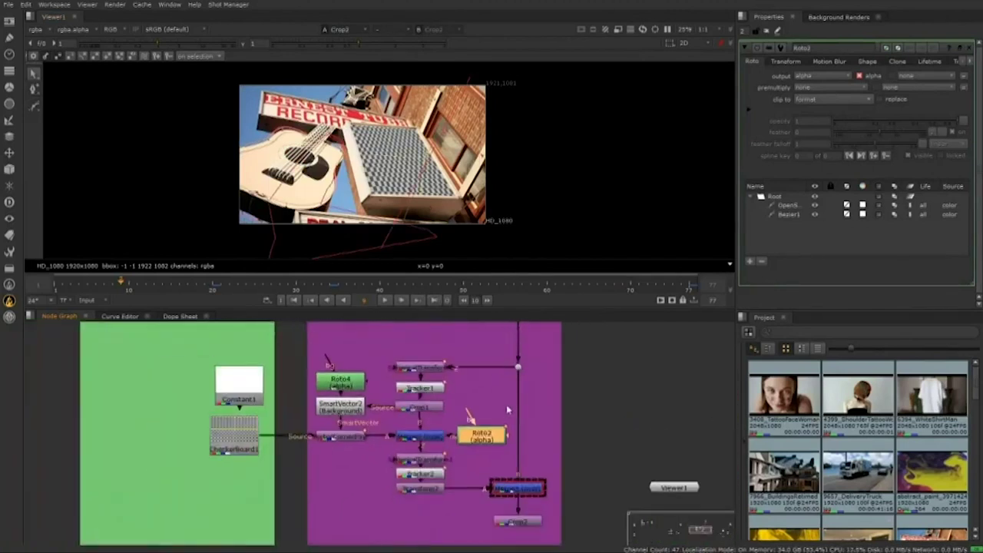
Detach the Read5 billboard source from its setup and move it into the empty area above the Source backdrop.
{"action": "scroll", "coordinate": [507, 409], "scroll_direction": "down", "scroll_amount": 5}
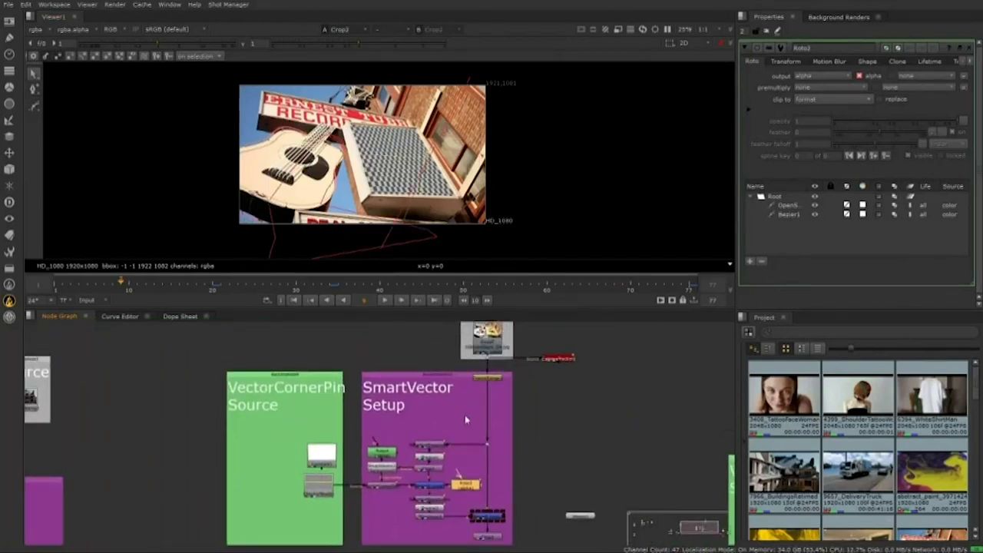
{"action": "scroll", "coordinate": [470, 398], "scroll_direction": "up", "scroll_amount": 4}
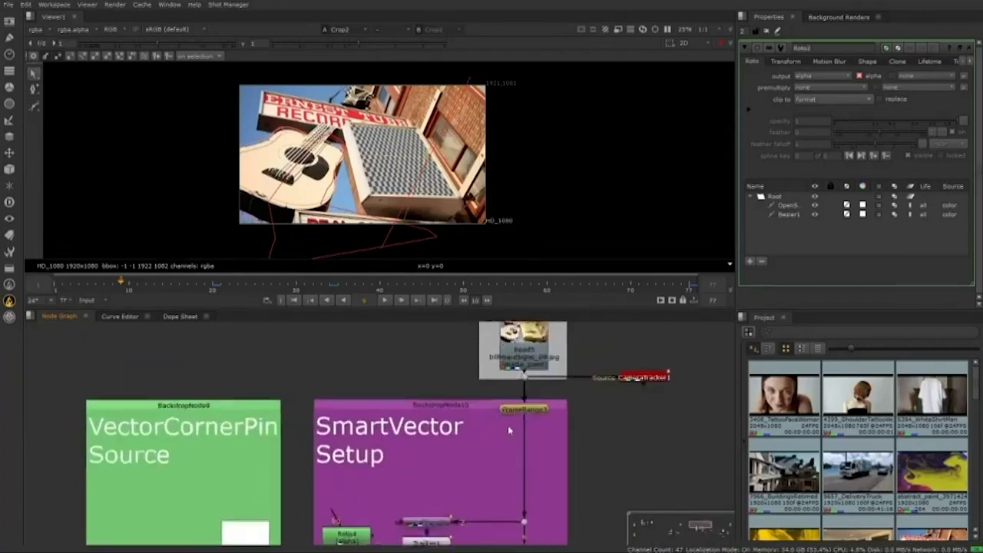
{"action": "left_click_drag", "start_coordinate": [447, 408], "coordinate": [487, 518]}
{"action": "scroll", "coordinate": [510, 436], "scroll_direction": "down", "scroll_amount": 3}
{"action": "left_click", "coordinate": [530, 475]}
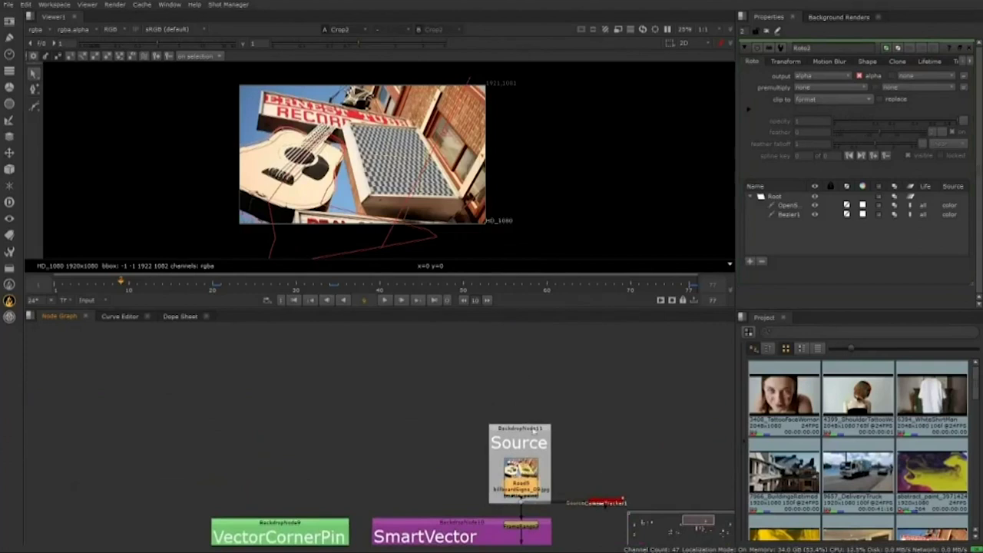
{"action": "left_click_drag", "start_coordinate": [520, 472], "coordinate": [488, 364]}
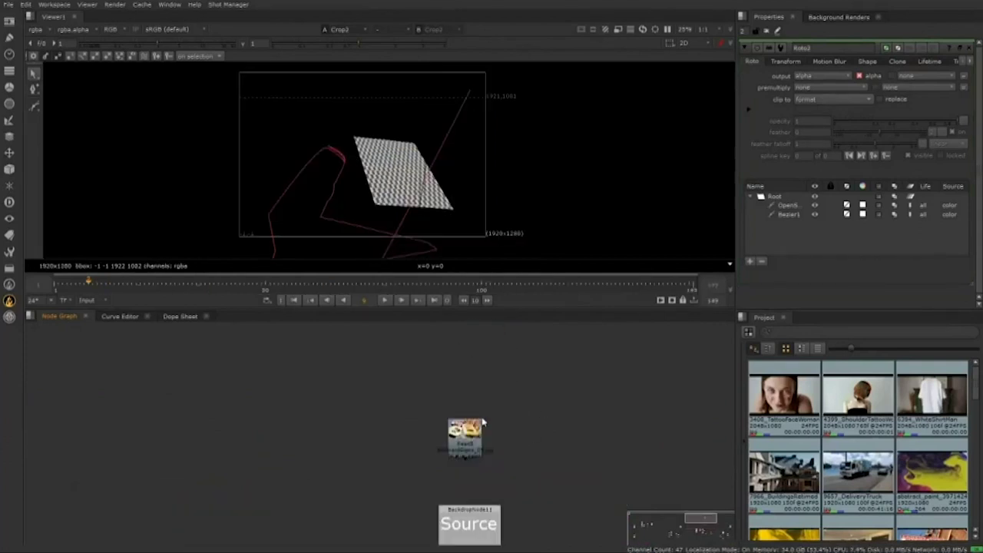
{"action": "left_click_drag", "start_coordinate": [465, 433], "coordinate": [467, 377]}
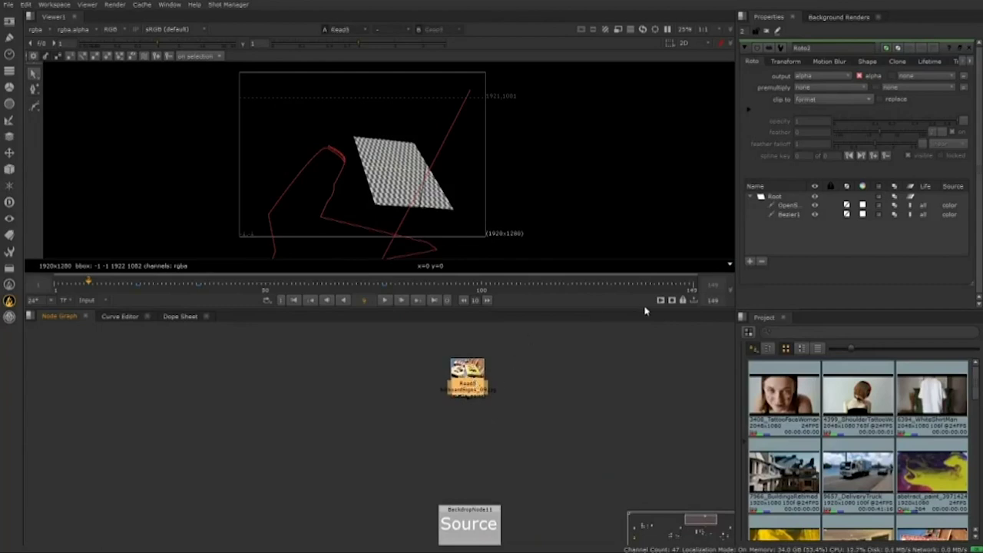
Show the detached Read5 in the viewer and close the Roto2 properties.
{"action": "key", "text": "1"}
{"action": "left_click", "coordinate": [765, 32]}
{"action": "scroll", "coordinate": [412, 424], "scroll_direction": "up", "scroll_amount": 2}
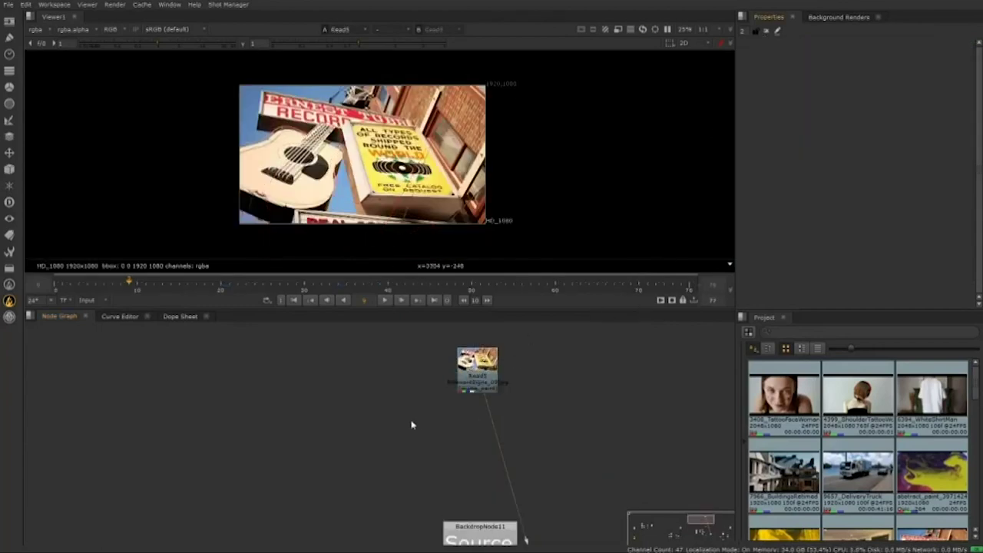
Insert the Smart Vector toolset below Read5 and move its SmartVector and warp nodes clear of the main branch.
{"action": "left_click_drag", "start_coordinate": [402, 430], "coordinate": [422, 396]}
{"action": "left_click", "coordinate": [10, 252]}
{"action": "mouse_move", "coordinate": [43, 308]}
{"action": "left_click", "coordinate": [138, 309]}
{"action": "left_click_drag", "start_coordinate": [341, 452], "coordinate": [434, 439]}
{"action": "left_click", "coordinate": [384, 476]}
{"action": "left_click_drag", "start_coordinate": [401, 520], "coordinate": [321, 519]}
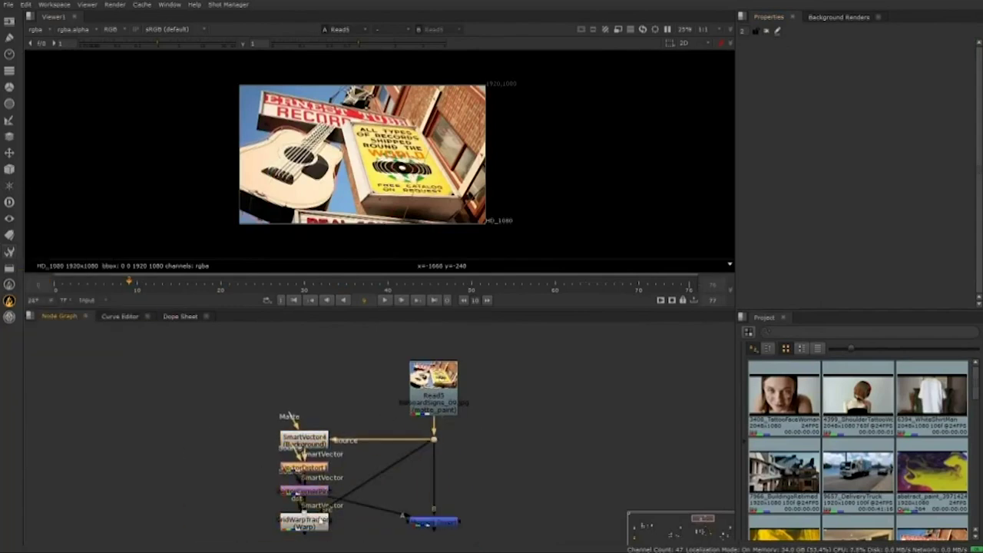
Delete the toolset's GridWarpTracker and VectorDistort nodes and align the VectorCornerPin with the Merge node.
{"action": "left_click", "coordinate": [320, 519]}
{"action": "key", "text": "Delete"}
{"action": "left_click", "coordinate": [320, 493]}
{"action": "key", "text": "Delete"}
{"action": "left_click_drag", "start_coordinate": [316, 469], "coordinate": [316, 526]}
Play the Read5 billboard clip in the viewer, stop it, and return to frame 0.
{"action": "left_click", "coordinate": [443, 393]}
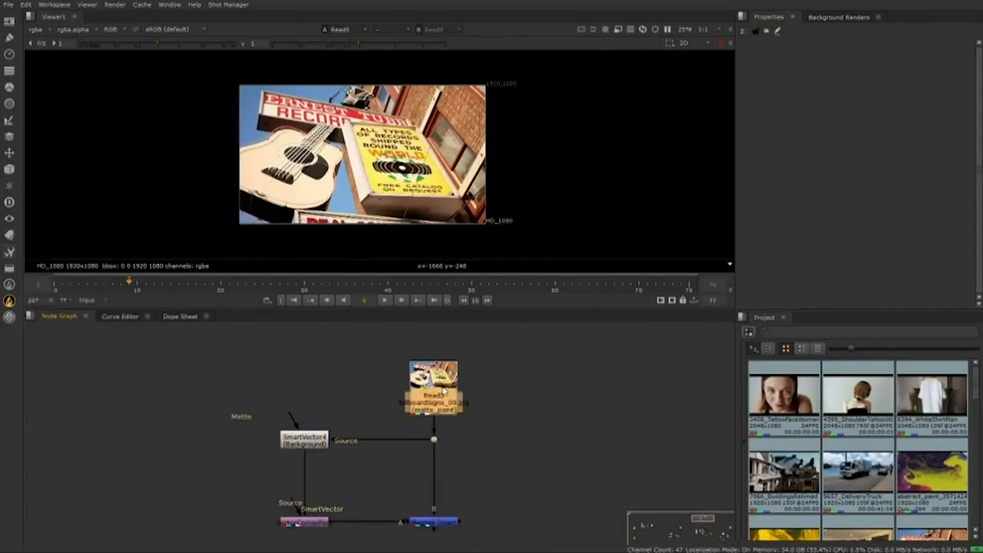
{"action": "key", "text": "1"}
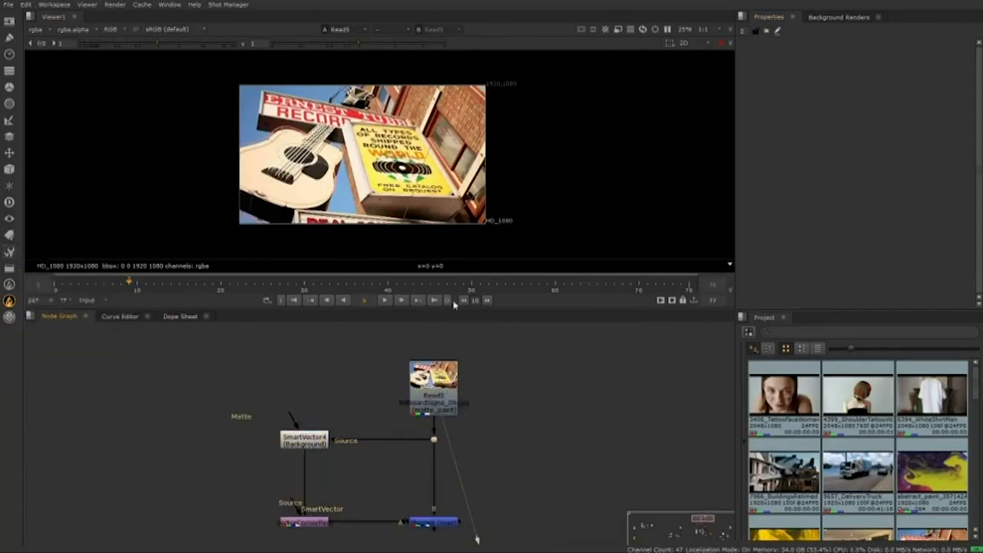
{"action": "left_click", "coordinate": [385, 301]}
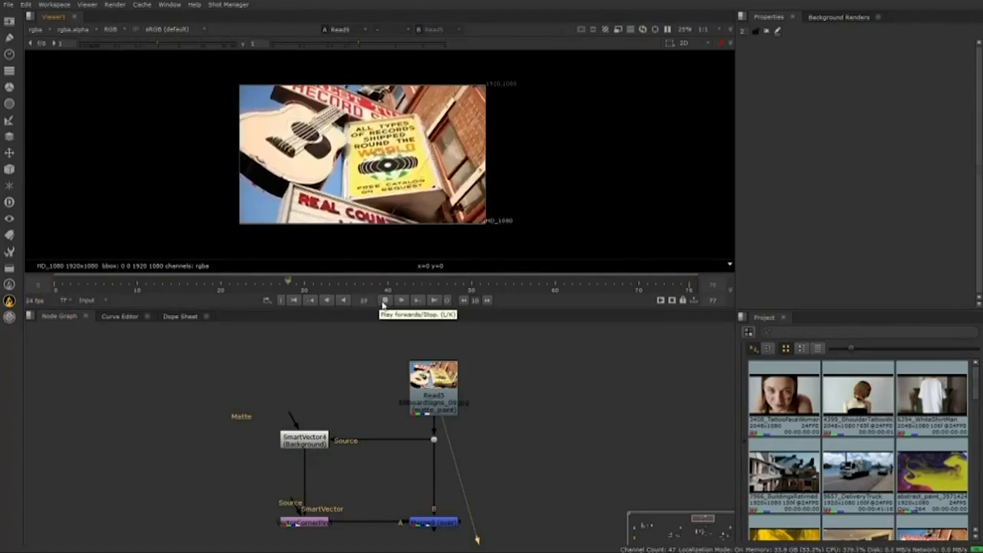
{"action": "left_click", "coordinate": [385, 303]}
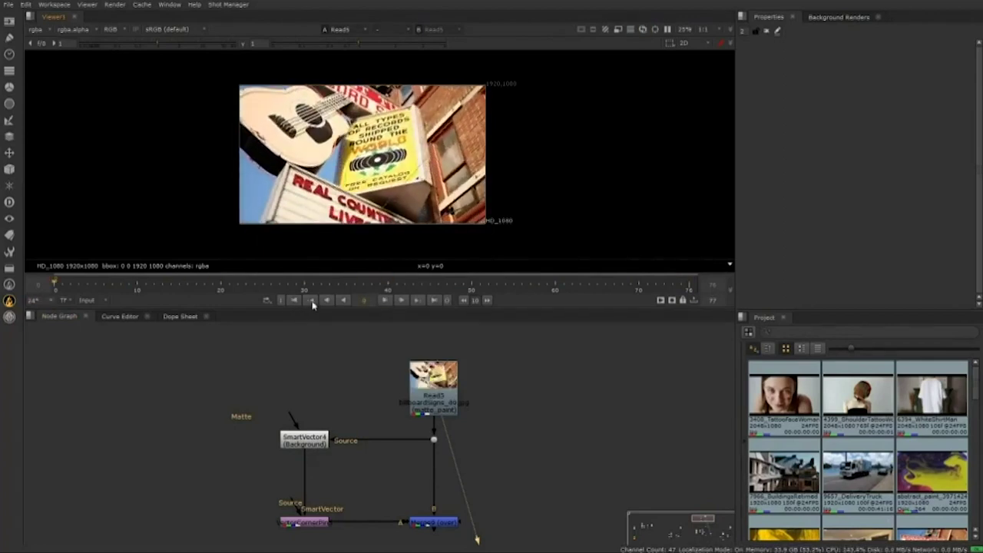
{"action": "left_click", "coordinate": [312, 302]}
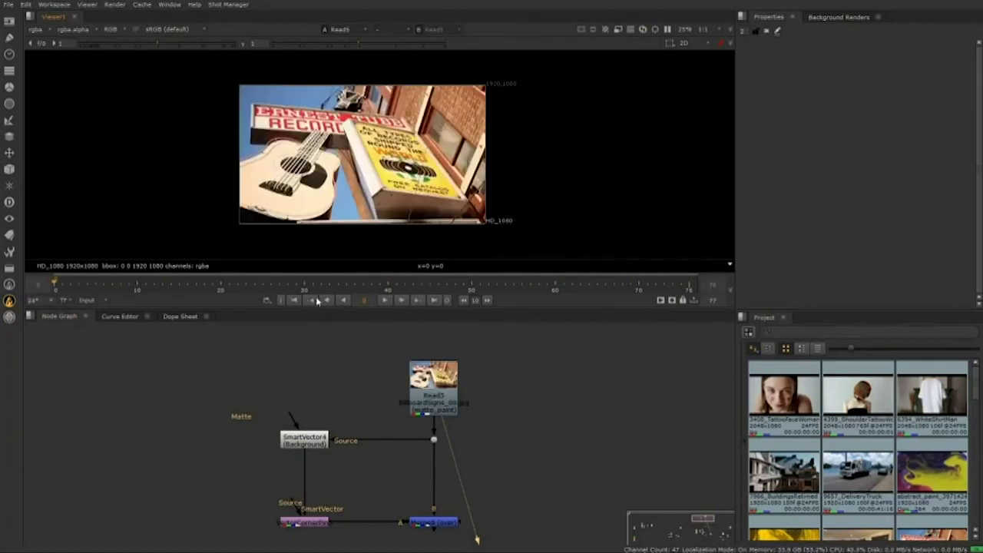
Scrub the billboard clip to frame 13, where the yellow sign is clearly visible.
{"action": "left_click", "coordinate": [390, 289]}
{"action": "left_click_drag", "start_coordinate": [384, 289], "coordinate": [159, 299]}
{"action": "left_click_drag", "start_coordinate": [244, 450], "coordinate": [309, 415]}
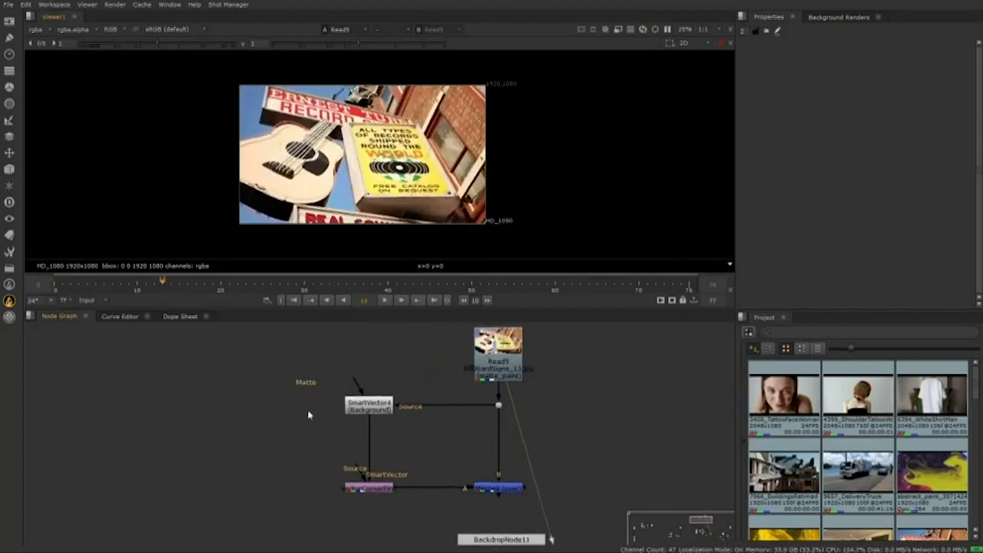
Add a CheckerBoard node and connect it to the Source input of the VectorCornerPin node.
{"action": "left_click_drag", "start_coordinate": [352, 471], "coordinate": [280, 461]}
{"action": "key", "text": "Tab"}
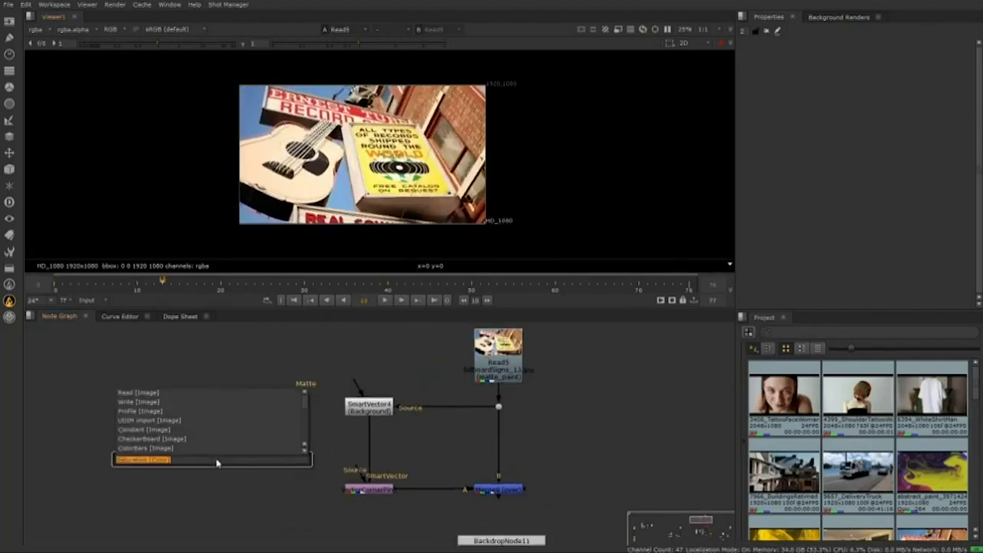
{"action": "type", "text": "check"}
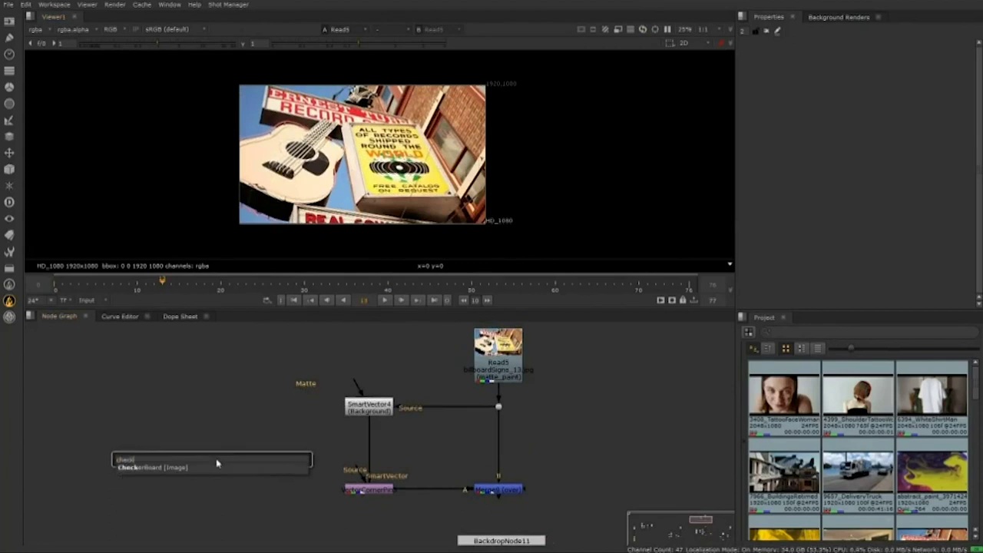
{"action": "key", "text": "Return"}
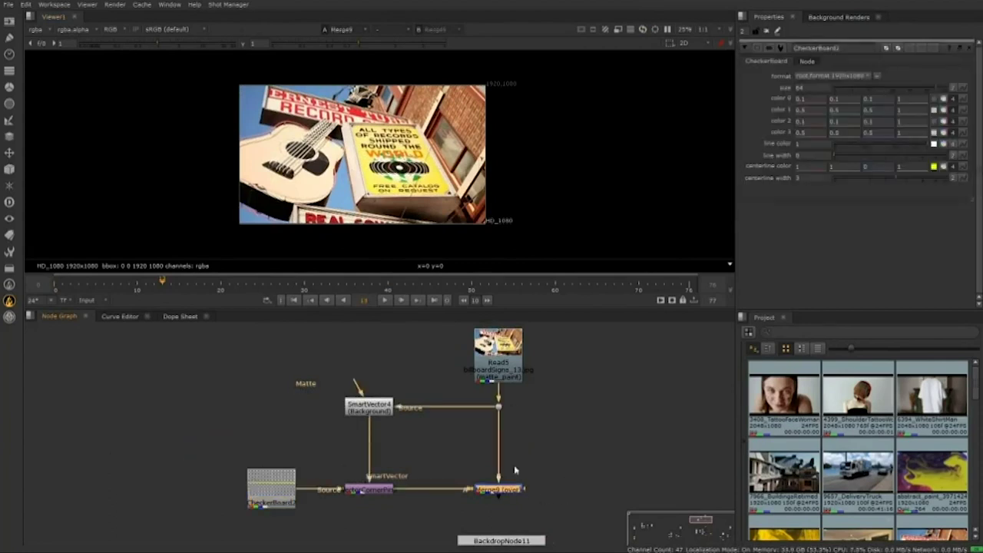
Show the Merge node's result in the viewer and open the VectorCornerPin node's properties, moving the CheckerBoard node slightly aside.
{"action": "left_click", "coordinate": [597, 361]}
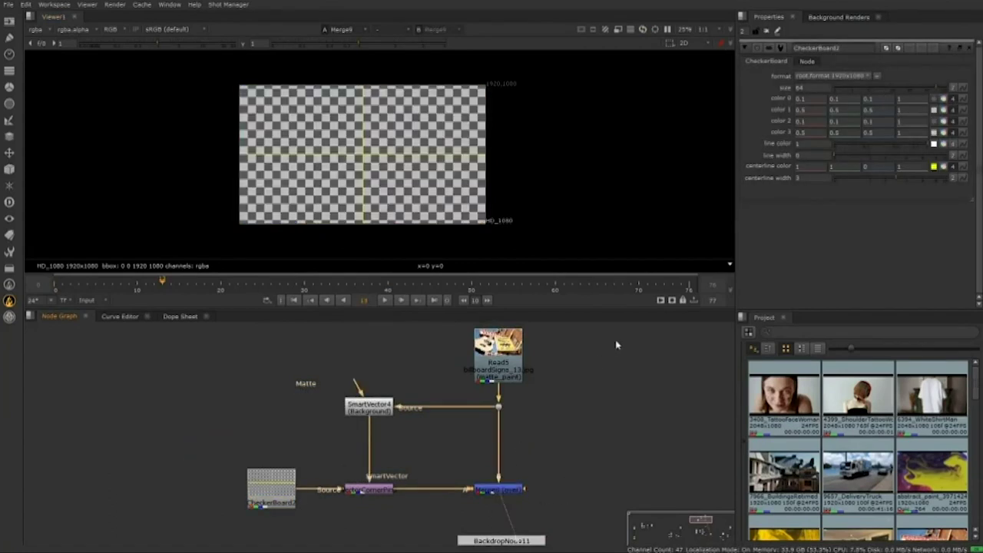
{"action": "double_click", "coordinate": [378, 490]}
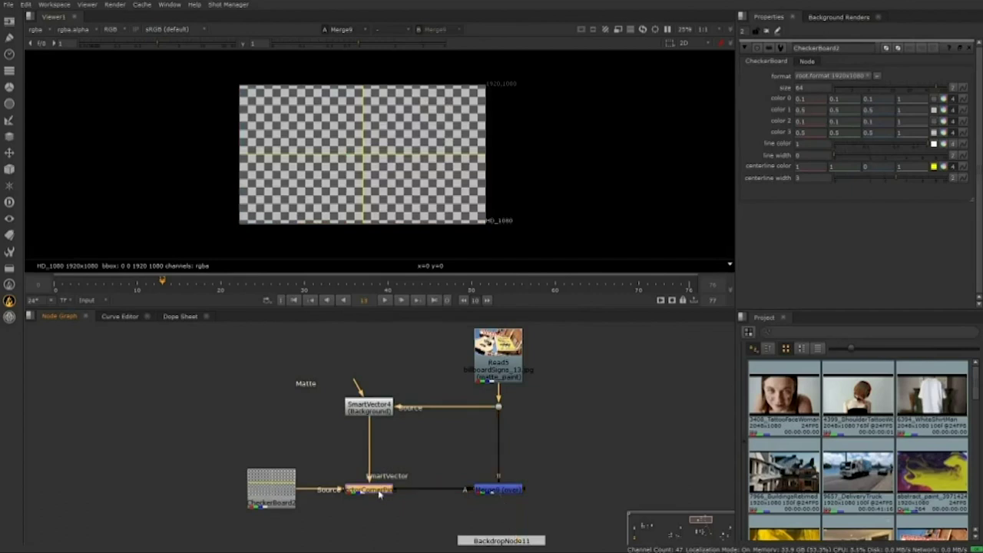
{"action": "left_click_drag", "start_coordinate": [293, 510], "coordinate": [283, 506]}
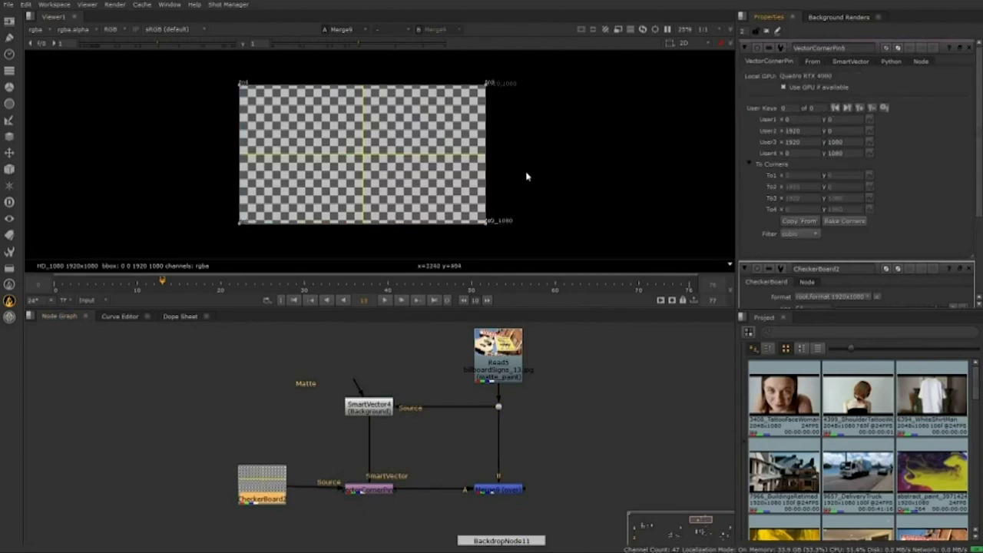
{"action": "left_click", "coordinate": [506, 493]}
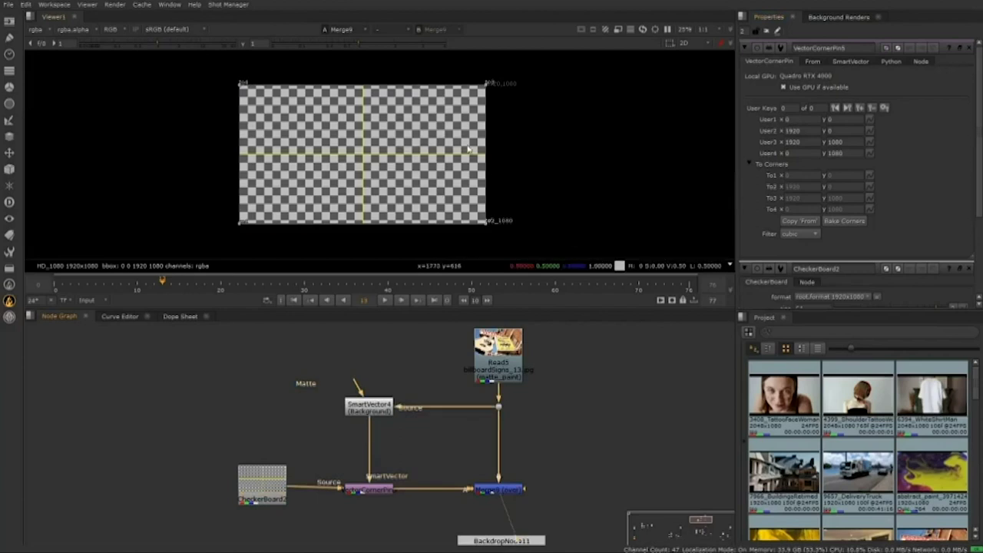
Pin the checkerboard's four corners to the inner corners of the yellow sign at frame 13.
{"action": "left_click_drag", "start_coordinate": [239, 85], "coordinate": [344, 118]}
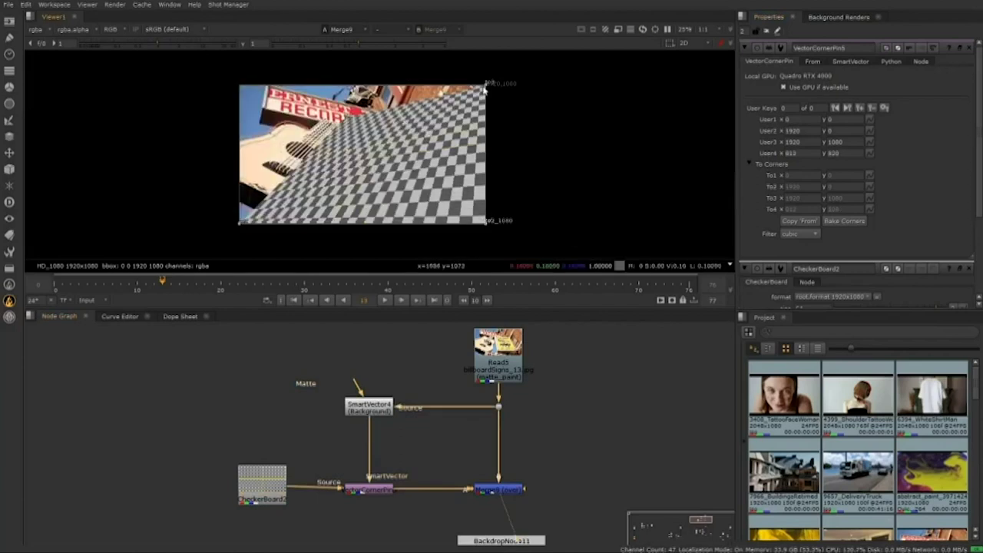
{"action": "left_click_drag", "start_coordinate": [484, 86], "coordinate": [406, 134]}
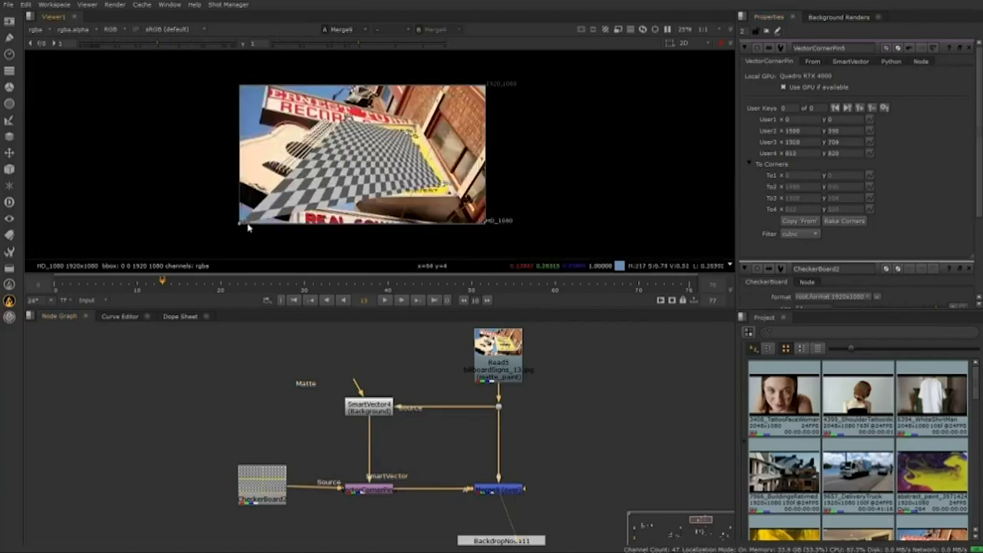
{"action": "scroll", "coordinate": [407, 153], "scroll_direction": "up", "scroll_amount": 3}
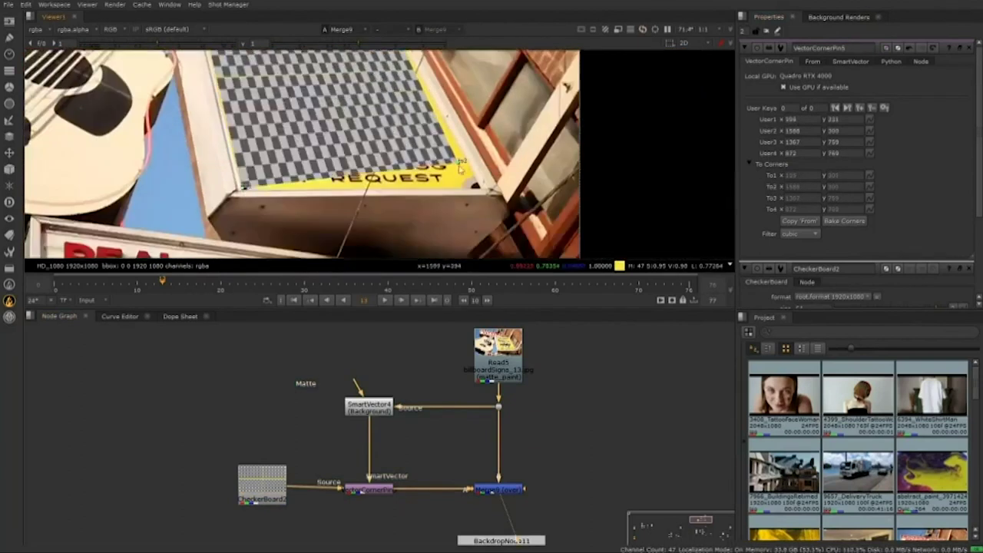
{"action": "scroll", "coordinate": [461, 189], "scroll_direction": "down", "scroll_amount": 2}
{"action": "scroll", "coordinate": [223, 211], "scroll_direction": "up", "scroll_amount": 3}
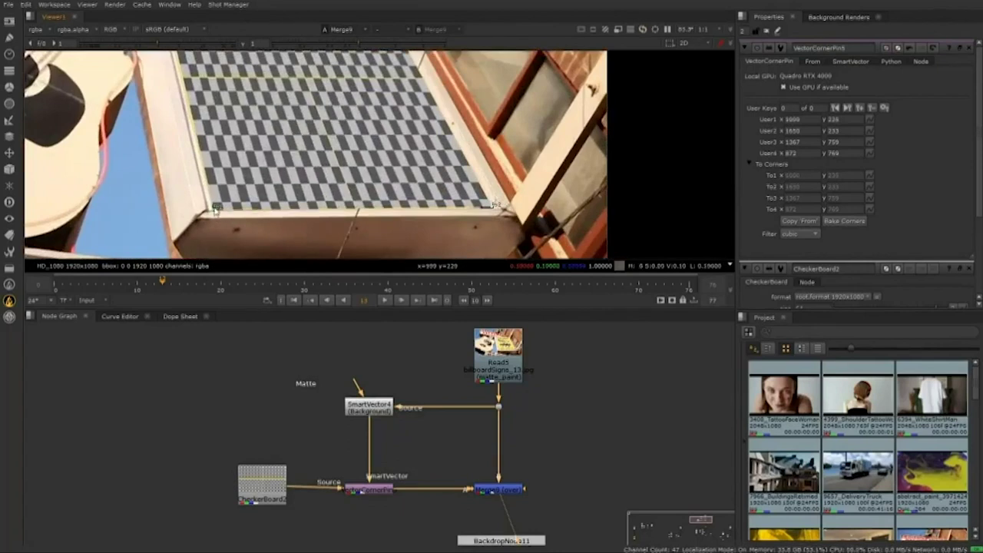
{"action": "left_click_drag", "start_coordinate": [215, 209], "coordinate": [221, 209]}
{"action": "scroll", "coordinate": [394, 177], "scroll_direction": "down", "scroll_amount": 3}
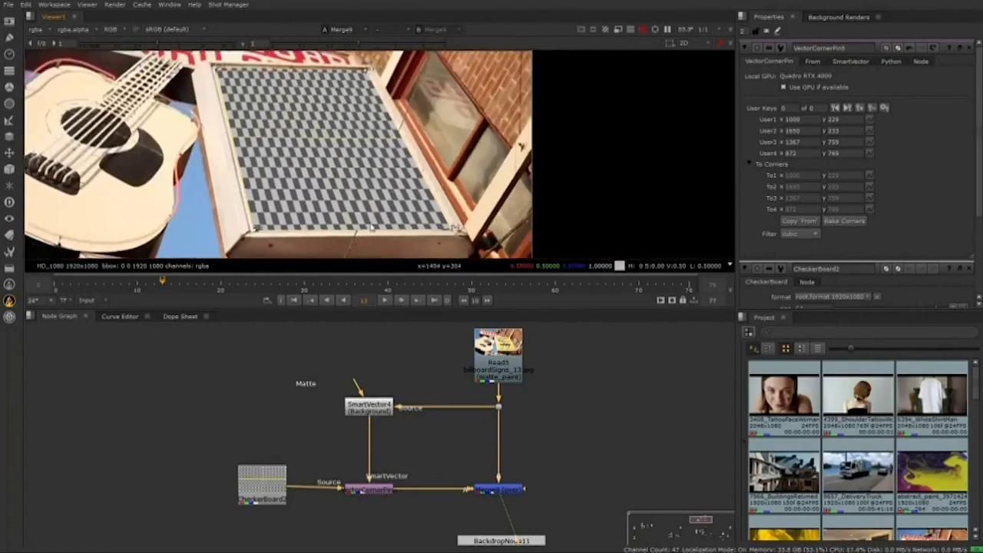
{"action": "scroll", "coordinate": [366, 157], "scroll_direction": "down", "scroll_amount": 2}
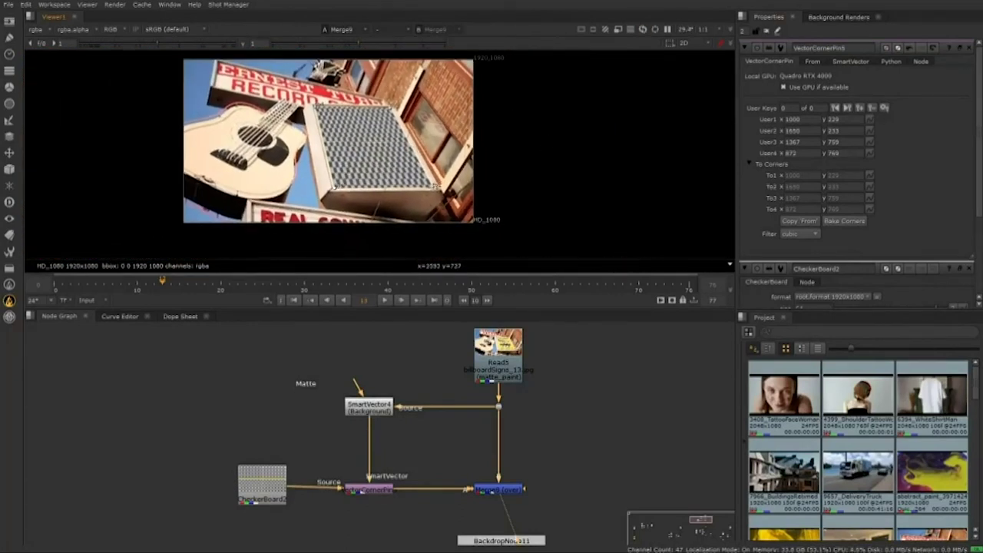
Add a user key for the corner positions at frame 13 and play the sequence to check the tracking.
{"action": "left_click", "coordinate": [860, 109]}
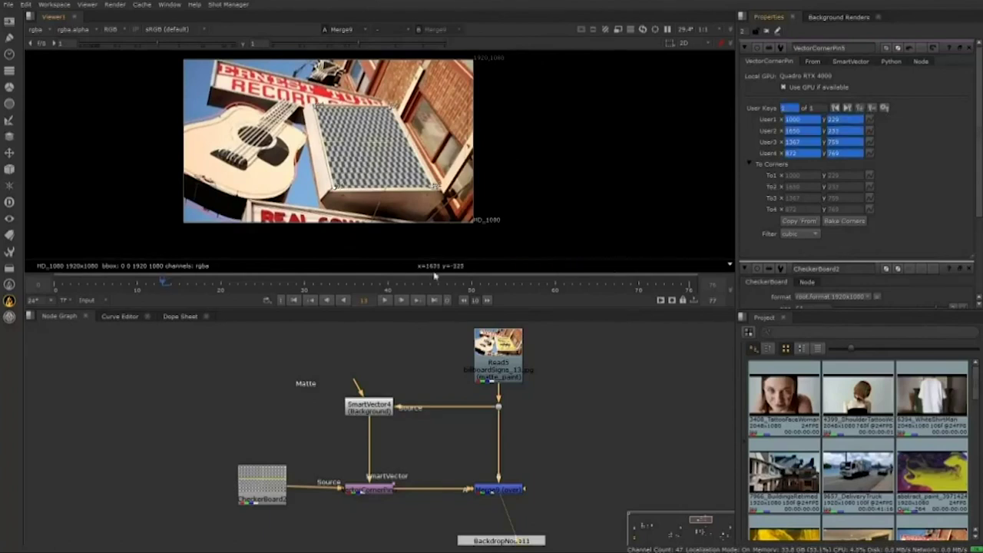
{"action": "left_click", "coordinate": [385, 299]}
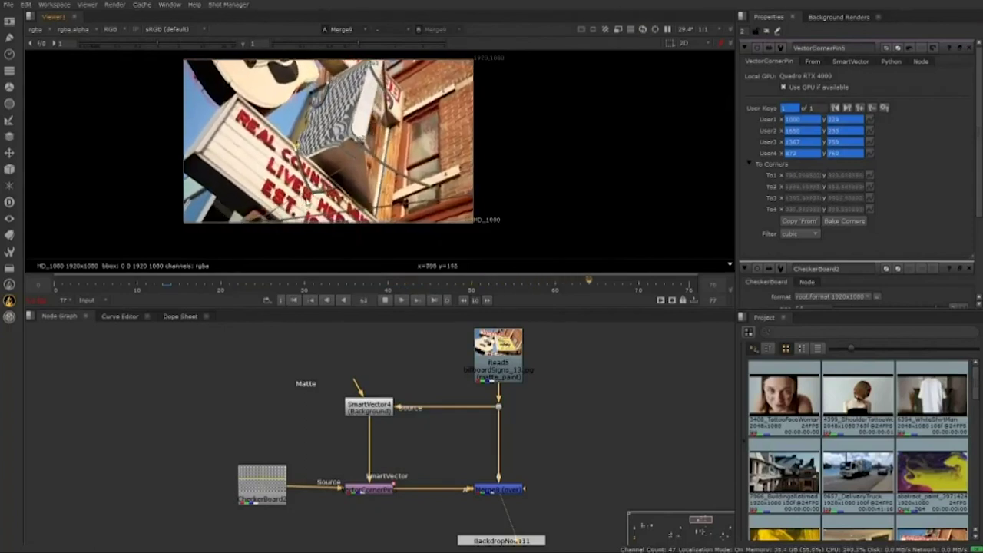
{"action": "left_click", "coordinate": [386, 300]}
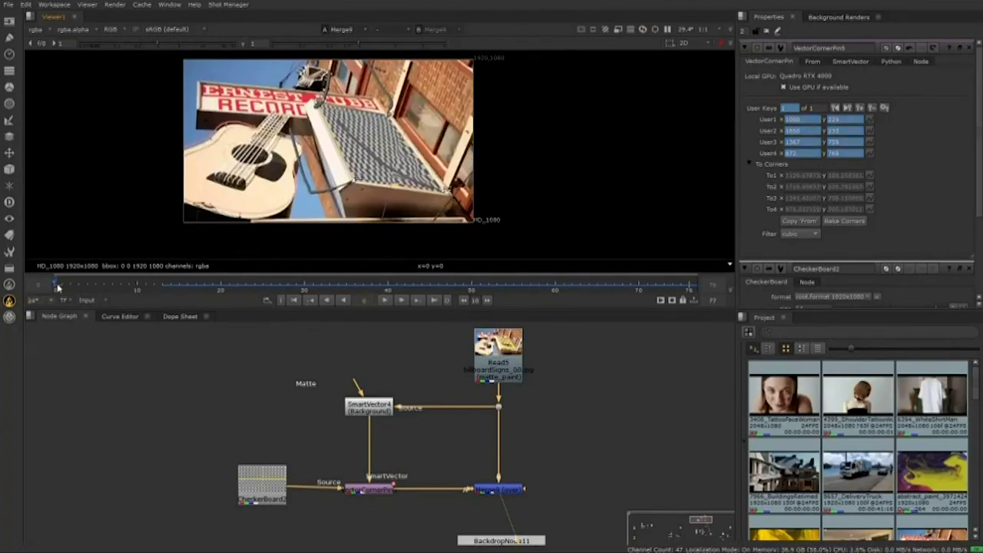
Correct the checkerboard's corners against the sign with user keys at frames 0 and 20.
{"action": "scroll", "coordinate": [311, 196], "scroll_direction": "up", "scroll_amount": 6}
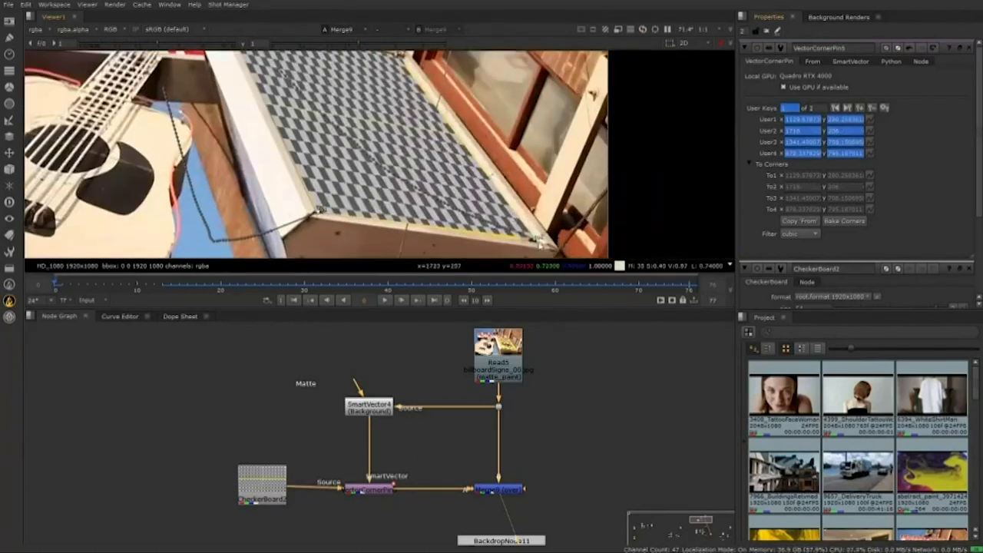
{"action": "scroll", "coordinate": [538, 242], "scroll_direction": "down", "scroll_amount": 4}
{"action": "left_click", "coordinate": [222, 285]}
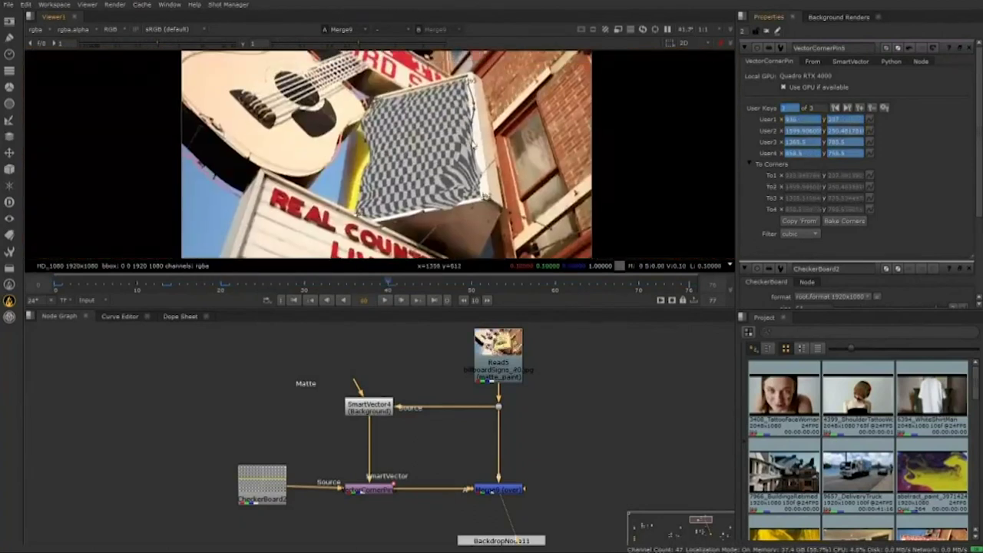
Realign the checkerboard's corners with the sign at frame 40, extending both left corners over the occluded yellow edge.
{"action": "scroll", "coordinate": [459, 168], "scroll_direction": "up", "scroll_amount": 3}
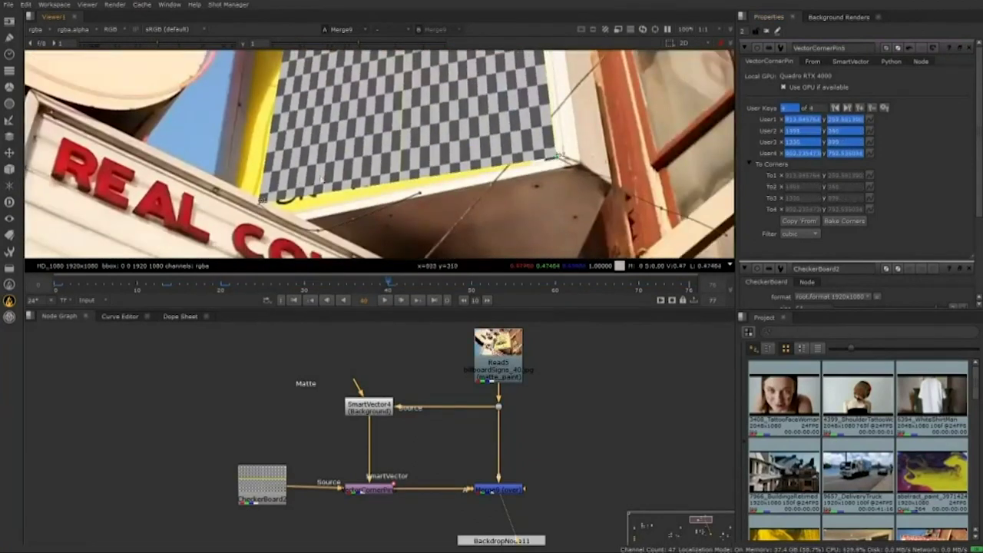
{"action": "left_click_drag", "start_coordinate": [246, 202], "coordinate": [399, 163]}
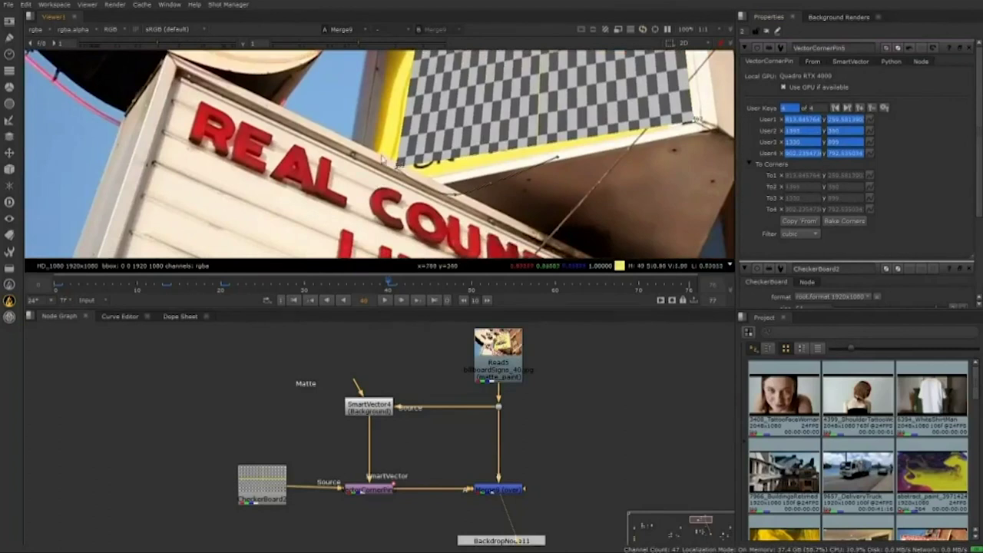
{"action": "left_click_drag", "start_coordinate": [400, 166], "coordinate": [373, 192]}
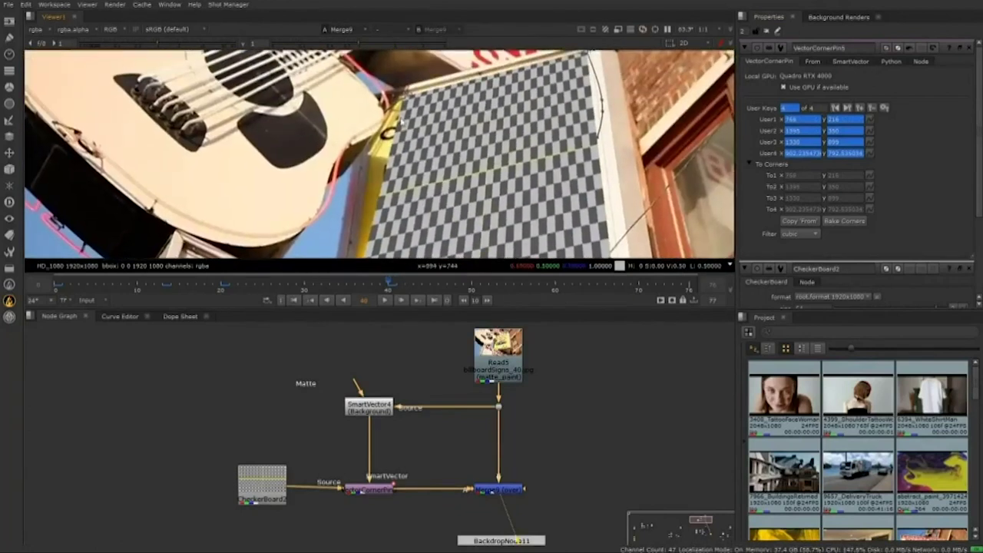
{"action": "left_click_drag", "start_coordinate": [404, 98], "coordinate": [382, 105]}
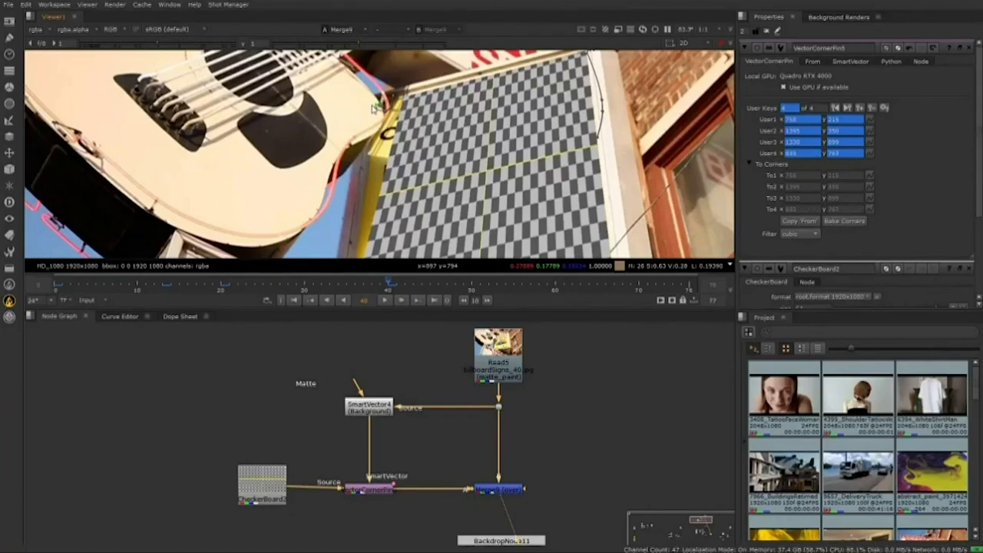
{"action": "left_click_drag", "start_coordinate": [374, 108], "coordinate": [380, 103]}
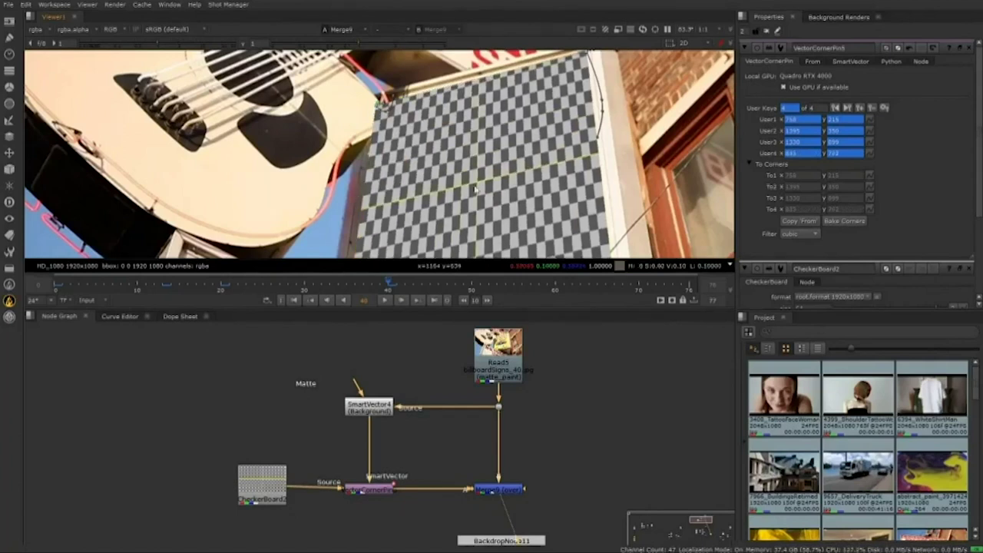
{"action": "left_click_drag", "start_coordinate": [442, 223], "coordinate": [523, 198]}
Add a user key at frame 60 and reposition the checkerboard's corners to match the sign.
{"action": "left_click", "coordinate": [556, 286]}
{"action": "scroll", "coordinate": [527, 181], "scroll_direction": "down", "scroll_amount": 2}
{"action": "left_click", "coordinate": [860, 107]}
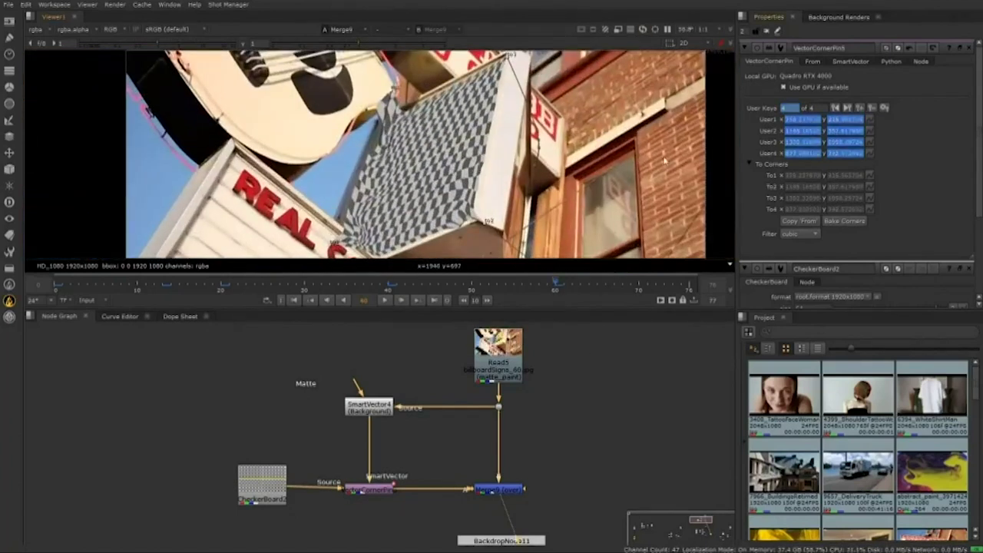
{"action": "scroll", "coordinate": [468, 161], "scroll_direction": "up", "scroll_amount": 3}
{"action": "left_click_drag", "start_coordinate": [472, 146], "coordinate": [519, 229]}
{"action": "left_click_drag", "start_coordinate": [560, 97], "coordinate": [555, 103]}
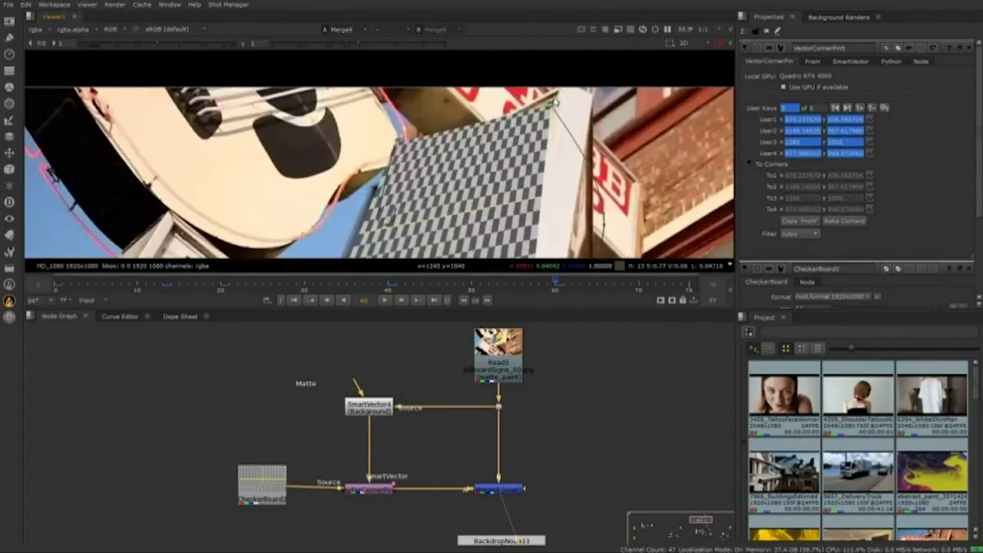
{"action": "left_click_drag", "start_coordinate": [533, 246], "coordinate": [556, 76]}
{"action": "left_click_drag", "start_coordinate": [552, 161], "coordinate": [534, 162]}
{"action": "left_click_drag", "start_coordinate": [345, 196], "coordinate": [453, 189]}
{"action": "left_click", "coordinate": [449, 164]}
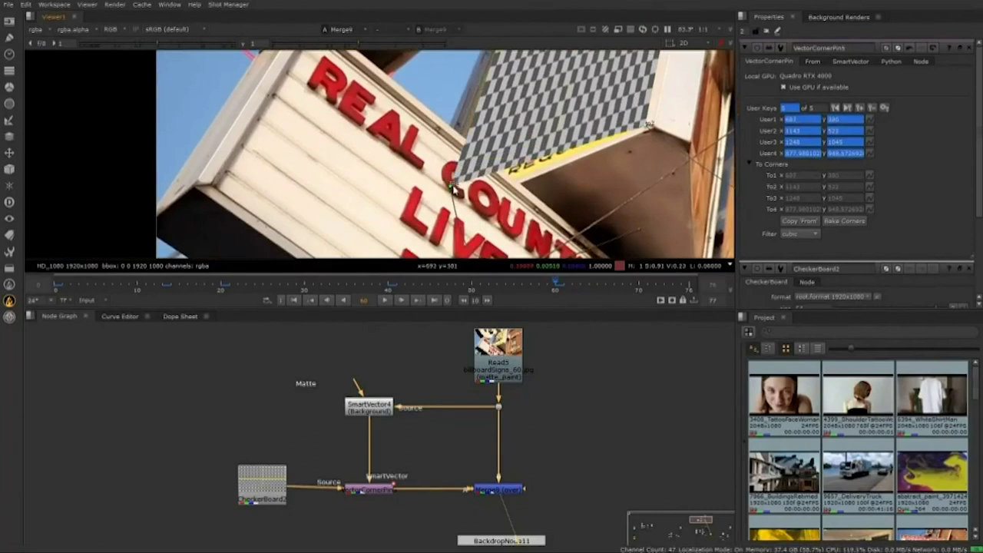
{"action": "left_click_drag", "start_coordinate": [451, 186], "coordinate": [436, 204]}
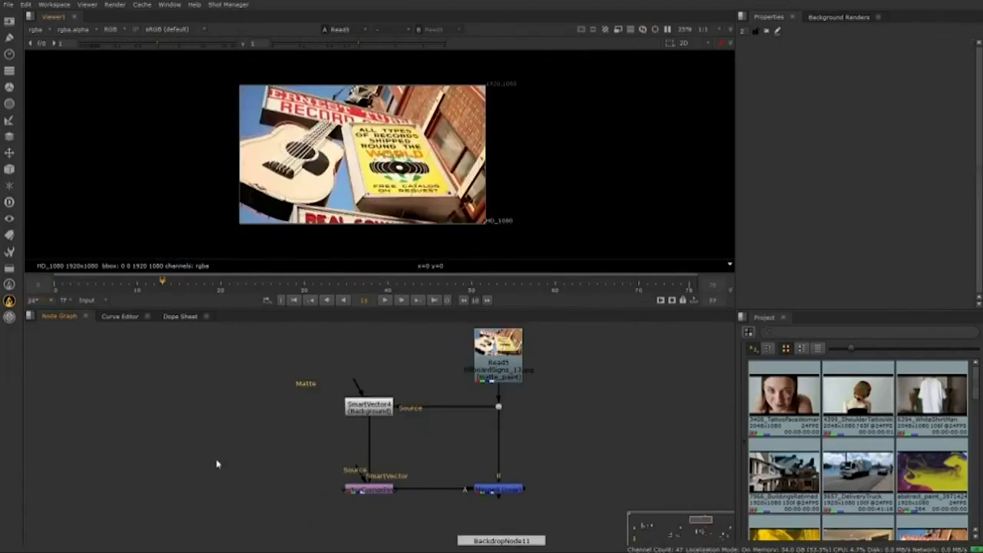
Create a CheckerBoard node as the Source of the VectorCornerPin node.
{"action": "key", "text": "Tab"}
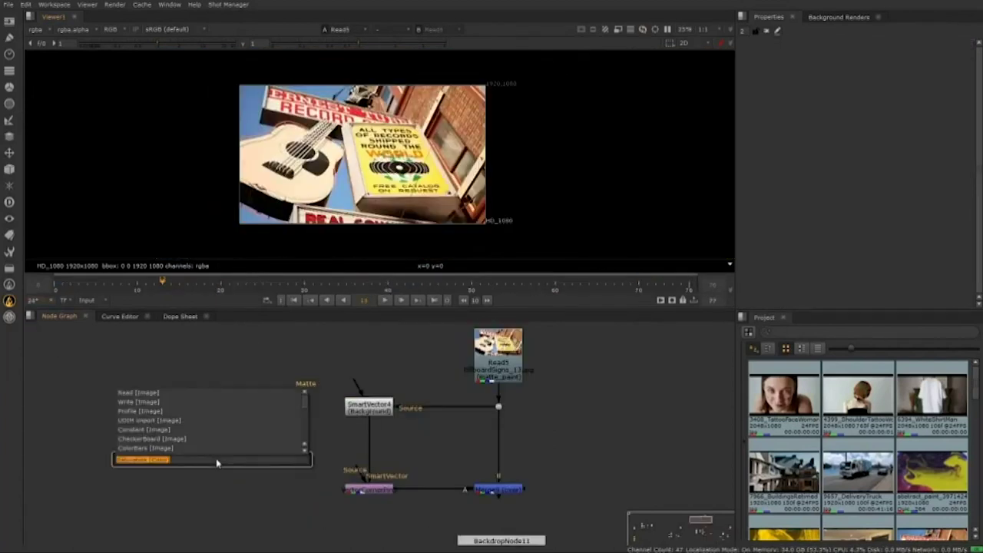
{"action": "type", "text": "check"}
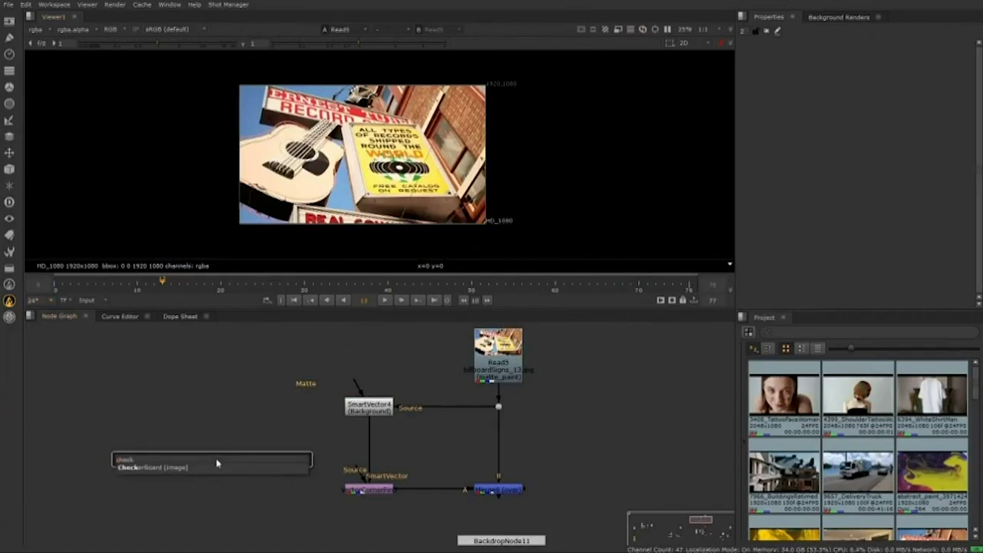
{"action": "key", "text": "Return"}
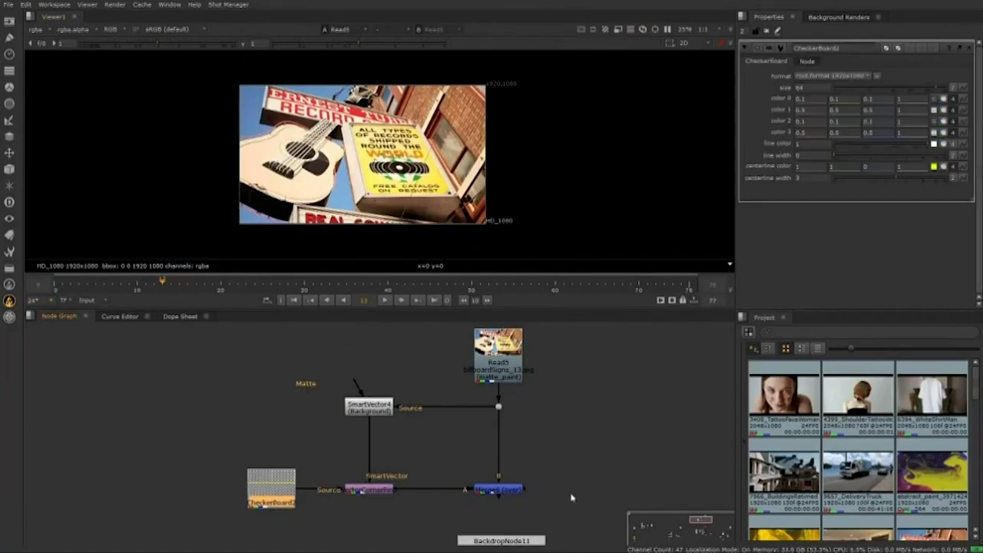
View the Merge node's output and open the VectorCornerPin node's controls, shifting the CheckerBoard node slightly.
{"action": "left_click", "coordinate": [505, 496]}
{"action": "key", "text": "1"}
{"action": "left_click", "coordinate": [570, 405]}
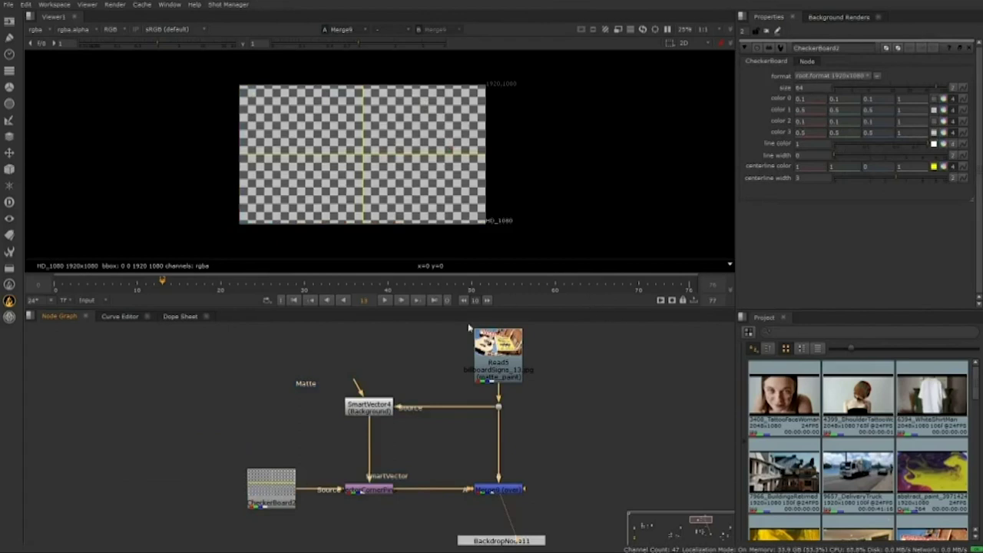
{"action": "double_click", "coordinate": [378, 489]}
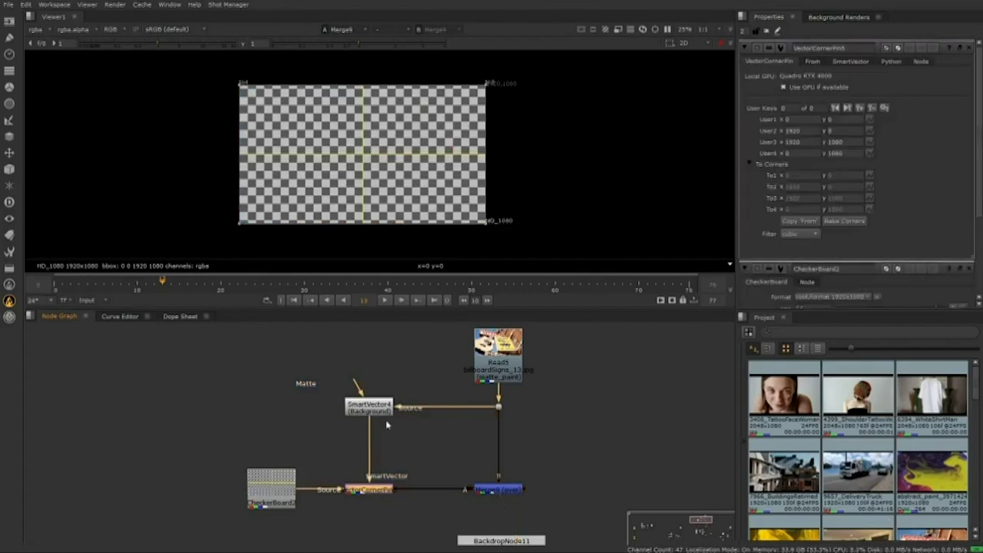
{"action": "left_click_drag", "start_coordinate": [279, 494], "coordinate": [270, 490]}
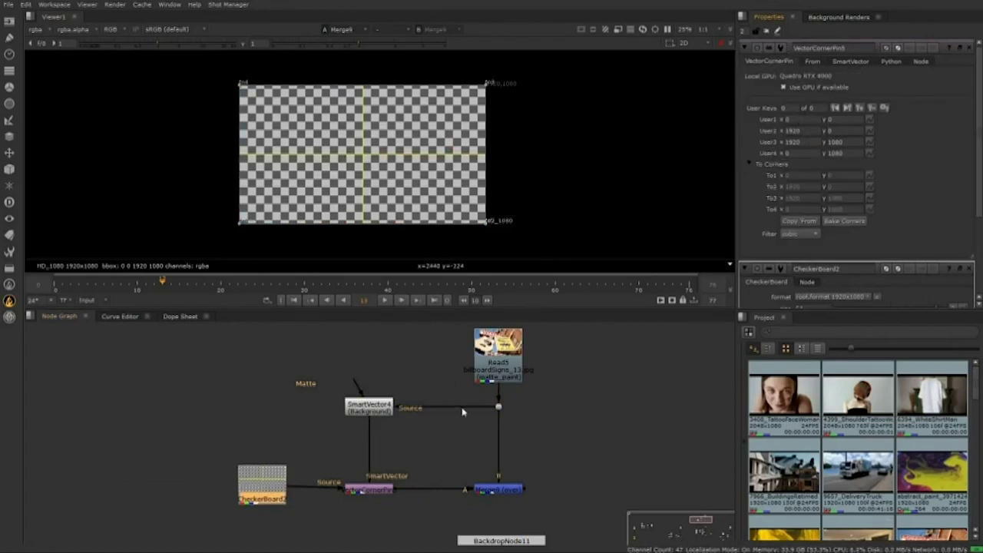
{"action": "left_click", "coordinate": [505, 492]}
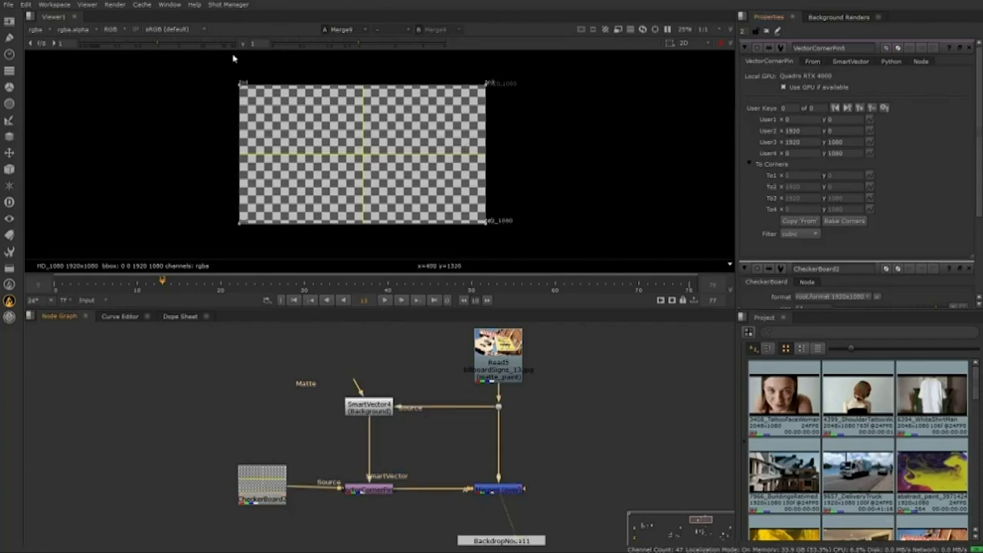
Fit the checkerboard's four corners to the yellow sign at frame 13: about (1000, 229), (1650, 233), (1367, 759) and (872, 769).
{"action": "left_click_drag", "start_coordinate": [240, 85], "coordinate": [344, 118]}
{"action": "left_click_drag", "start_coordinate": [484, 86], "coordinate": [429, 180]}
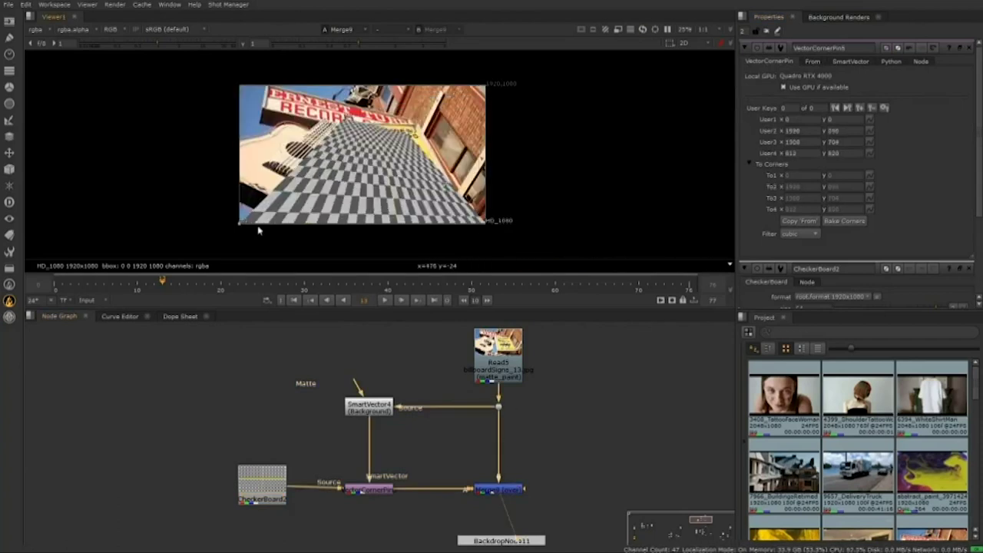
{"action": "scroll", "coordinate": [400, 158], "scroll_direction": "up", "scroll_amount": 5}
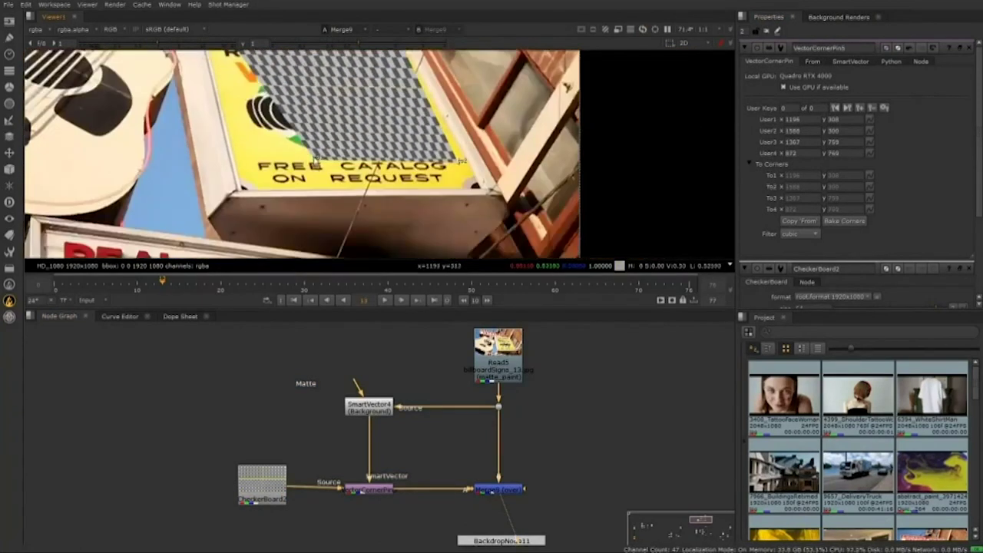
{"action": "left_click_drag", "start_coordinate": [451, 138], "coordinate": [483, 192]}
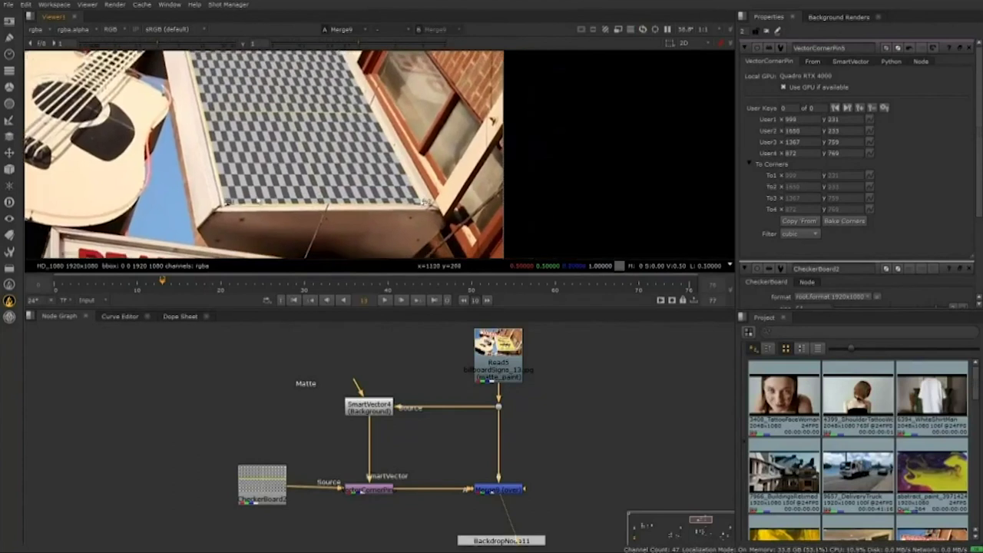
{"action": "scroll", "coordinate": [217, 212], "scroll_direction": "up", "scroll_amount": 2}
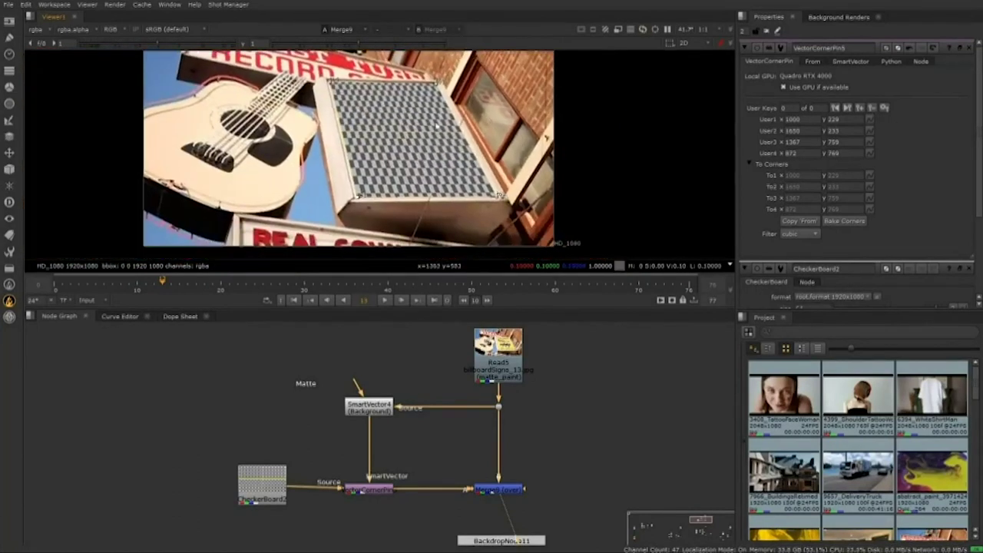
{"action": "scroll", "coordinate": [436, 125], "scroll_direction": "down", "scroll_amount": 3}
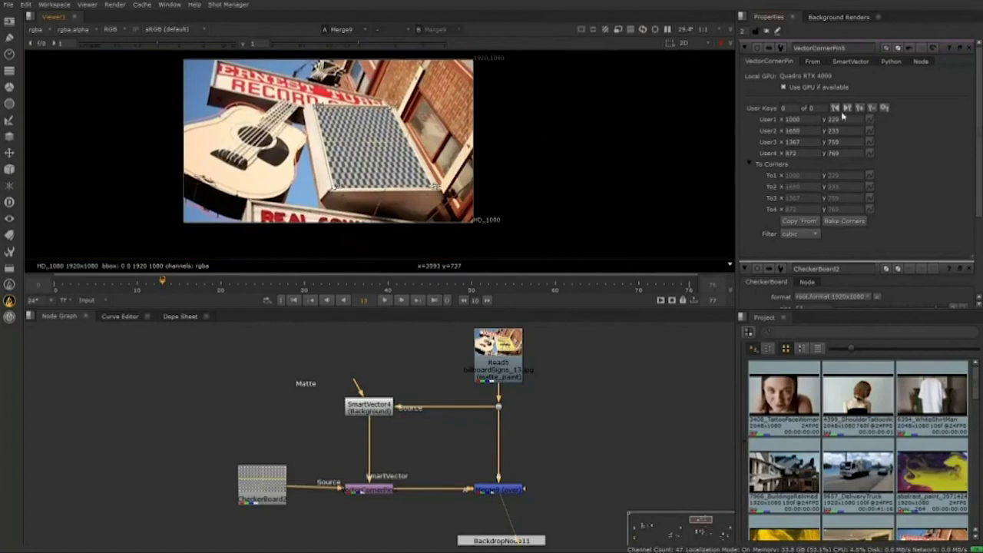
Add a user key at frame 13 and play the shot to check how the checkerboard follows the sign.
{"action": "left_click", "coordinate": [860, 109]}
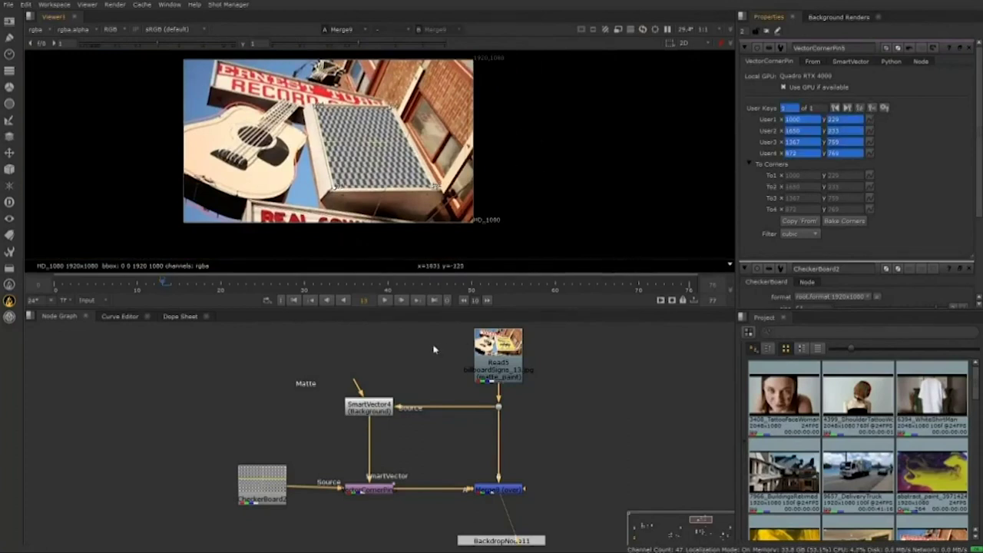
{"action": "left_click", "coordinate": [386, 299]}
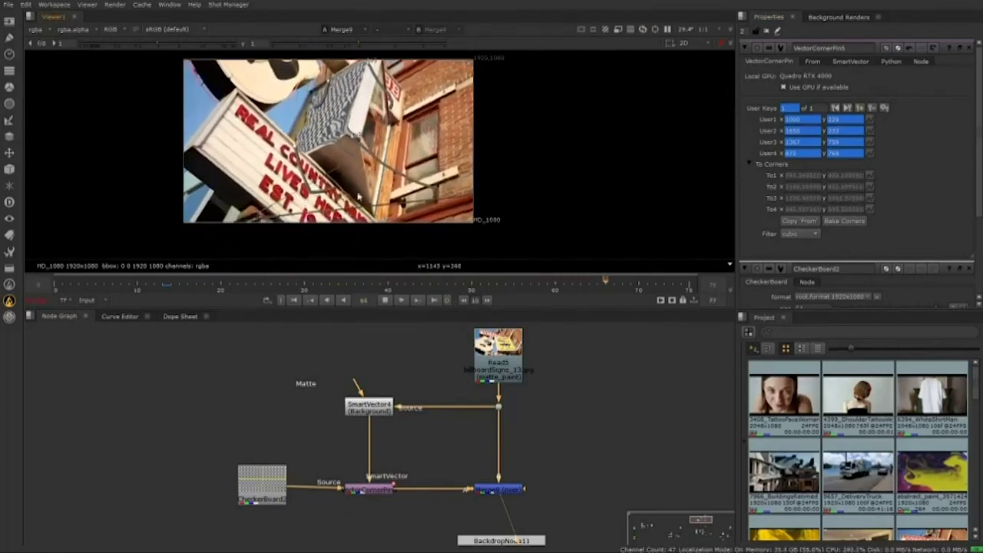
{"action": "left_click", "coordinate": [384, 301]}
Add user keys at frames 0 and 20 and realign the checkerboard's corners with the sign.
{"action": "left_click", "coordinate": [152, 290]}
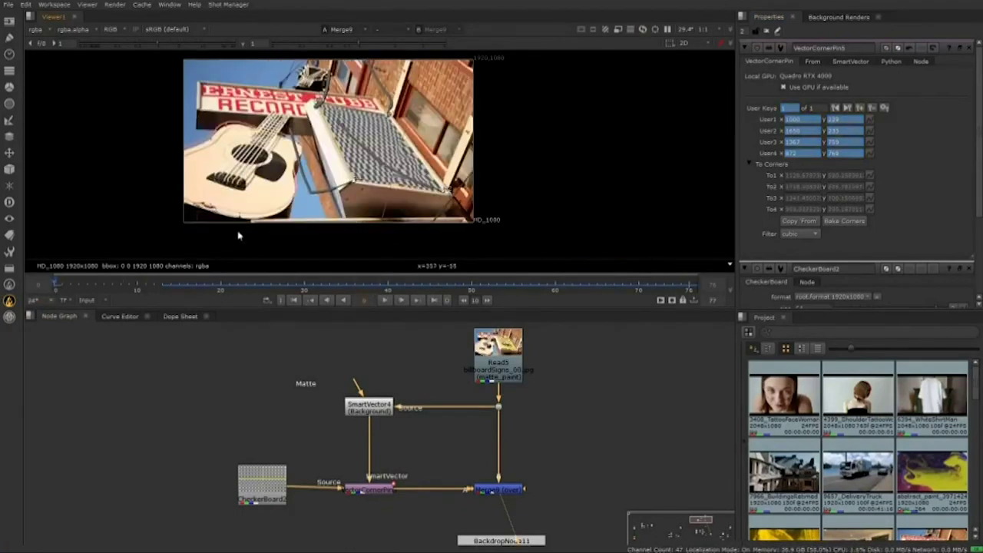
{"action": "scroll", "coordinate": [269, 230], "scroll_direction": "up", "scroll_amount": 5}
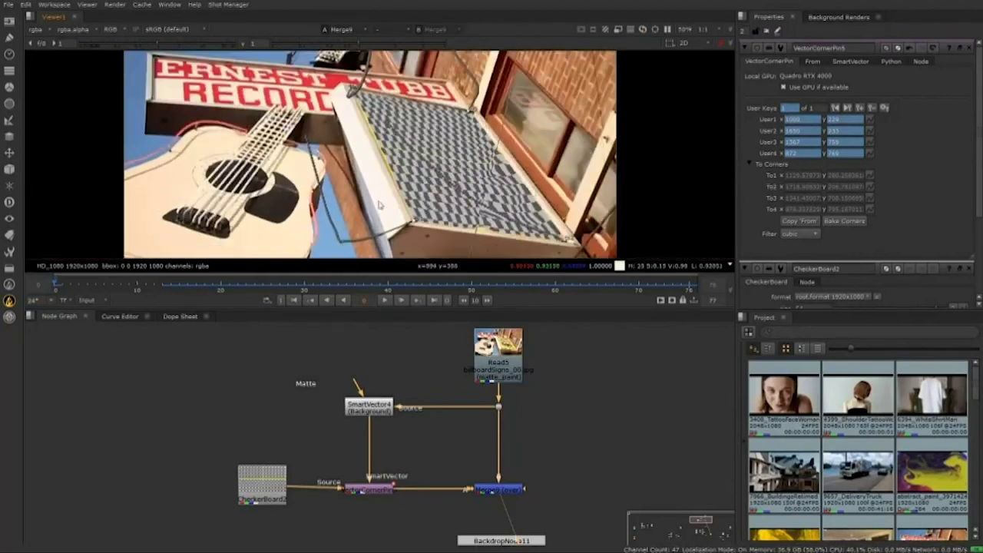
{"action": "left_click", "coordinate": [860, 108]}
{"action": "scroll", "coordinate": [607, 237], "scroll_direction": "up", "scroll_amount": 2}
{"action": "left_click_drag", "start_coordinate": [544, 238], "coordinate": [544, 242]}
{"action": "left_click_drag", "start_coordinate": [407, 55], "coordinate": [390, 141]}
{"action": "left_click", "coordinate": [390, 140]}
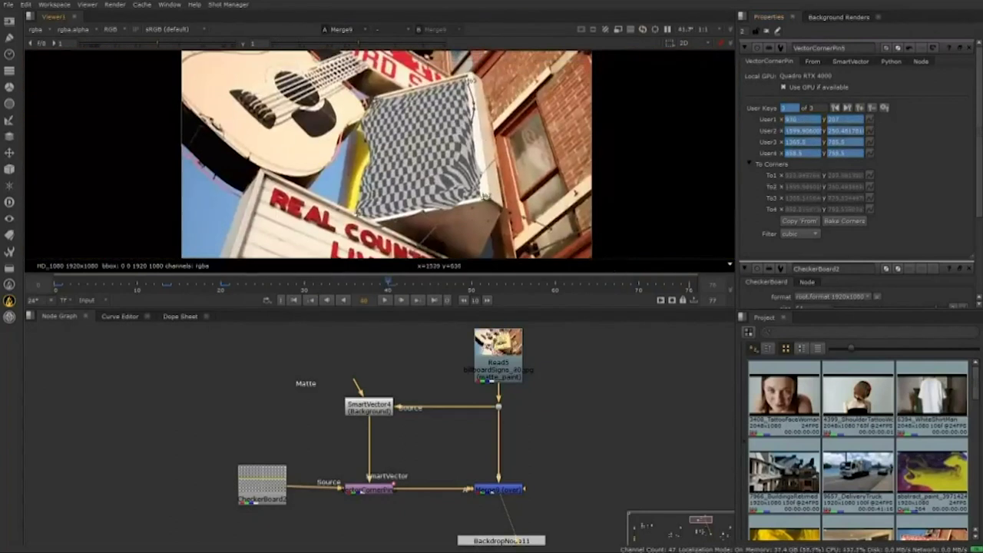
Add a user key at frame 40 and realign the checkerboard's corners, extending the left ones over the occluded part of the sign.
{"action": "left_click", "coordinate": [861, 109]}
{"action": "scroll", "coordinate": [430, 92], "scroll_direction": "up", "scroll_amount": 5}
{"action": "left_click_drag", "start_coordinate": [566, 60], "coordinate": [562, 61]}
{"action": "left_click_drag", "start_coordinate": [556, 230], "coordinate": [538, 76]}
{"action": "left_click_drag", "start_coordinate": [559, 154], "coordinate": [558, 156]}
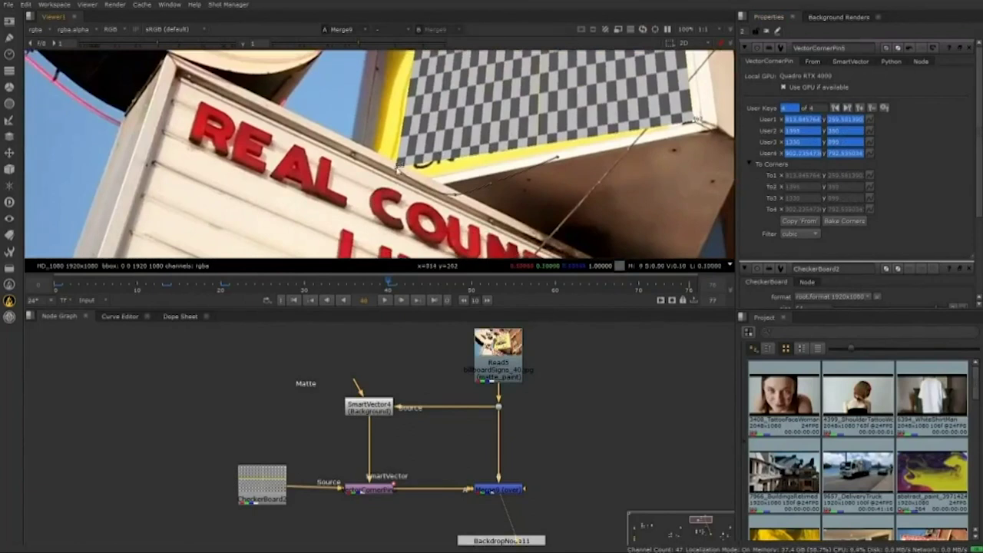
{"action": "left_click_drag", "start_coordinate": [400, 165], "coordinate": [373, 190]}
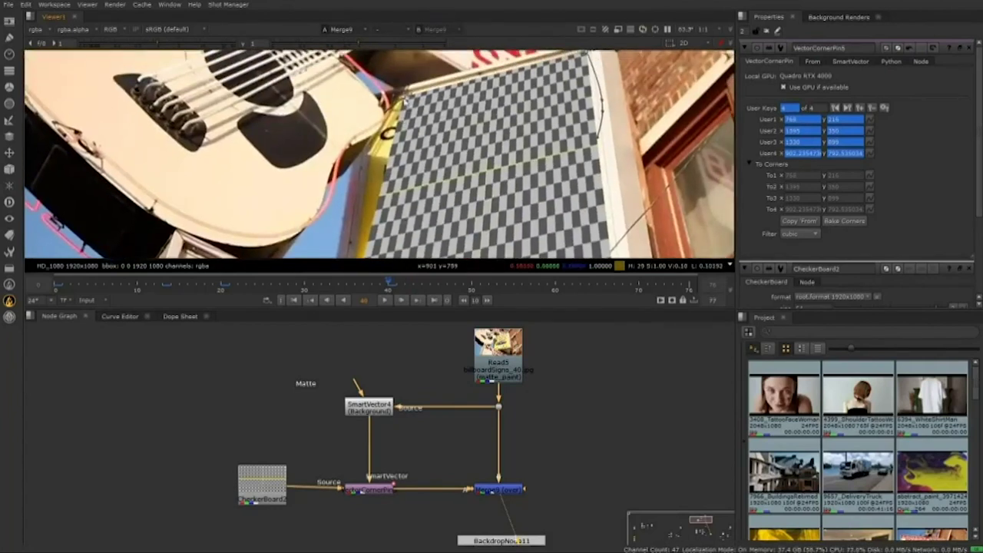
{"action": "left_click_drag", "start_coordinate": [406, 95], "coordinate": [406, 96]}
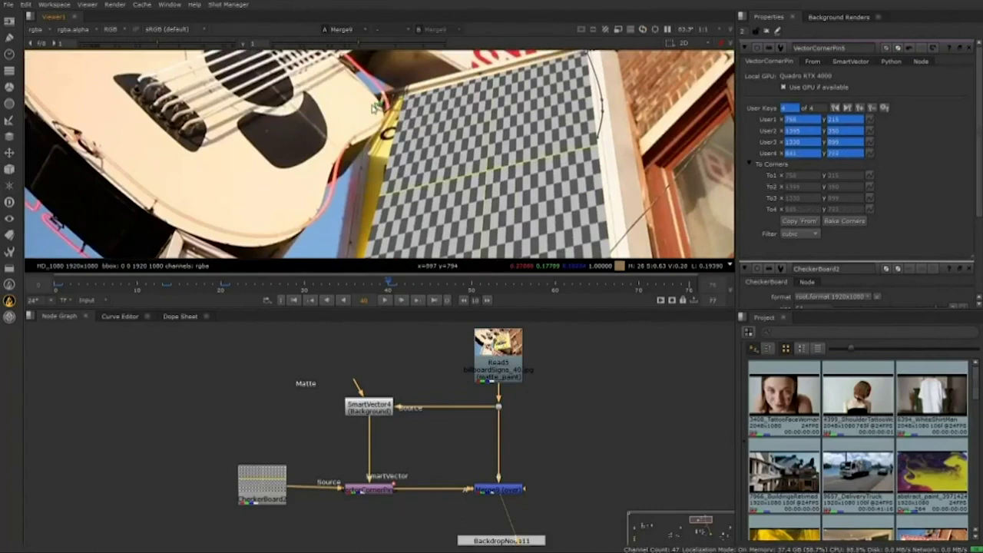
{"action": "left_click_drag", "start_coordinate": [376, 106], "coordinate": [373, 107]}
{"action": "scroll", "coordinate": [480, 115], "scroll_direction": "down", "scroll_amount": 1}
{"action": "left_click_drag", "start_coordinate": [468, 223], "coordinate": [495, 197]}
Add a user key at frame 60 and align the checkerboard's upper-right and lower-right corners with the sign.
{"action": "left_click", "coordinate": [557, 285]}
{"action": "scroll", "coordinate": [498, 199], "scroll_direction": "down", "scroll_amount": 1}
{"action": "left_click", "coordinate": [860, 108]}
{"action": "scroll", "coordinate": [507, 138], "scroll_direction": "up", "scroll_amount": 1}
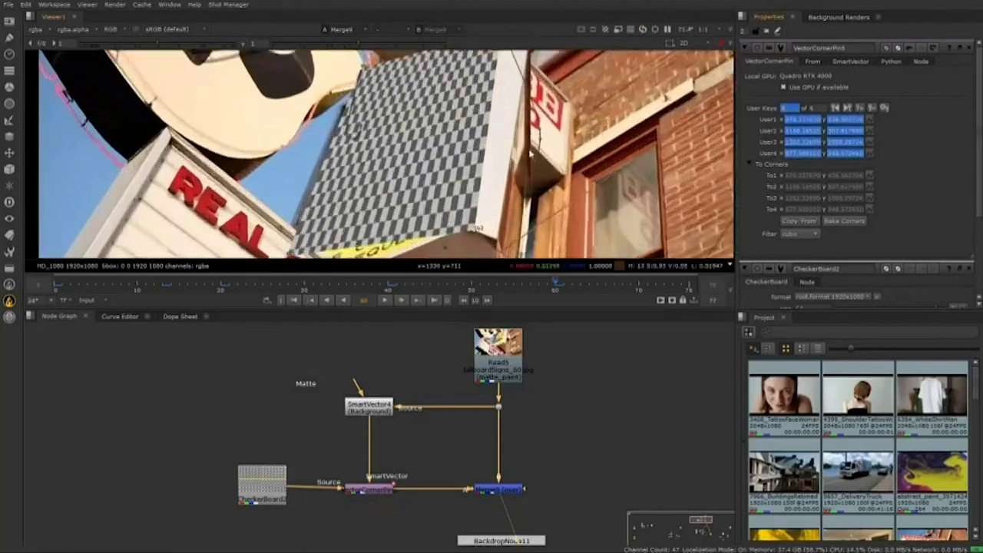
{"action": "left_click_drag", "start_coordinate": [477, 65], "coordinate": [548, 114]}
{"action": "scroll", "coordinate": [549, 114], "scroll_direction": "up", "scroll_amount": 1}
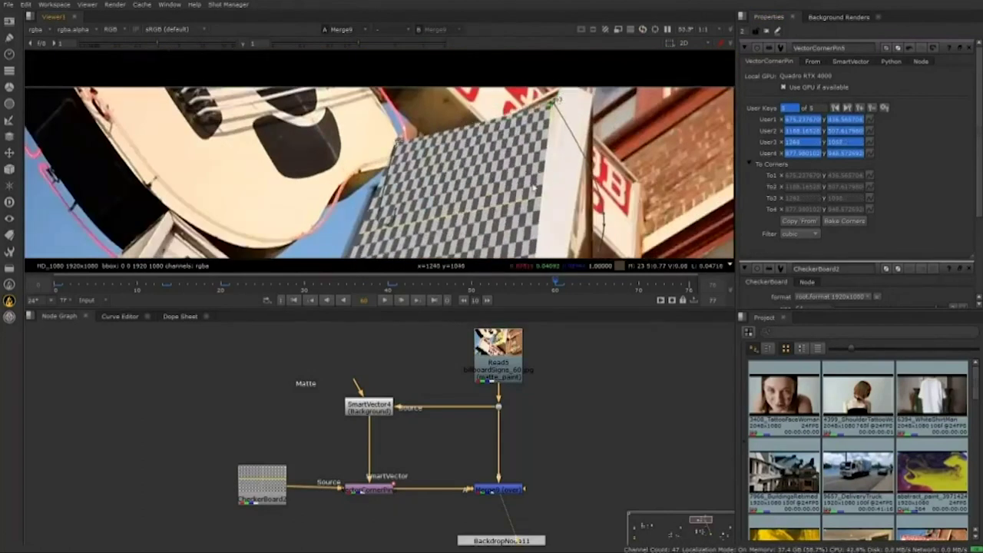
{"action": "left_click_drag", "start_coordinate": [520, 231], "coordinate": [551, 73]}
{"action": "left_click_drag", "start_coordinate": [541, 162], "coordinate": [535, 159]}
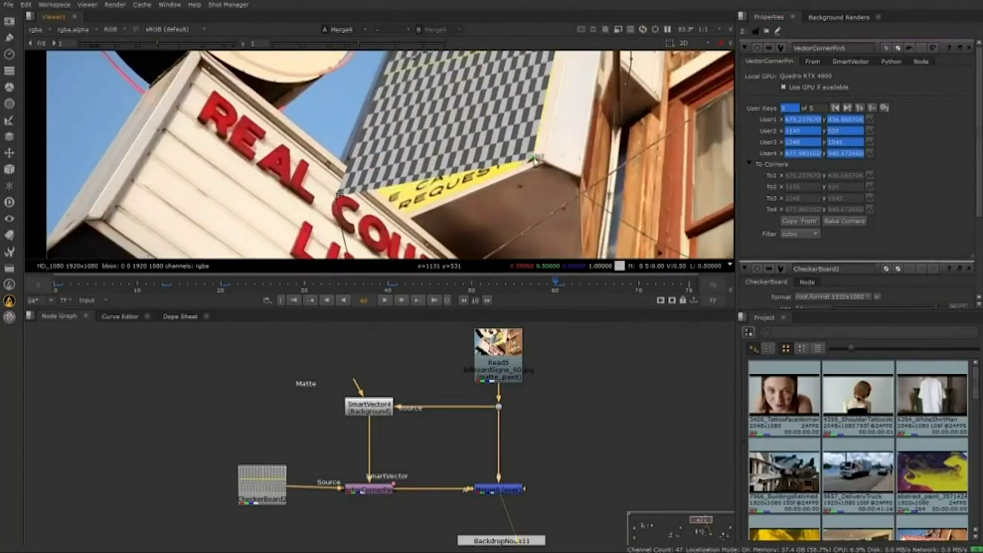
Extend the checkerboard's lower-left corner at frame 60 over the marquee lettering to about (654, 329), following the sign's lower edge.
{"action": "left_click_drag", "start_coordinate": [471, 179], "coordinate": [579, 146]}
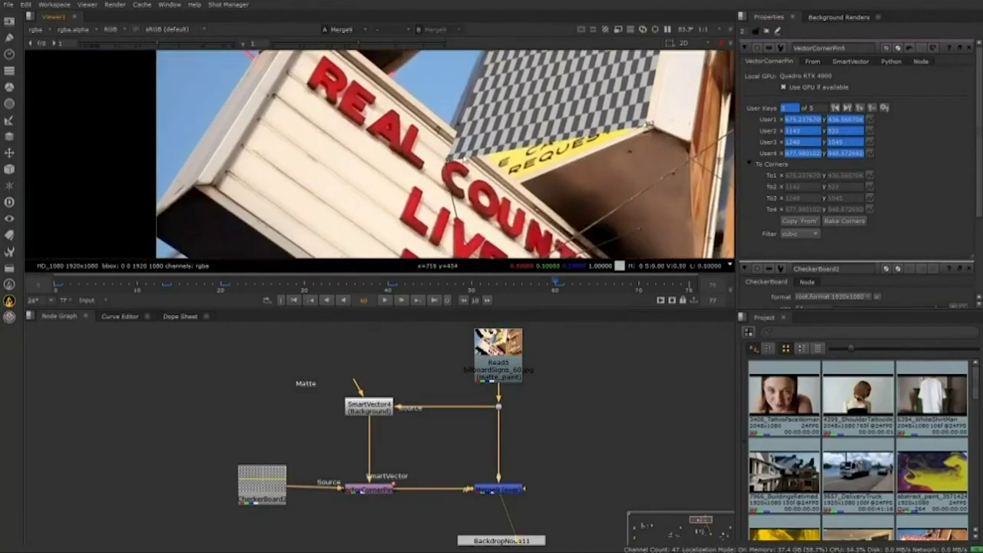
{"action": "left_click_drag", "start_coordinate": [448, 162], "coordinate": [453, 188]}
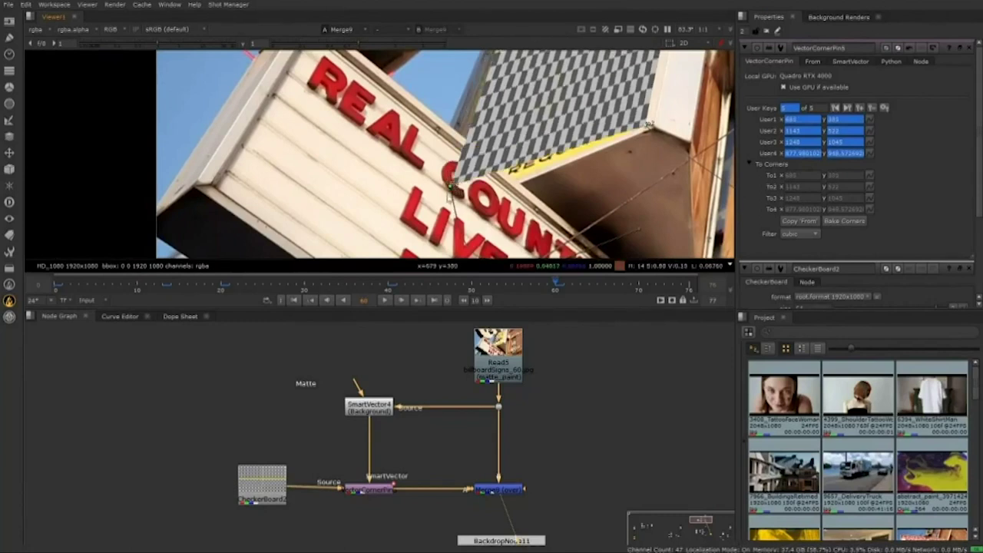
{"action": "left_click_drag", "start_coordinate": [443, 203], "coordinate": [448, 202]}
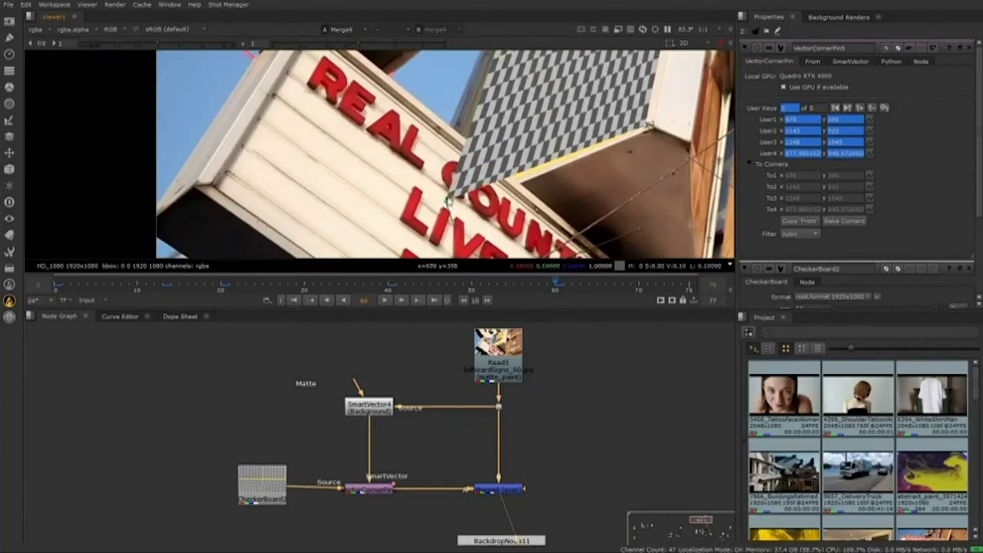
{"action": "left_click_drag", "start_coordinate": [446, 200], "coordinate": [435, 205]}
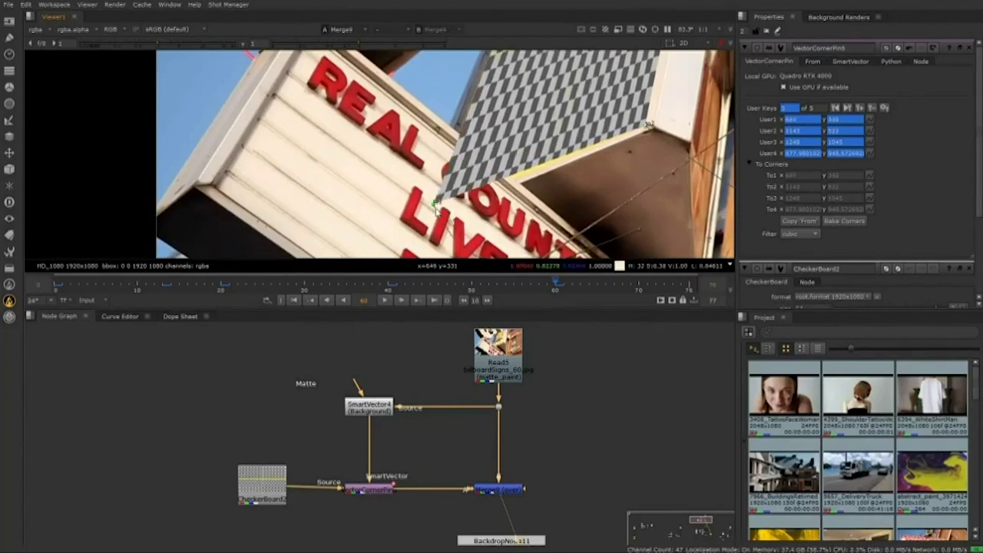
{"action": "scroll", "coordinate": [588, 479], "scroll_direction": "down", "scroll_amount": 2}
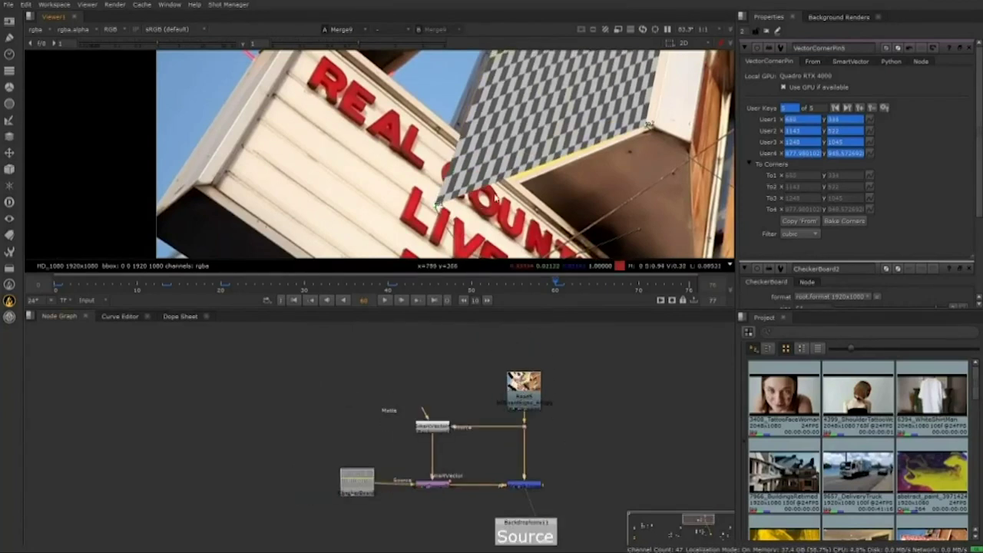
{"action": "left_click_drag", "start_coordinate": [495, 195], "coordinate": [482, 218]}
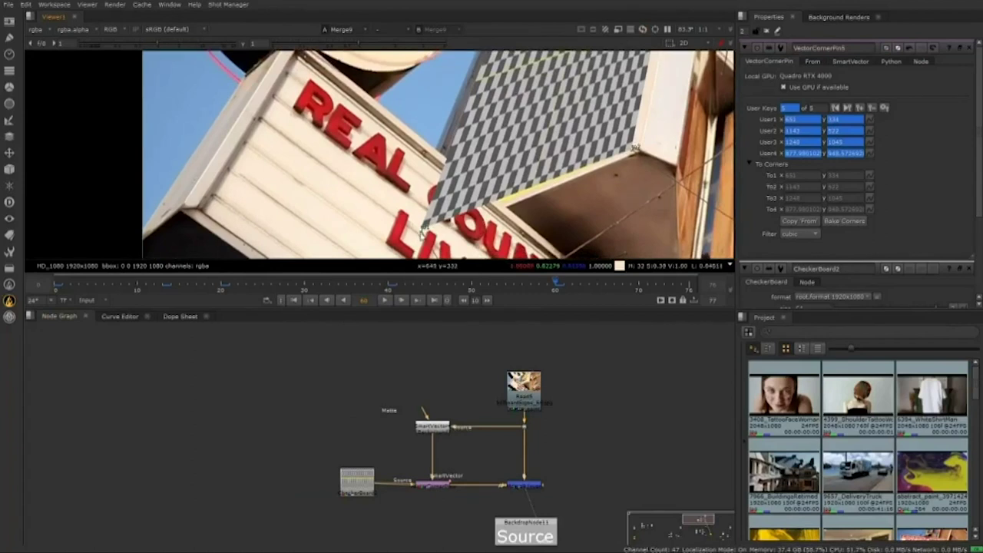
{"action": "left_click_drag", "start_coordinate": [423, 231], "coordinate": [424, 233]}
Align the checkerboard's upper-left corner at frame 60 to about (841, 836) and refine the upper-right corner to about (1252, 1040).
{"action": "left_click_drag", "start_coordinate": [510, 164], "coordinate": [459, 273]}
{"action": "left_click_drag", "start_coordinate": [474, 164], "coordinate": [466, 206]}
{"action": "left_click_drag", "start_coordinate": [460, 116], "coordinate": [465, 144]}
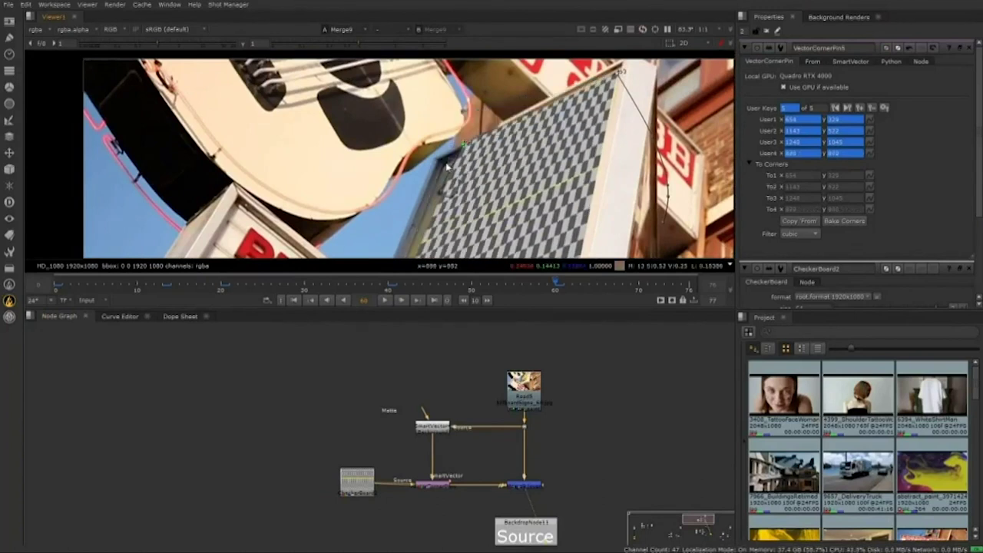
{"action": "scroll", "coordinate": [530, 196], "scroll_direction": "down", "scroll_amount": 5}
{"action": "scroll", "coordinate": [503, 242], "scroll_direction": "up", "scroll_amount": 5}
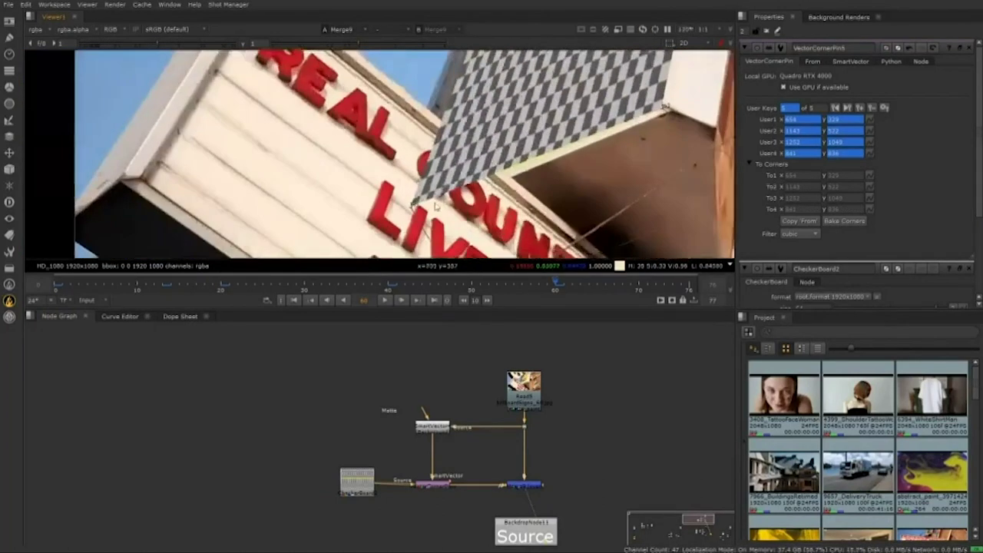
{"action": "scroll", "coordinate": [514, 184], "scroll_direction": "down", "scroll_amount": 4}
Add a user key at frame 76 and realign the lower-left and upper-right corners, placing the upper-right above the image edge at about (1154, 1155).
{"action": "left_click", "coordinate": [689, 281]}
{"action": "left_click", "coordinate": [859, 109]}
{"action": "scroll", "coordinate": [591, 113], "scroll_direction": "up", "scroll_amount": 3}
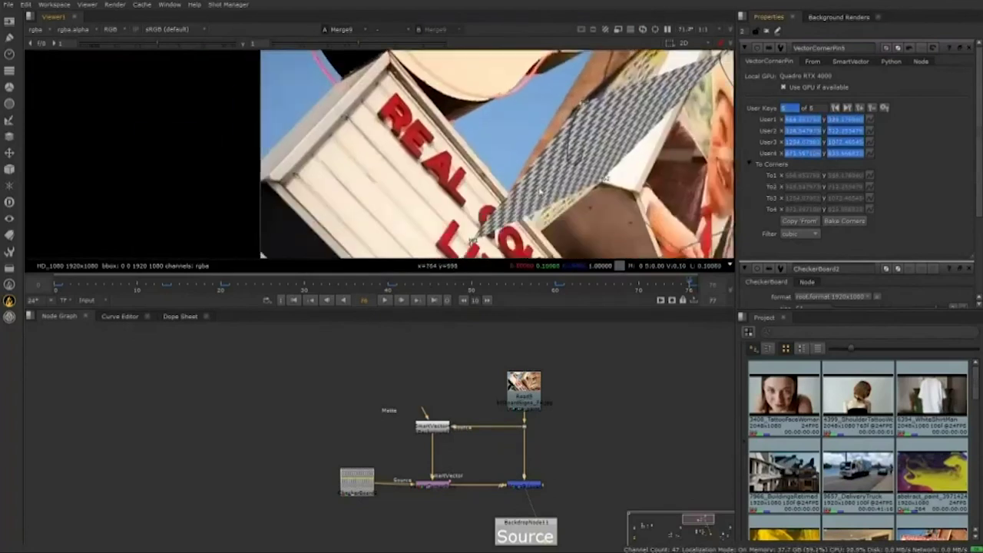
{"action": "left_click_drag", "start_coordinate": [579, 138], "coordinate": [533, 113]}
{"action": "scroll", "coordinate": [493, 182], "scroll_direction": "down", "scroll_amount": 5}
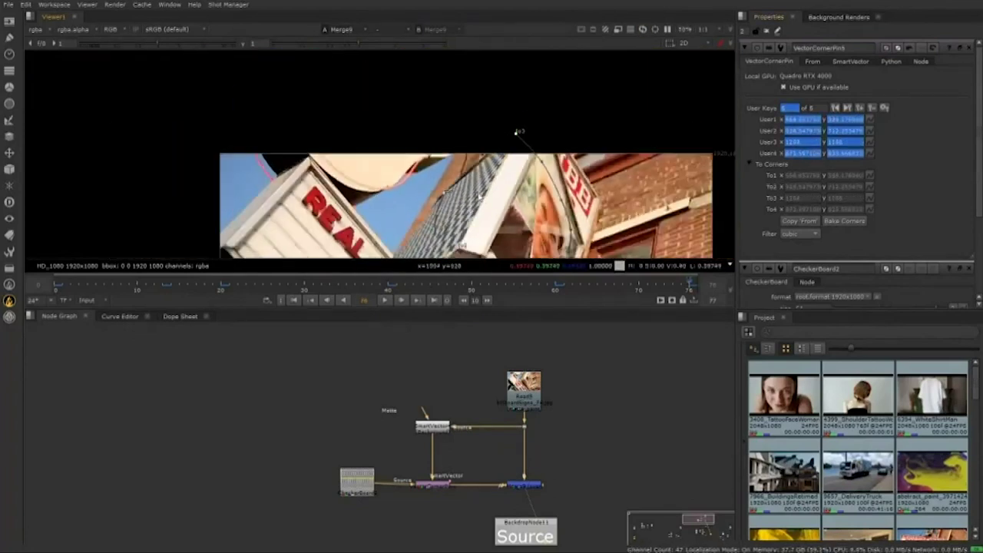
{"action": "scroll", "coordinate": [438, 216], "scroll_direction": "up", "scroll_amount": 5}
{"action": "left_click_drag", "start_coordinate": [432, 205], "coordinate": [452, 235]}
{"action": "scroll", "coordinate": [453, 237], "scroll_direction": "down", "scroll_amount": 3}
{"action": "scroll", "coordinate": [564, 142], "scroll_direction": "up", "scroll_amount": 2}
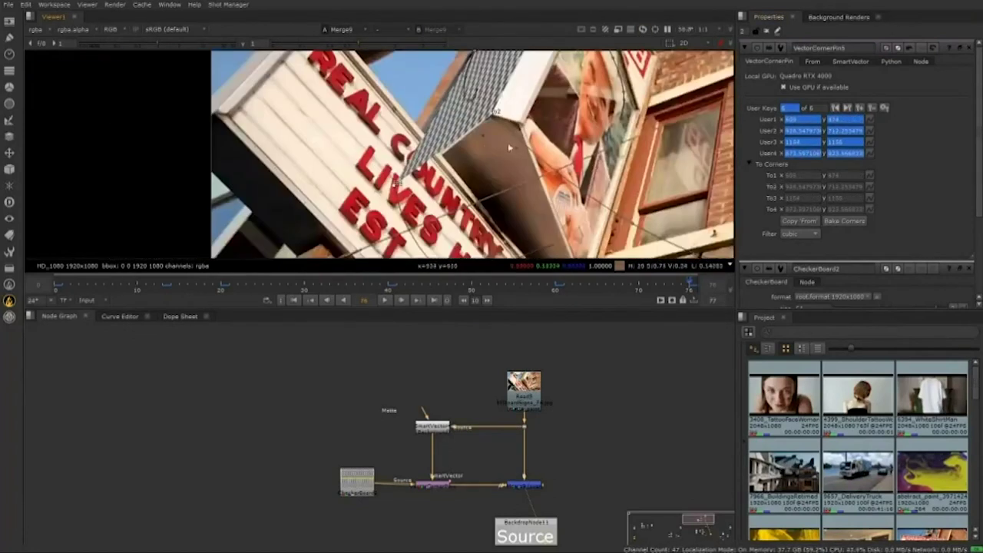
{"action": "scroll", "coordinate": [664, 152], "scroll_direction": "down", "scroll_amount": 3}
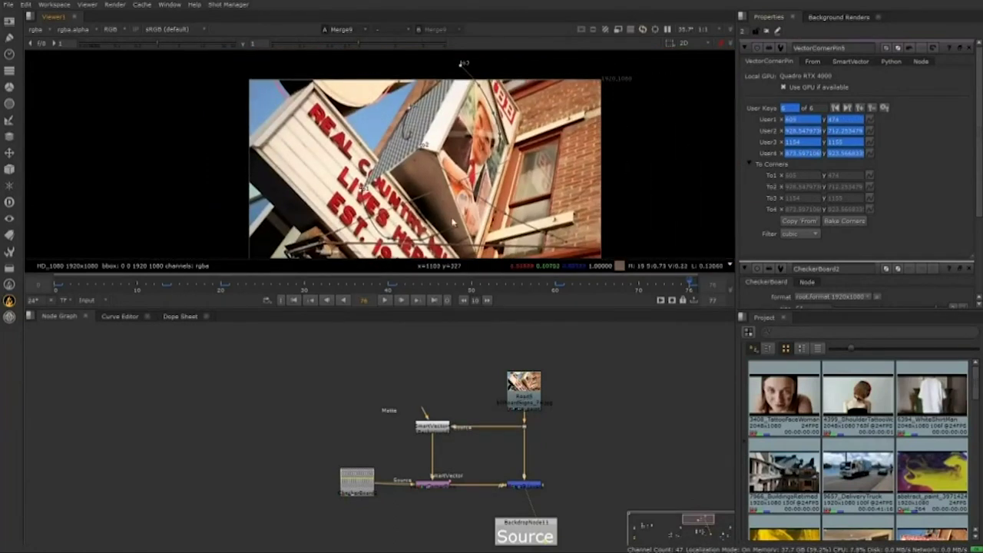
Close all node properties and play the tracked checkerboard in the full-screen viewer from frame 0.
{"action": "key", "text": "space"}
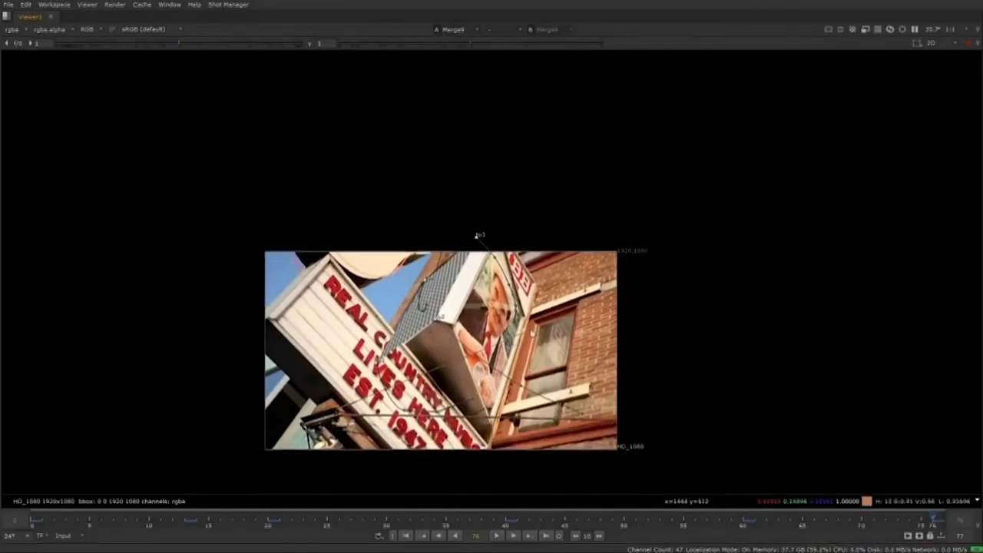
{"action": "key", "text": "ctrl+shift+a"}
{"action": "scroll", "coordinate": [546, 279], "scroll_direction": "up", "scroll_amount": 5}
{"action": "left_click_drag", "start_coordinate": [531, 334], "coordinate": [614, 253]}
{"action": "scroll", "coordinate": [614, 252], "scroll_direction": "down", "scroll_amount": 2}
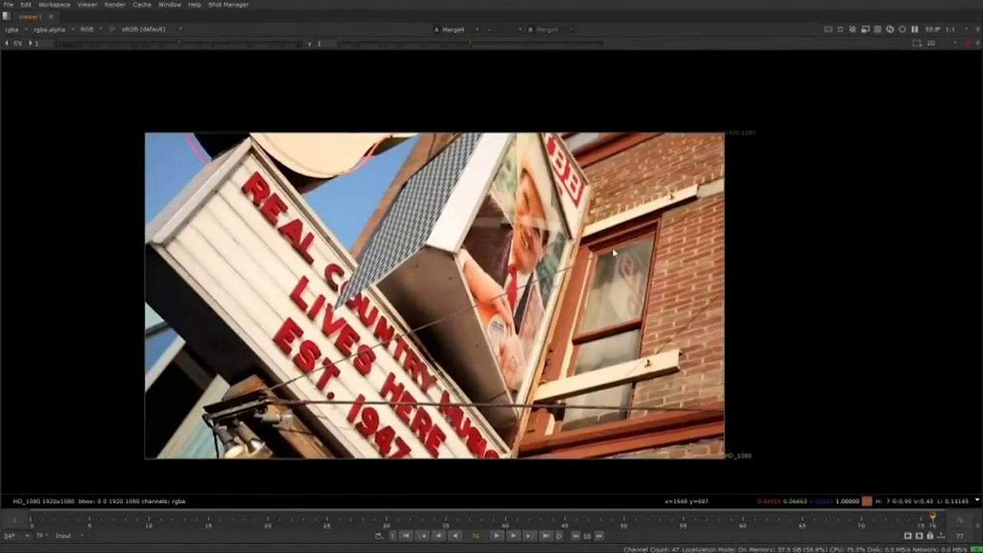
{"action": "scroll", "coordinate": [614, 254], "scroll_direction": "up", "scroll_amount": 2}
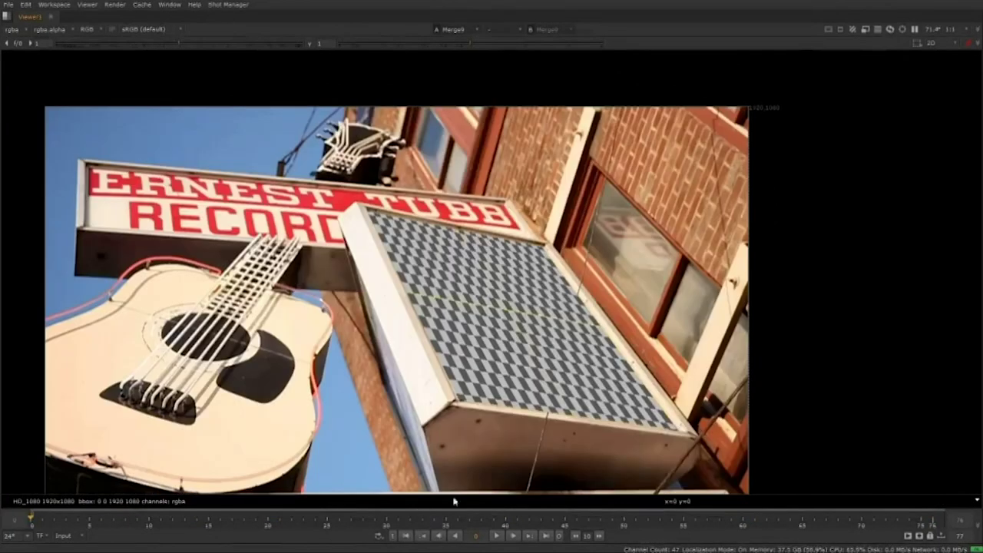
{"action": "left_click", "coordinate": [497, 535]}
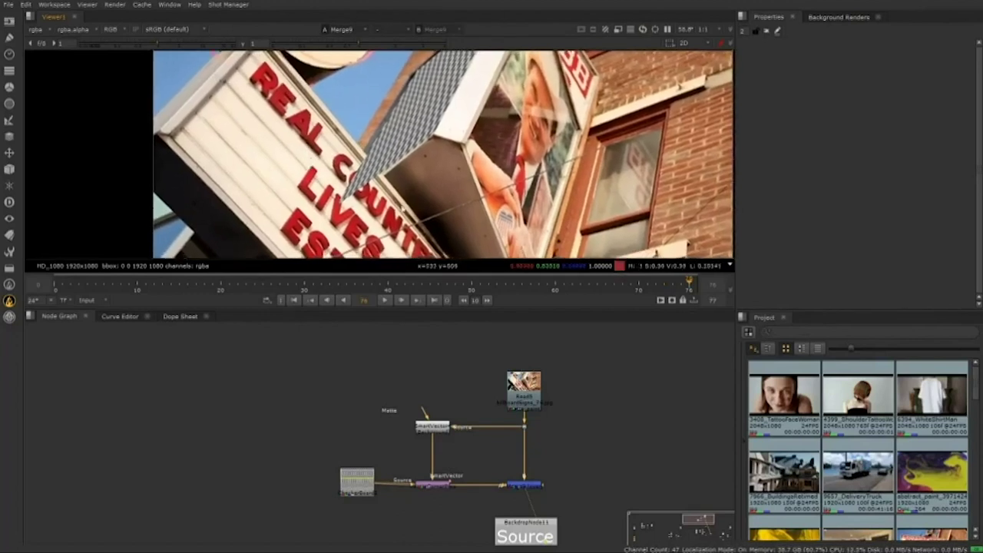
Add a PlanarTracker node to the sign footage and track its shape backwards from frame 76.
{"action": "left_click", "coordinate": [570, 433]}
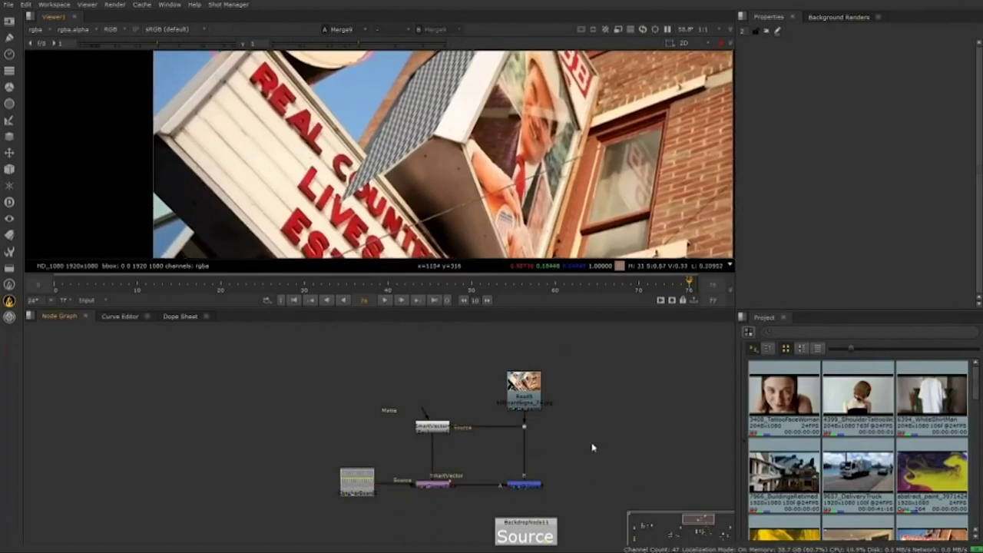
{"action": "key", "text": "Tab"}
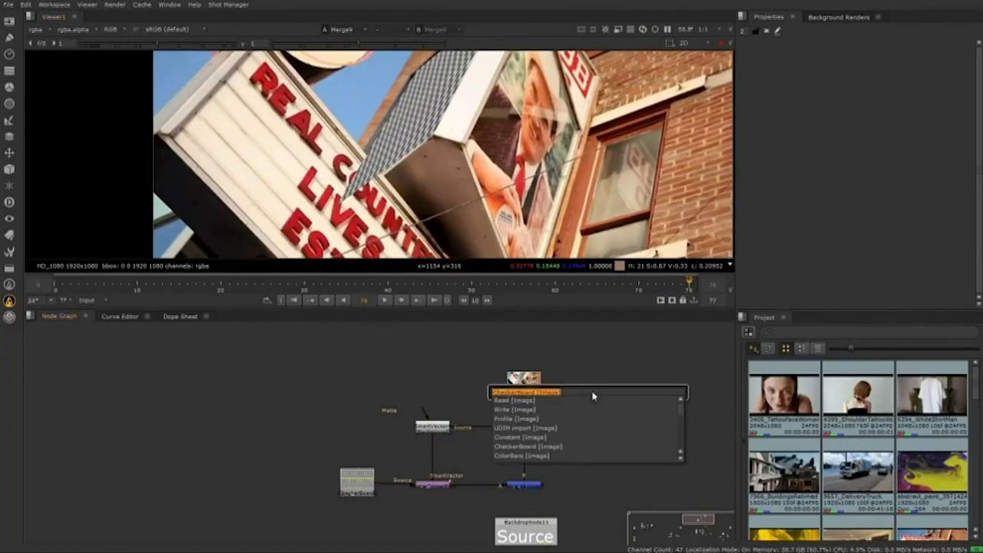
{"action": "type", "text": "pla"}
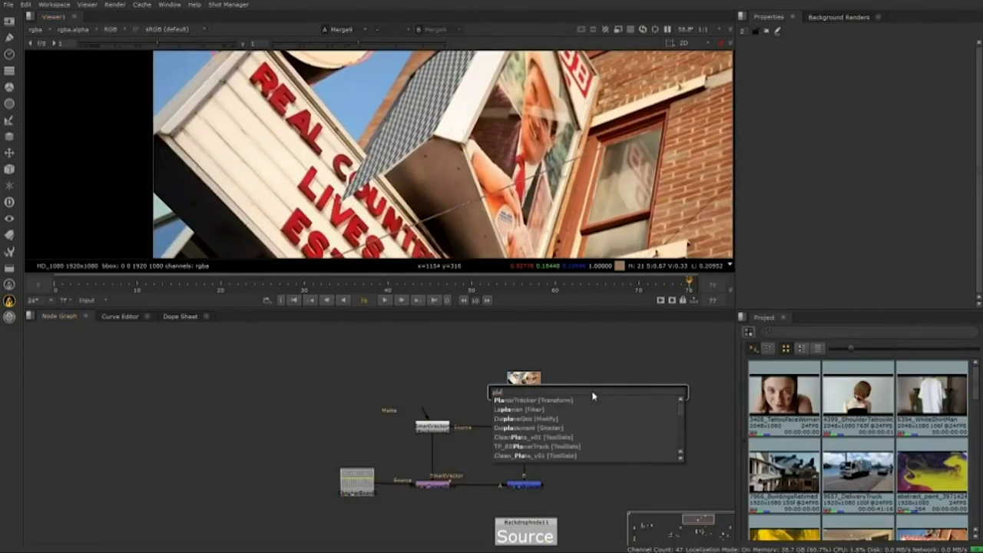
{"action": "left_click", "coordinate": [527, 401]}
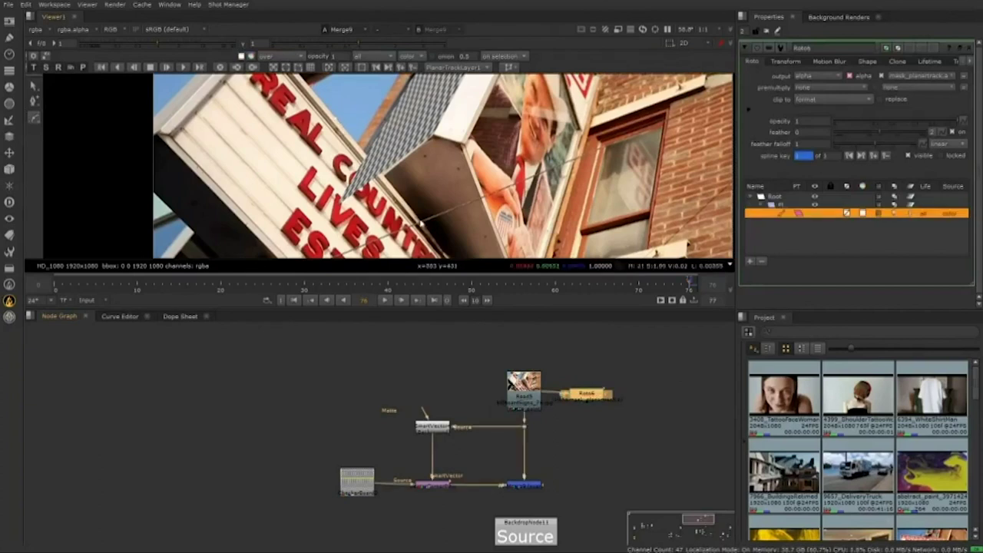
{"action": "left_click", "coordinate": [118, 68]}
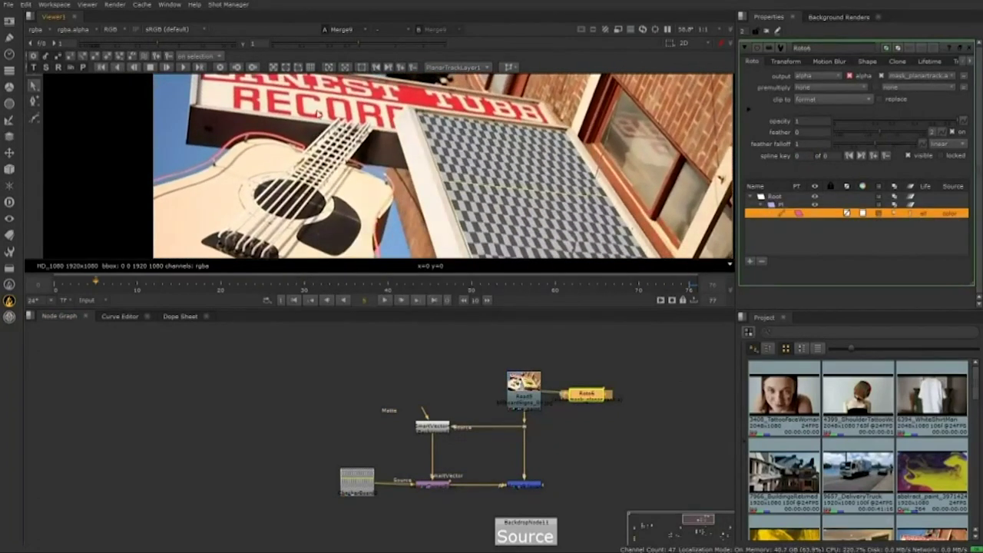
Connect the planar-tracked Roto6 to Merge9's mask input, invert the mask, and play the masked checkerboard.
{"action": "mouse_move", "coordinate": [560, 399]}
{"action": "left_mouse_down"}
{"action": "mouse_move", "coordinate": [565, 427]}
{"action": "mouse_move", "coordinate": [579, 401]}
{"action": "left_mouse_up"}
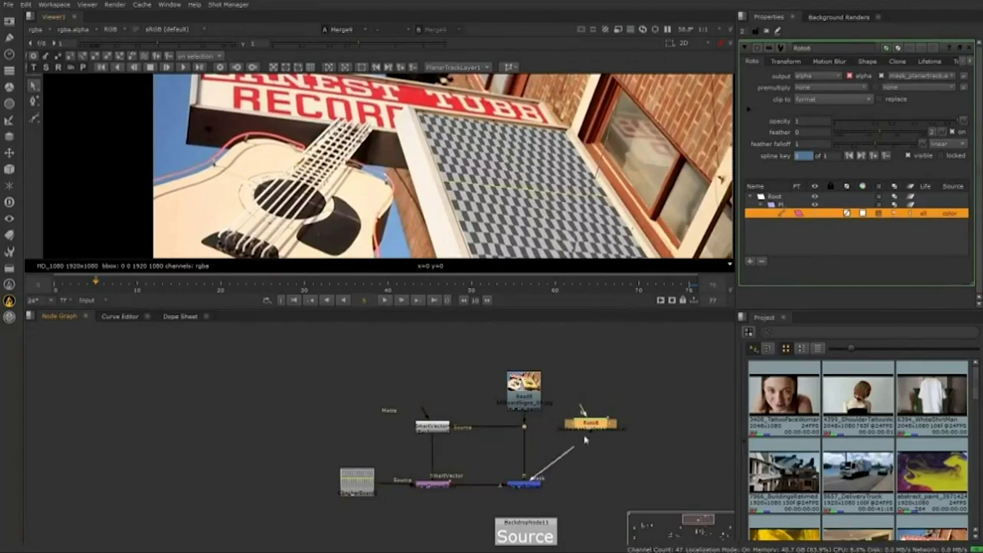
{"action": "left_click_drag", "start_coordinate": [586, 439], "coordinate": [580, 488]}
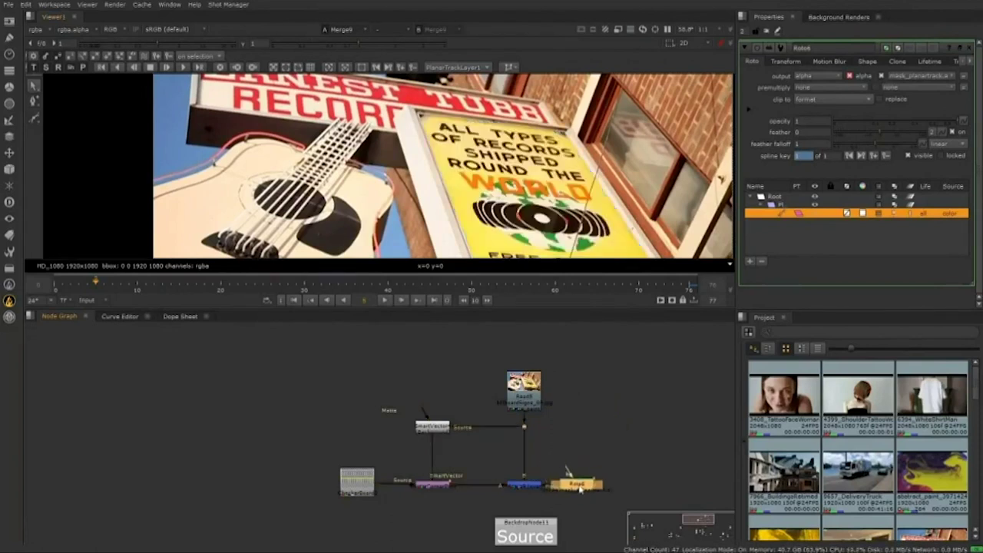
{"action": "double_click", "coordinate": [525, 485]}
{"action": "left_click", "coordinate": [912, 166]}
{"action": "scroll", "coordinate": [518, 214], "scroll_direction": "down", "scroll_amount": 2}
{"action": "left_click_drag", "start_coordinate": [518, 213], "coordinate": [492, 160]}
{"action": "left_click", "coordinate": [385, 300]}
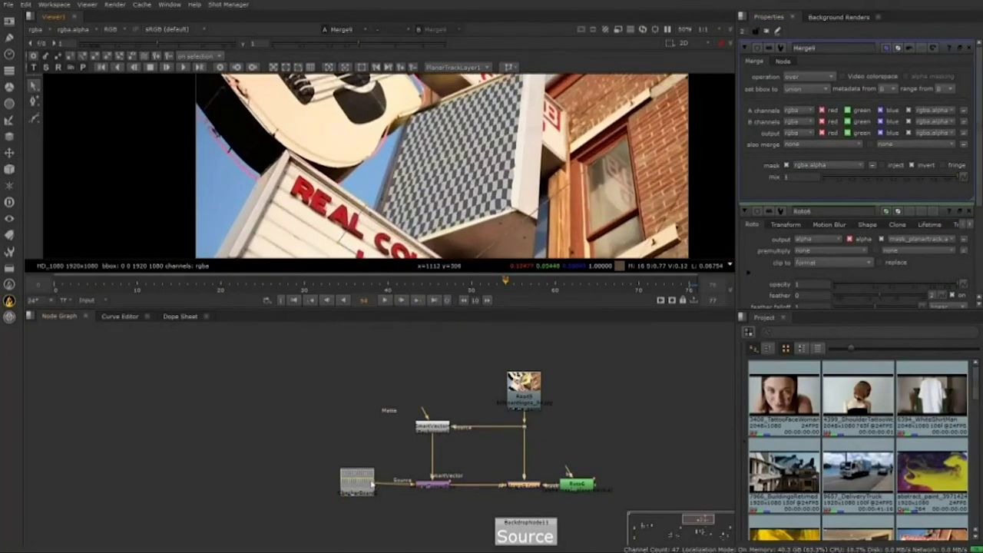
Set the SmartVector node's vector detail to 0.5 and its strength to 0.5.
{"action": "left_click_drag", "start_coordinate": [371, 484], "coordinate": [374, 484]}
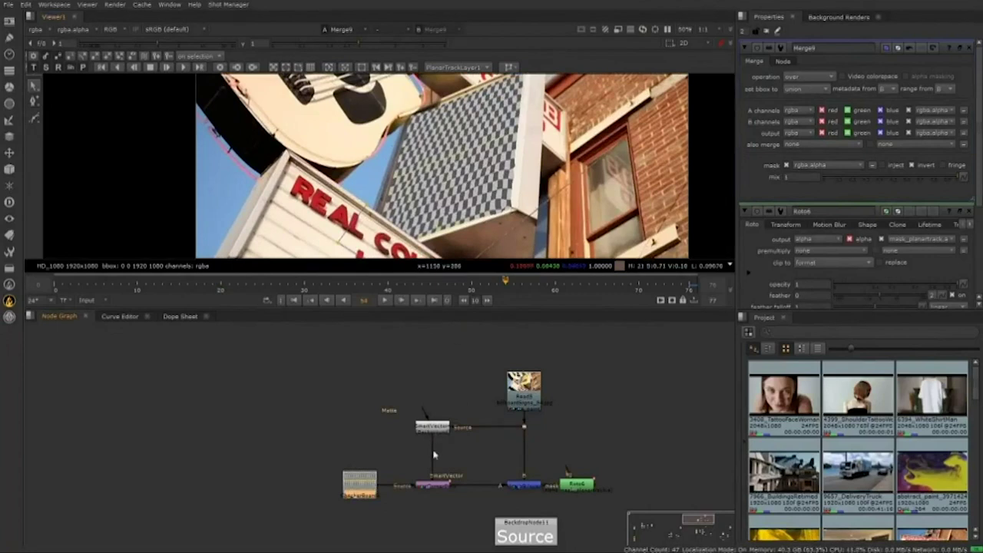
{"action": "double_click", "coordinate": [433, 427]}
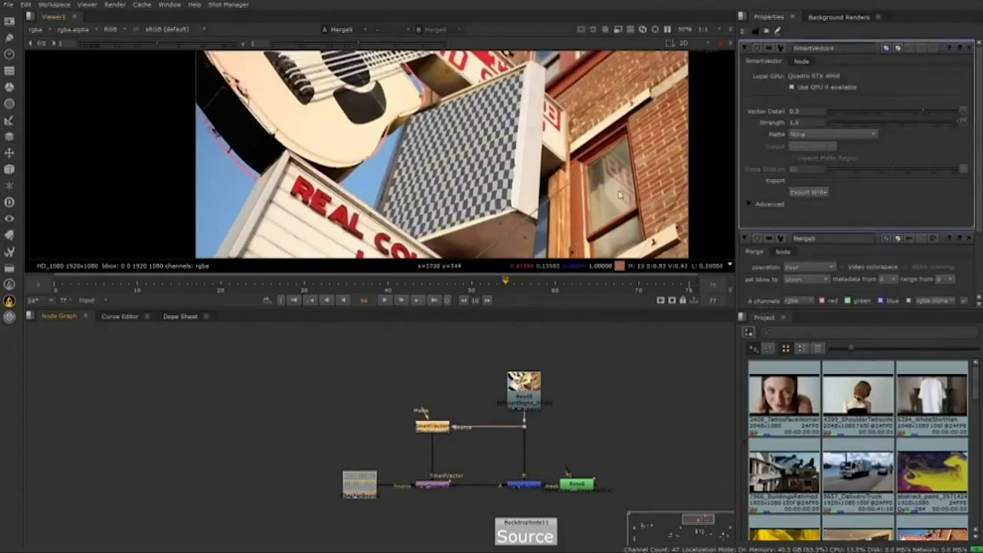
{"action": "left_click_drag", "start_coordinate": [602, 176], "coordinate": [563, 184]}
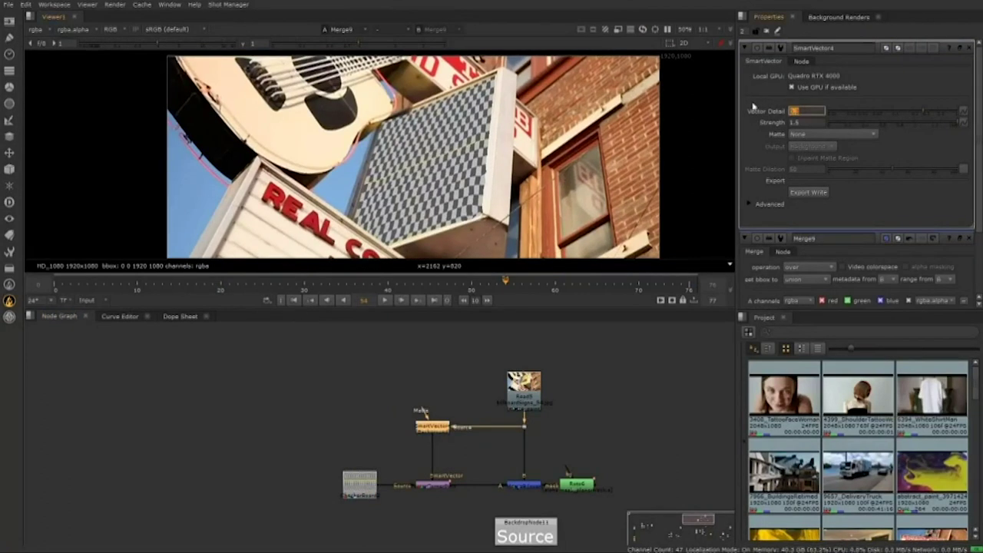
{"action": "type", "text": ".5"}
{"action": "key", "text": "Tab"}
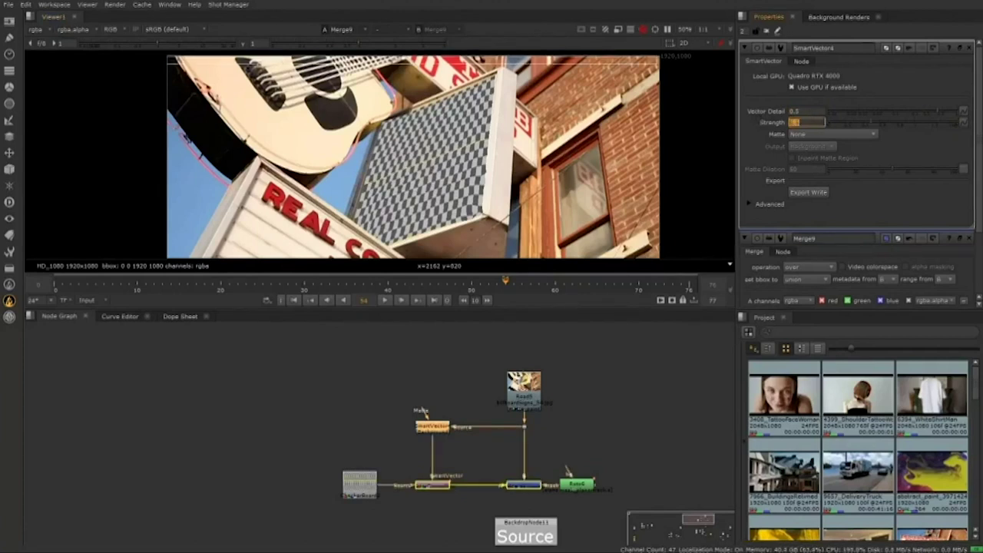
Play the composite from frame 0 and check how the checkerboard follows the yellow sign.
{"action": "left_click", "coordinate": [294, 300]}
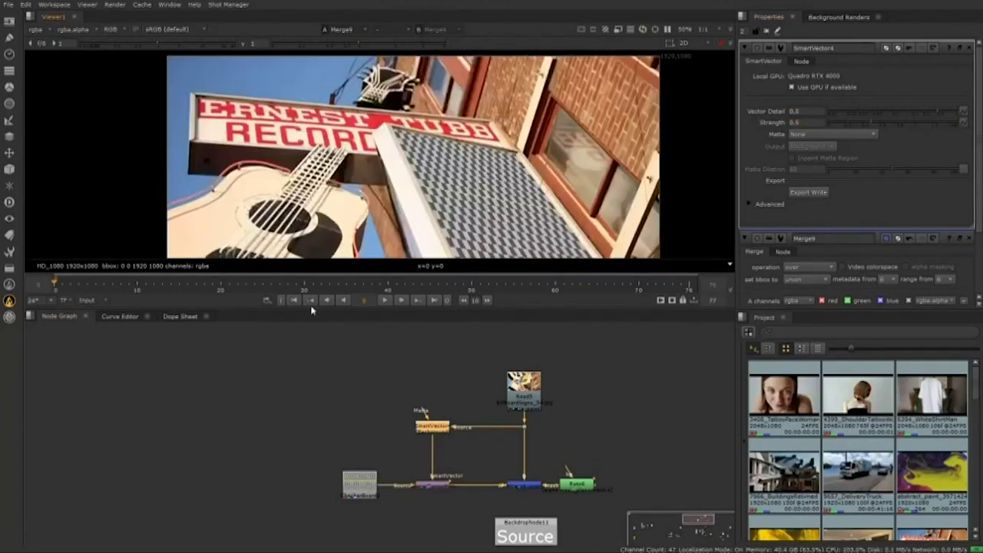
{"action": "left_click", "coordinate": [384, 301]}
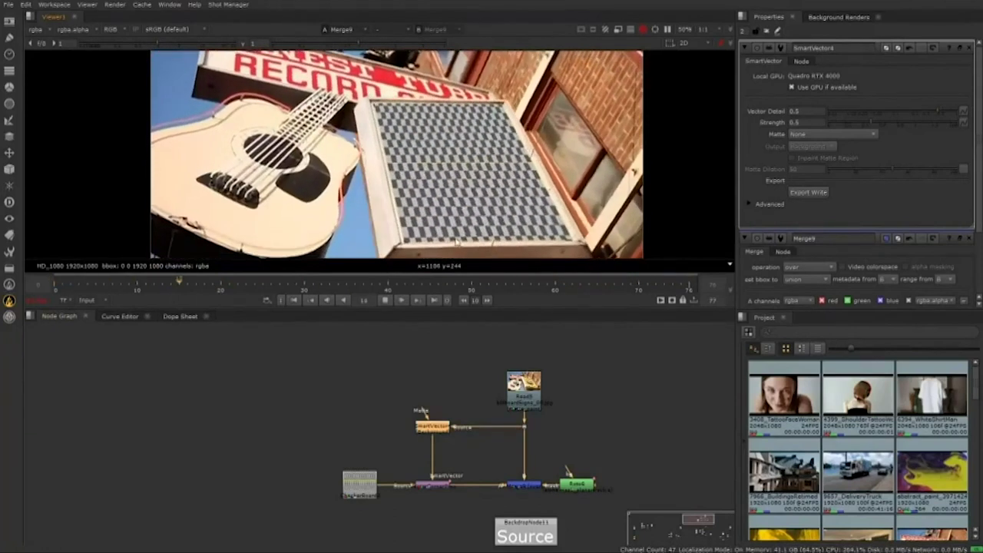
{"action": "left_click", "coordinate": [384, 300]}
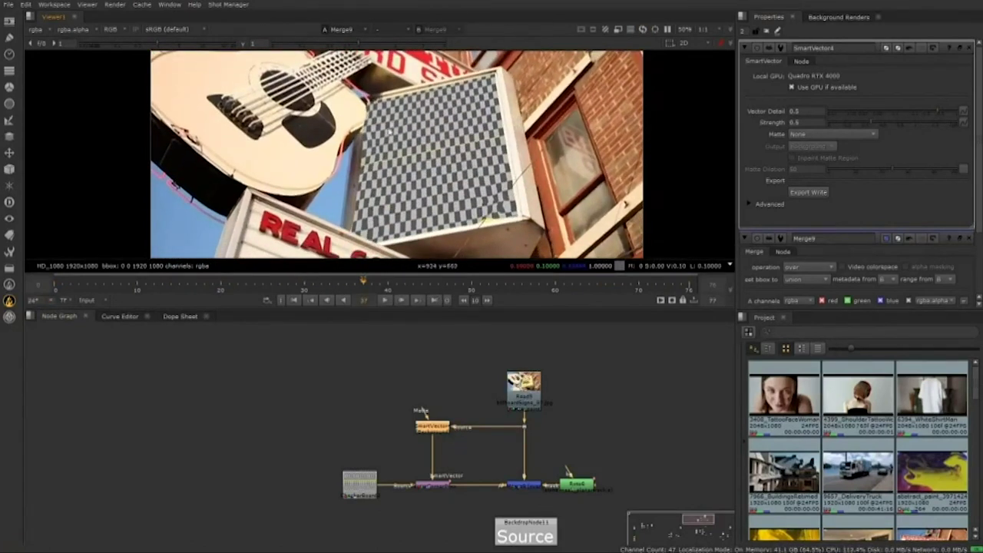
{"action": "left_click_drag", "start_coordinate": [399, 158], "coordinate": [407, 202]}
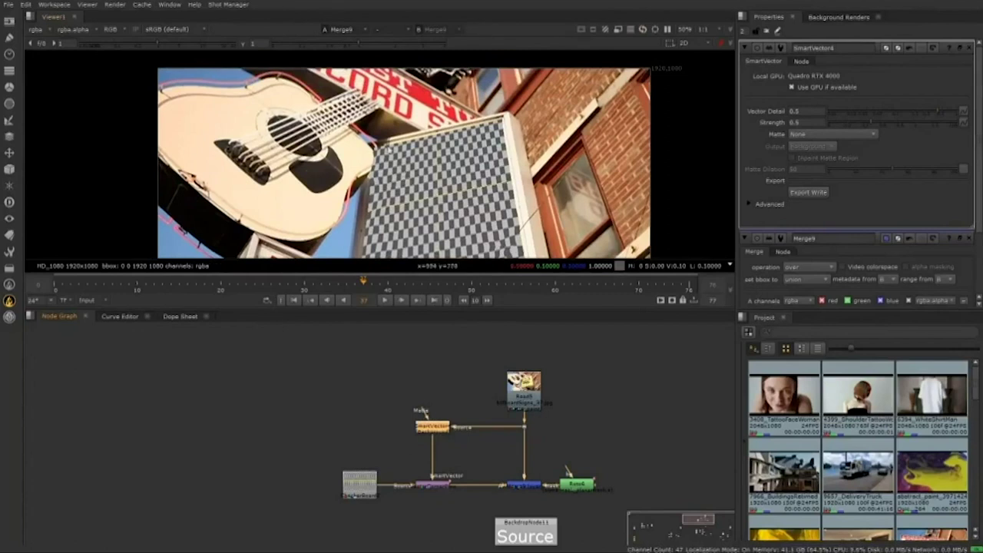
{"action": "scroll", "coordinate": [361, 162], "scroll_direction": "down", "scroll_amount": 2}
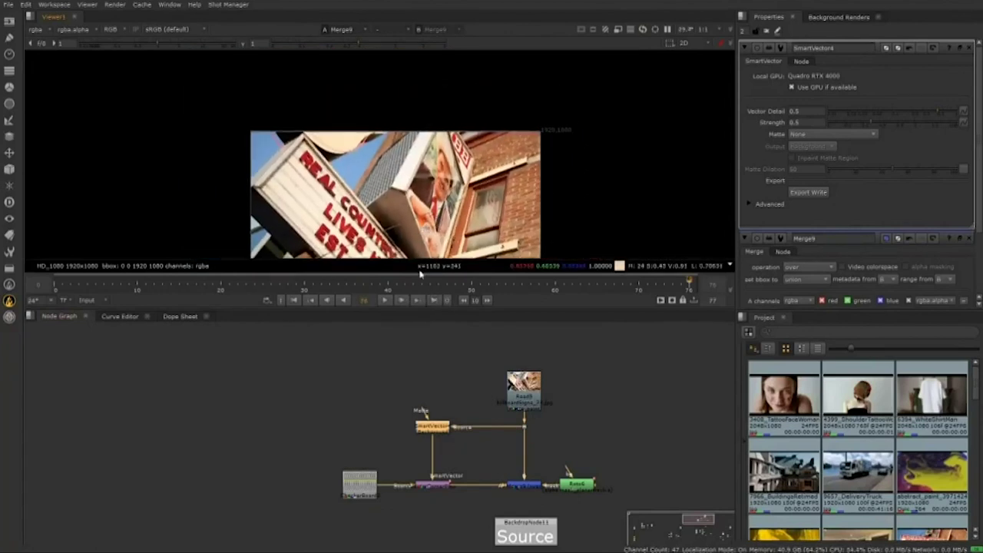
Go to frame 40, add a Roto node above the SmartVector, connect it to the footage and view it.
{"action": "left_click", "coordinate": [384, 290]}
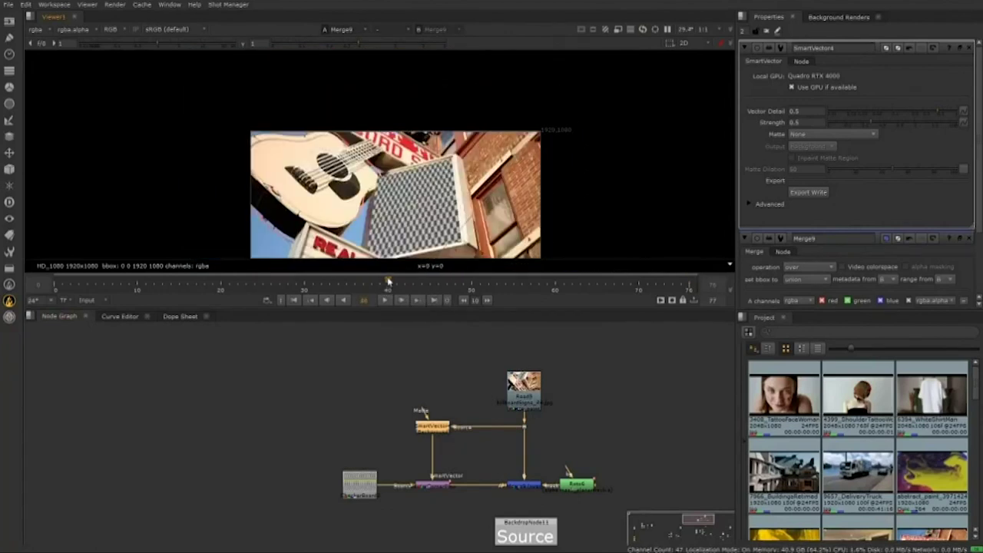
{"action": "scroll", "coordinate": [403, 135], "scroll_direction": "up", "scroll_amount": 3}
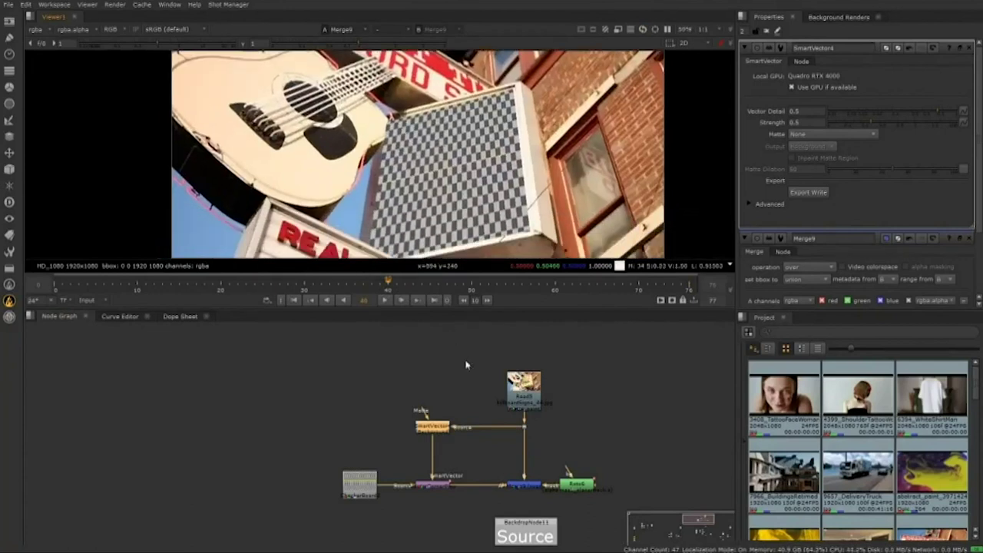
{"action": "key", "text": "o"}
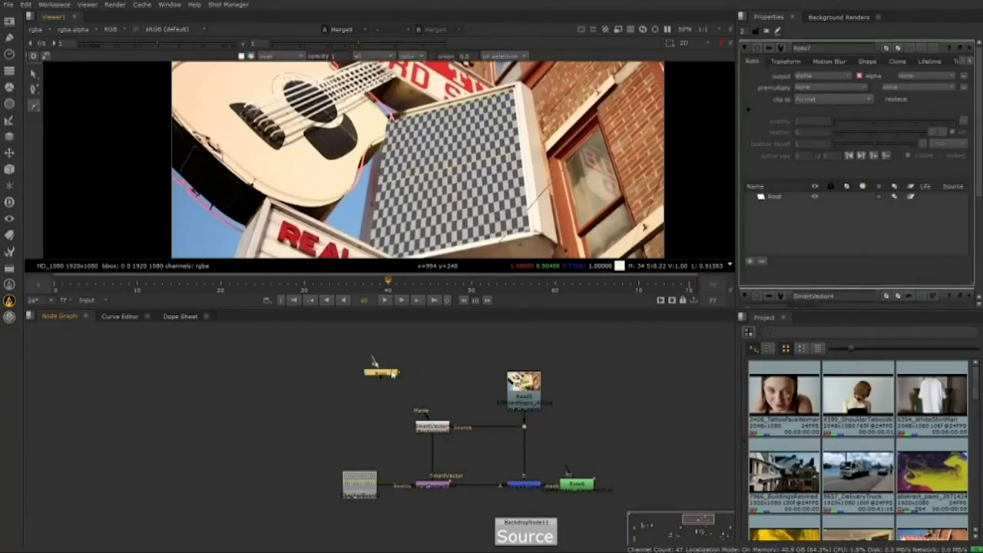
{"action": "left_click_drag", "start_coordinate": [396, 369], "coordinate": [443, 384]}
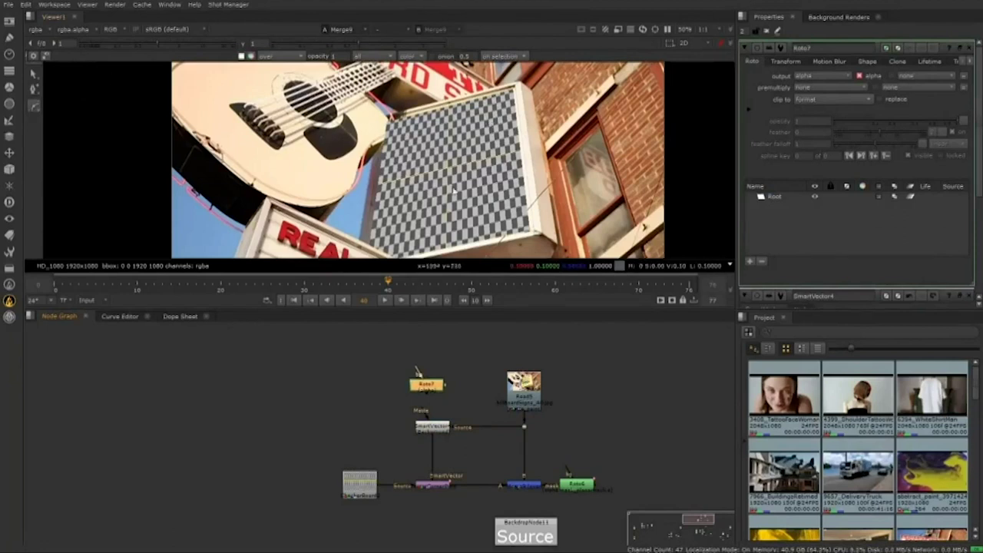
{"action": "left_click", "coordinate": [367, 152]}
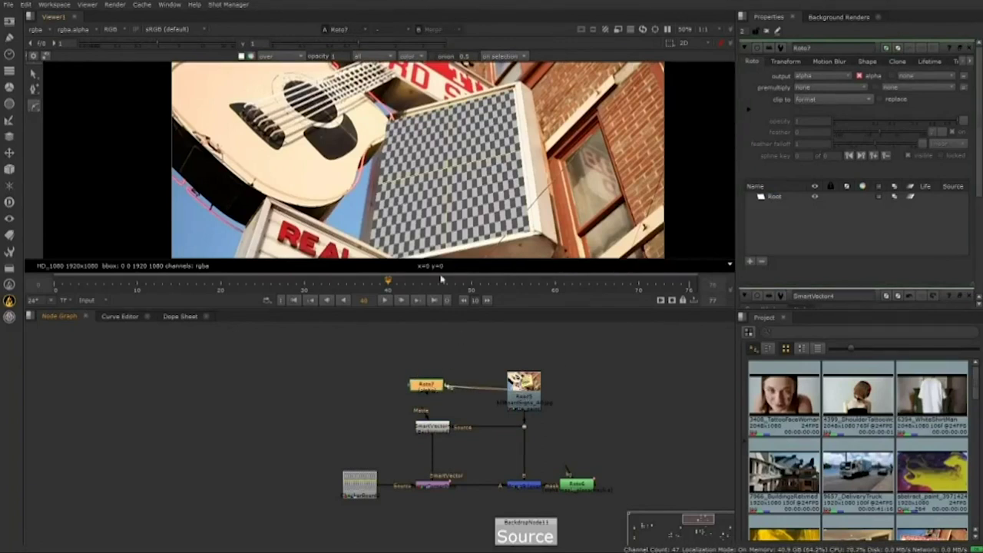
{"action": "key", "text": "1"}
{"action": "scroll", "coordinate": [423, 139], "scroll_direction": "down", "scroll_amount": 2}
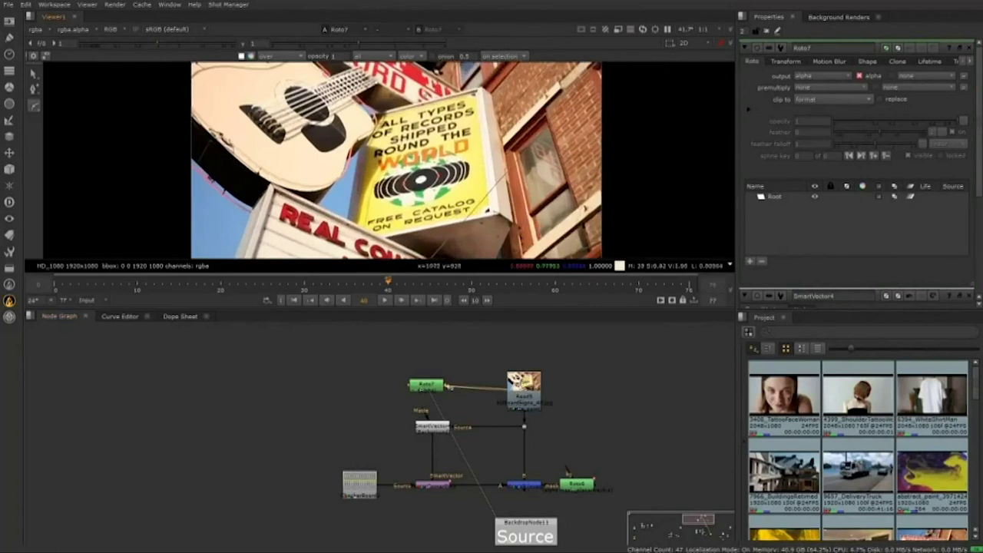
Draw a closed Bezier at frame 40 over the guitar and marquee parts that overlap the yellow sign.
{"action": "left_click", "coordinate": [395, 96]}
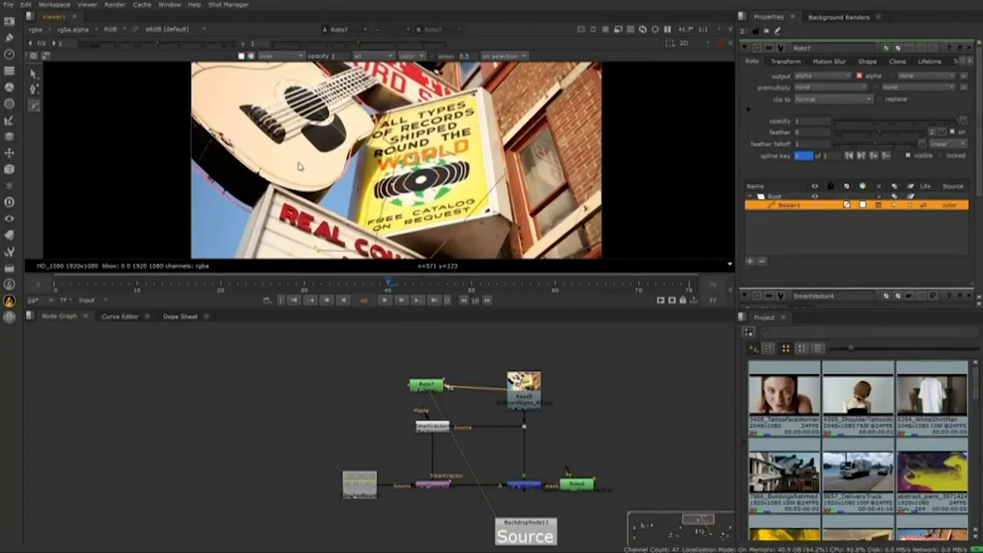
{"action": "scroll", "coordinate": [399, 88], "scroll_direction": "up", "scroll_amount": 1}
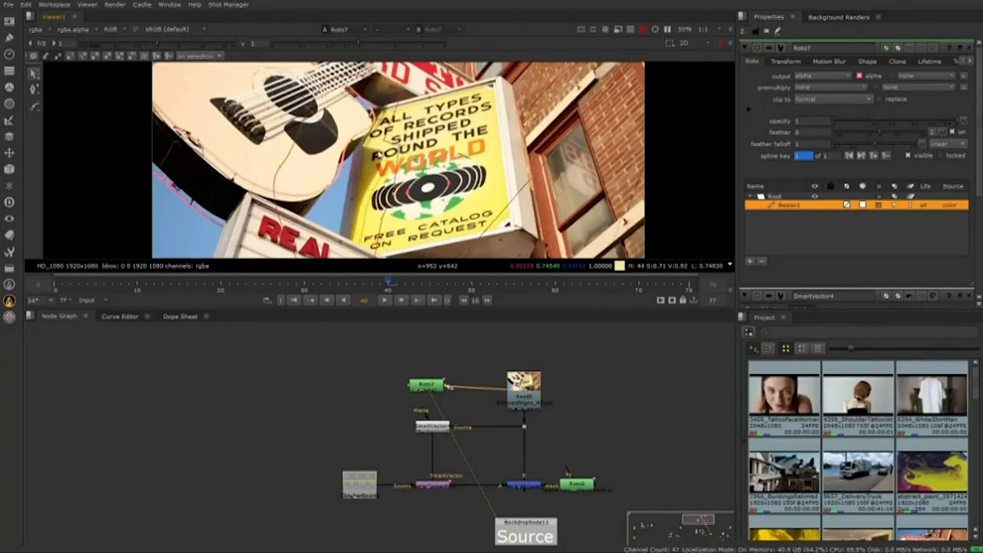
{"action": "left_click_drag", "start_coordinate": [379, 155], "coordinate": [372, 122]}
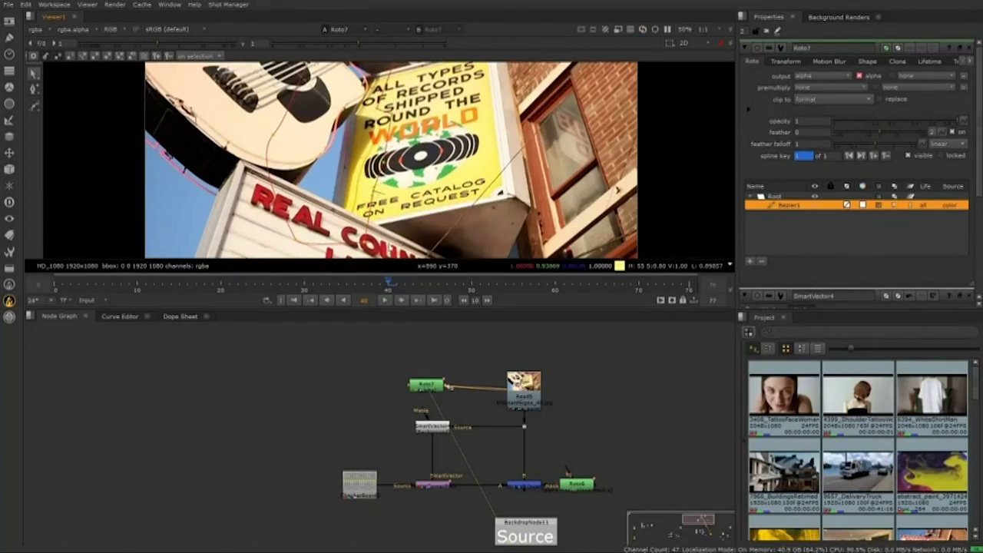
Blur the new Roto's alpha channel with size 27 and place both nodes above the SmartVector's matte input, detached from the footage.
{"action": "key", "text": "b"}
{"action": "left_click", "coordinate": [792, 77]}
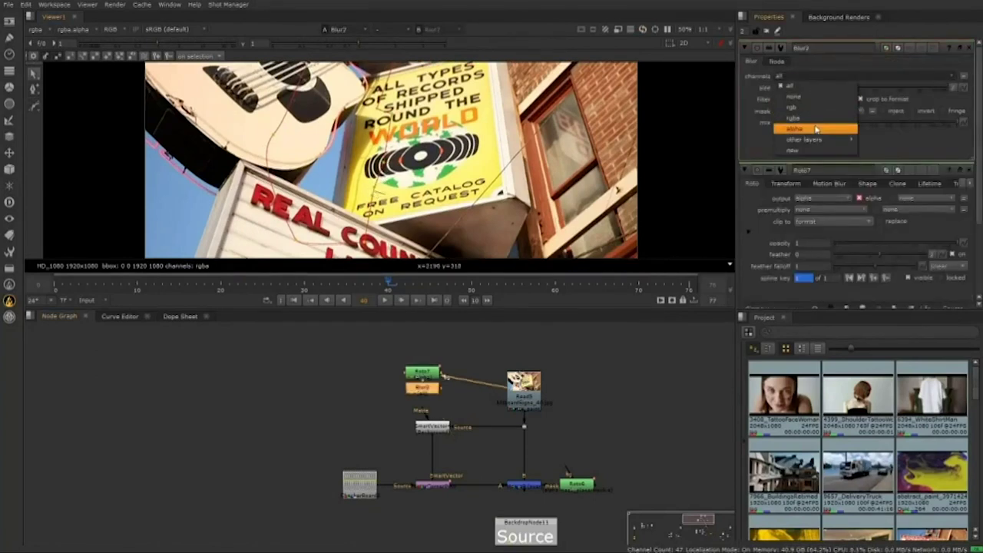
{"action": "left_click", "coordinate": [817, 129]}
{"action": "left_click_drag", "start_coordinate": [819, 88], "coordinate": [883, 90]}
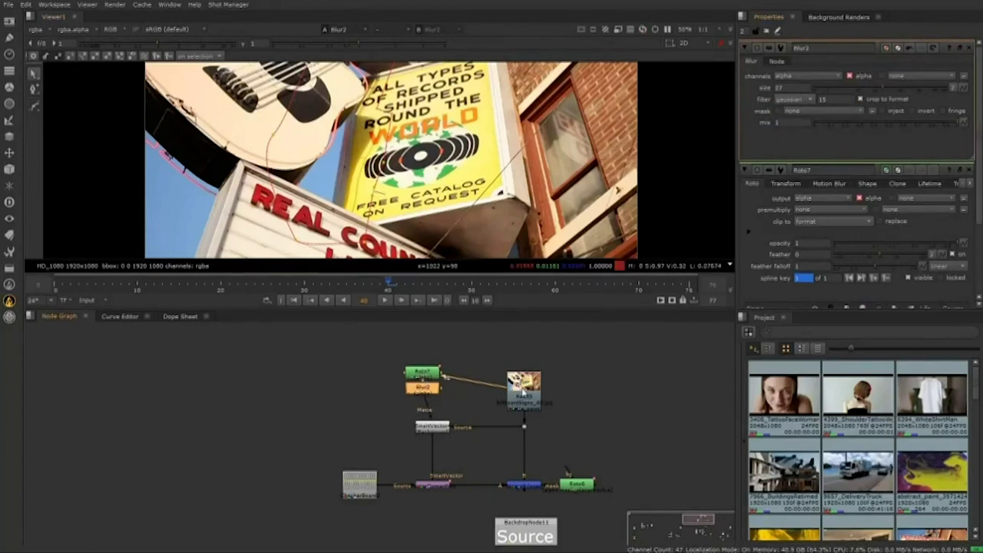
{"action": "left_click_drag", "start_coordinate": [427, 376], "coordinate": [437, 393]}
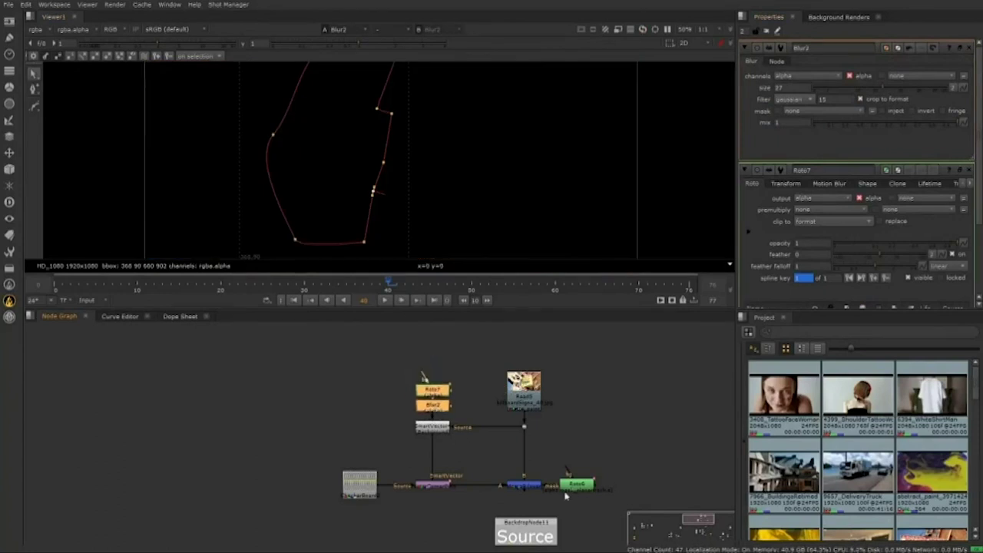
View the Merge result and set the SmartVector's matte to Matte Alpha.
{"action": "left_click", "coordinate": [528, 486]}
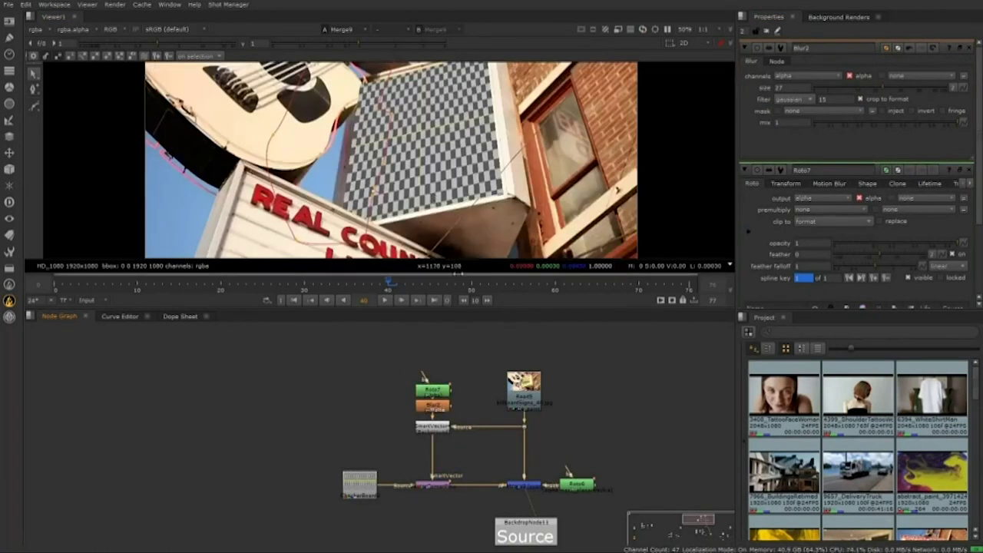
{"action": "left_click", "coordinate": [438, 429]}
{"action": "double_click", "coordinate": [436, 428]}
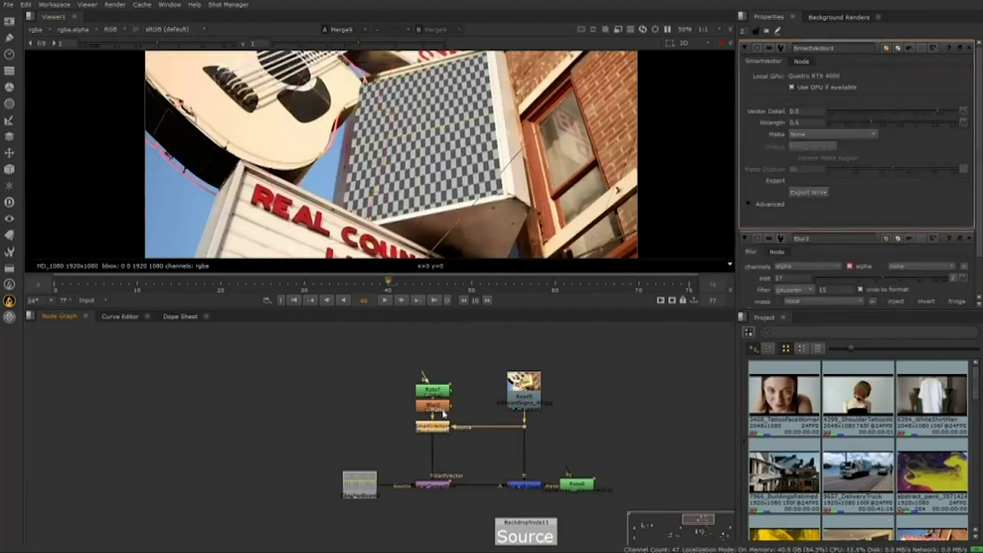
{"action": "left_click", "coordinate": [807, 135]}
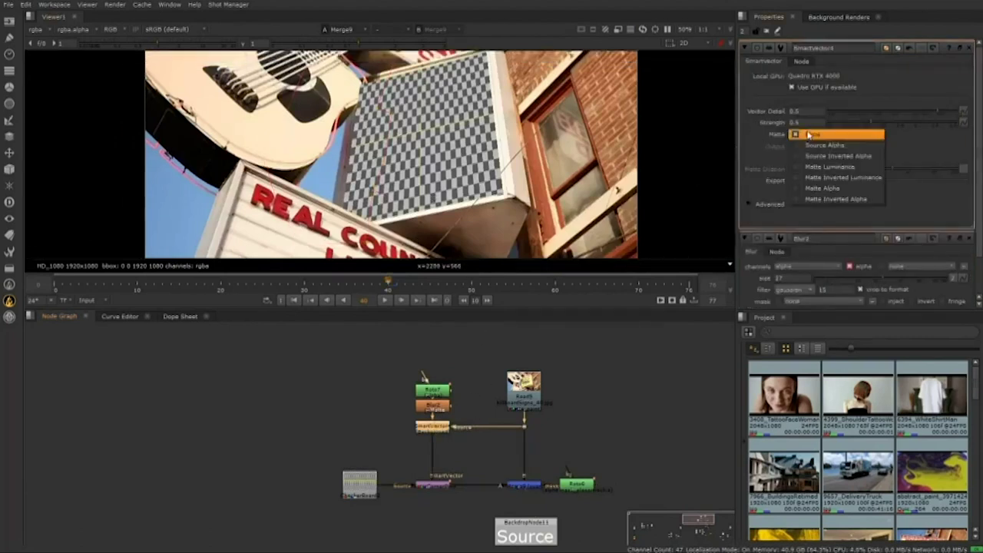
{"action": "left_click", "coordinate": [794, 188]}
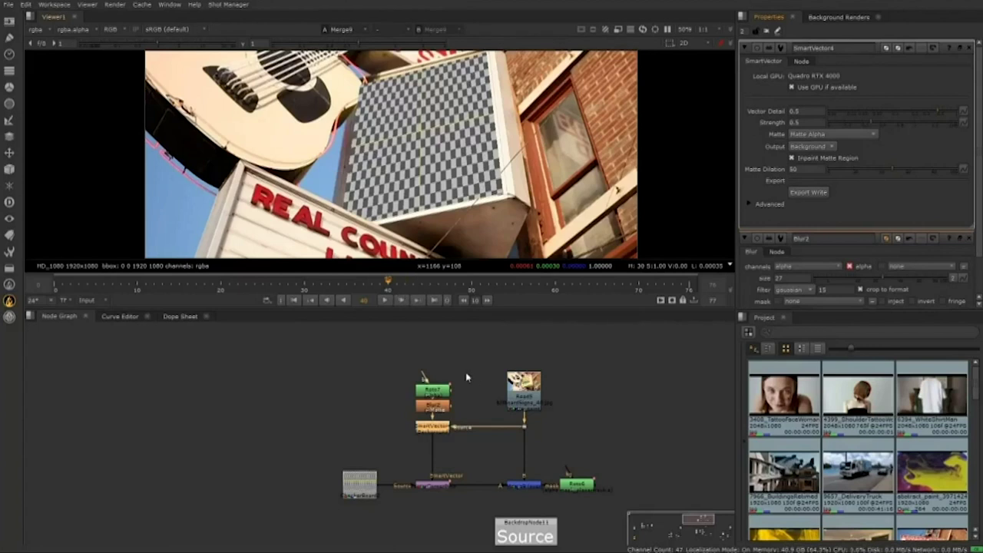
Reopen the matte Roto above the SmartVector, connect it to the sign footage, view it and advance to frame 62.
{"action": "double_click", "coordinate": [433, 390]}
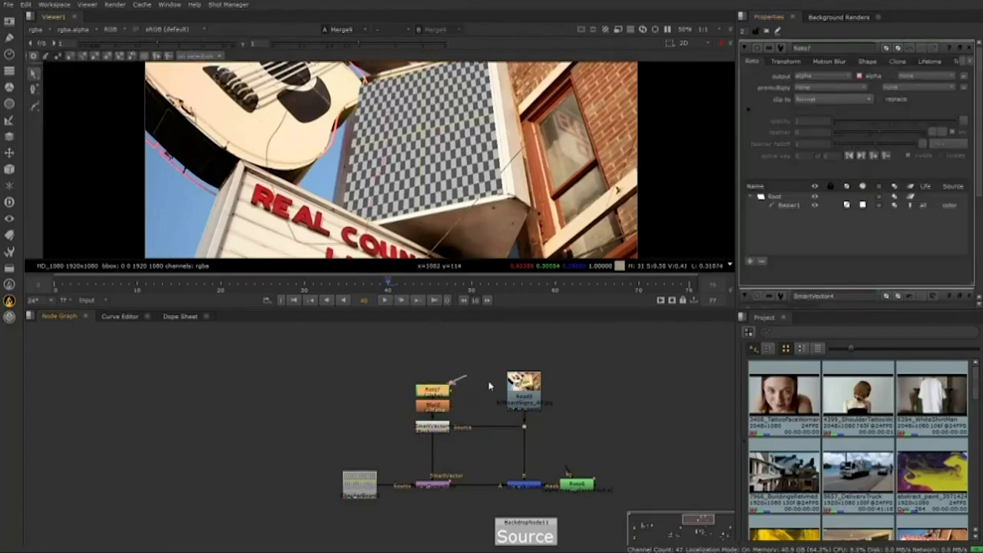
{"action": "key", "text": "1"}
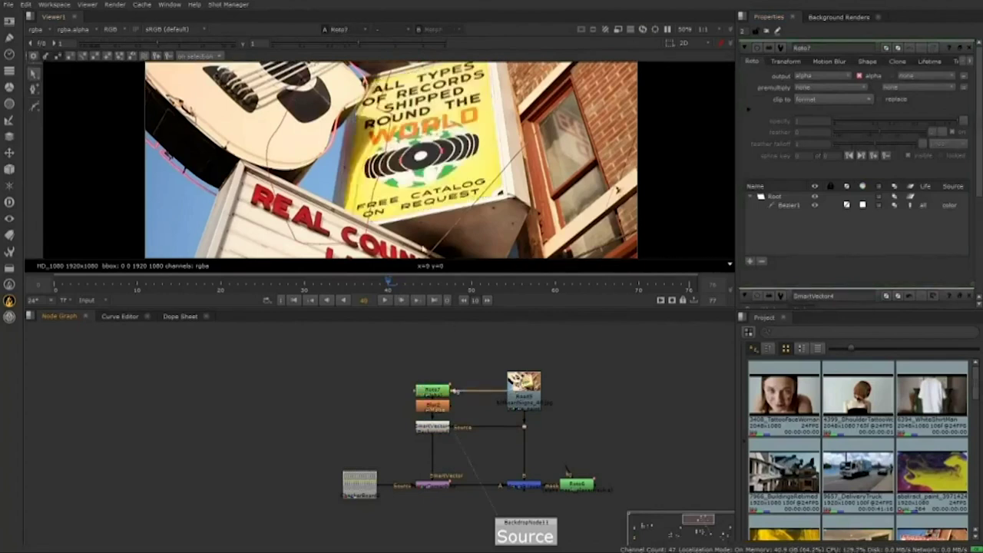
{"action": "scroll", "coordinate": [409, 146], "scroll_direction": "down", "scroll_amount": 1}
{"action": "left_click", "coordinate": [385, 301]}
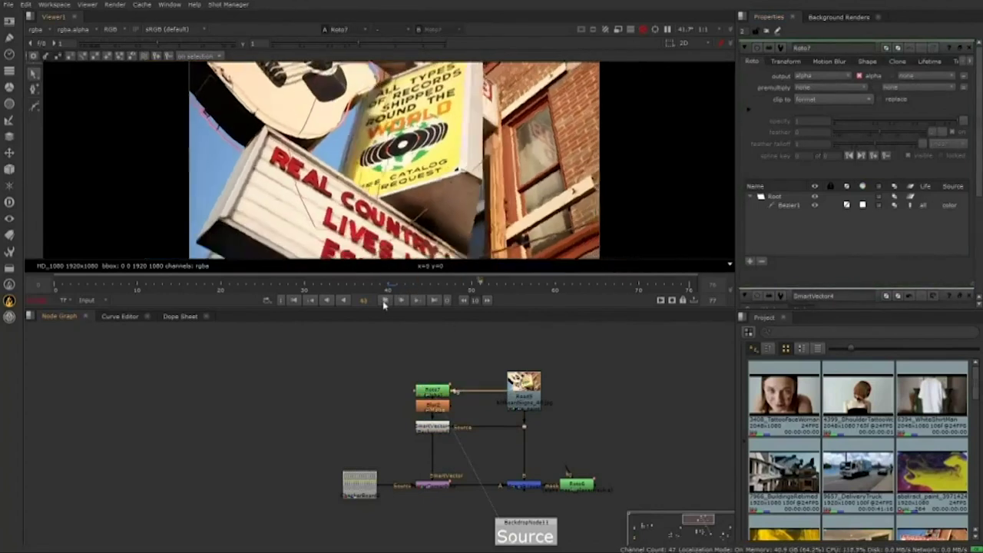
{"action": "left_click", "coordinate": [385, 301]}
Reposition the matte Roto's Bezier over the foreground at frames 62 and 76, and play back its animation.
{"action": "scroll", "coordinate": [404, 188], "scroll_direction": "down", "scroll_amount": 2}
{"action": "left_click_drag", "start_coordinate": [436, 91], "coordinate": [286, 246]}
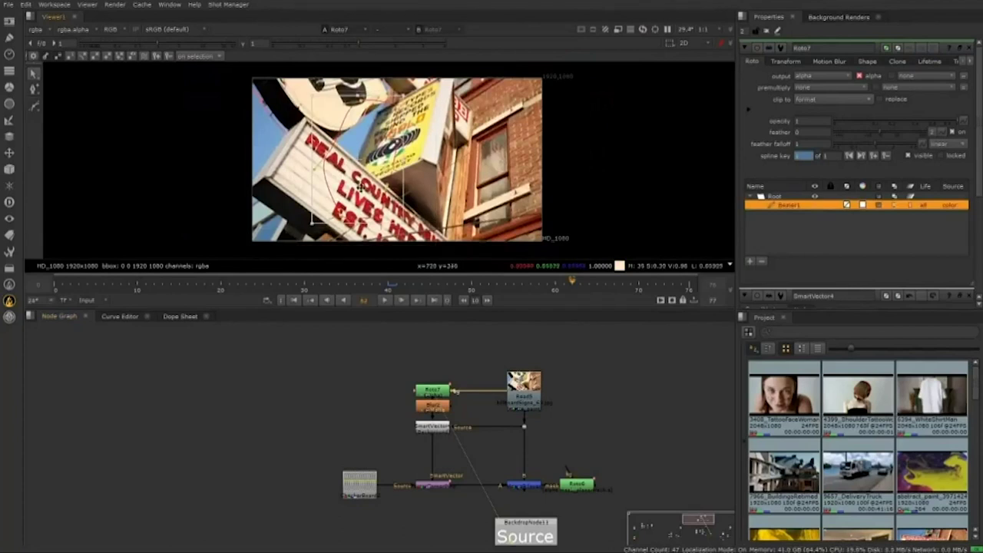
{"action": "left_click_drag", "start_coordinate": [357, 159], "coordinate": [366, 144]}
{"action": "left_click_drag", "start_coordinate": [425, 212], "coordinate": [417, 219]}
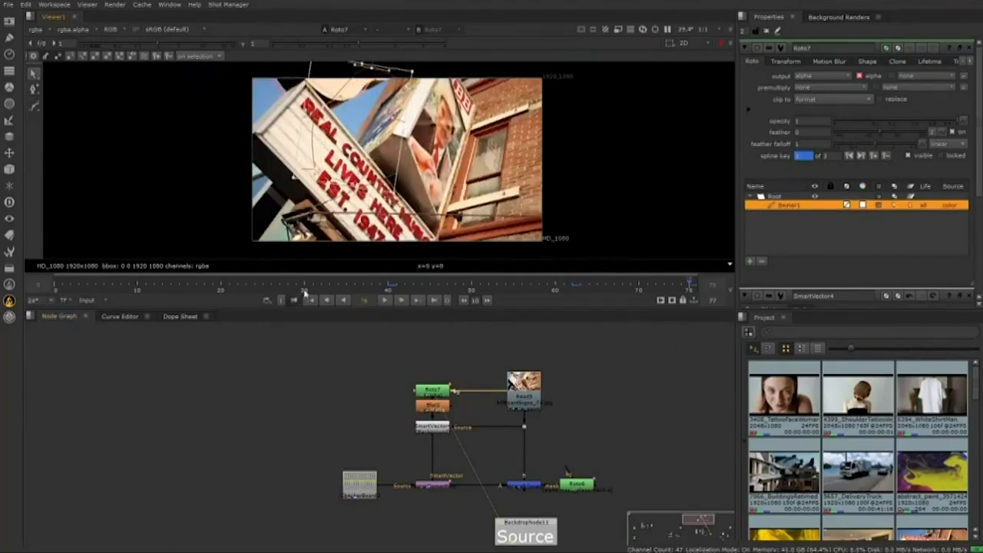
{"action": "left_click", "coordinate": [385, 300]}
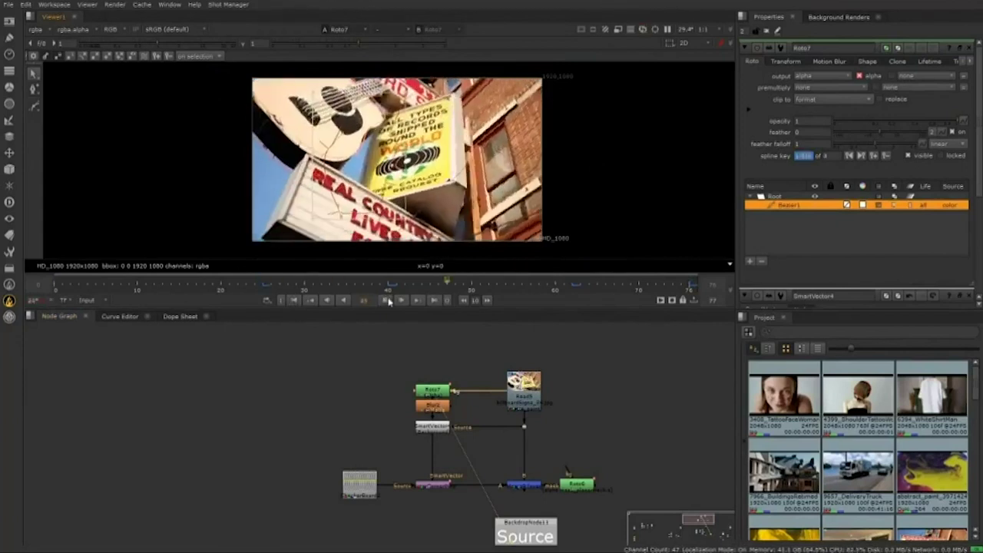
Return to frame 0, close the node properties and view the Merge result in a full-size, fitted viewer.
{"action": "left_click", "coordinate": [294, 300]}
{"action": "left_click_drag", "start_coordinate": [527, 455], "coordinate": [455, 425]}
{"action": "left_click", "coordinate": [448, 456]}
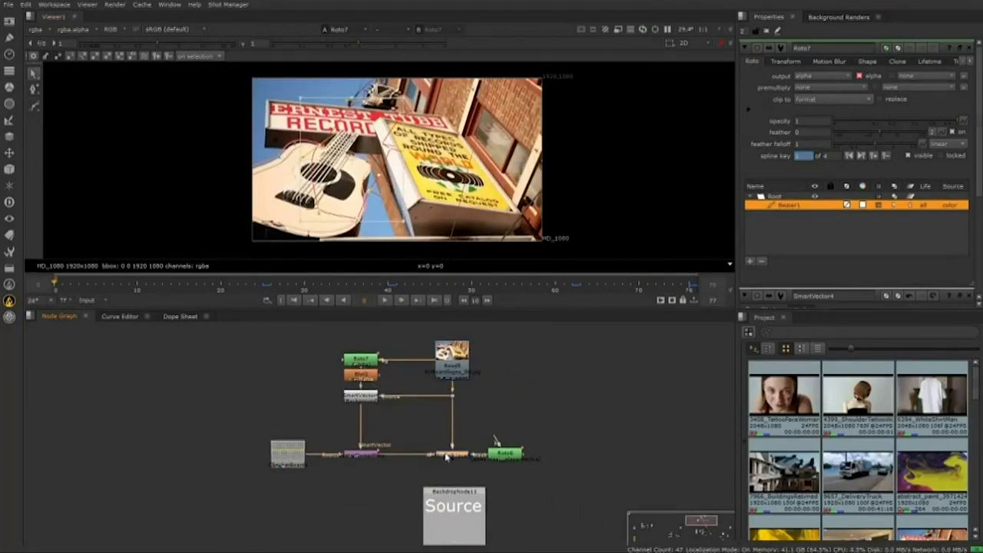
{"action": "key", "text": "d"}
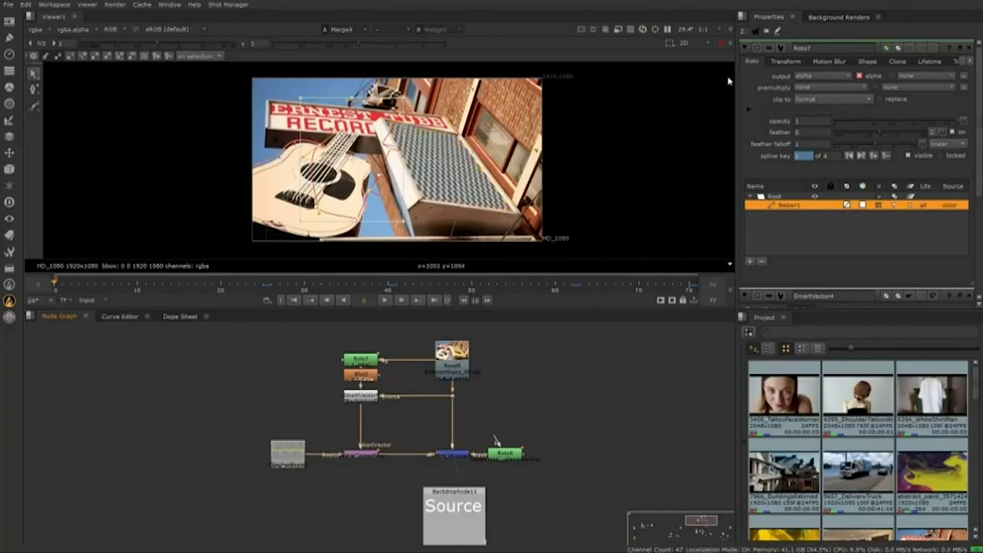
{"action": "left_click", "coordinate": [772, 34]}
{"action": "key", "text": "space"}
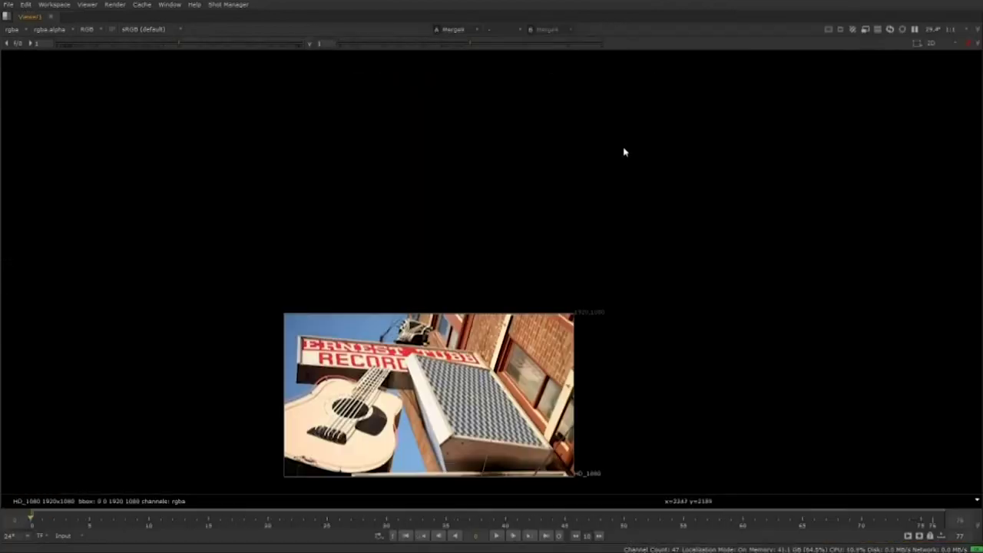
{"action": "key", "text": "f"}
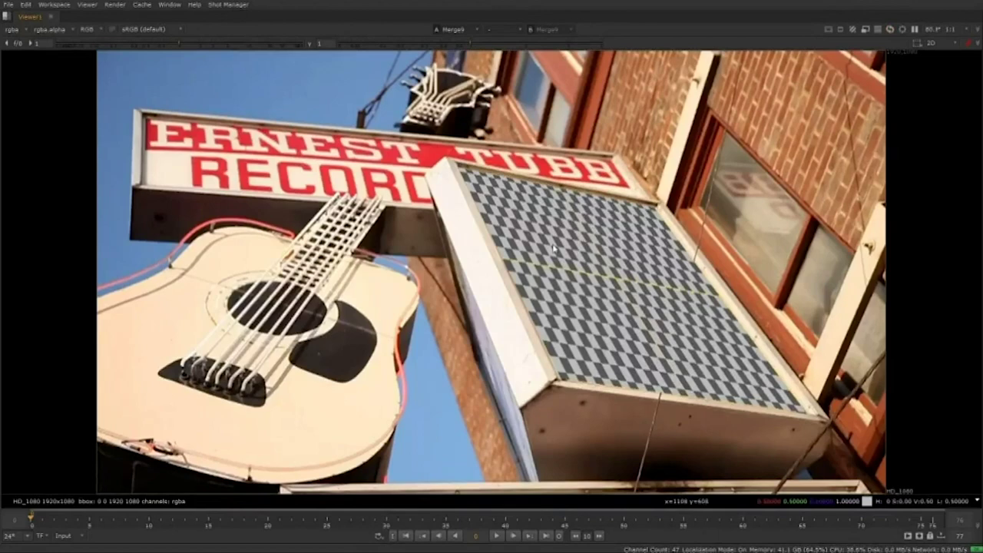
Play the checkerboard composite and scrub to frame 69 to check how well it sticks to the sign.
{"action": "left_click", "coordinate": [497, 536]}
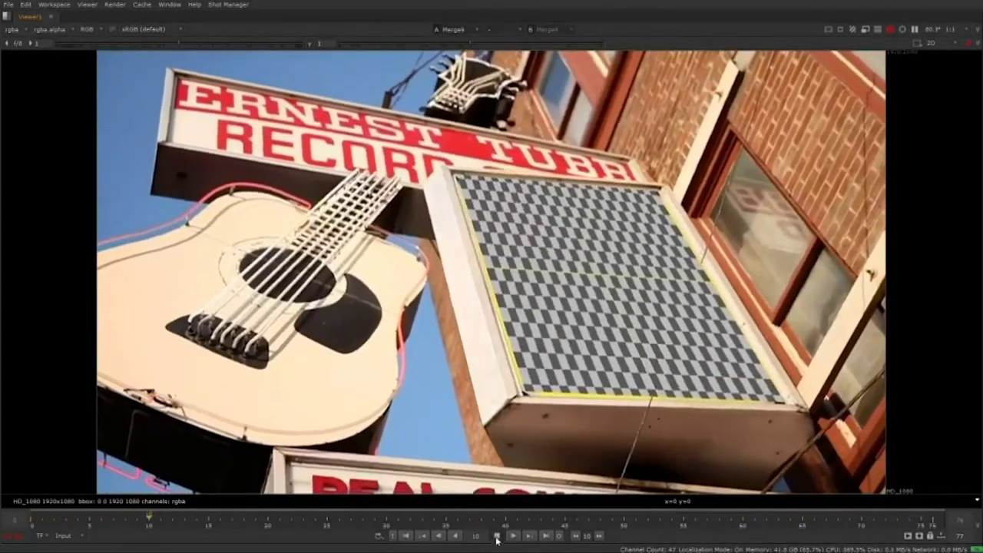
{"action": "left_click", "coordinate": [497, 535]}
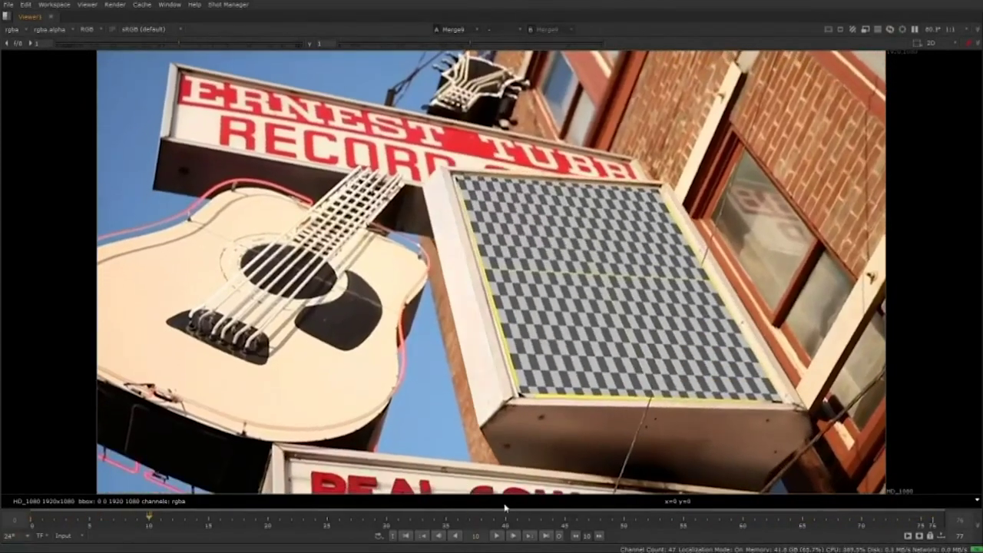
{"action": "left_click_drag", "start_coordinate": [777, 520], "coordinate": [850, 532]}
{"action": "key", "text": "space"}
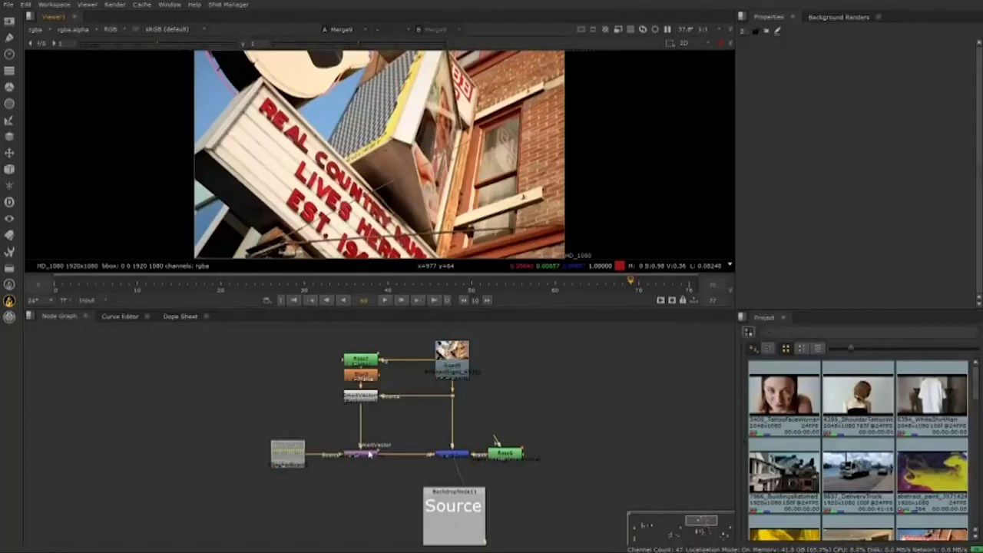
Add a VectorCornerPin user key at frame 69 and move pin 3 to line up with the sign's upper corner.
{"action": "double_click", "coordinate": [361, 456]}
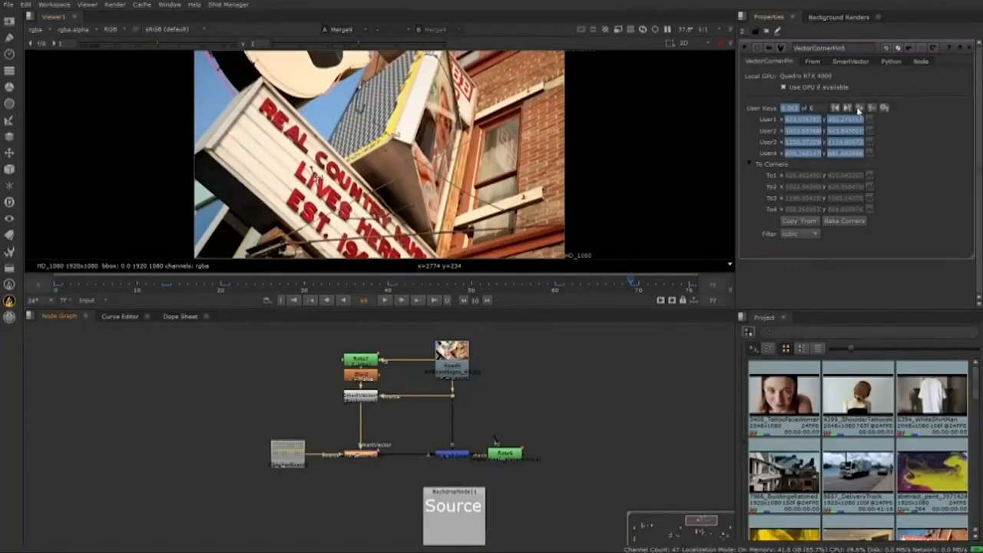
{"action": "left_click_drag", "start_coordinate": [421, 113], "coordinate": [473, 206]}
{"action": "scroll", "coordinate": [475, 140], "scroll_direction": "up", "scroll_amount": 2}
{"action": "left_click_drag", "start_coordinate": [483, 112], "coordinate": [487, 95]}
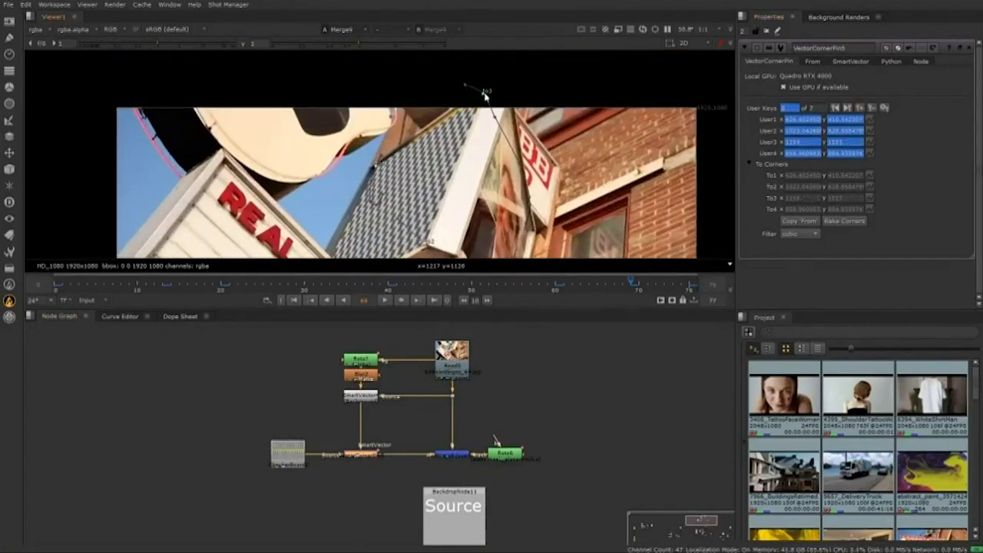
{"action": "left_click_drag", "start_coordinate": [461, 184], "coordinate": [480, 126]}
{"action": "scroll", "coordinate": [477, 127], "scroll_direction": "down", "scroll_amount": 3}
{"action": "left_click", "coordinate": [865, 81]}
Play back the composite and inspect the checkerboard's alignment around frame 71.
{"action": "scroll", "coordinate": [367, 231], "scroll_direction": "up", "scroll_amount": 2}
{"action": "left_click", "coordinate": [385, 301]}
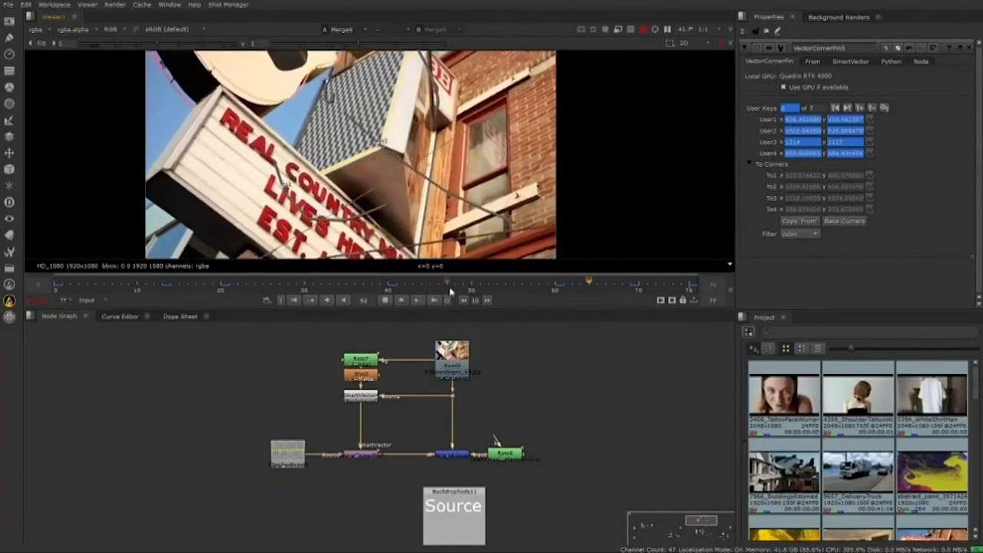
{"action": "left_click", "coordinate": [386, 301]}
{"action": "scroll", "coordinate": [486, 251], "scroll_direction": "down", "scroll_amount": 1}
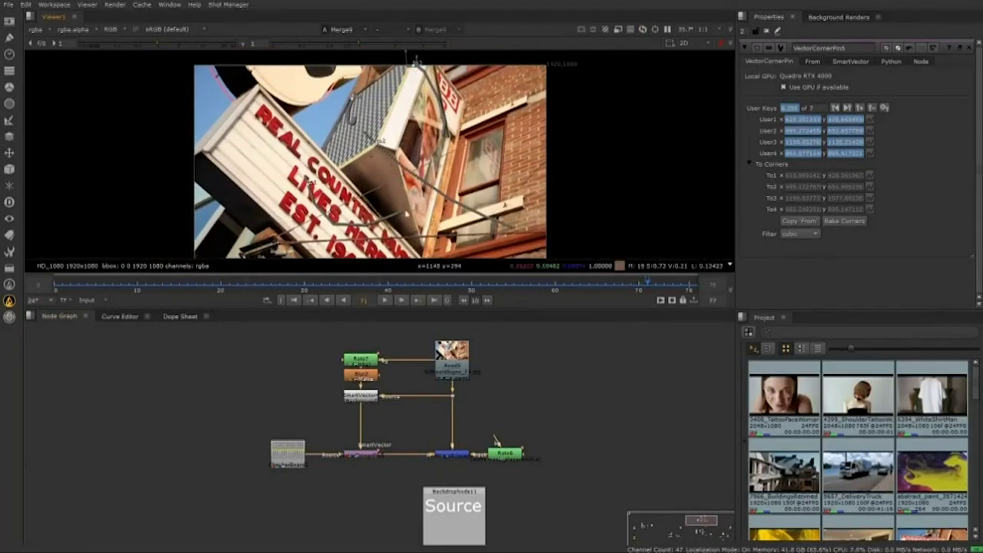
Add a VectorCornerPin user key at frame 70, moving pin 2 to x 1011, y 634 and readjusting pin 3.
{"action": "scroll", "coordinate": [405, 137], "scroll_direction": "up", "scroll_amount": 4}
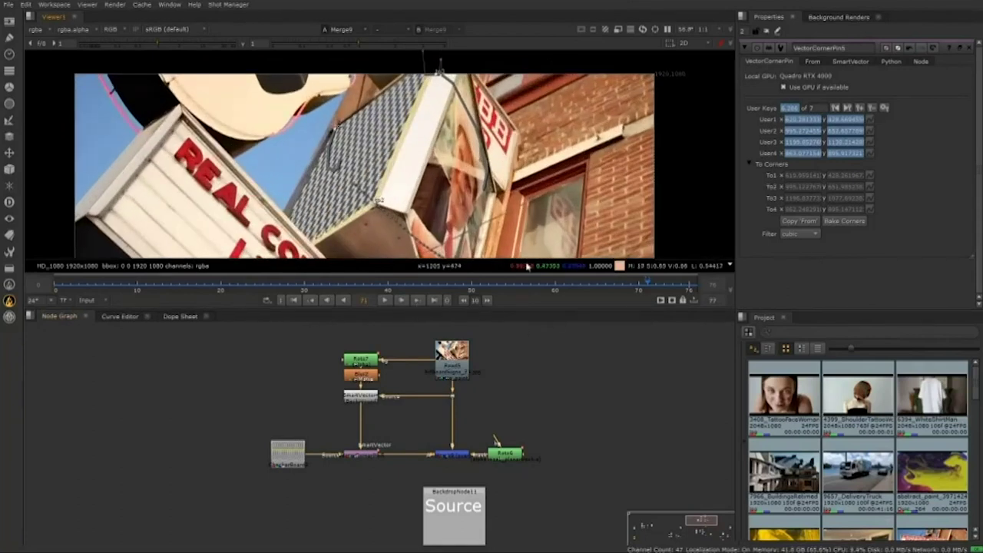
{"action": "left_click", "coordinate": [637, 282]}
{"action": "left_click_drag", "start_coordinate": [284, 192], "coordinate": [231, 130]}
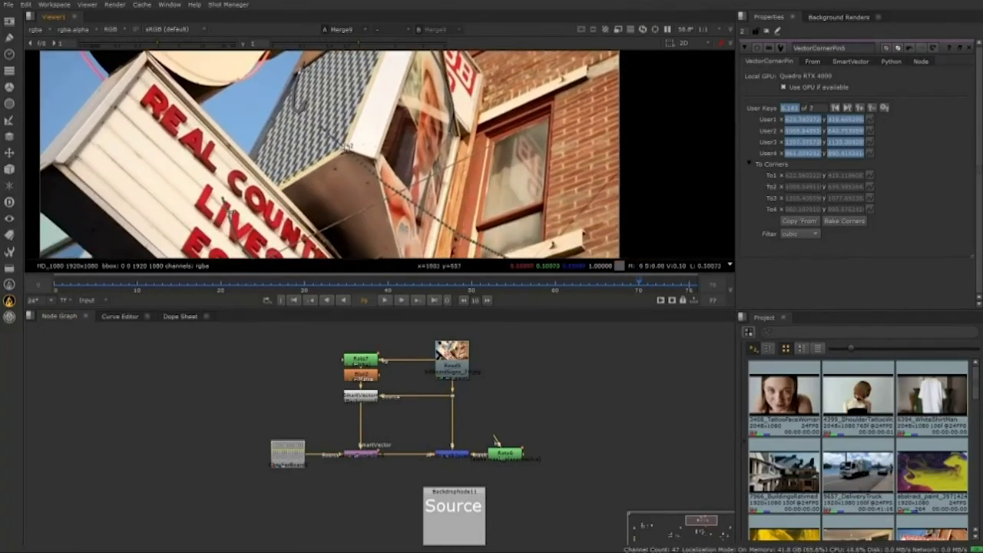
{"action": "scroll", "coordinate": [343, 155], "scroll_direction": "up", "scroll_amount": 1}
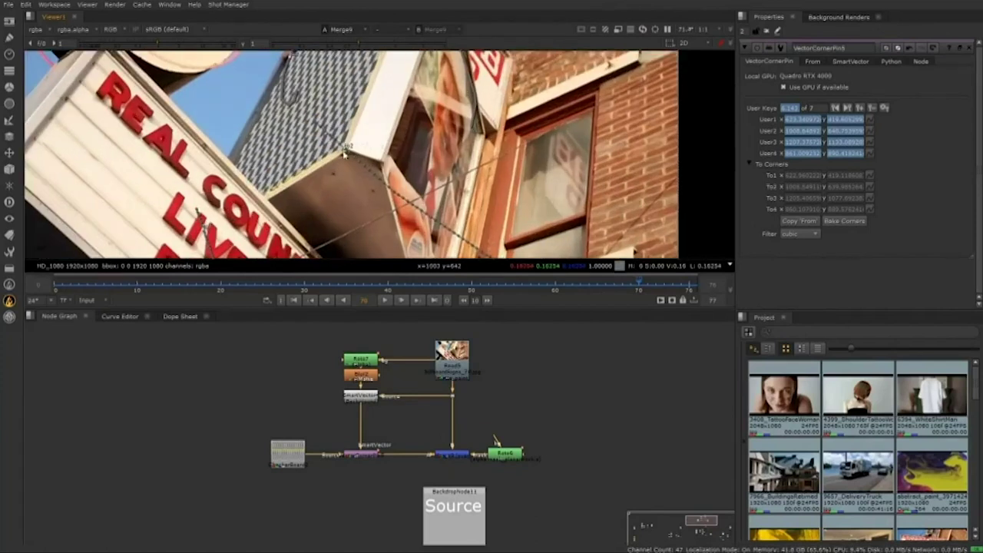
{"action": "left_click_drag", "start_coordinate": [343, 154], "coordinate": [339, 256]}
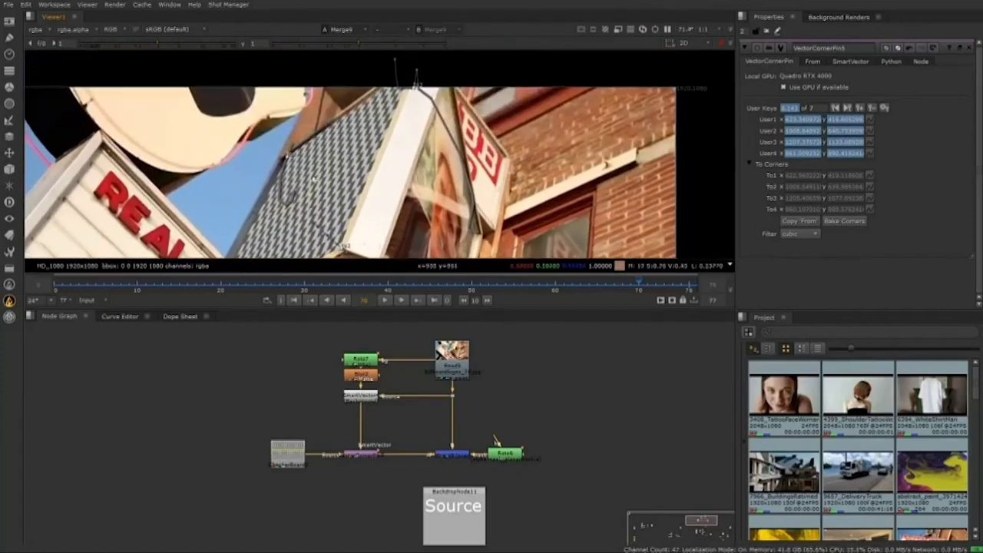
{"action": "scroll", "coordinate": [373, 239], "scroll_direction": "up", "scroll_amount": 2}
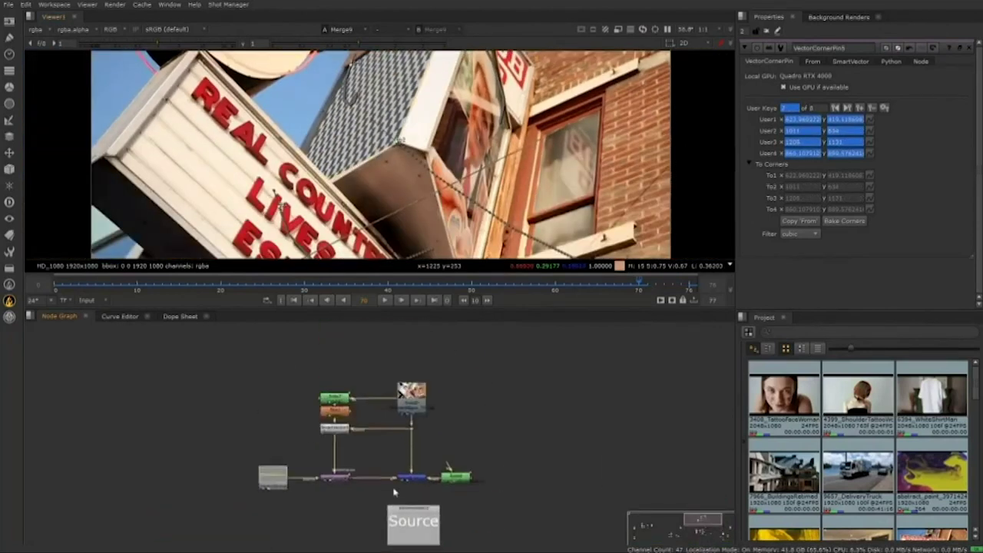
{"action": "scroll", "coordinate": [394, 492], "scroll_direction": "down", "scroll_amount": 4}
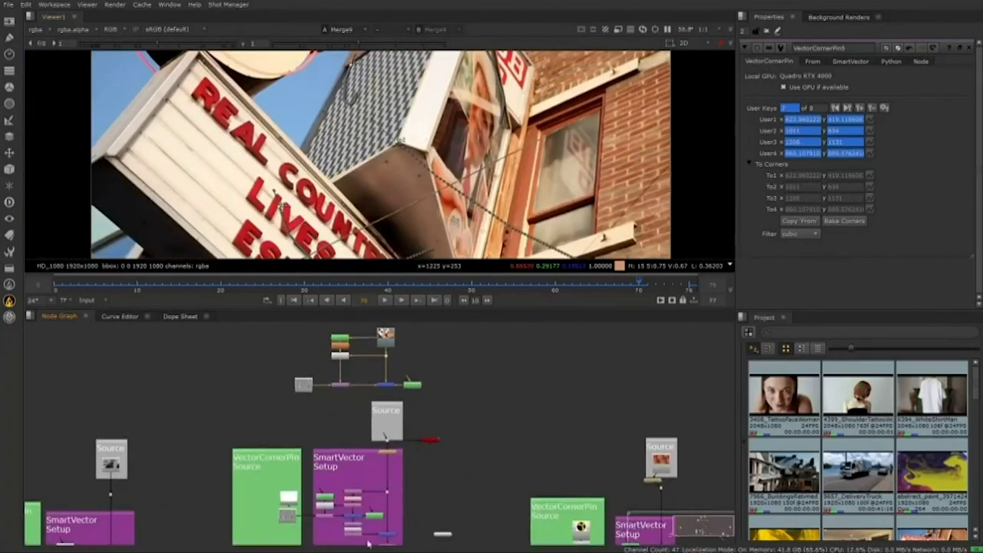
{"action": "scroll", "coordinate": [384, 440], "scroll_direction": "up", "scroll_amount": 3}
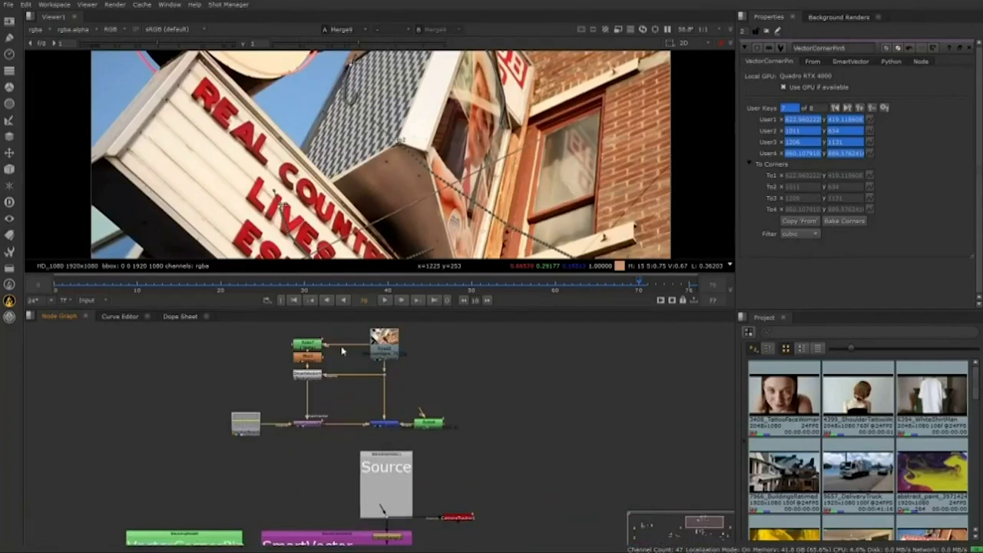
{"action": "scroll", "coordinate": [371, 353], "scroll_direction": "up", "scroll_amount": 2}
{"action": "left_click", "coordinate": [397, 438]}
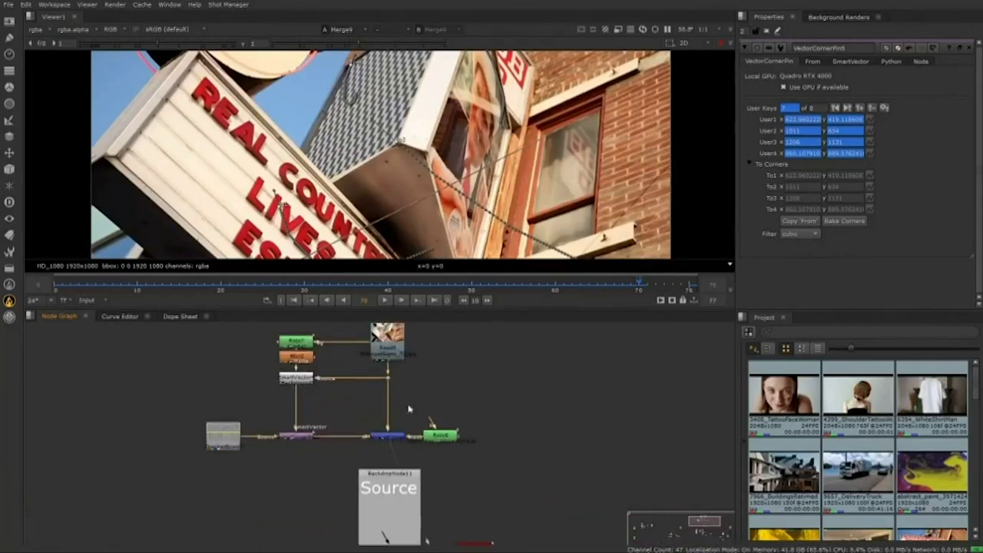
{"action": "scroll", "coordinate": [510, 146], "scroll_direction": "down", "scroll_amount": 1}
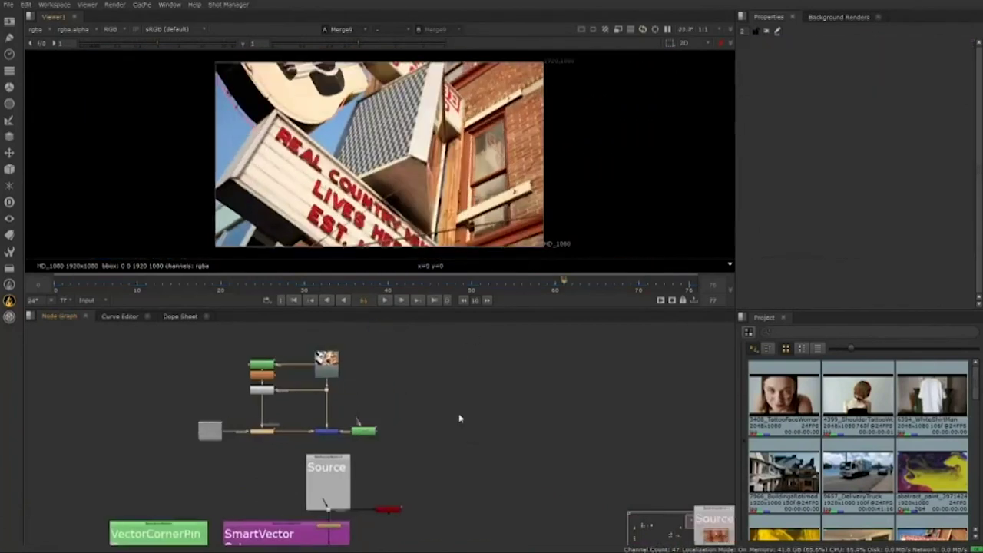
Go to the oranges setup, view its source footage and align the FrameRange node directly below the Read node.
{"action": "scroll", "coordinate": [597, 428], "scroll_direction": "up", "scroll_amount": 4}
{"action": "scroll", "coordinate": [361, 372], "scroll_direction": "up", "scroll_amount": 3}
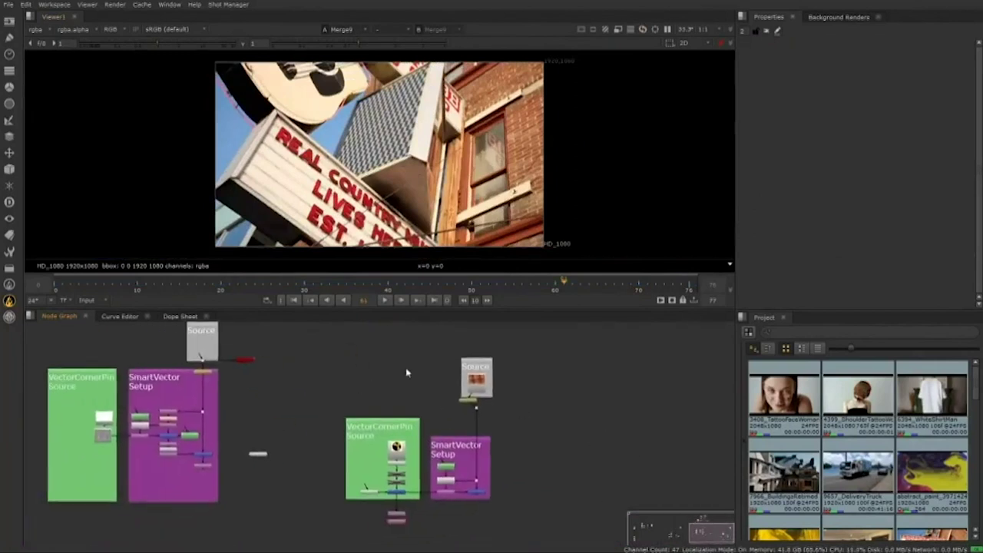
{"action": "scroll", "coordinate": [579, 381], "scroll_direction": "up", "scroll_amount": 3}
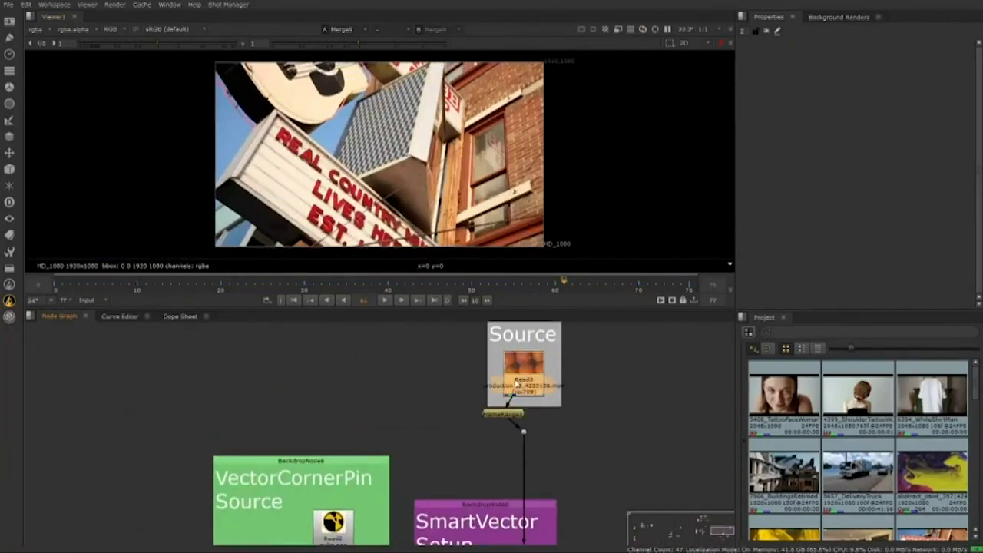
{"action": "left_click", "coordinate": [543, 363]}
{"action": "key", "text": "1"}
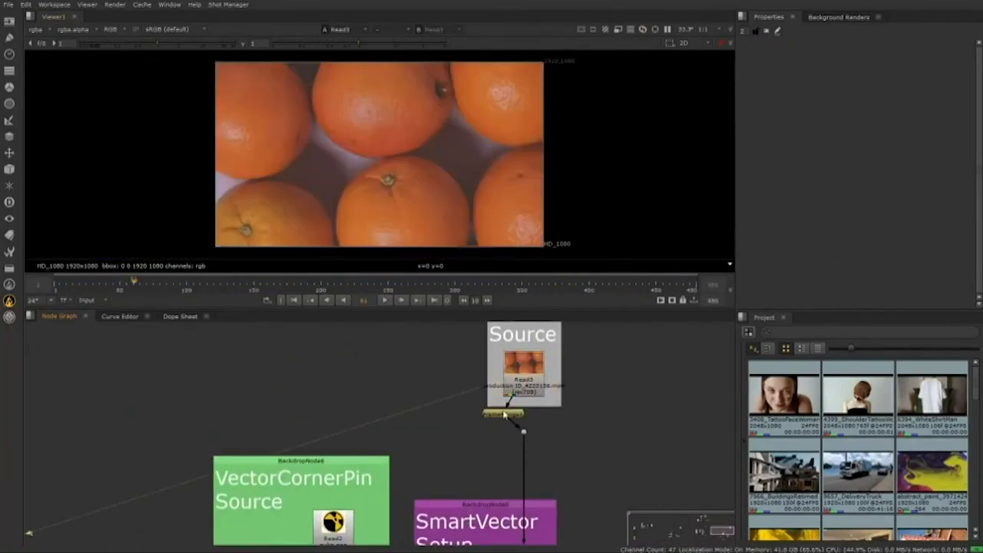
{"action": "left_click_drag", "start_coordinate": [504, 415], "coordinate": [533, 415]}
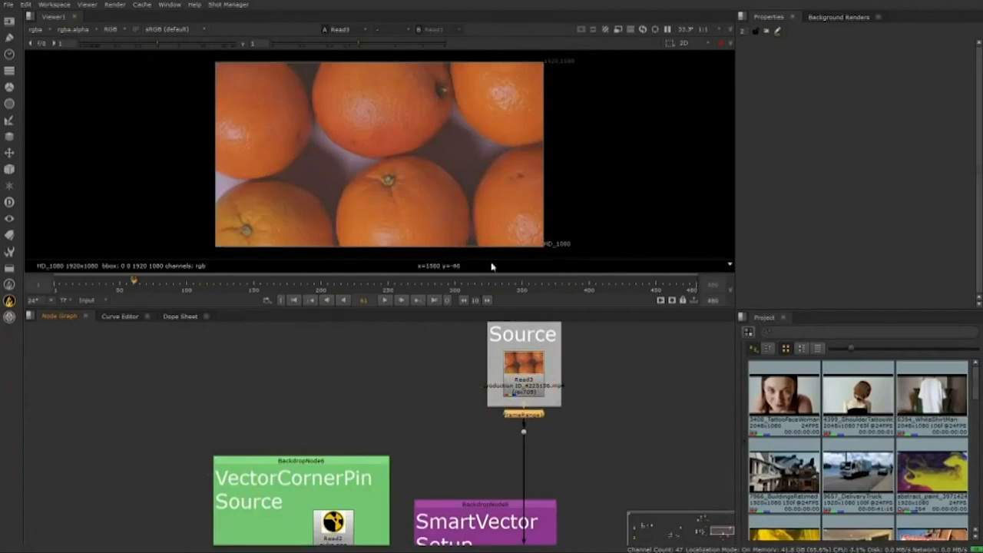
View the Merge result in the oranges' SmartVector Setup and play it from the first frame to check the tracked symbol.
{"action": "scroll", "coordinate": [509, 341], "scroll_direction": "down", "scroll_amount": 3}
{"action": "left_click_drag", "start_coordinate": [550, 412], "coordinate": [493, 340]}
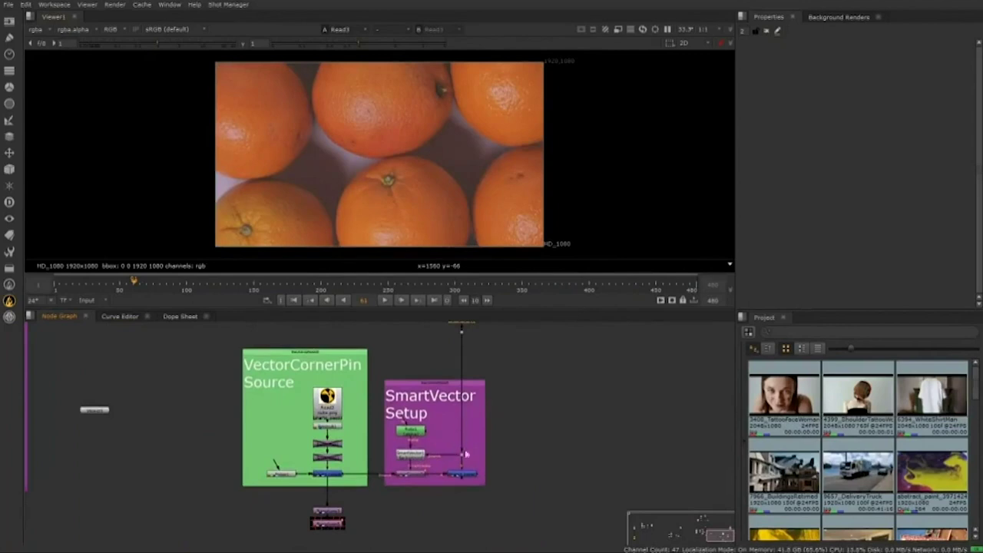
{"action": "left_click", "coordinate": [460, 476]}
{"action": "key", "text": "1"}
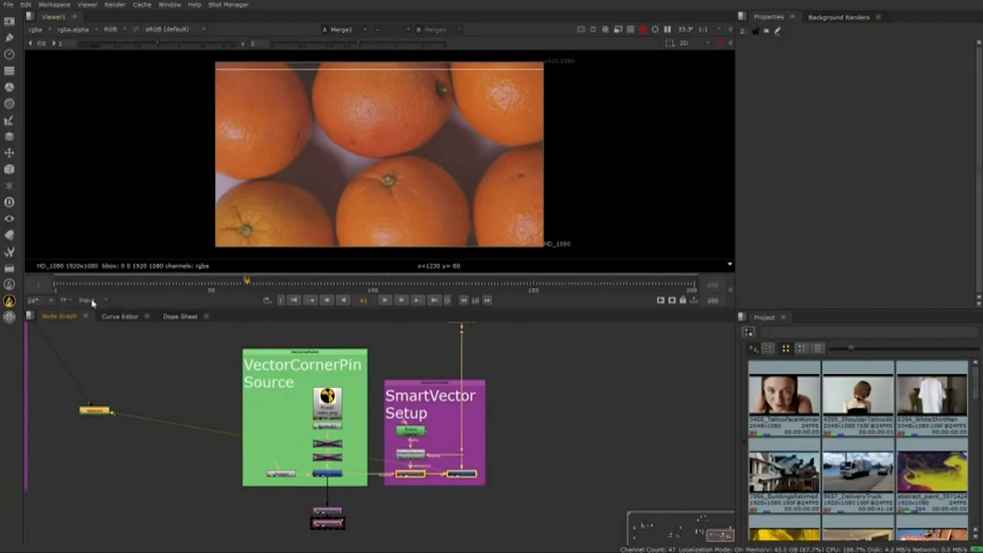
{"action": "left_click", "coordinate": [294, 298]}
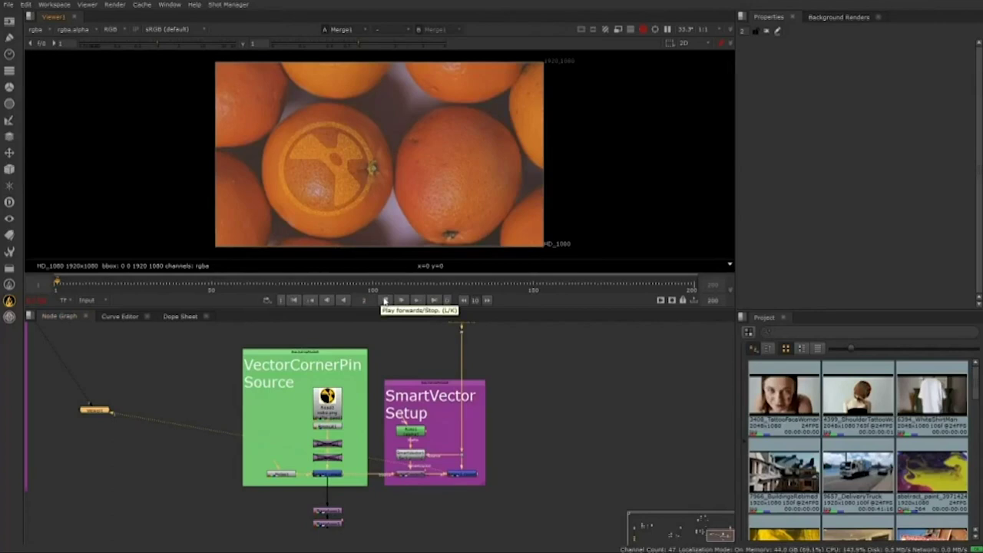
{"action": "left_click", "coordinate": [385, 300]}
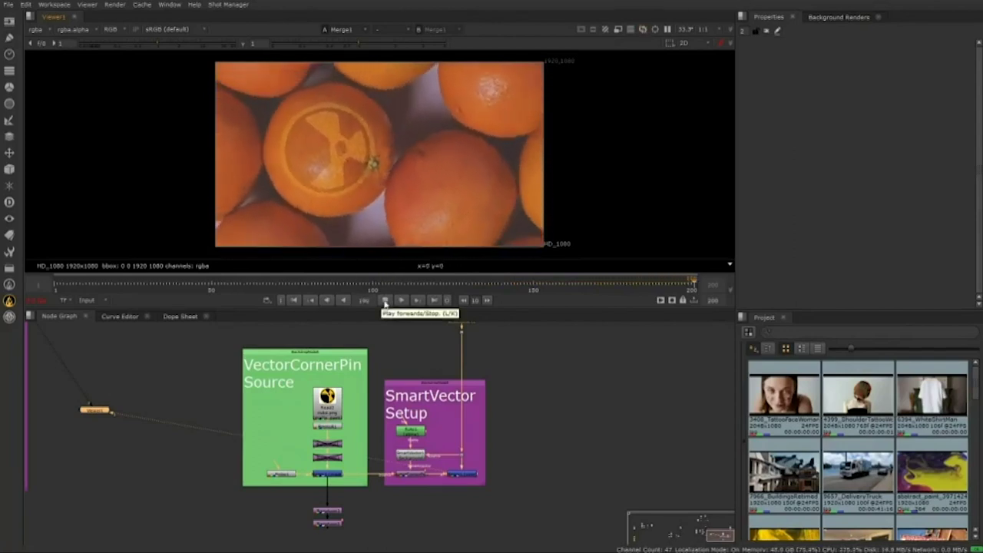
{"action": "scroll", "coordinate": [419, 436], "scroll_direction": "up", "scroll_amount": 1}
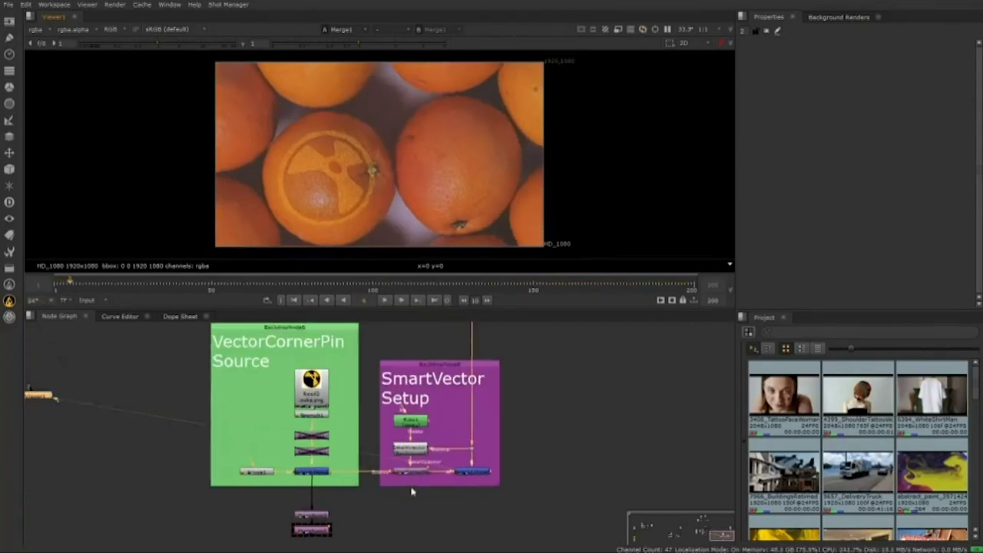
Open the properties of Transform3 and Transform5 beneath the VectorCornerPin source to examine their translate and rotate settings.
{"action": "scroll", "coordinate": [434, 444], "scroll_direction": "up", "scroll_amount": 4}
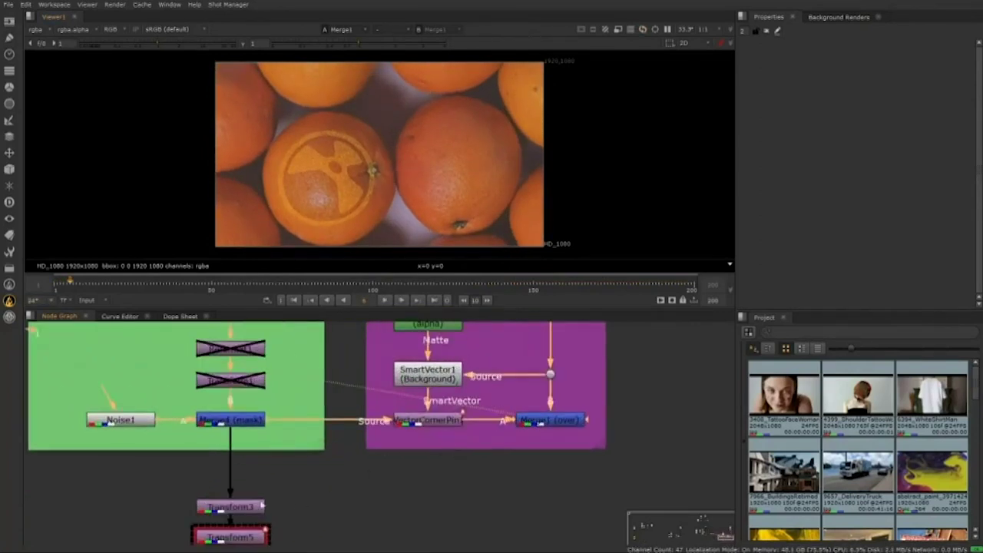
{"action": "double_click", "coordinate": [259, 507]}
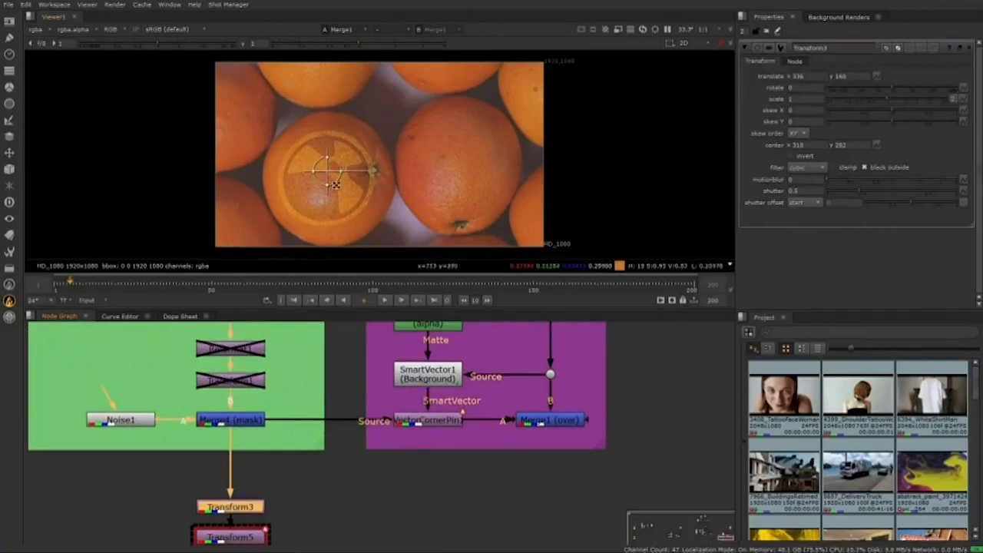
{"action": "double_click", "coordinate": [255, 538]}
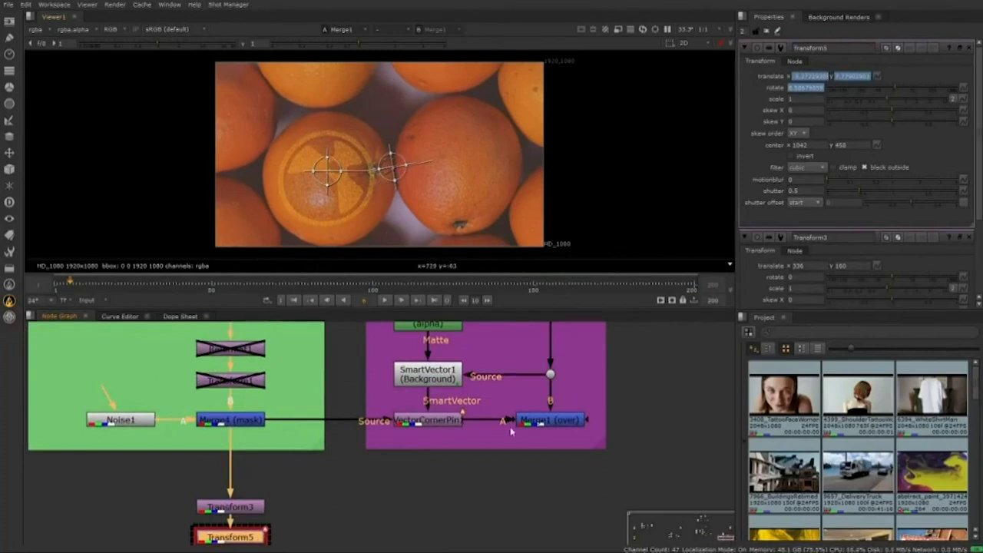
Reconnect Merge1's A input from VectorCornerPin1 to Transform5 and play back the oranges to check the symbol.
{"action": "left_click_drag", "start_coordinate": [419, 463], "coordinate": [267, 540]}
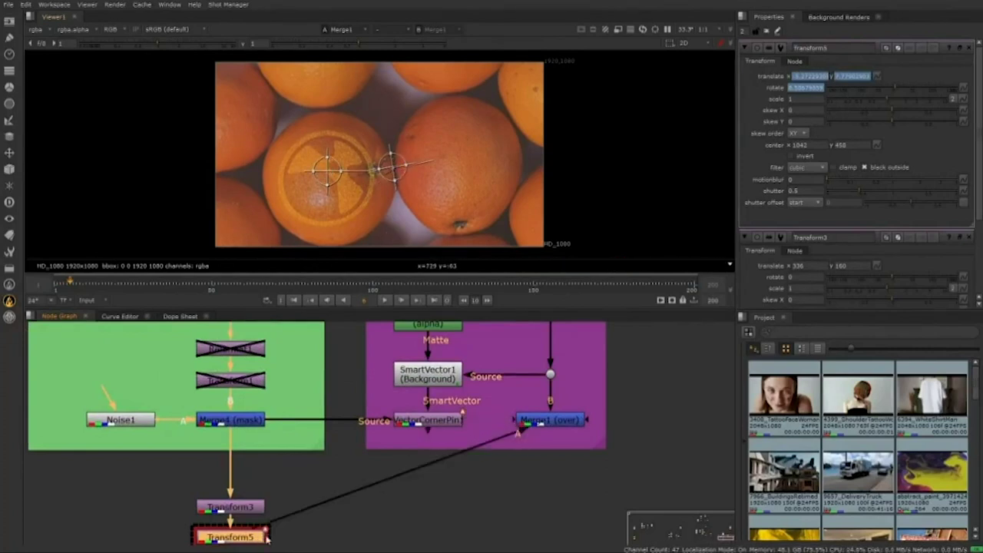
{"action": "double_click", "coordinate": [537, 421]}
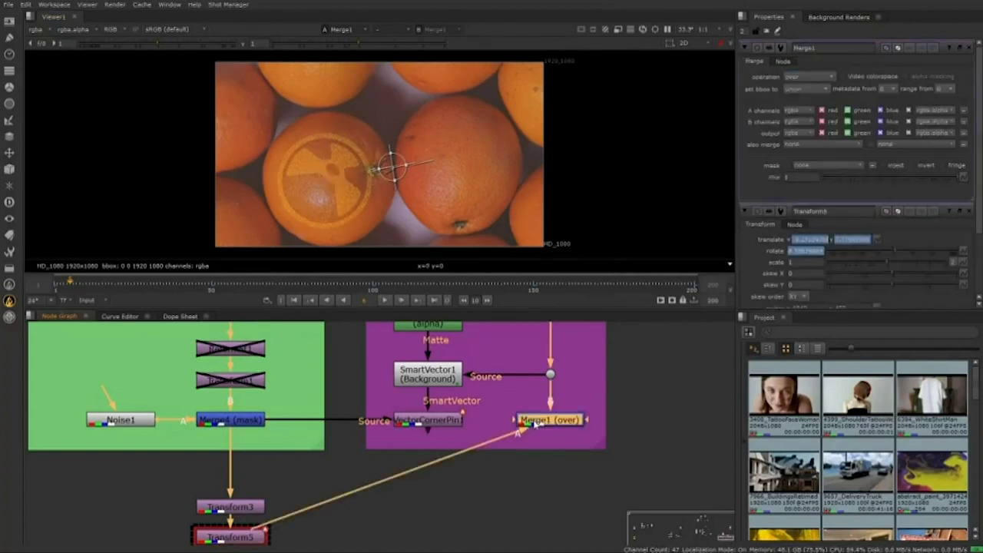
{"action": "left_click", "coordinate": [391, 298]}
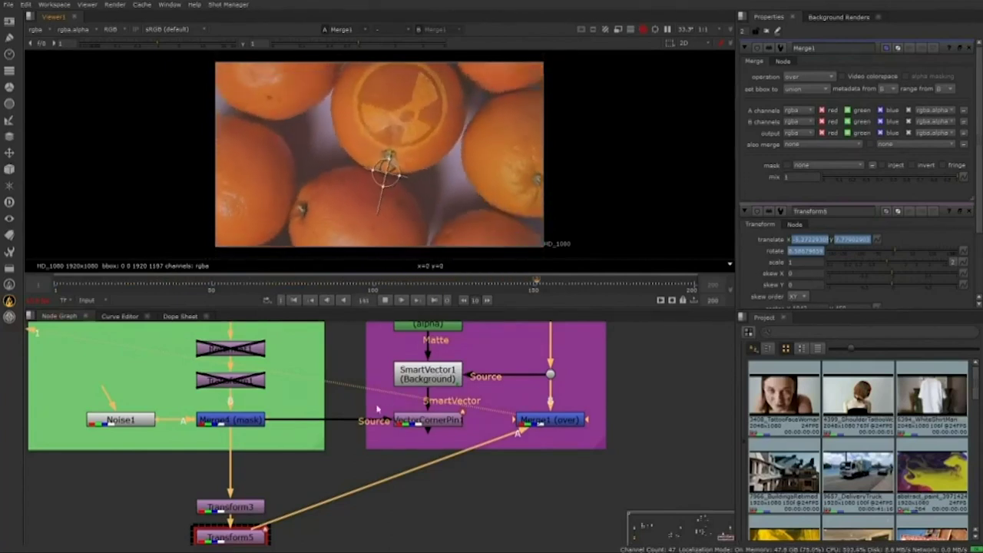
{"action": "scroll", "coordinate": [361, 423], "scroll_direction": "down", "scroll_amount": 4}
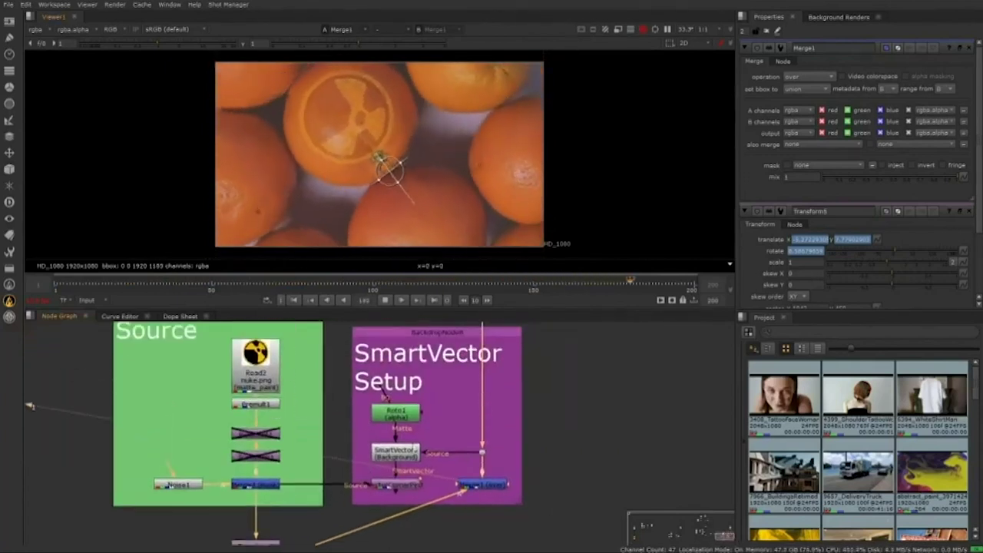
{"action": "left_click_drag", "start_coordinate": [377, 487], "coordinate": [361, 443]}
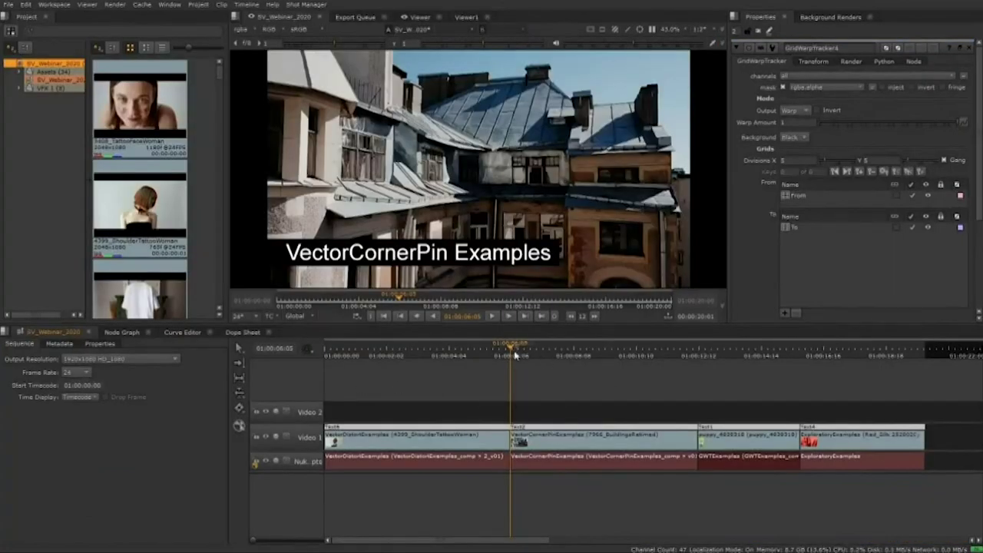
Move the timeline playhead to the puppy clip and switch to the Compositing workspace for its node graph.
{"action": "left_click_drag", "start_coordinate": [513, 349], "coordinate": [713, 350]}
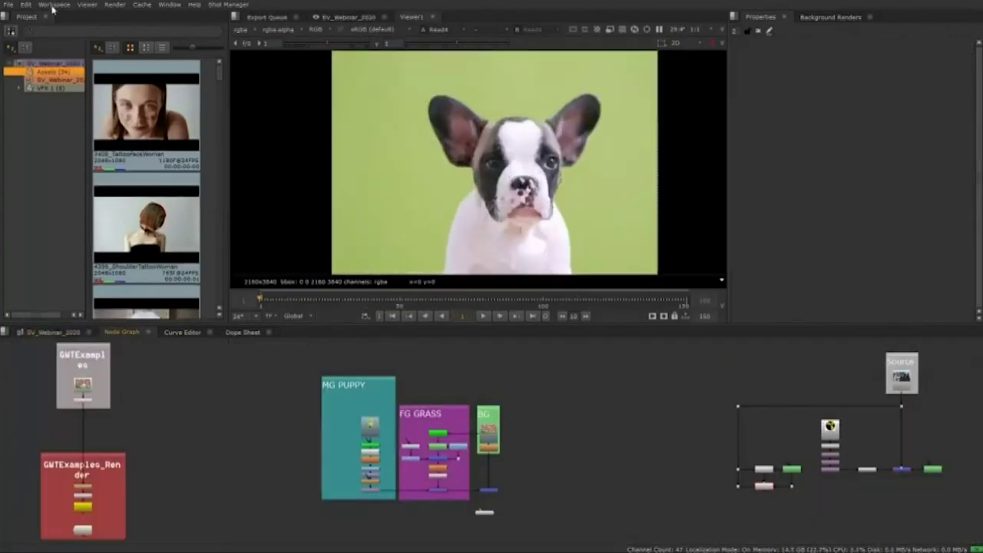
{"action": "left_click", "coordinate": [54, 4]}
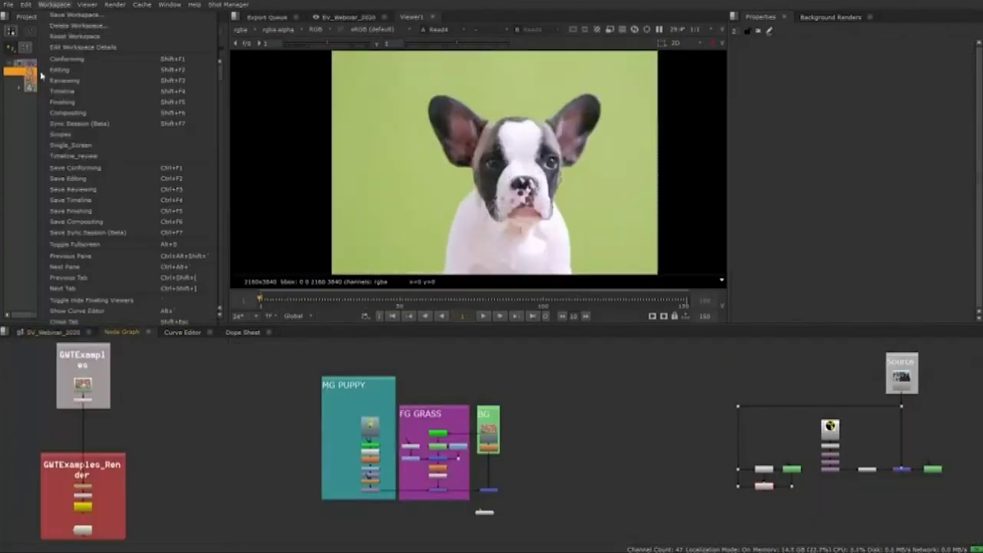
{"action": "left_click", "coordinate": [68, 113]}
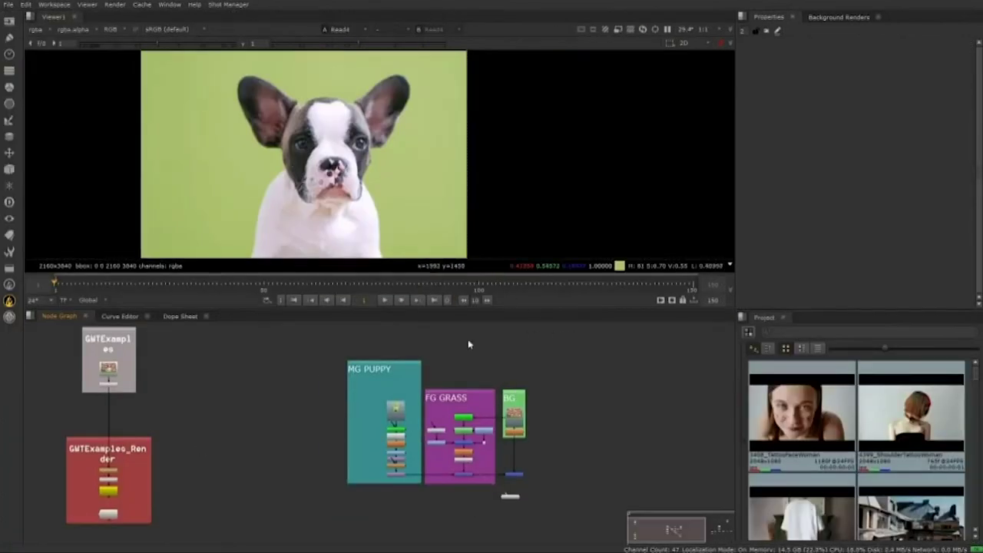
View the final merge of the puppy composite below the BG backdrop and examine the puppy against the brick wall.
{"action": "left_click_drag", "start_coordinate": [281, 425], "coordinate": [261, 408]}
{"action": "scroll", "coordinate": [387, 434], "scroll_direction": "up", "scroll_amount": 5}
{"action": "left_click_drag", "start_coordinate": [586, 473], "coordinate": [516, 467]}
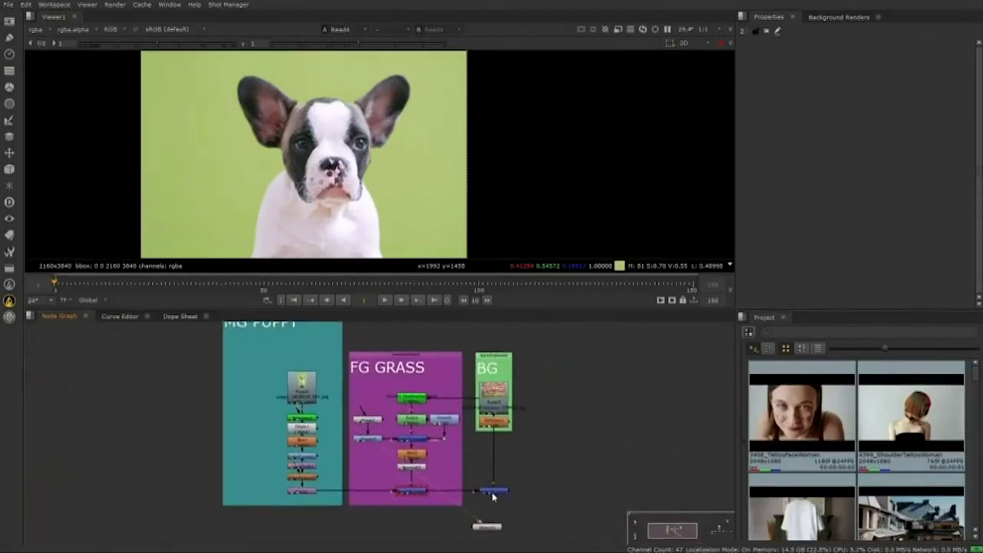
{"action": "left_click", "coordinate": [492, 493]}
{"action": "key", "text": "1"}
{"action": "scroll", "coordinate": [479, 186], "scroll_direction": "down", "scroll_amount": 3}
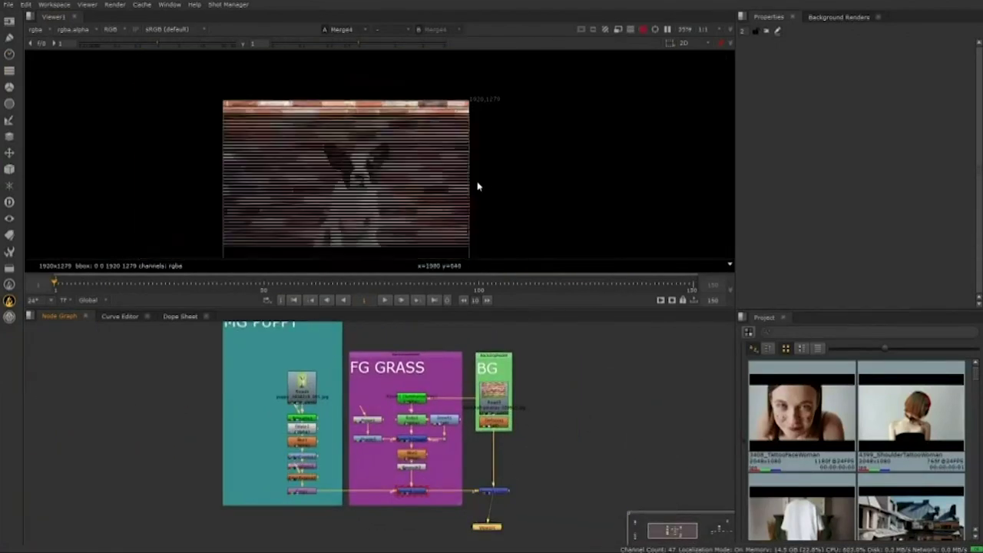
{"action": "left_click_drag", "start_coordinate": [480, 205], "coordinate": [500, 166]}
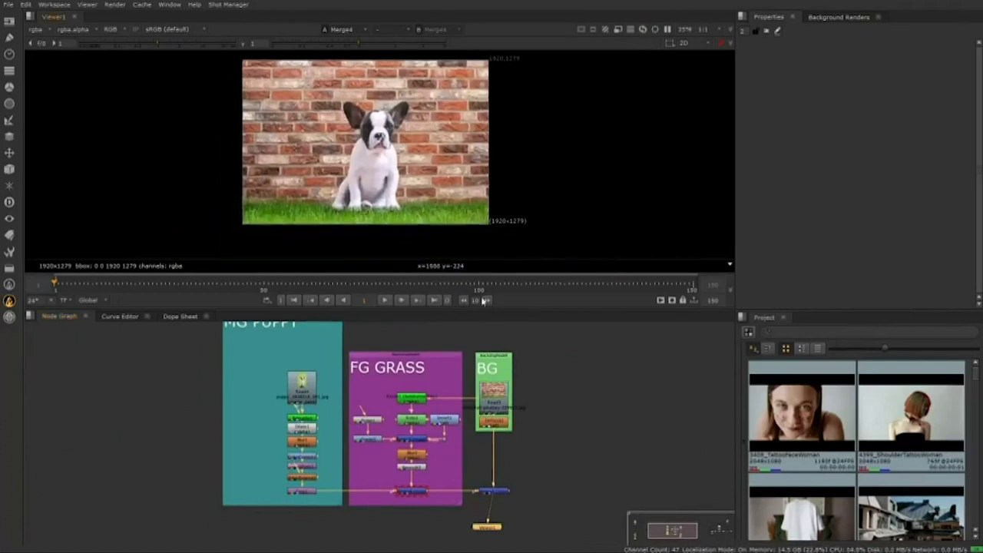
{"action": "scroll", "coordinate": [437, 179], "scroll_direction": "up", "scroll_amount": 2}
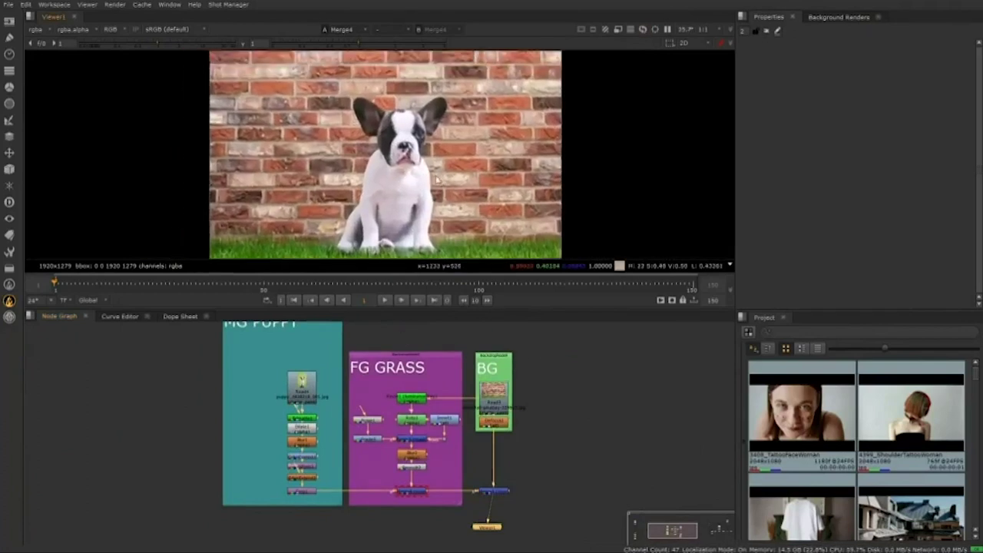
{"action": "left_click_drag", "start_coordinate": [436, 179], "coordinate": [407, 179]}
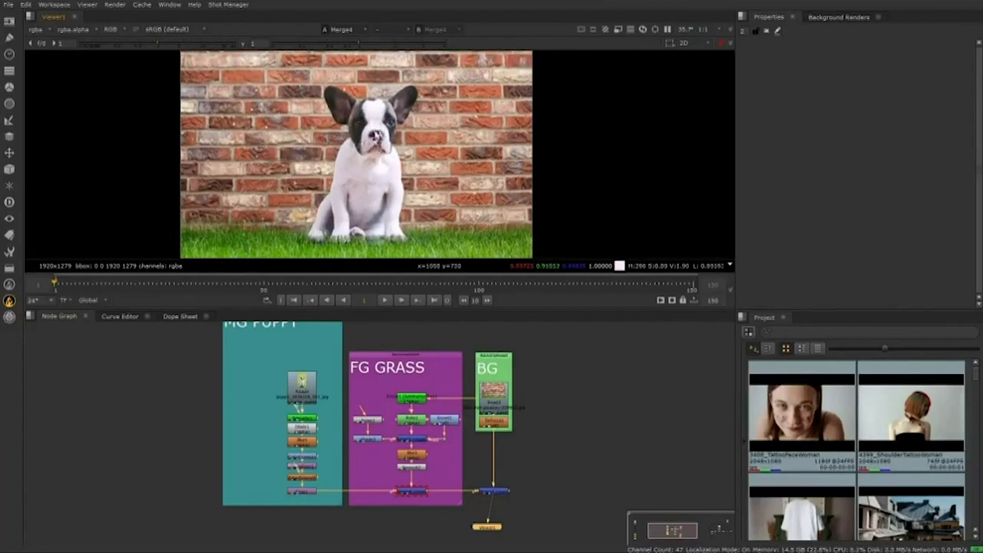
Move the puppy Read node higher in the MG PUPPY backdrop and view its green-screen footage.
{"action": "scroll", "coordinate": [319, 389], "scroll_direction": "up", "scroll_amount": 2}
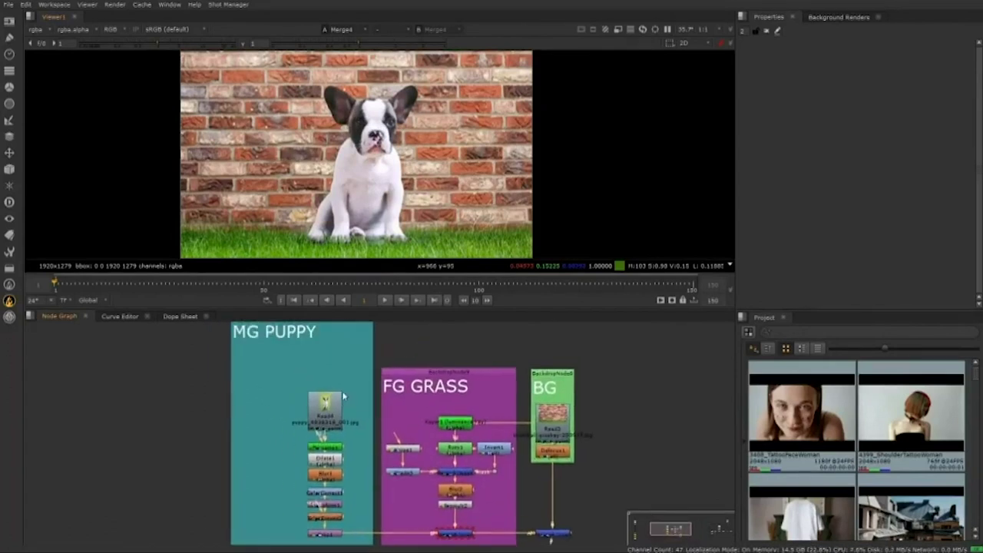
{"action": "left_click_drag", "start_coordinate": [342, 401], "coordinate": [344, 357]}
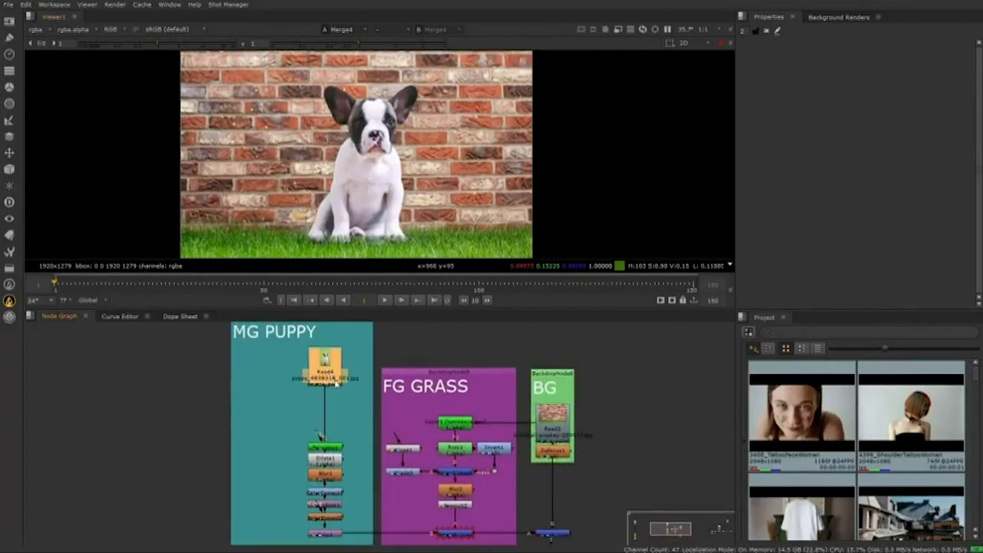
{"action": "scroll", "coordinate": [335, 382], "scroll_direction": "up", "scroll_amount": 1}
{"action": "scroll", "coordinate": [335, 383], "scroll_direction": "down", "scroll_amount": 3}
{"action": "left_click_drag", "start_coordinate": [342, 404], "coordinate": [309, 413]}
{"action": "scroll", "coordinate": [314, 401], "scroll_direction": "up", "scroll_amount": 3}
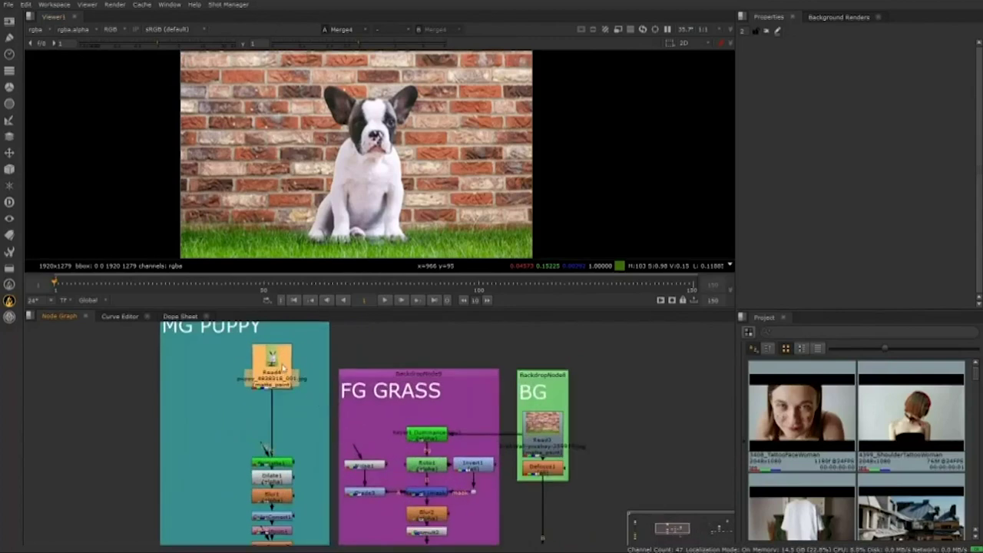
{"action": "key", "text": "1"}
{"action": "scroll", "coordinate": [428, 158], "scroll_direction": "down", "scroll_amount": 3}
{"action": "left_click_drag", "start_coordinate": [406, 173], "coordinate": [374, 202]}
{"action": "scroll", "coordinate": [369, 216], "scroll_direction": "up", "scroll_amount": 2}
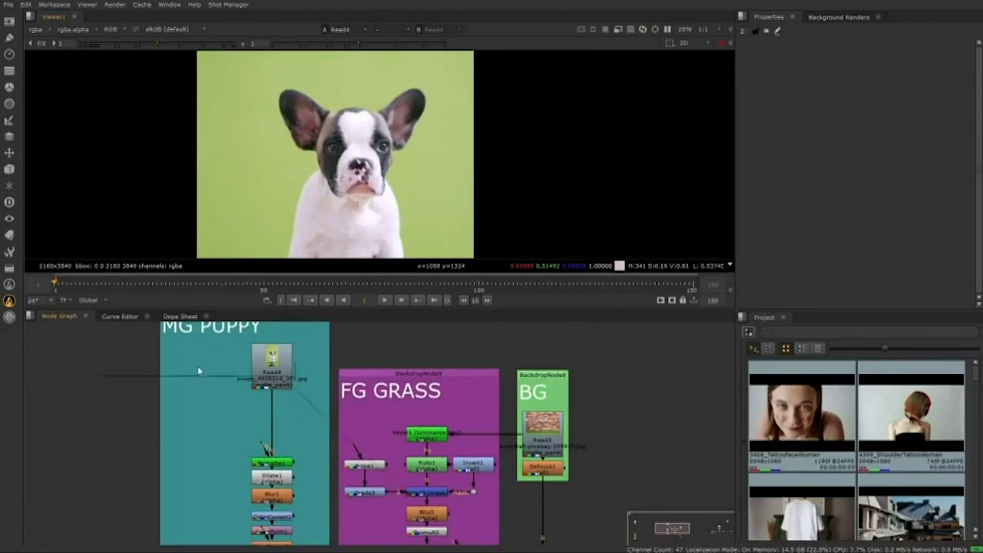
Add a SmartVector node beside the puppy Read node and connect its Source input to that footage.
{"action": "key", "text": "Tab"}
{"action": "type", "text": "smart"}
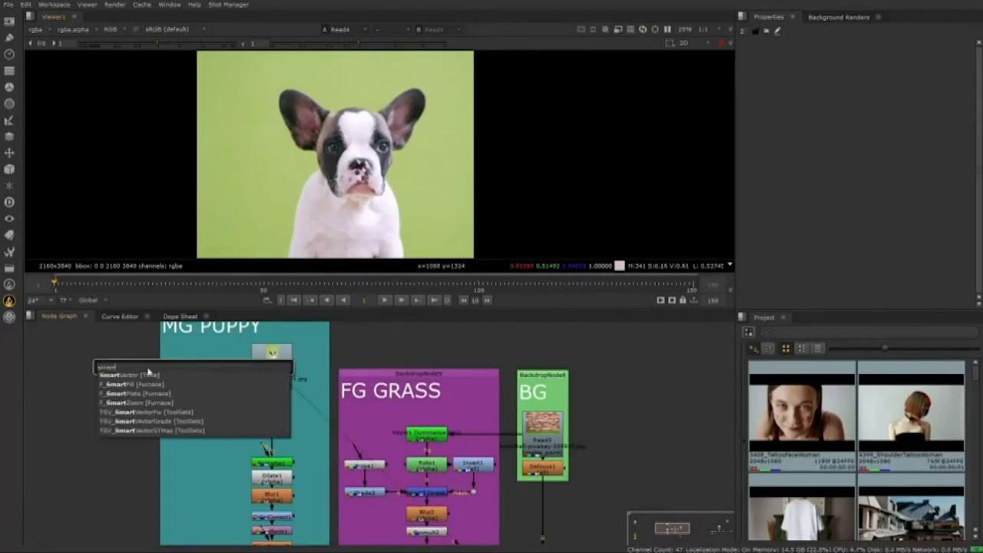
{"action": "left_click", "coordinate": [142, 380]}
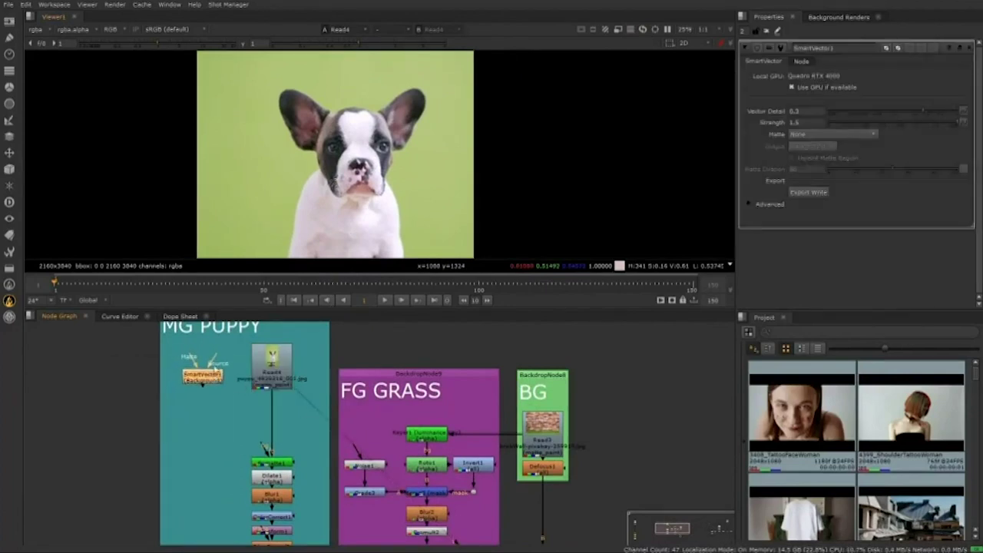
{"action": "left_click_drag", "start_coordinate": [255, 375], "coordinate": [201, 371]}
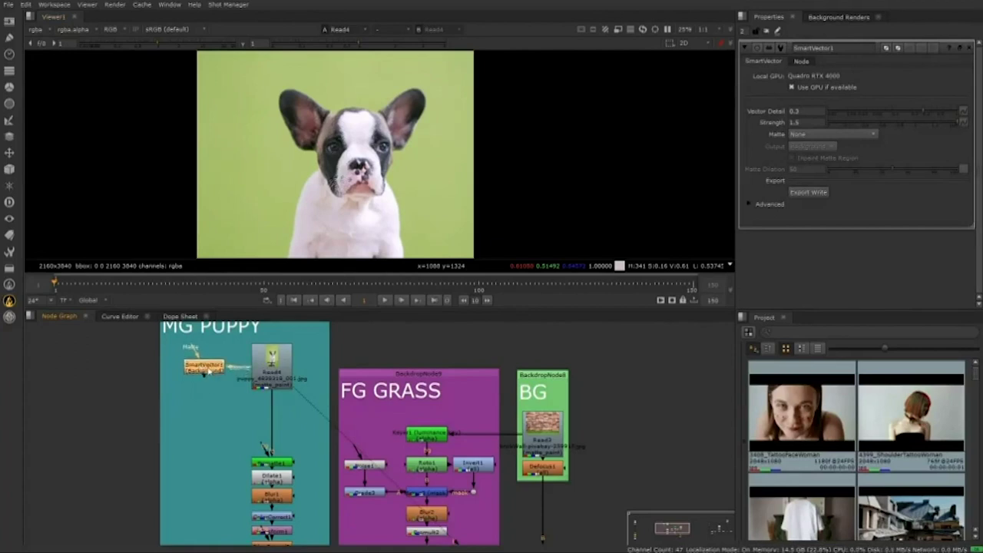
Add a GridWarpTracker below the SmartVector node, fed by the puppy Read, with its SmartVector input connected to that node.
{"action": "key", "text": "Tab"}
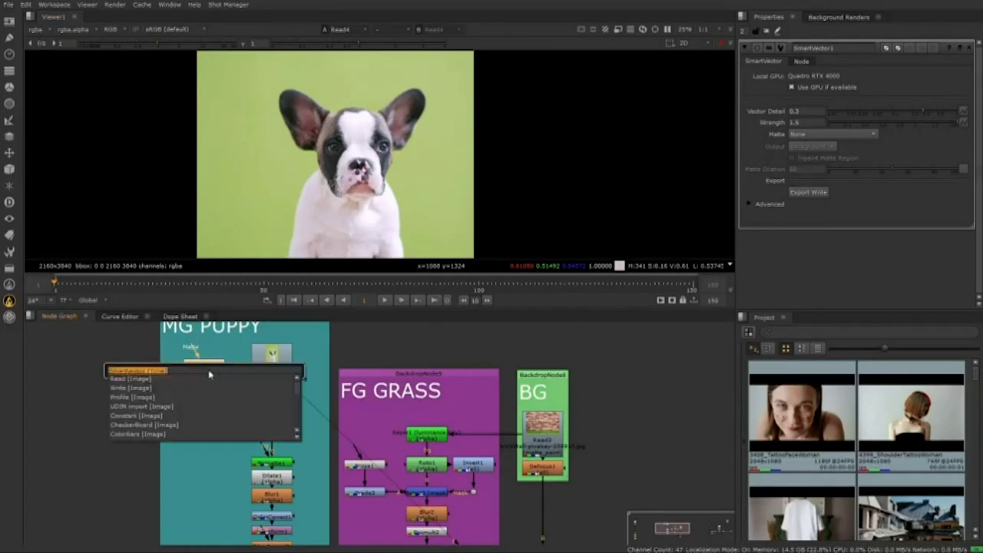
{"action": "type", "text": "grid"}
{"action": "key", "text": "Return"}
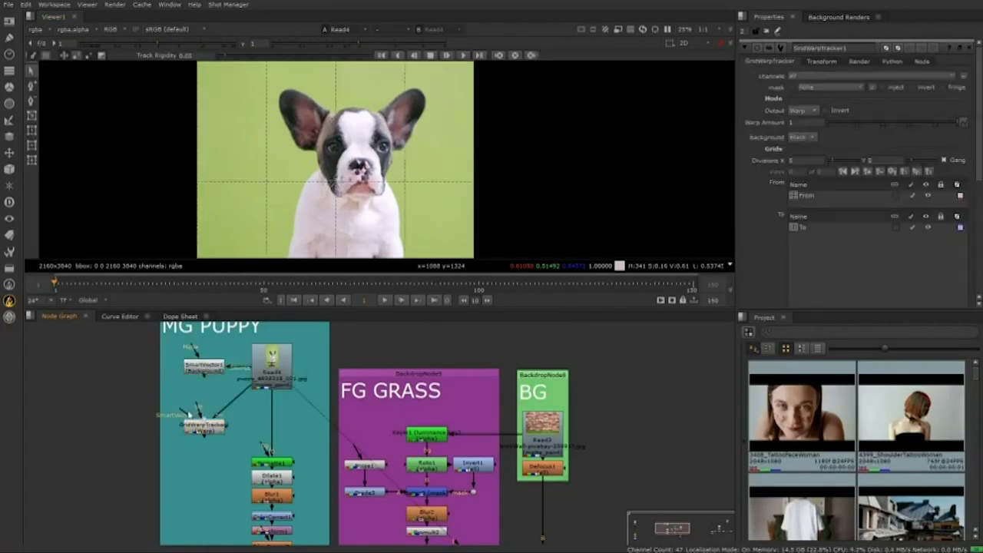
{"action": "left_click_drag", "start_coordinate": [187, 412], "coordinate": [208, 371]}
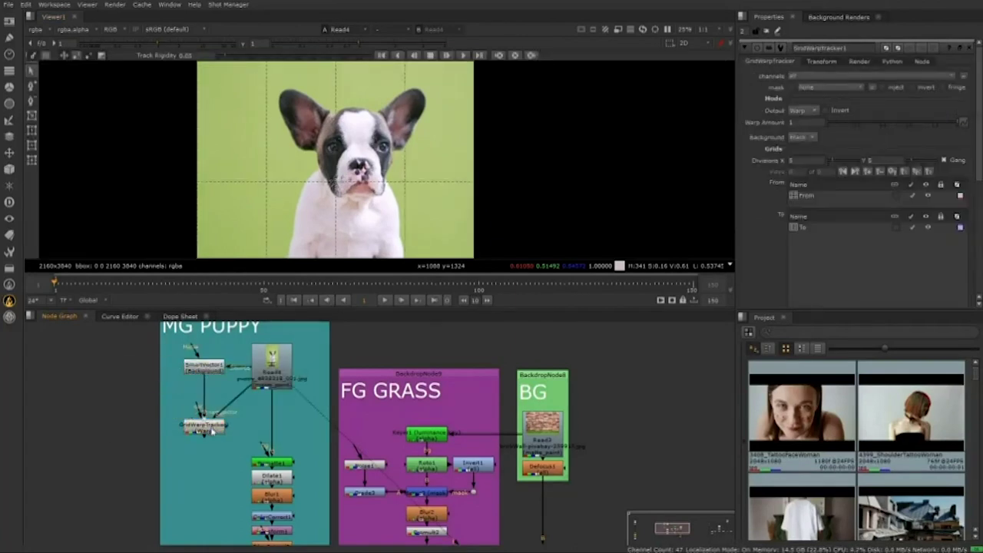
{"action": "left_click_drag", "start_coordinate": [250, 396], "coordinate": [262, 379]}
{"action": "left_click_drag", "start_coordinate": [184, 414], "coordinate": [141, 405]}
{"action": "left_click", "coordinate": [203, 427]}
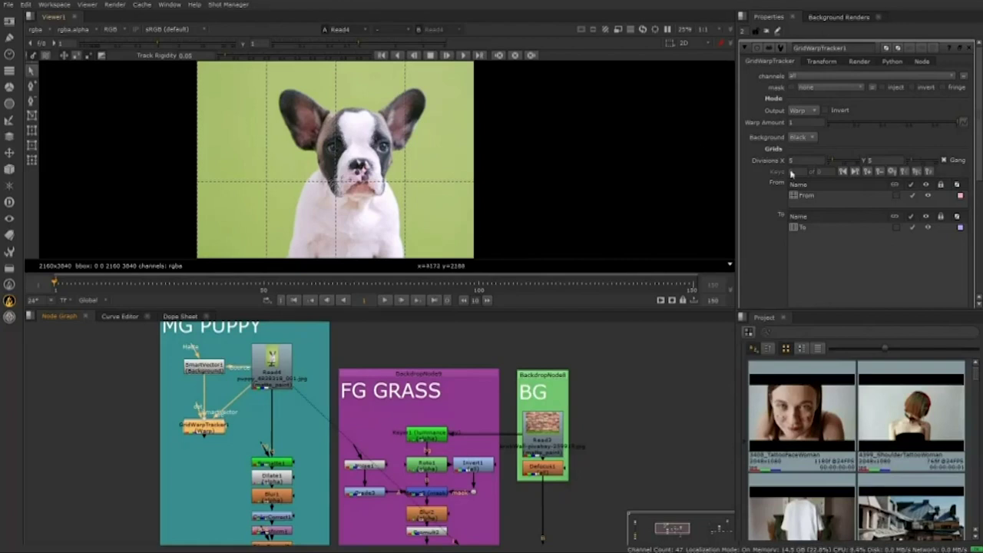
Examine the GridWarpTracker's From and To grid entries by selecting each in turn.
{"action": "left_click", "coordinate": [809, 198]}
{"action": "left_click", "coordinate": [804, 227]}
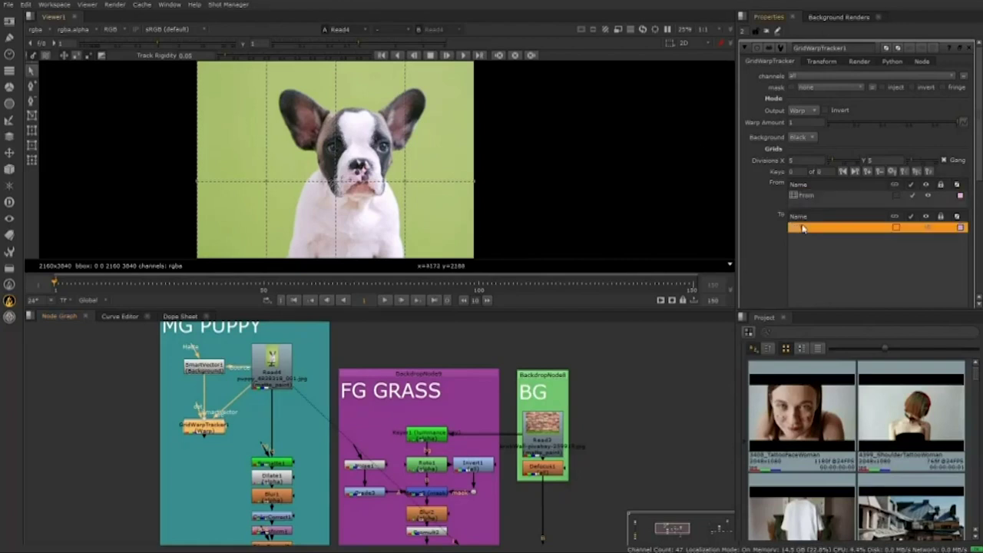
{"action": "left_click", "coordinate": [808, 196]}
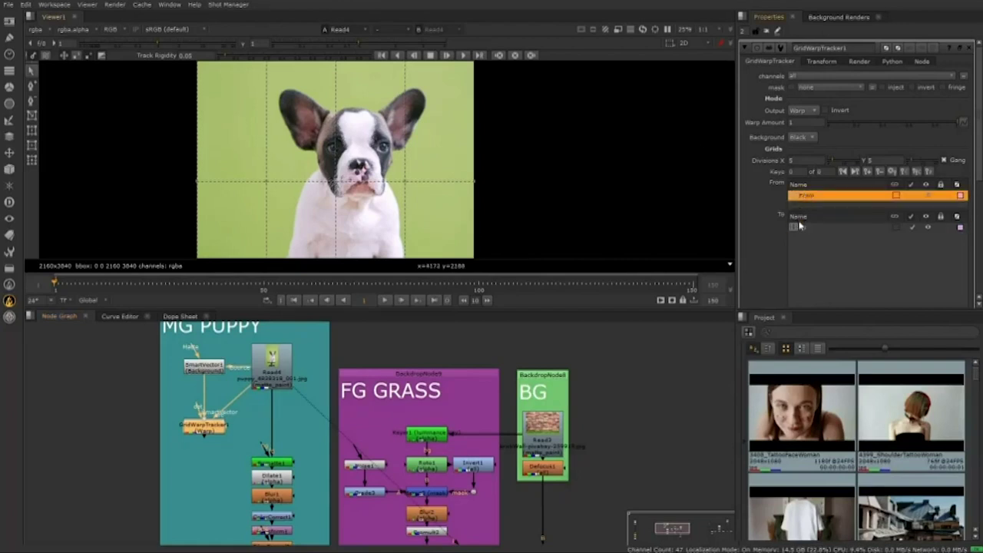
{"action": "left_click", "coordinate": [799, 226]}
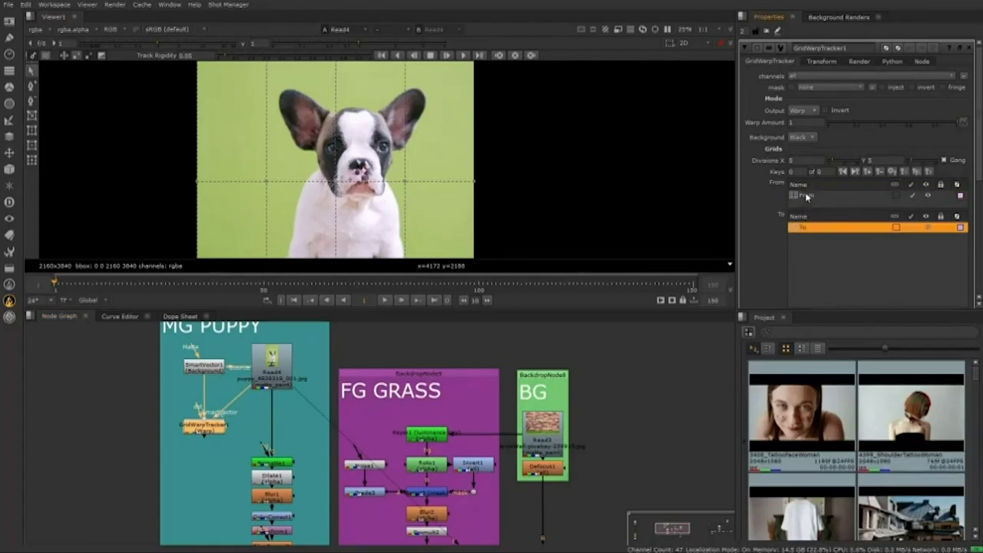
Draw a new From grid around the puppy's head and ears, and set its X and Y divisions to 2.
{"action": "left_click", "coordinate": [807, 197]}
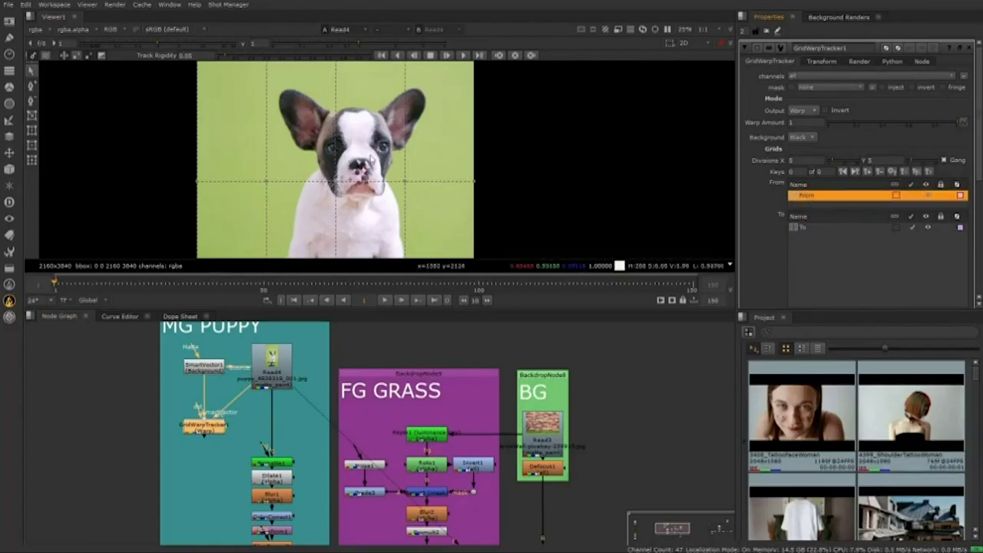
{"action": "scroll", "coordinate": [364, 170], "scroll_direction": "down", "scroll_amount": 2}
{"action": "left_click_drag", "start_coordinate": [331, 173], "coordinate": [243, 178]}
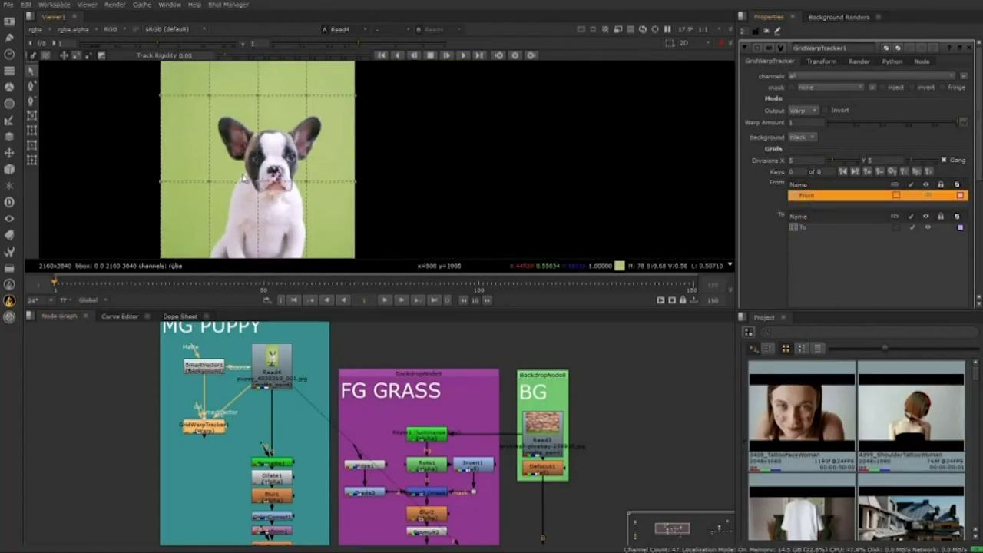
{"action": "left_click", "coordinate": [32, 117]}
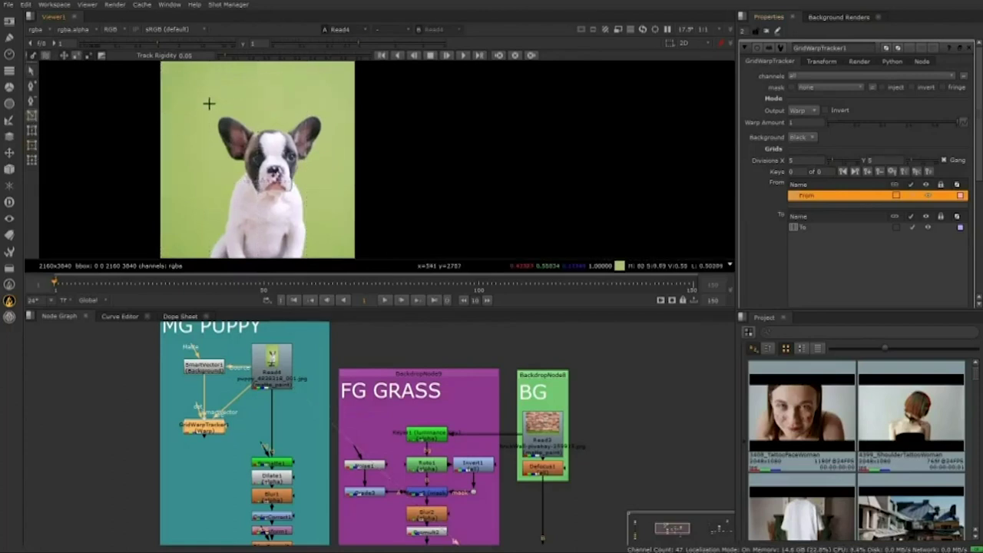
{"action": "left_click_drag", "start_coordinate": [209, 103], "coordinate": [381, 220]}
{"action": "scroll", "coordinate": [296, 196], "scroll_direction": "up", "scroll_amount": 2}
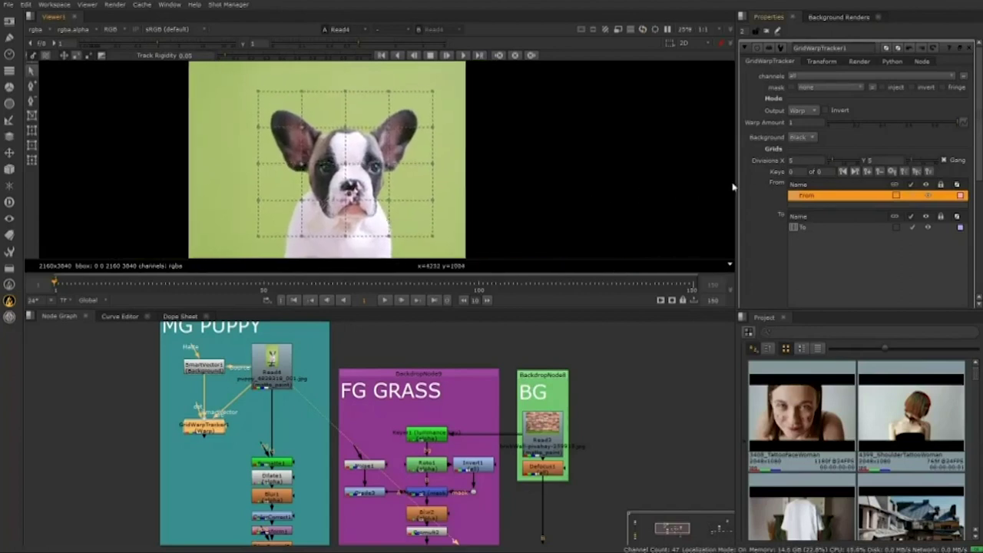
{"action": "left_click_drag", "start_coordinate": [828, 163], "coordinate": [807, 164]}
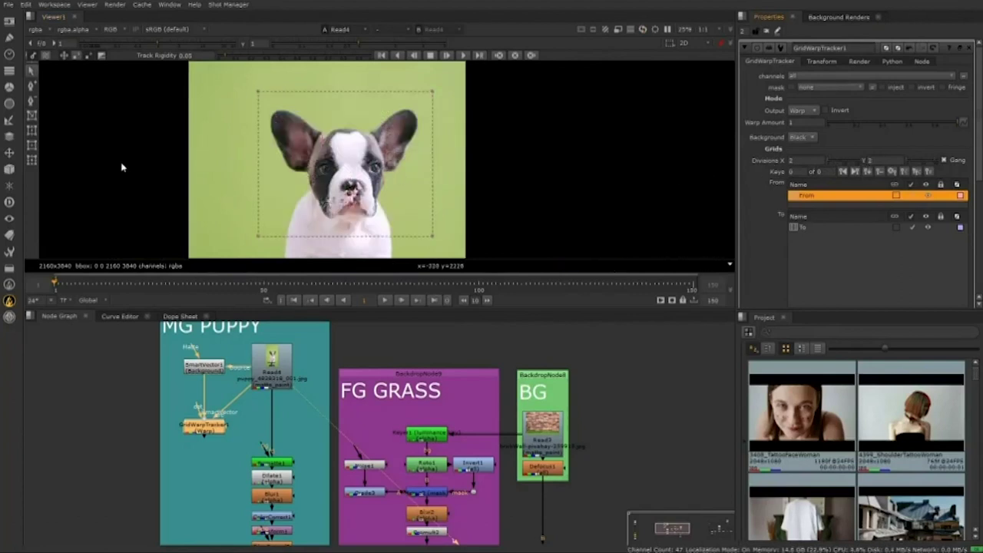
Insert five vertical and three horizontal lines in the From grid around the puppy's eyes, nose and ears, giving 7 by 5 divisions.
{"action": "scroll", "coordinate": [157, 148], "scroll_direction": "up", "scroll_amount": 3}
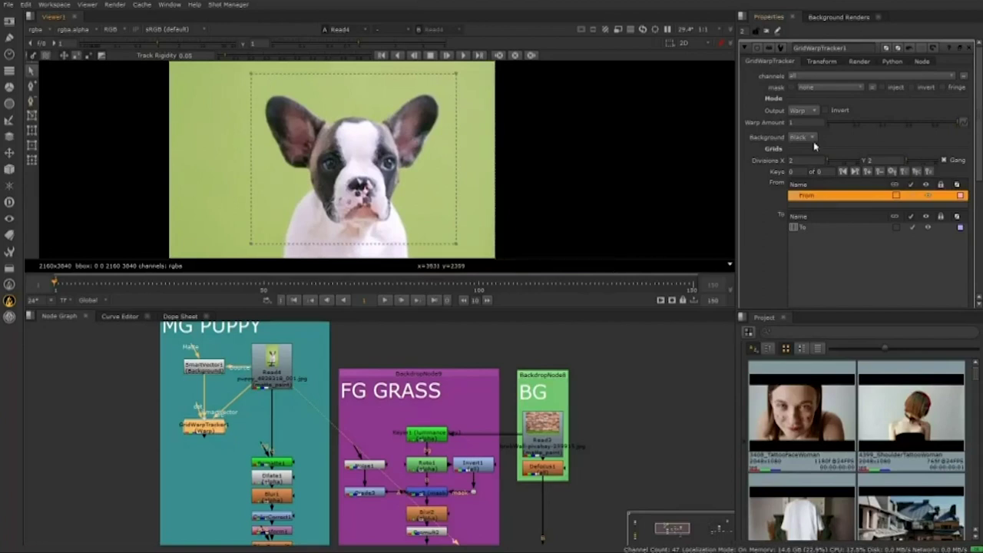
{"action": "left_click", "coordinate": [31, 87]}
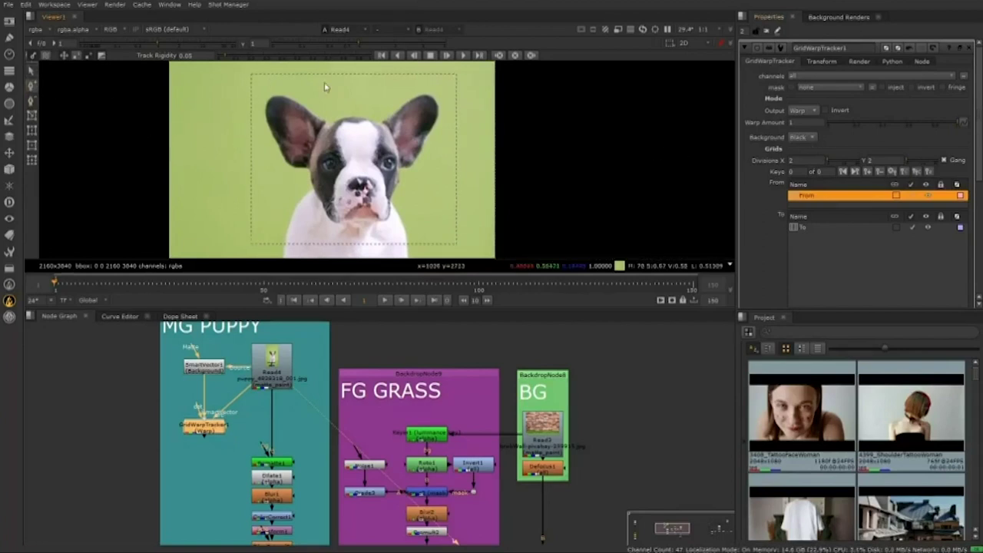
{"action": "left_click", "coordinate": [361, 74]}
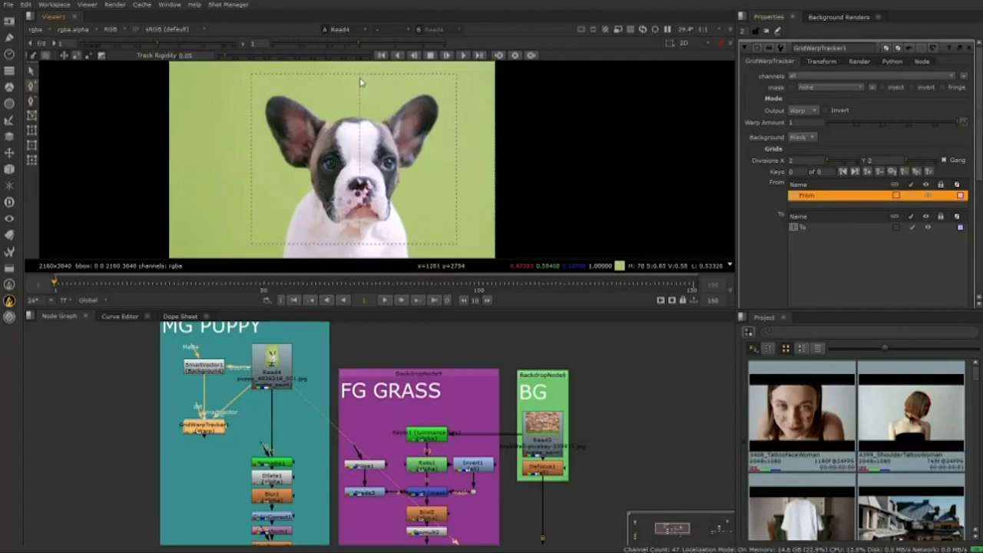
{"action": "left_click", "coordinate": [389, 74]}
{"action": "left_click", "coordinate": [331, 74]}
{"action": "left_click", "coordinate": [251, 166]}
{"action": "left_click", "coordinate": [266, 166]}
{"action": "left_click", "coordinate": [439, 166]}
{"action": "left_click", "coordinate": [457, 96]}
{"action": "left_click", "coordinate": [362, 197]}
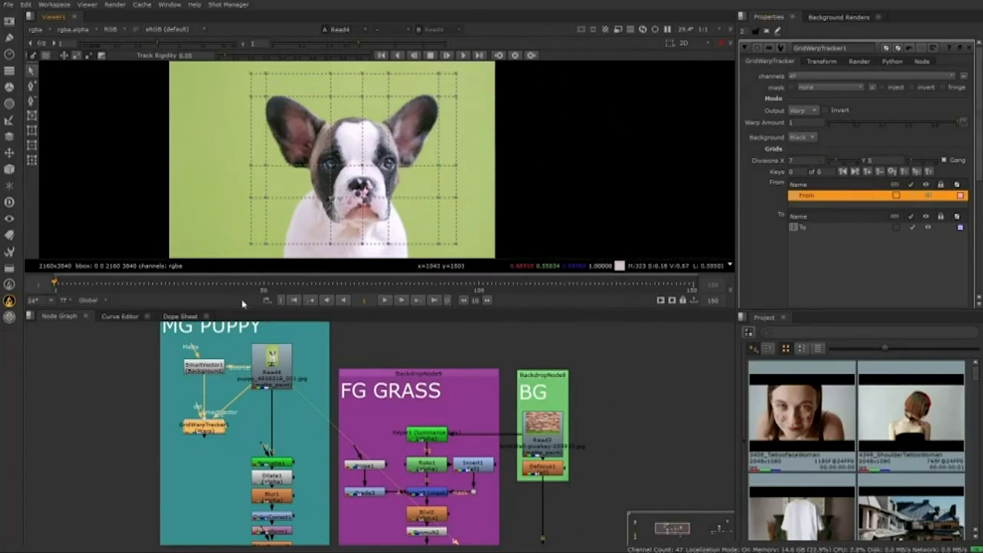
Replace the GridWarpTracker with the copied, already tracked version, fed by the SmartVector and puppy Read nodes, and view its output.
{"action": "left_click", "coordinate": [138, 415]}
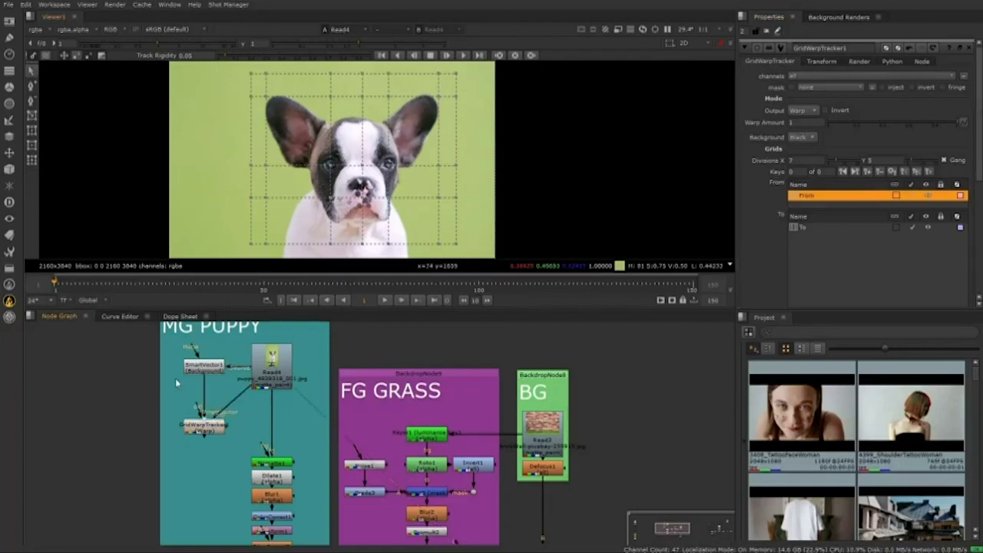
{"action": "key", "text": "ctrl+v"}
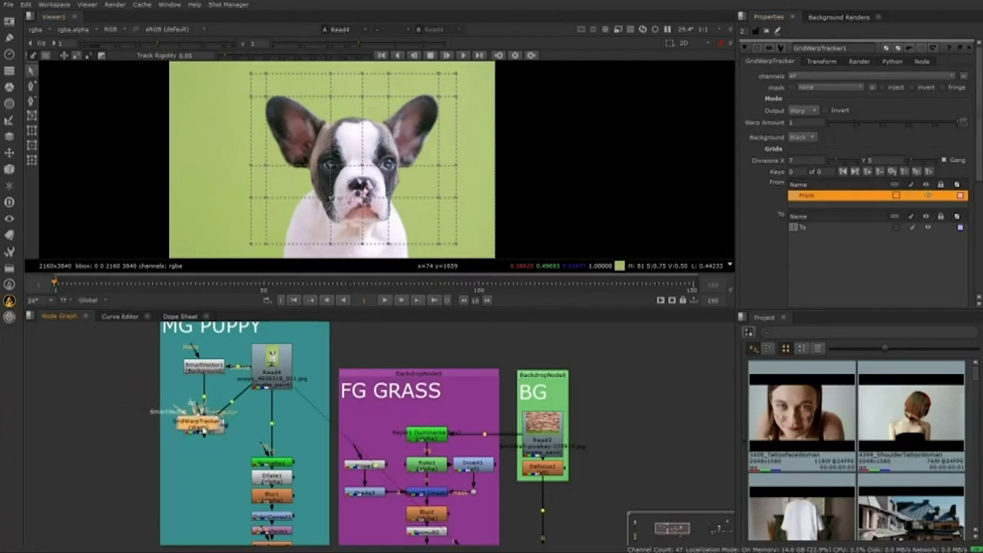
{"action": "left_click", "coordinate": [204, 429]}
{"action": "left_click", "coordinate": [136, 411]}
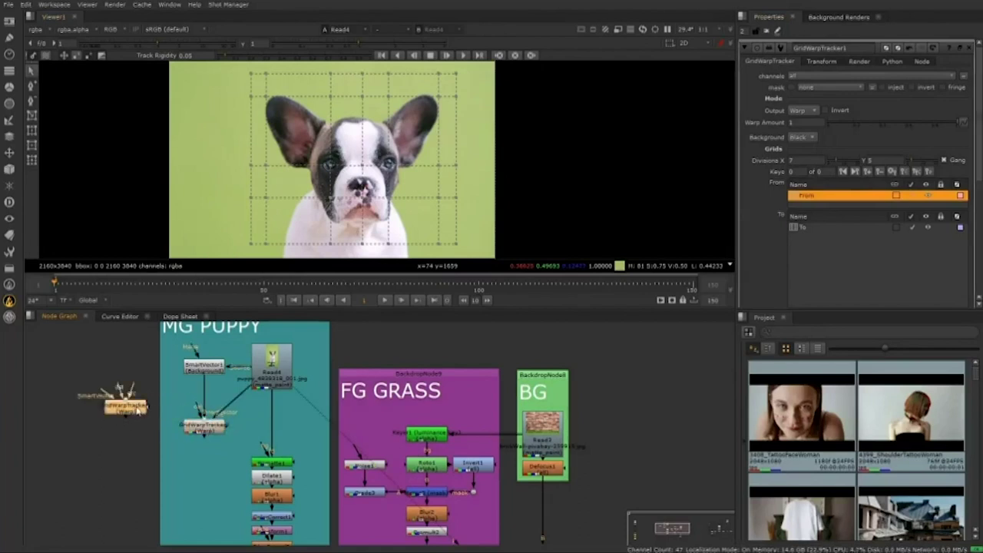
{"action": "key", "text": "Delete"}
{"action": "left_click", "coordinate": [206, 427]}
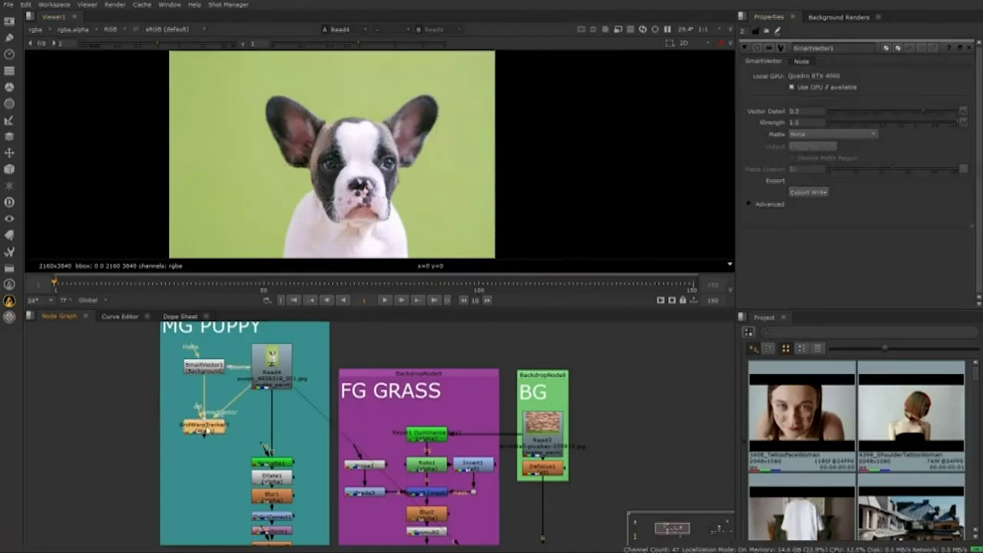
{"action": "key", "text": "1"}
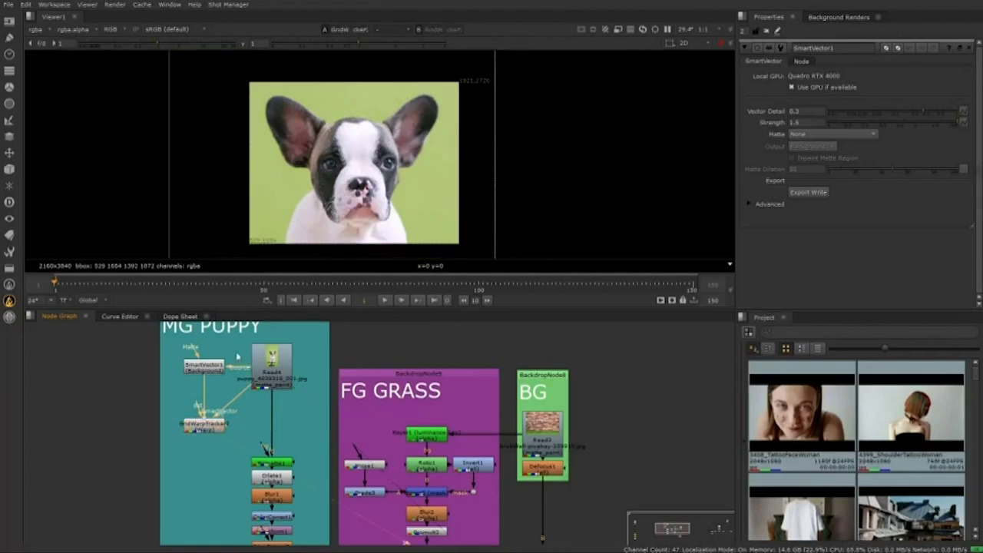
Select the tracked node's From grid and play the footage to check how its points follow the puppy's face.
{"action": "double_click", "coordinate": [201, 425]}
{"action": "left_click", "coordinate": [821, 198]}
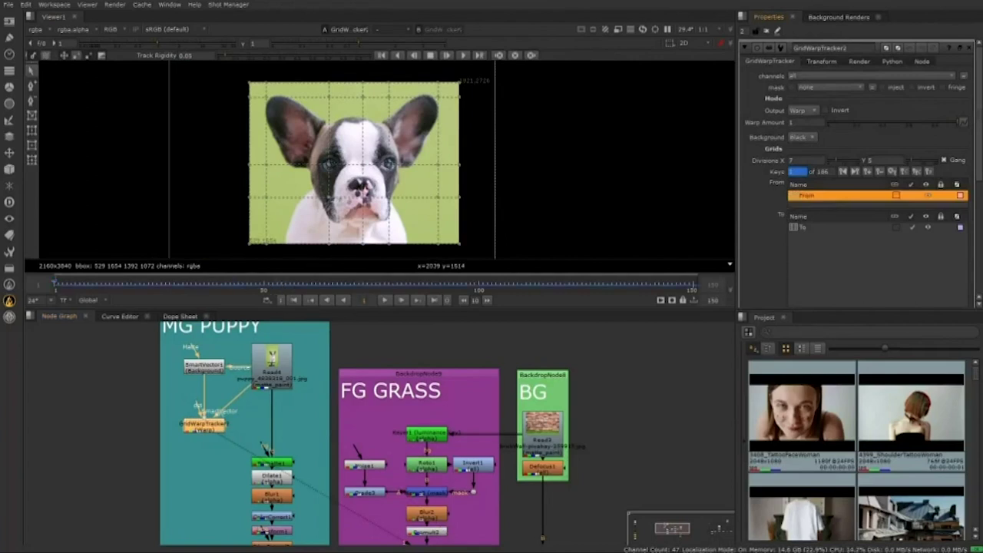
{"action": "left_click", "coordinate": [387, 302]}
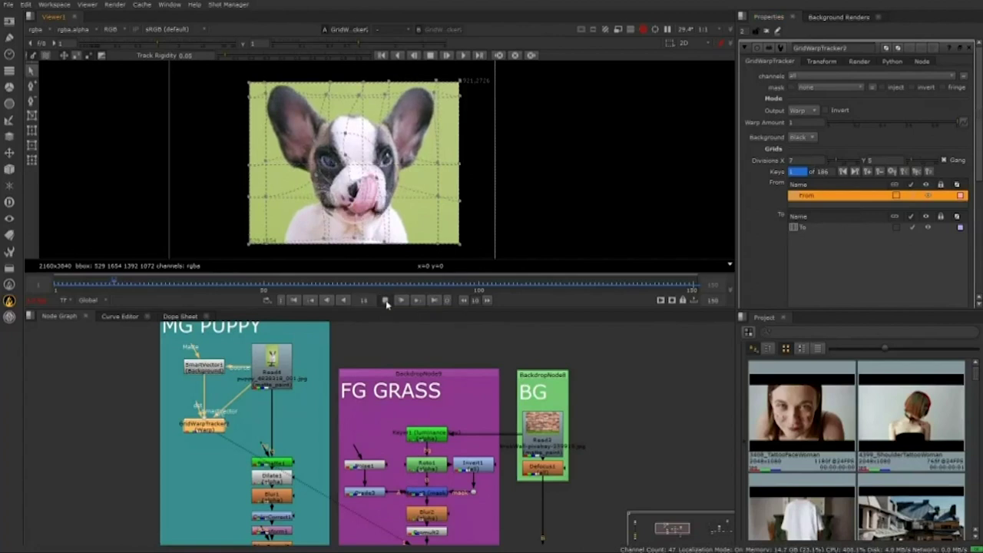
{"action": "left_click", "coordinate": [386, 303]}
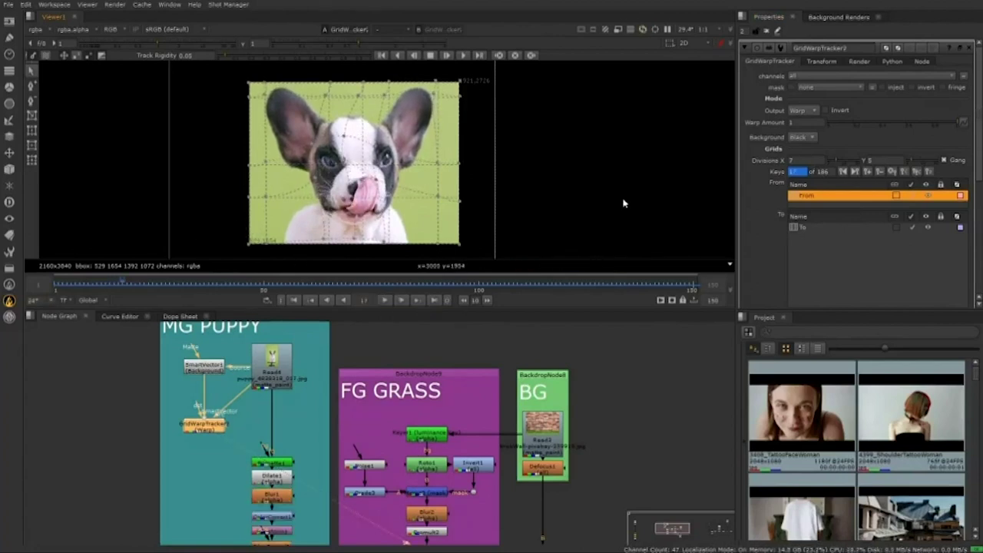
{"action": "scroll", "coordinate": [500, 201], "scroll_direction": "up", "scroll_amount": 3}
{"action": "left_click_drag", "start_coordinate": [509, 194], "coordinate": [597, 185]}
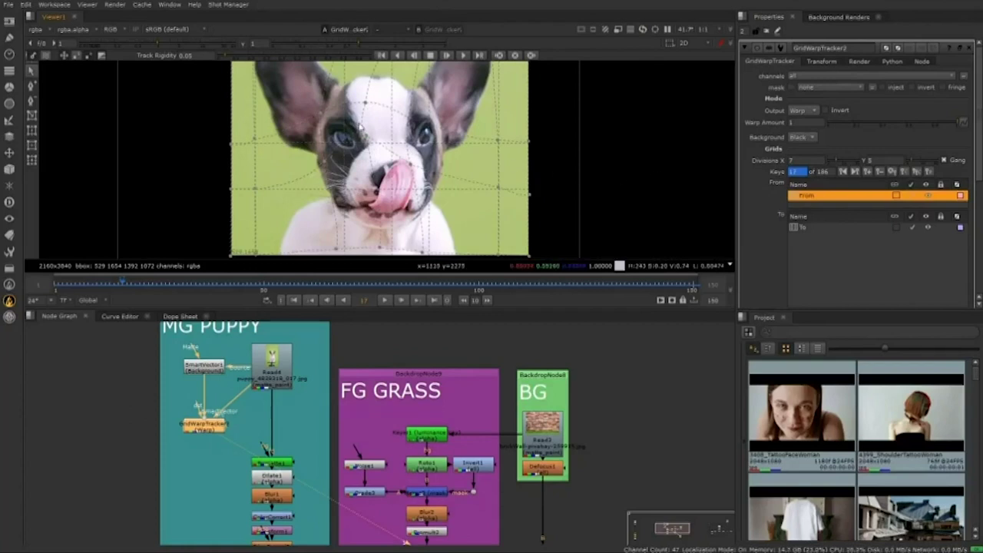
{"action": "scroll", "coordinate": [388, 184], "scroll_direction": "up", "scroll_amount": 2}
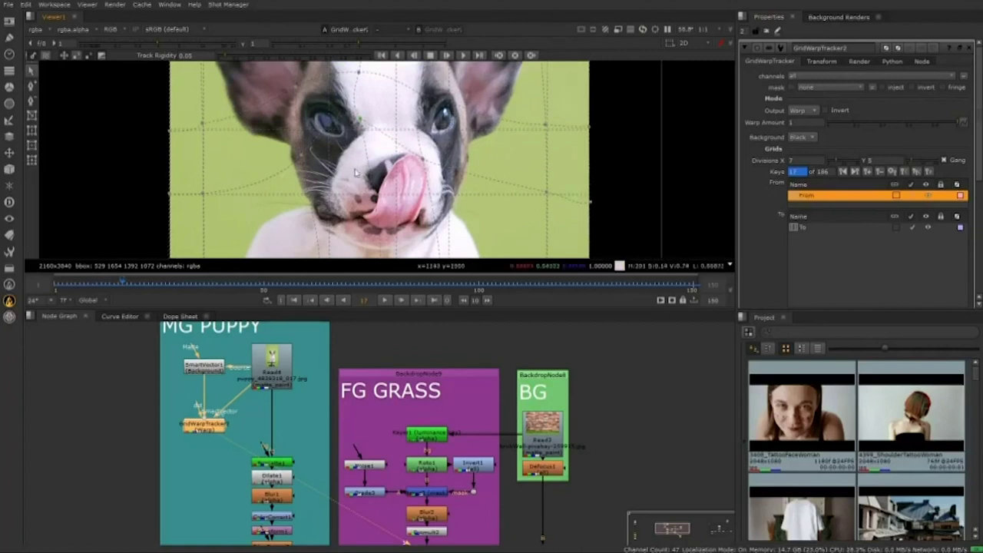
Select the To grid and scrub to about frame 55 to compare its points with the puppy's head movement.
{"action": "left_click", "coordinate": [397, 131]}
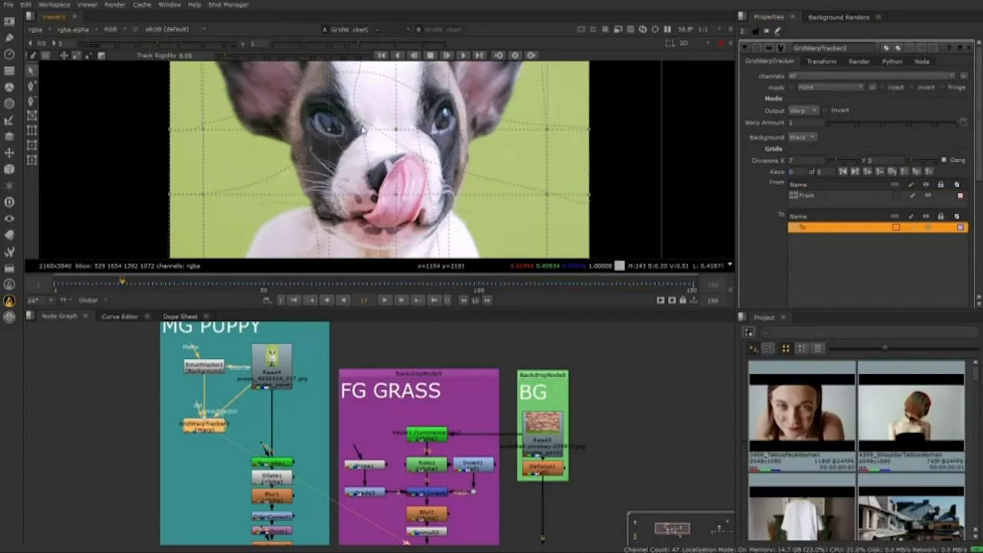
{"action": "scroll", "coordinate": [400, 147], "scroll_direction": "down", "scroll_amount": 3}
{"action": "left_click_drag", "start_coordinate": [253, 283], "coordinate": [285, 282]}
{"action": "scroll", "coordinate": [406, 182], "scroll_direction": "up", "scroll_amount": 1}
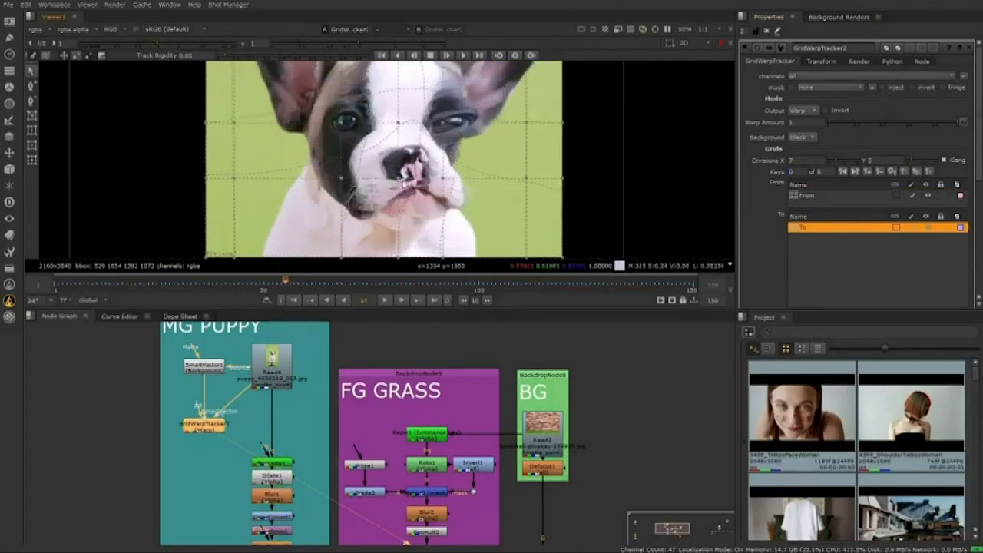
{"action": "left_click_drag", "start_coordinate": [407, 184], "coordinate": [336, 185]}
{"action": "scroll", "coordinate": [341, 186], "scroll_direction": "down", "scroll_amount": 2}
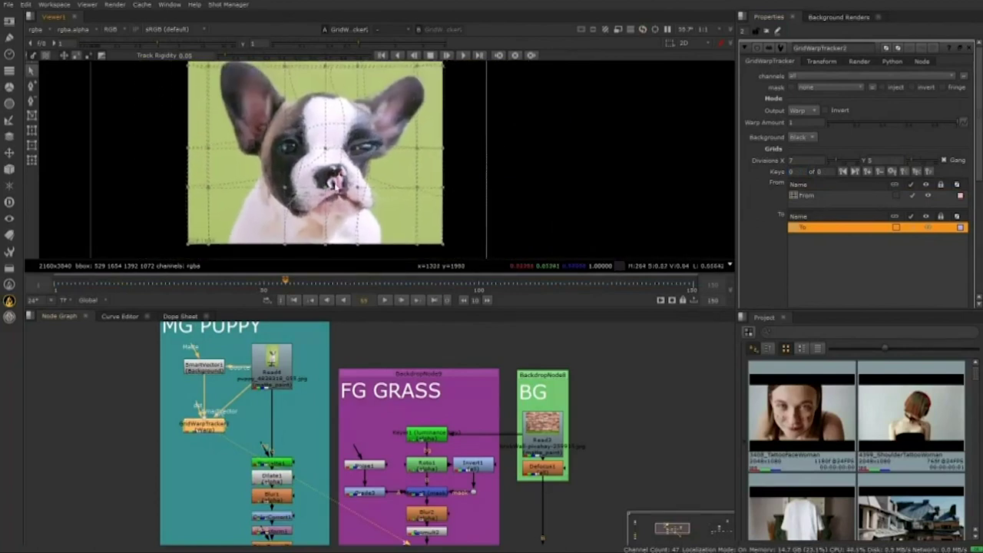
Copy all keys from the From grid and paste them onto the To grid.
{"action": "left_click", "coordinate": [820, 196]}
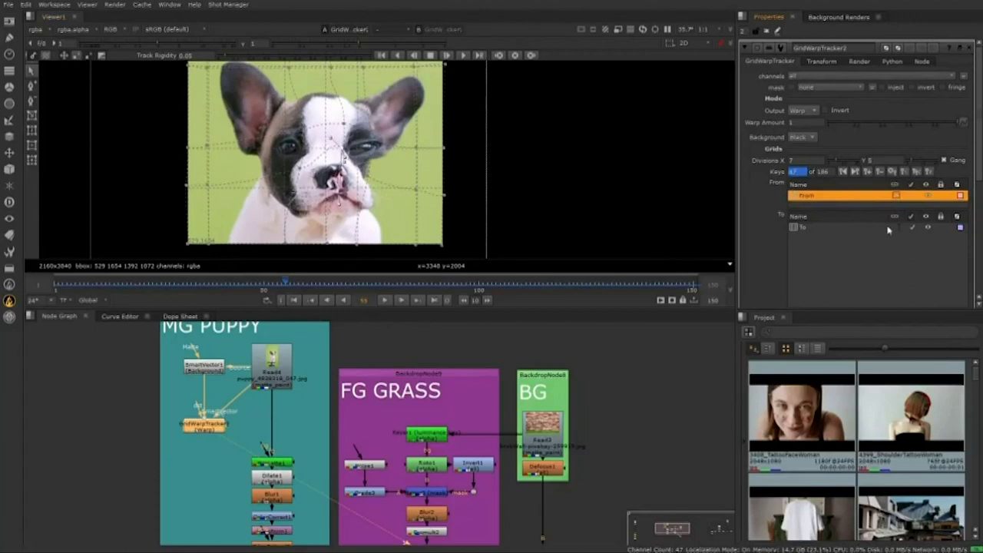
{"action": "right_click", "coordinate": [815, 198]}
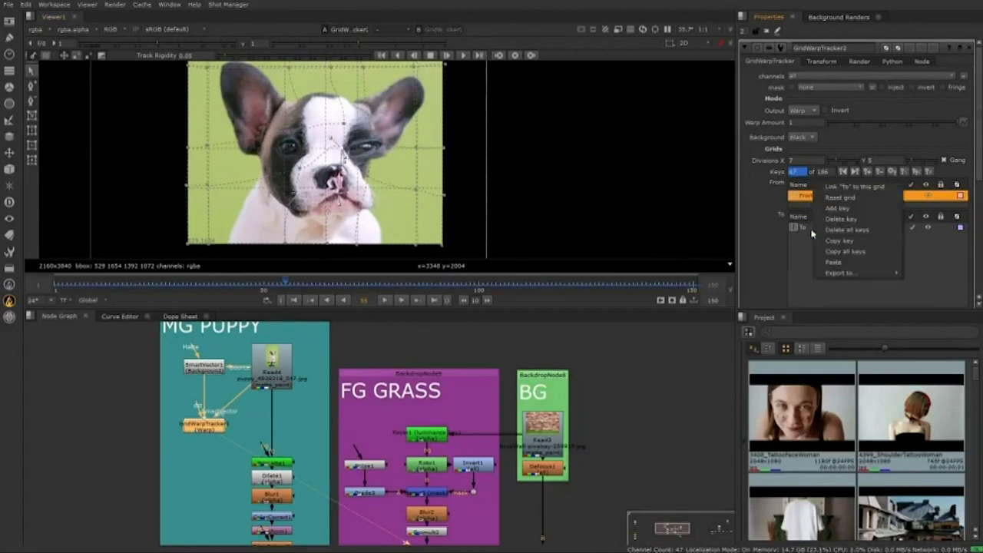
{"action": "left_click", "coordinate": [826, 253]}
{"action": "left_click", "coordinate": [818, 229]}
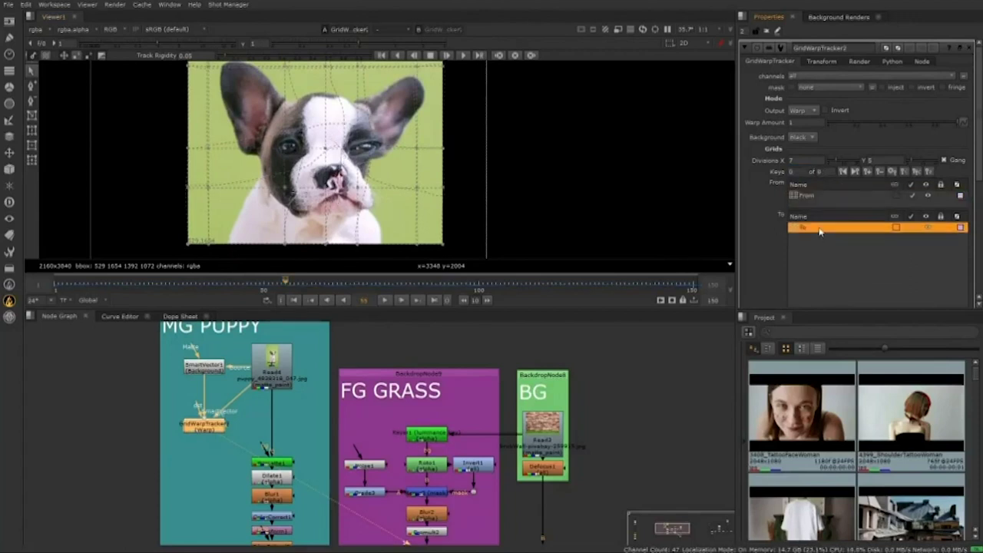
{"action": "right_click", "coordinate": [819, 229]}
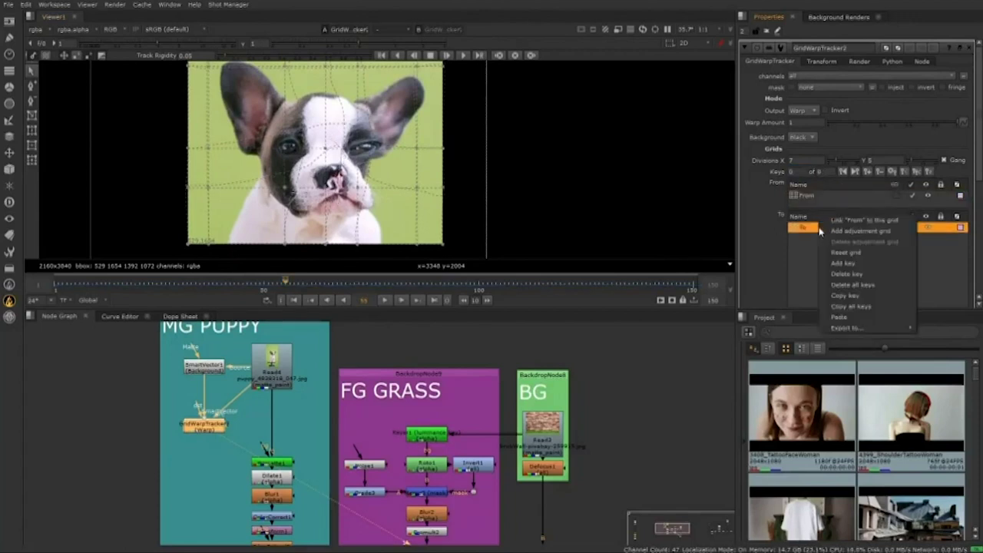
{"action": "left_click", "coordinate": [857, 318]}
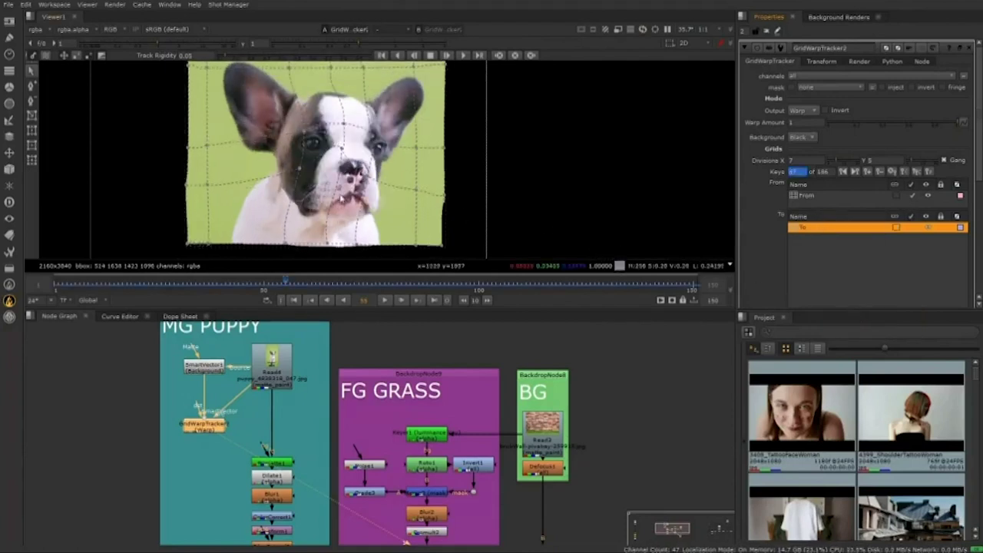
Set the GridWarpTracker's background to Src.
{"action": "scroll", "coordinate": [330, 158], "scroll_direction": "down", "scroll_amount": 1}
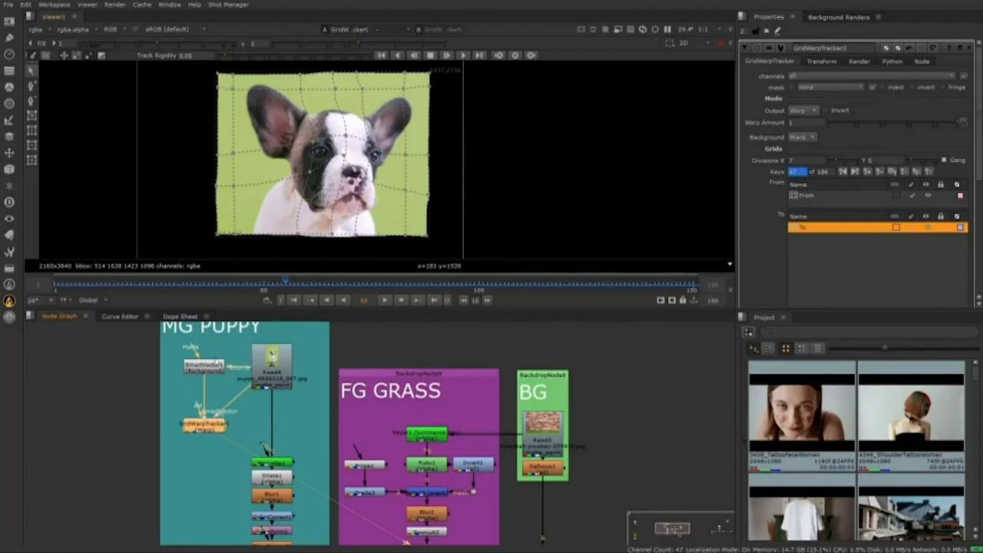
{"action": "left_click", "coordinate": [801, 137]}
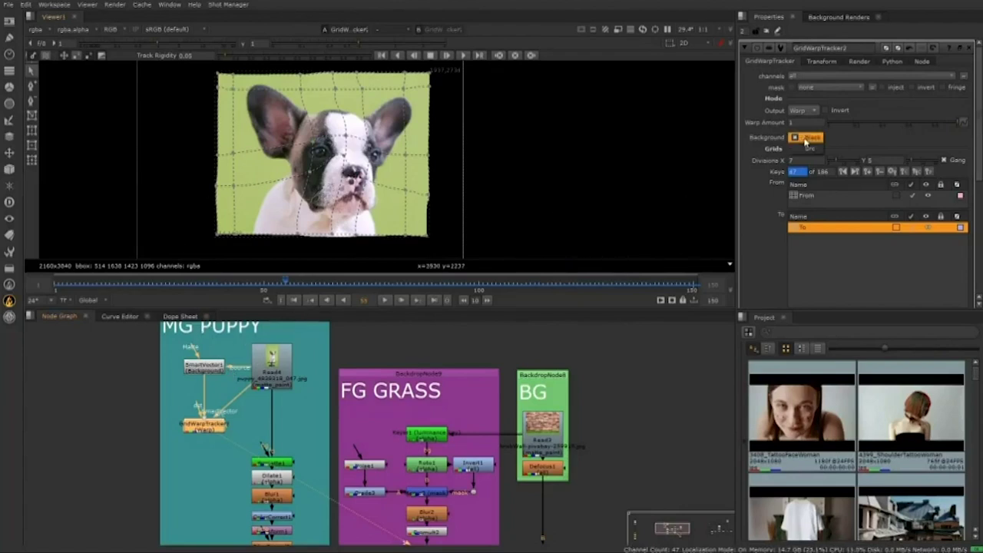
{"action": "left_click", "coordinate": [808, 149]}
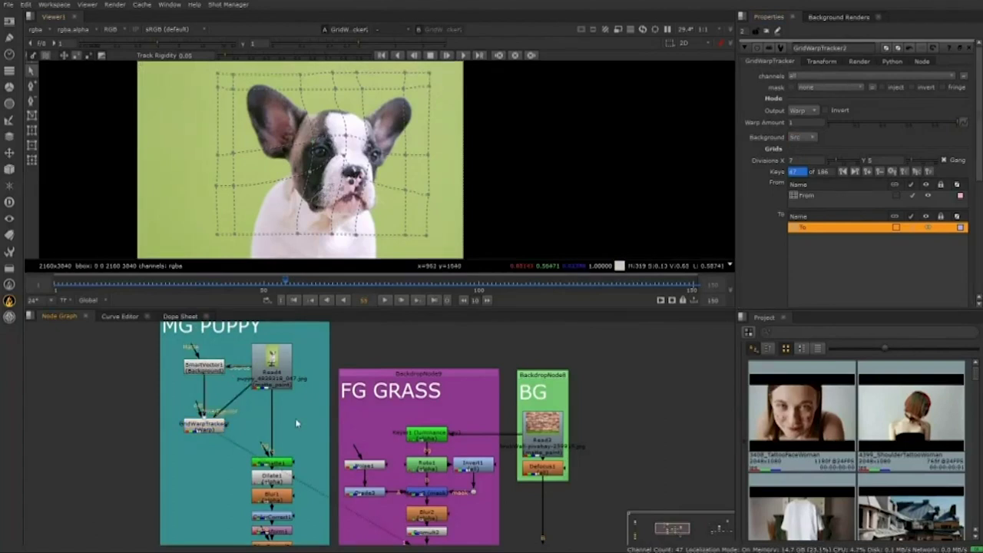
Add a Merge node combining the GridWarpTracker output over the original puppy Read, and view the merged result.
{"action": "key", "text": "m"}
{"action": "left_click_drag", "start_coordinate": [223, 425], "coordinate": [219, 425]}
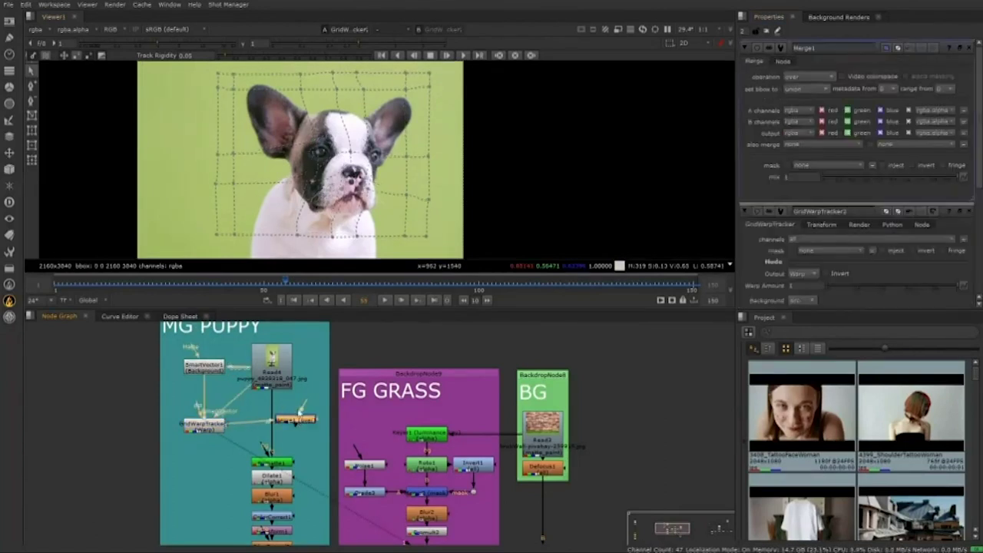
{"action": "left_click_drag", "start_coordinate": [304, 404], "coordinate": [283, 380]}
{"action": "left_click_drag", "start_coordinate": [309, 422], "coordinate": [313, 430]}
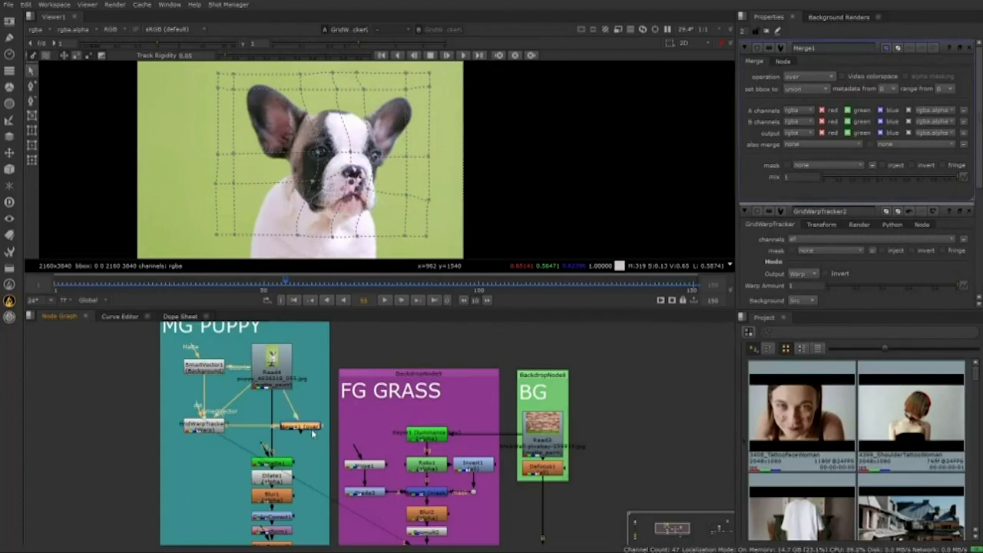
{"action": "key", "text": "1"}
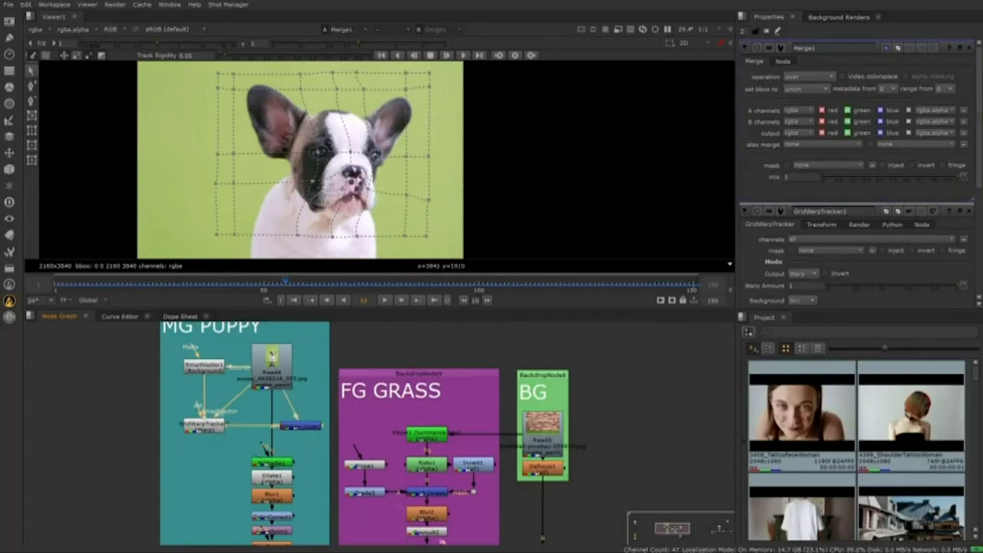
Close the Merge properties and set the GridWarpTracker's background to Black.
{"action": "left_click", "coordinate": [970, 48]}
{"action": "left_click", "coordinate": [805, 138]}
{"action": "left_click", "coordinate": [803, 131]}
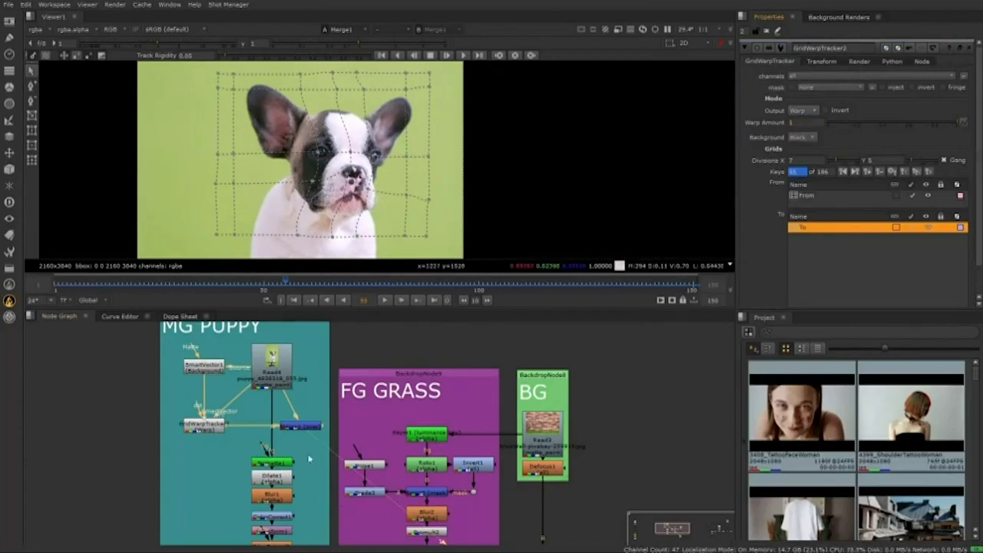
{"action": "left_click_drag", "start_coordinate": [311, 429], "coordinate": [318, 428]}
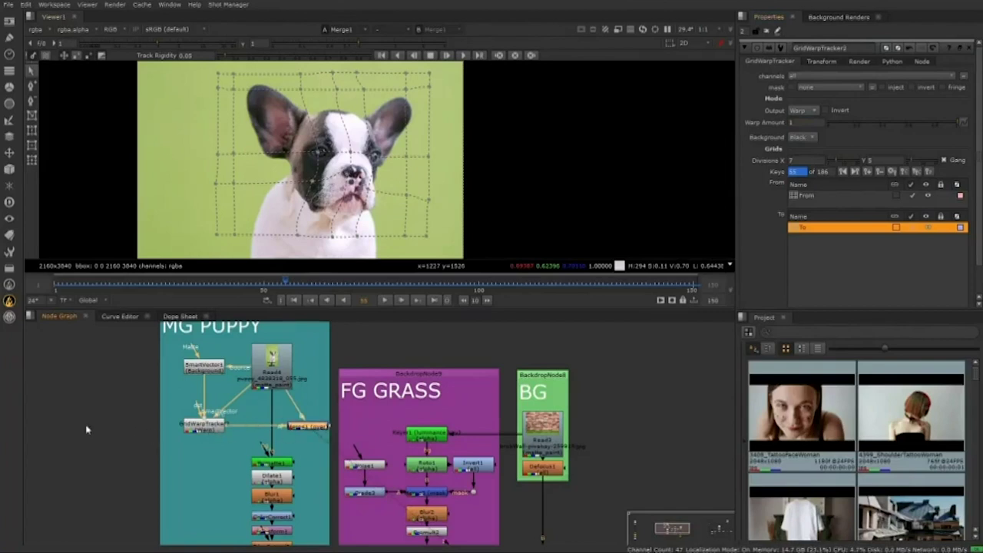
Insert a Grade node between the GridWarpTracker and the Merge, with multiply set to 1.4.
{"action": "left_click", "coordinate": [213, 432]}
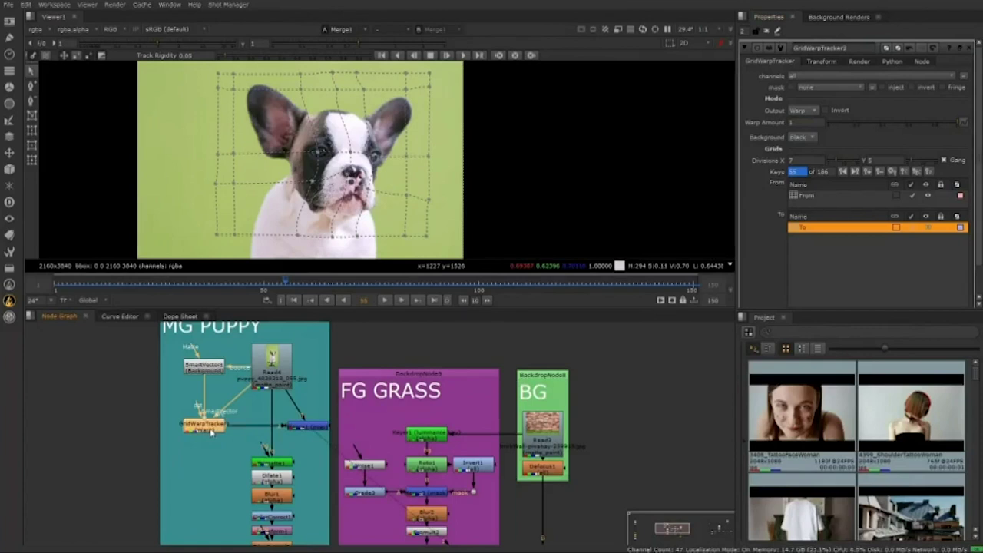
{"action": "key", "text": "g"}
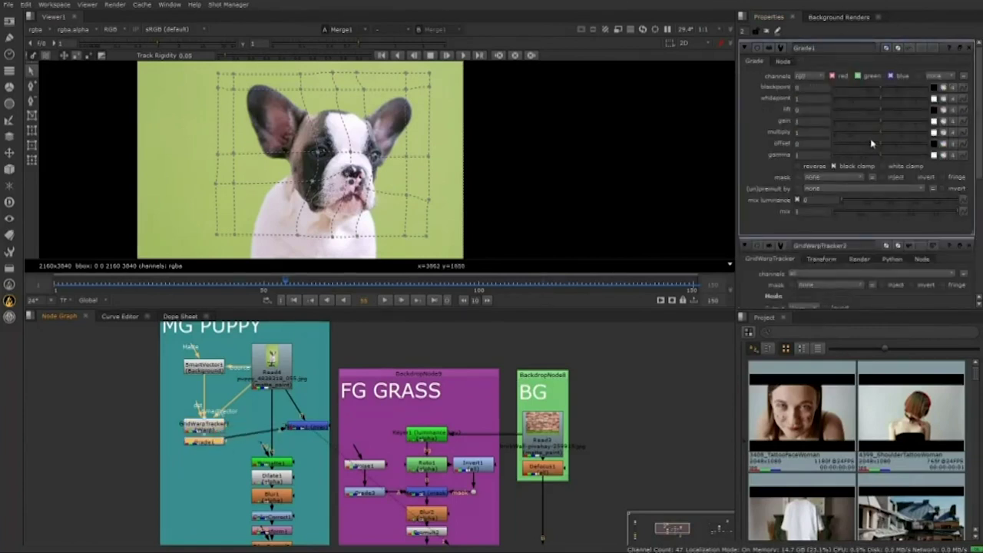
{"action": "mouse_move", "coordinate": [880, 137]}
{"action": "left_mouse_down"}
{"action": "mouse_move", "coordinate": [900, 135]}
{"action": "mouse_move", "coordinate": [829, 137]}
{"action": "mouse_move", "coordinate": [906, 136]}
{"action": "mouse_move", "coordinate": [880, 137]}
{"action": "mouse_move", "coordinate": [890, 135]}
{"action": "left_mouse_up"}
Delete the Merge and Grade nodes and set the GridWarpTracker's background back to Src.
{"action": "left_click", "coordinate": [317, 428]}
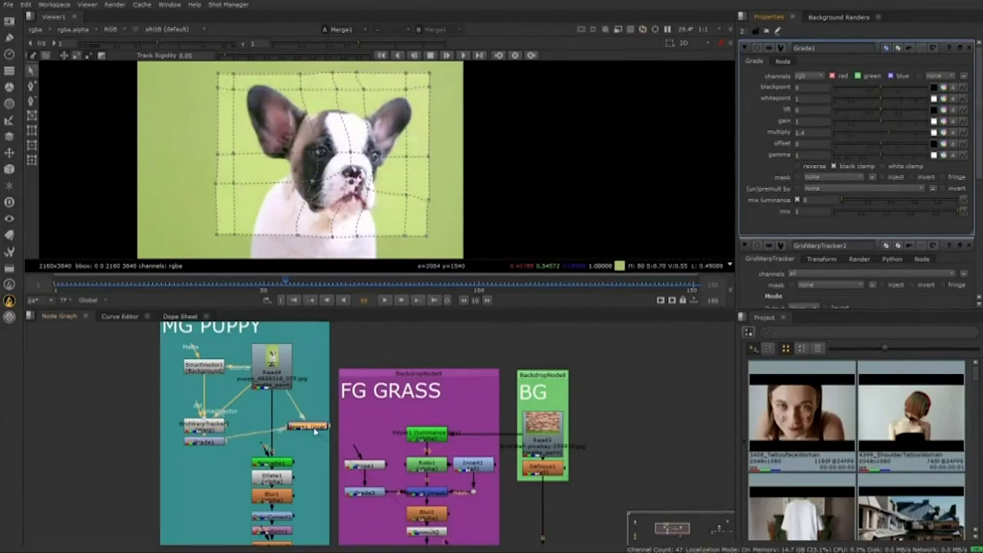
{"action": "key", "text": "Delete"}
{"action": "left_click", "coordinate": [214, 442]}
{"action": "key", "text": "Delete"}
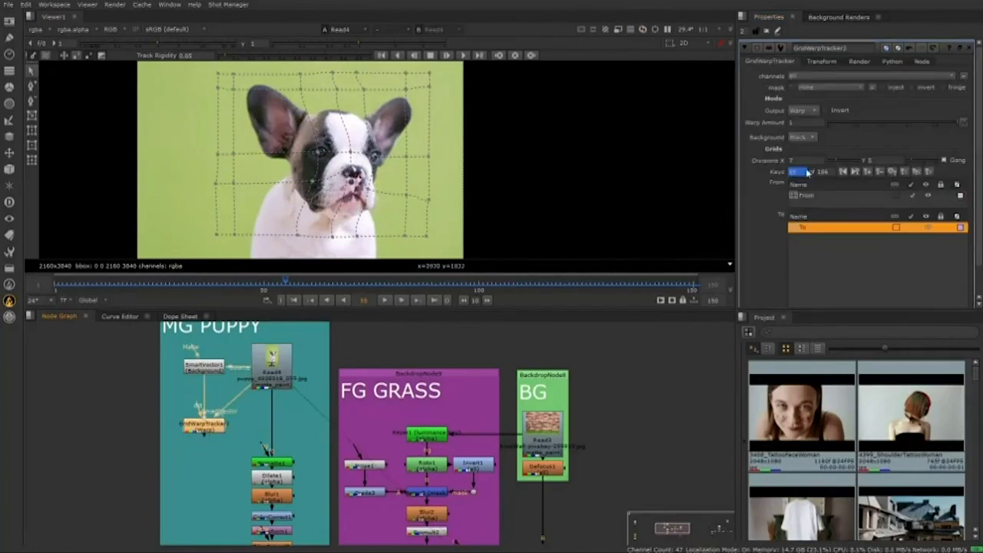
{"action": "left_click", "coordinate": [805, 137]}
{"action": "left_click", "coordinate": [803, 146]}
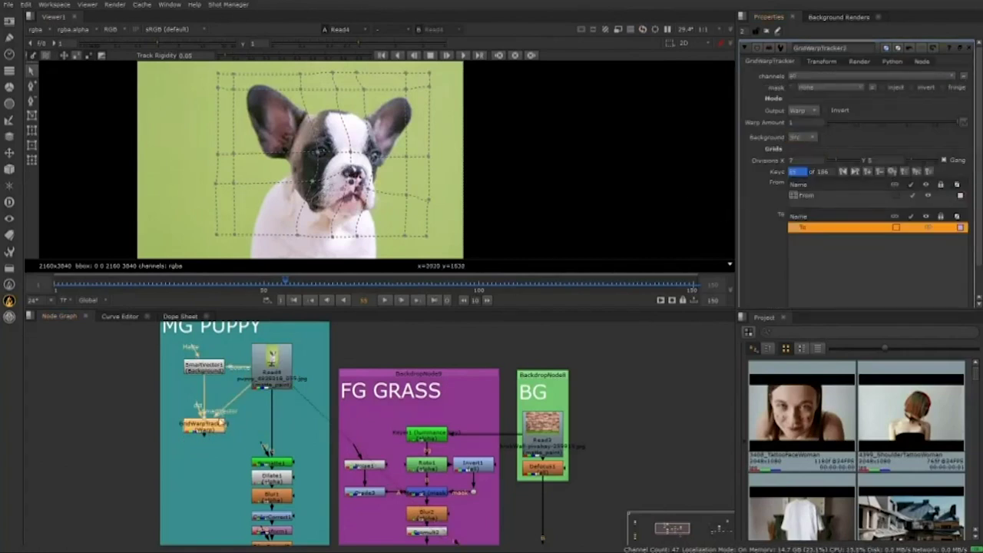
View the GridWarpTracker output, add an adjustment grid under the To grid, and hide the From and To grid overlays.
{"action": "key", "text": "1"}
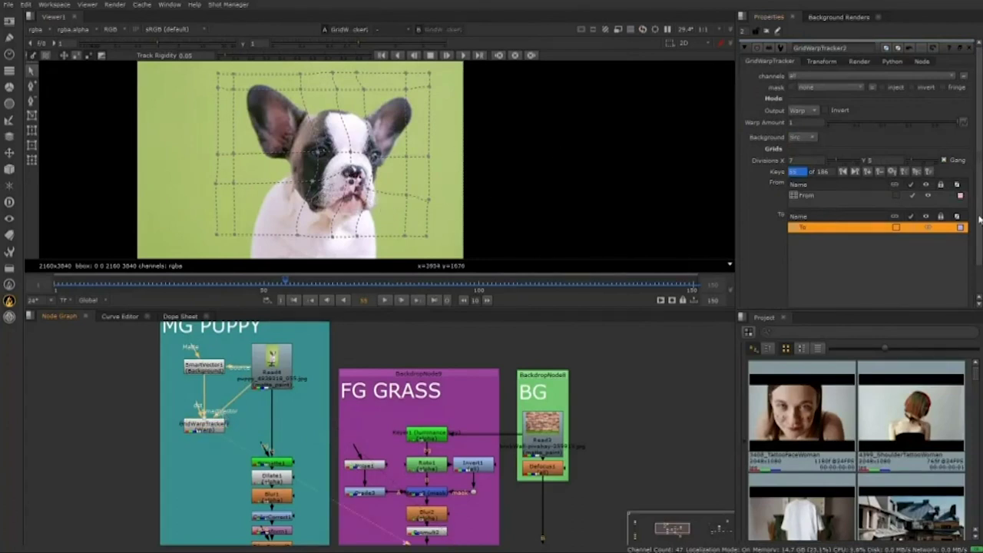
{"action": "scroll", "coordinate": [980, 246], "scroll_direction": "down", "scroll_amount": 2}
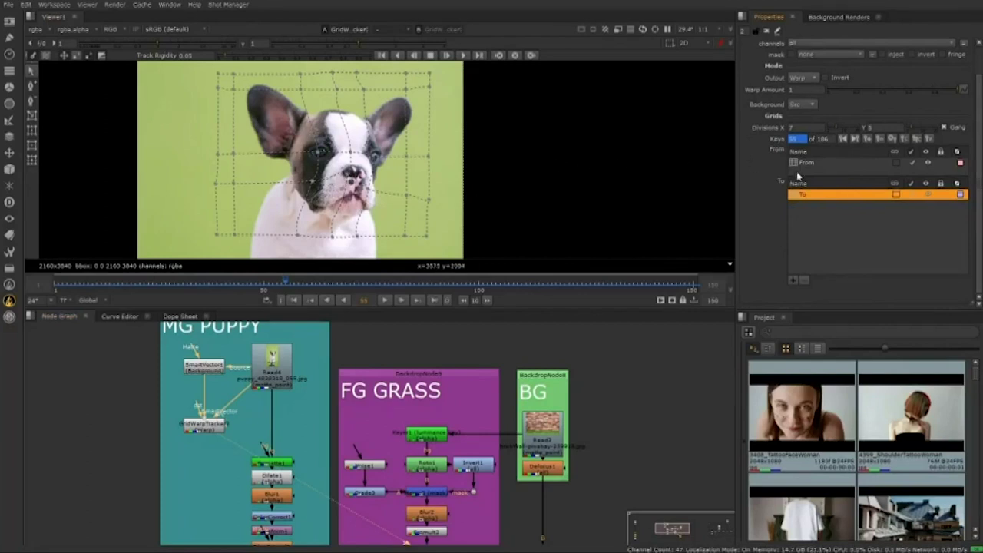
{"action": "left_click", "coordinate": [794, 281]}
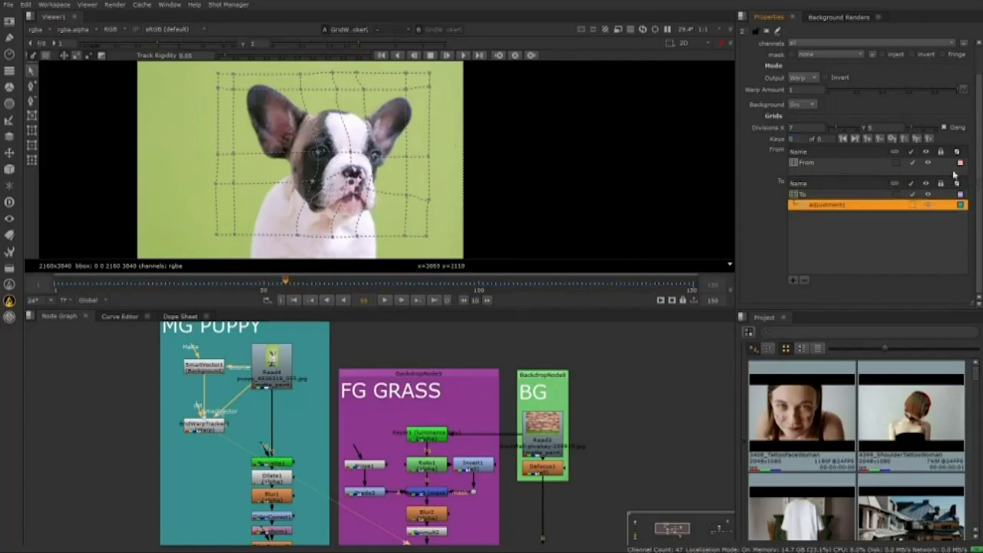
{"action": "left_click", "coordinate": [927, 163]}
{"action": "left_click", "coordinate": [929, 197]}
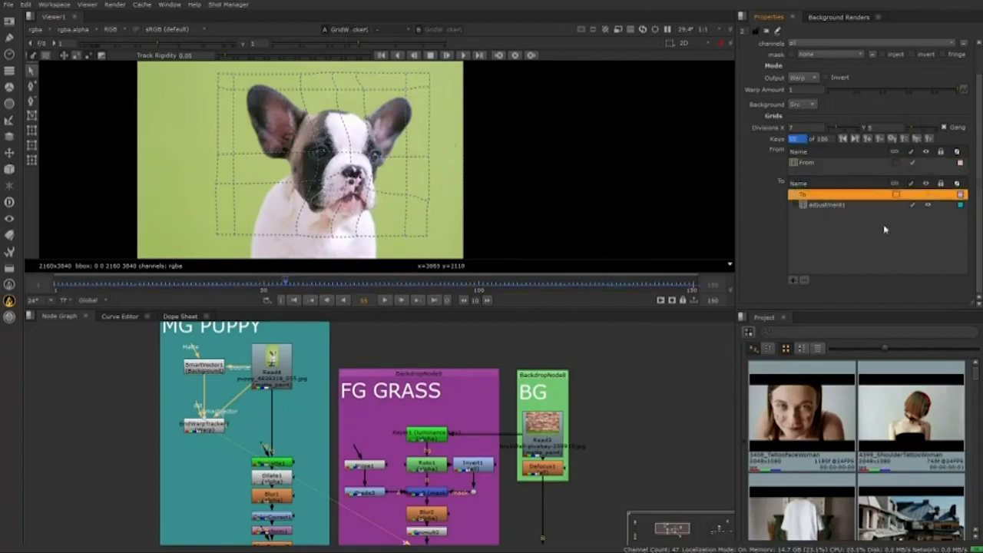
At frame 1, enlarge the puppy's eye by stretching the adjustment1 grid point's handles above and below it.
{"action": "left_click", "coordinate": [292, 301]}
{"action": "scroll", "coordinate": [300, 158], "scroll_direction": "up", "scroll_amount": 2}
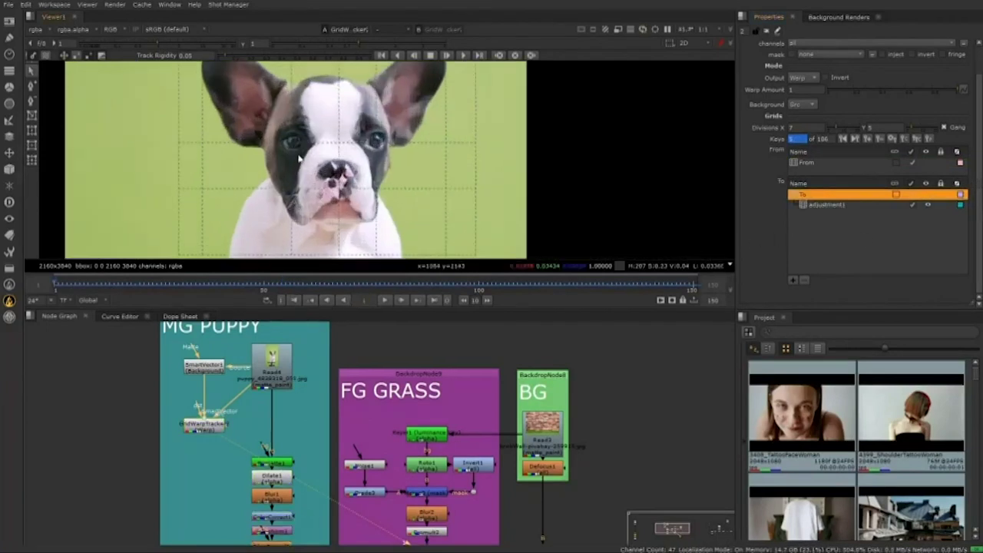
{"action": "scroll", "coordinate": [299, 158], "scroll_direction": "up", "scroll_amount": 1}
{"action": "left_click", "coordinate": [848, 206]}
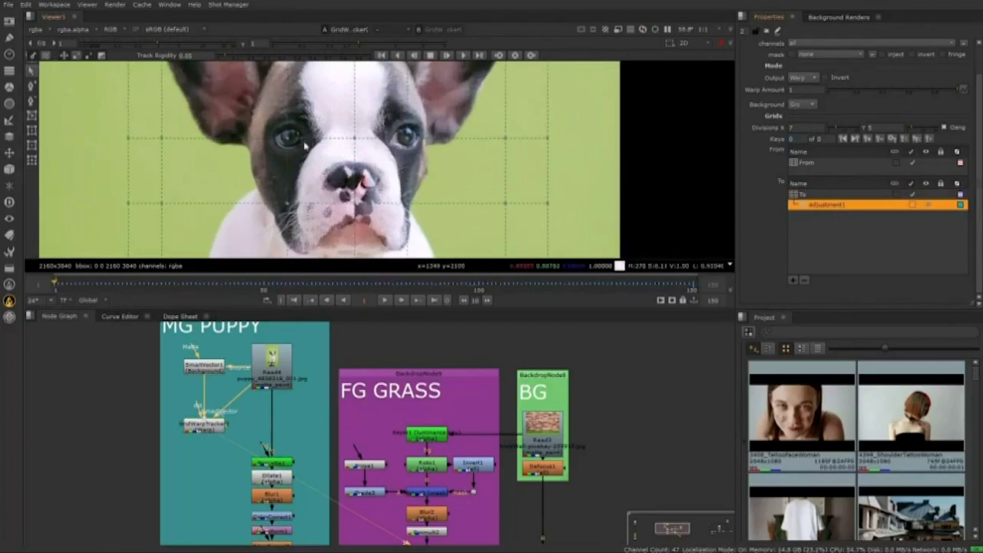
{"action": "scroll", "coordinate": [421, 192], "scroll_direction": "up", "scroll_amount": 2}
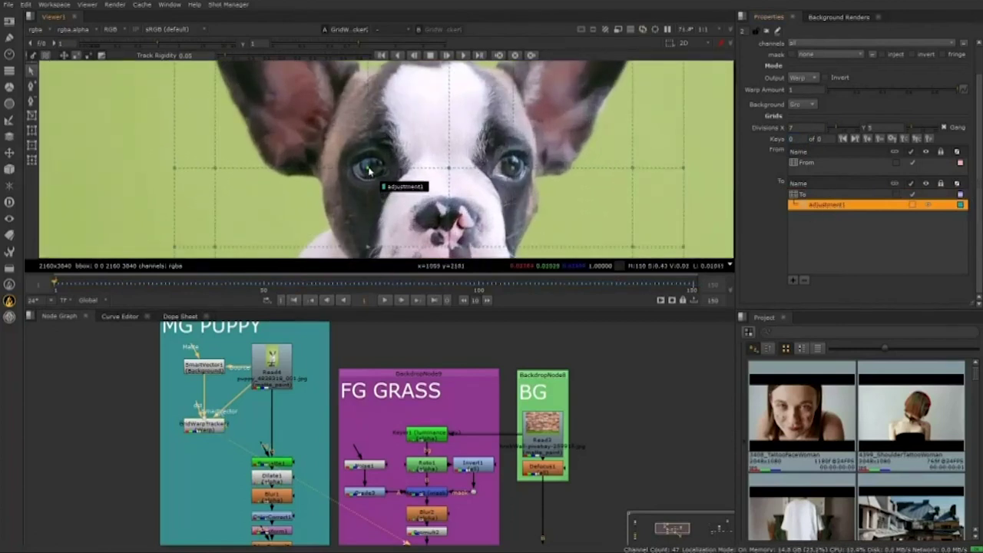
{"action": "mouse_move", "coordinate": [368, 165]}
{"action": "left_mouse_down"}
{"action": "mouse_move", "coordinate": [363, 143]}
{"action": "mouse_move", "coordinate": [376, 160]}
{"action": "mouse_move", "coordinate": [344, 172]}
{"action": "mouse_move", "coordinate": [305, 169]}
{"action": "mouse_move", "coordinate": [366, 172]}
{"action": "left_mouse_up"}
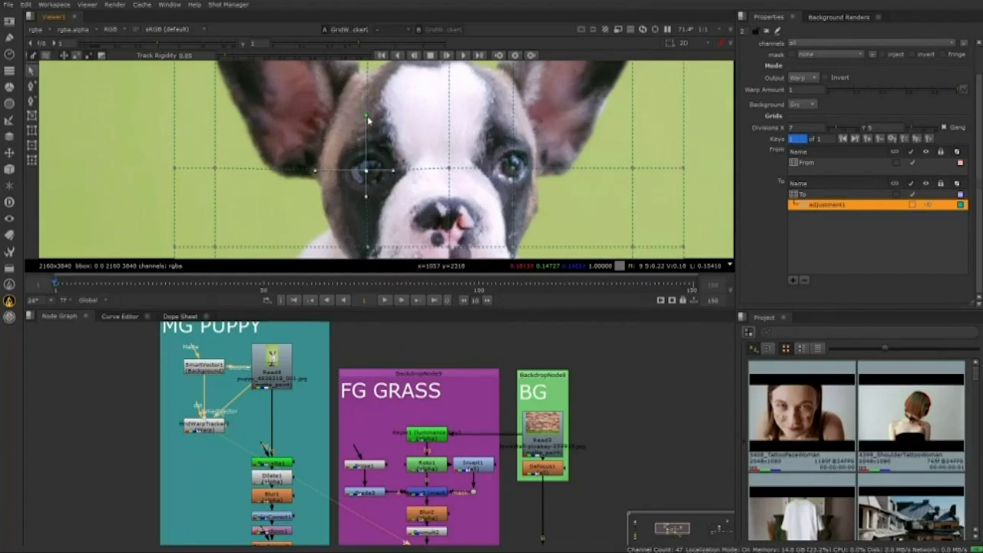
{"action": "left_click_drag", "start_coordinate": [367, 117], "coordinate": [369, 86]}
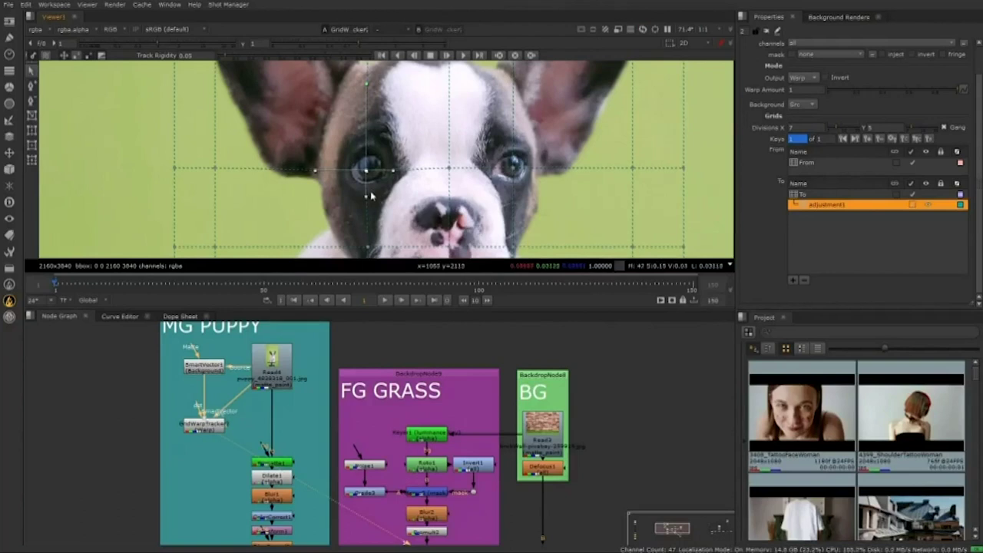
{"action": "left_click_drag", "start_coordinate": [368, 195], "coordinate": [366, 222]}
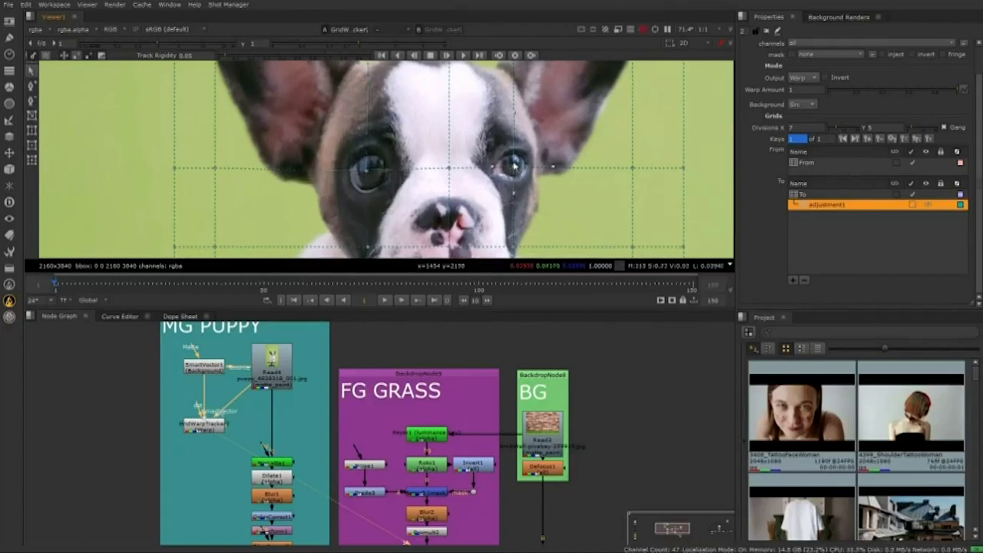
Pull adjustment1's handles outward around the puppy's ears and lower the one at its mouth, leaving no points selected.
{"action": "scroll", "coordinate": [452, 250], "scroll_direction": "down", "scroll_amount": 3}
{"action": "left_click_drag", "start_coordinate": [313, 108], "coordinate": [298, 96]}
{"action": "left_click_drag", "start_coordinate": [557, 107], "coordinate": [574, 95]}
{"action": "left_click_drag", "start_coordinate": [557, 171], "coordinate": [599, 200]}
{"action": "left_click_drag", "start_coordinate": [312, 171], "coordinate": [292, 198]}
{"action": "scroll", "coordinate": [451, 231], "scroll_direction": "up", "scroll_amount": 2}
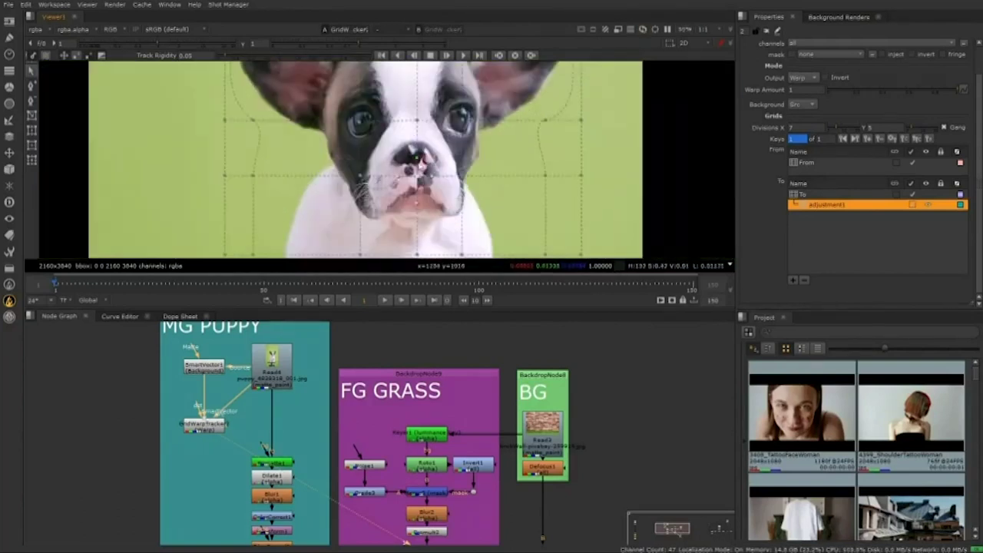
{"action": "left_click_drag", "start_coordinate": [417, 201], "coordinate": [417, 225]}
{"action": "left_click", "coordinate": [632, 158]}
{"action": "scroll", "coordinate": [632, 158], "scroll_direction": "down", "scroll_amount": 3}
{"action": "left_click_drag", "start_coordinate": [632, 159], "coordinate": [526, 184]}
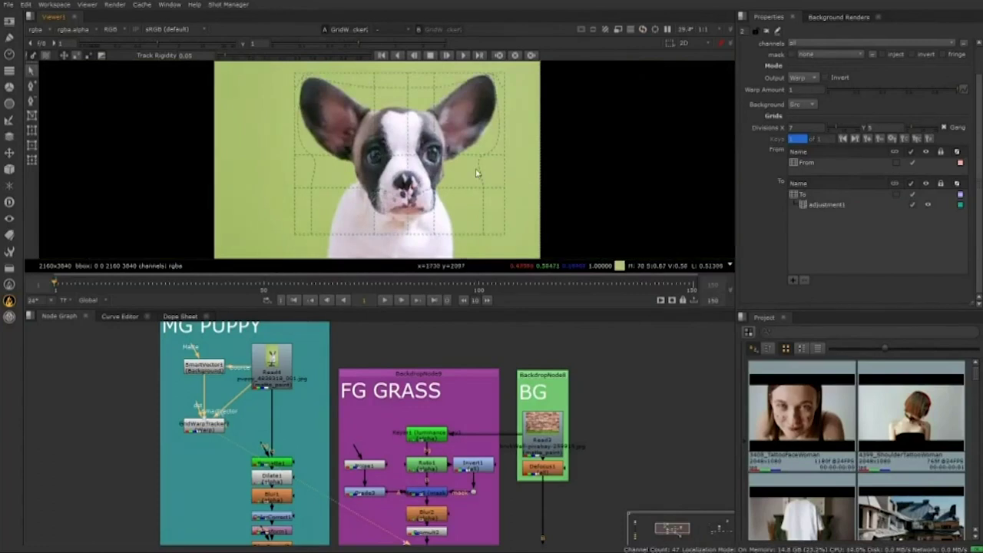
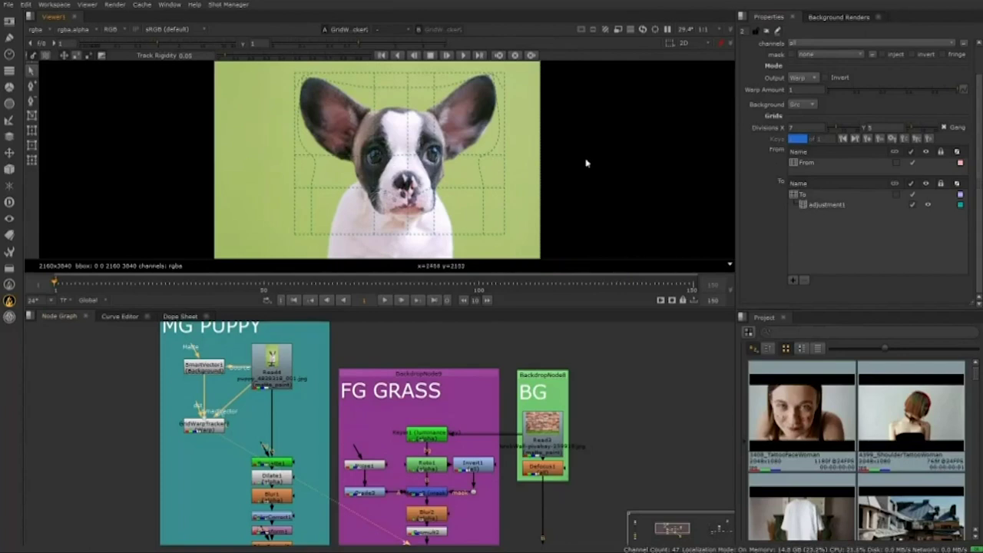
Hide the adjustment1 grid overlay and play the warped puppy footage.
{"action": "left_click", "coordinate": [929, 205]}
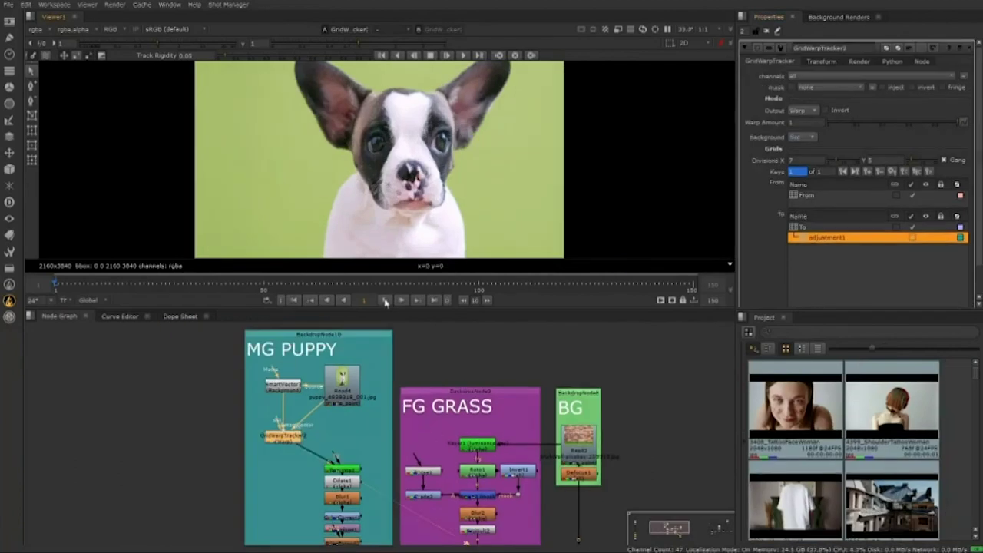
{"action": "left_click", "coordinate": [386, 301]}
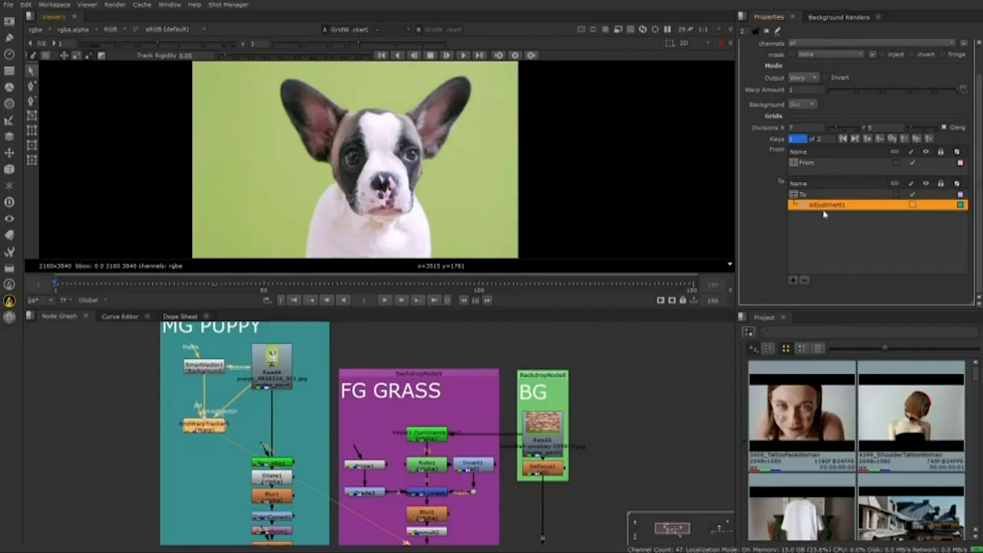
Try widening the puppy's face with a second adjustment grid under adjustment1, and remove that grid.
{"action": "left_click", "coordinate": [794, 281]}
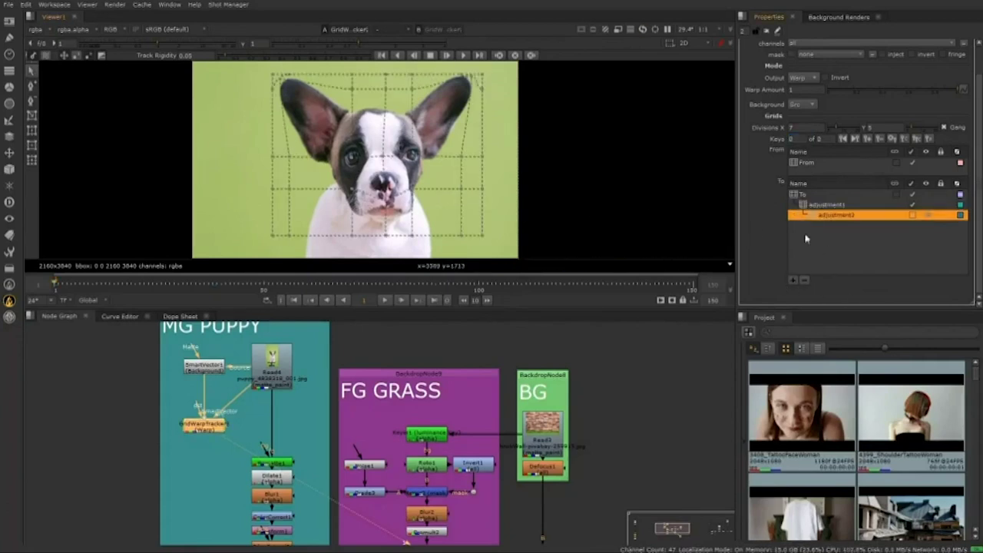
{"action": "scroll", "coordinate": [366, 177], "scroll_direction": "up", "scroll_amount": 2}
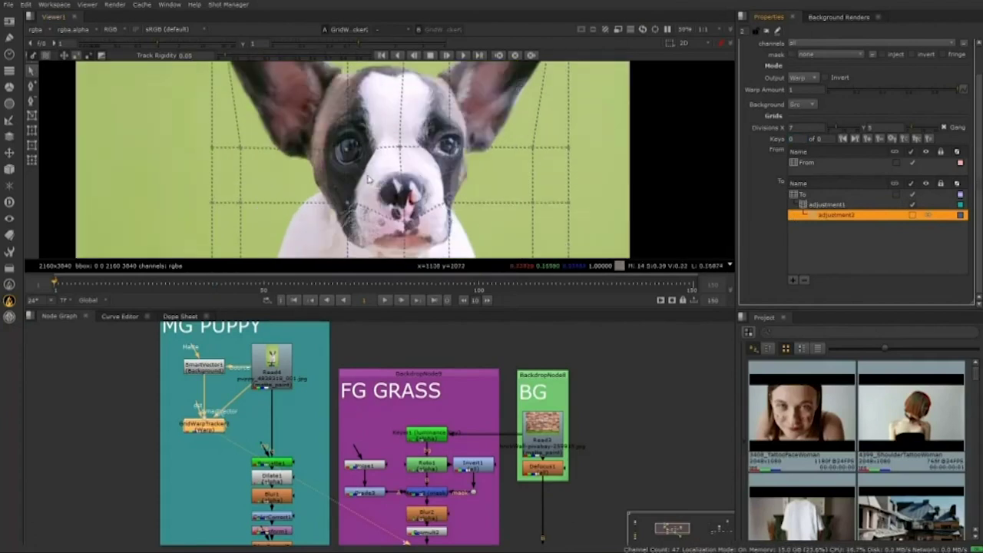
{"action": "scroll", "coordinate": [406, 163], "scroll_direction": "down", "scroll_amount": 3}
{"action": "scroll", "coordinate": [461, 211], "scroll_direction": "up", "scroll_amount": 1}
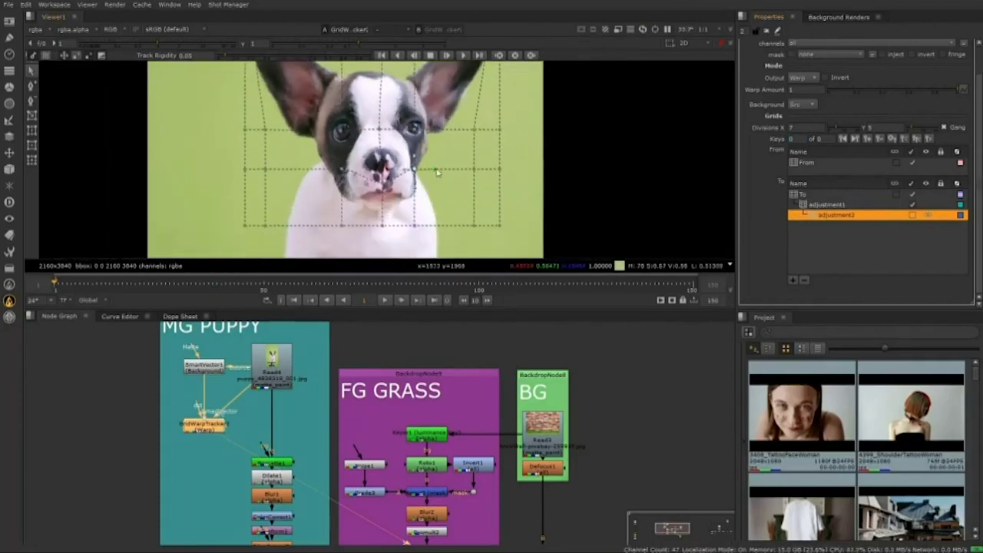
{"action": "left_click_drag", "start_coordinate": [435, 171], "coordinate": [460, 170]}
{"action": "left_click", "coordinate": [342, 169]}
{"action": "left_click_drag", "start_coordinate": [317, 169], "coordinate": [286, 170]}
{"action": "scroll", "coordinate": [480, 169], "scroll_direction": "down", "scroll_amount": 3}
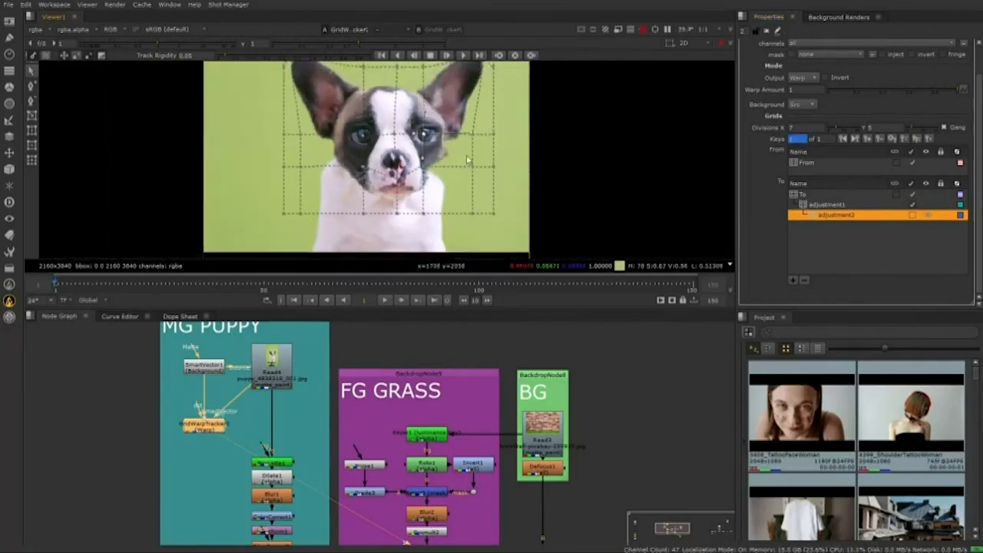
{"action": "left_click", "coordinate": [912, 216]}
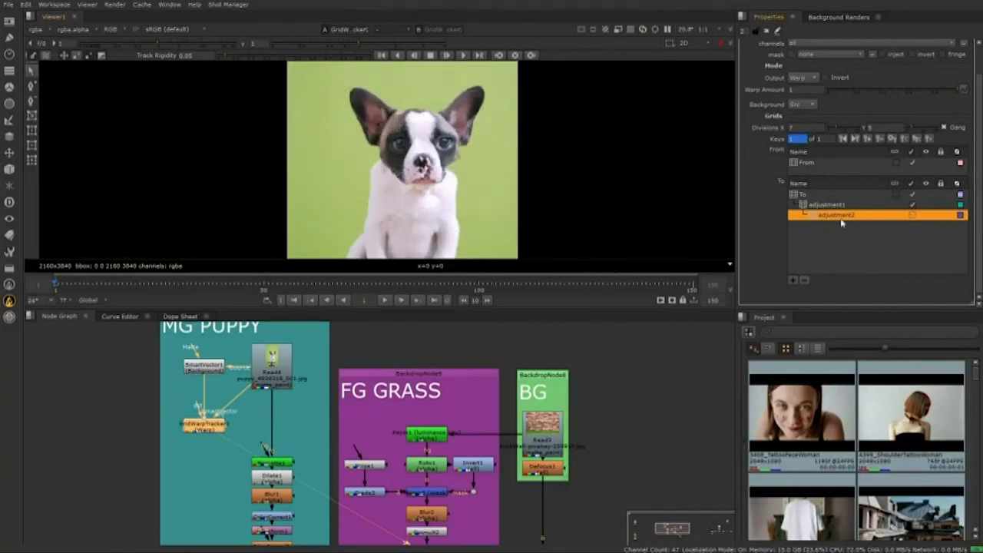
{"action": "left_click", "coordinate": [805, 282]}
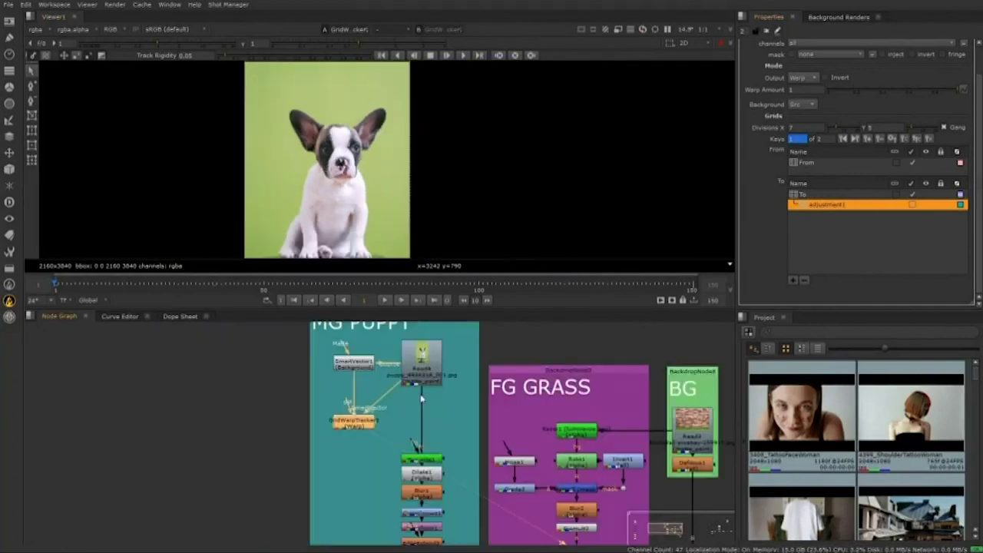
Feed the GridWarpTracker output into the MG PUPPY branch instead of the Read, and play the composite from the final Merge.
{"action": "left_click_drag", "start_coordinate": [422, 401], "coordinate": [359, 432]}
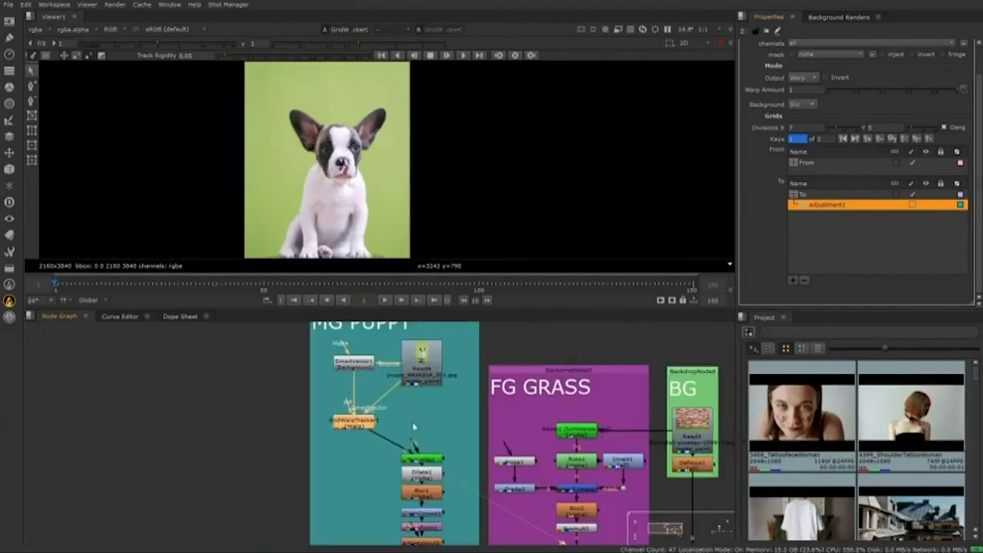
{"action": "left_click_drag", "start_coordinate": [642, 432], "coordinate": [522, 384]}
{"action": "left_click", "coordinate": [585, 509]}
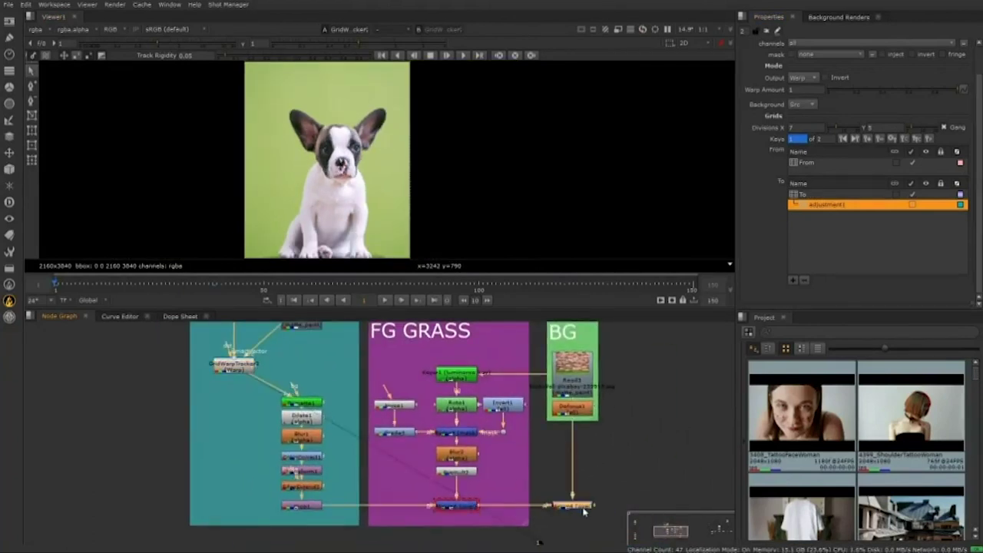
{"action": "key", "text": "1"}
{"action": "scroll", "coordinate": [326, 180], "scroll_direction": "up", "scroll_amount": 5}
{"action": "left_click", "coordinate": [388, 302]}
{"action": "left_click", "coordinate": [386, 300]}
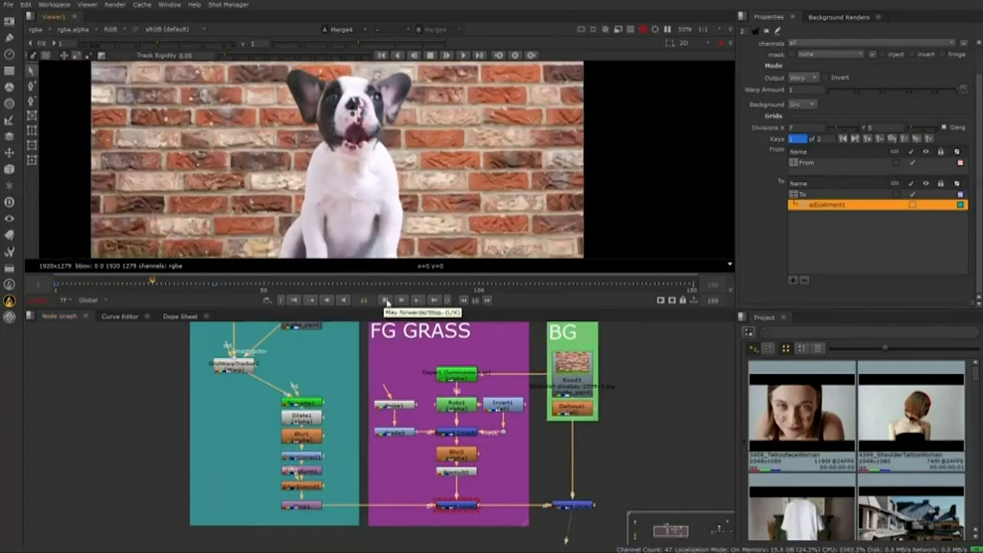
{"action": "left_click", "coordinate": [388, 302]}
{"action": "left_click", "coordinate": [246, 361]}
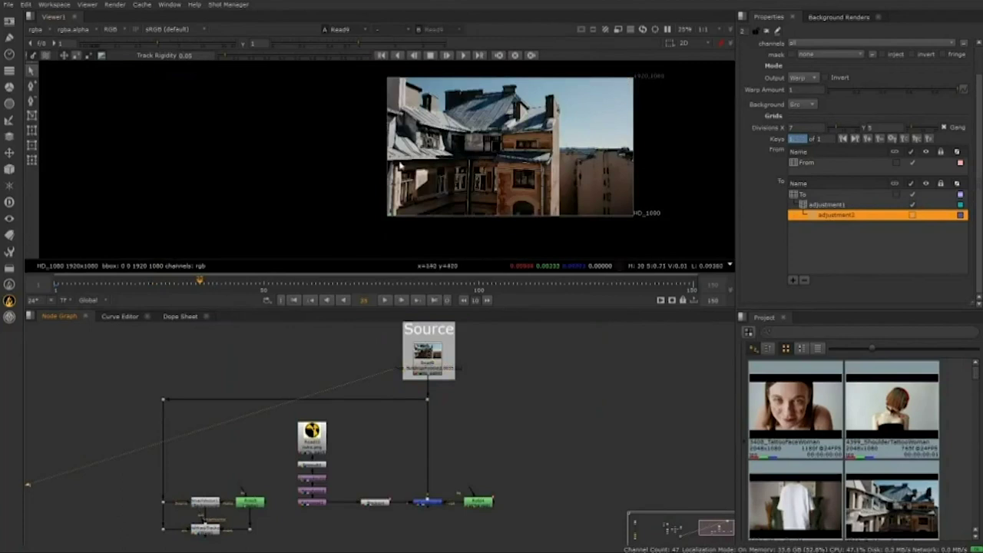
Examine the building footage, then view the Nuke logo Read and the Reformat output that places the logo in frame.
{"action": "scroll", "coordinate": [452, 186], "scroll_direction": "up", "scroll_amount": 2}
{"action": "left_click_drag", "start_coordinate": [493, 176], "coordinate": [356, 170]}
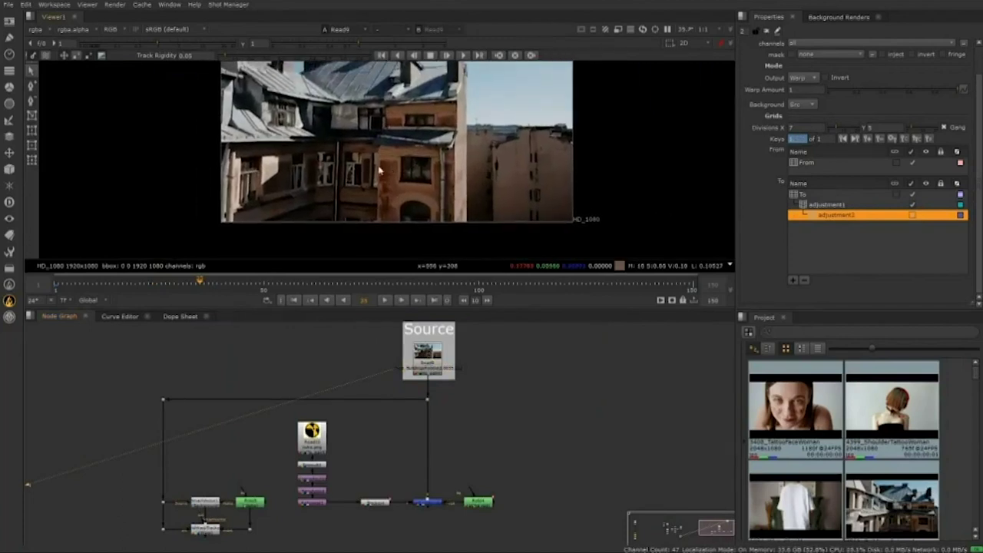
{"action": "scroll", "coordinate": [407, 175], "scroll_direction": "up", "scroll_amount": 1}
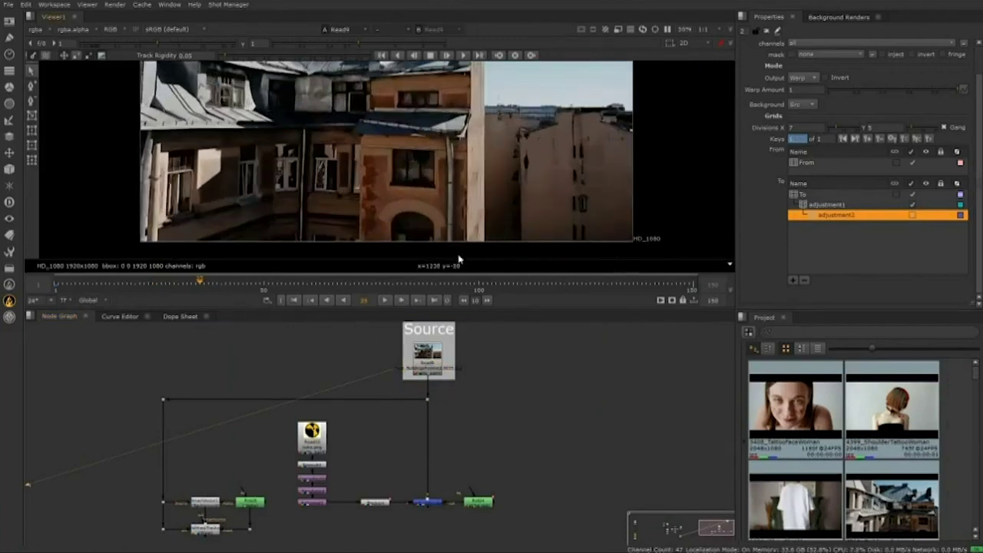
{"action": "left_click", "coordinate": [431, 504]}
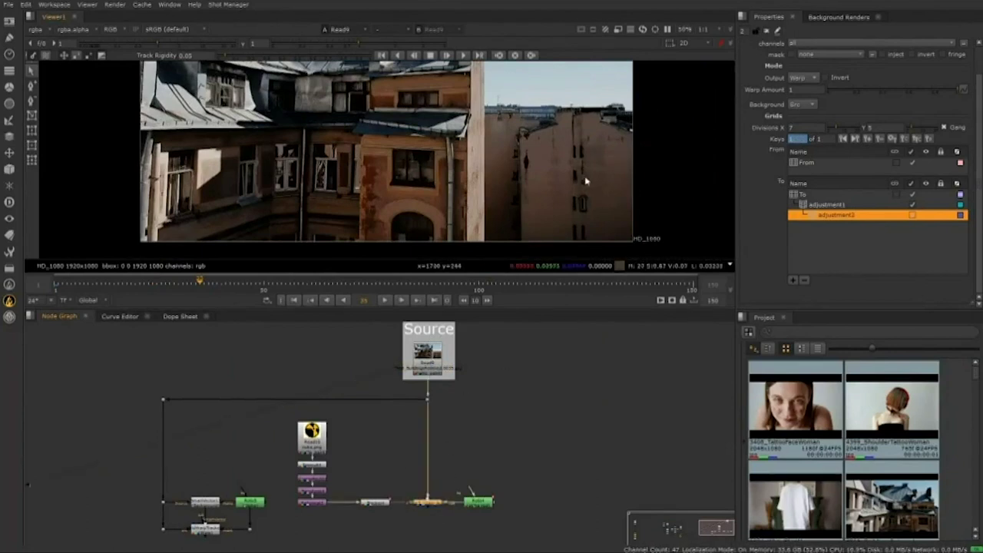
{"action": "left_click", "coordinate": [312, 436]}
{"action": "key", "text": "1"}
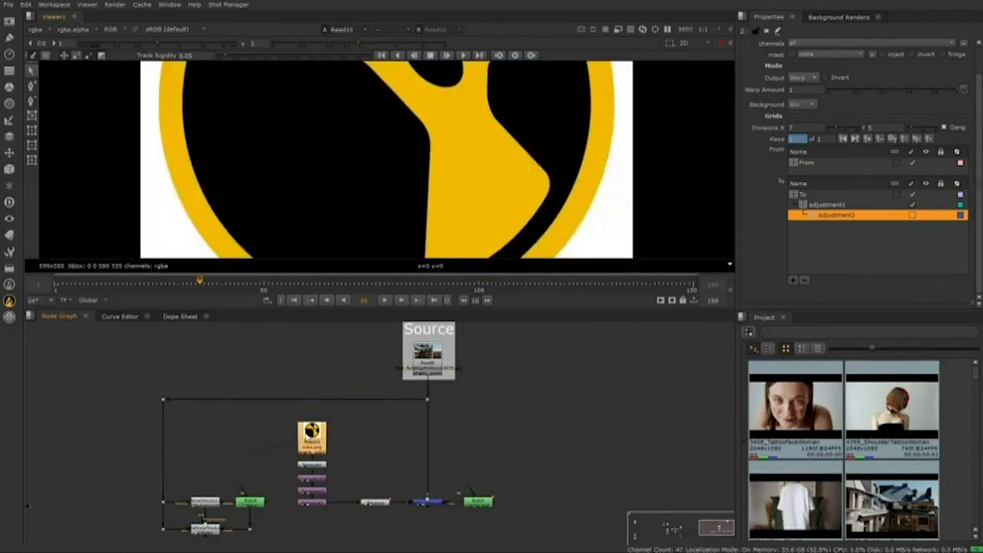
{"action": "left_click", "coordinate": [312, 503]}
{"action": "key", "text": "1"}
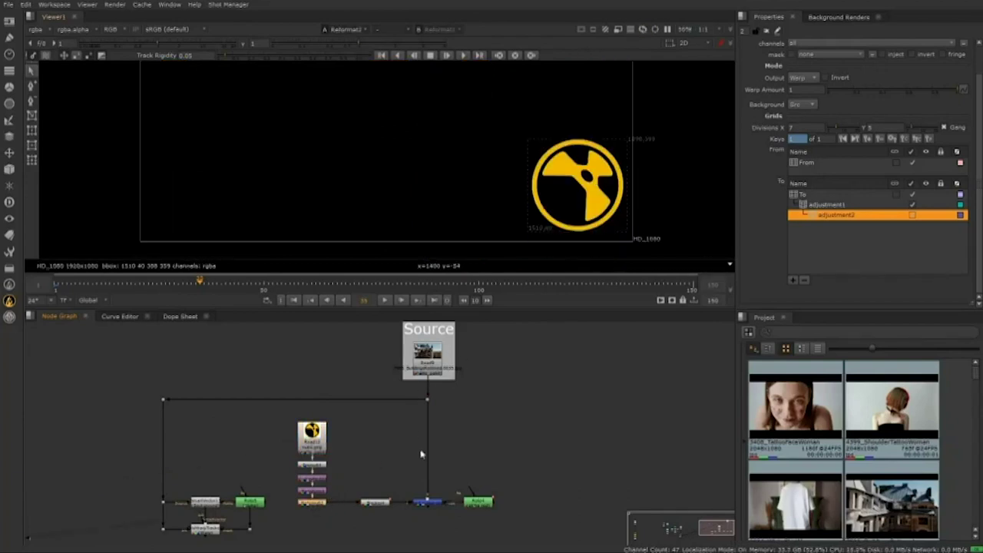
View the Merge of the logo over the building wall and open its properties.
{"action": "scroll", "coordinate": [340, 500], "scroll_direction": "down", "scroll_amount": 1}
{"action": "scroll", "coordinate": [331, 493], "scroll_direction": "up", "scroll_amount": 2}
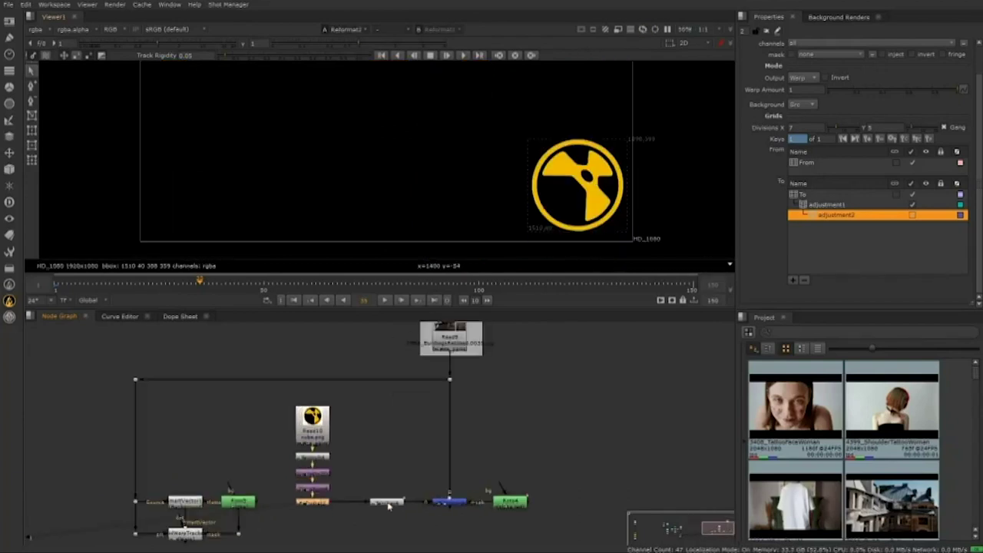
{"action": "left_click", "coordinate": [439, 504]}
{"action": "key", "text": "1"}
{"action": "double_click", "coordinate": [454, 504]}
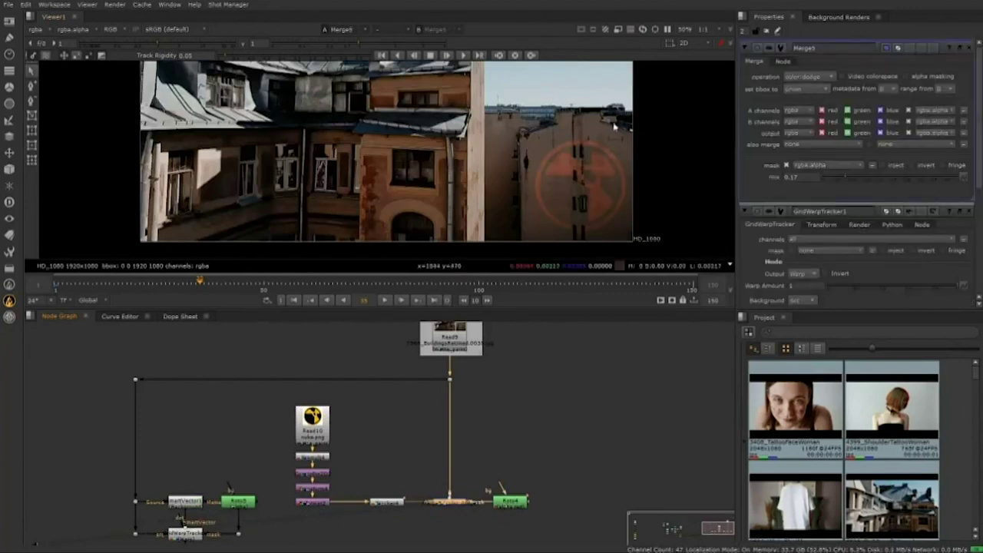
{"action": "left_click_drag", "start_coordinate": [409, 508], "coordinate": [455, 464]}
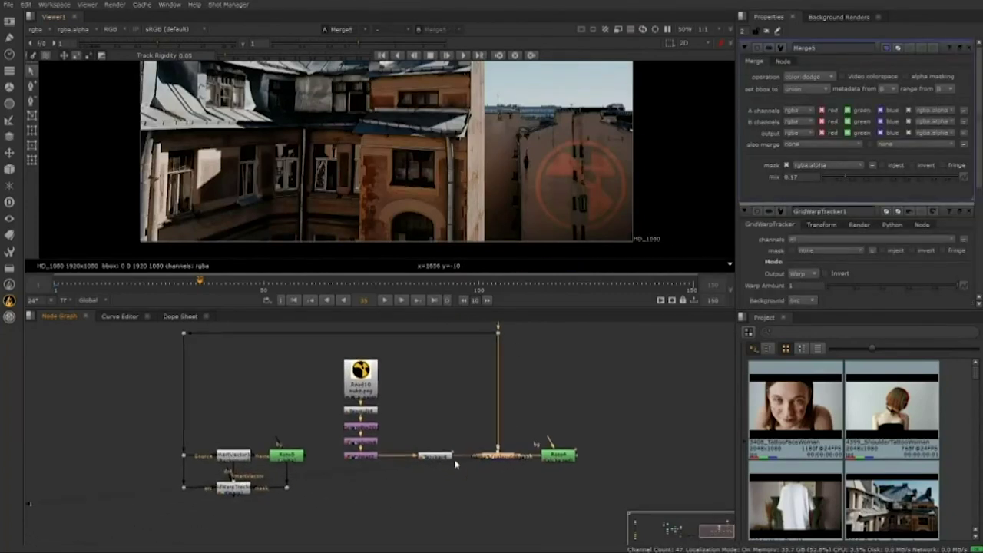
Open the properties of the SmartVector node in the building setup.
{"action": "left_click", "coordinate": [446, 457]}
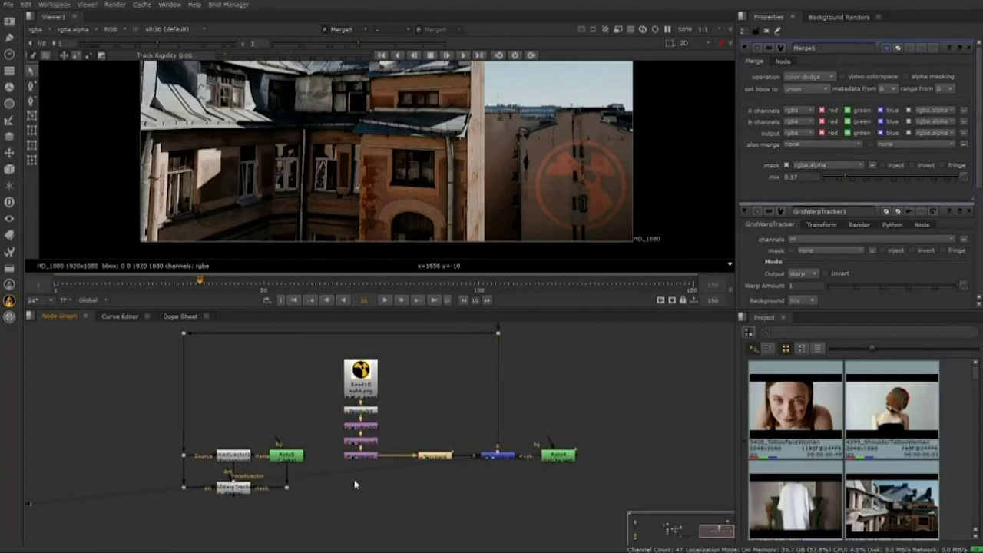
{"action": "left_click_drag", "start_coordinate": [354, 484], "coordinate": [367, 516]}
{"action": "left_click", "coordinate": [250, 494]}
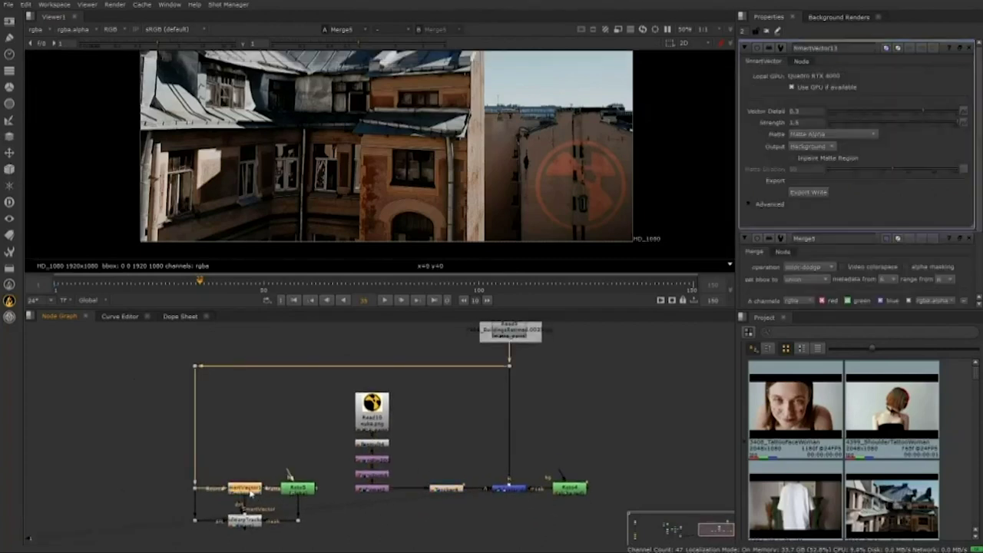
View the outputs of the building setup's SmartVector, GridWarpTracker and Roto nodes in turn.
{"action": "key", "text": "1"}
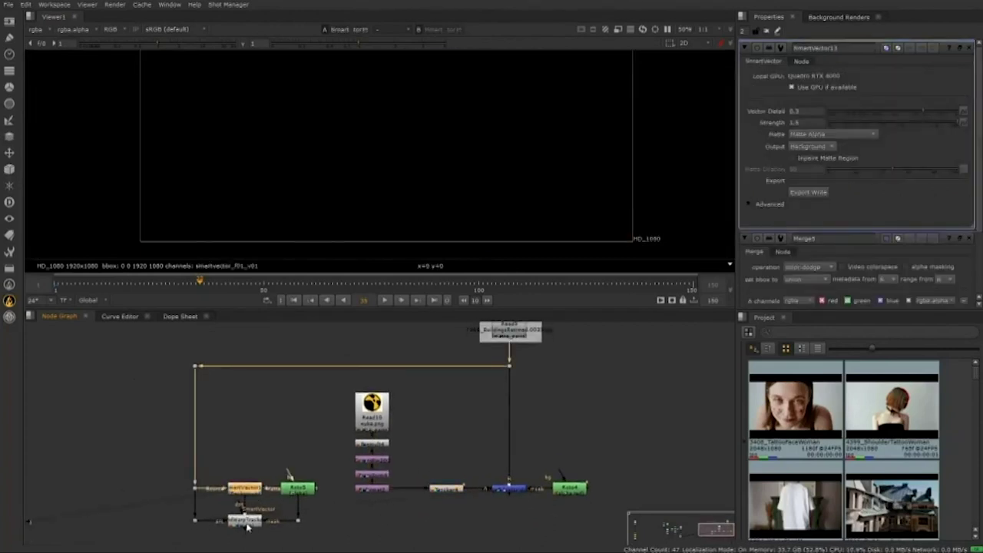
{"action": "left_click", "coordinate": [245, 522]}
{"action": "key", "text": "1"}
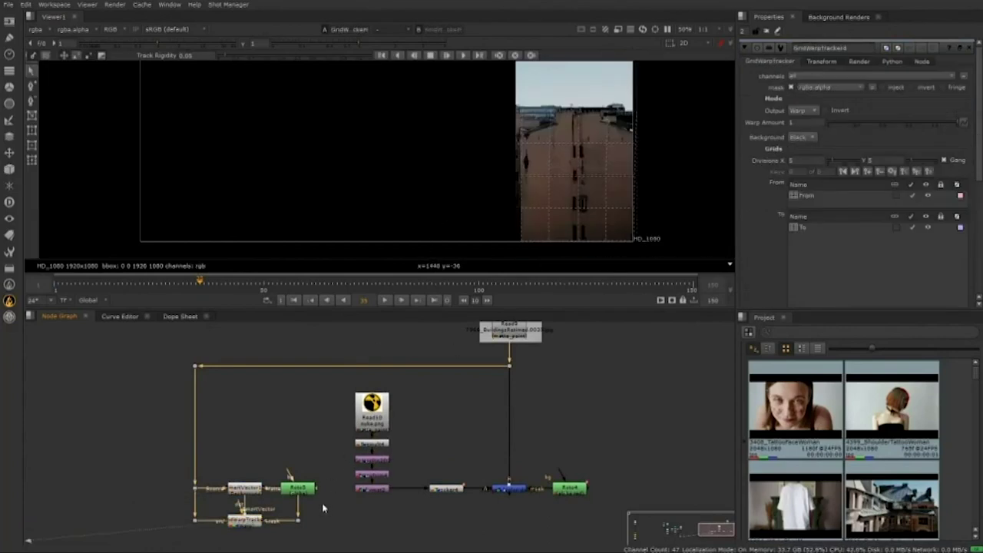
{"action": "left_click", "coordinate": [299, 488]}
{"action": "key", "text": "1"}
{"action": "scroll", "coordinate": [496, 132], "scroll_direction": "down", "scroll_amount": 4}
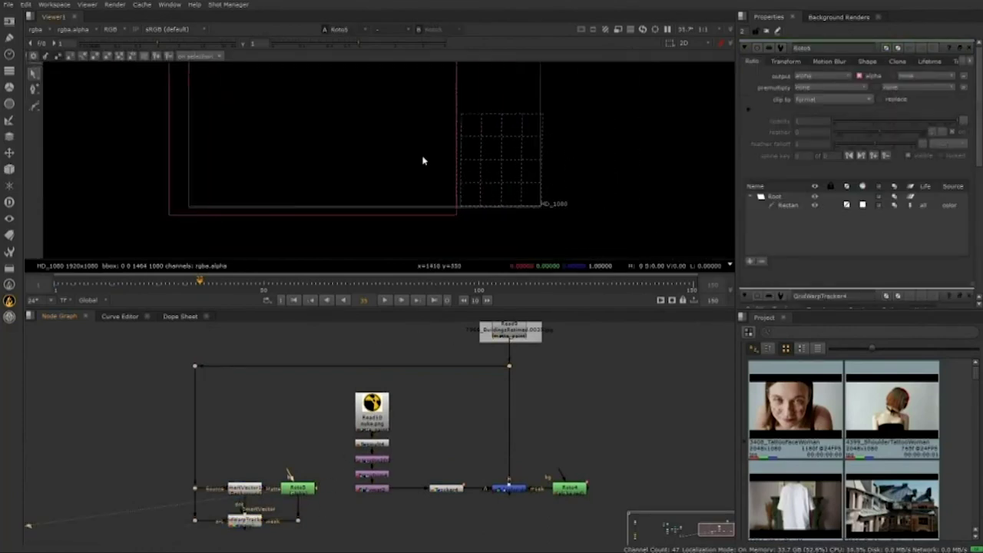
Open the properties of the GridWarpTracker in the building setup and view its warped output.
{"action": "scroll", "coordinate": [321, 442], "scroll_direction": "up", "scroll_amount": 5}
{"action": "left_click", "coordinate": [247, 375]}
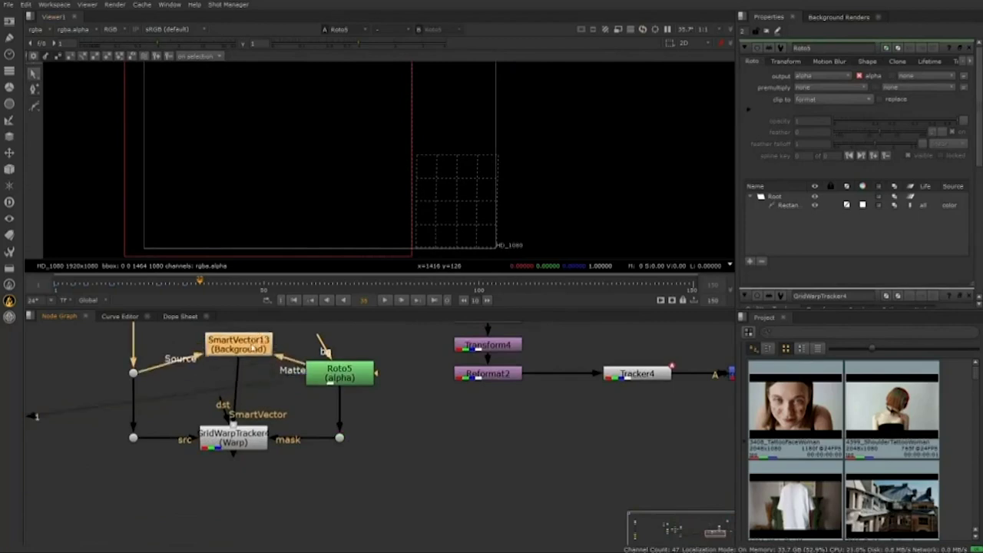
{"action": "left_click", "coordinate": [253, 438]}
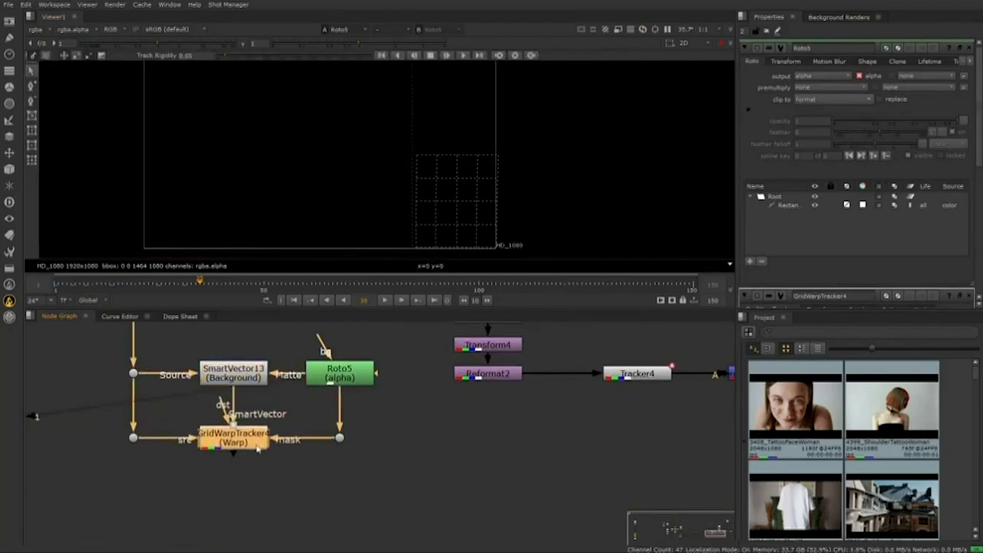
{"action": "double_click", "coordinate": [259, 446]}
{"action": "key", "text": "1"}
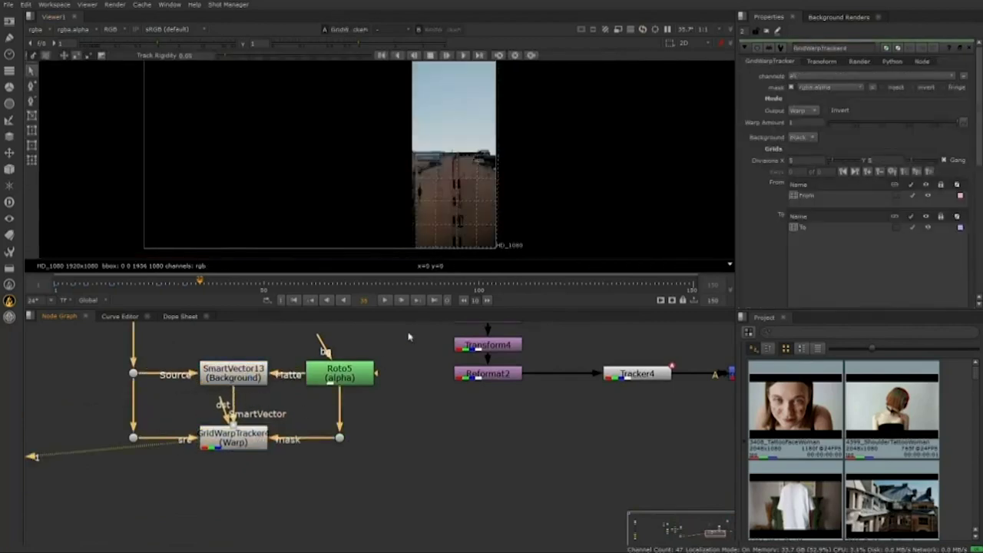
{"action": "scroll", "coordinate": [459, 178], "scroll_direction": "up", "scroll_amount": 2}
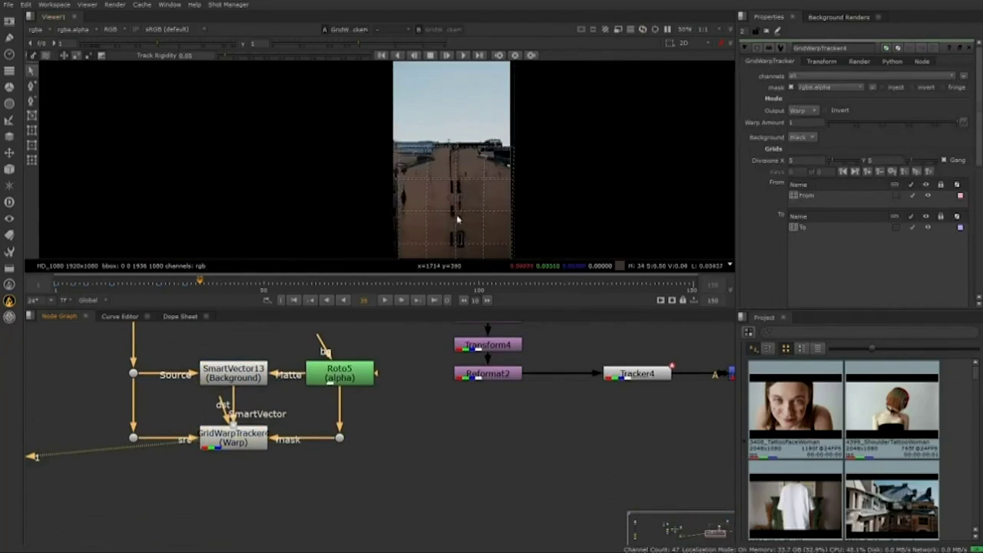
Play the GridWarpTracker result from the first frame to check the grid's motion, and return to the start.
{"action": "left_click", "coordinate": [295, 301]}
{"action": "scroll", "coordinate": [528, 201], "scroll_direction": "up", "scroll_amount": 3}
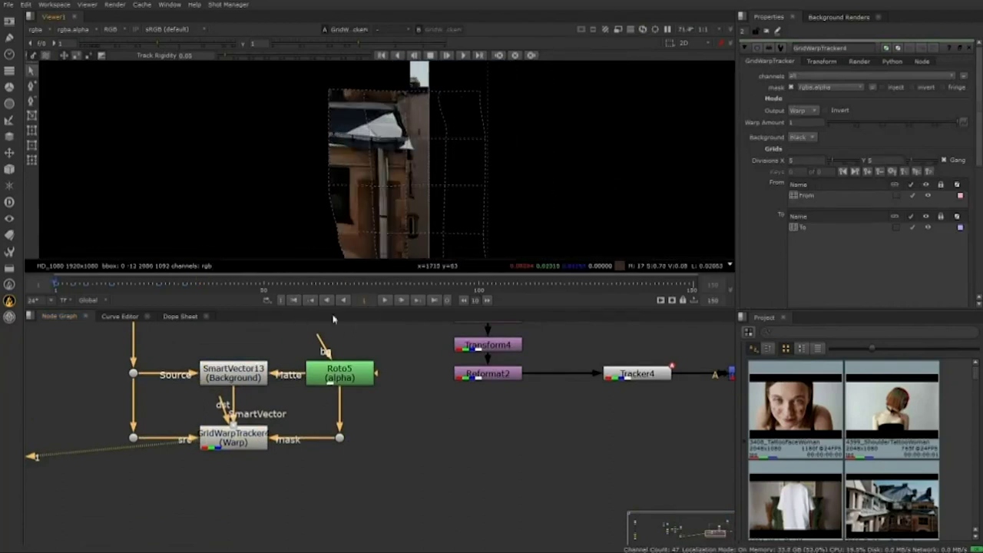
{"action": "left_click", "coordinate": [391, 299]}
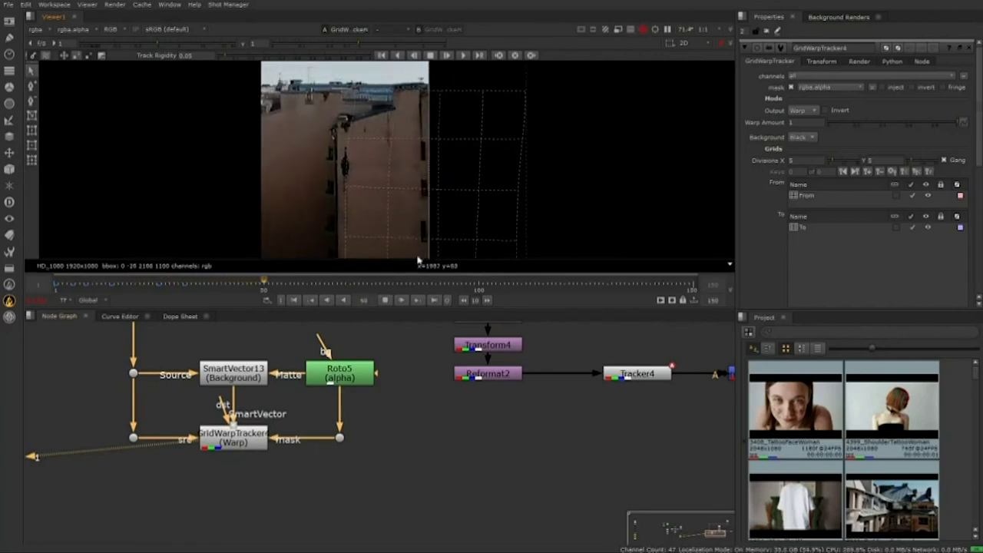
{"action": "left_click", "coordinate": [385, 302]}
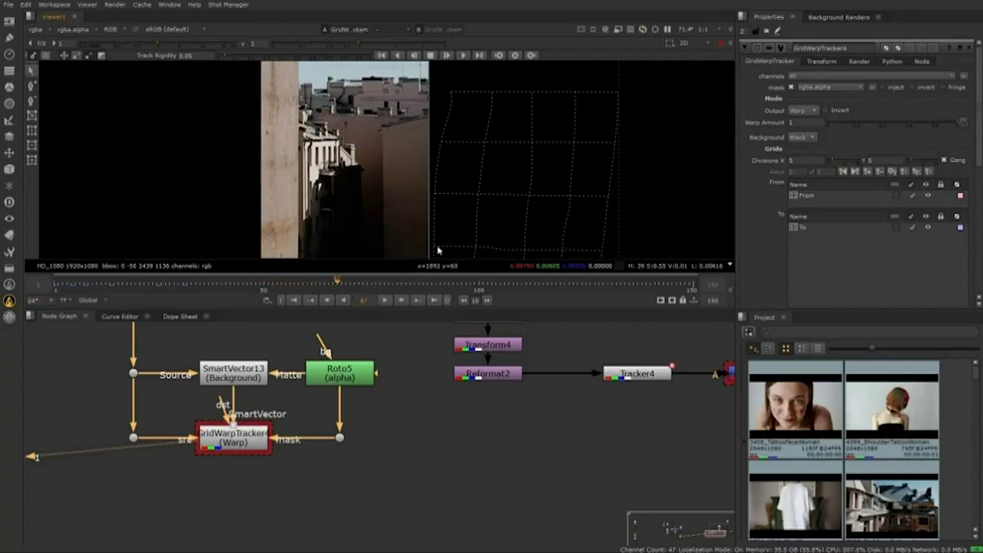
{"action": "left_click", "coordinate": [294, 300]}
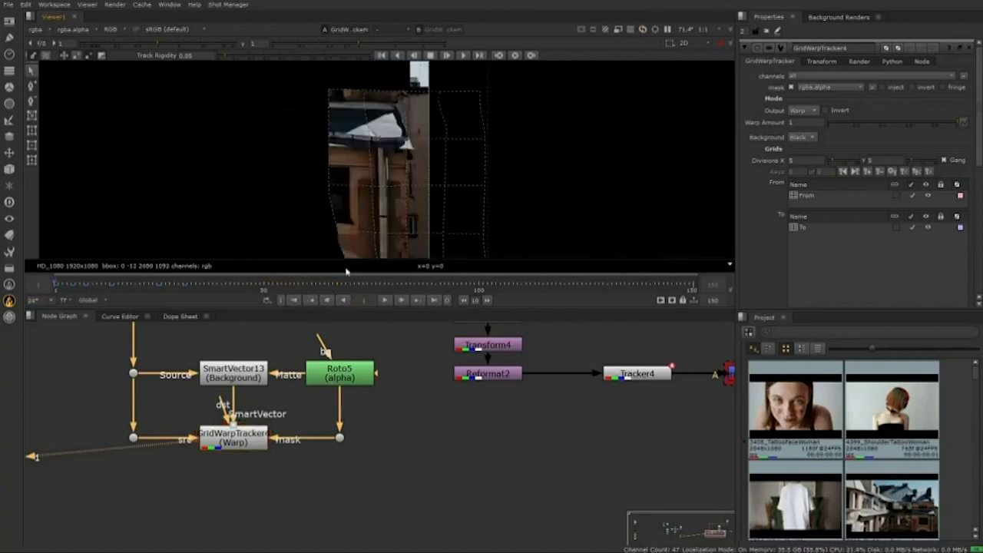
Examine the grid on the building wall around frame 46, and replay the track from the first frame.
{"action": "left_click_drag", "start_coordinate": [197, 289], "coordinate": [246, 287]}
{"action": "left_click_drag", "start_coordinate": [519, 181], "coordinate": [495, 149]}
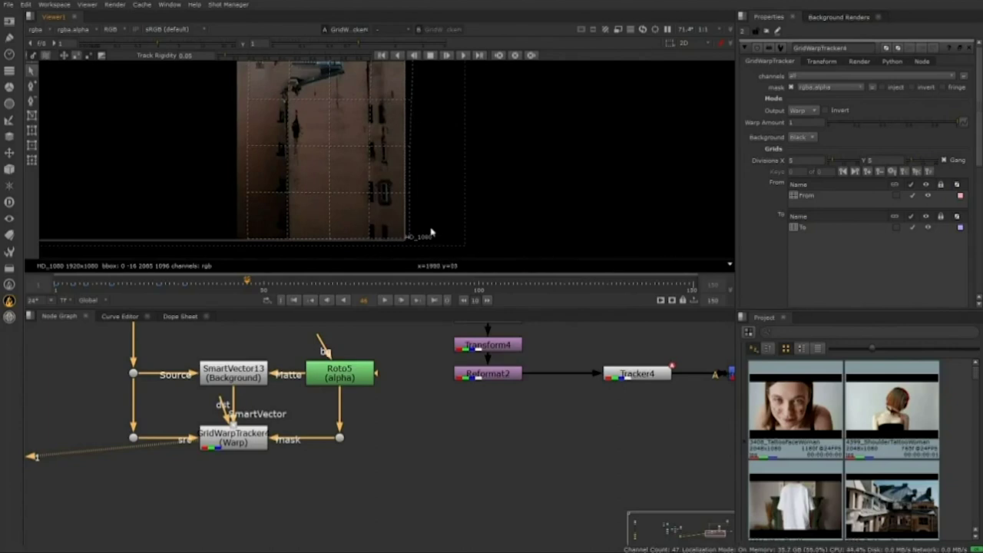
{"action": "left_click_drag", "start_coordinate": [421, 179], "coordinate": [338, 208]}
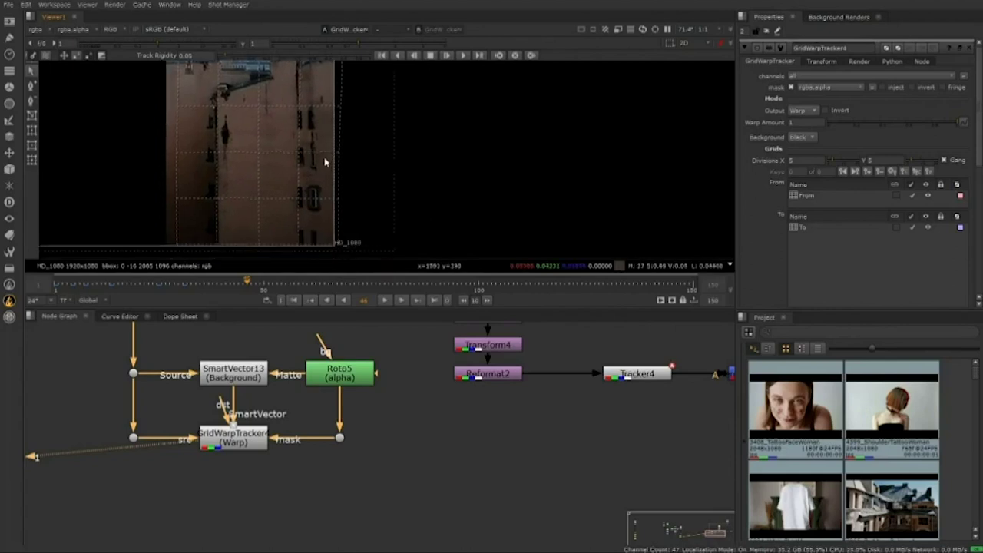
{"action": "left_click", "coordinate": [385, 301]}
{"action": "left_click", "coordinate": [387, 302]}
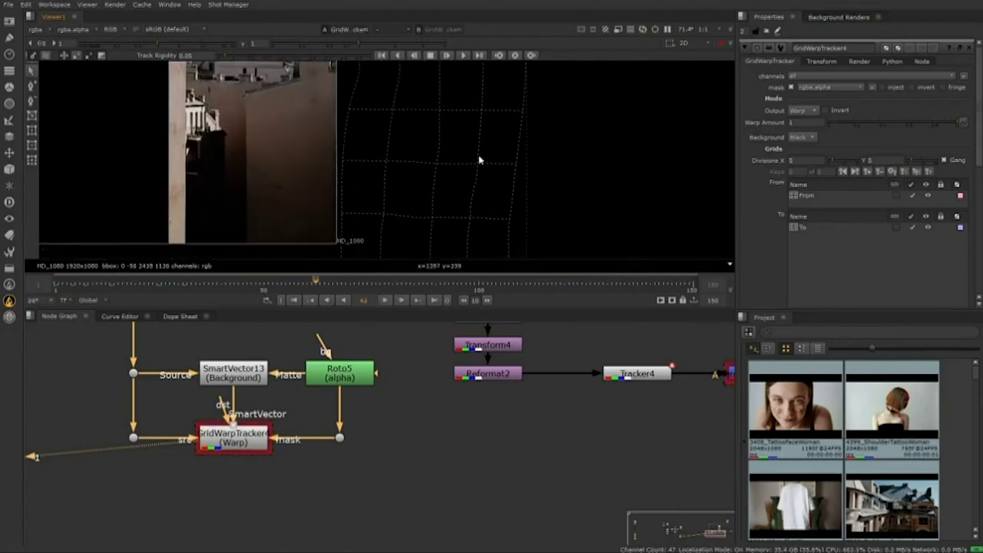
{"action": "left_click", "coordinate": [295, 301]}
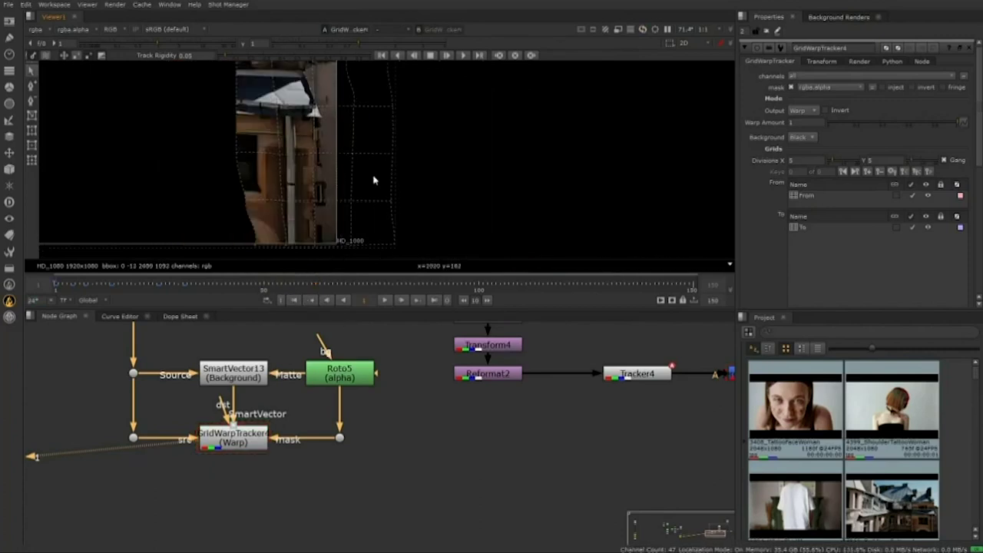
{"action": "left_click", "coordinate": [384, 302]}
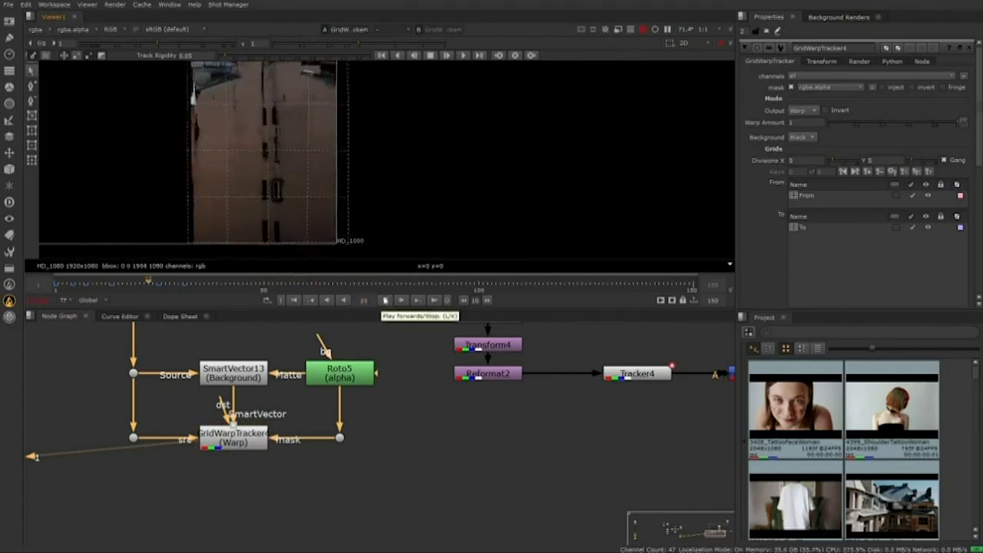
Select the column of To grid points running along the wall's windows at frame 43.
{"action": "left_click", "coordinate": [294, 112]}
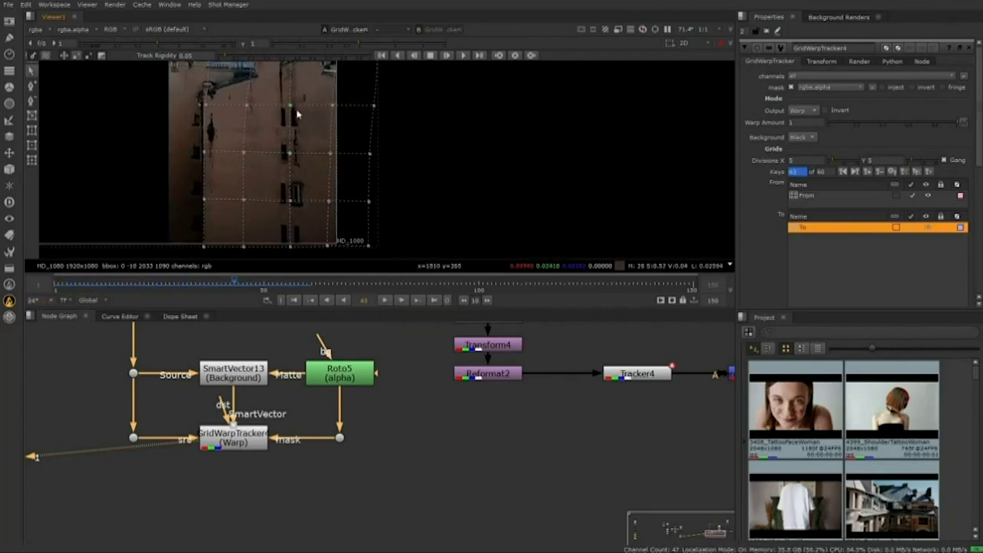
{"action": "left_click_drag", "start_coordinate": [308, 89], "coordinate": [277, 210]}
{"action": "scroll", "coordinate": [278, 210], "scroll_direction": "up", "scroll_amount": 4}
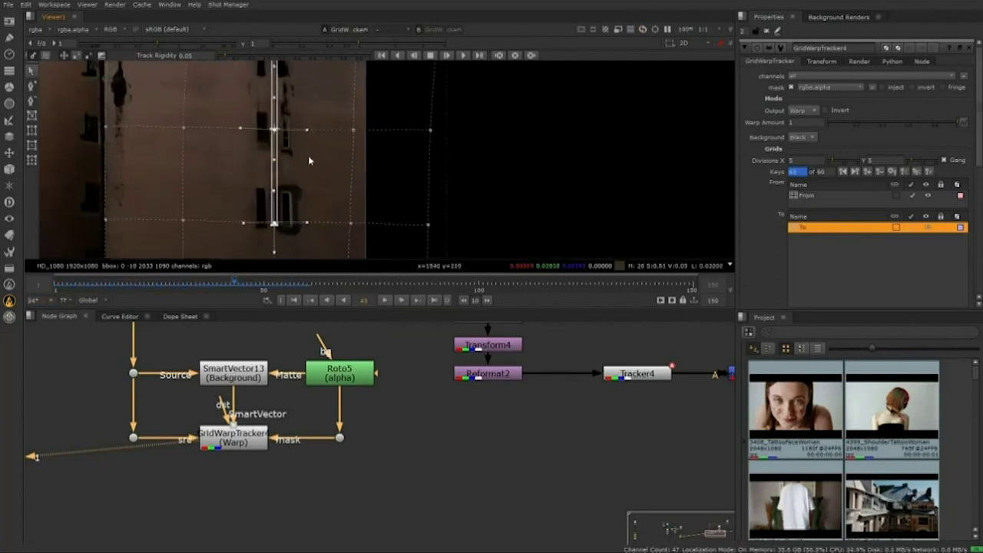
Export the selected grid points as a match-move Transform with reference frame 43, and delete the exported node.
{"action": "right_click", "coordinate": [275, 224]}
{"action": "mouse_move", "coordinate": [323, 358]}
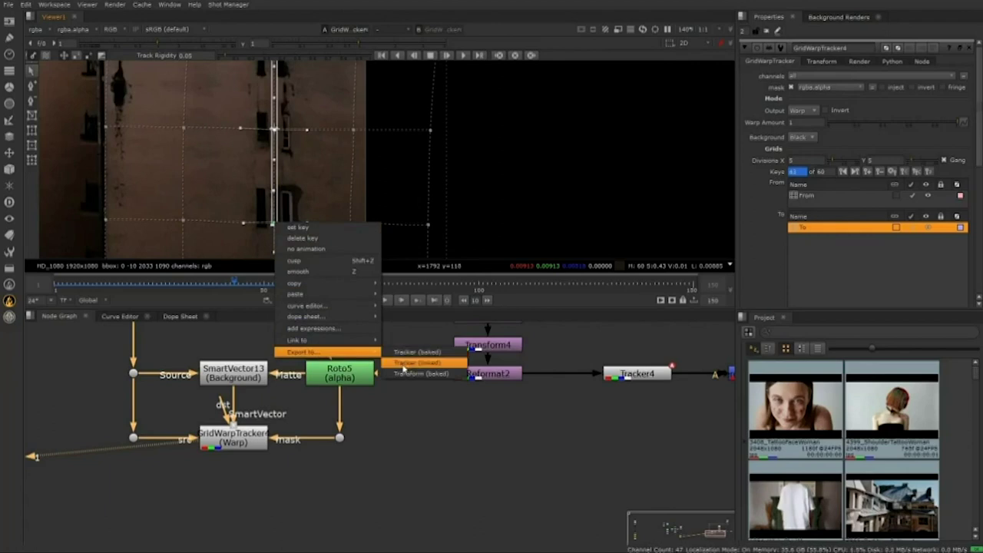
{"action": "left_click", "coordinate": [404, 370]}
{"action": "right_click", "coordinate": [407, 376]}
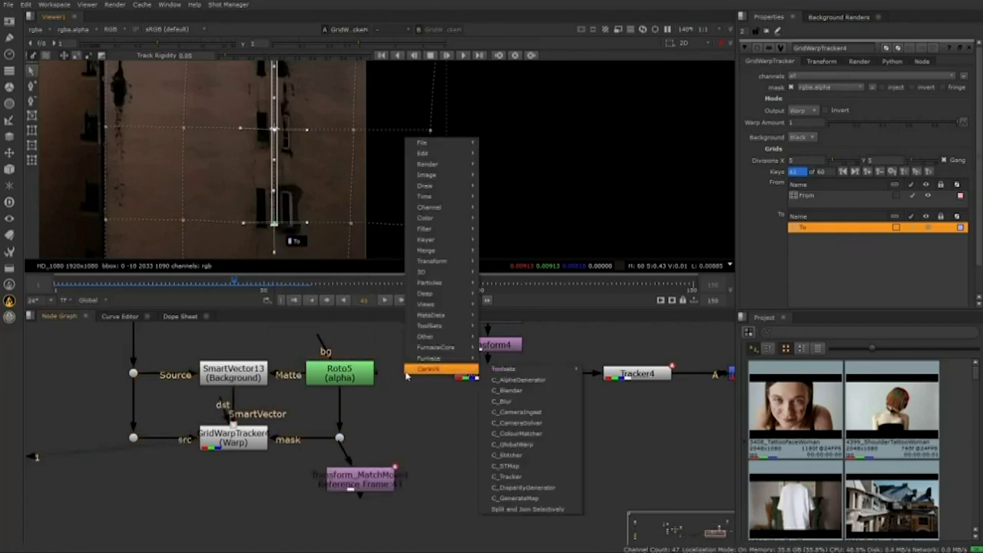
{"action": "left_click", "coordinate": [411, 471]}
{"action": "left_click", "coordinate": [373, 473]}
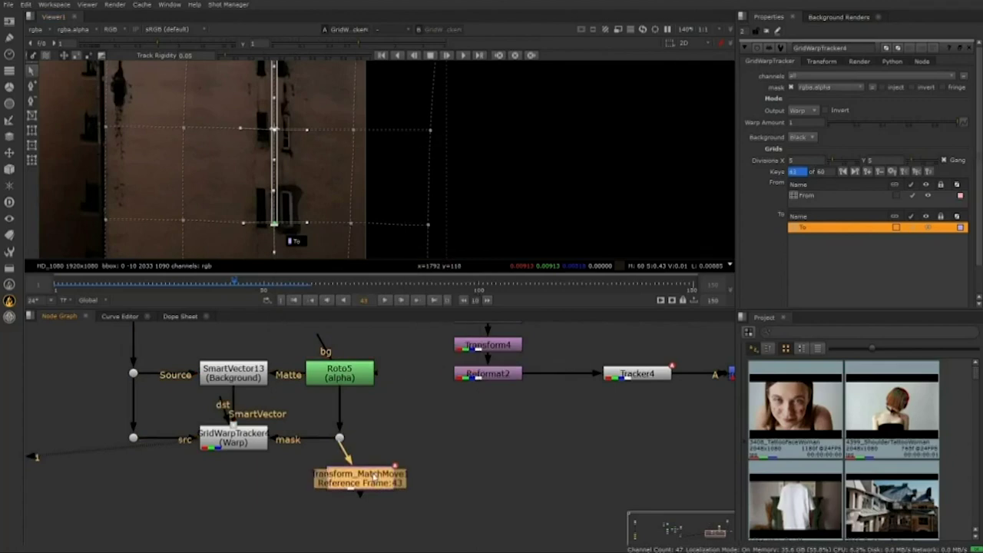
{"action": "key", "text": "Delete"}
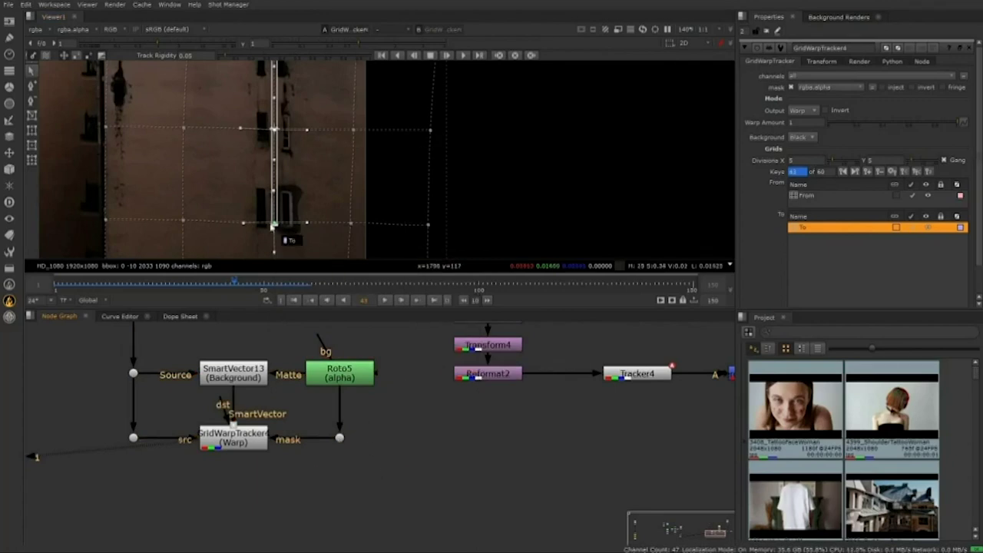
Export the selected grid points to a Tracker node, place it below the logo branch, and delete it.
{"action": "right_click", "coordinate": [274, 224]}
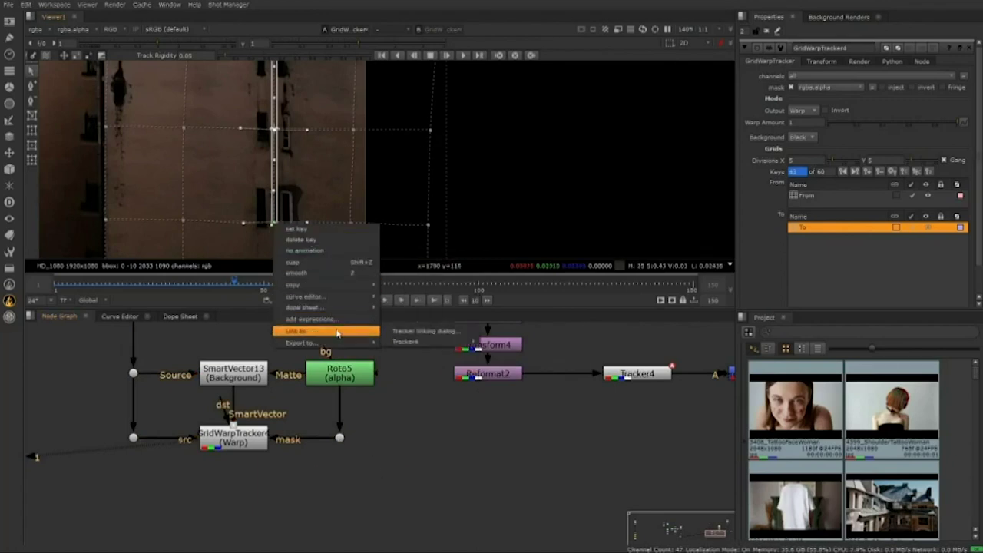
{"action": "mouse_move", "coordinate": [322, 343]}
{"action": "left_click", "coordinate": [408, 353]}
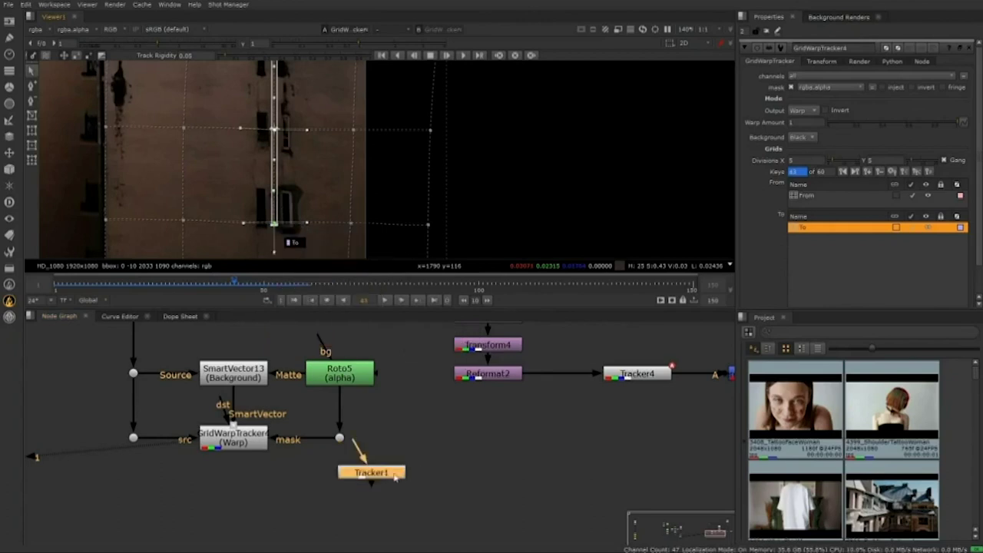
{"action": "left_click_drag", "start_coordinate": [374, 474], "coordinate": [554, 480]}
{"action": "scroll", "coordinate": [561, 412], "scroll_direction": "down", "scroll_amount": 3}
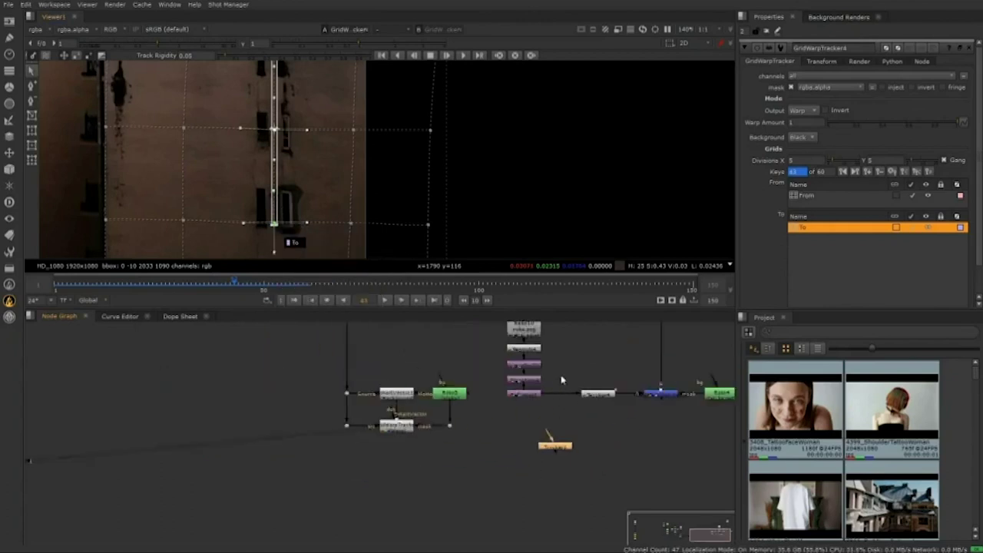
{"action": "left_click_drag", "start_coordinate": [561, 379], "coordinate": [434, 446]}
{"action": "scroll", "coordinate": [455, 396], "scroll_direction": "down", "scroll_amount": 2}
{"action": "scroll", "coordinate": [453, 480], "scroll_direction": "up", "scroll_amount": 2}
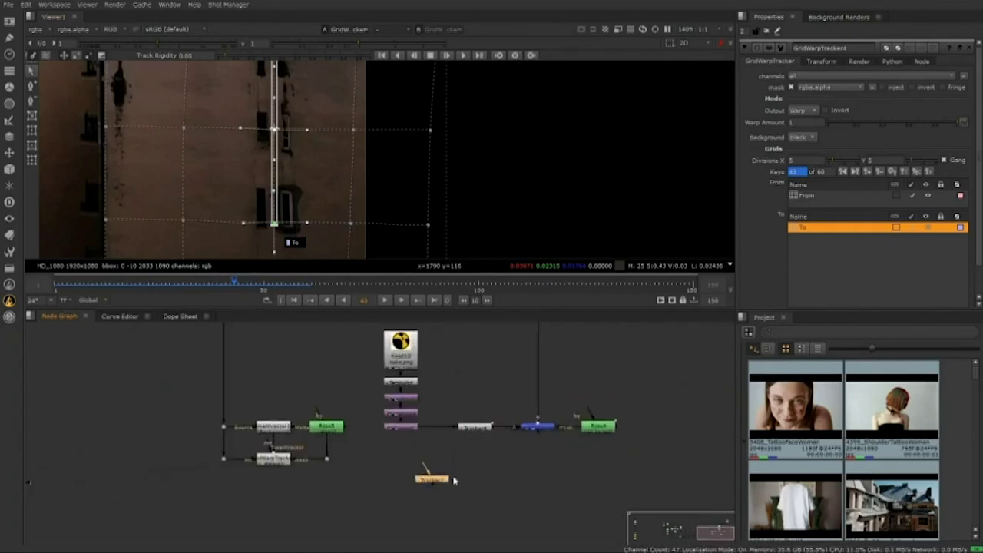
{"action": "key", "text": "Delete"}
View the Merge of the logo over the building, close all open properties, play the composite, and select its Tracker.
{"action": "scroll", "coordinate": [507, 215], "scroll_direction": "down", "scroll_amount": 5}
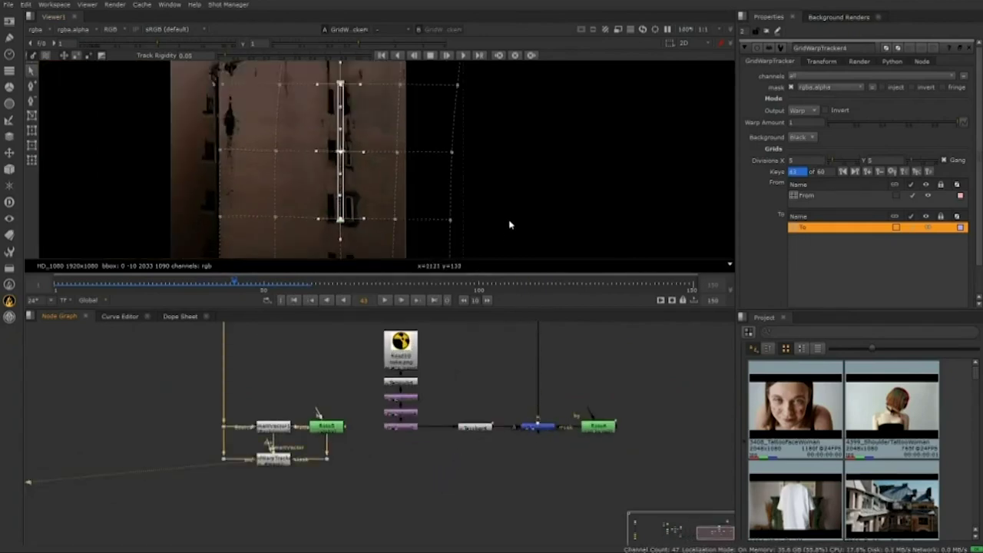
{"action": "key", "text": "1"}
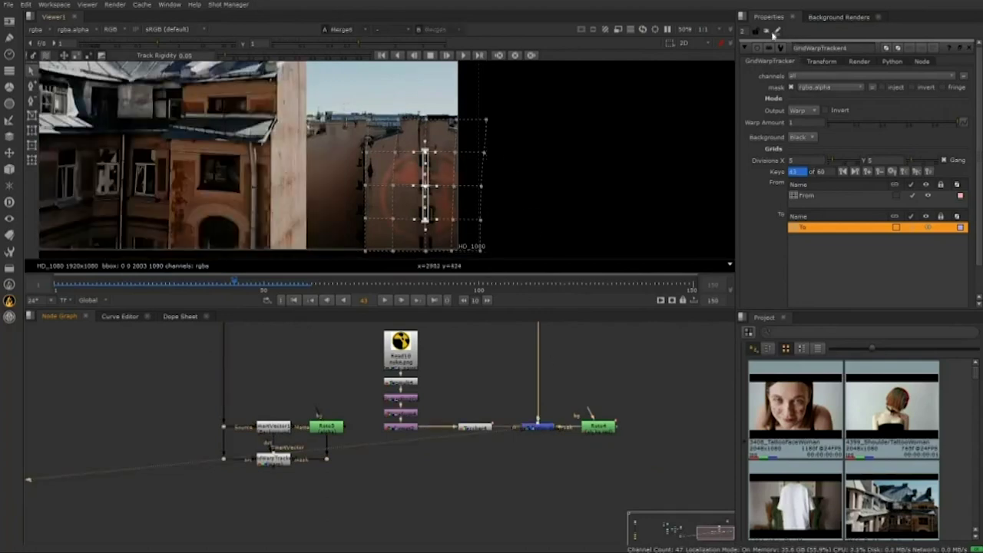
{"action": "left_click", "coordinate": [773, 34]}
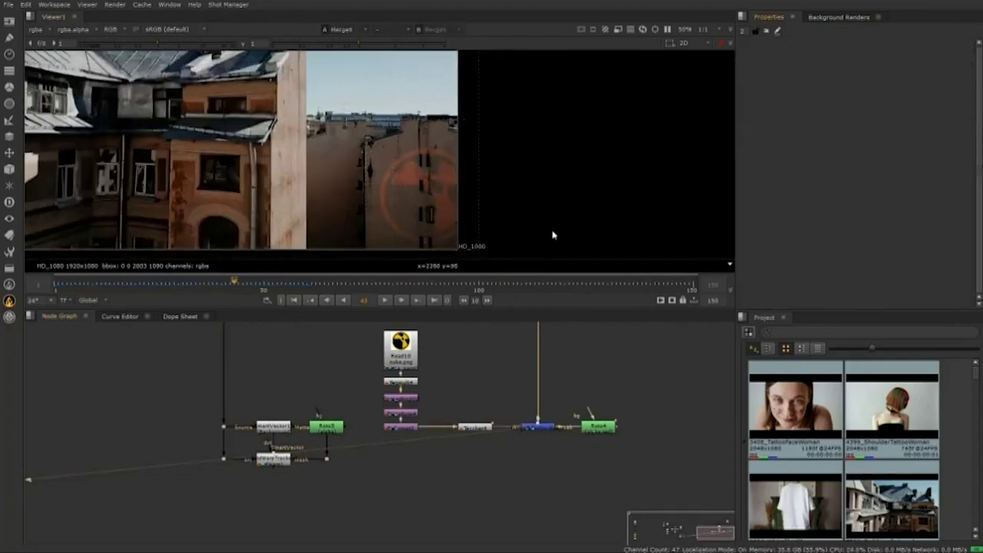
{"action": "scroll", "coordinate": [520, 221], "scroll_direction": "down", "scroll_amount": 1}
{"action": "left_click", "coordinate": [385, 300]}
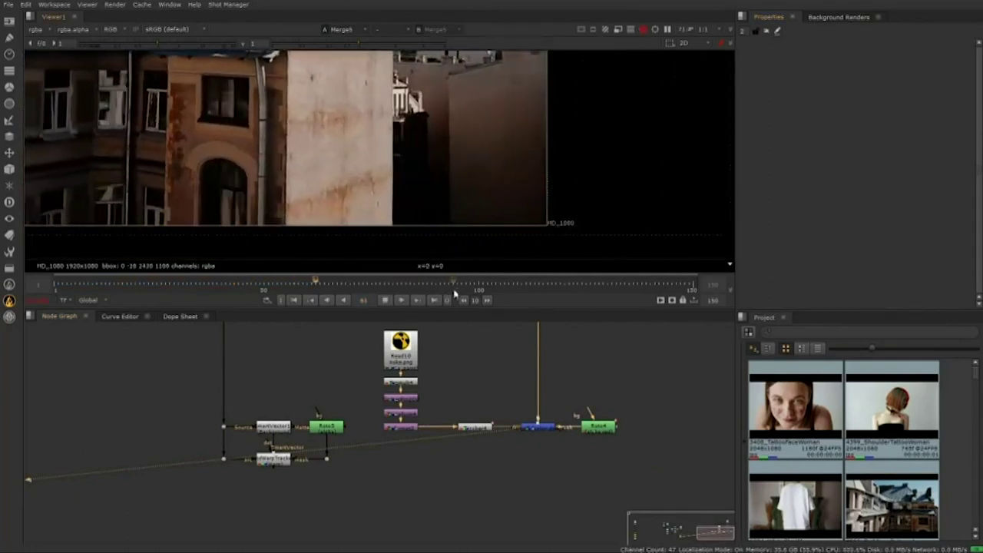
{"action": "left_click", "coordinate": [391, 300]}
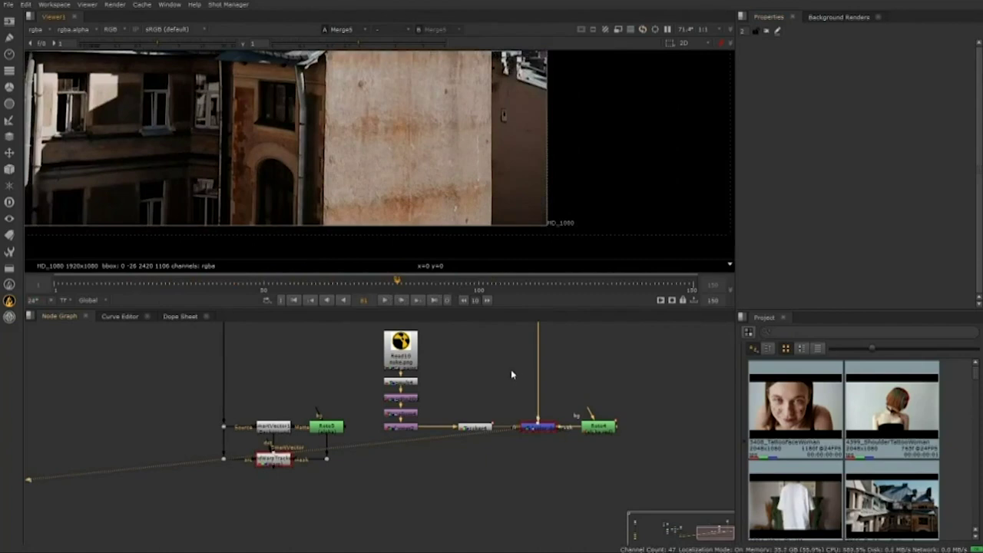
{"action": "scroll", "coordinate": [511, 372], "scroll_direction": "down", "scroll_amount": 1}
{"action": "left_click_drag", "start_coordinate": [511, 373], "coordinate": [490, 405]}
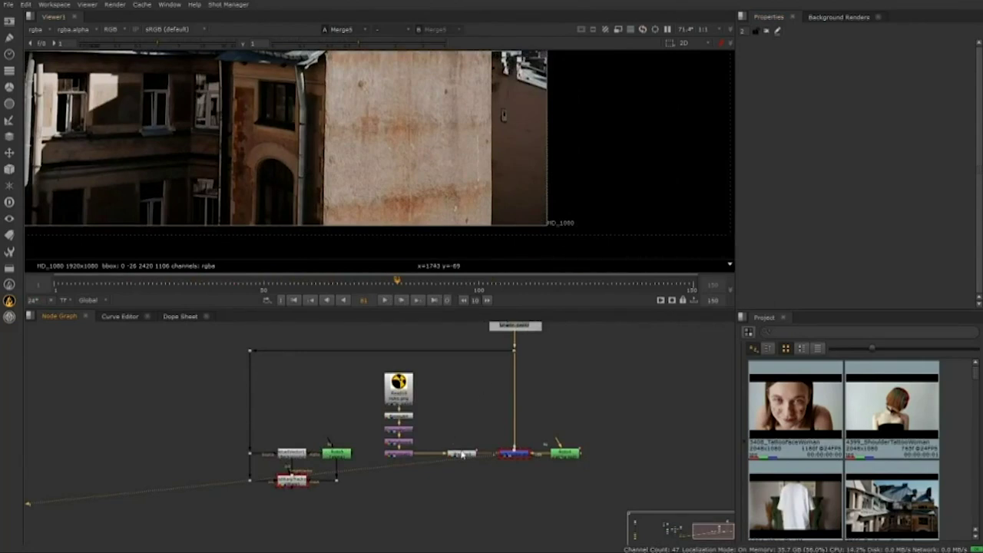
{"action": "left_click_drag", "start_coordinate": [461, 453], "coordinate": [459, 453]}
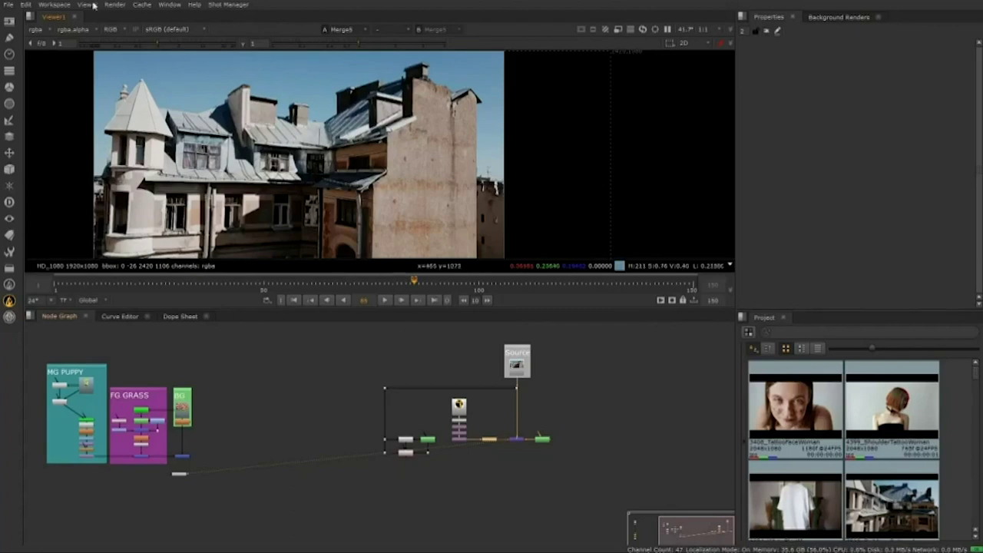
Switch to the workspace containing the timeline and show the SV_Webinar_2020 sequence.
{"action": "left_click", "coordinate": [54, 4]}
{"action": "left_click", "coordinate": [115, 91]}
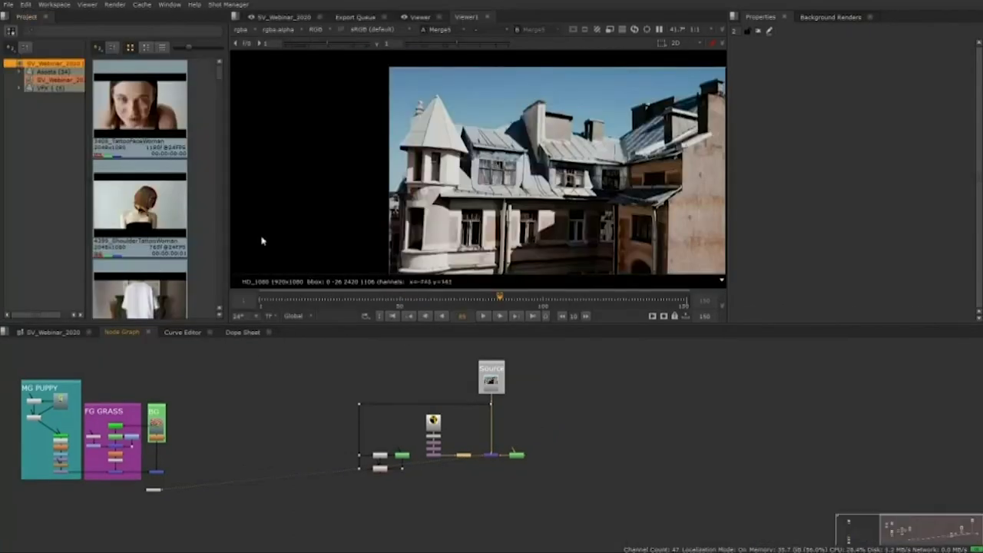
{"action": "left_click", "coordinate": [60, 335]}
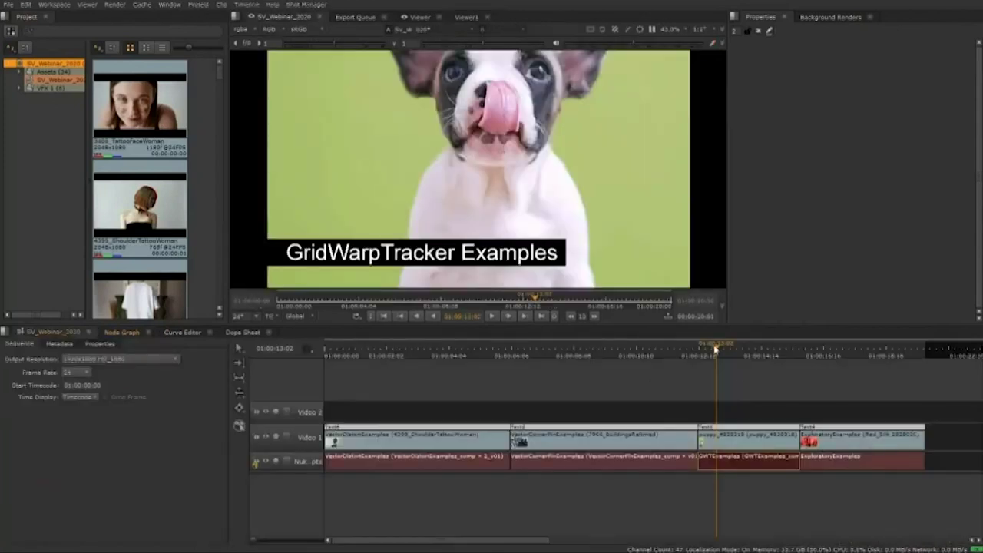
Move the timeline playhead to the ExploratoryExamples shot, and play its red silk source with the frame range set to Input.
{"action": "left_click_drag", "start_coordinate": [715, 349], "coordinate": [813, 346]}
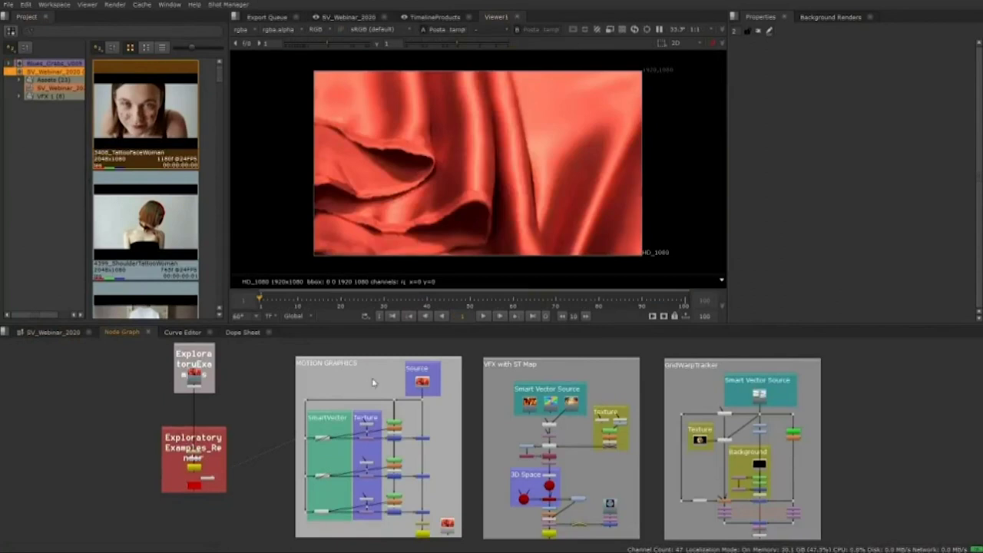
{"action": "scroll", "coordinate": [420, 397], "scroll_direction": "up", "scroll_amount": 5}
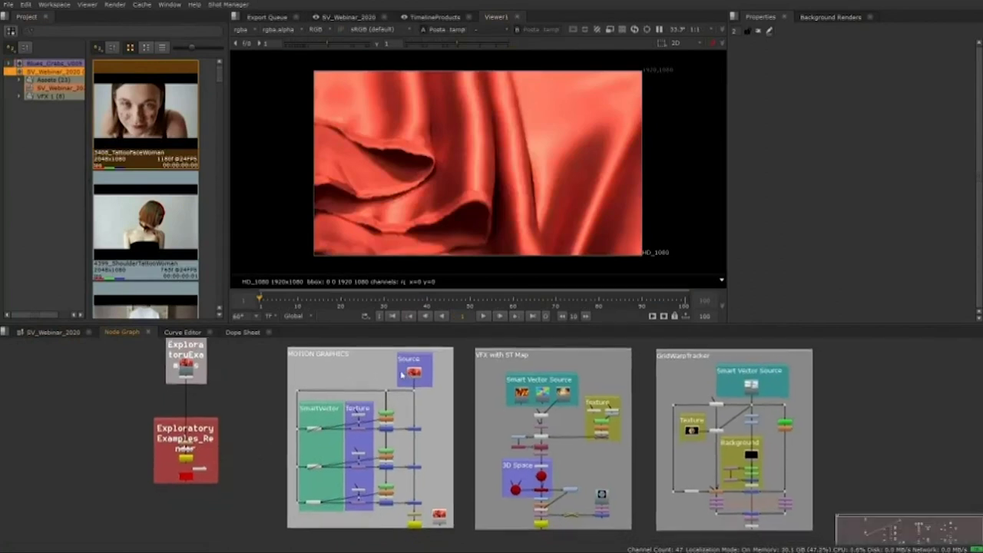
{"action": "scroll", "coordinate": [412, 396], "scroll_direction": "down", "scroll_amount": 5}
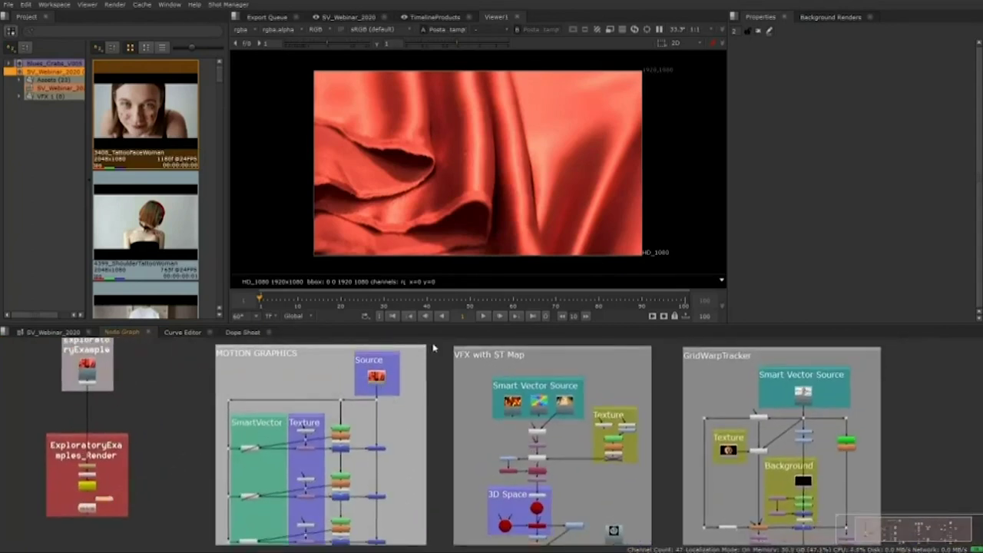
{"action": "left_click", "coordinate": [483, 318]}
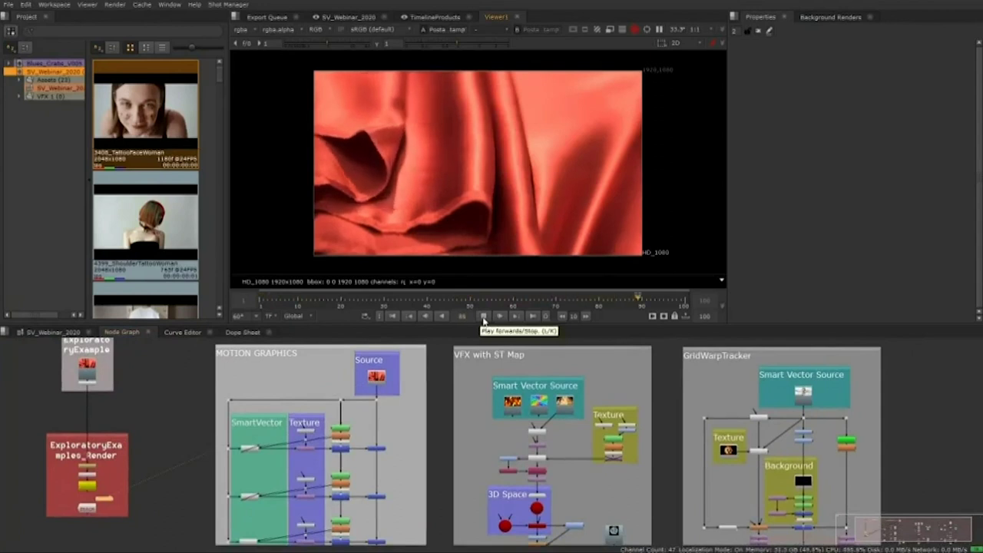
{"action": "left_click", "coordinate": [294, 315]}
{"action": "left_click", "coordinate": [297, 327]}
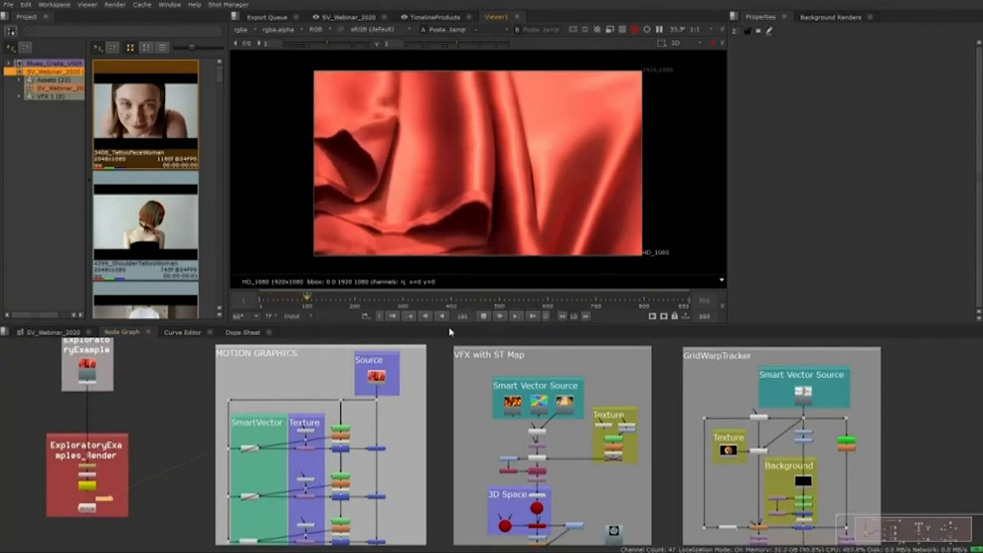
Examine the SmartVector and Texture branches of the MOTION GRAPHICS group and view the "Produced By" text node.
{"action": "scroll", "coordinate": [398, 416], "scroll_direction": "up", "scroll_amount": 2}
{"action": "left_click_drag", "start_coordinate": [397, 416], "coordinate": [453, 400]}
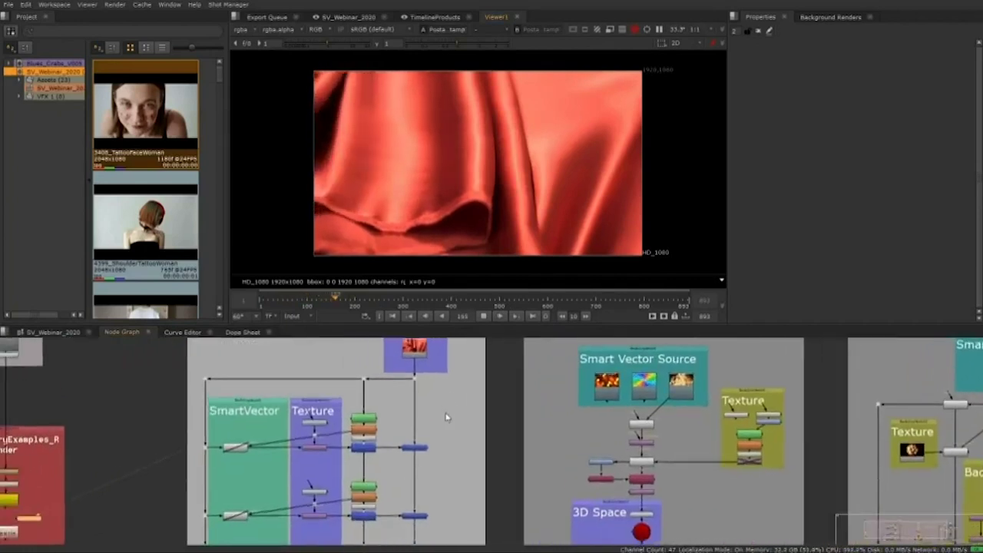
{"action": "scroll", "coordinate": [446, 417], "scroll_direction": "up", "scroll_amount": 2}
{"action": "scroll", "coordinate": [358, 437], "scroll_direction": "up", "scroll_amount": 2}
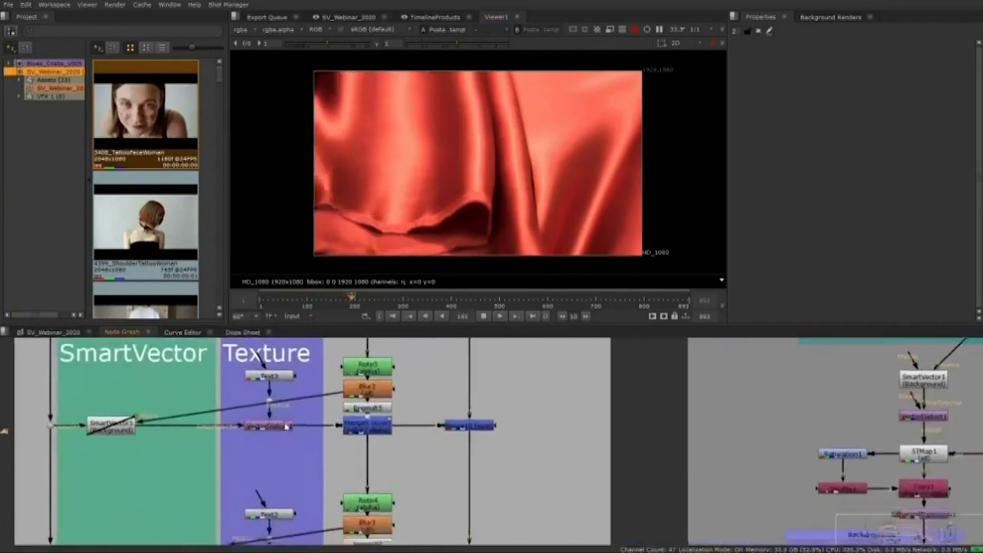
{"action": "scroll", "coordinate": [373, 446], "scroll_direction": "down", "scroll_amount": 4}
{"action": "scroll", "coordinate": [251, 399], "scroll_direction": "up", "scroll_amount": 2}
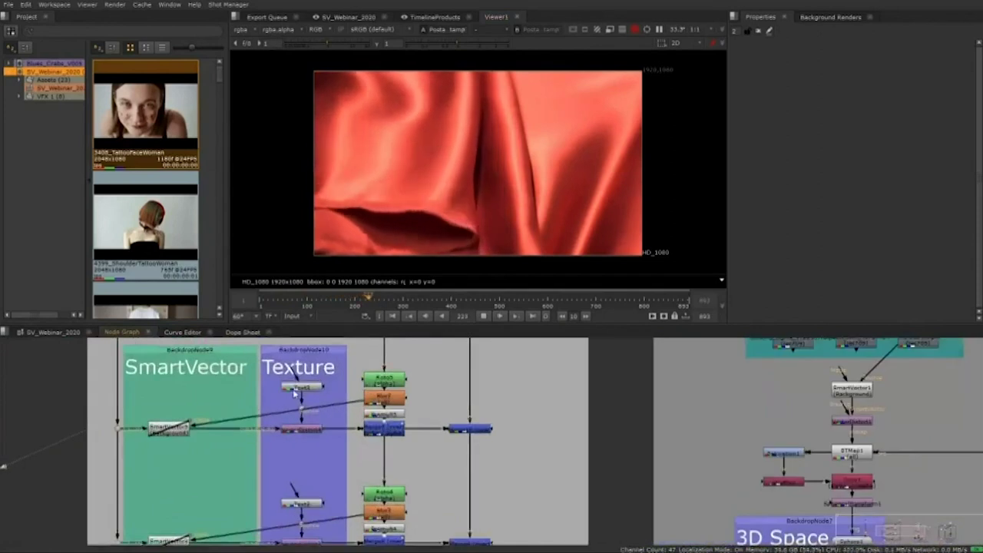
{"action": "left_click", "coordinate": [296, 389]}
{"action": "key", "text": "1"}
View the rendered sheetCredits sequence beside the MOTION GRAPHICS output, play it through, and stop playback.
{"action": "scroll", "coordinate": [434, 464], "scroll_direction": "down", "scroll_amount": 5}
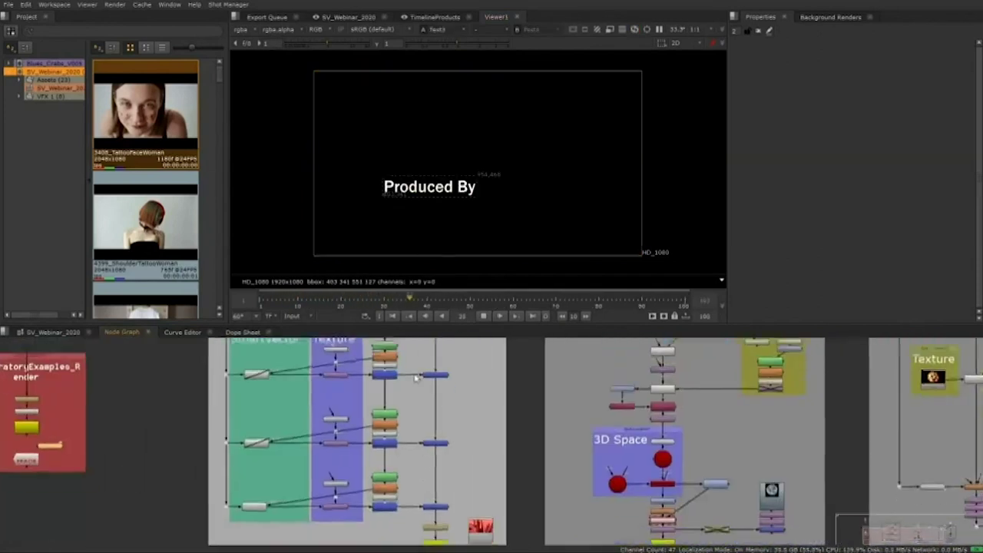
{"action": "left_click", "coordinate": [457, 461]}
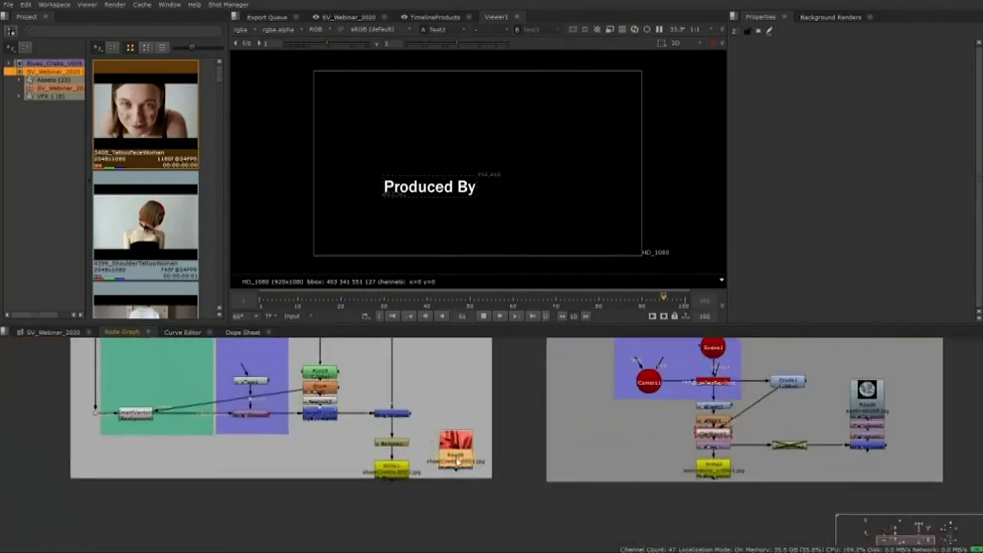
{"action": "key", "text": "1"}
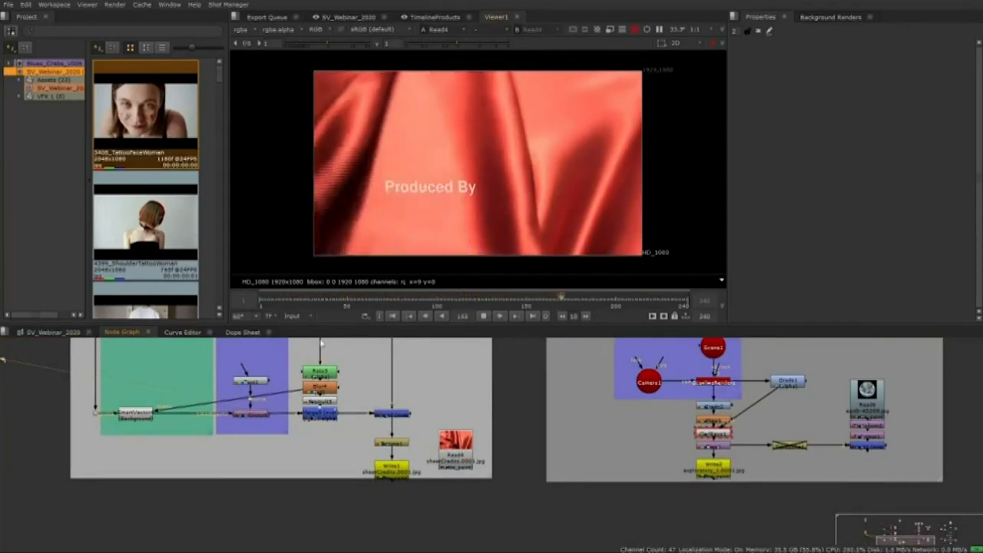
{"action": "left_click", "coordinate": [484, 317]}
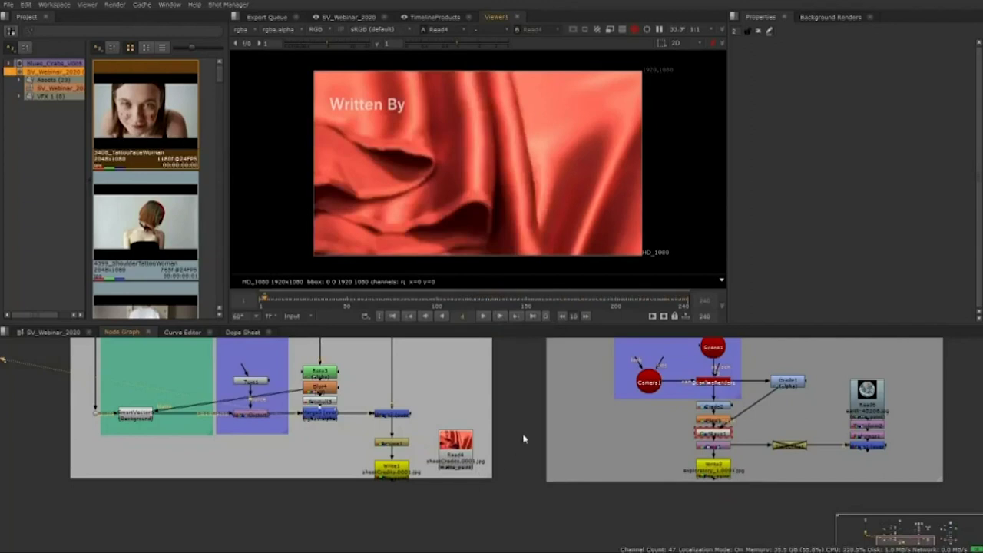
Open the properties of VectorDistort1 in the VFX with ST Map group and check its Output options, keeping st-map.
{"action": "scroll", "coordinate": [523, 438], "scroll_direction": "down", "scroll_amount": 5}
{"action": "scroll", "coordinate": [510, 438], "scroll_direction": "up", "scroll_amount": 6}
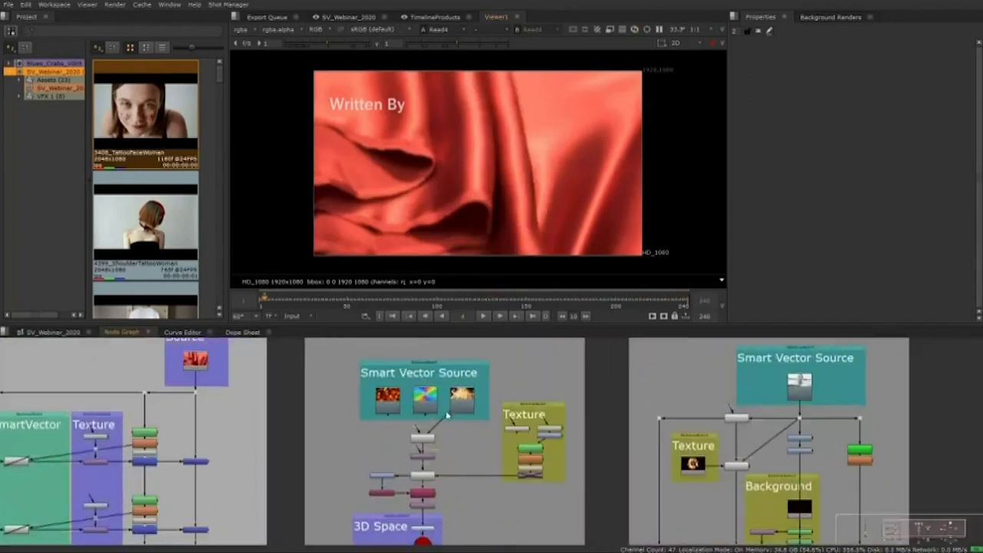
{"action": "mouse_move", "coordinate": [421, 432]}
{"action": "left_mouse_down"}
{"action": "mouse_move", "coordinate": [415, 459]}
{"action": "mouse_move", "coordinate": [434, 438]}
{"action": "left_mouse_up"}
{"action": "scroll", "coordinate": [434, 438], "scroll_direction": "up", "scroll_amount": 3}
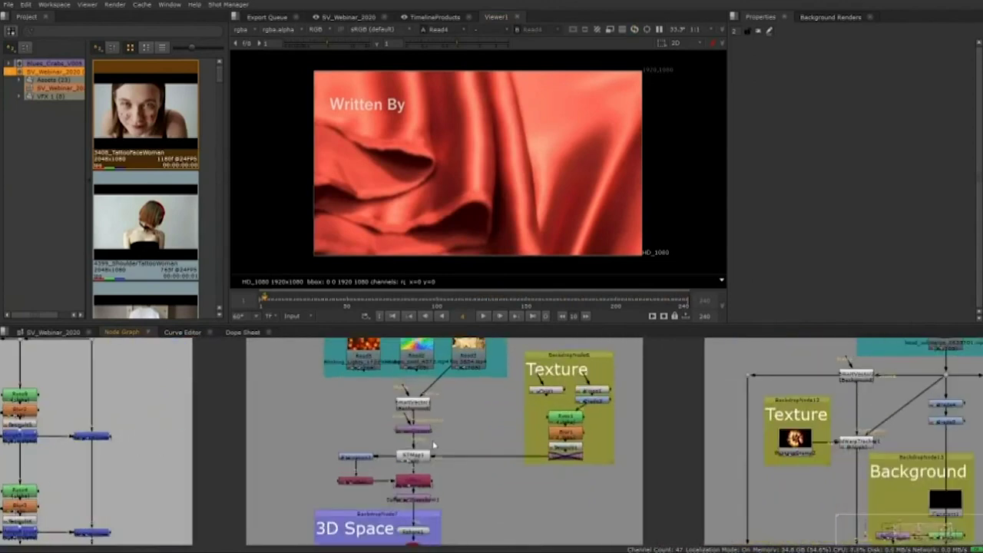
{"action": "scroll", "coordinate": [434, 444], "scroll_direction": "up", "scroll_amount": 2}
{"action": "scroll", "coordinate": [436, 437], "scroll_direction": "down", "scroll_amount": 5}
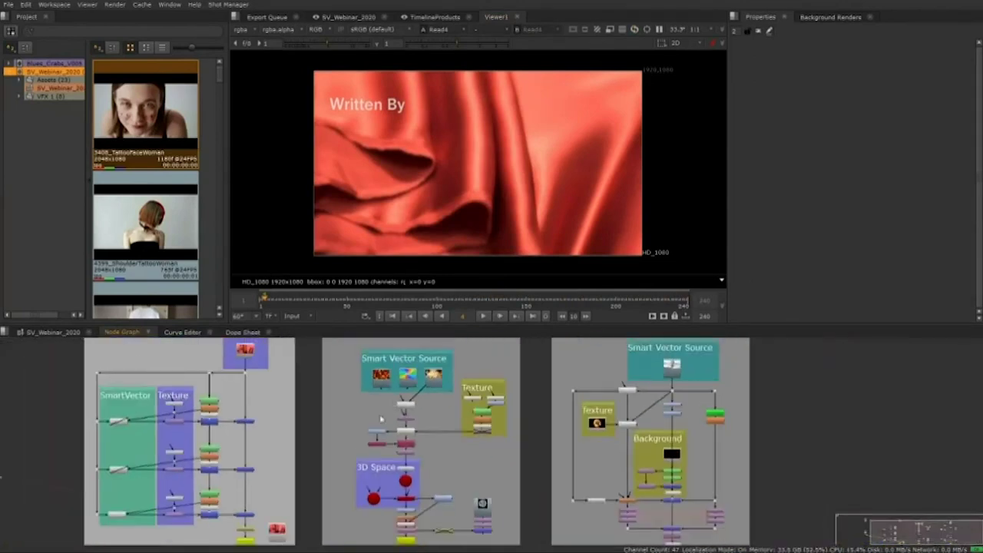
{"action": "double_click", "coordinate": [393, 446]}
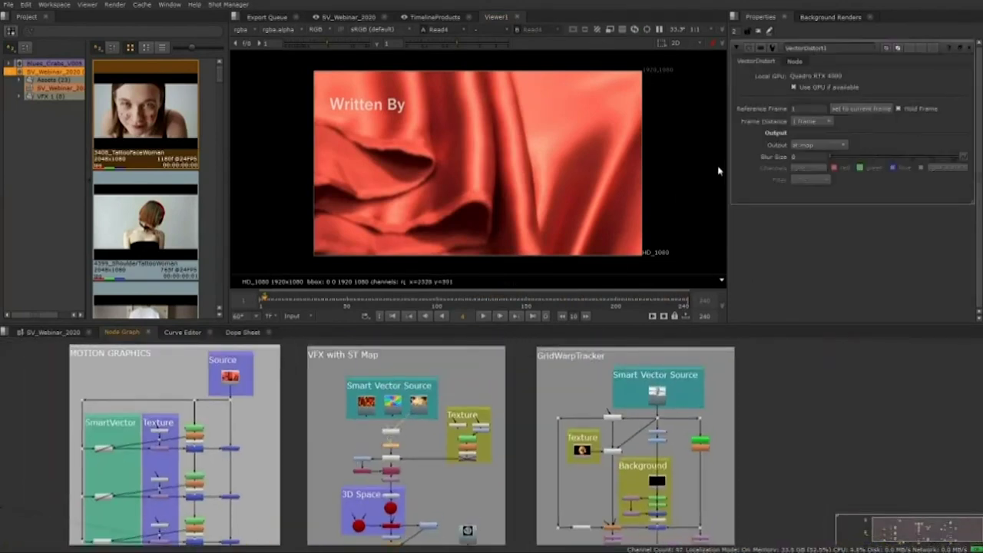
{"action": "left_click", "coordinate": [811, 148]}
{"action": "left_click", "coordinate": [761, 295]}
View the result of STMap1 below VectorDistort1 and open its properties.
{"action": "scroll", "coordinate": [408, 490], "scroll_direction": "up", "scroll_amount": 5}
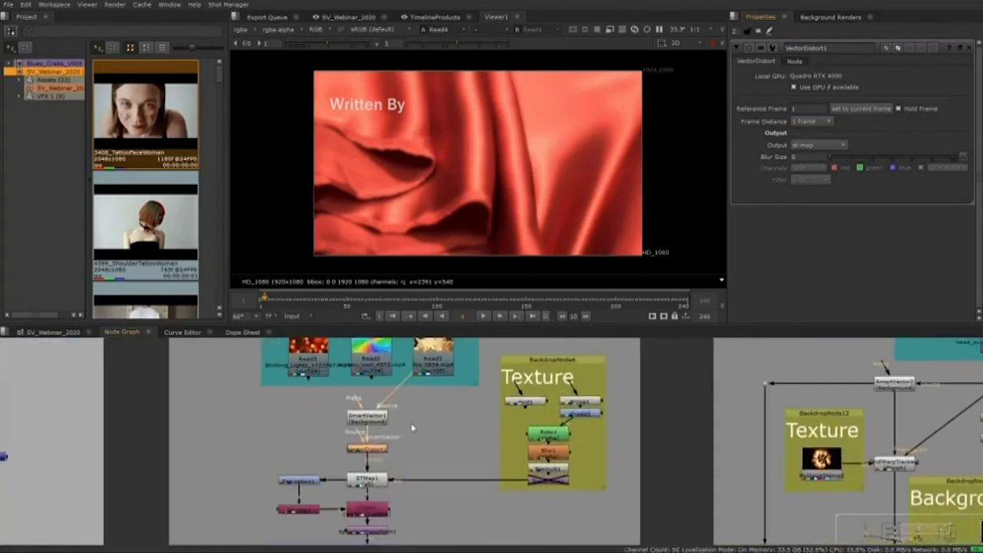
{"action": "left_click", "coordinate": [389, 479]}
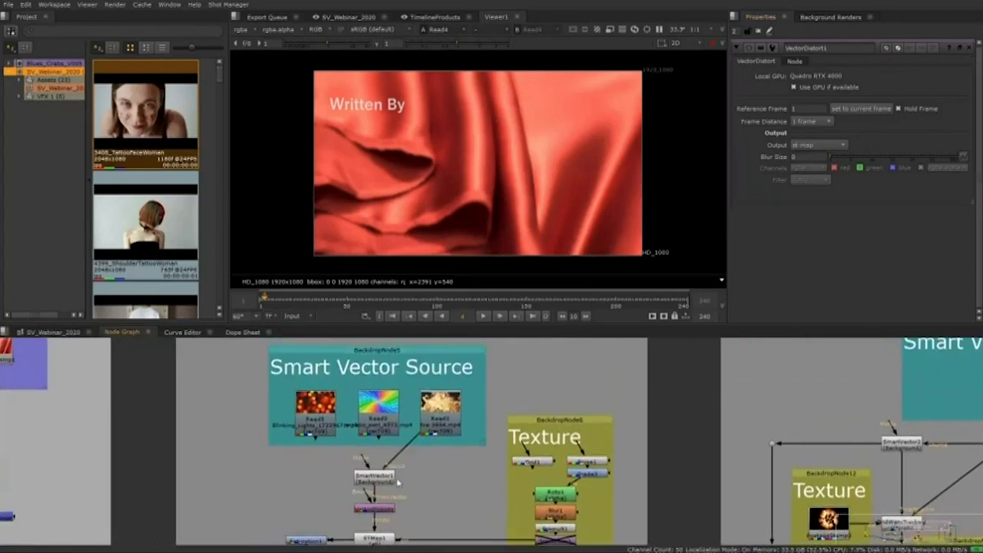
{"action": "left_click_drag", "start_coordinate": [398, 513], "coordinate": [424, 449]}
{"action": "left_click", "coordinate": [410, 446]}
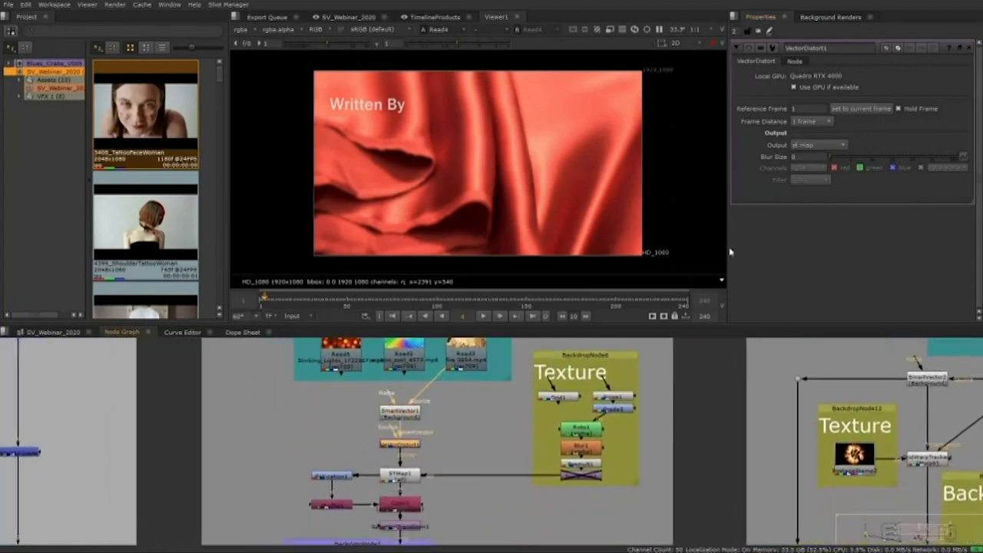
{"action": "scroll", "coordinate": [405, 473], "scroll_direction": "up", "scroll_amount": 3}
{"action": "left_click_drag", "start_coordinate": [402, 480], "coordinate": [401, 446]}
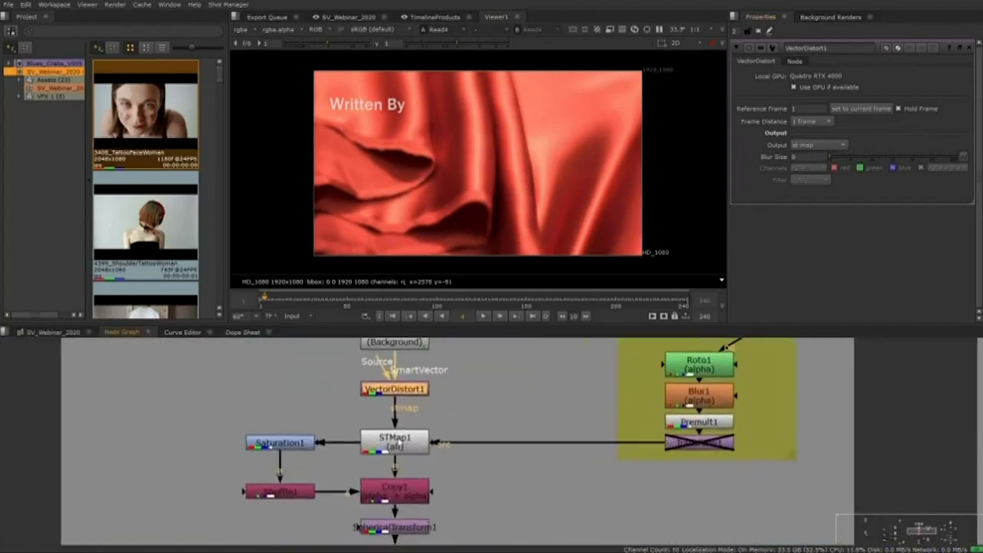
{"action": "left_click", "coordinate": [399, 445]}
{"action": "key", "text": "1"}
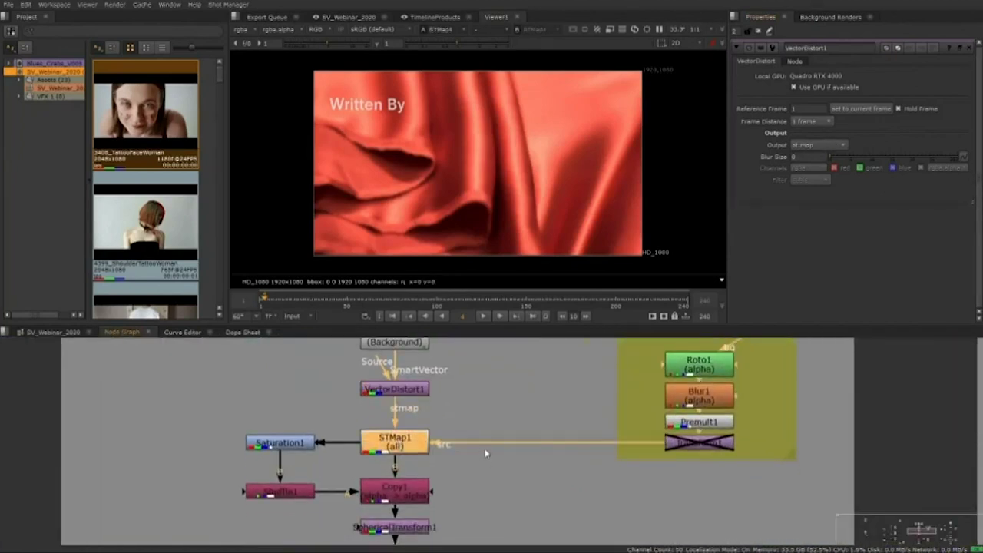
{"action": "double_click", "coordinate": [396, 444]}
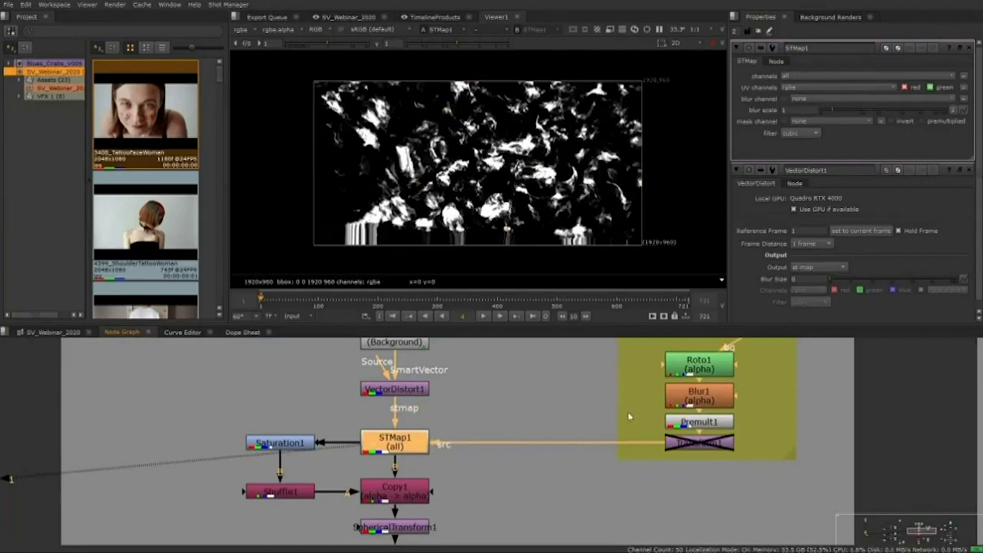
View the noise texture at Grade3 and Roto1 in the Texture group, and select STMap1.
{"action": "scroll", "coordinate": [628, 416], "scroll_direction": "down", "scroll_amount": 2}
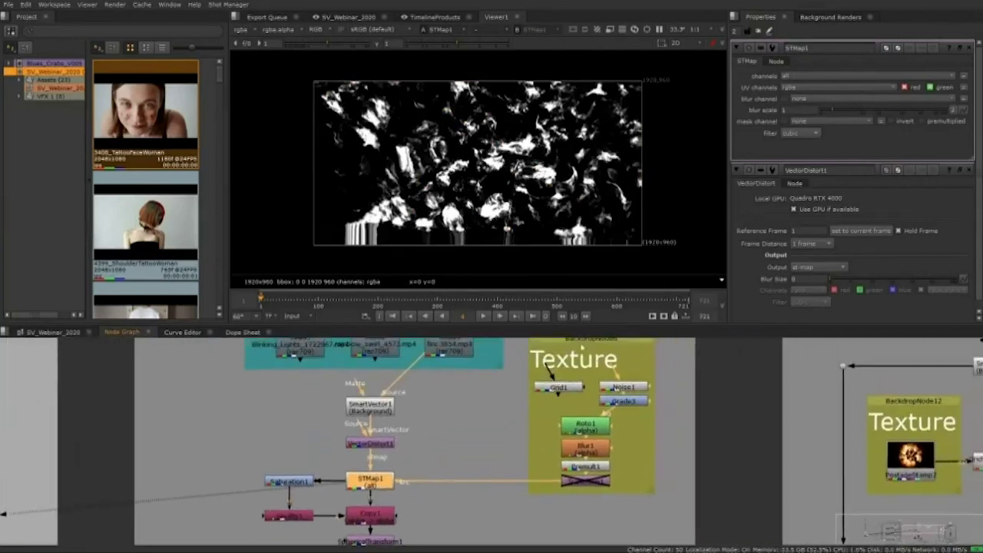
{"action": "scroll", "coordinate": [626, 392], "scroll_direction": "up", "scroll_amount": 2}
{"action": "left_click", "coordinate": [628, 391]}
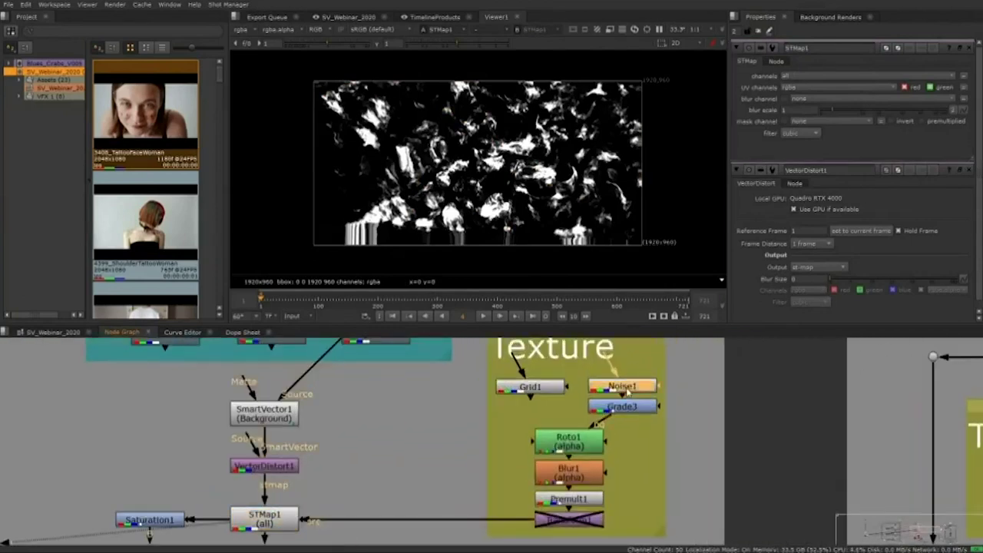
{"action": "left_click", "coordinate": [631, 406]}
{"action": "key", "text": "1"}
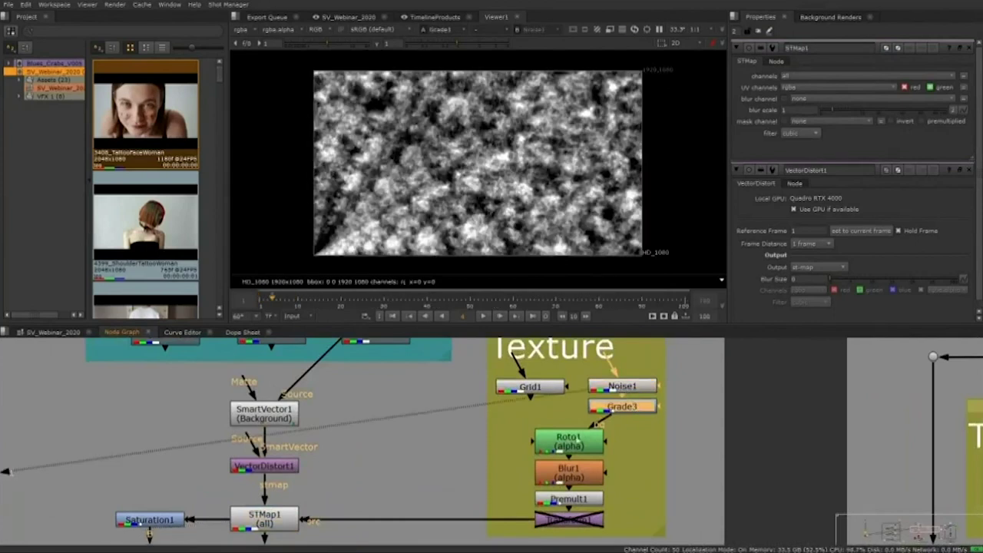
{"action": "left_click", "coordinate": [563, 444]}
{"action": "key", "text": "1"}
{"action": "left_click", "coordinate": [505, 459]}
{"action": "scroll", "coordinate": [375, 490], "scroll_direction": "down", "scroll_amount": 1}
{"action": "left_click_drag", "start_coordinate": [374, 490], "coordinate": [491, 428]}
{"action": "left_click", "coordinate": [405, 452]}
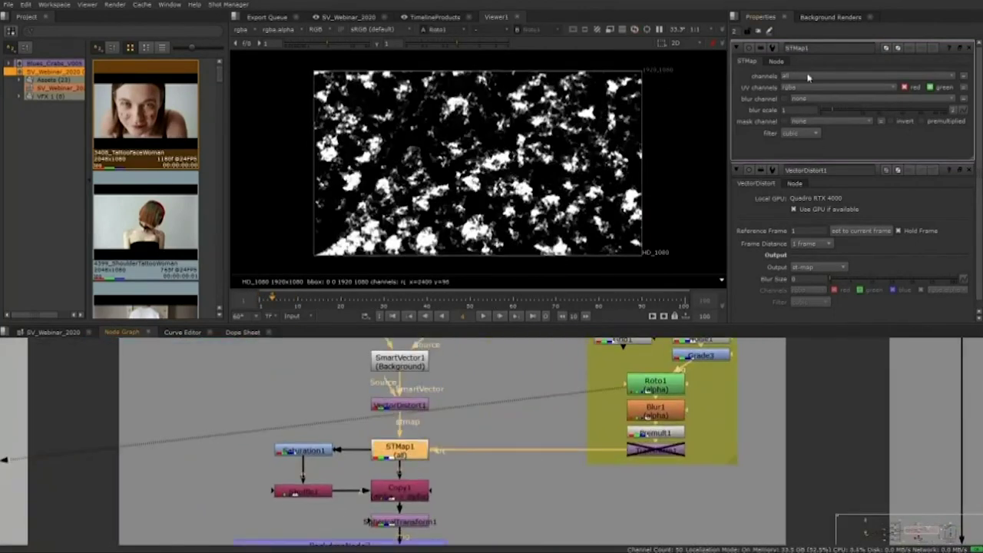
View Sphere1 in the 3D Space group, deselect it, and inspect the textured sphere from another angle.
{"action": "left_click_drag", "start_coordinate": [500, 514], "coordinate": [467, 401]}
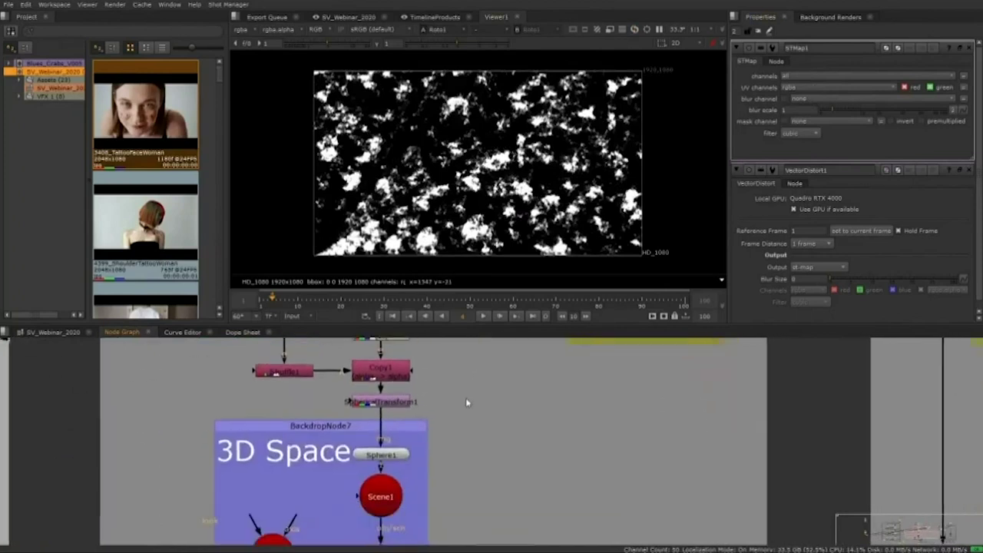
{"action": "left_click", "coordinate": [392, 457]}
{"action": "key", "text": "1"}
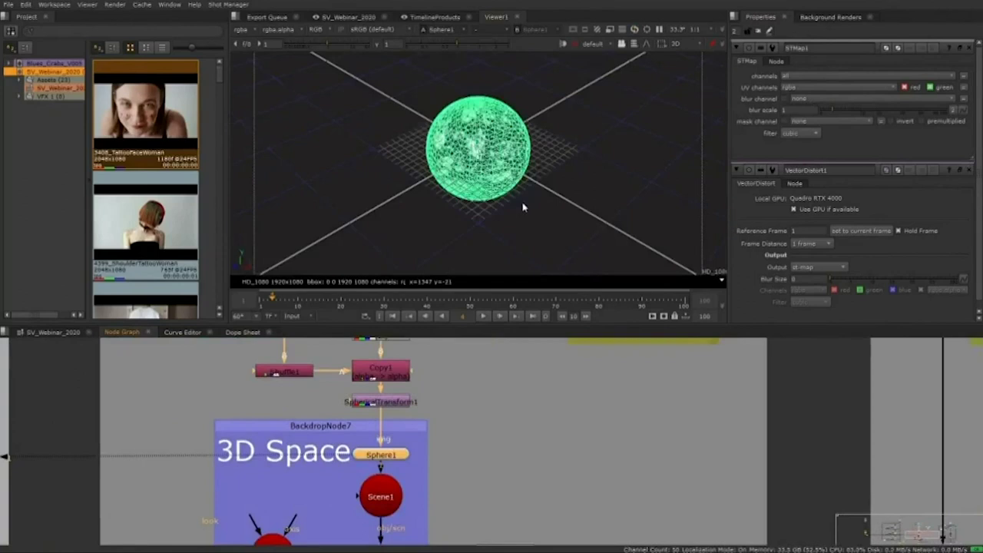
{"action": "left_click", "coordinate": [584, 182]}
{"action": "scroll", "coordinate": [503, 218], "scroll_direction": "up", "scroll_amount": 5}
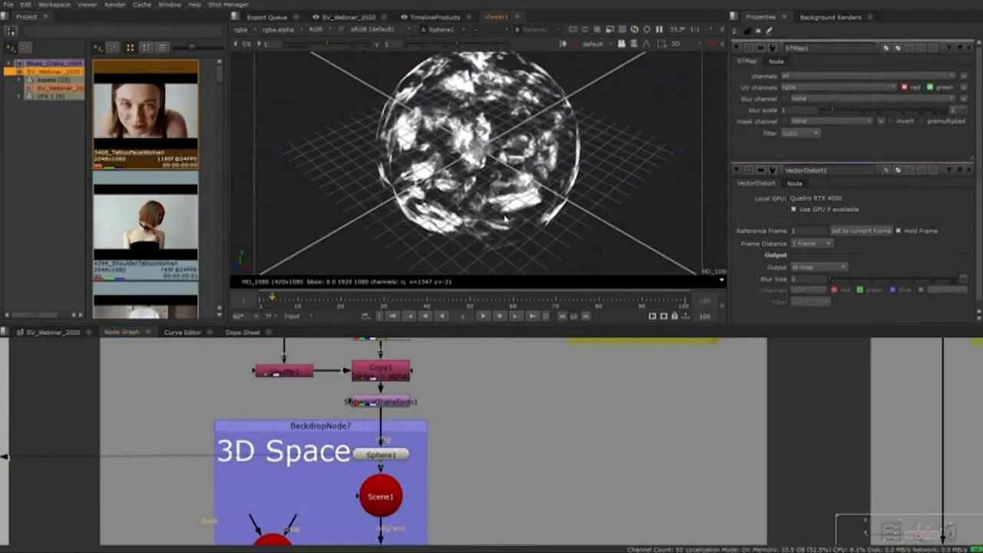
{"action": "left_click_drag", "start_coordinate": [504, 220], "coordinate": [504, 254]}
View the Glow1 and GodRays1 results below the 3D Space group's ScanlineRender.
{"action": "scroll", "coordinate": [497, 422], "scroll_direction": "down", "scroll_amount": 5}
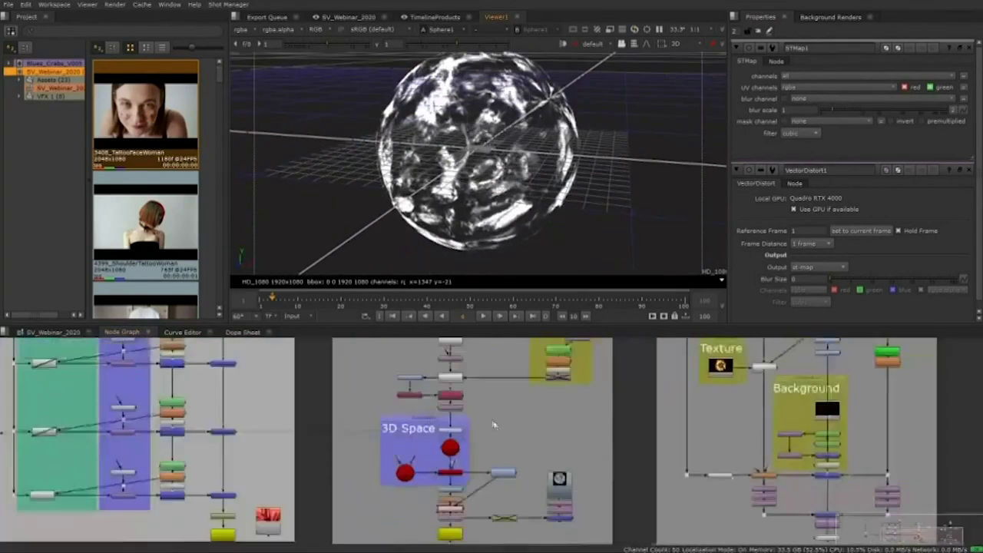
{"action": "left_click_drag", "start_coordinate": [494, 425], "coordinate": [401, 408]}
{"action": "scroll", "coordinate": [364, 490], "scroll_direction": "up", "scroll_amount": 5}
{"action": "left_click", "coordinate": [339, 446]}
{"action": "key", "text": "1"}
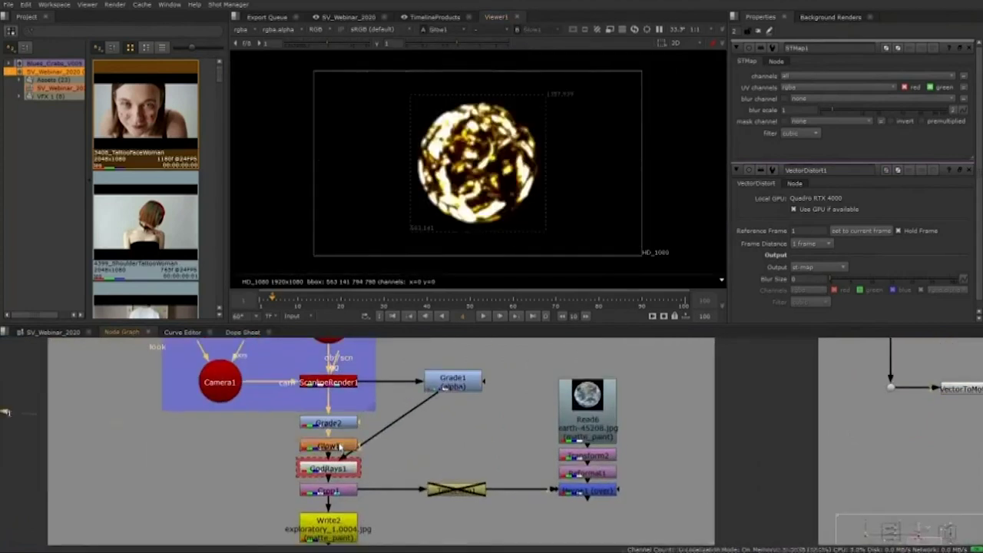
{"action": "left_click", "coordinate": [342, 468]}
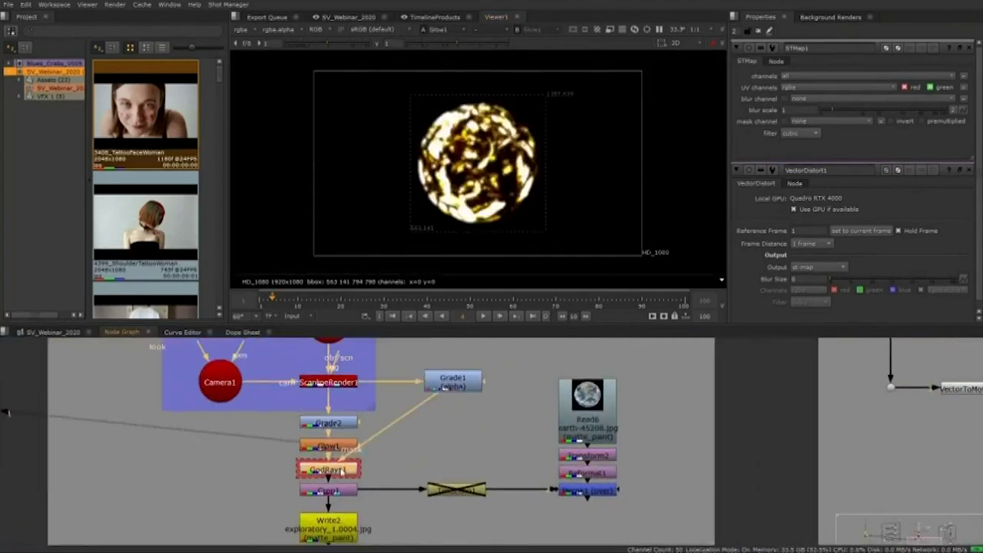
{"action": "key", "text": "1"}
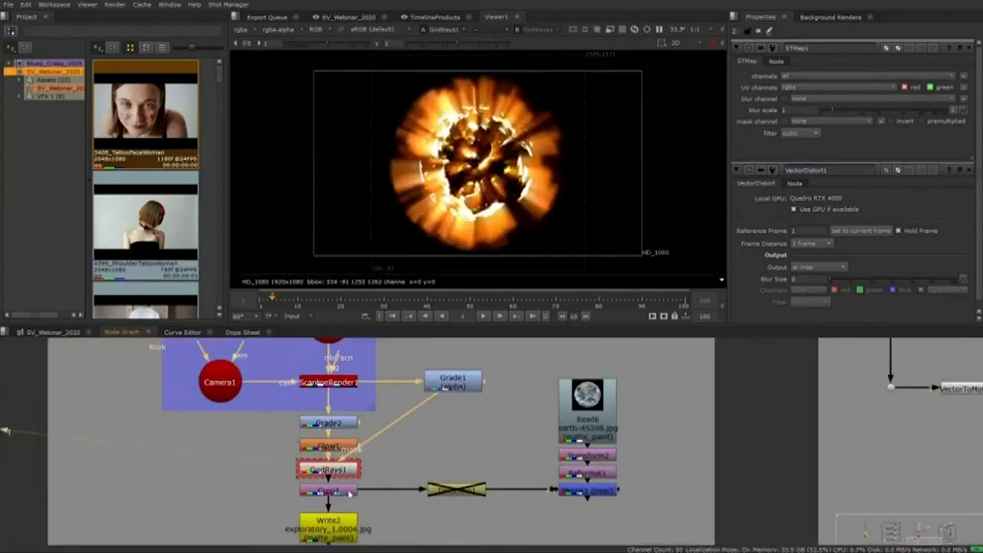
View the Crop1 output of the fiery sphere and start playback.
{"action": "left_click", "coordinate": [349, 490]}
{"action": "key", "text": "1"}
{"action": "left_click", "coordinate": [447, 254]}
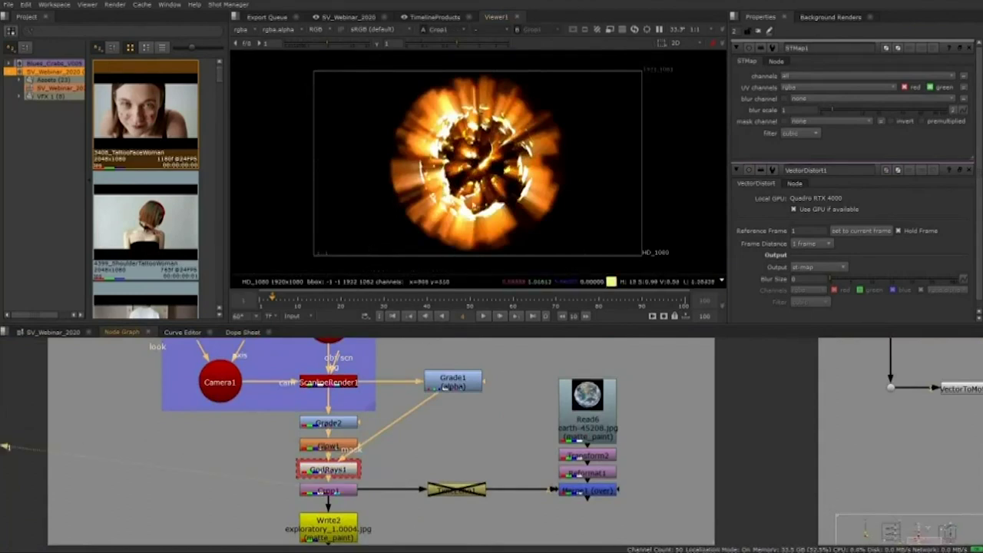
{"action": "left_click", "coordinate": [484, 316]}
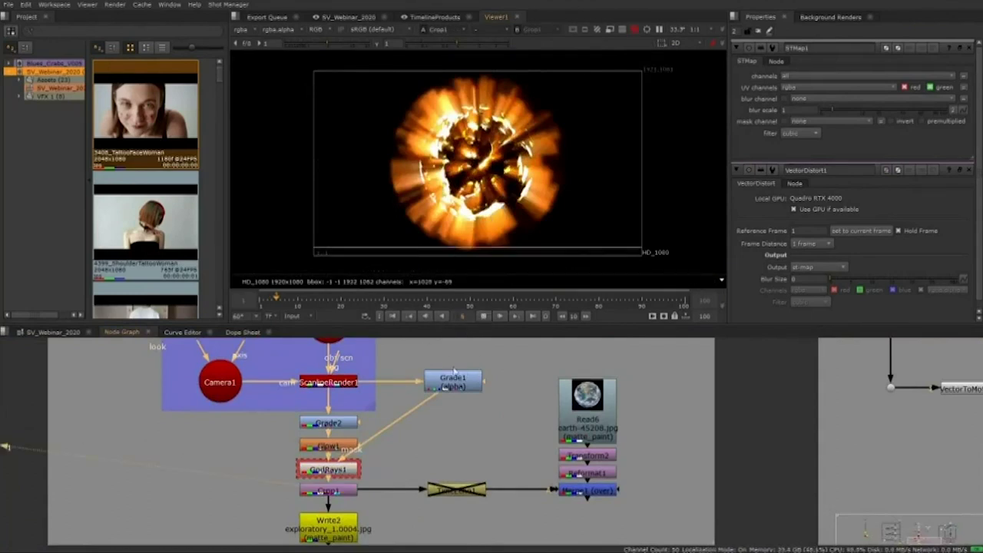
View the Read5 blinking lights and Read2 rainbow swirl clips in the Smart Vector Source group.
{"action": "scroll", "coordinate": [490, 392], "scroll_direction": "down", "scroll_amount": 2}
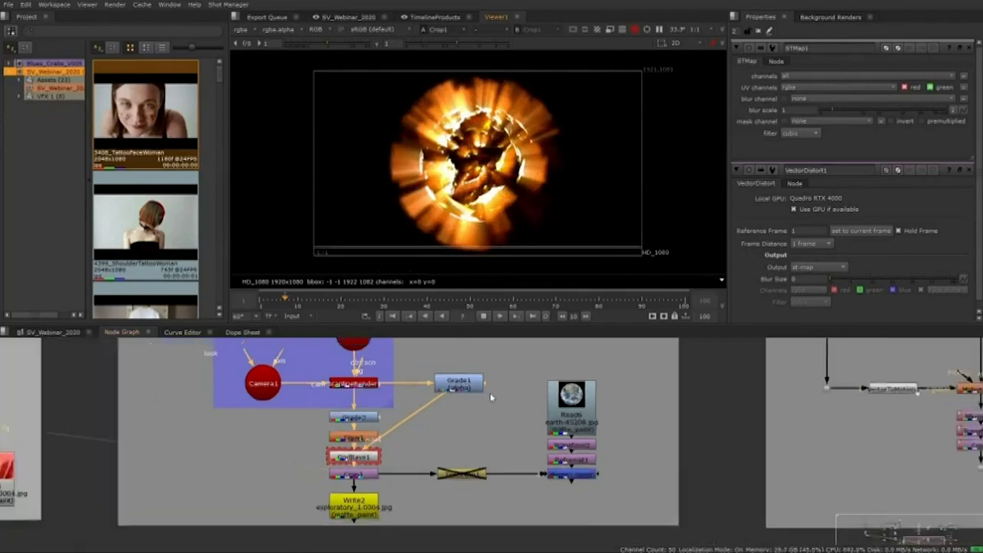
{"action": "mouse_move", "coordinate": [490, 393]}
{"action": "left_mouse_down"}
{"action": "mouse_move", "coordinate": [480, 420]}
{"action": "mouse_move", "coordinate": [438, 450]}
{"action": "left_mouse_up"}
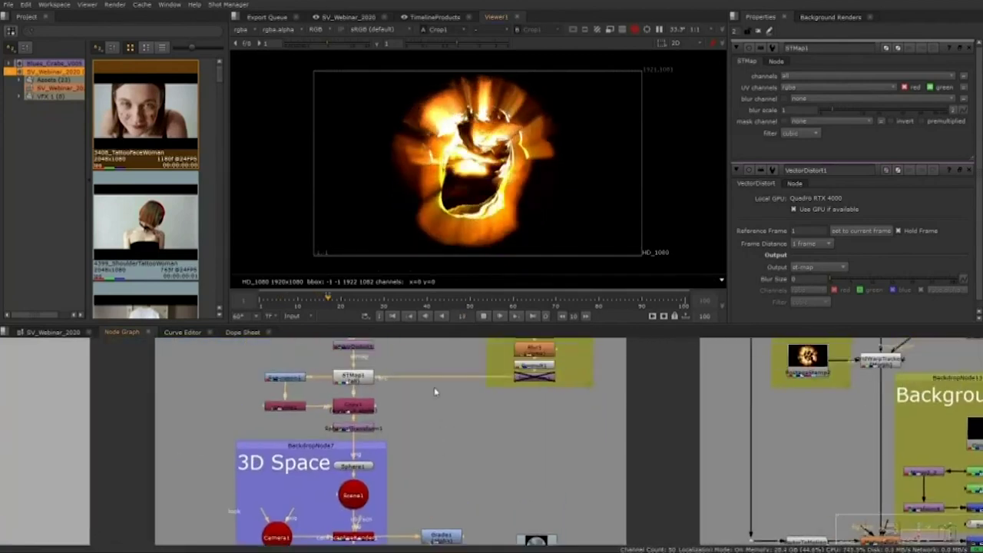
{"action": "left_click_drag", "start_coordinate": [444, 359], "coordinate": [438, 409]}
{"action": "scroll", "coordinate": [437, 412], "scroll_direction": "up", "scroll_amount": 4}
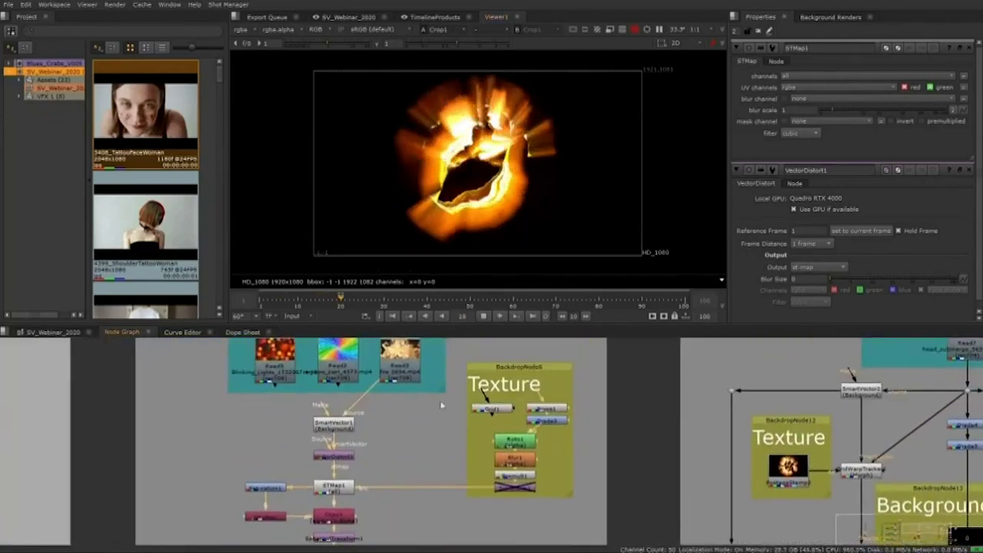
{"action": "scroll", "coordinate": [441, 406], "scroll_direction": "up", "scroll_amount": 4}
{"action": "left_click", "coordinate": [302, 390]}
{"action": "key", "text": "1"}
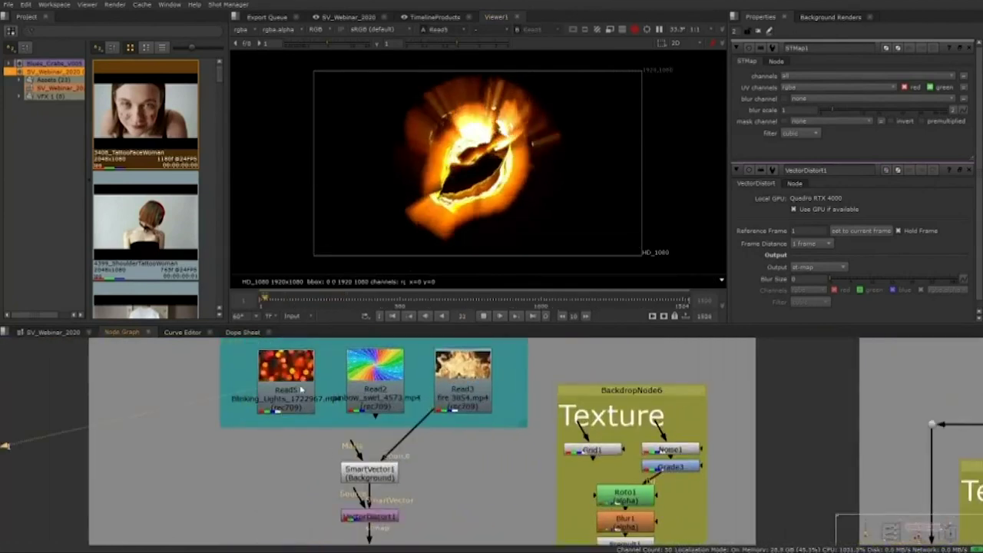
{"action": "left_click", "coordinate": [367, 379]}
{"action": "key", "text": "1"}
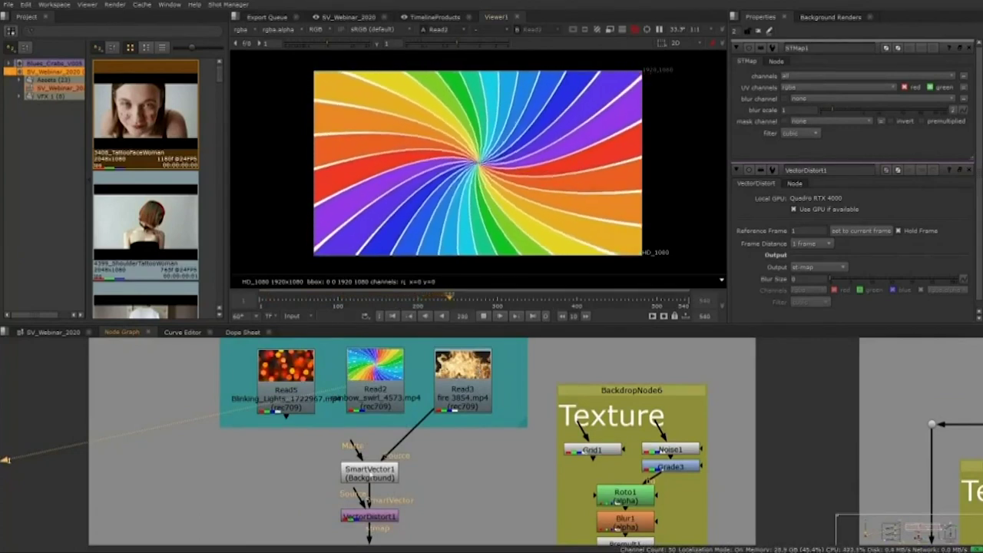
View the Crop1 output again and play the fiery sphere from the first frame.
{"action": "scroll", "coordinate": [533, 447], "scroll_direction": "down", "scroll_amount": 3}
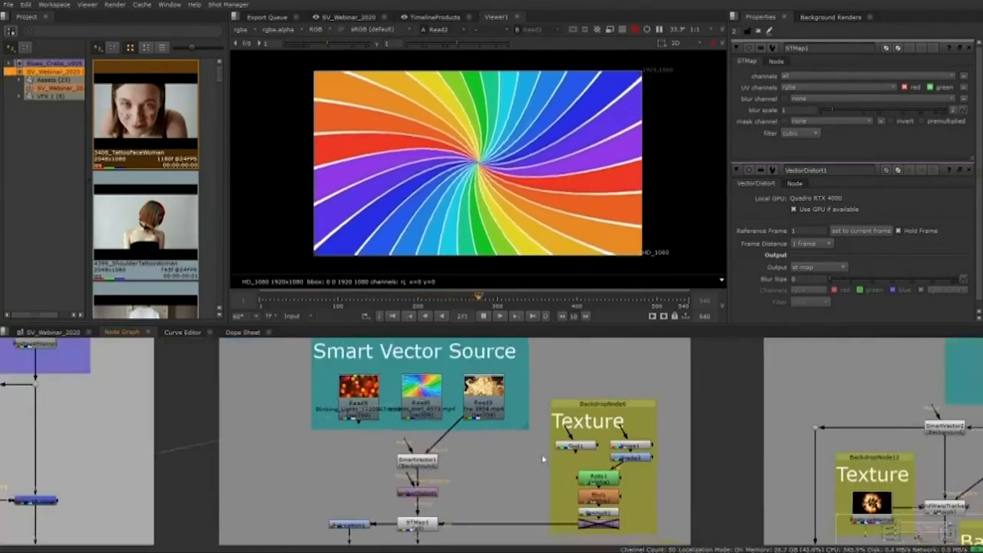
{"action": "left_click_drag", "start_coordinate": [544, 458], "coordinate": [501, 339]}
{"action": "left_click_drag", "start_coordinate": [501, 480], "coordinate": [506, 374]}
{"action": "left_click_drag", "start_coordinate": [413, 469], "coordinate": [421, 429]}
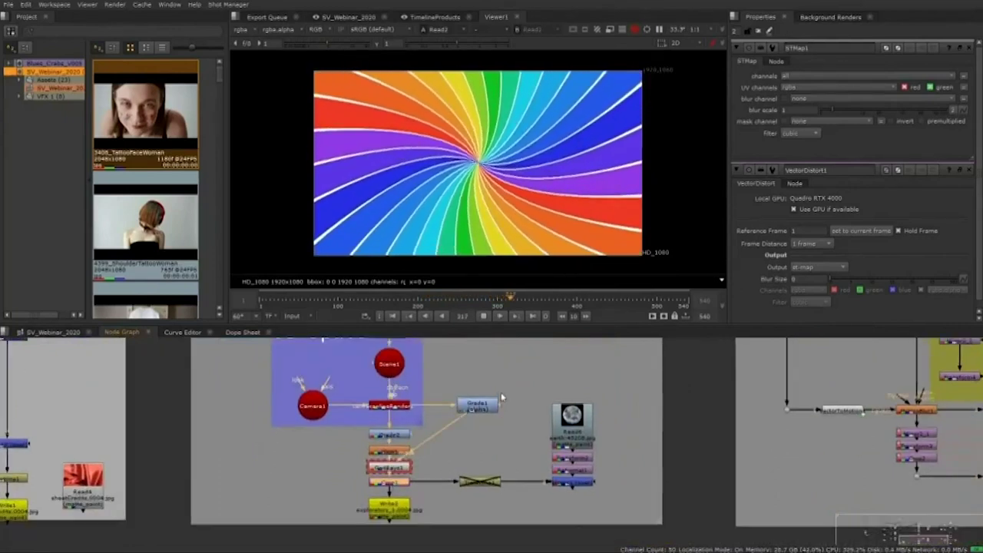
{"action": "left_click_drag", "start_coordinate": [502, 397], "coordinate": [507, 472]}
{"action": "left_click_drag", "start_coordinate": [494, 407], "coordinate": [506, 469]}
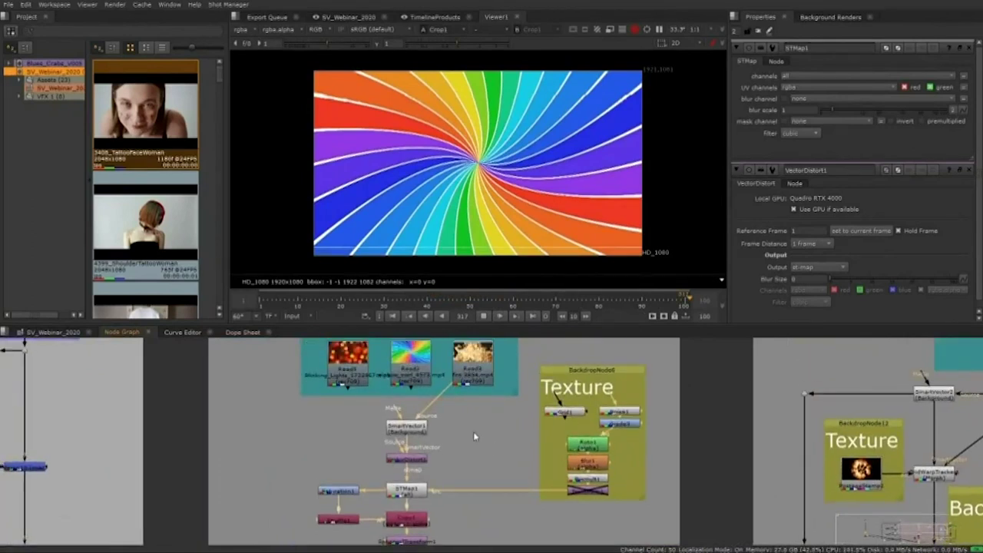
{"action": "left_click", "coordinate": [390, 317]}
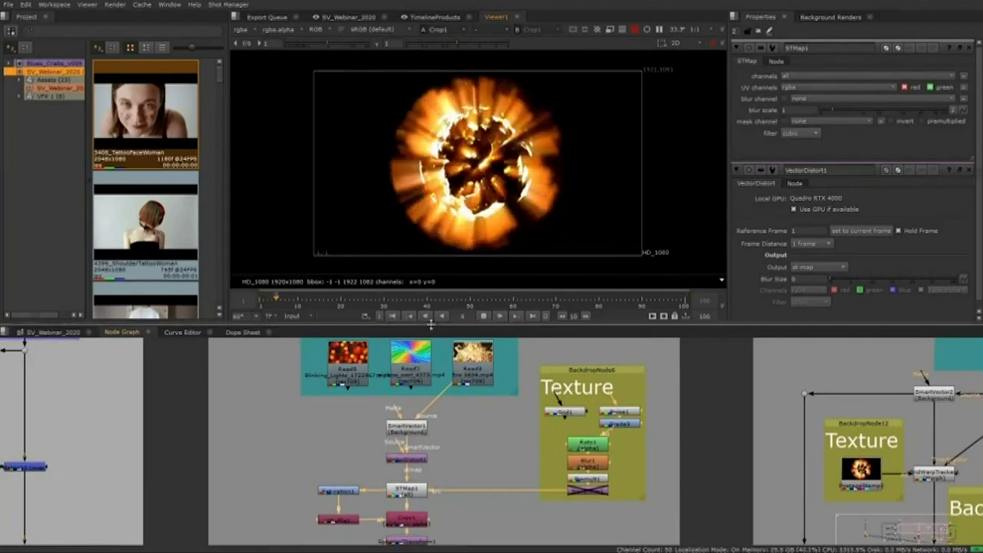
{"action": "left_click", "coordinate": [483, 316]}
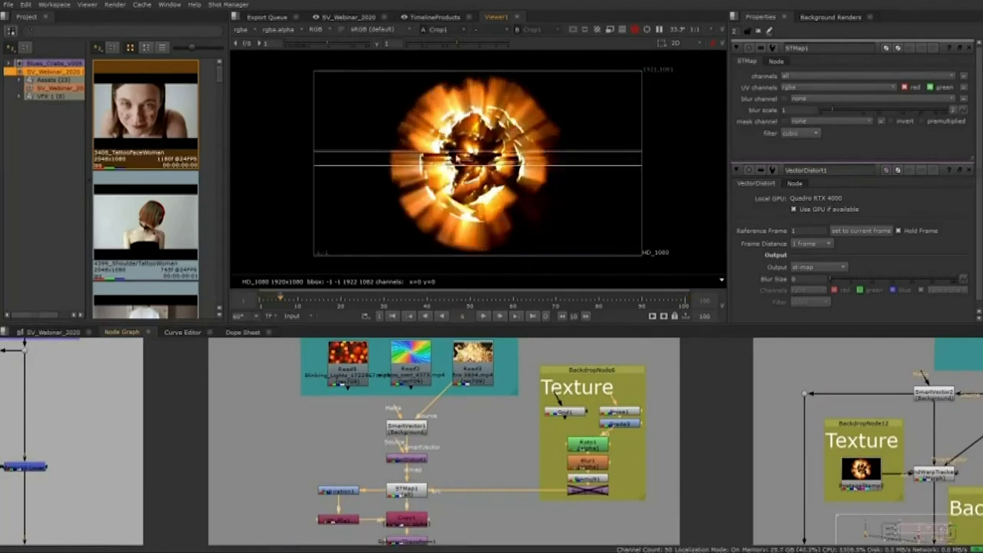
Try Read2, Read5 and Read3 in turn as SmartVector1's Source, playing back the Crop1 result.
{"action": "left_click_drag", "start_coordinate": [480, 388], "coordinate": [412, 400]}
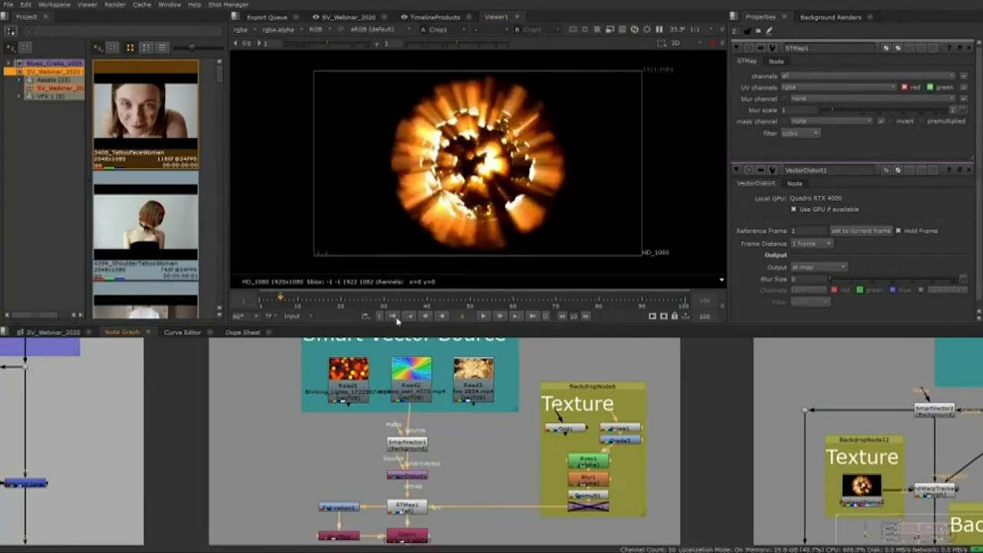
{"action": "left_click", "coordinate": [482, 320]}
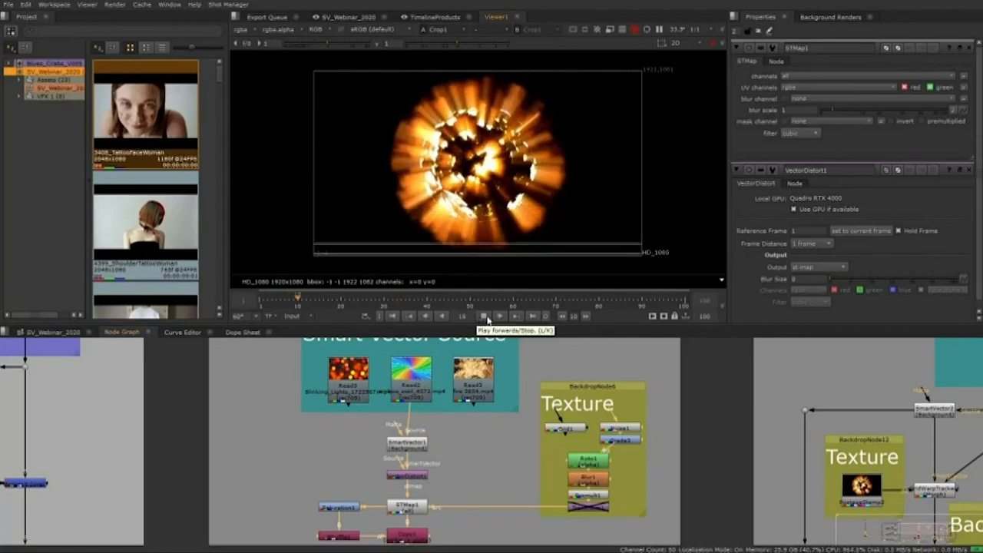
{"action": "left_click", "coordinate": [487, 318]}
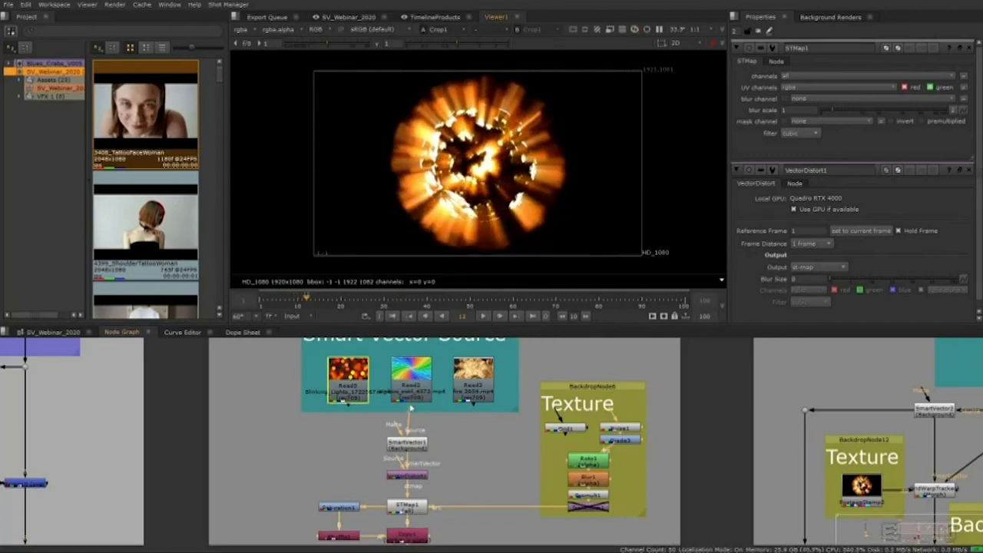
{"action": "left_click_drag", "start_coordinate": [410, 411], "coordinate": [352, 392]}
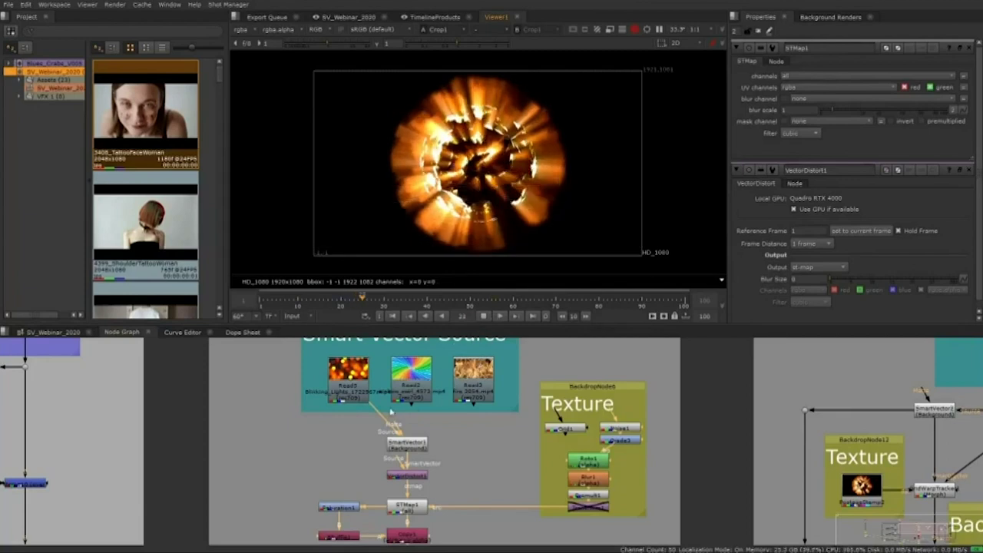
{"action": "left_click_drag", "start_coordinate": [376, 411], "coordinate": [484, 387]}
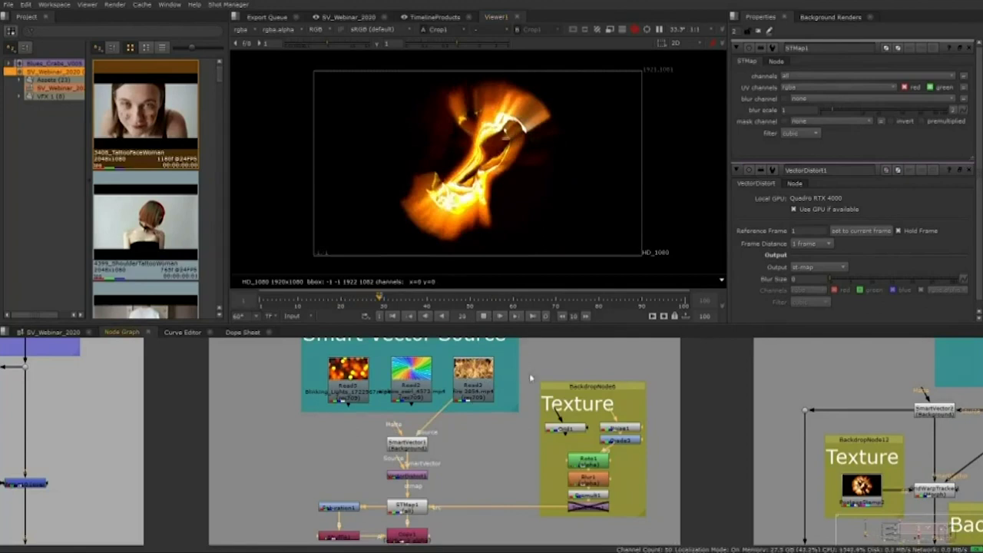
Feed Grid1 into Roto1 in the Texture group instead of the noise and play from the first frame.
{"action": "left_click_drag", "start_coordinate": [530, 436], "coordinate": [496, 409]}
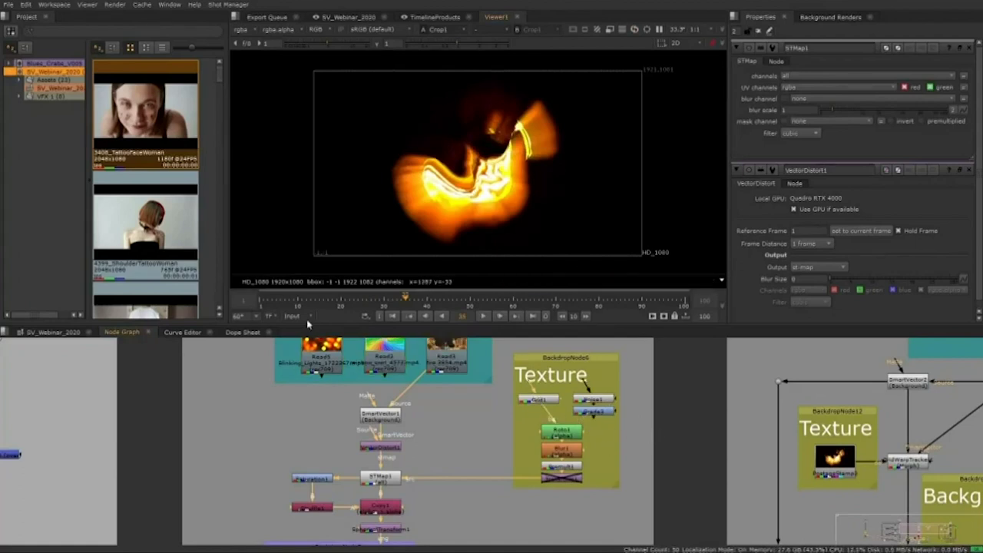
{"action": "left_click", "coordinate": [391, 316]}
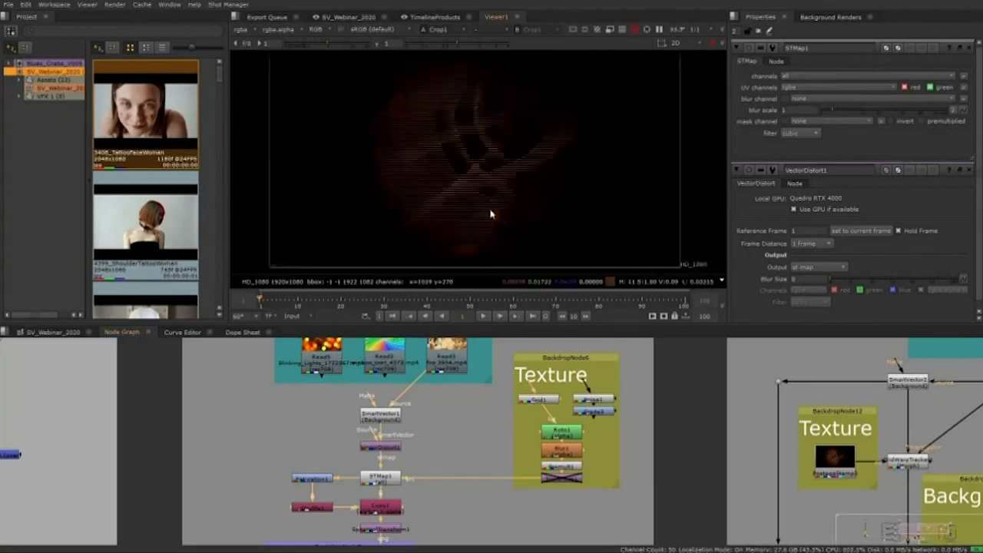
{"action": "left_click", "coordinate": [484, 314]}
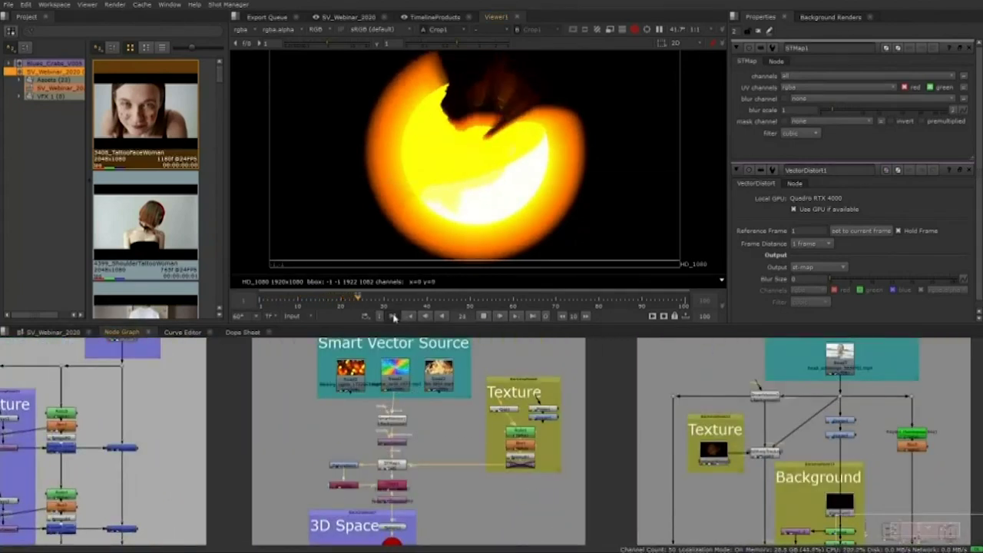
Switch SmartVector1's Source to the Read5 blinking lights clip and replay the grid sphere from the first frame.
{"action": "left_click", "coordinate": [393, 317]}
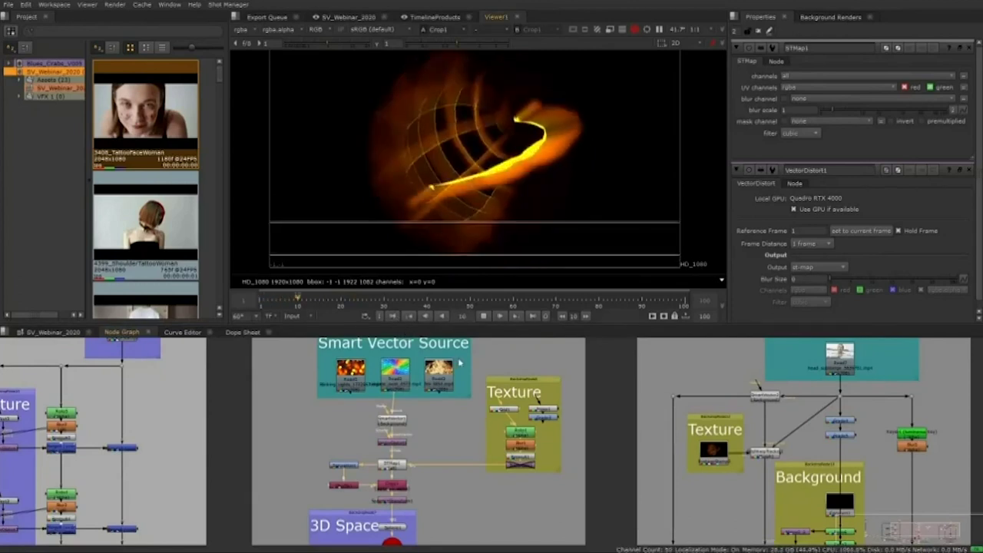
{"action": "left_click", "coordinate": [486, 316]}
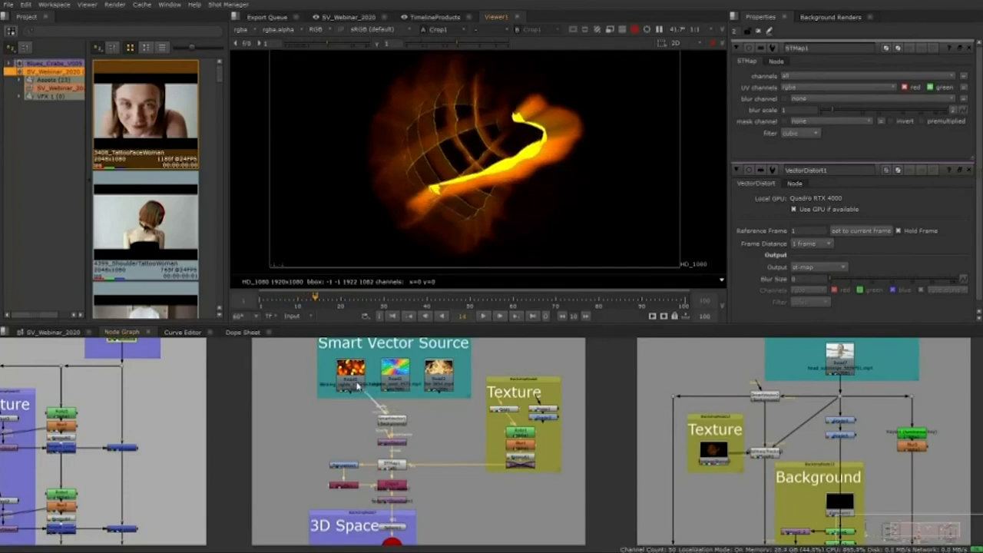
{"action": "left_click", "coordinate": [394, 317]}
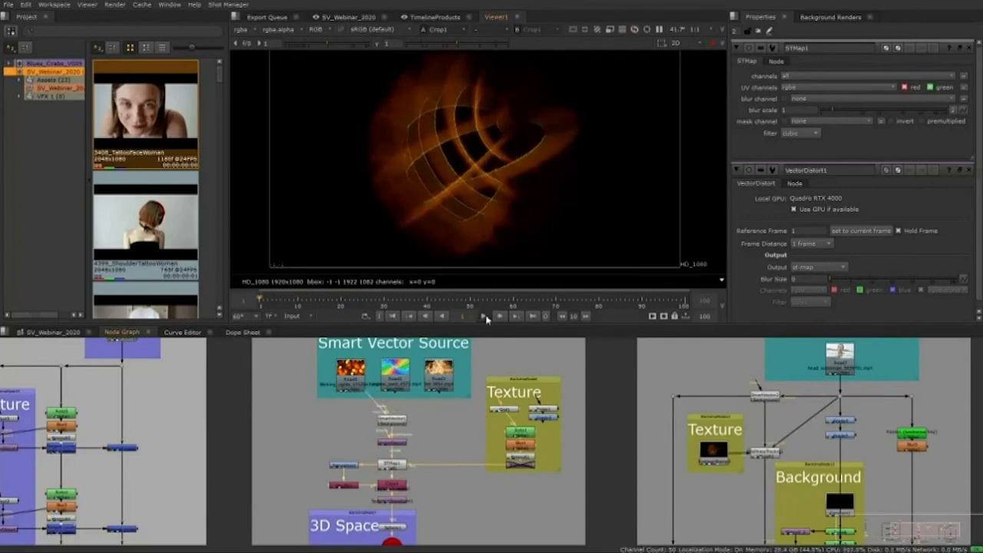
{"action": "left_click", "coordinate": [484, 315]}
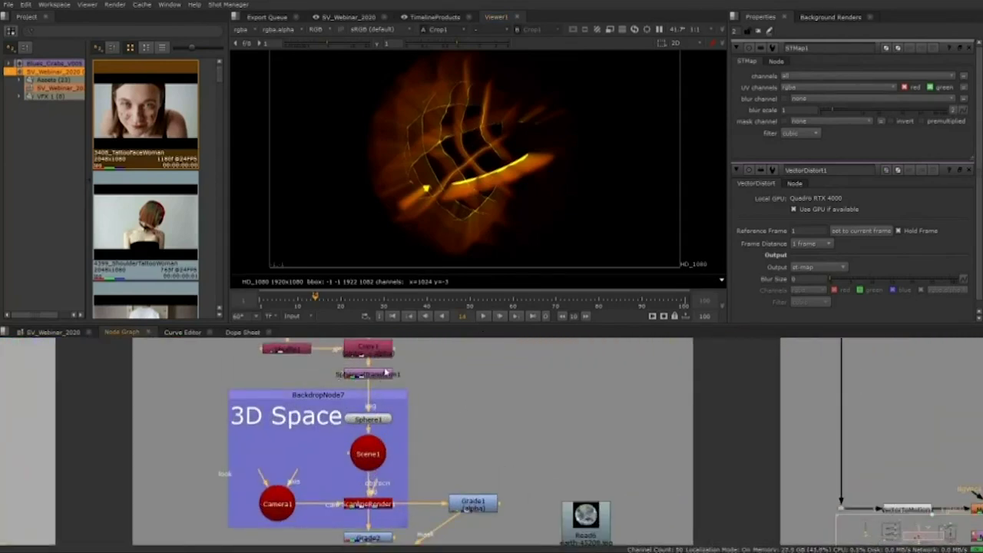
View the SphericalTransform1 output above the 3D Space group and open that node's properties.
{"action": "left_click_drag", "start_coordinate": [385, 375], "coordinate": [384, 382]}
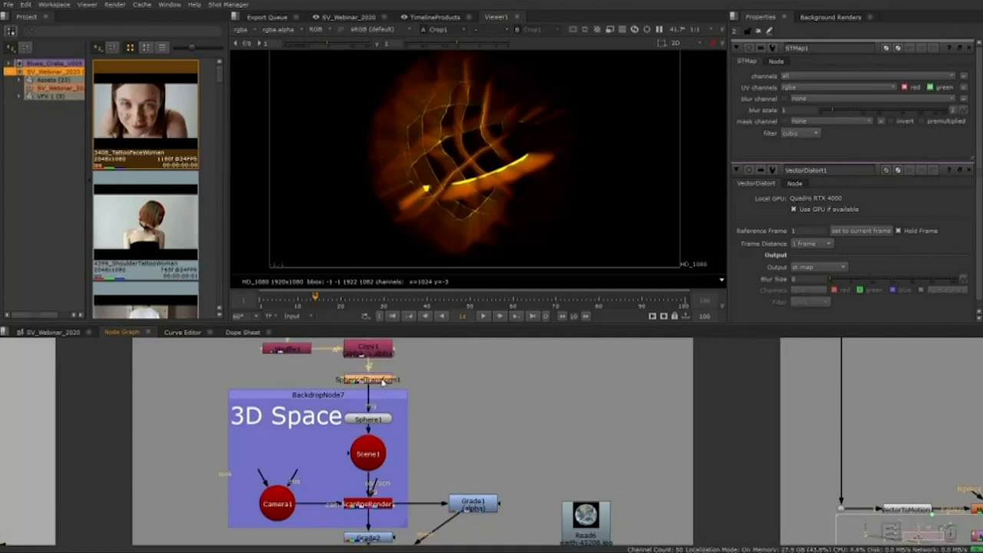
{"action": "key", "text": "1"}
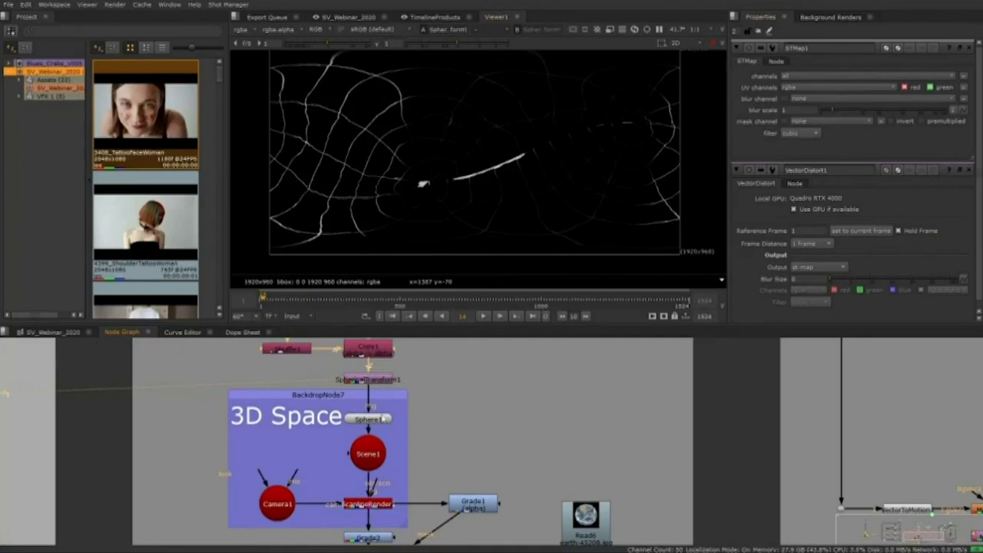
{"action": "left_click_drag", "start_coordinate": [384, 419], "coordinate": [386, 408]}
{"action": "mouse_move", "coordinate": [486, 168]}
{"action": "left_mouse_down"}
{"action": "mouse_move", "coordinate": [480, 202]}
{"action": "mouse_move", "coordinate": [472, 181]}
{"action": "left_mouse_up"}
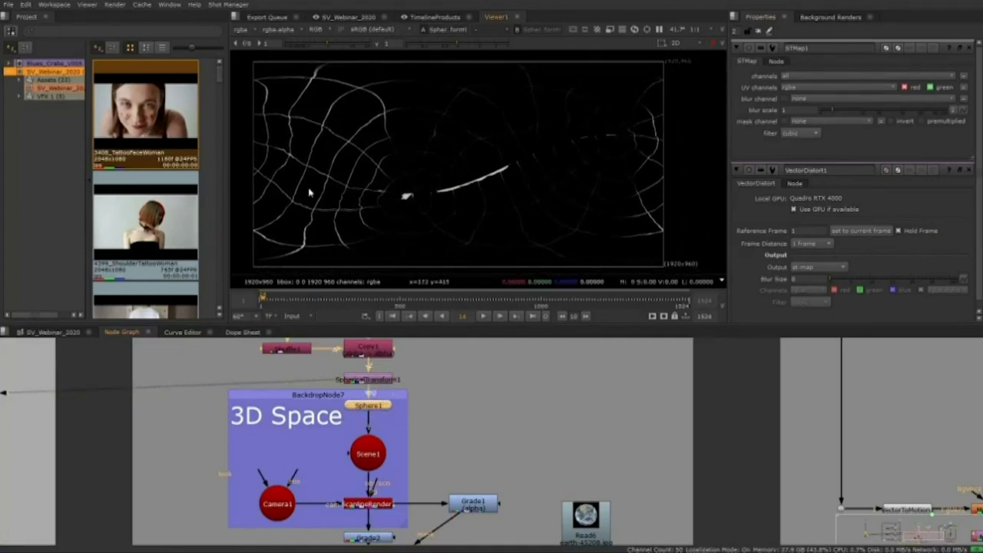
{"action": "double_click", "coordinate": [380, 379]}
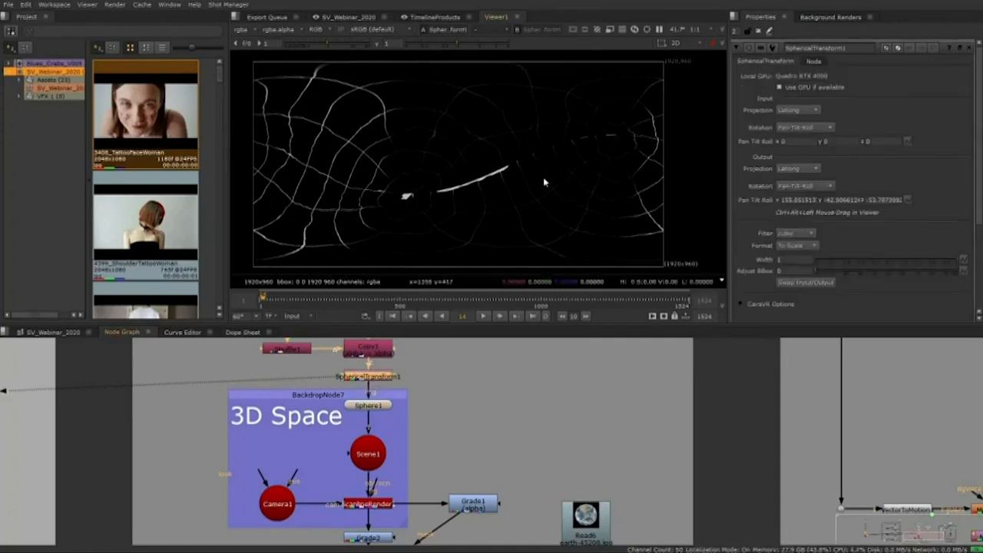
Rotate SphericalTransform1's output to a pan, tilt and roll of about -25.57, -39.27 and 65.31, and view Crop1.
{"action": "left_click_drag", "start_coordinate": [515, 177], "coordinate": [584, 246]}
{"action": "scroll", "coordinate": [413, 355], "scroll_direction": "down", "scroll_amount": 4}
{"action": "scroll", "coordinate": [468, 439], "scroll_direction": "up", "scroll_amount": 3}
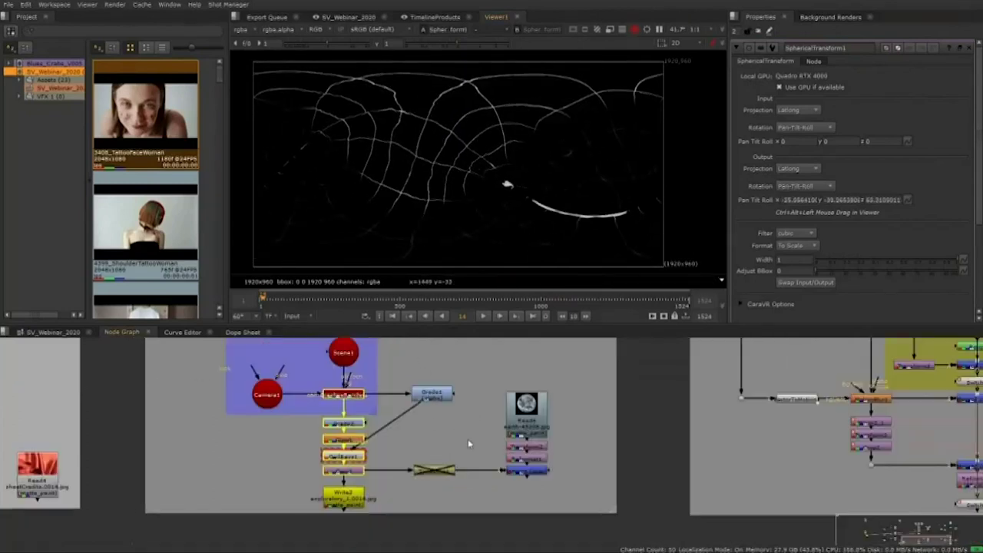
{"action": "left_click", "coordinate": [344, 475]}
{"action": "key", "text": "1"}
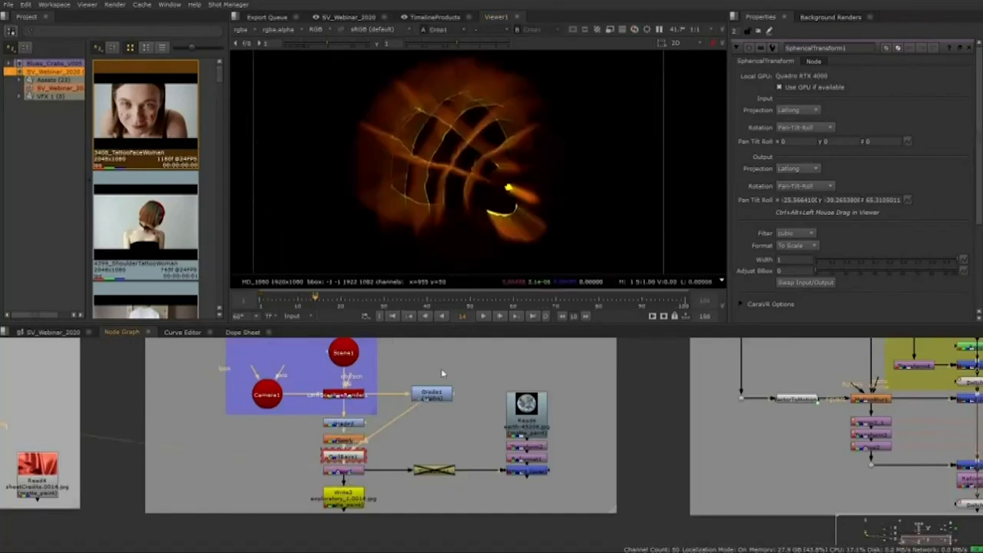
{"action": "left_click_drag", "start_coordinate": [445, 374], "coordinate": [441, 474]}
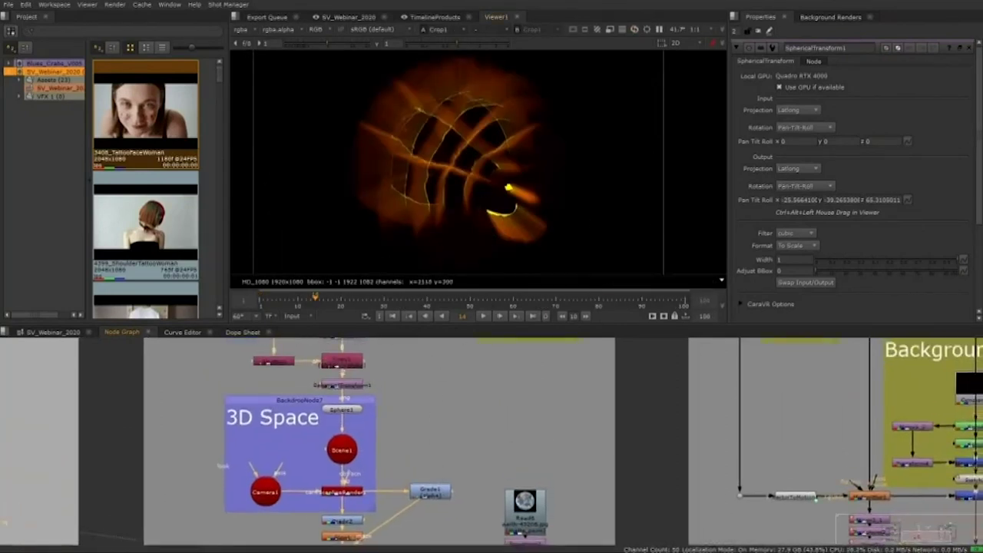
Set SphericalTransform1's output pan to about 95.57 to spin the grid texture around the sphere.
{"action": "double_click", "coordinate": [794, 201]}
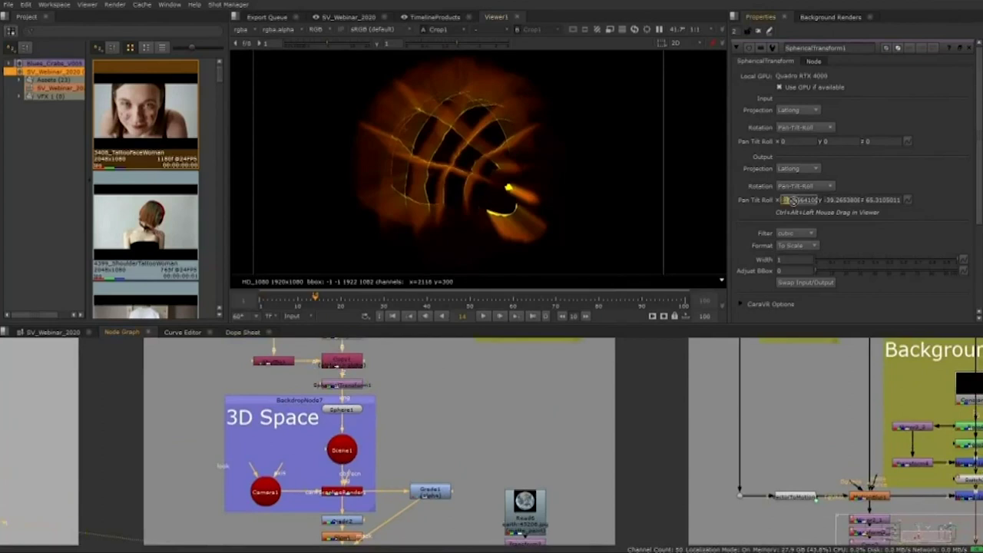
{"action": "key", "text": "Up"}
{"action": "key", "text": "Up"}
{"action": "key", "text": "Up"}
{"action": "key", "text": "Up"}
{"action": "key", "text": "Up"}
{"action": "key", "text": "Up"}
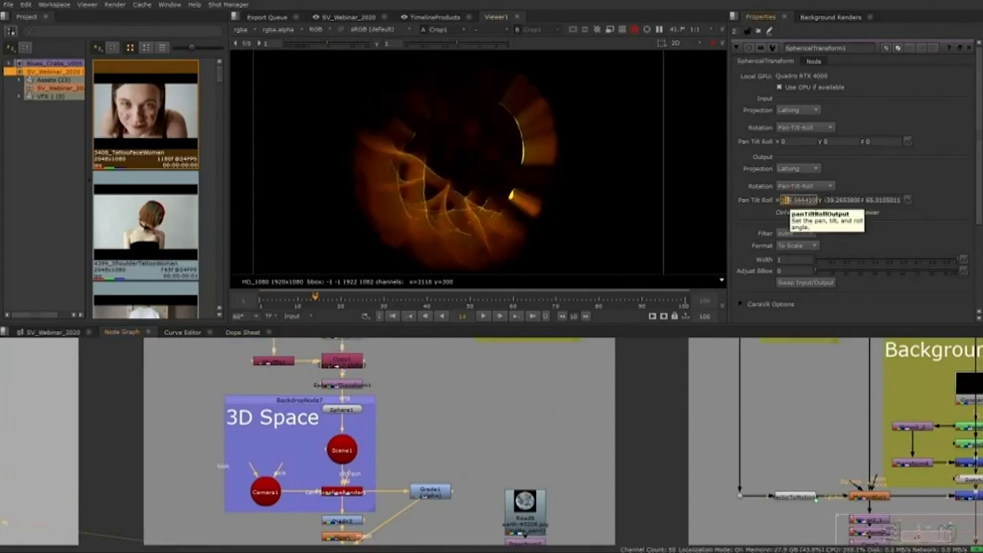
{"action": "left_click_drag", "start_coordinate": [796, 211], "coordinate": [666, 211]}
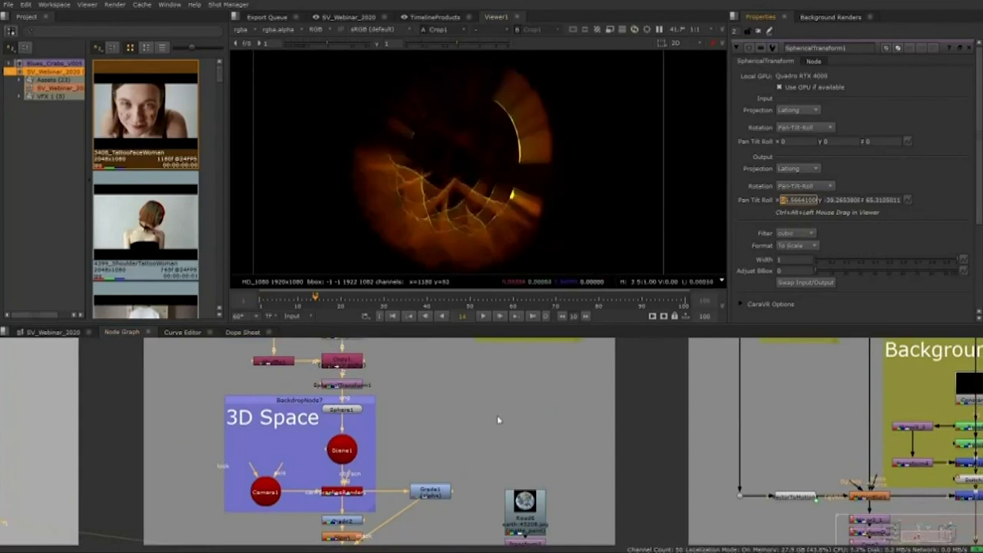
View the Read7 head-submerge clip in the GridWarpTracker group's Smart Vector Source and play it.
{"action": "scroll", "coordinate": [497, 414], "scroll_direction": "down", "scroll_amount": 2}
{"action": "scroll", "coordinate": [468, 390], "scroll_direction": "down", "scroll_amount": 3}
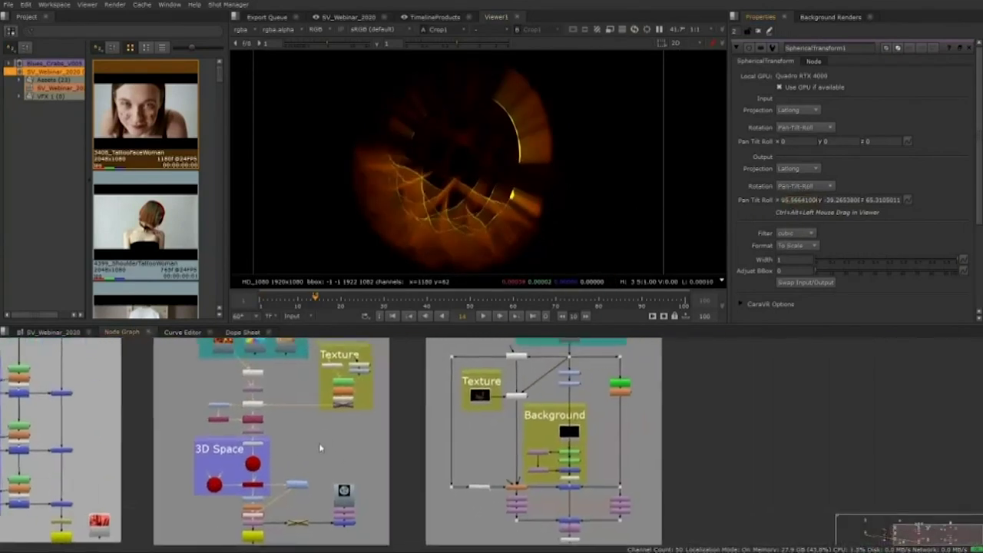
{"action": "scroll", "coordinate": [304, 463], "scroll_direction": "up", "scroll_amount": 4}
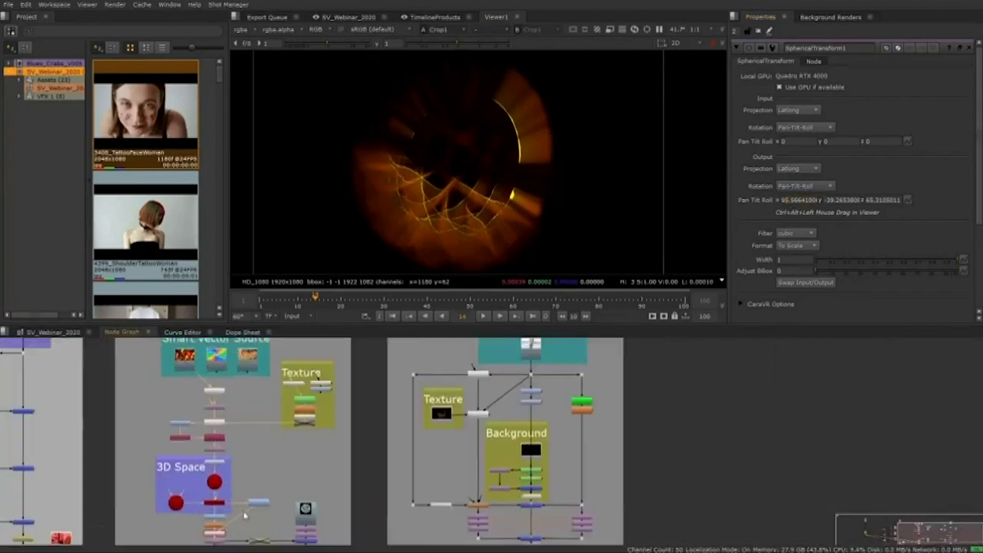
{"action": "scroll", "coordinate": [401, 446], "scroll_direction": "up", "scroll_amount": 3}
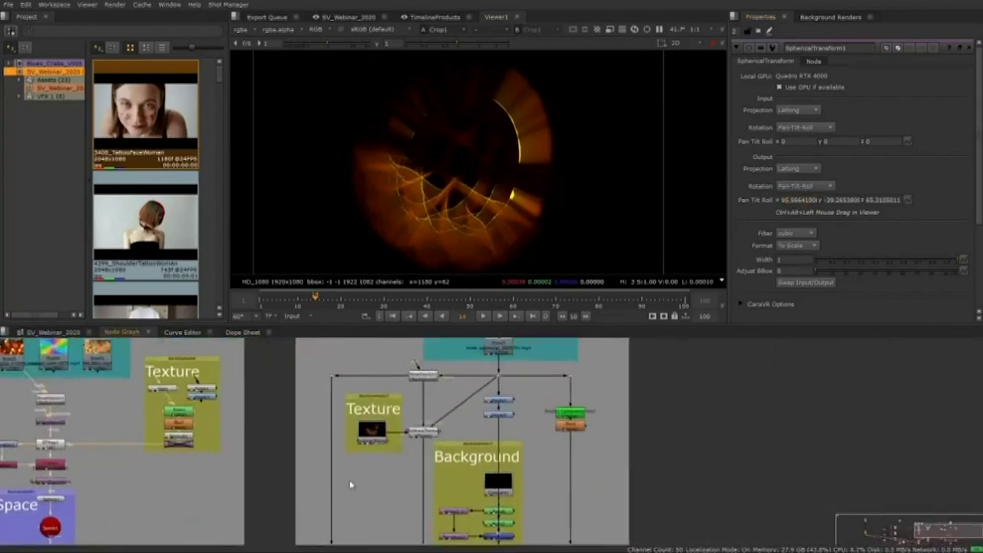
{"action": "scroll", "coordinate": [388, 452], "scroll_direction": "down", "scroll_amount": 3}
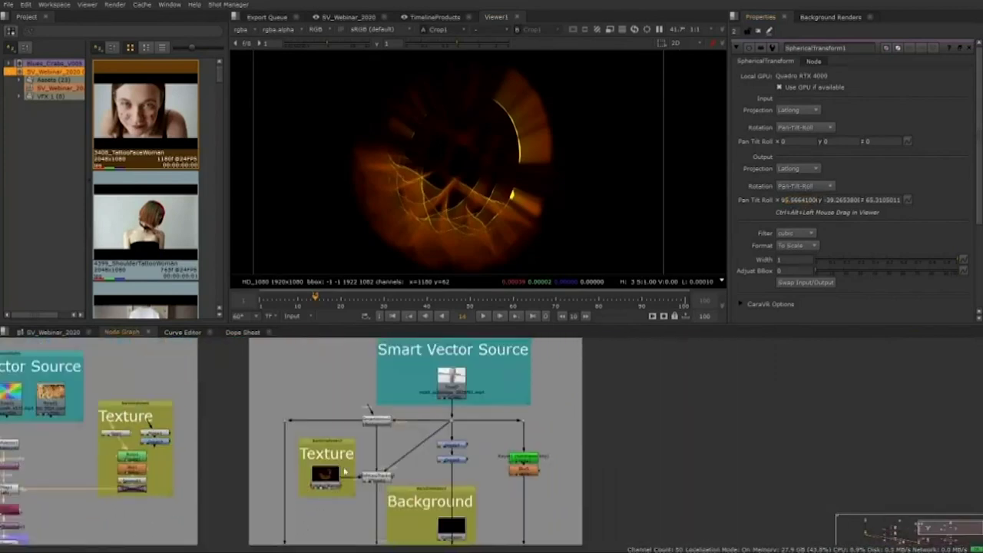
{"action": "scroll", "coordinate": [450, 393], "scroll_direction": "down", "scroll_amount": 2}
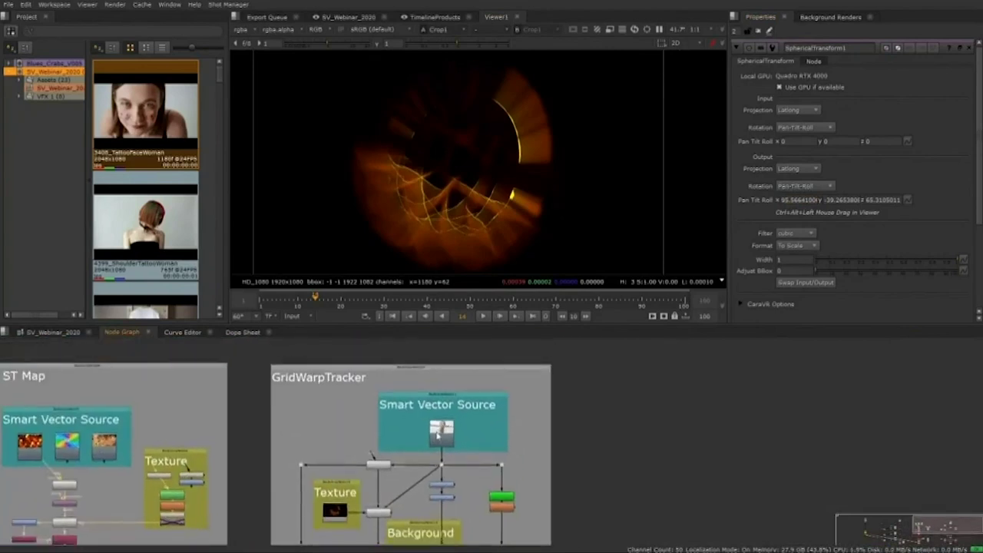
{"action": "left_click", "coordinate": [497, 338]}
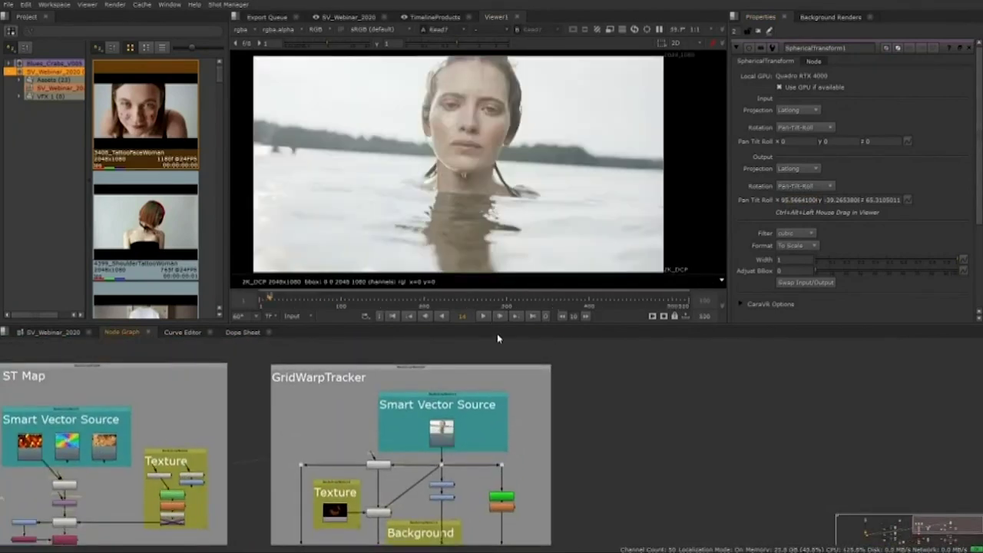
{"action": "left_click", "coordinate": [484, 316]}
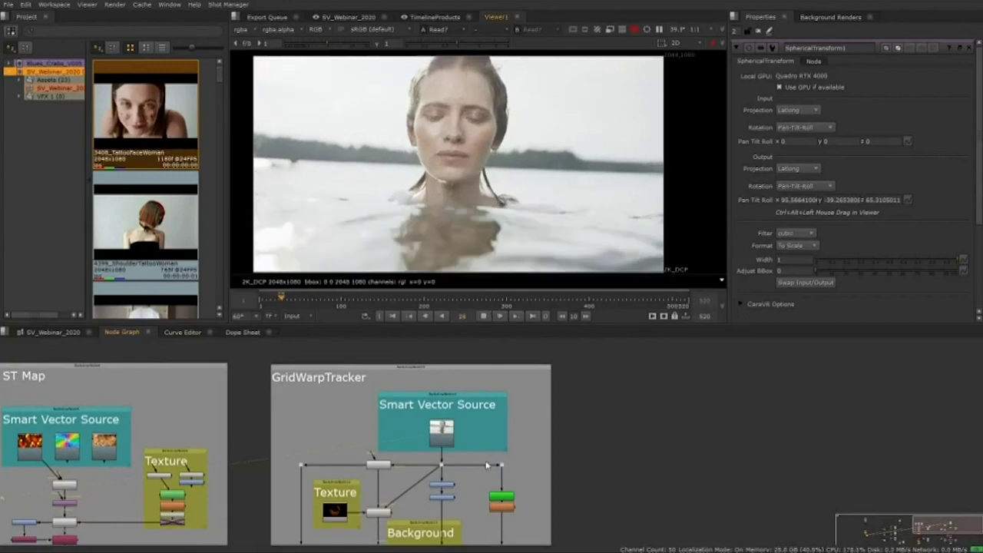
Open the properties of GridWarpTracker1 beside the Texture group and select its From grid.
{"action": "left_click_drag", "start_coordinate": [490, 453], "coordinate": [529, 431]}
{"action": "scroll", "coordinate": [482, 462], "scroll_direction": "up", "scroll_amount": 5}
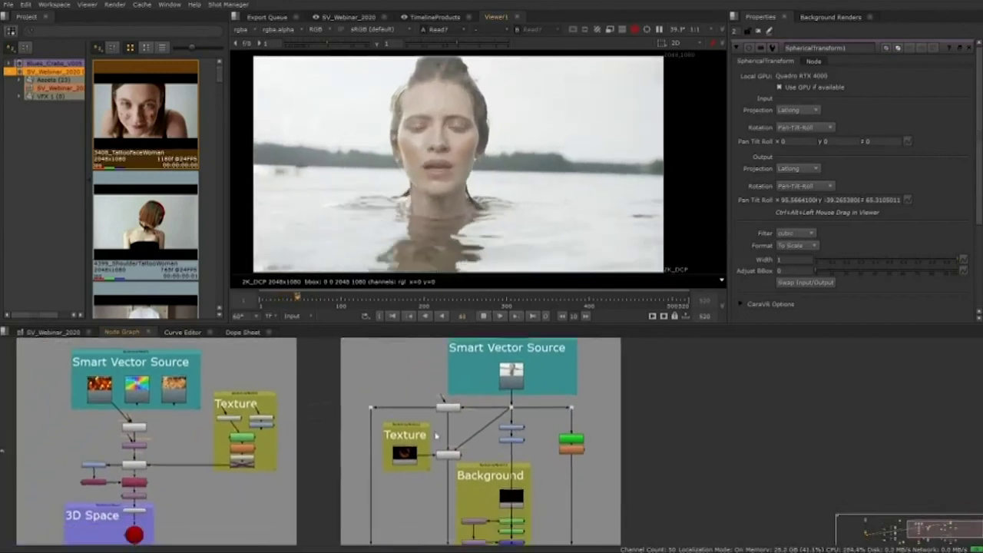
{"action": "left_click_drag", "start_coordinate": [482, 462], "coordinate": [486, 397]}
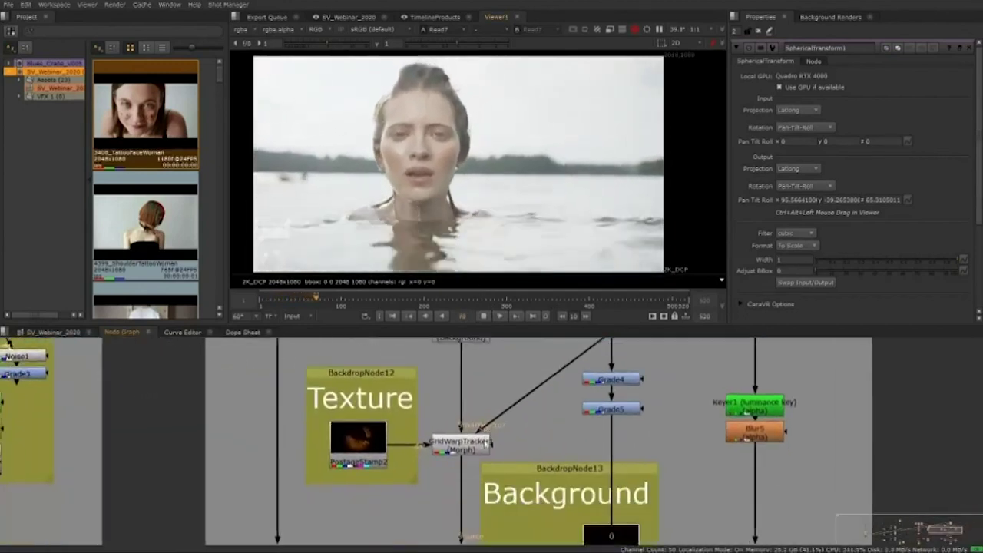
{"action": "left_click", "coordinate": [461, 443]}
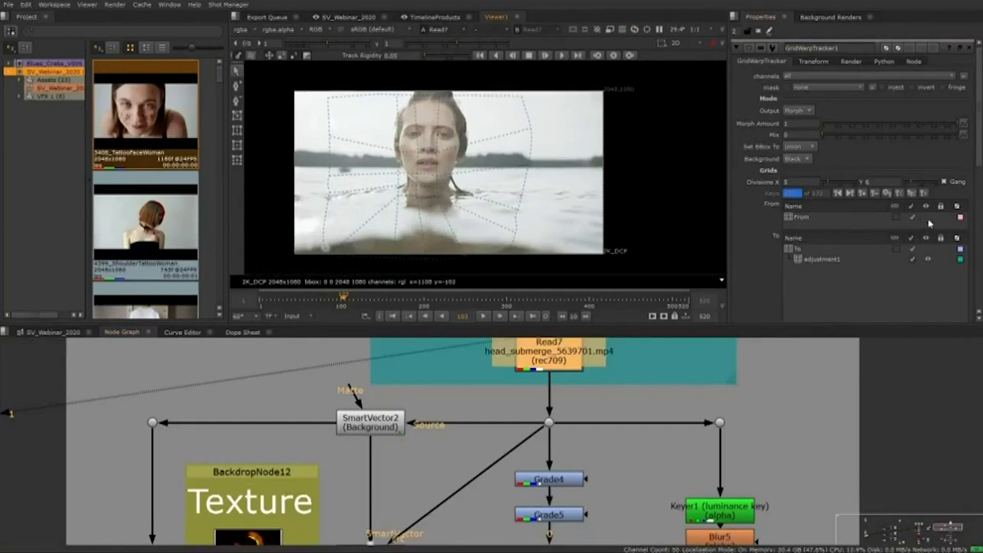
{"action": "left_click", "coordinate": [926, 219]}
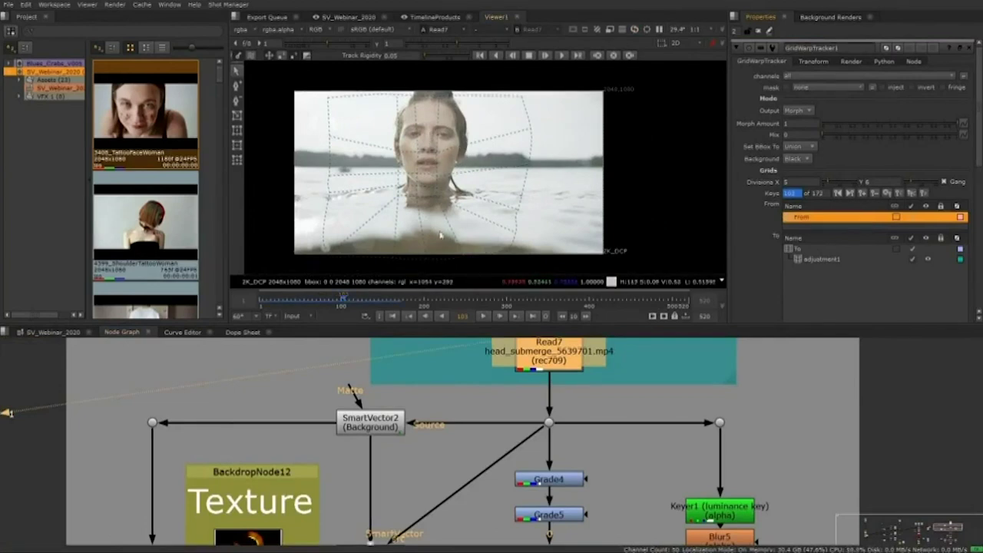
View the PostageStamp2 texture, followed by the warped output of GridWarpTracker1.
{"action": "left_click_drag", "start_coordinate": [358, 504], "coordinate": [420, 389]}
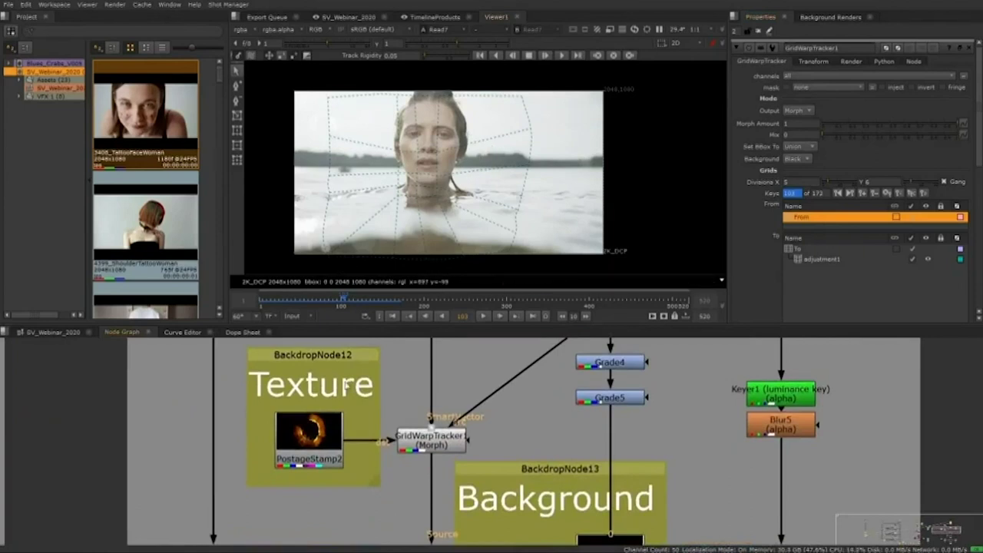
{"action": "left_click", "coordinate": [314, 443]}
{"action": "key", "text": "1"}
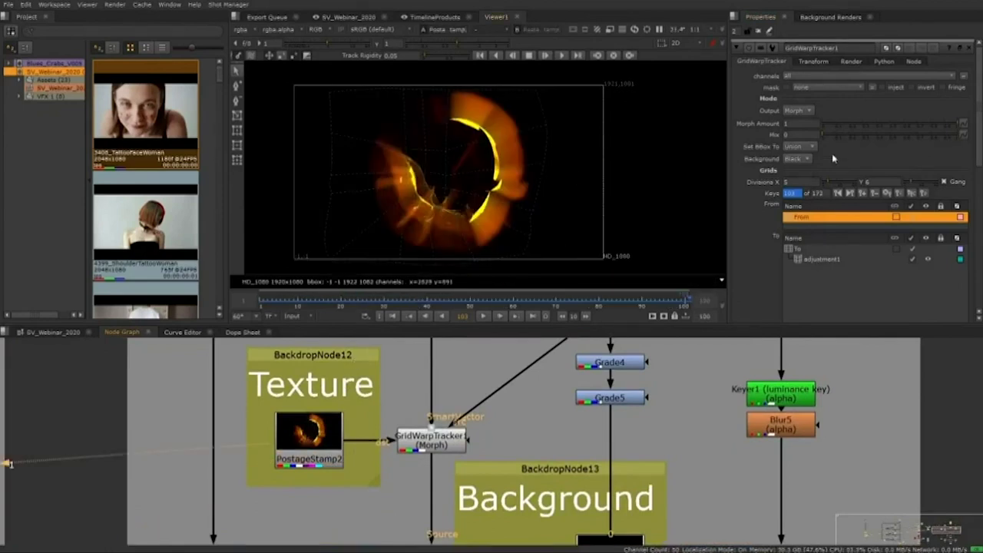
{"action": "scroll", "coordinate": [438, 432], "scroll_direction": "down", "scroll_amount": 4}
{"action": "left_click", "coordinate": [438, 441]}
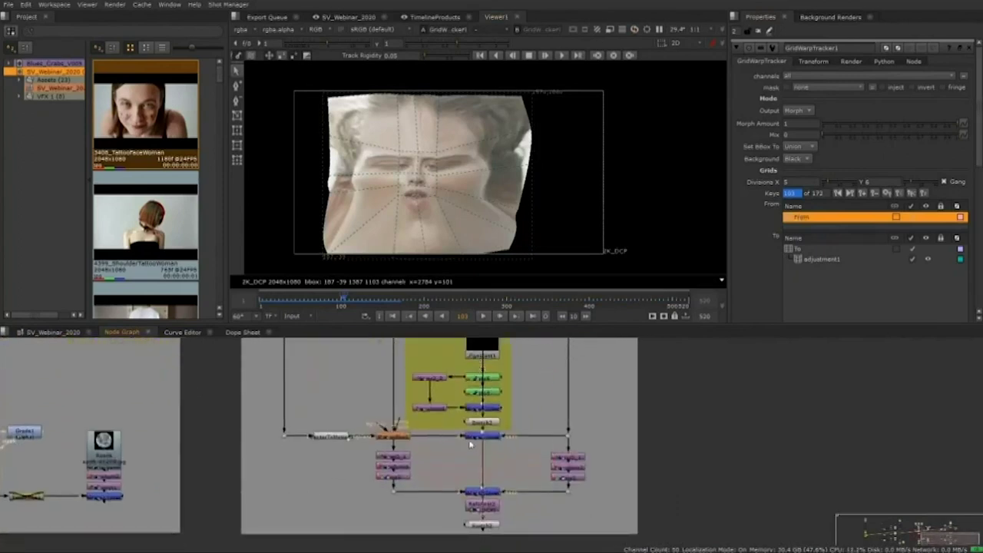
Examine the played-back Merge2 composite alongside the texture, background, keyer and motion blur branches of the GridWarpTracker setup.
{"action": "scroll", "coordinate": [459, 453], "scroll_direction": "up", "scroll_amount": 2}
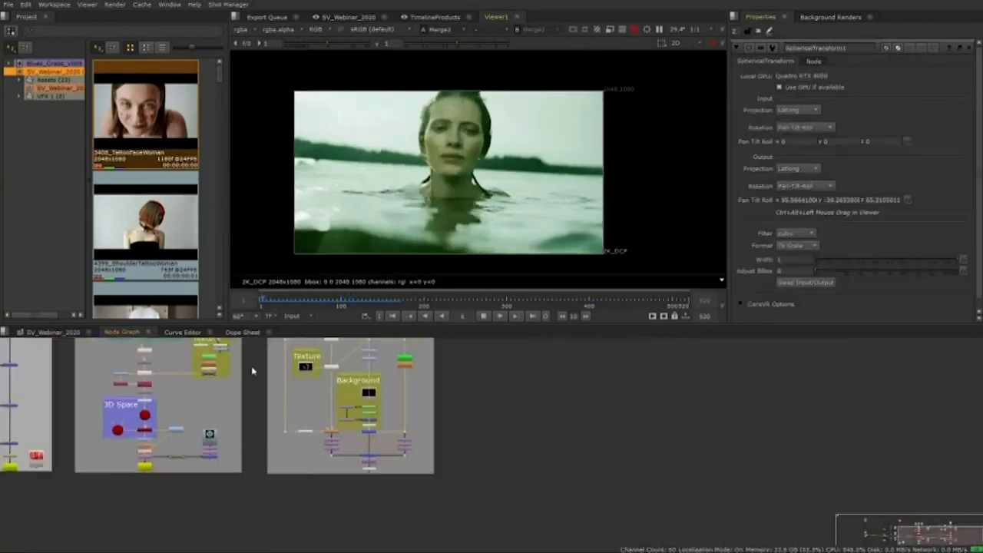
{"action": "left_click_drag", "start_coordinate": [252, 371], "coordinate": [390, 446]}
{"action": "scroll", "coordinate": [261, 404], "scroll_direction": "up", "scroll_amount": 2}
{"action": "scroll", "coordinate": [269, 400], "scroll_direction": "up", "scroll_amount": 2}
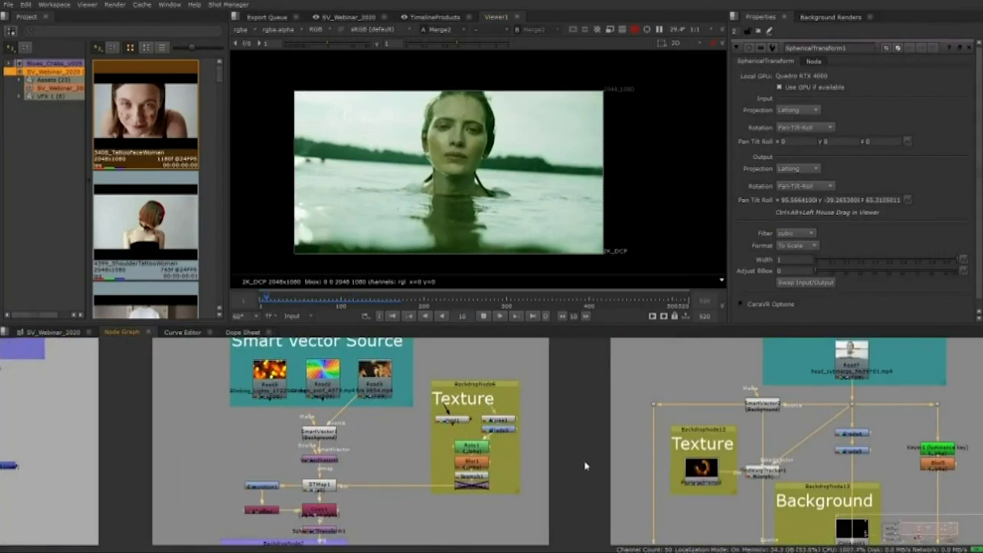
{"action": "left_click_drag", "start_coordinate": [585, 466], "coordinate": [504, 384]}
{"action": "left_click_drag", "start_coordinate": [379, 465], "coordinate": [297, 429]}
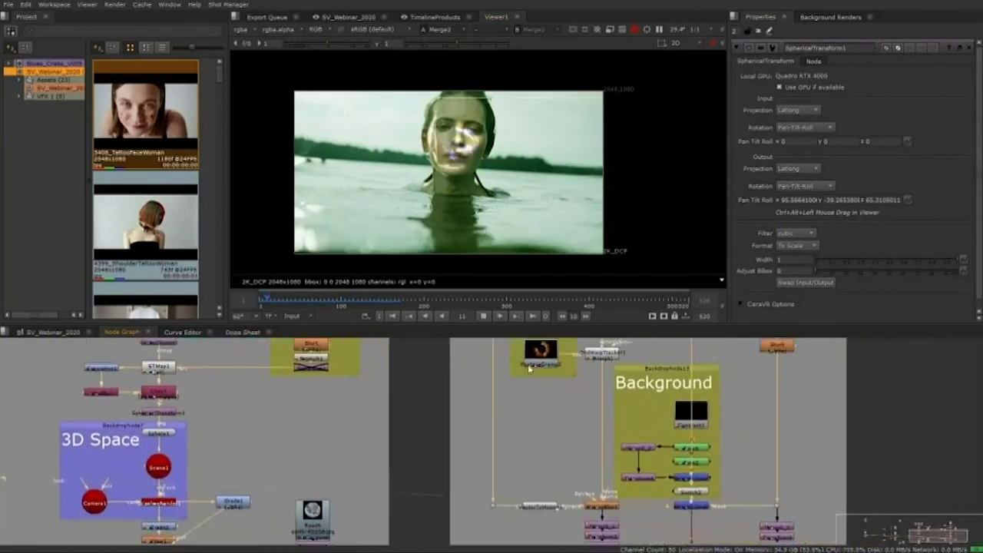
{"action": "left_click_drag", "start_coordinate": [529, 368], "coordinate": [424, 413]}
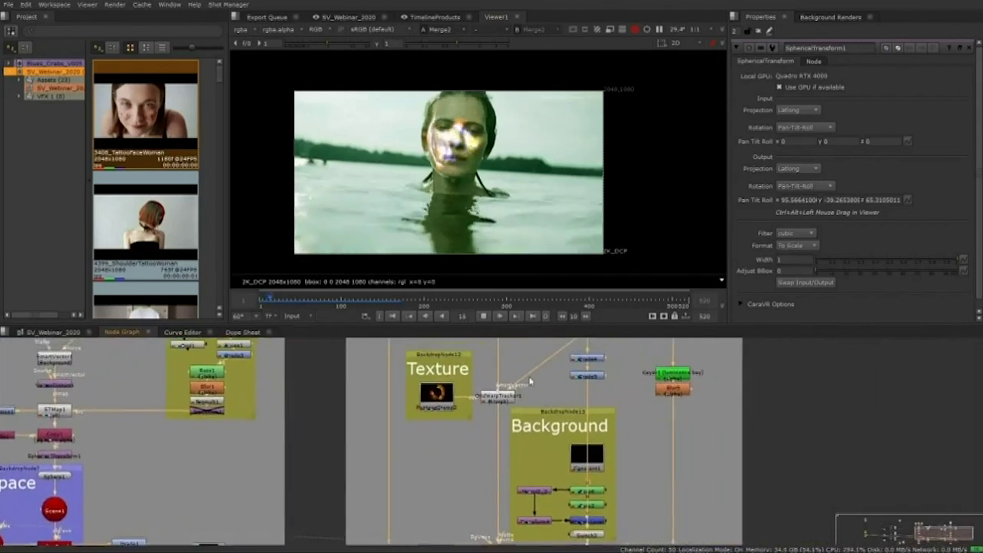
{"action": "left_click_drag", "start_coordinate": [530, 381], "coordinate": [452, 428]}
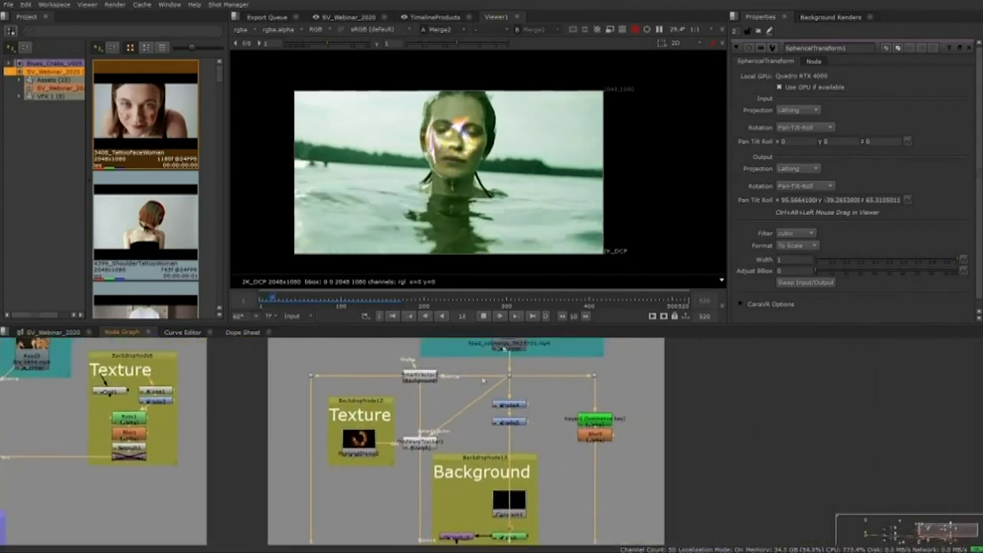
{"action": "left_click_drag", "start_coordinate": [459, 446], "coordinate": [456, 338]}
{"action": "scroll", "coordinate": [454, 467], "scroll_direction": "up", "scroll_amount": 3}
{"action": "left_click_drag", "start_coordinate": [466, 460], "coordinate": [475, 394]}
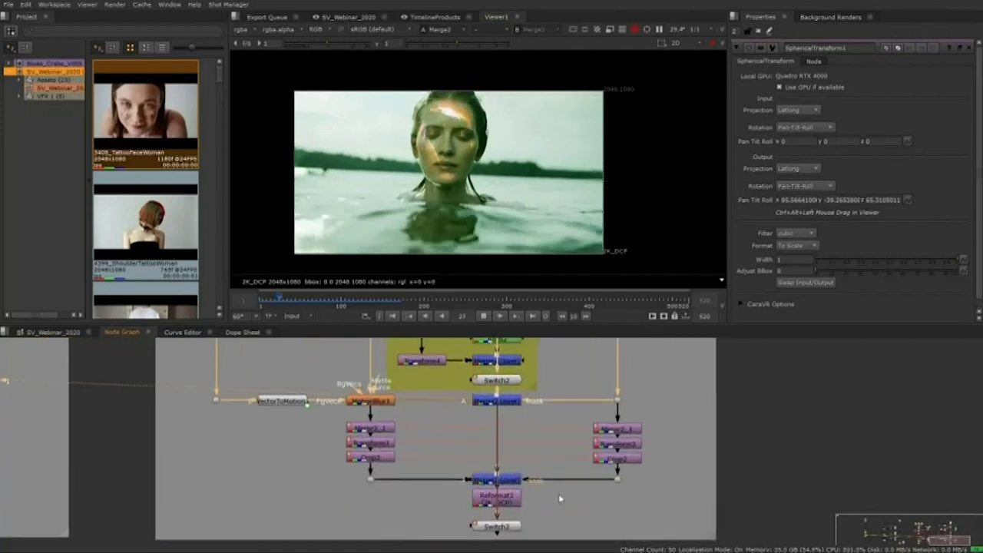
Set Switch2's which value to 1, view Reformat2 and play the mirrored face graphic from the first frame.
{"action": "left_click", "coordinate": [496, 498]}
{"action": "key", "text": "1"}
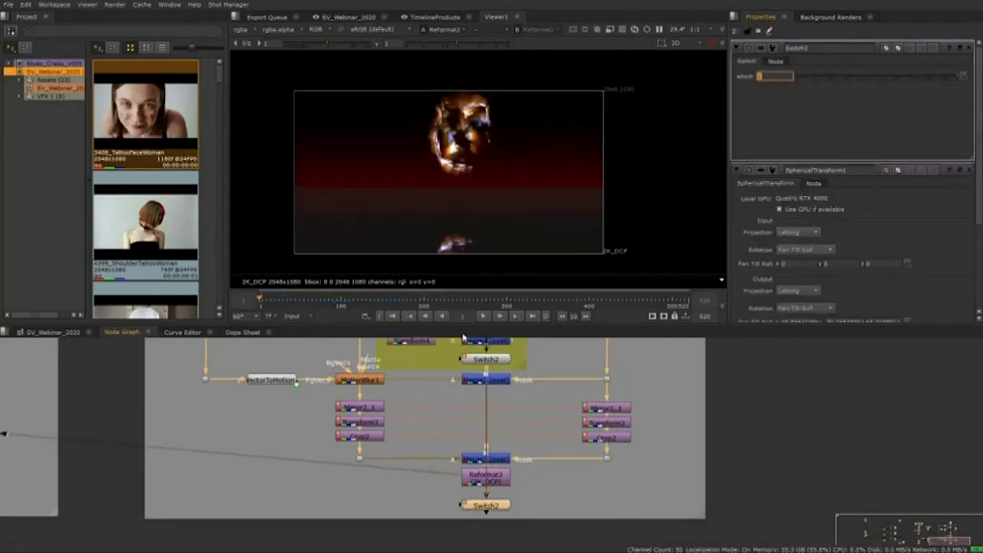
{"action": "left_click", "coordinate": [484, 315]}
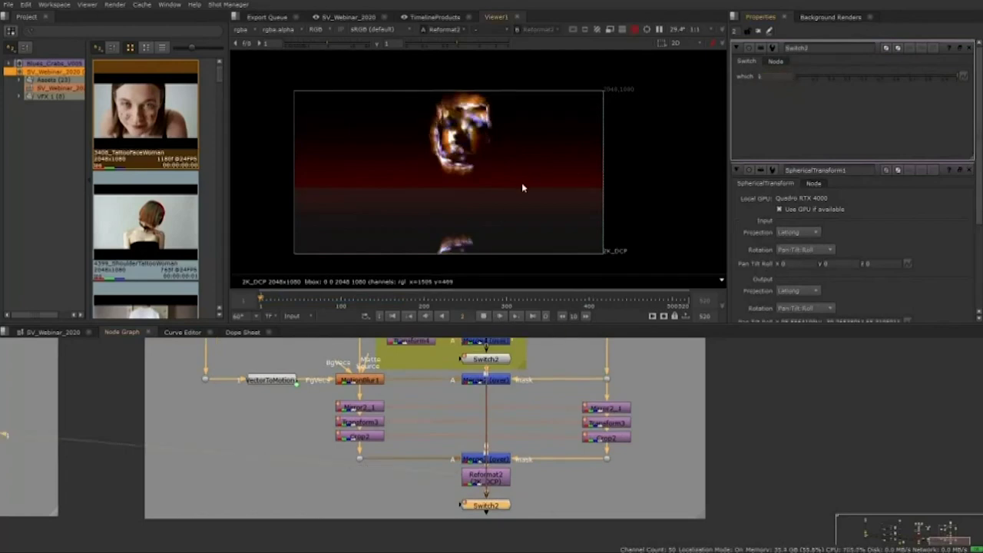
{"action": "scroll", "coordinate": [505, 149], "scroll_direction": "up", "scroll_amount": 3}
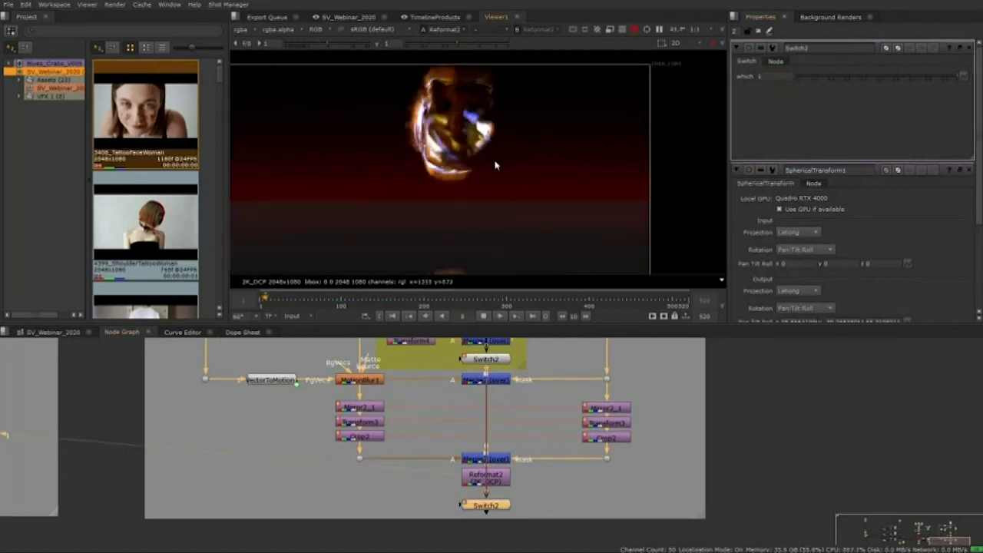
{"action": "left_click_drag", "start_coordinate": [495, 160], "coordinate": [492, 183]}
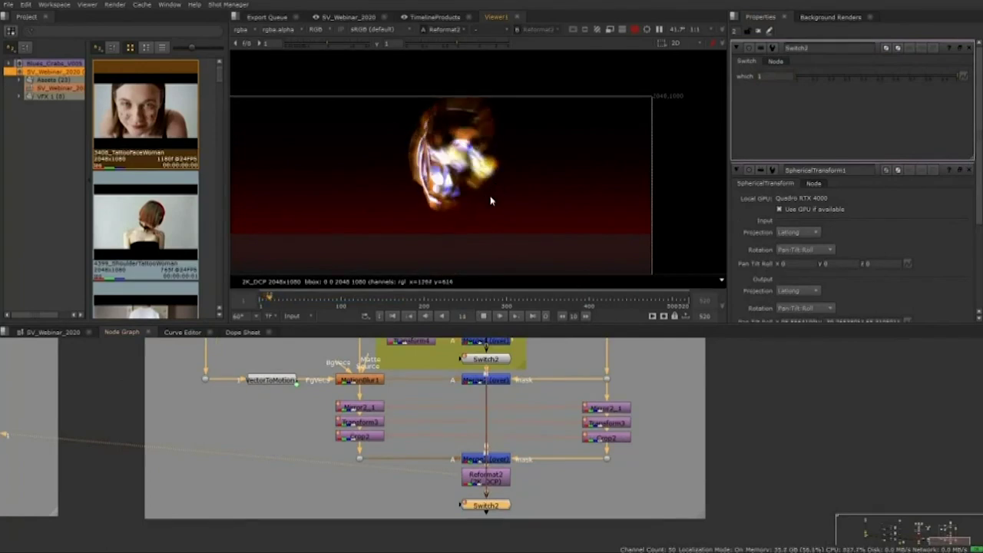
{"action": "scroll", "coordinate": [501, 202], "scroll_direction": "down", "scroll_amount": 1}
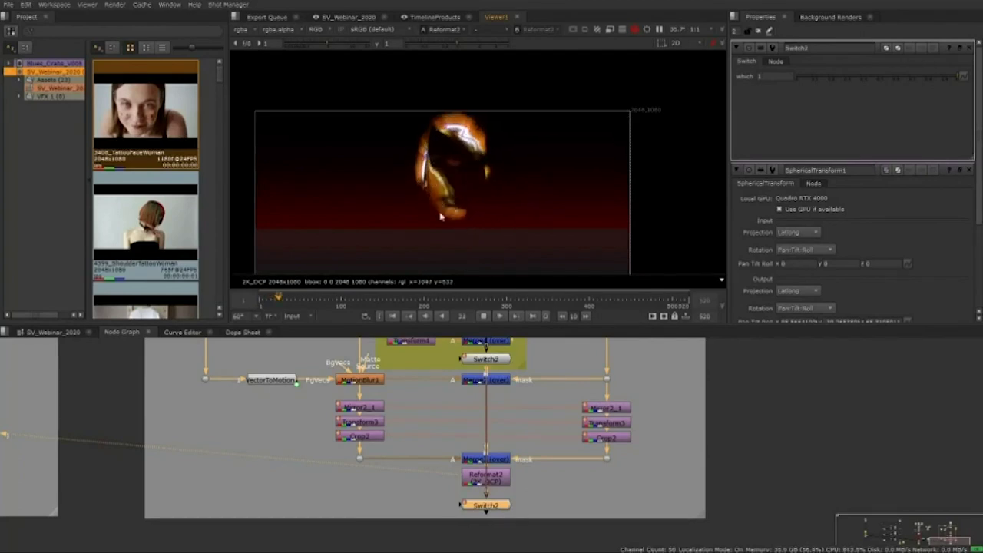
{"action": "scroll", "coordinate": [311, 374], "scroll_direction": "down", "scroll_amount": 3}
{"action": "left_click_drag", "start_coordinate": [316, 376], "coordinate": [543, 451]}
{"action": "scroll", "coordinate": [359, 392], "scroll_direction": "down", "scroll_amount": 2}
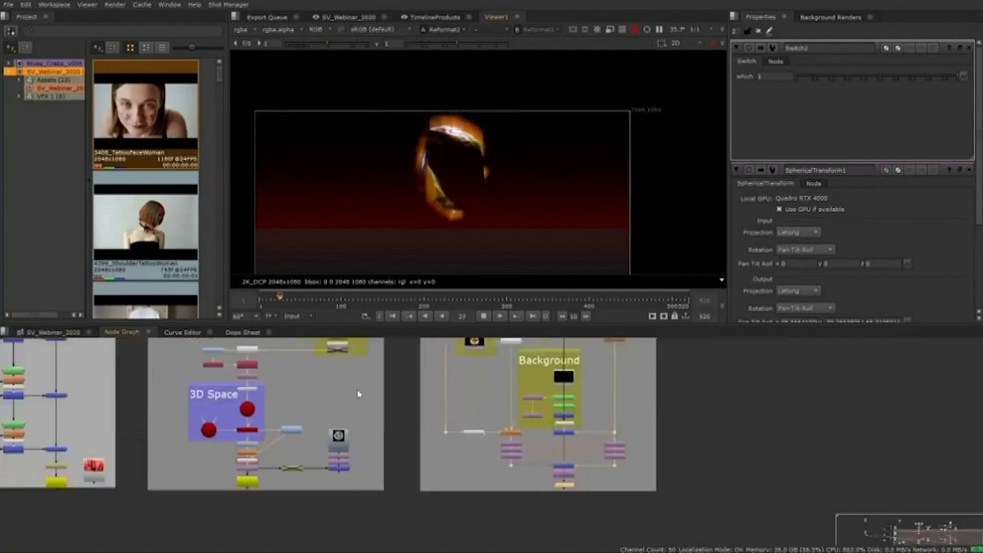
{"action": "left_click_drag", "start_coordinate": [345, 390], "coordinate": [369, 494]}
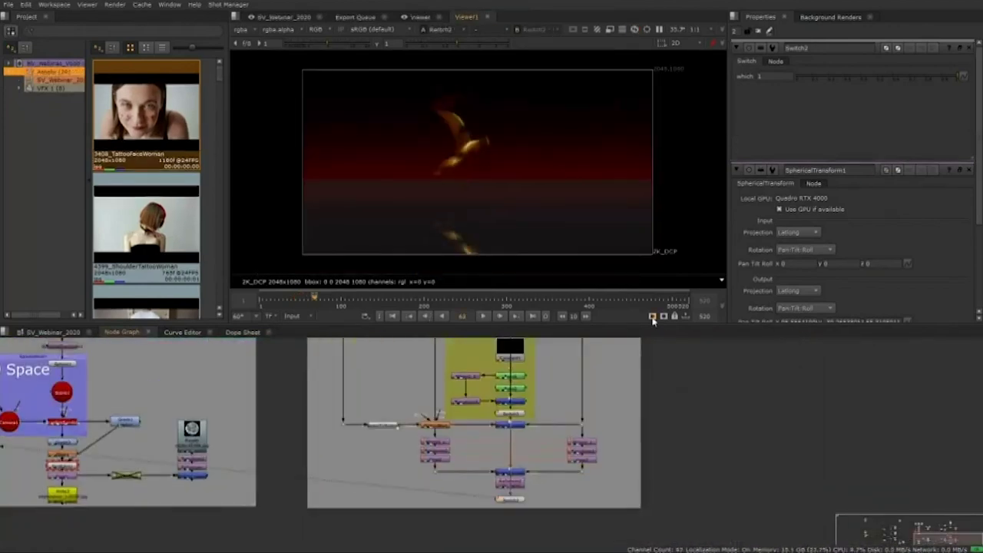
Render a Hiero Player flipbook of the Switch2 output for frames 1-5.
{"action": "left_click", "coordinate": [652, 317]}
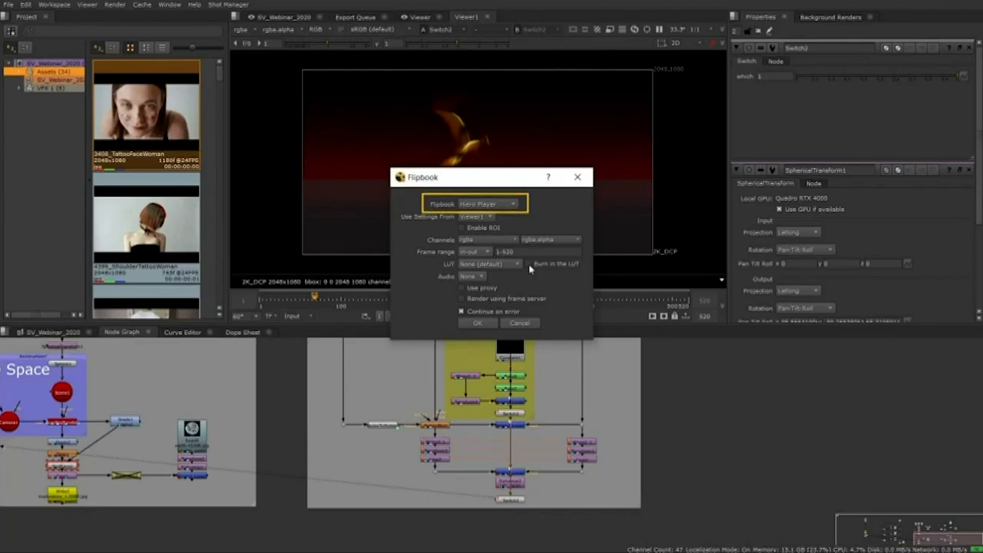
{"action": "left_click", "coordinate": [527, 252]}
{"action": "key", "text": "BackSpace"}
{"action": "key", "text": "BackSpace"}
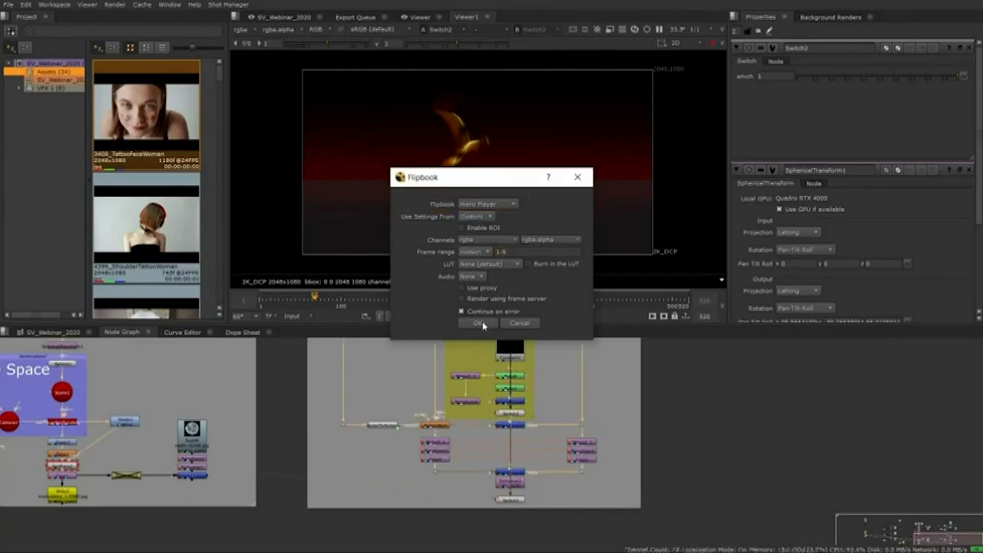
{"action": "left_click", "coordinate": [481, 324]}
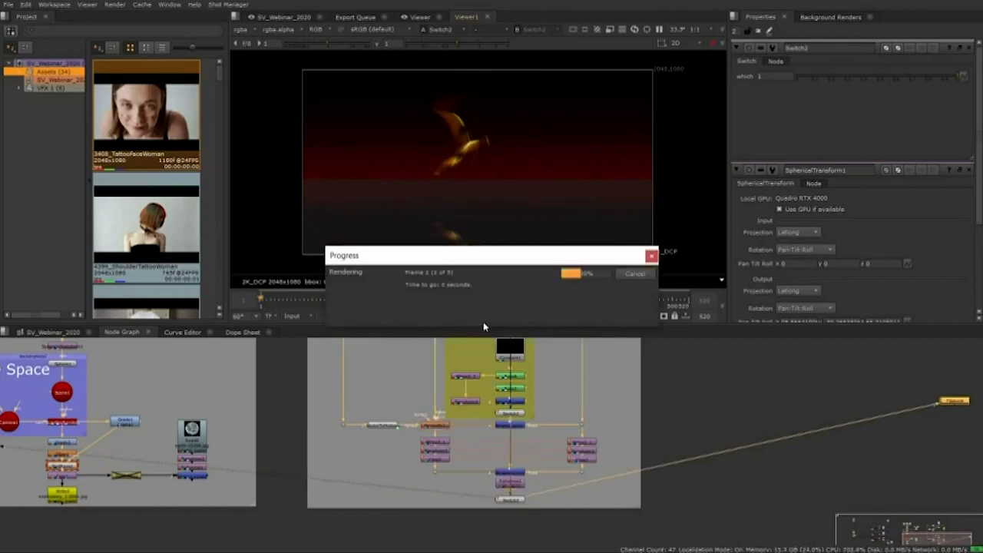